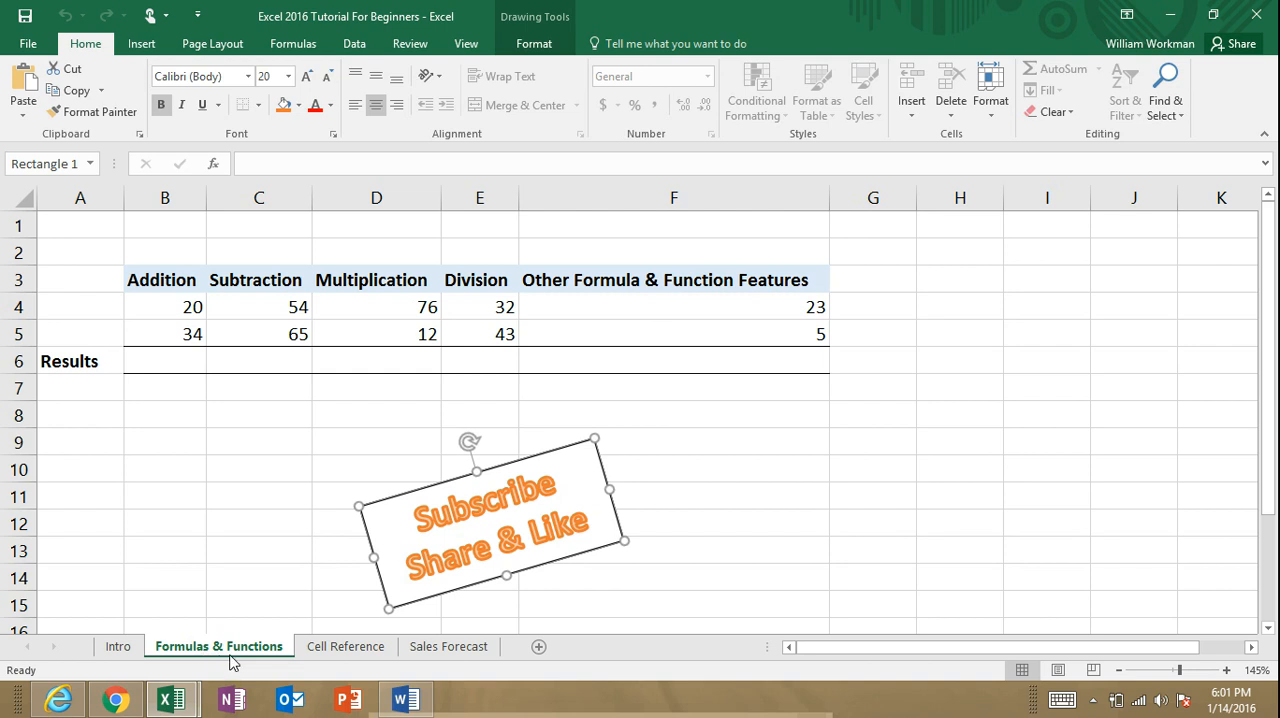
Step: Enter the formula =4+4 in the Addition results cell B6
left_click(183, 362)
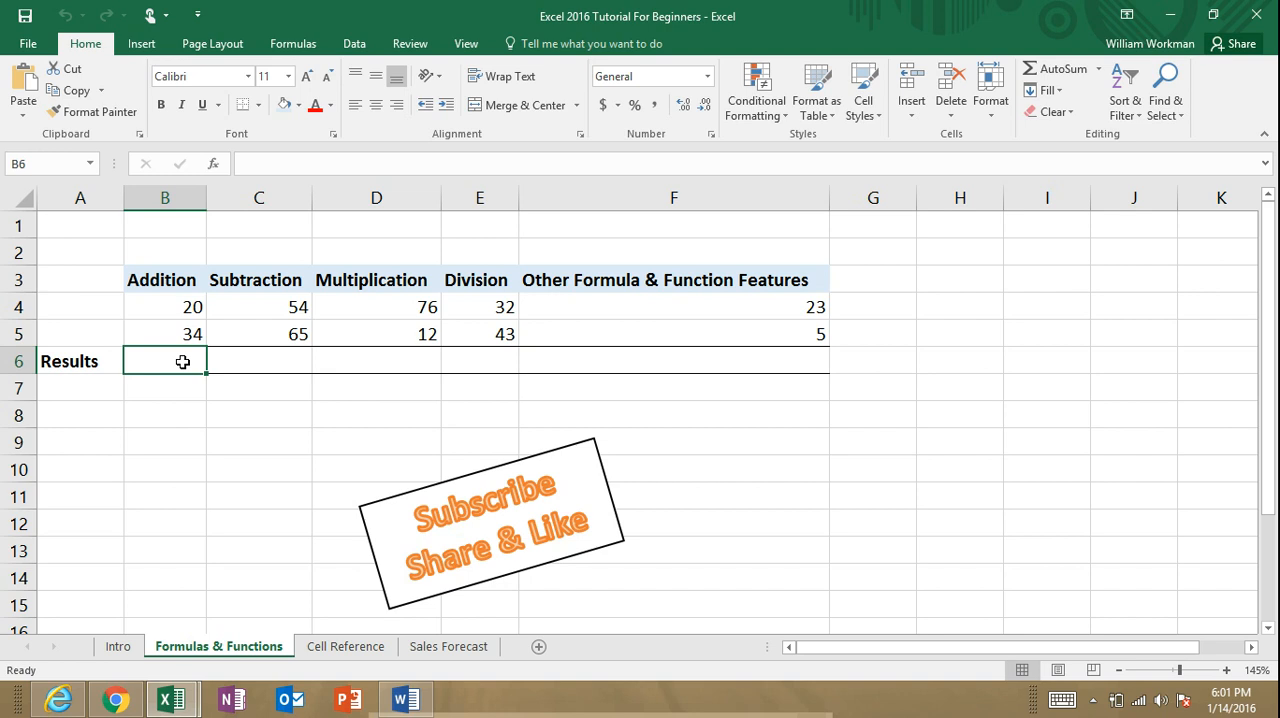
type("=")
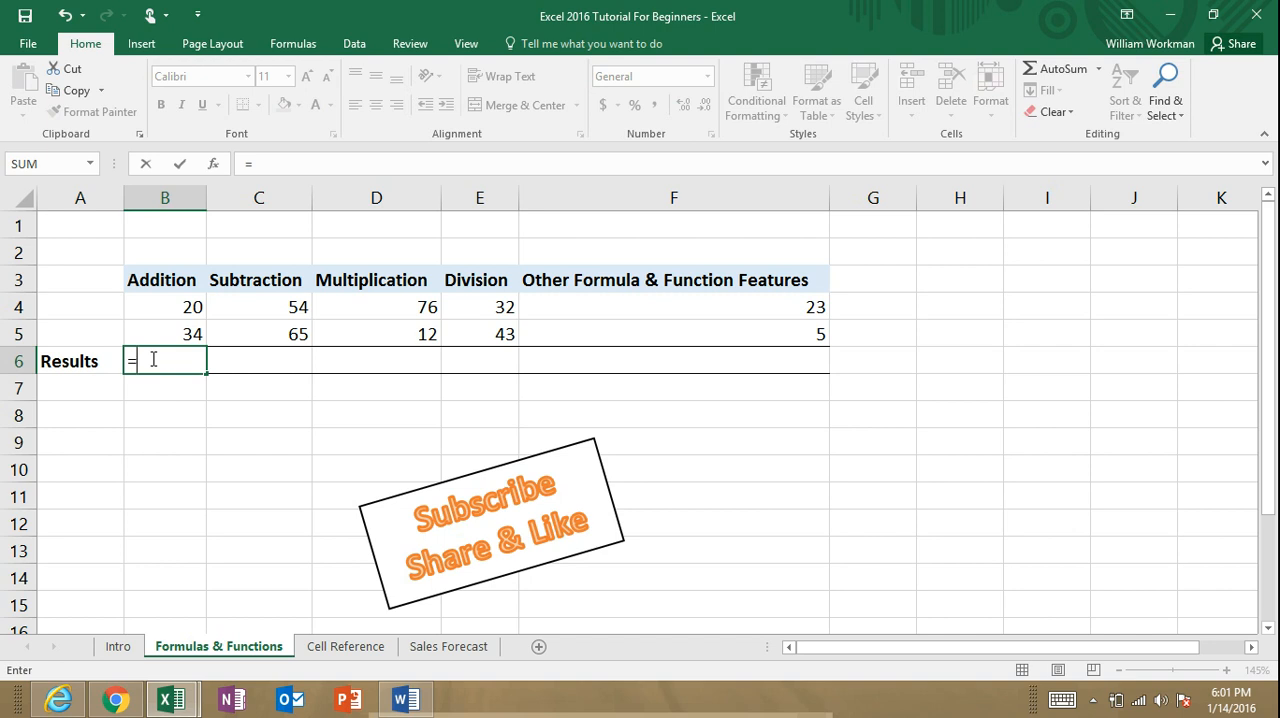
type("4+4")
key("Return")
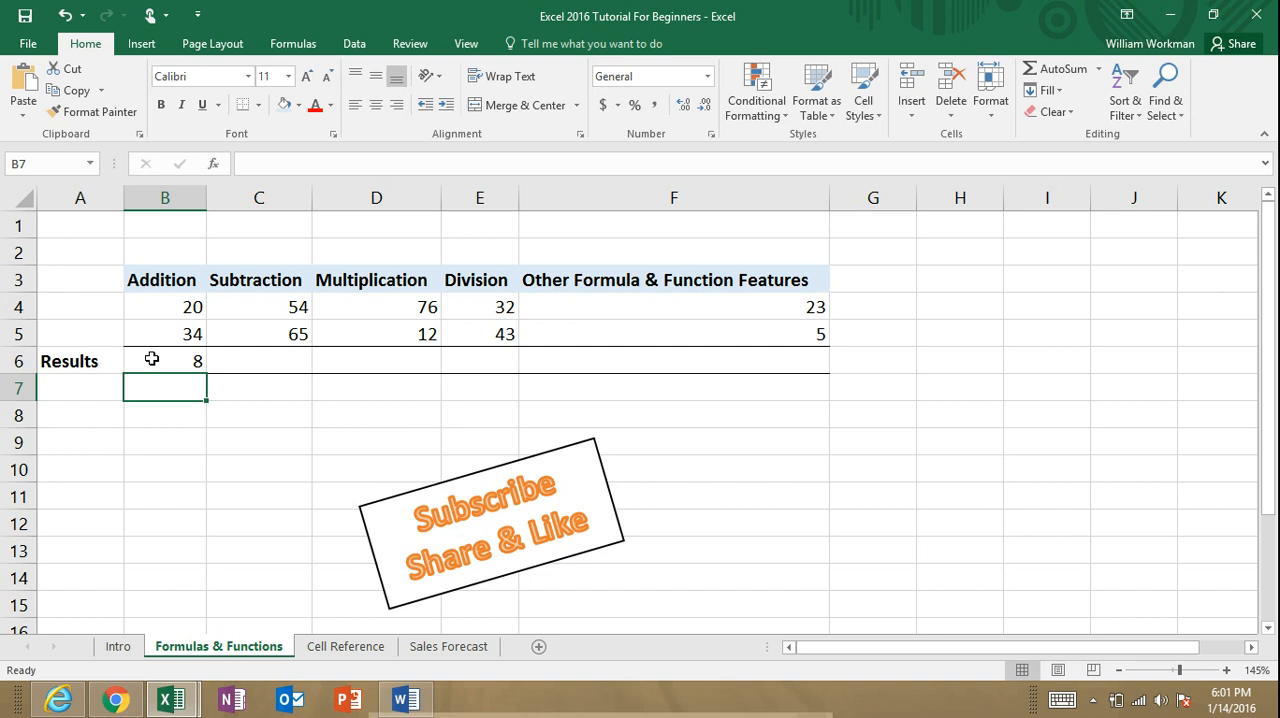
Step: Replace the contents of the Addition results cell B6 with the formula =3+2+8+29
left_click(151, 359)
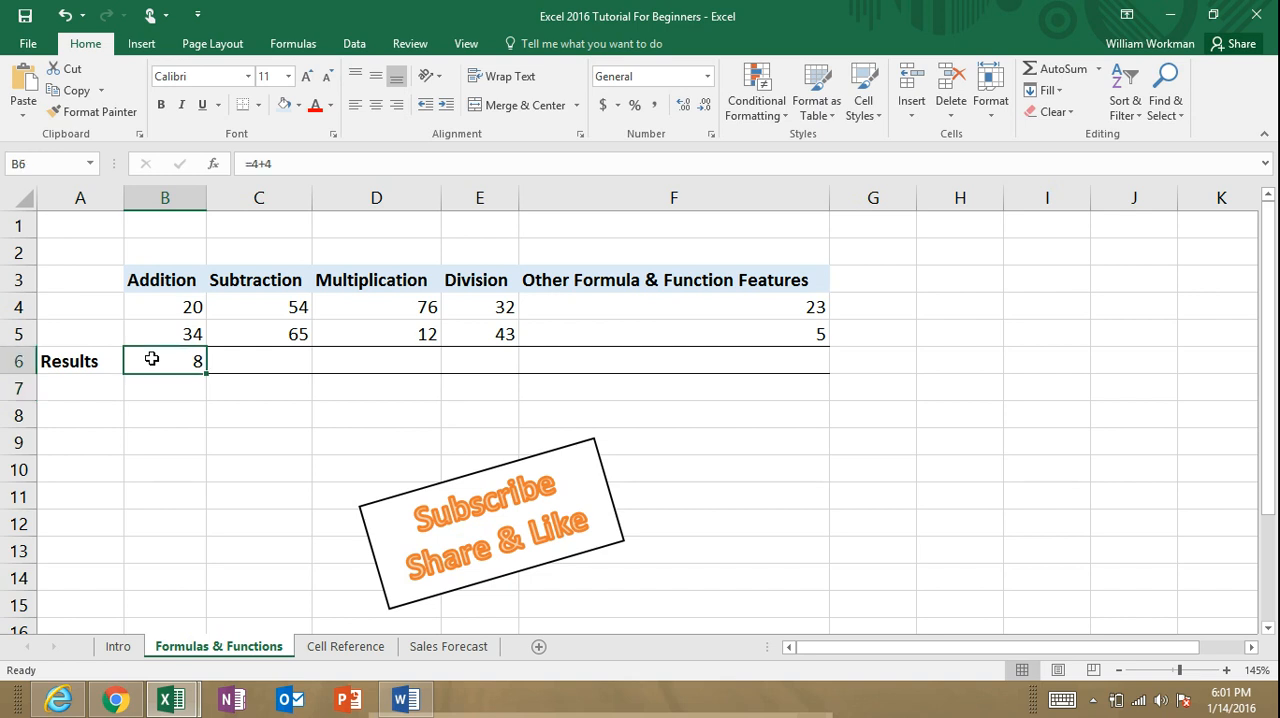
type("=")
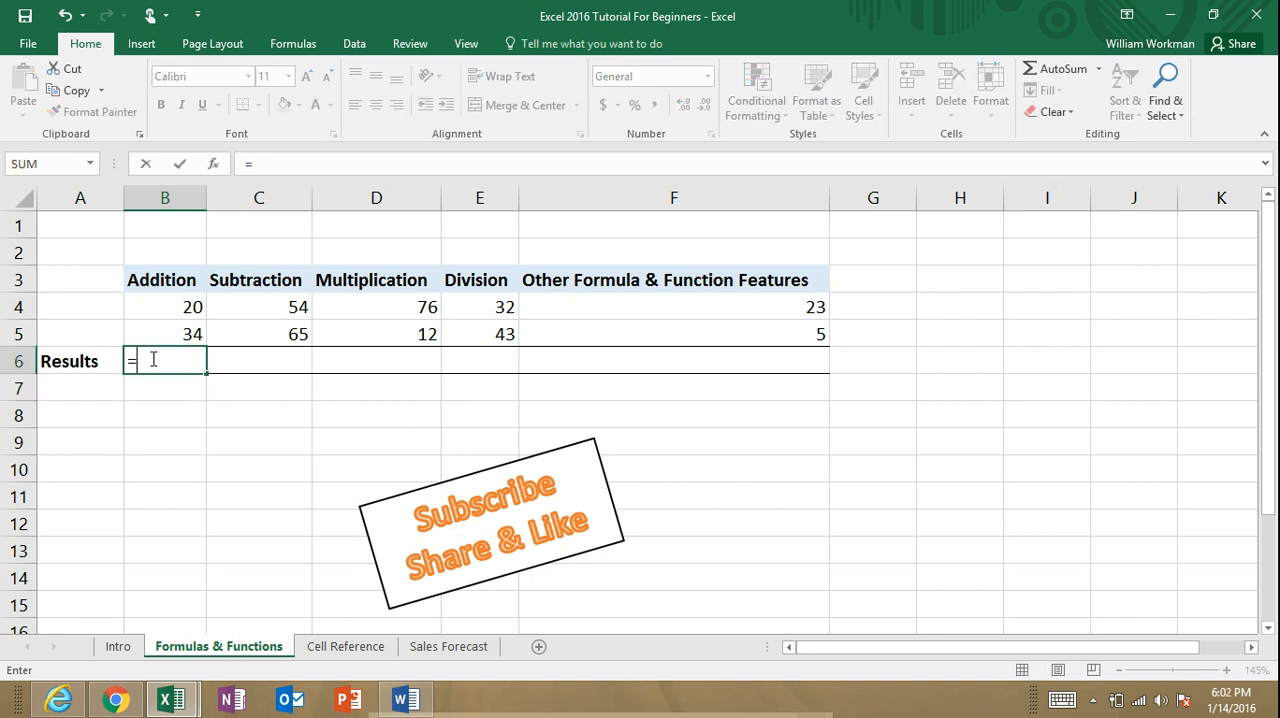
type("3+2+8")
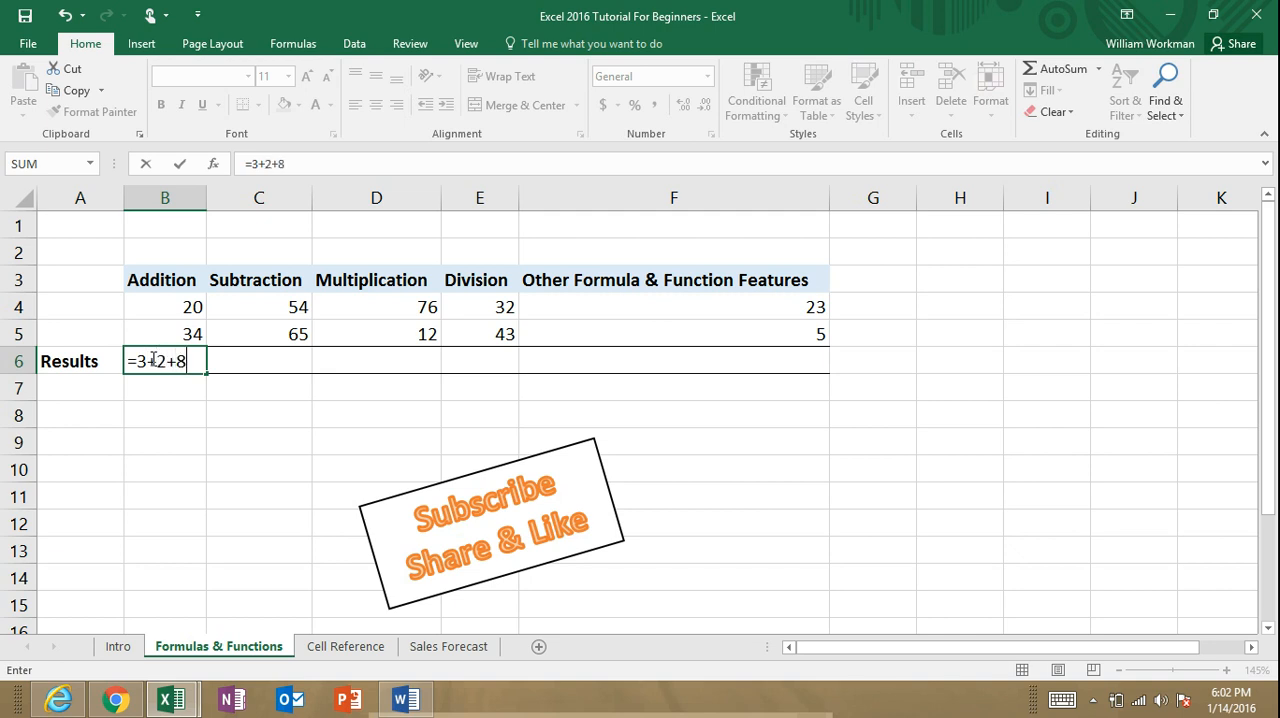
type("+29")
key("Return")
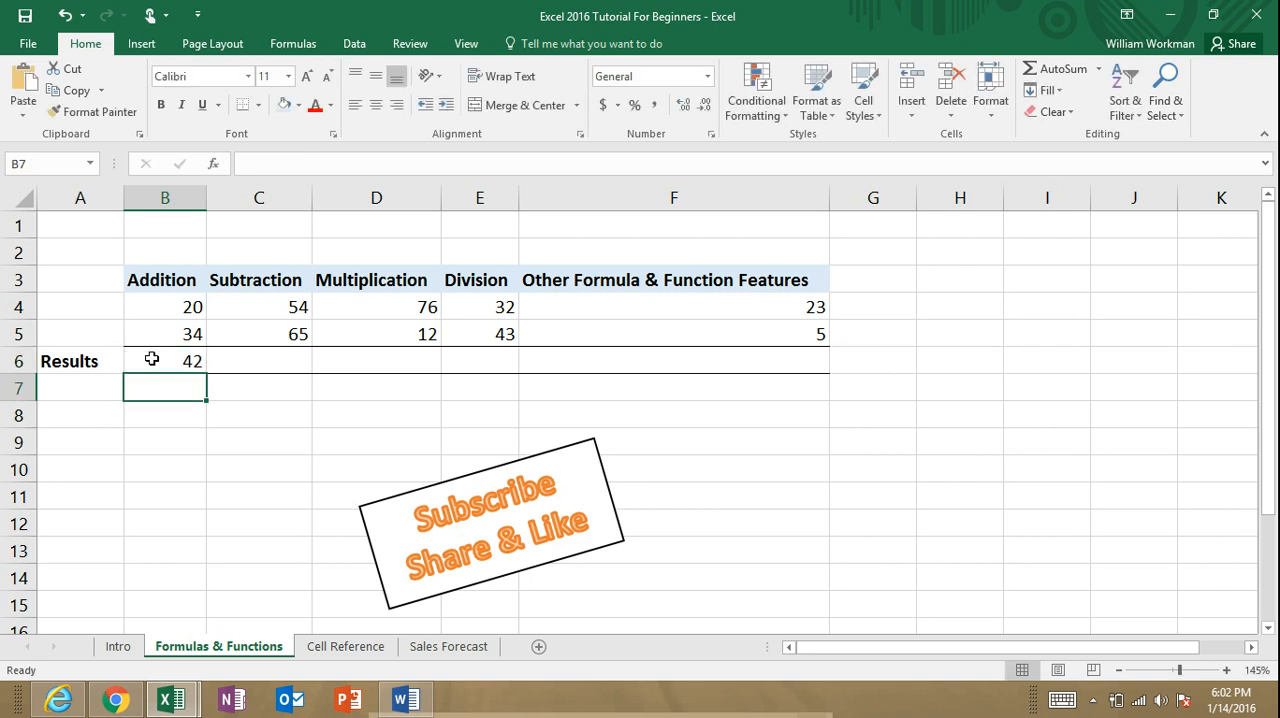
Step: Clear the Addition results cell B6 and enter the cell-reference formula =B4+B5
left_click(155, 360)
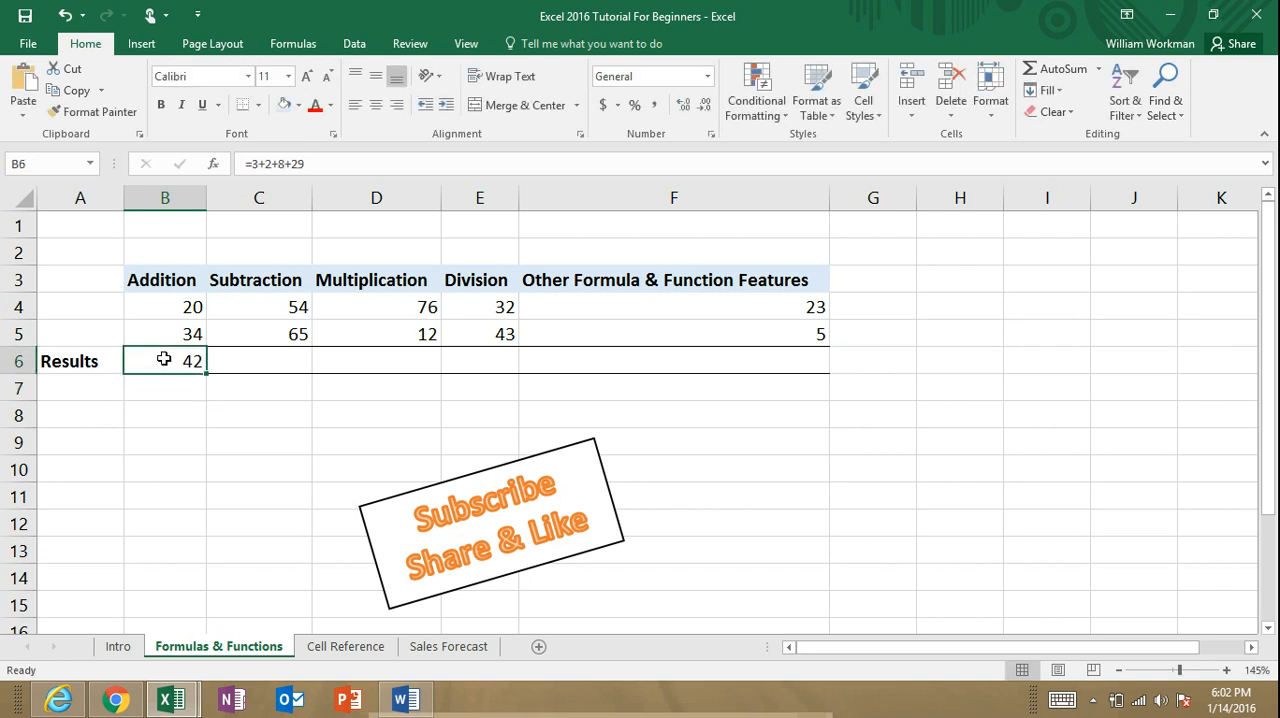
key("BackSpace")
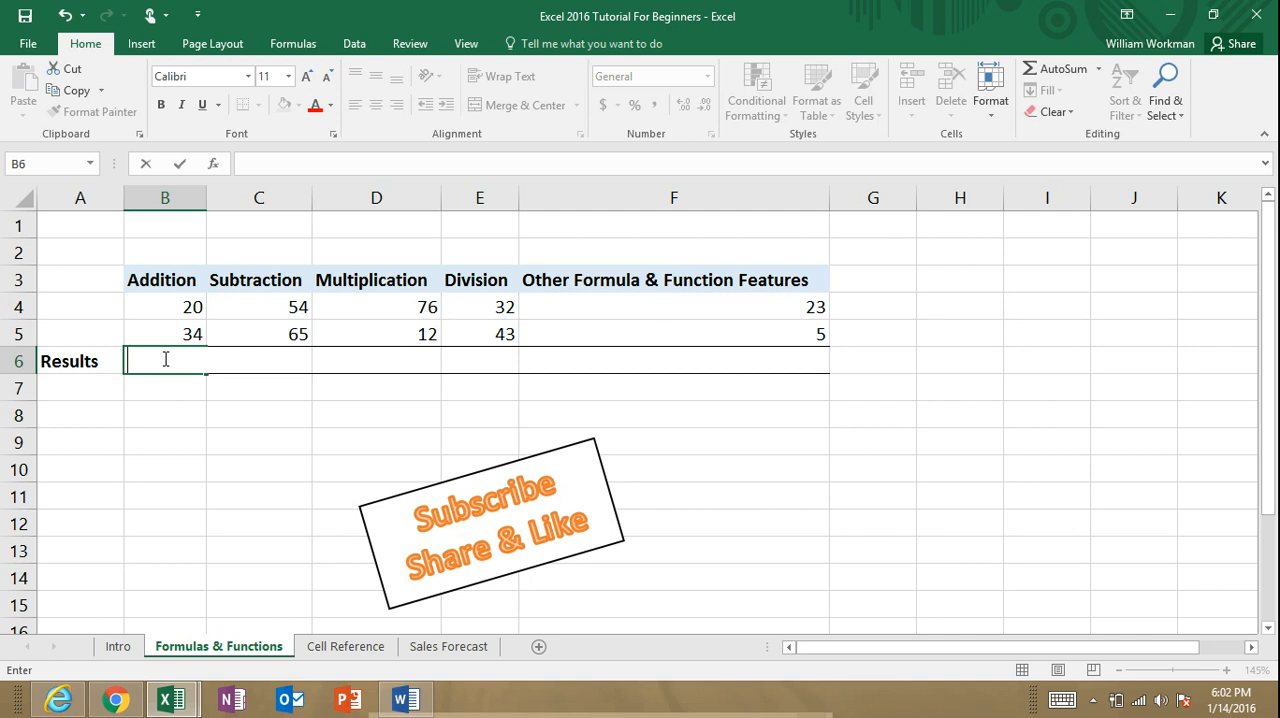
type("=")
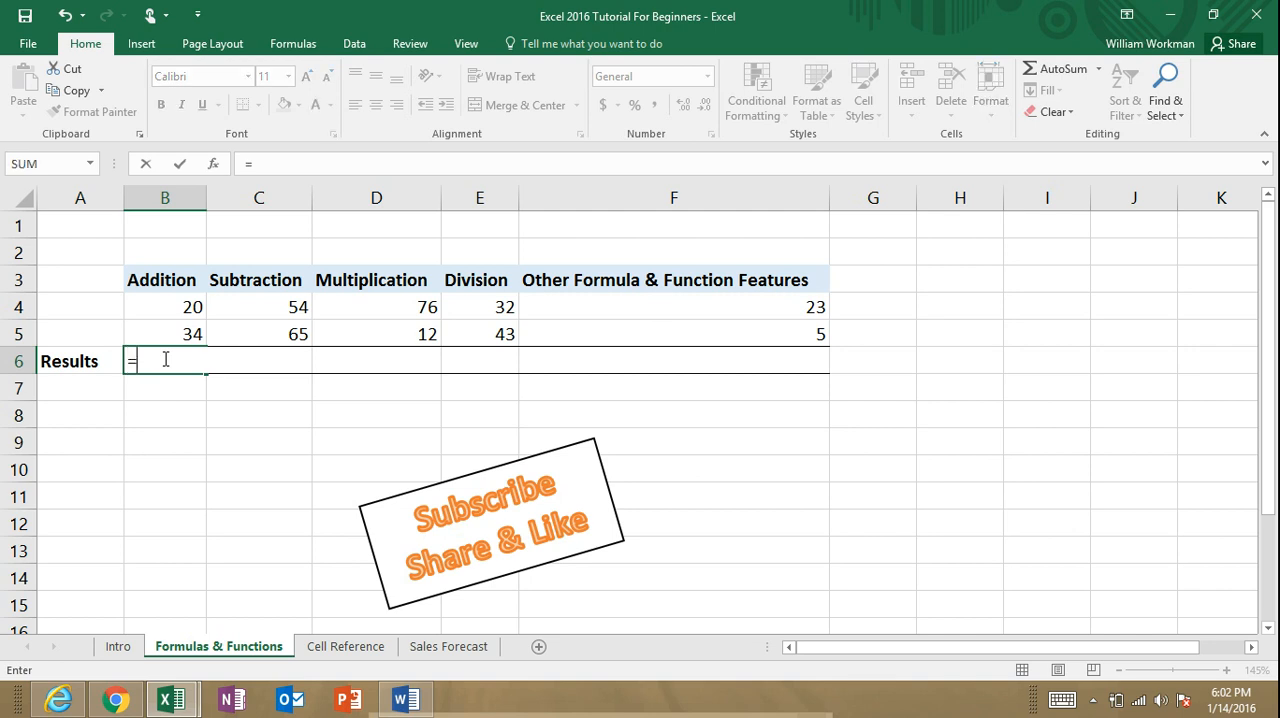
left_click(194, 309)
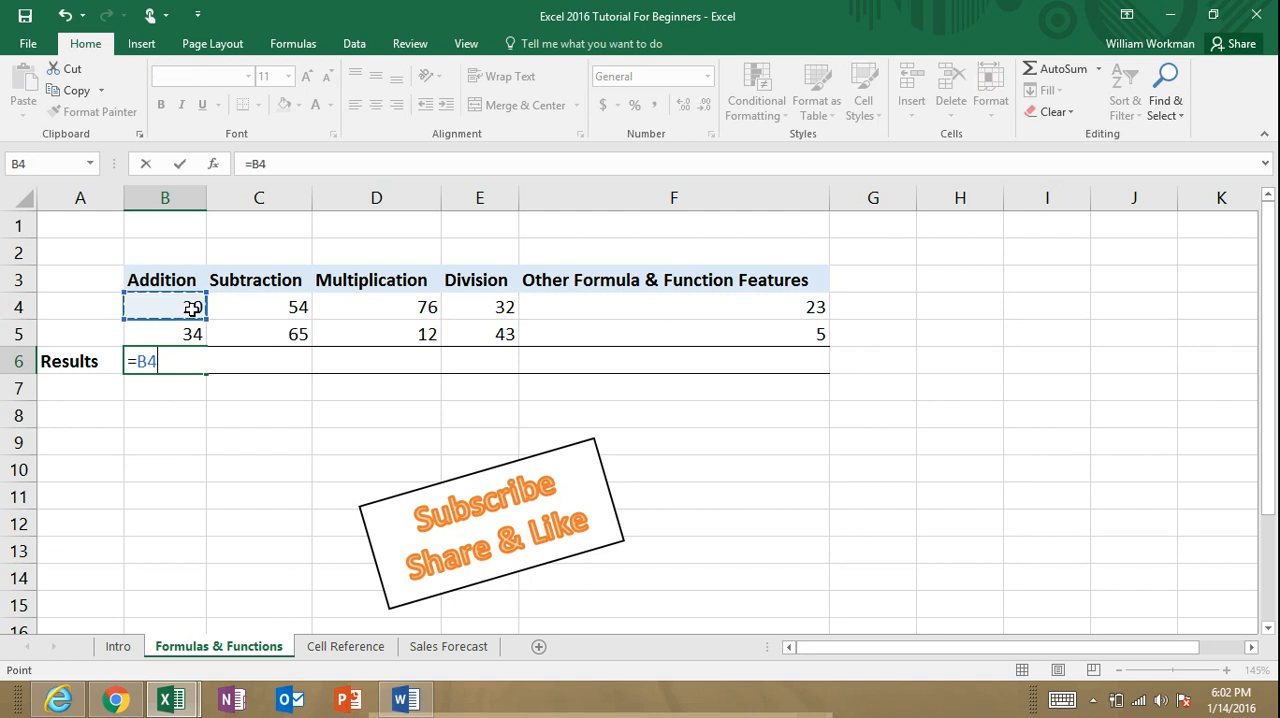
type("+")
left_click(185, 333)
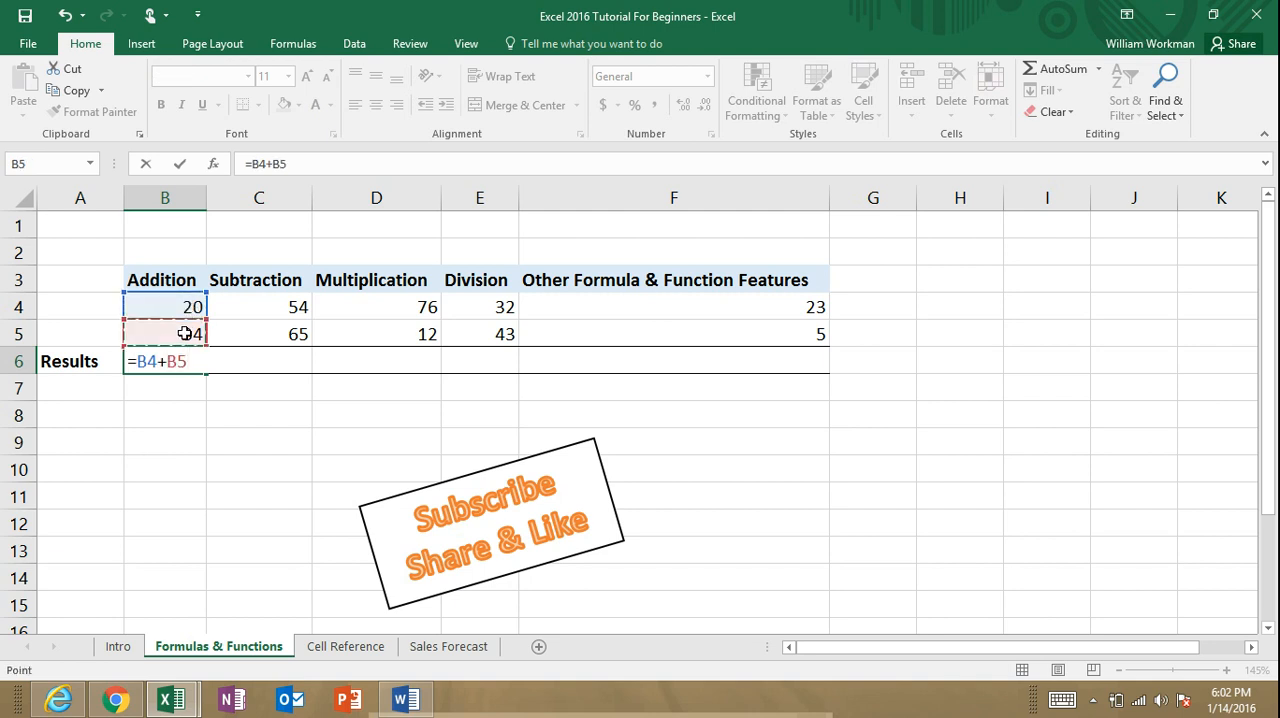
key("Return")
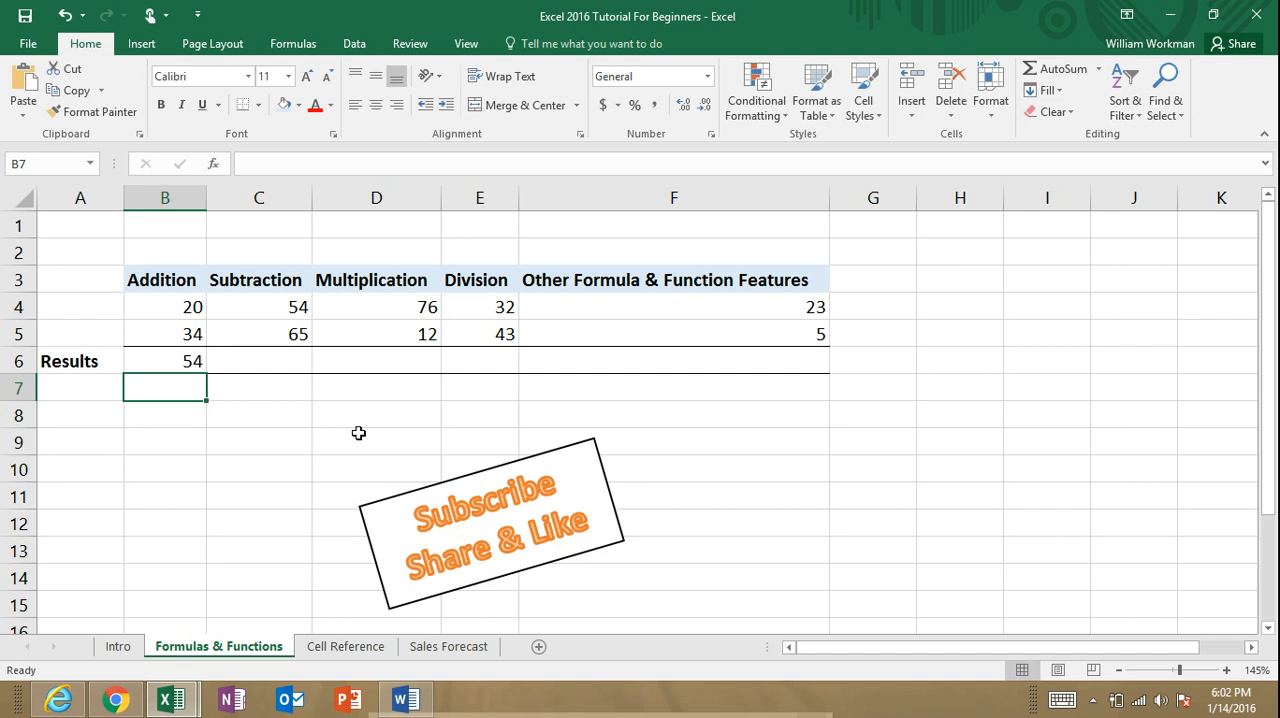
Step: Change the Addition values to 25 in B4 and 19 in B5
left_click(187, 308)
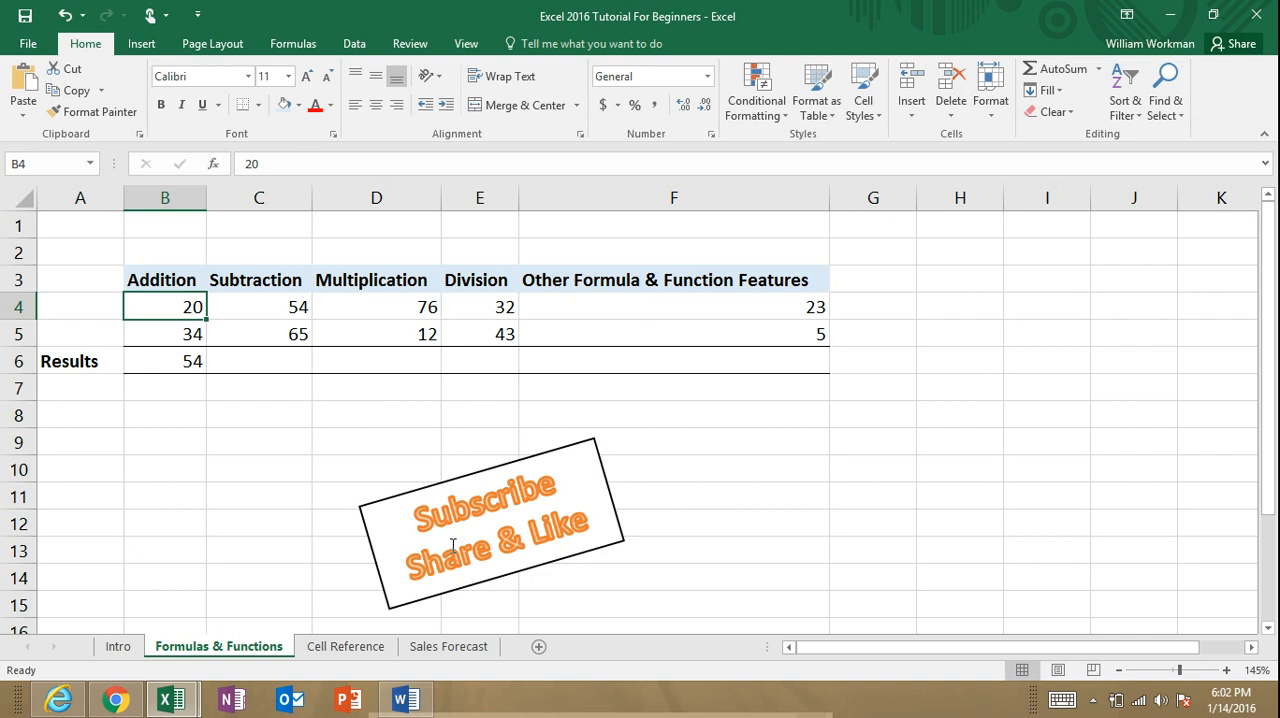
type("25")
key("ctrl+Return")
key("Return")
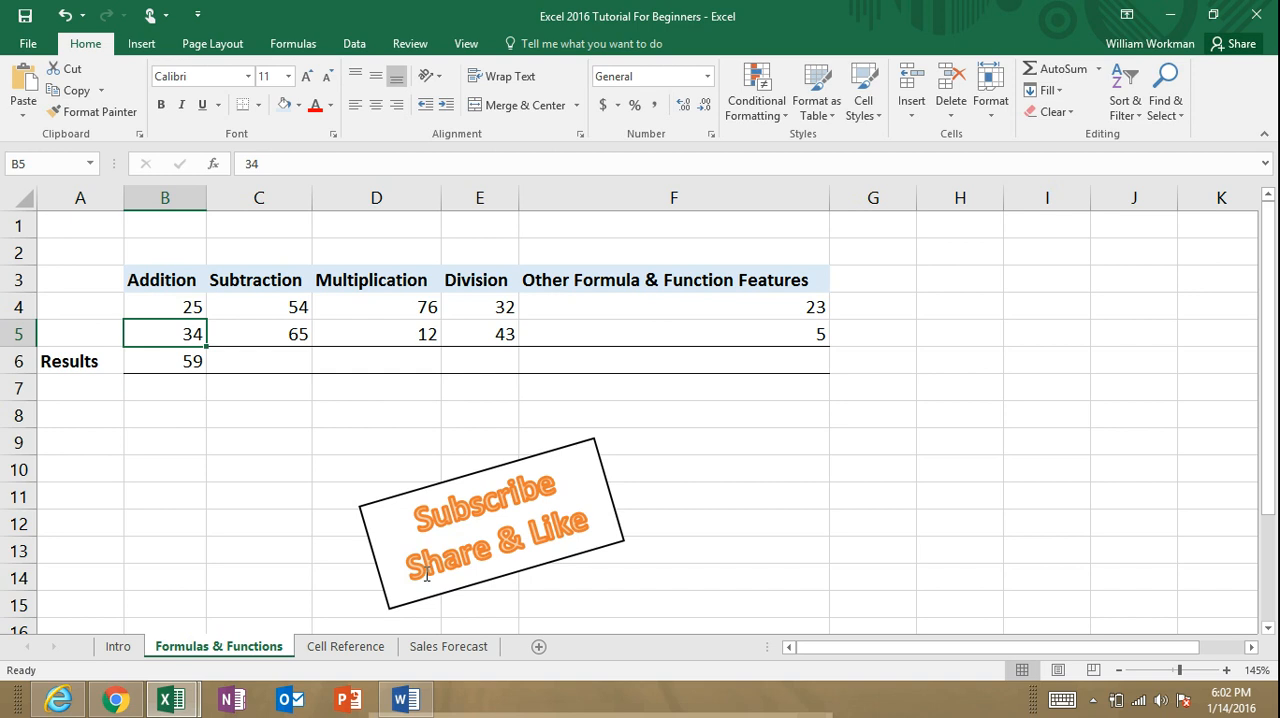
type("19")
key("Return")
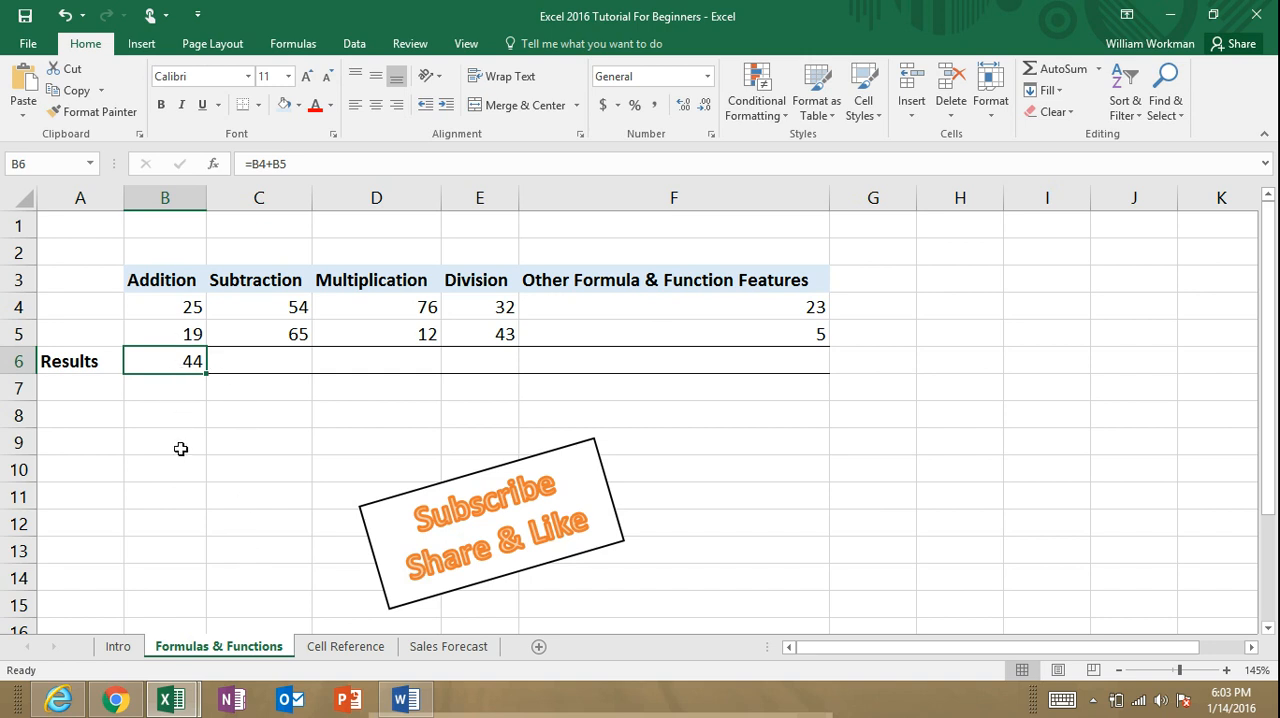
Step: Link the first Addition value in B4 to the Other Formula & Function Features value with the formula =F4
left_click(185, 310)
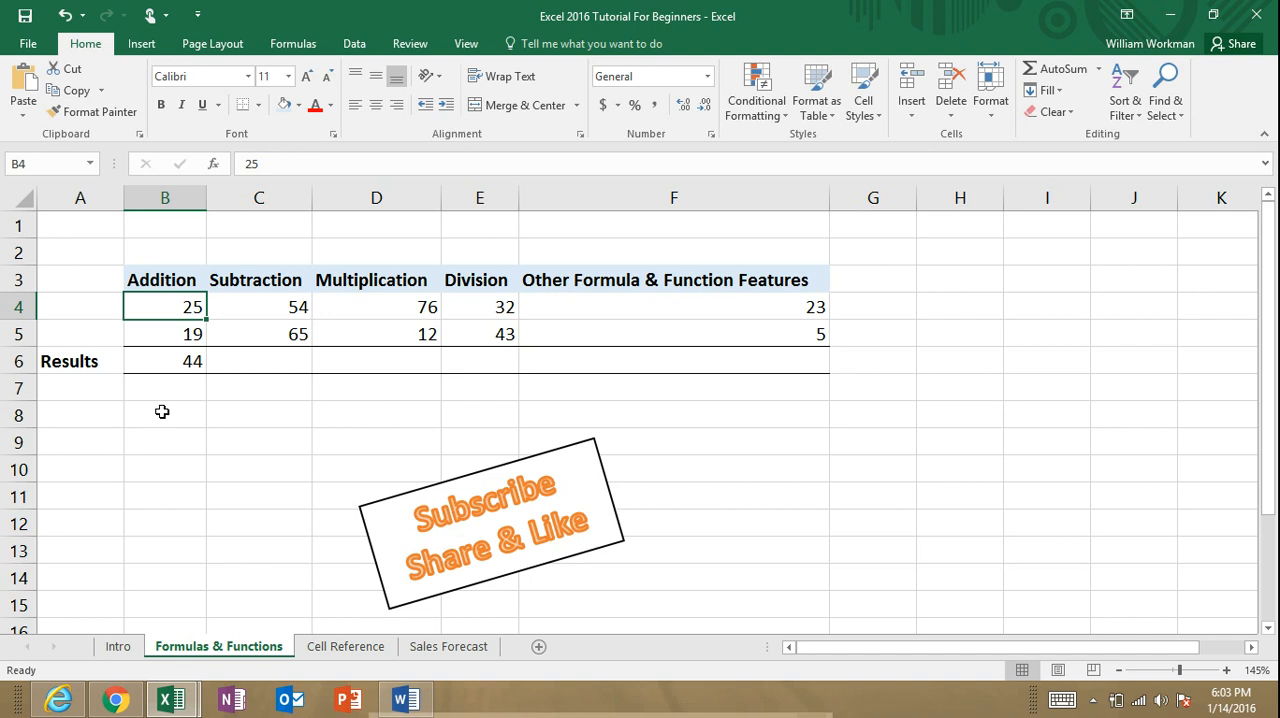
type("=")
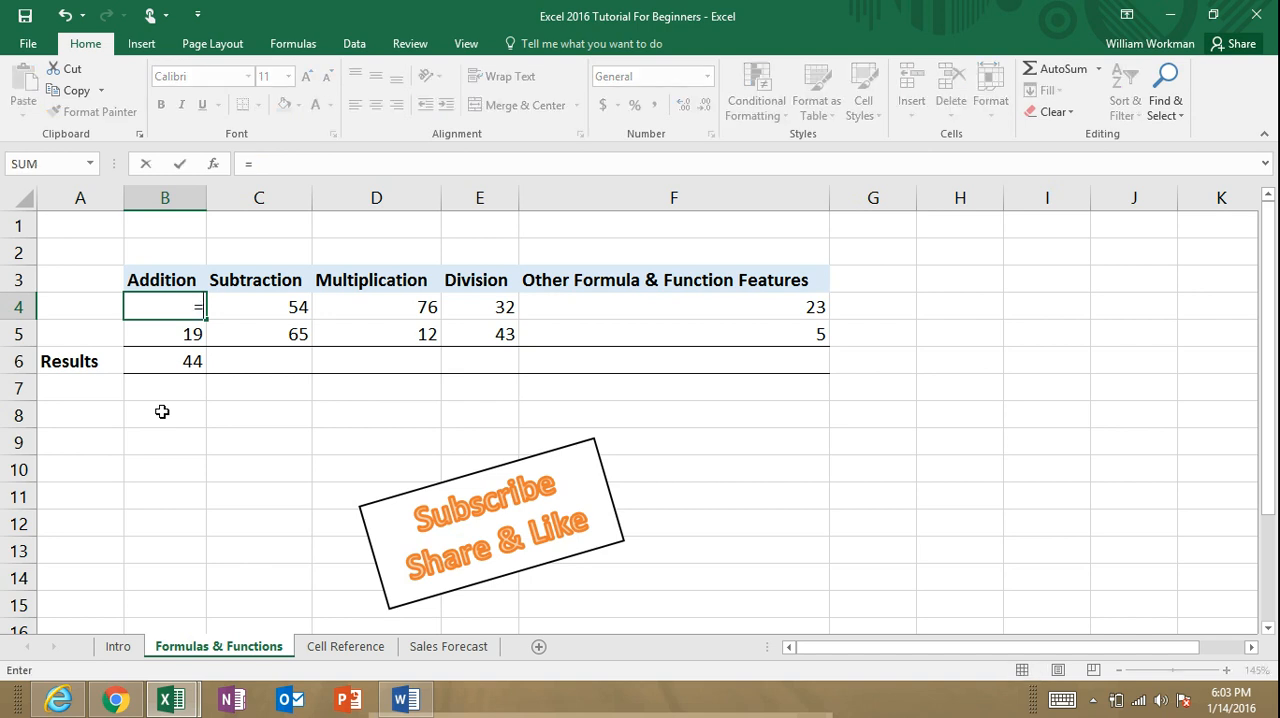
left_click(630, 312)
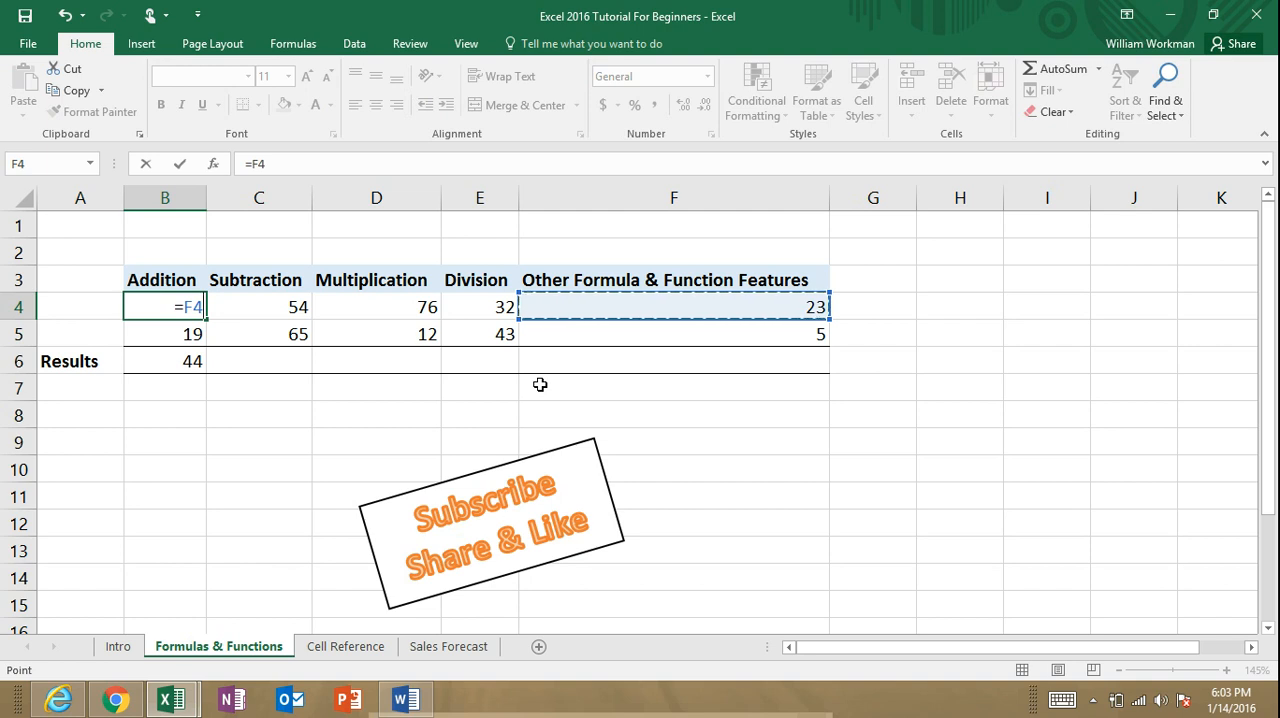
key("Return")
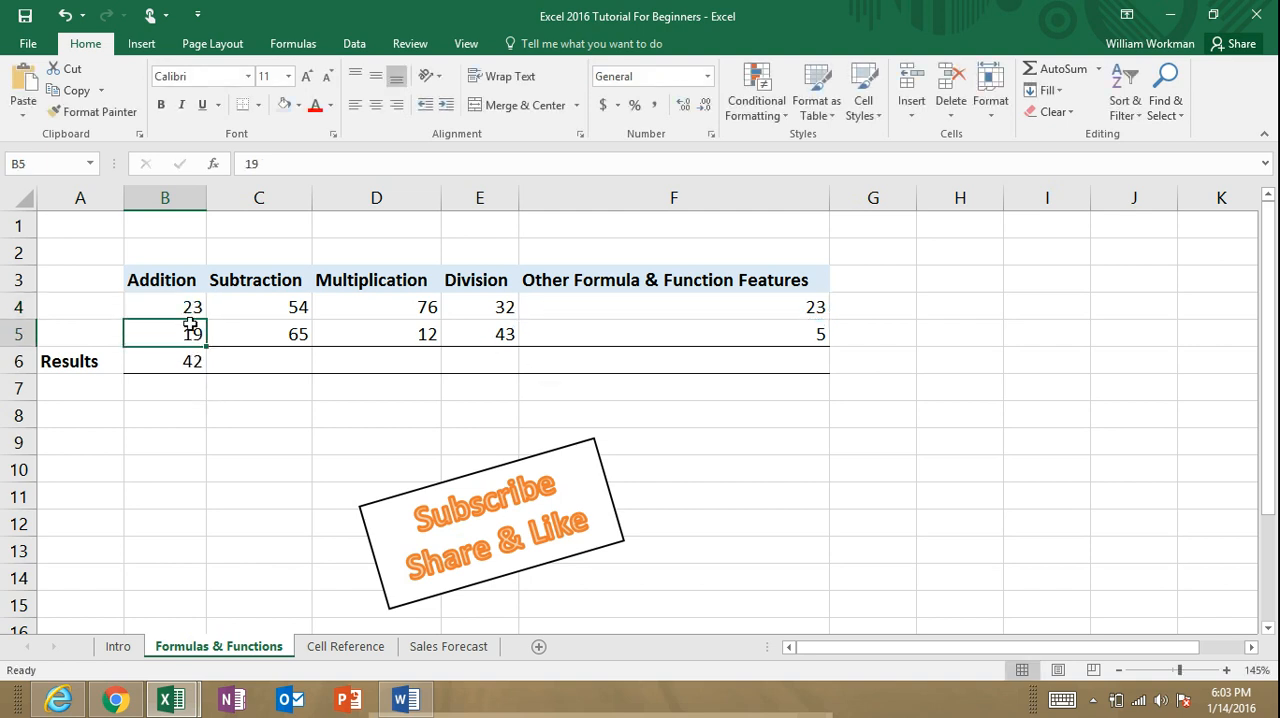
Step: Set the first value under Other Formula & Function Features, cell F4, to 45
left_click(758, 310)
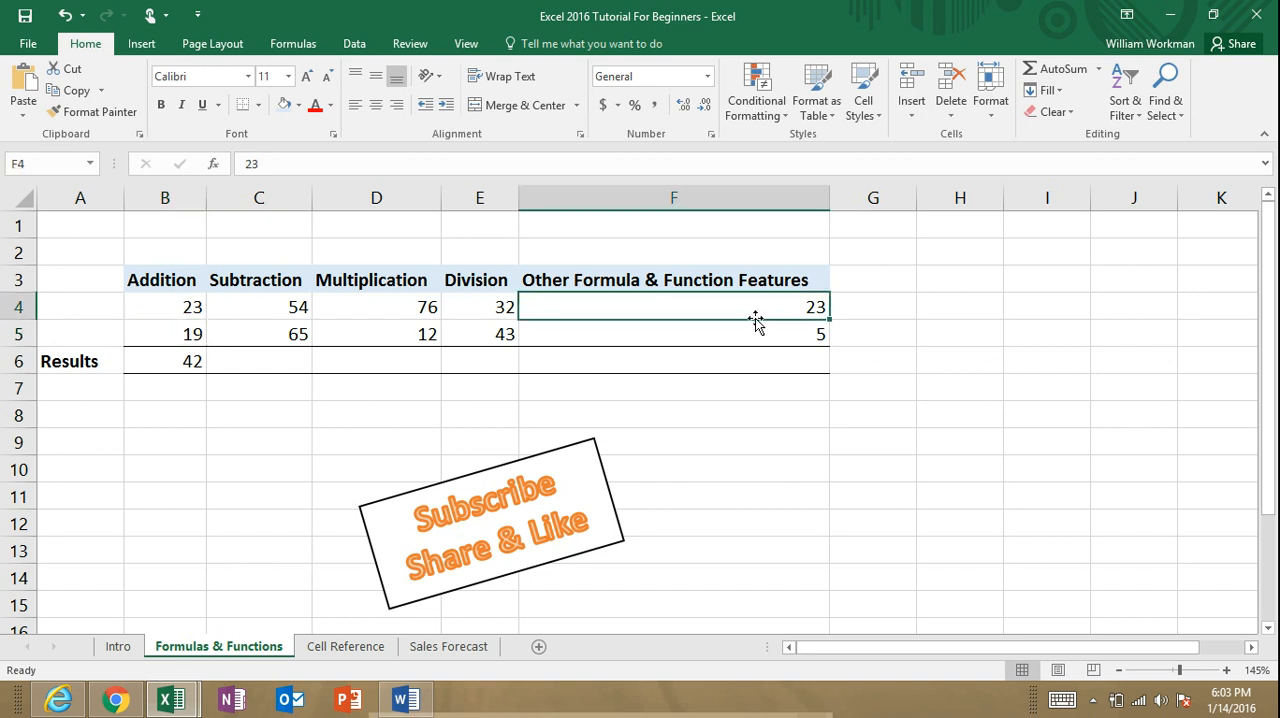
type("45")
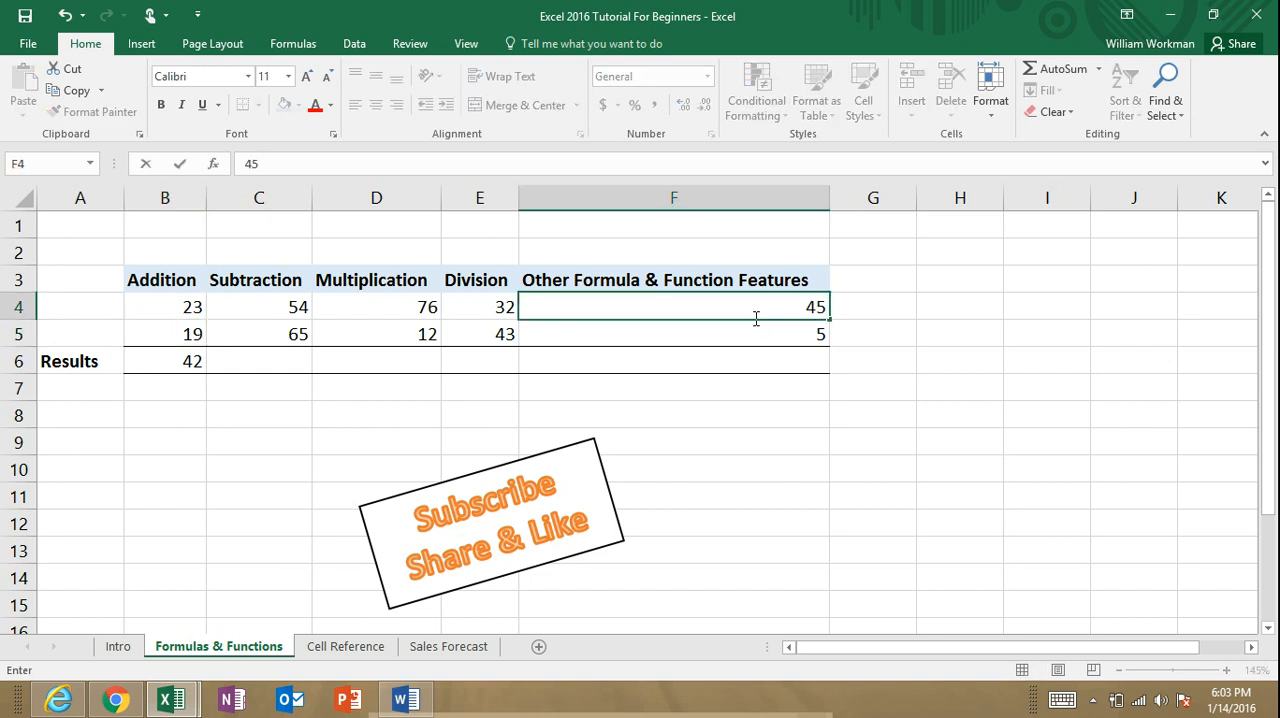
key("Return")
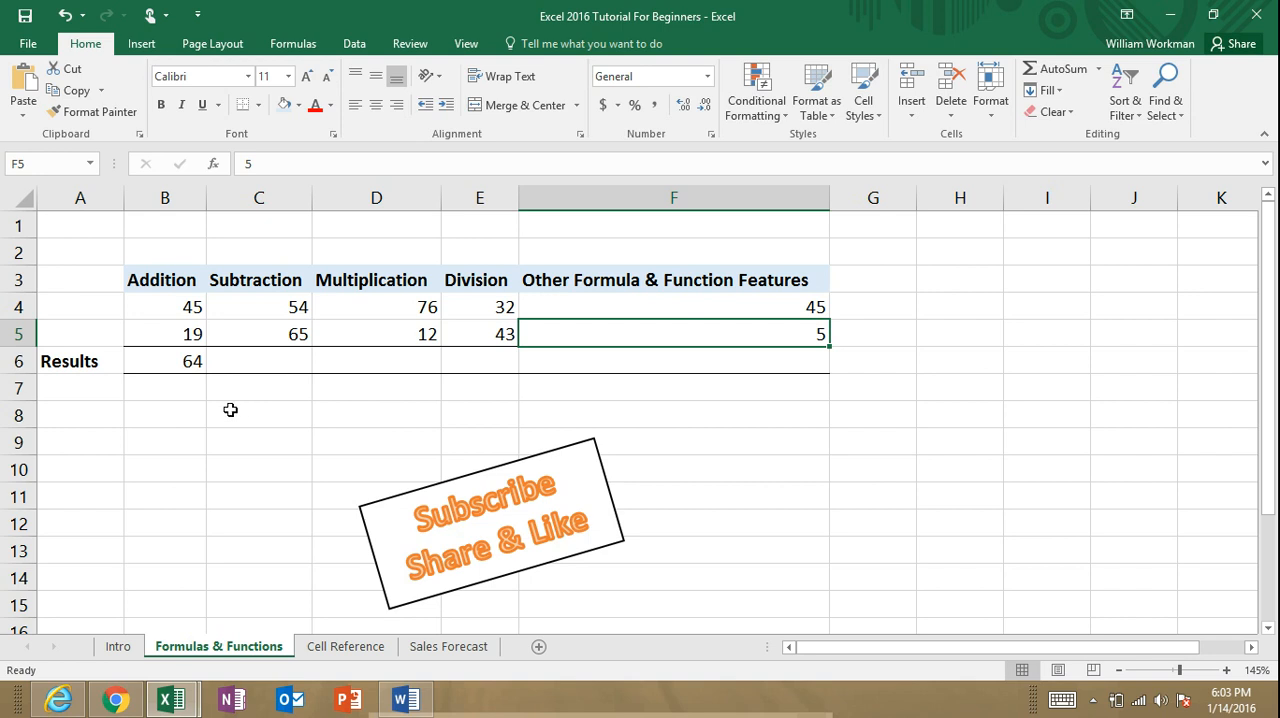
Step: Replace the reference formula in B4 with the constant value 25
left_click(193, 361)
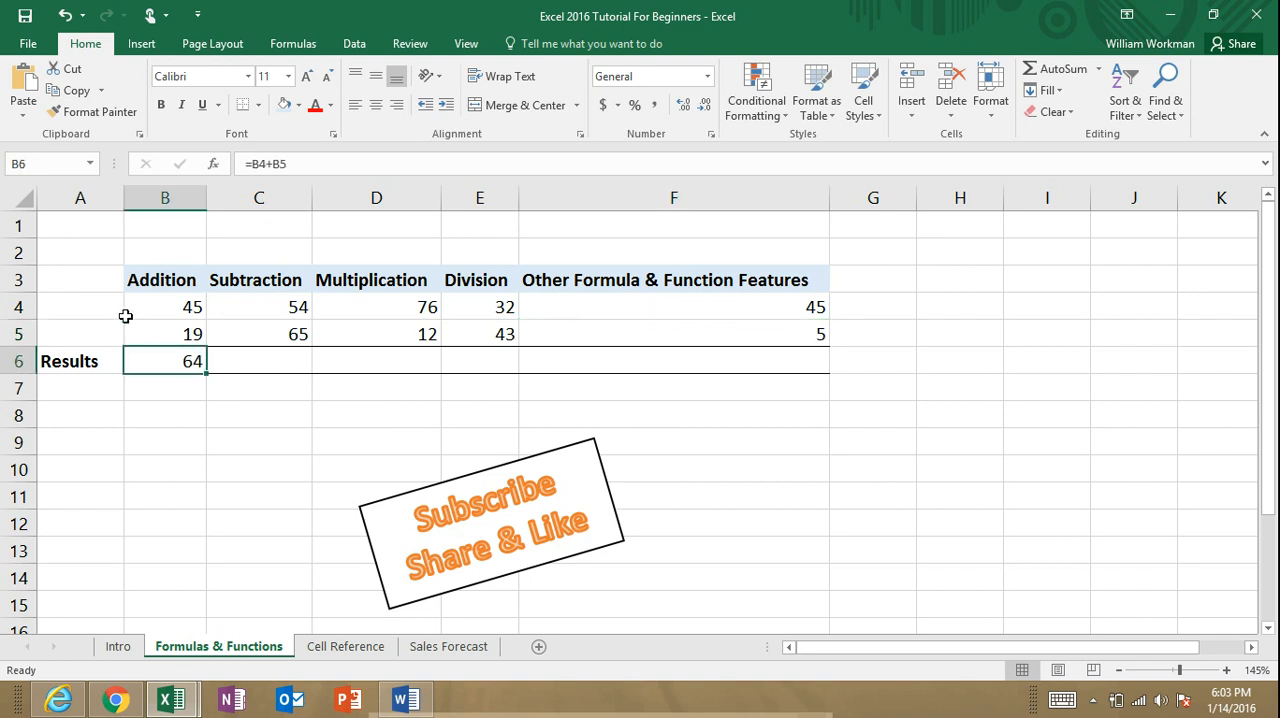
left_click(164, 308)
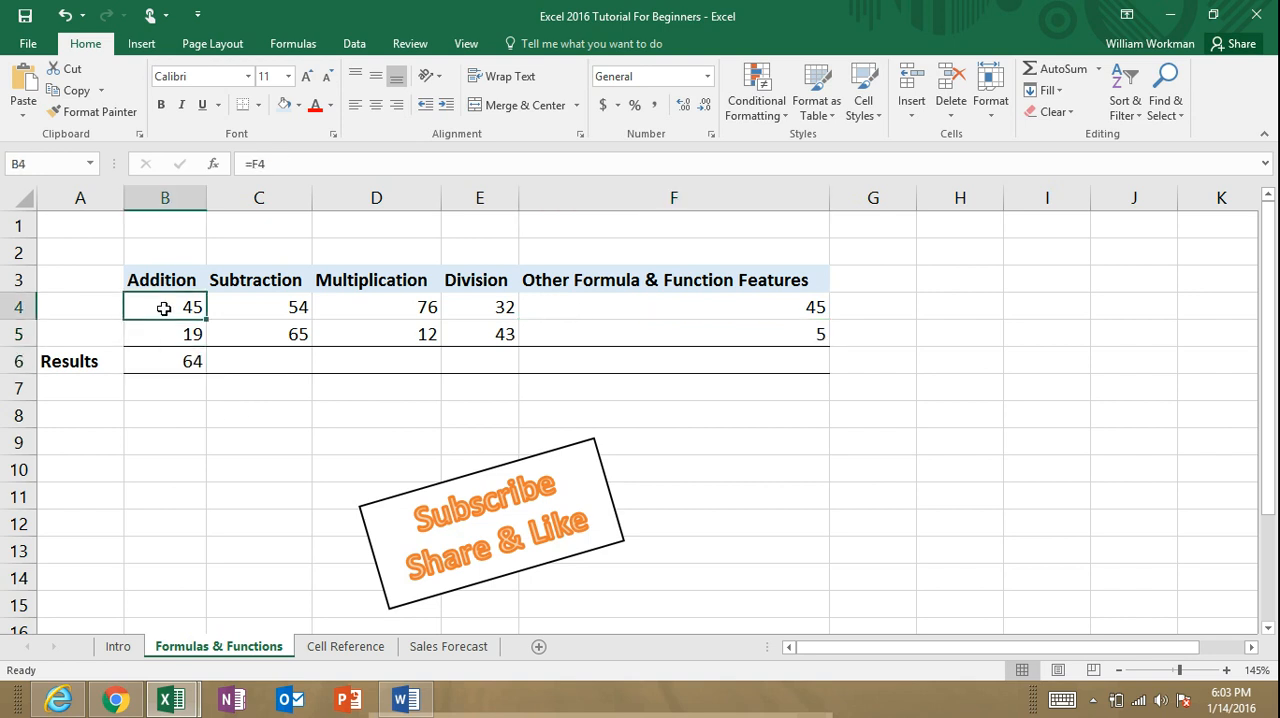
type("25")
key("Return")
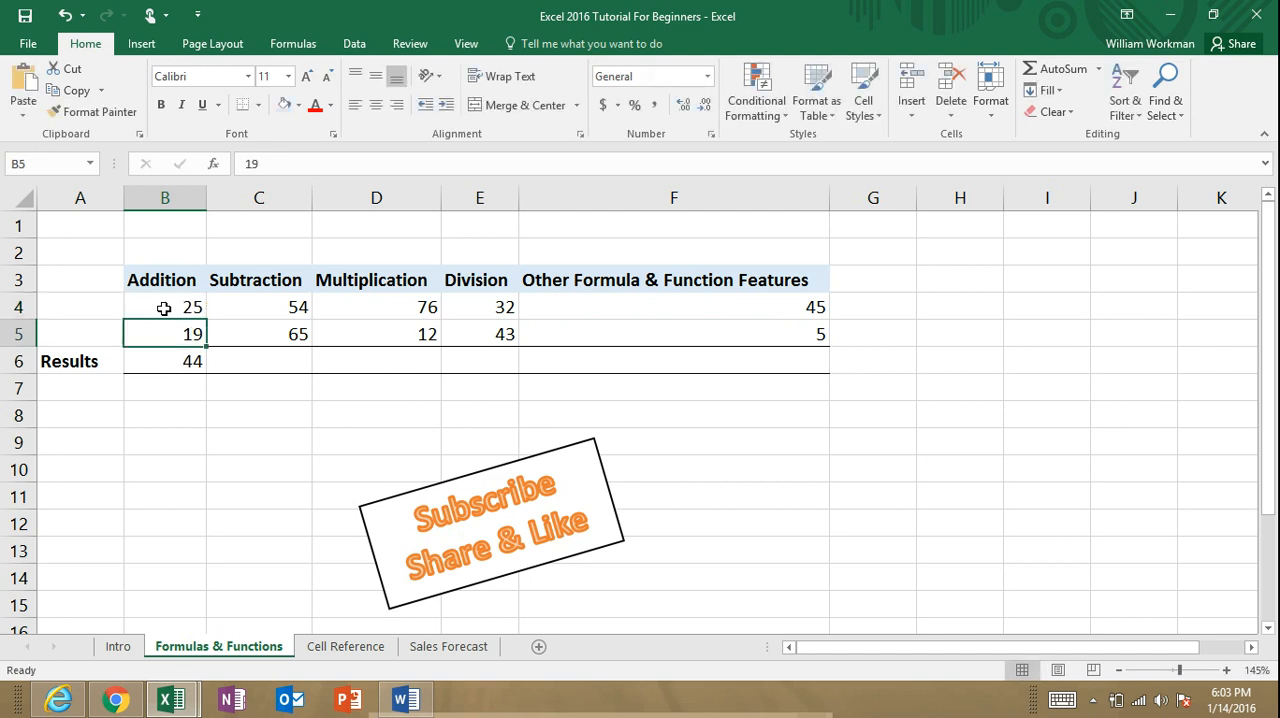
Step: Clear the formula in the Addition results cell B6 and total B4:B5 there with AutoSum
left_click(194, 362)
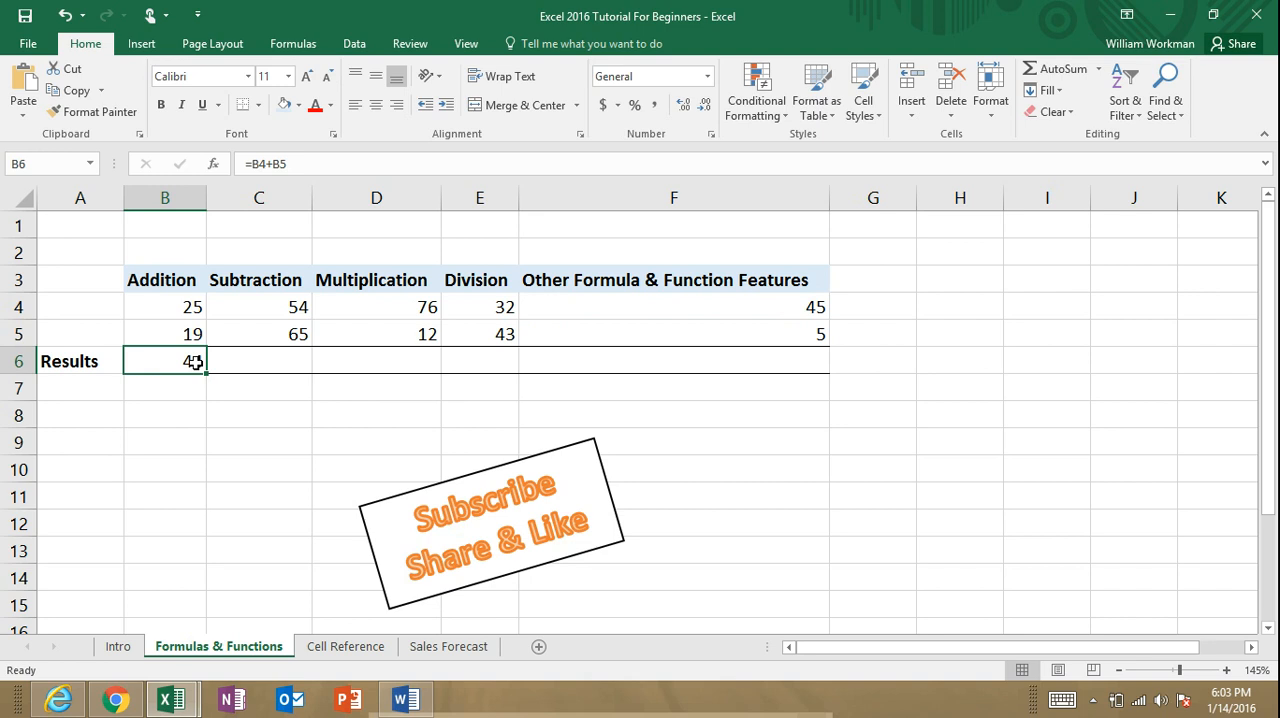
key("BackSpace")
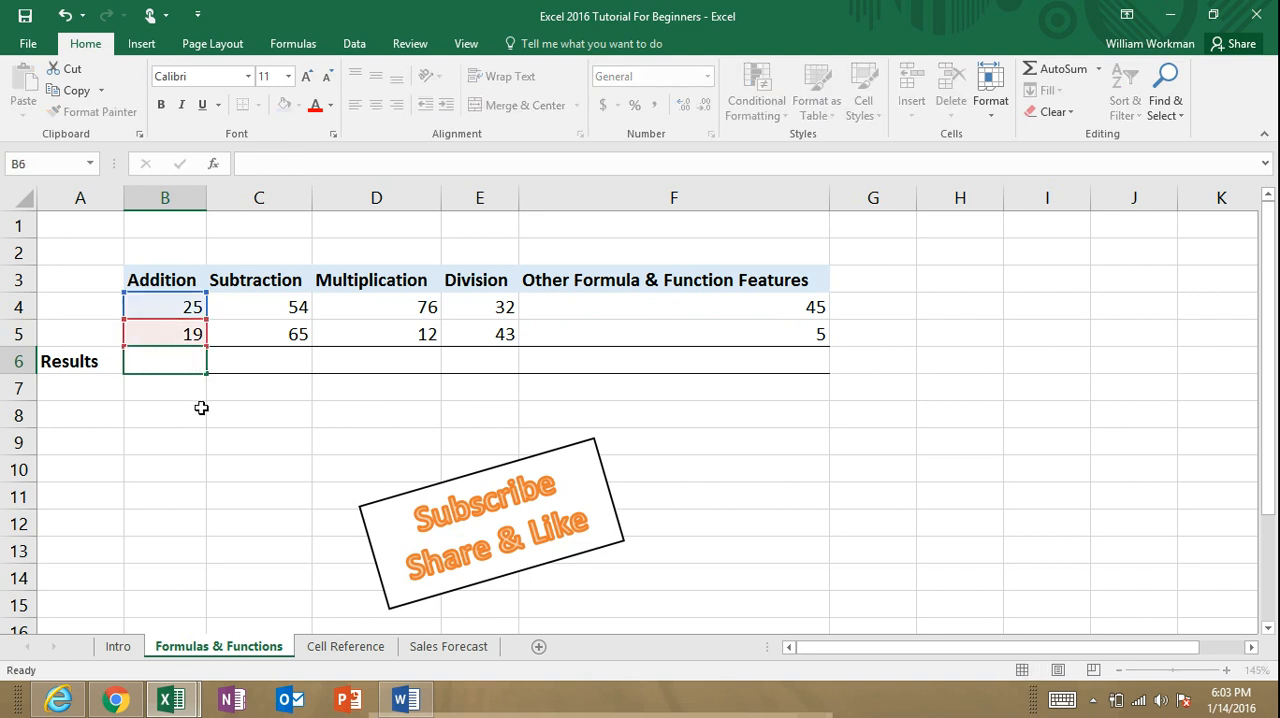
left_click(201, 408)
left_click(182, 363)
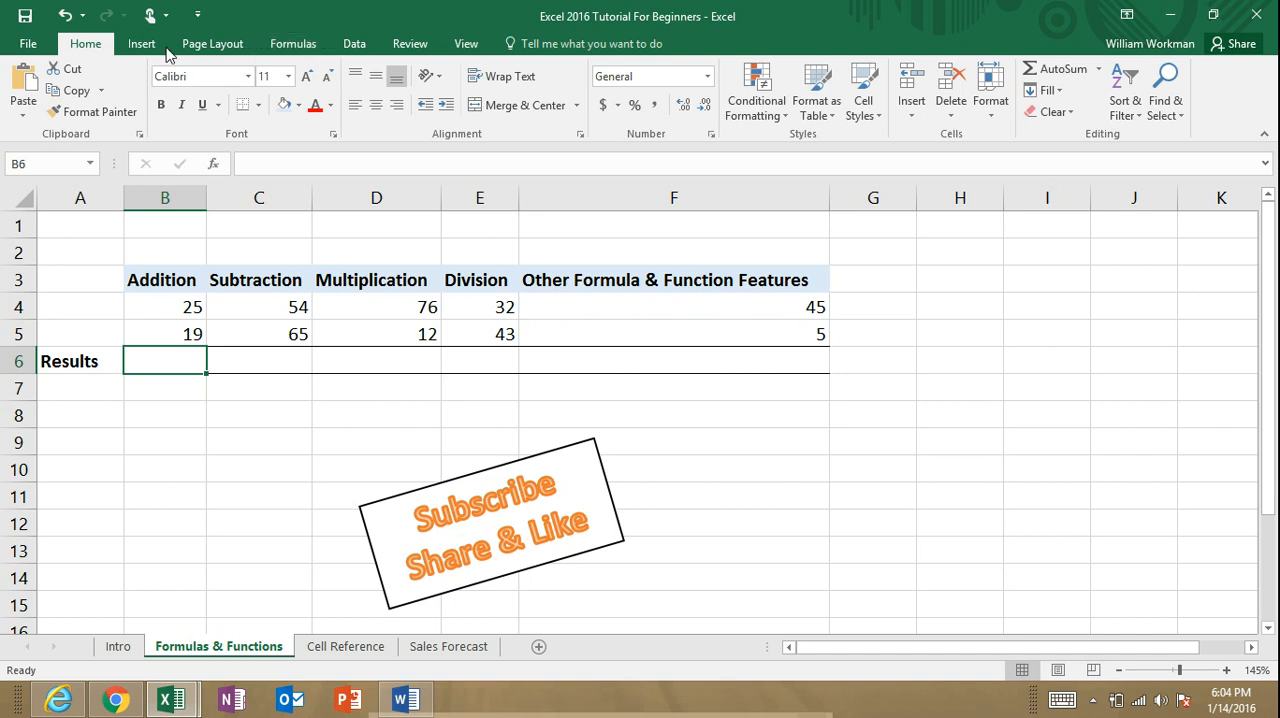
left_click(293, 45)
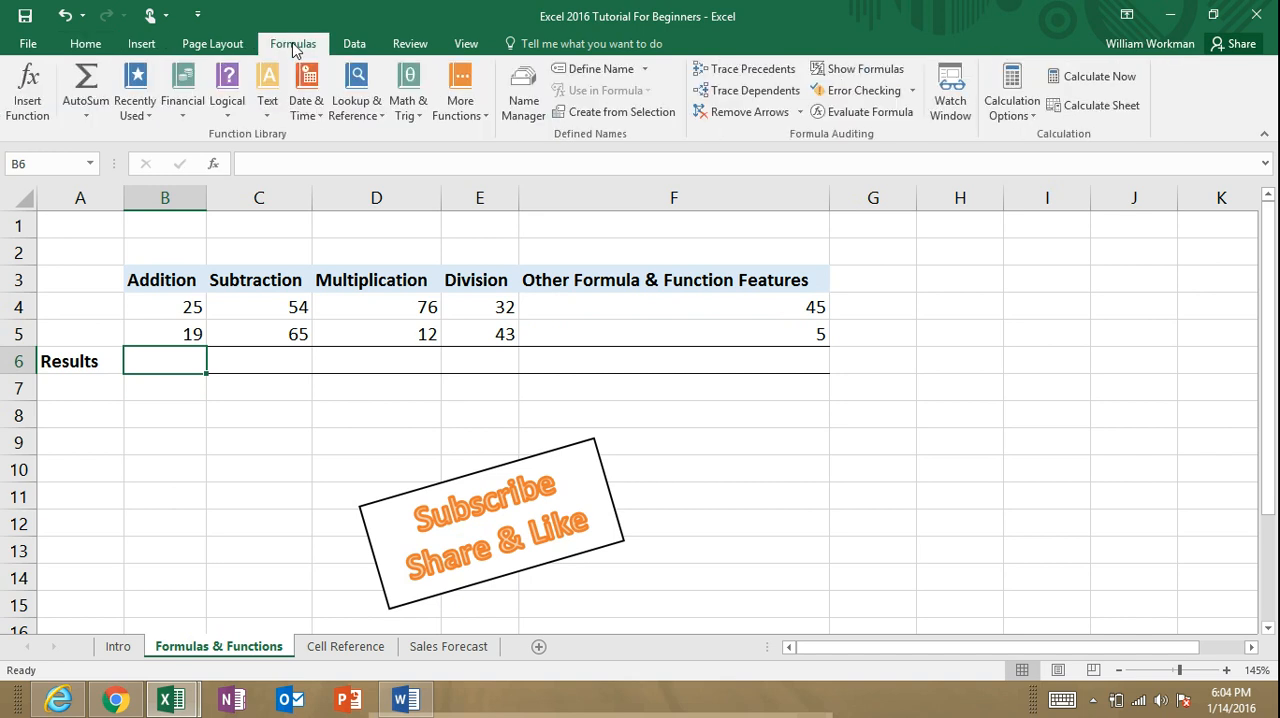
left_click(97, 88)
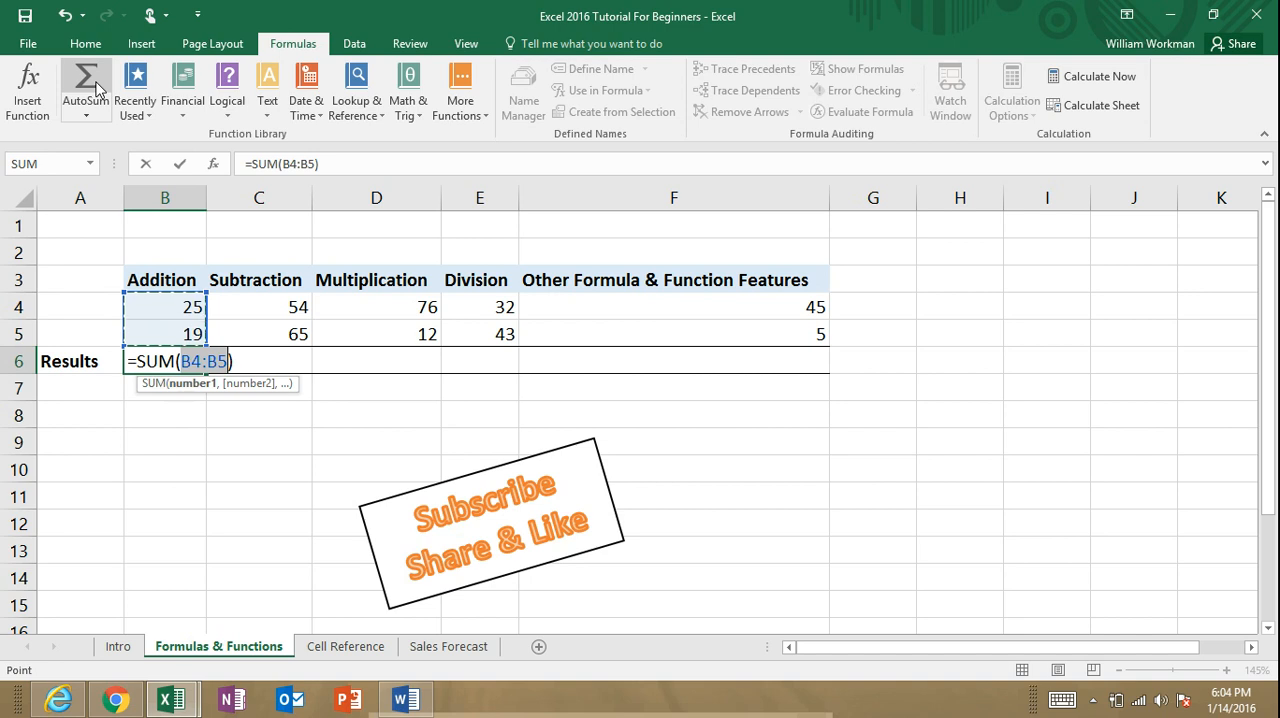
key("Return")
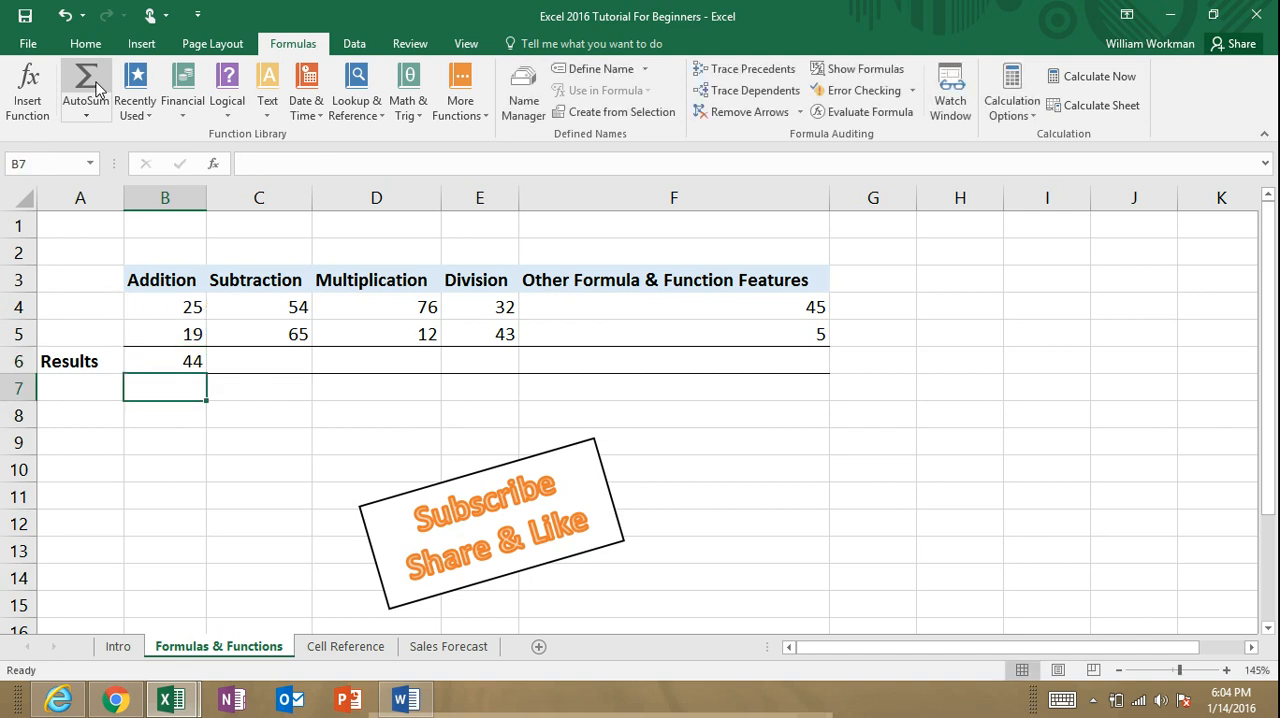
Step: Replace the AutoSum result in the Addition results cell B6 with the function =sum(B4:B5)
left_click(195, 364)
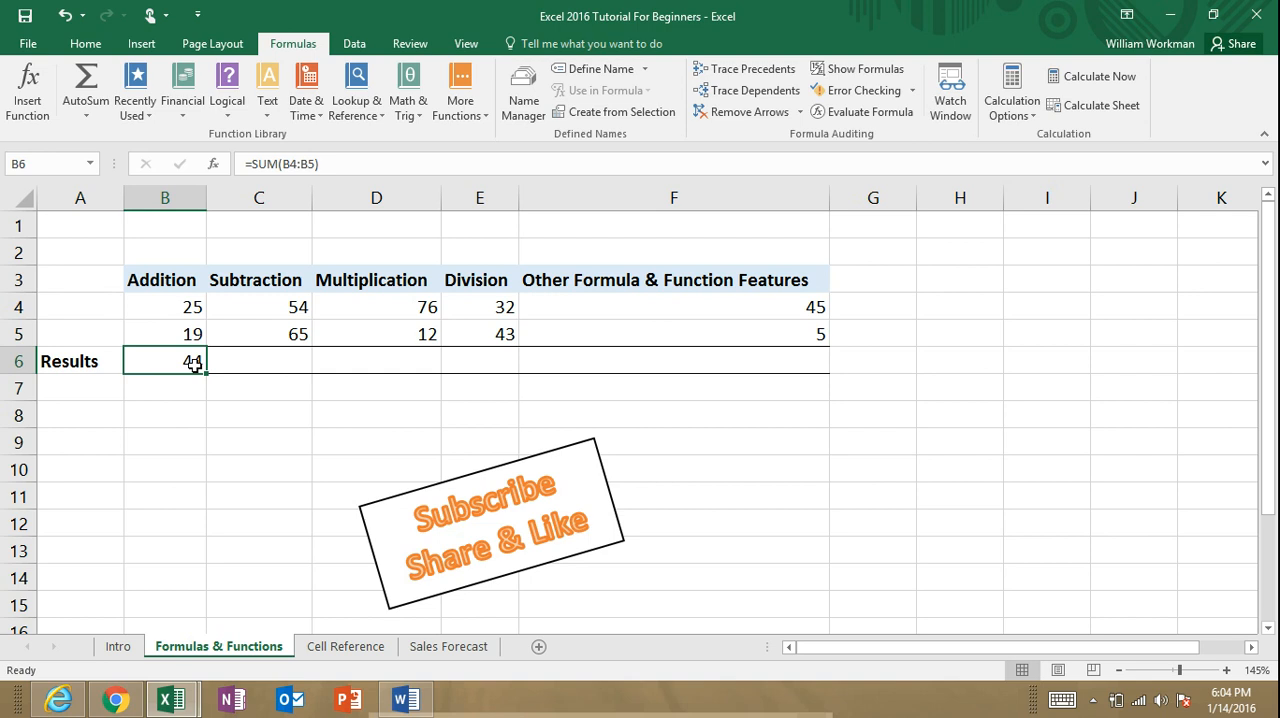
type("=sum")
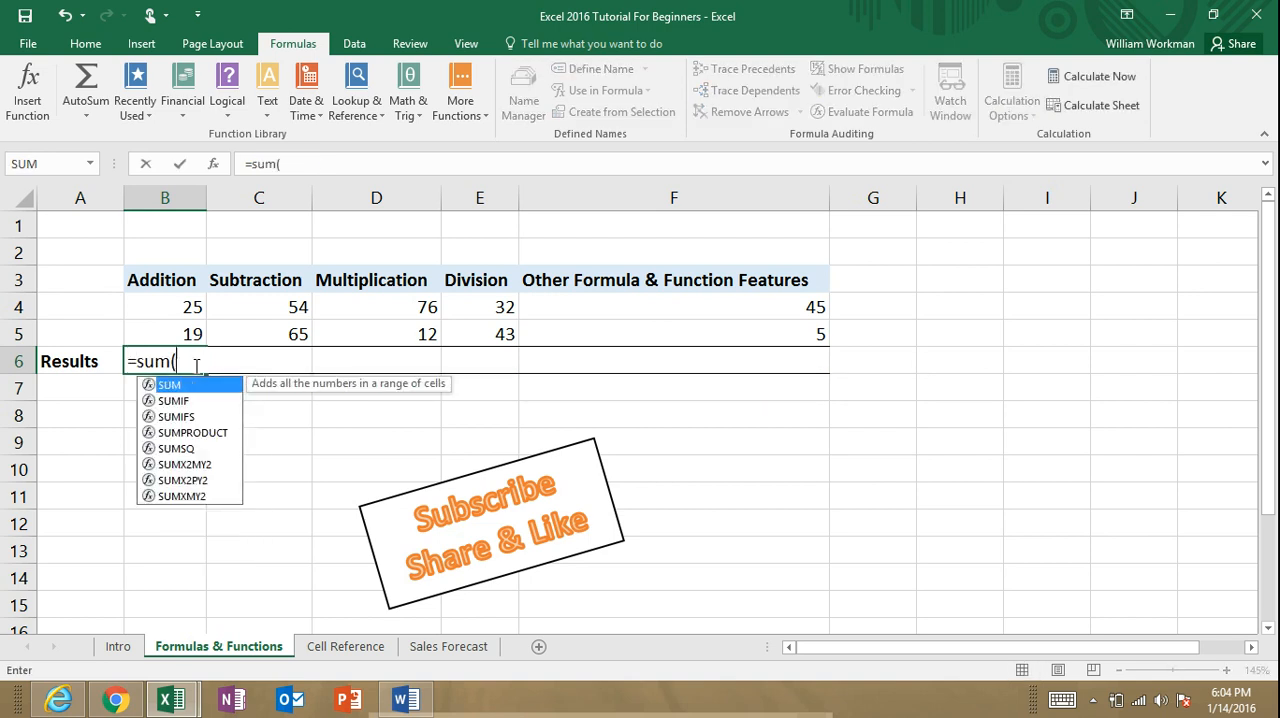
type("(")
left_click_drag(182, 310, 185, 330)
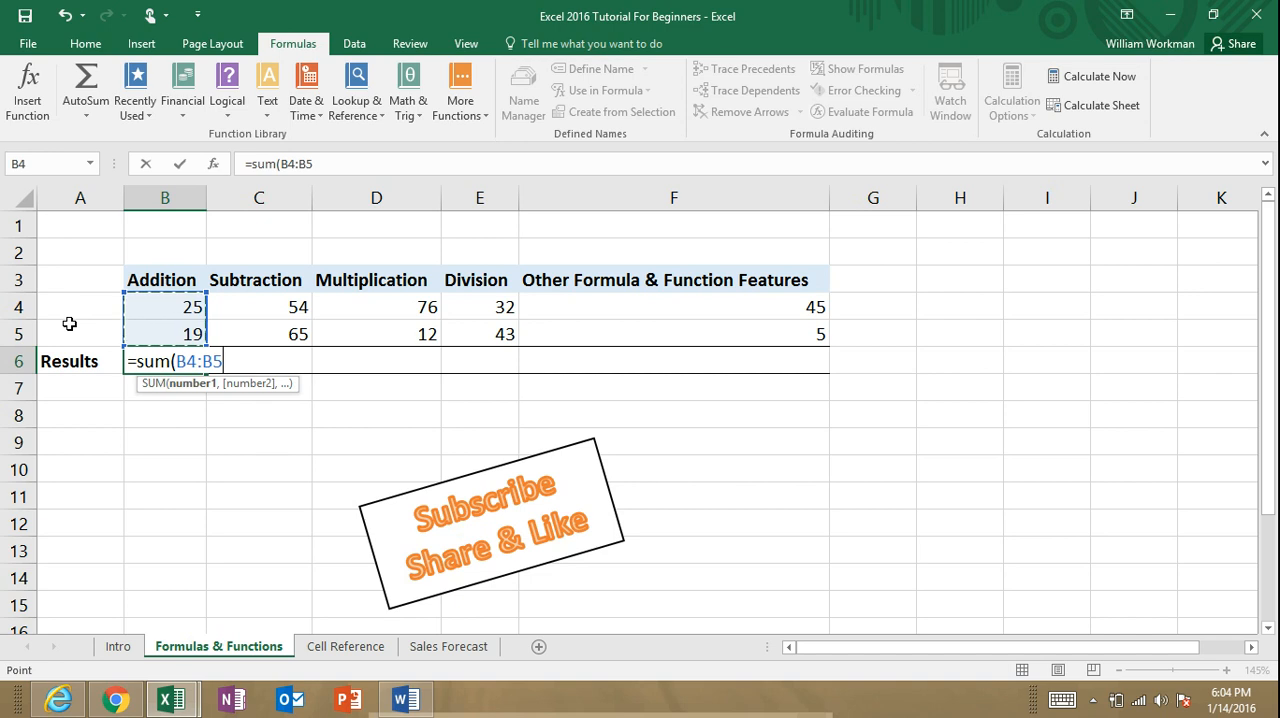
type(")")
key("Return")
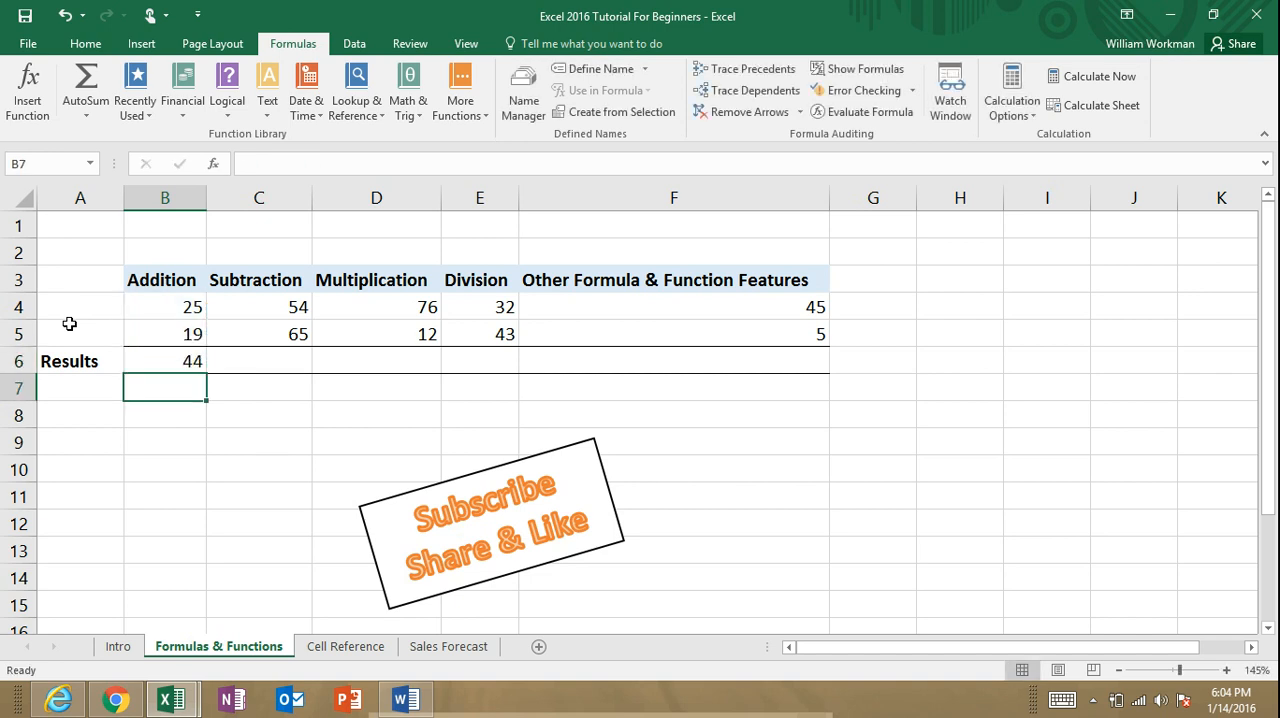
Step: Re-enter the SUM function in B6 over the range of the two Addition values, B4:B5
left_click(196, 361)
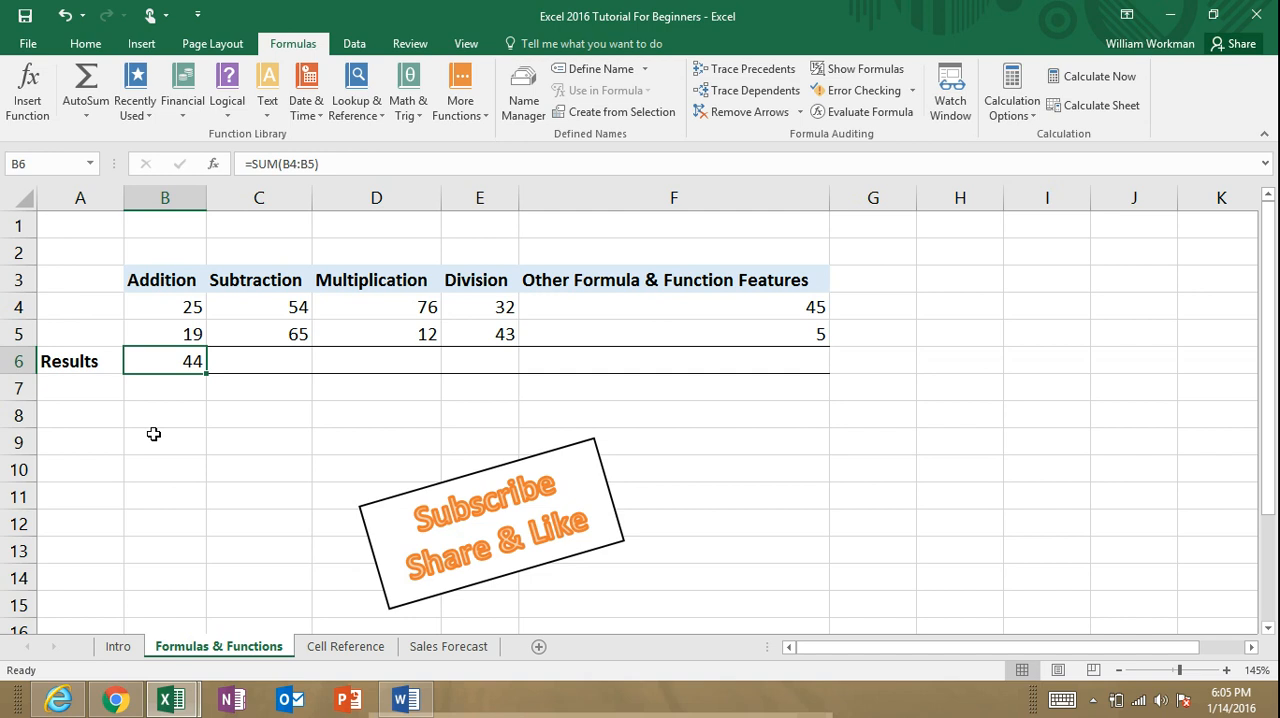
type("=sum(")
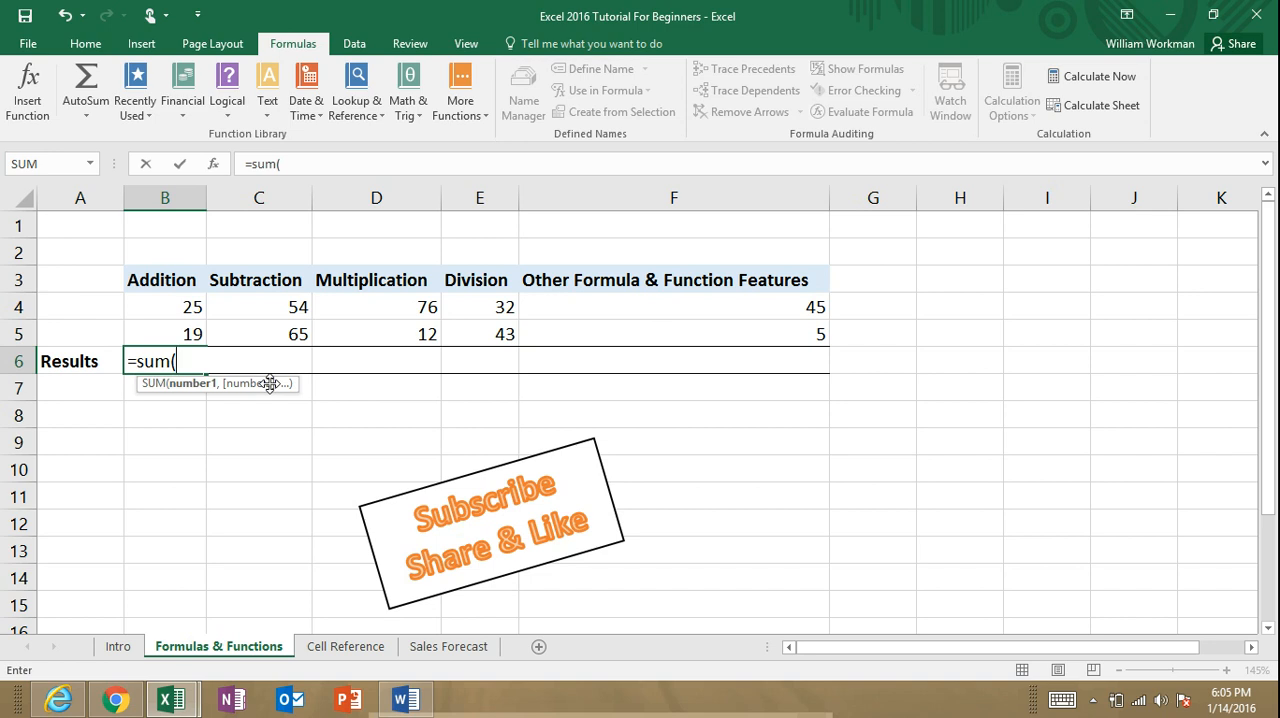
left_click_drag(191, 306, 192, 333)
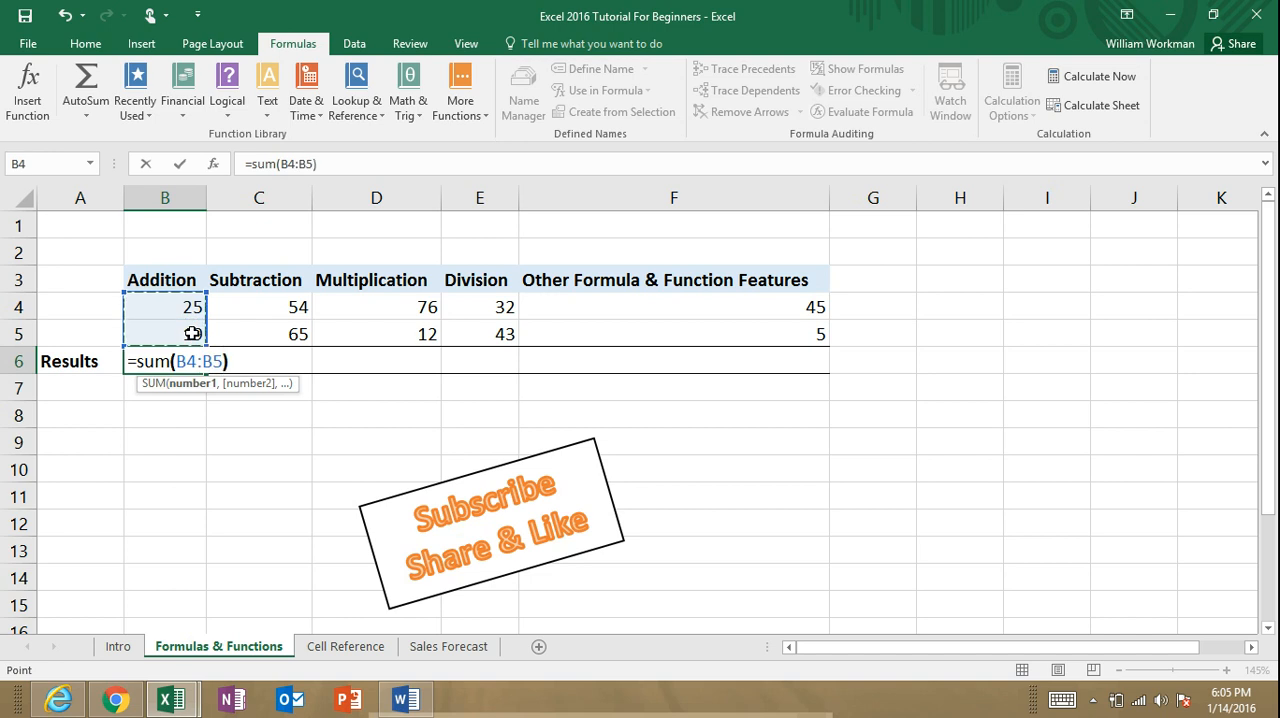
type(")")
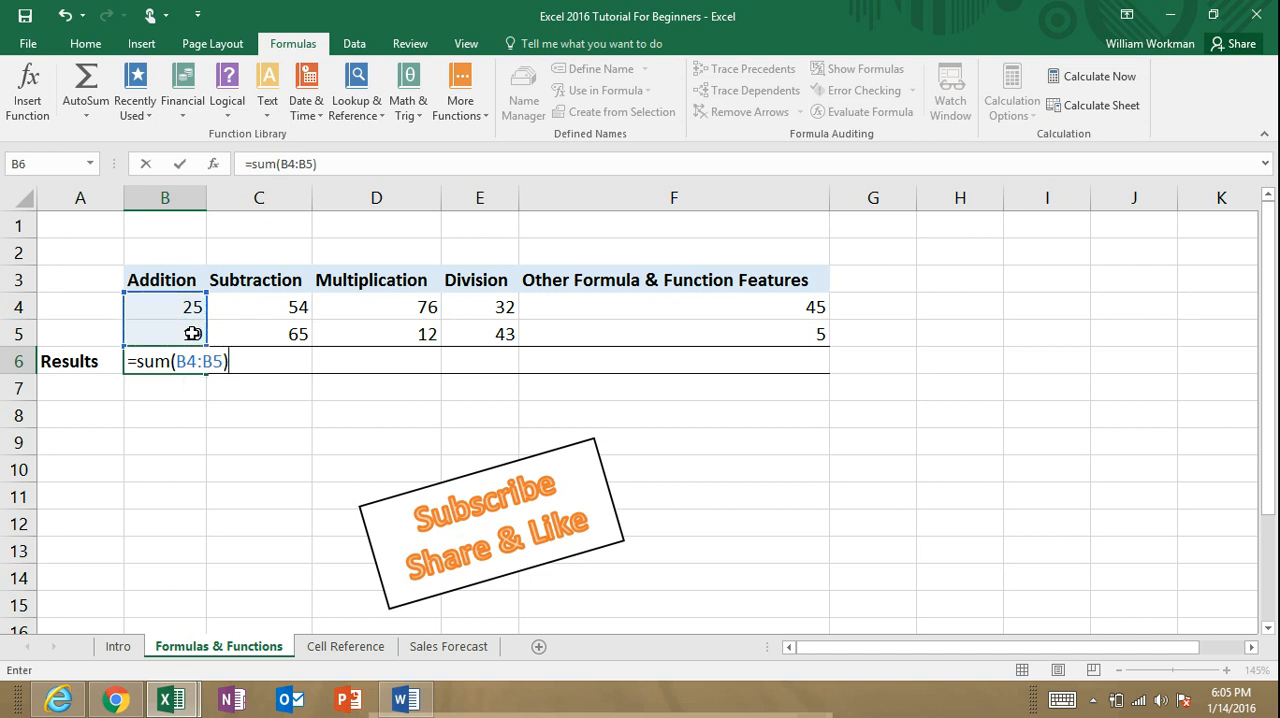
key("Return")
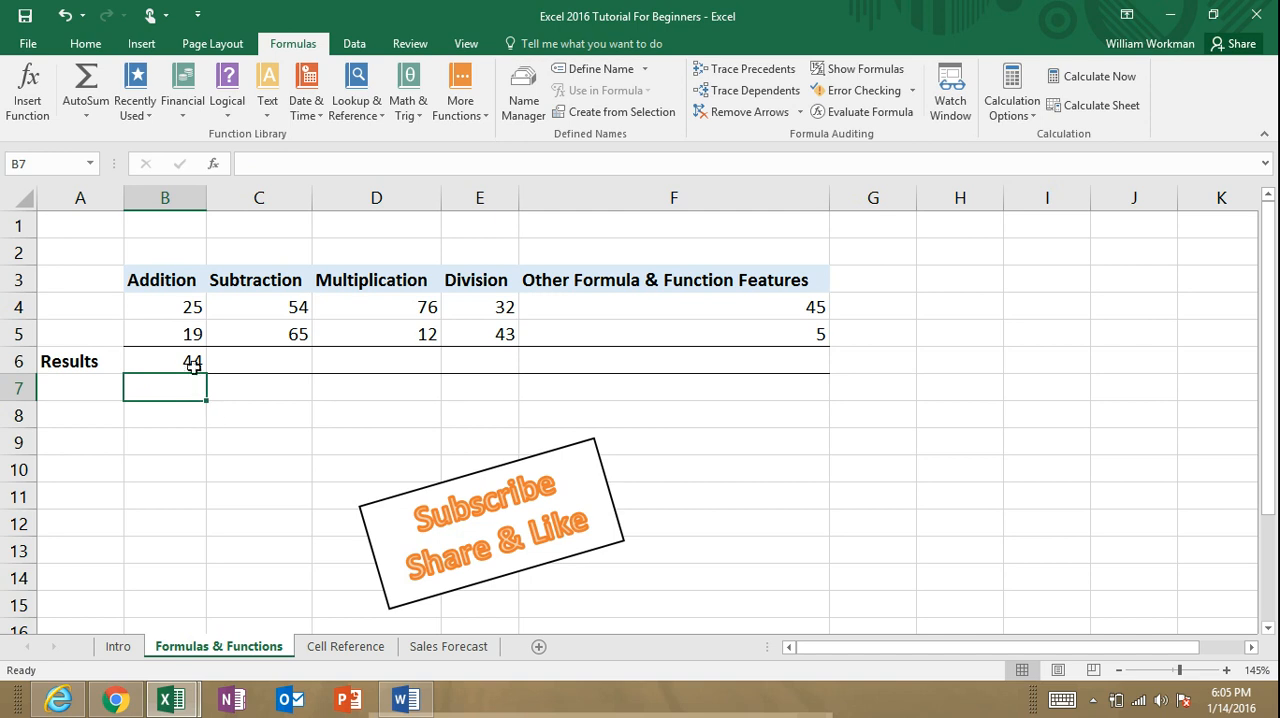
Step: Replace the formula in B6 with =sum(B4:F5) to total the values of all five columns
left_click(192, 360)
type("=sum(")
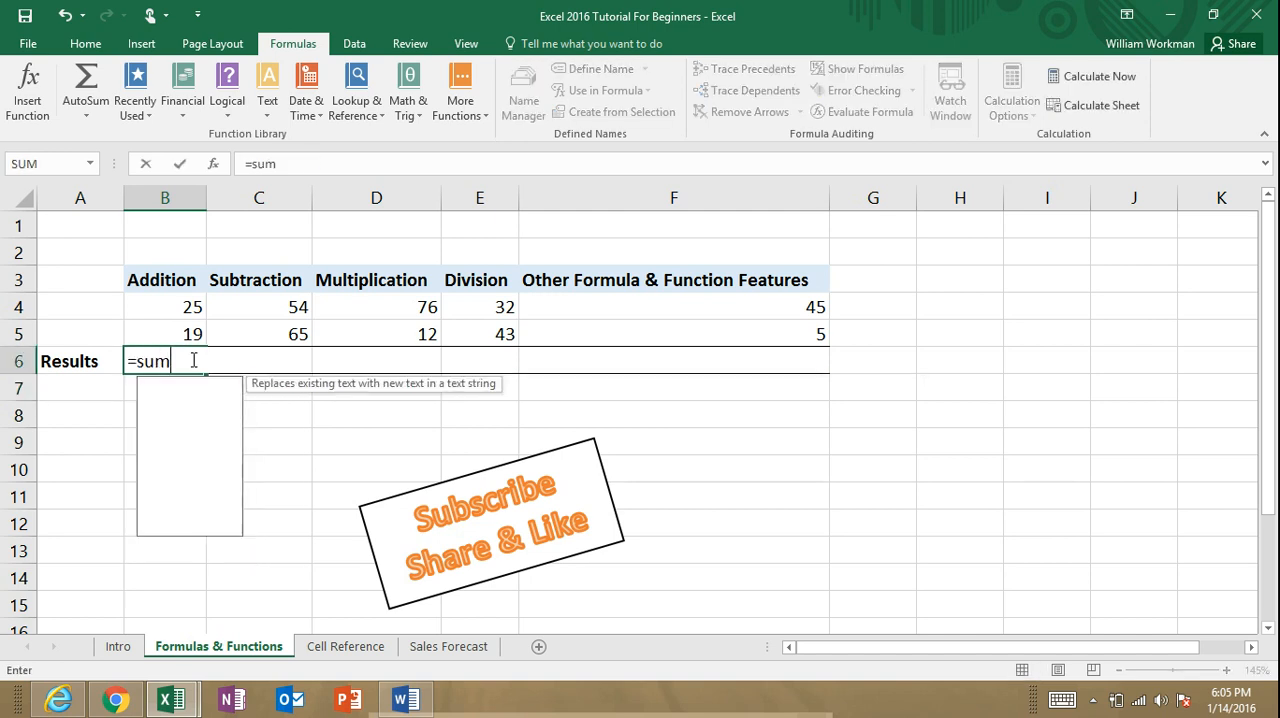
left_click_drag(191, 304, 666, 334)
type(")")
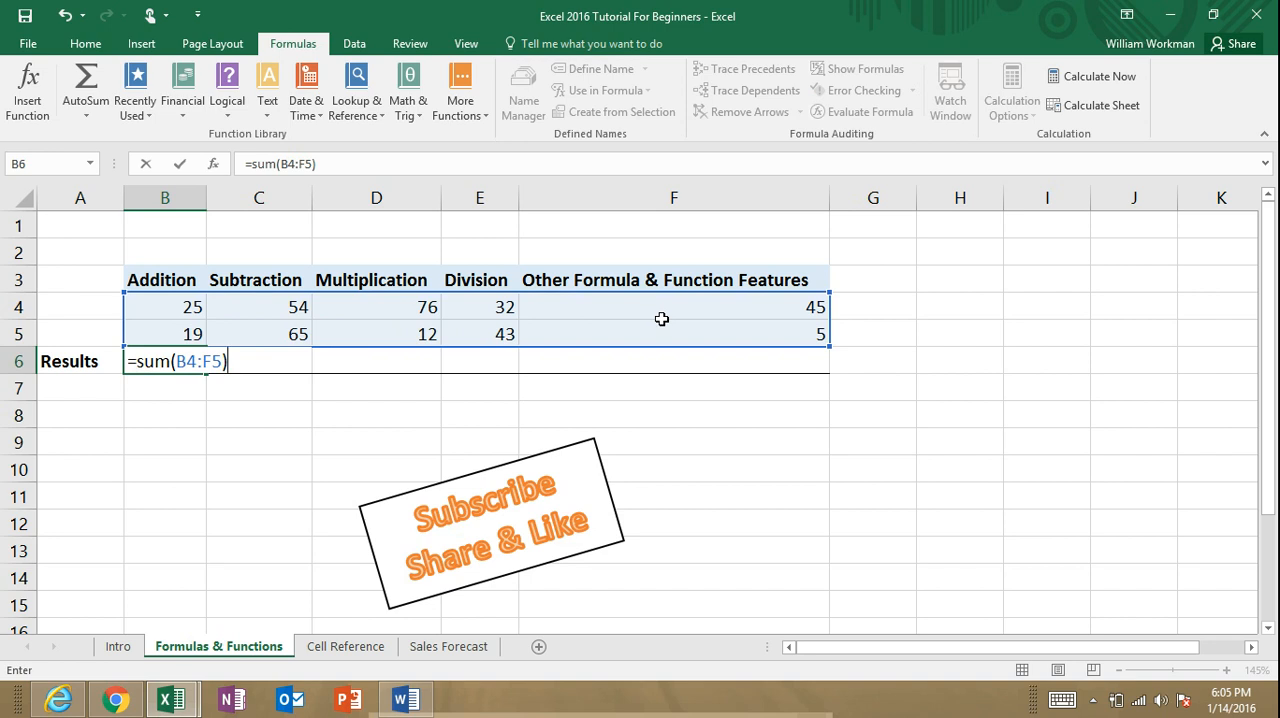
key("Return")
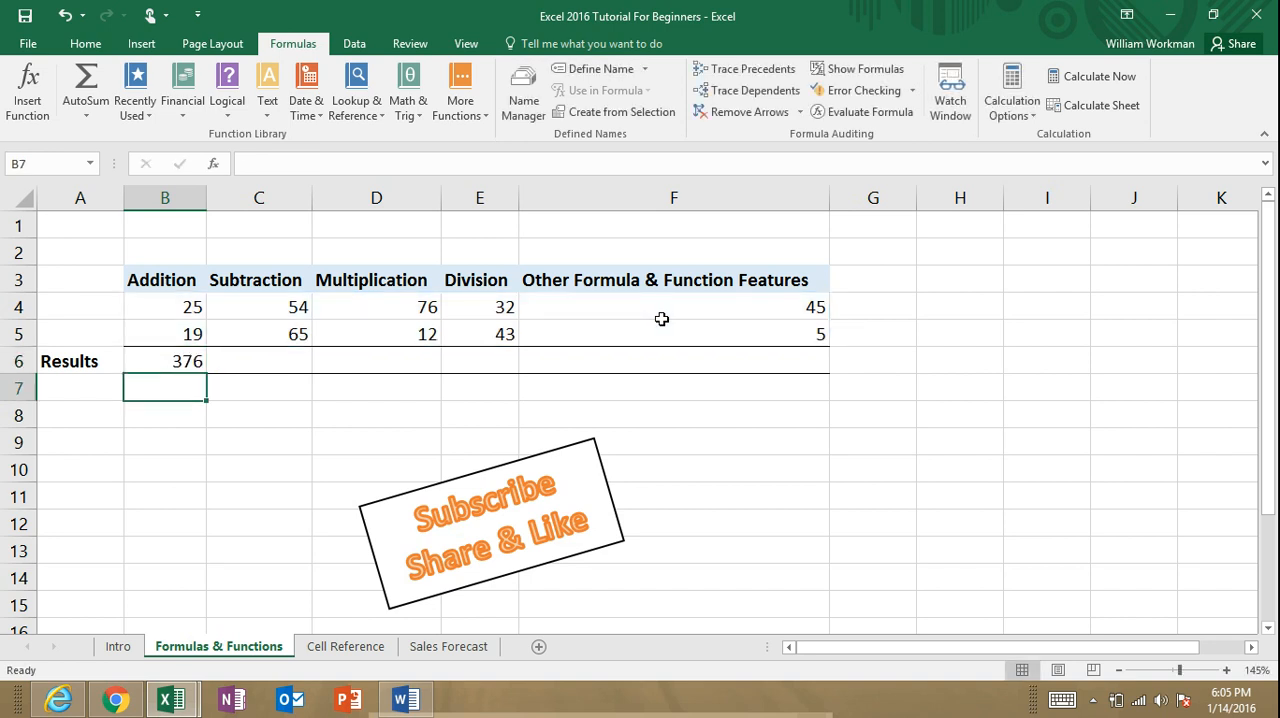
Step: Replace the formula in B6 with a SUM of individually picked cells, =sum(B4,B5,D4,E5,C4,E4)
left_click(189, 366)
type("=sum(")
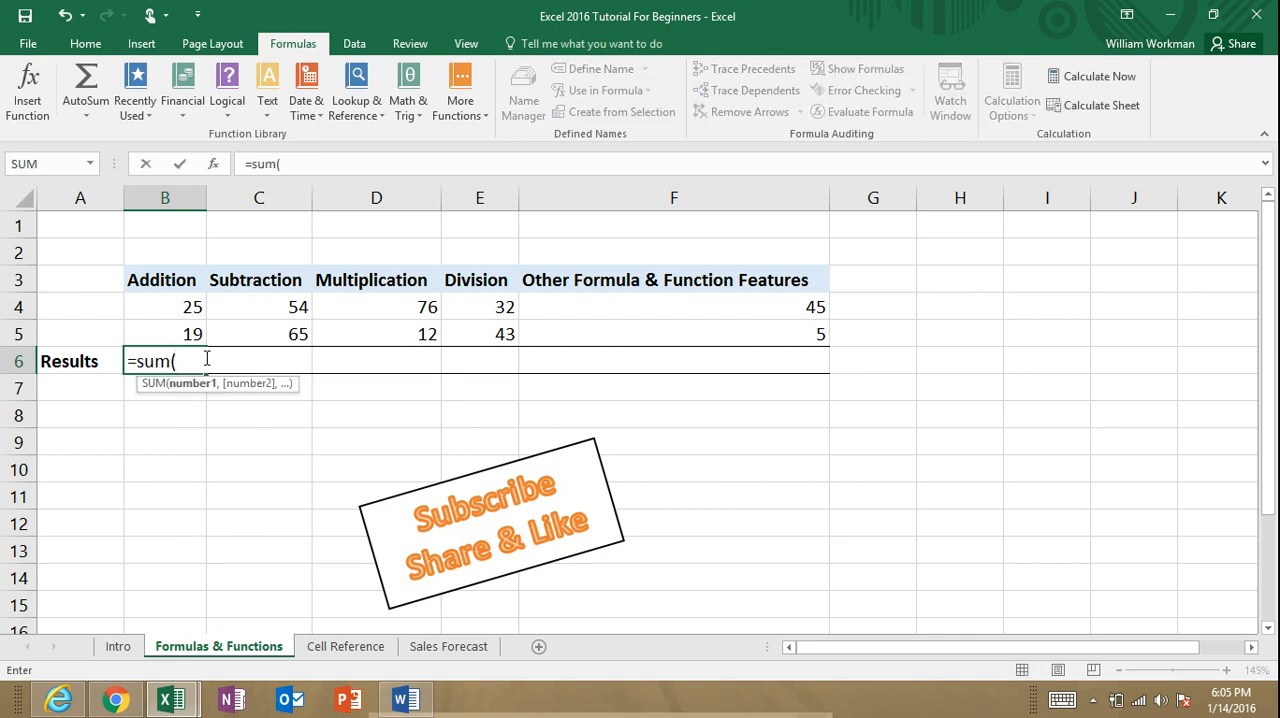
left_click(192, 310)
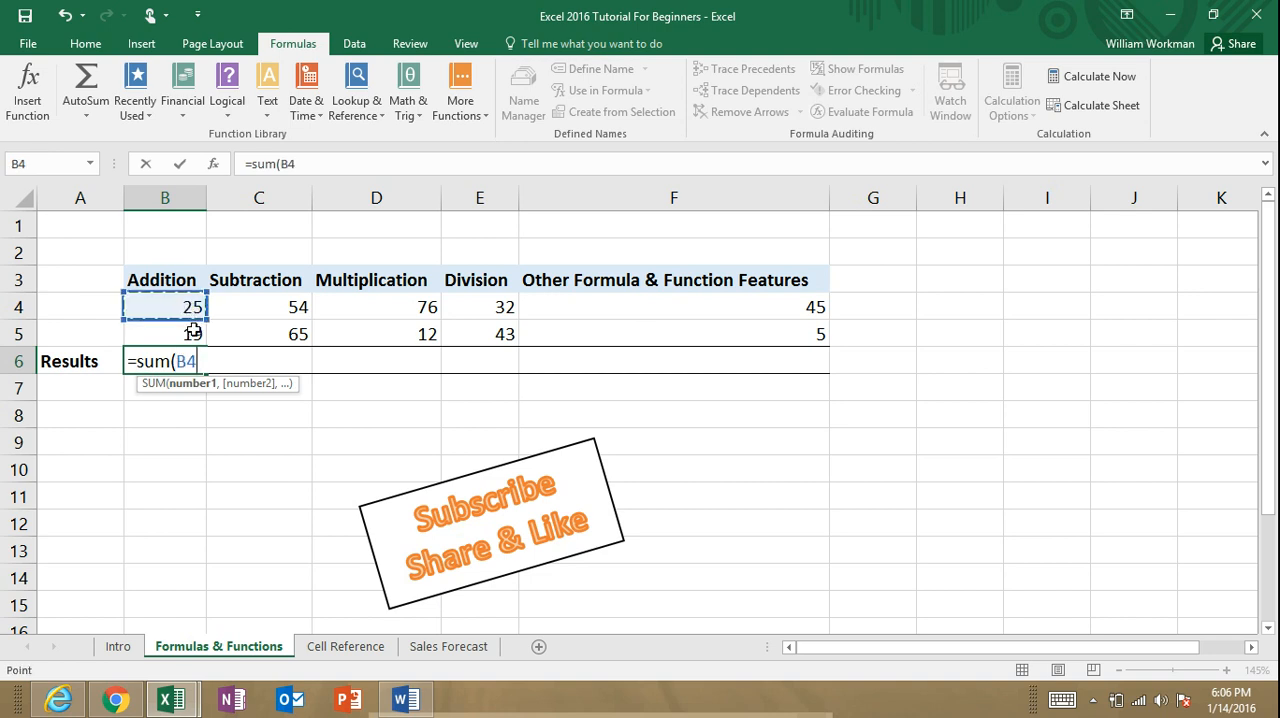
left_click(191, 331, "ctrl")
left_click(368, 308, "ctrl")
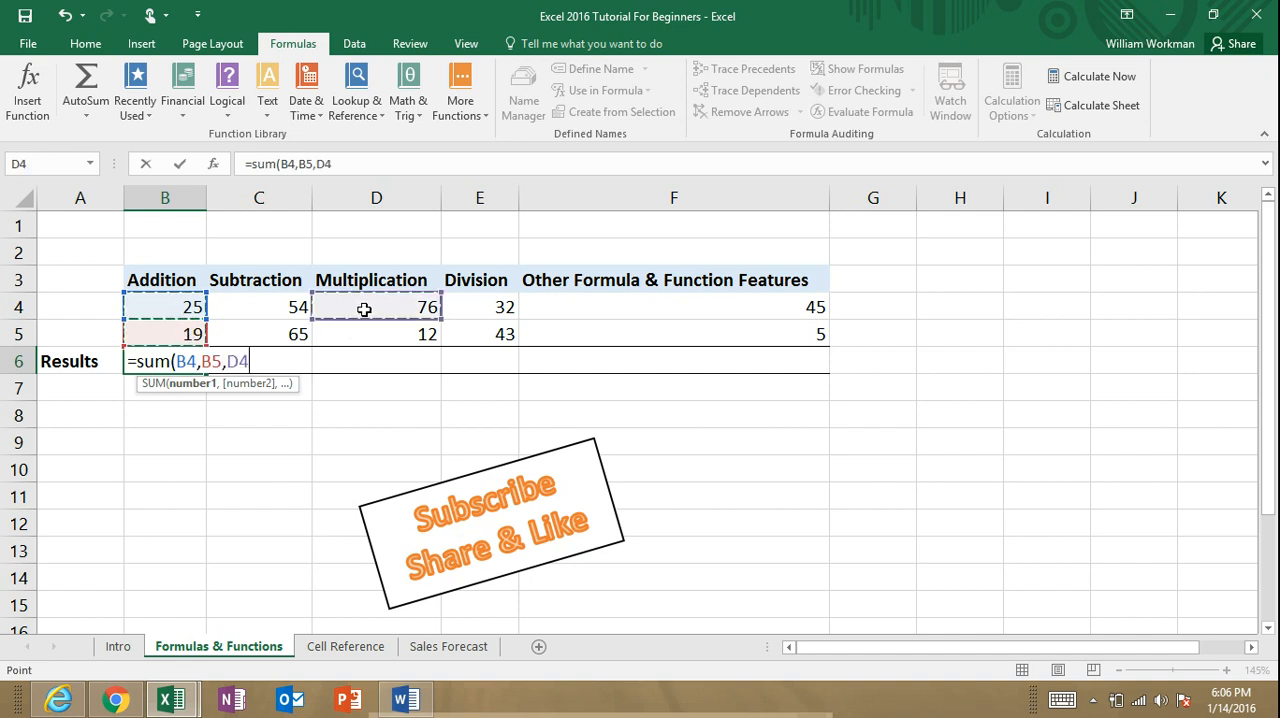
left_click(495, 343, "ctrl")
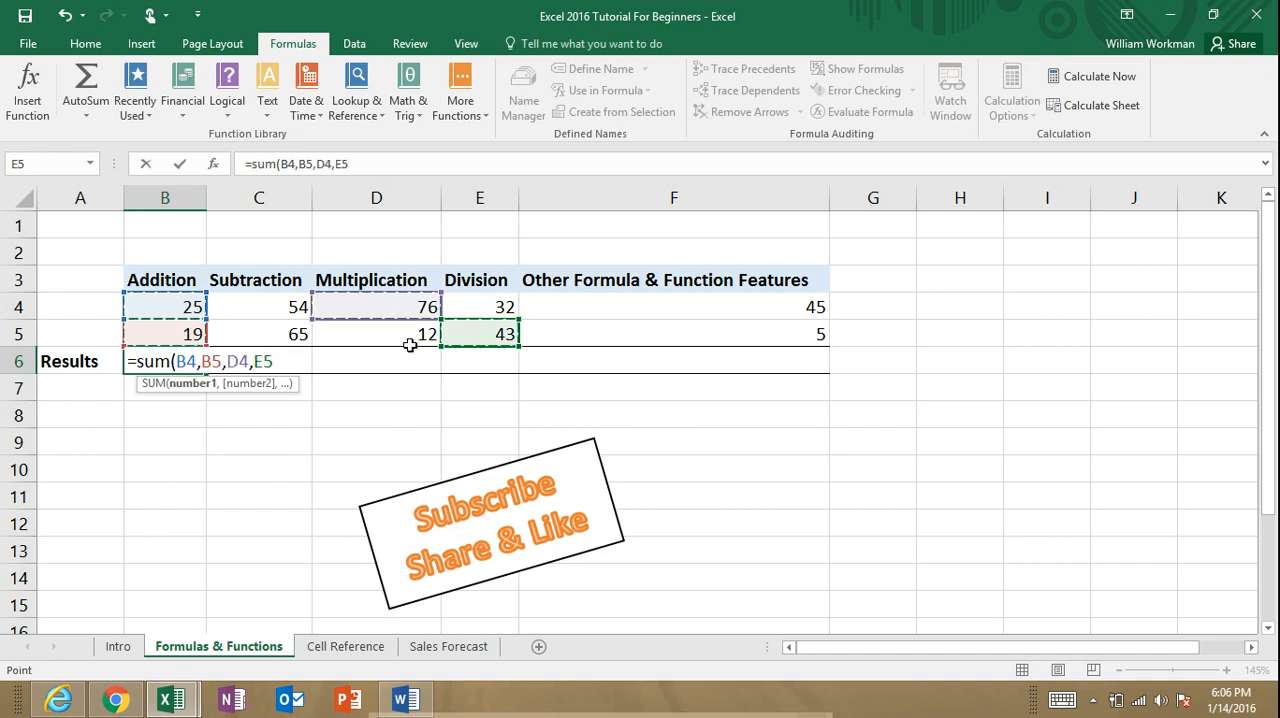
left_click(293, 312, "ctrl")
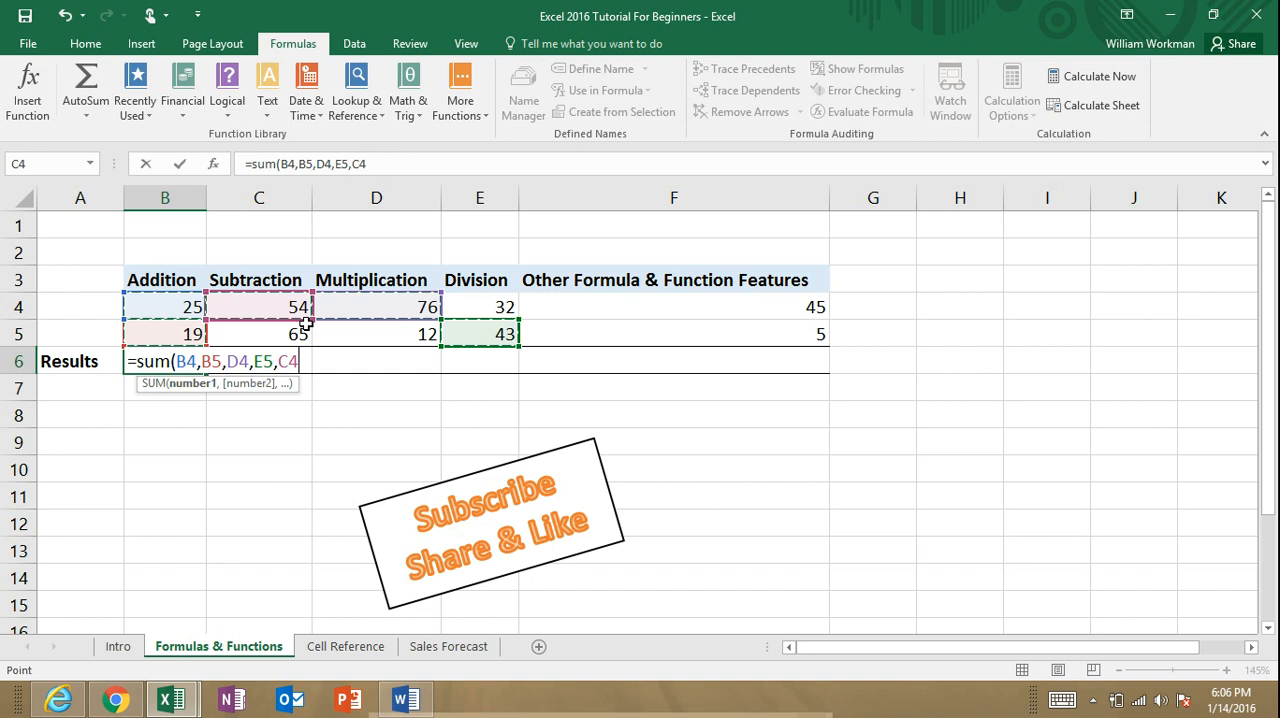
left_click(472, 307, "ctrl")
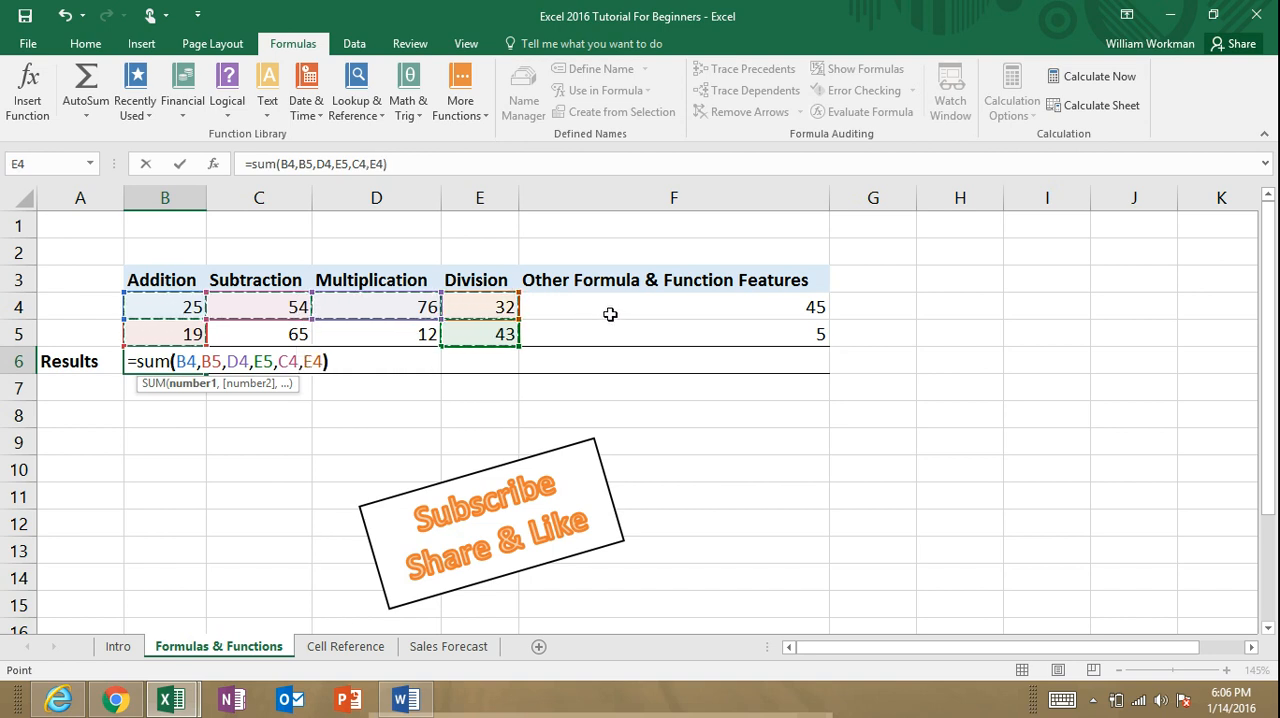
type(")")
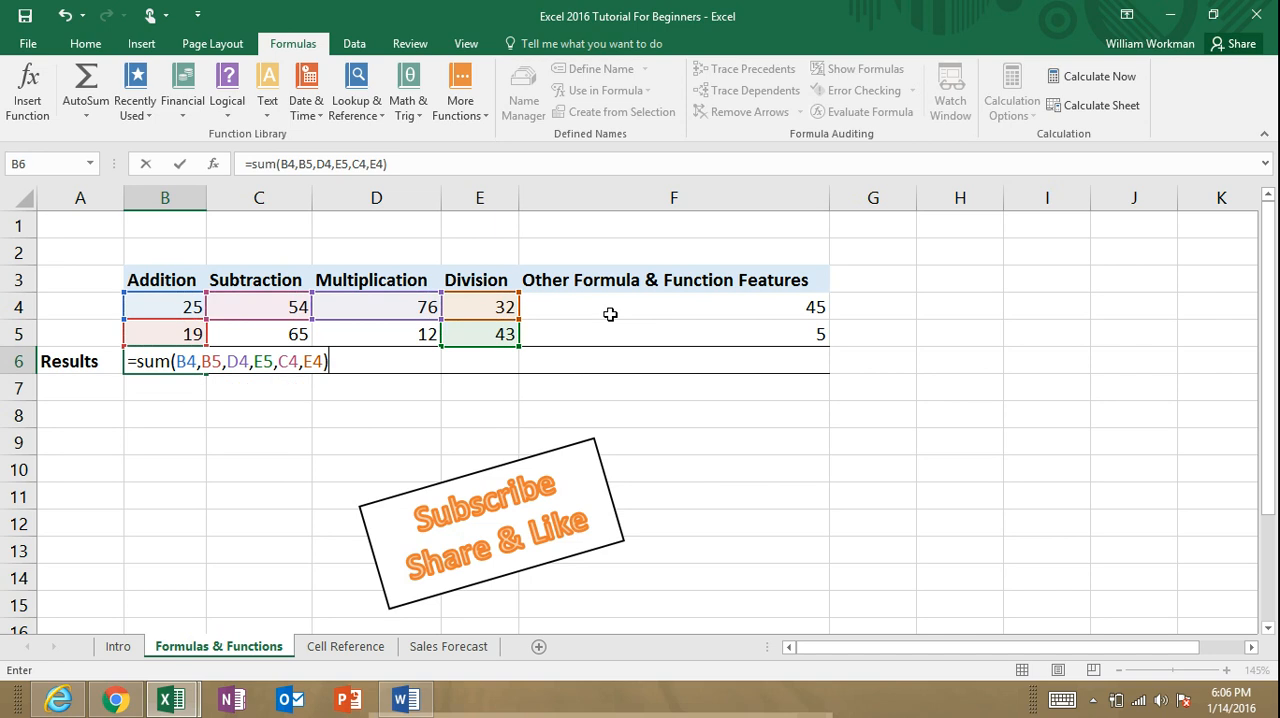
key("Return")
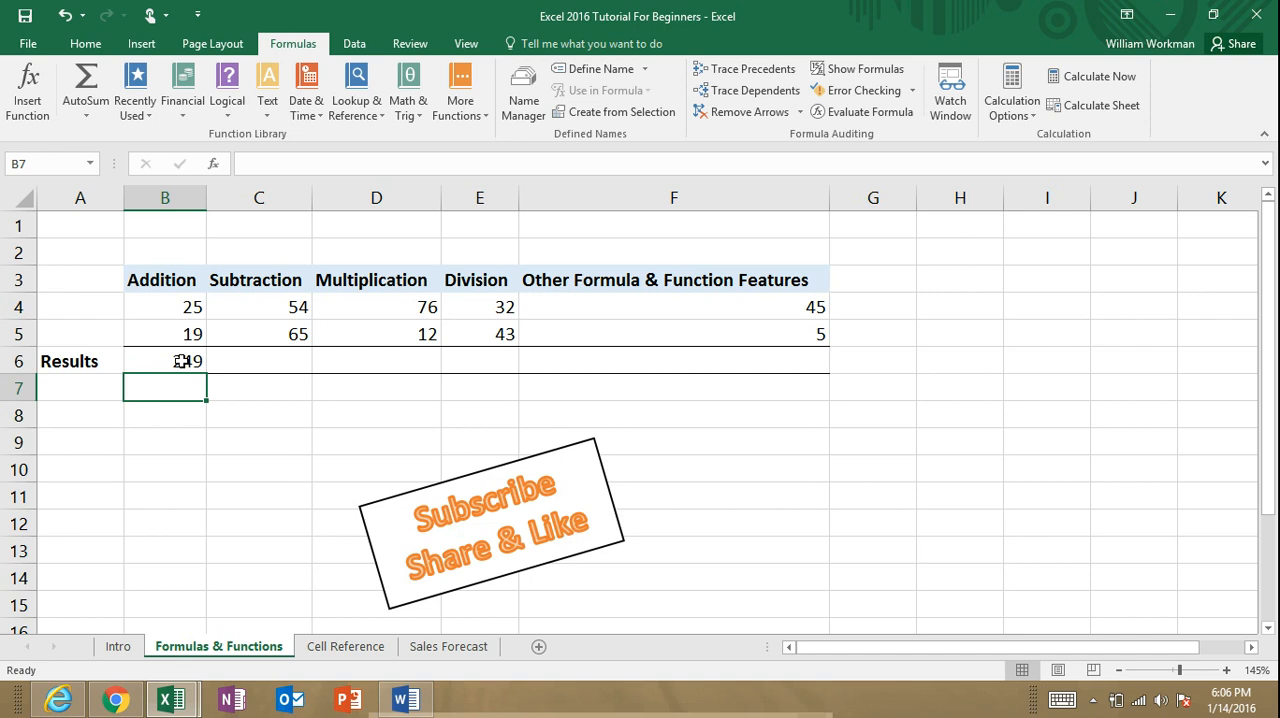
Step: Enter the constant subtraction =20-5 in the Subtraction results cell C6
left_click(284, 359)
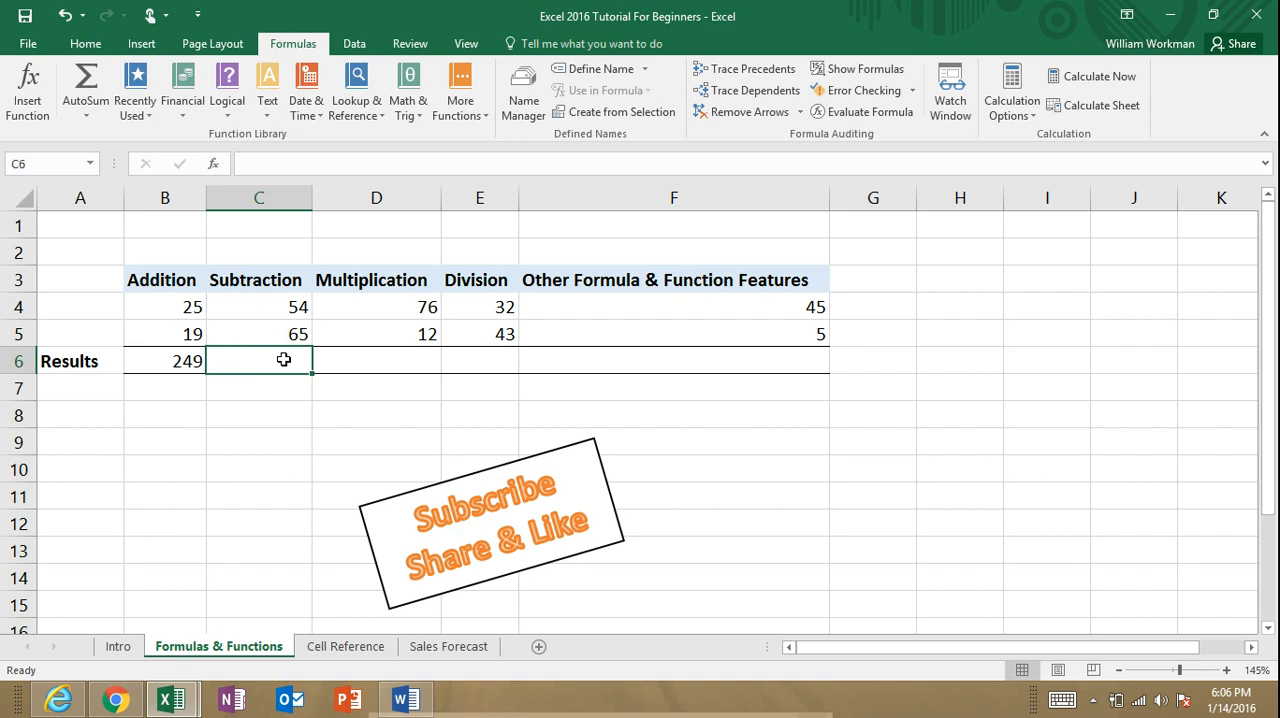
type("=")
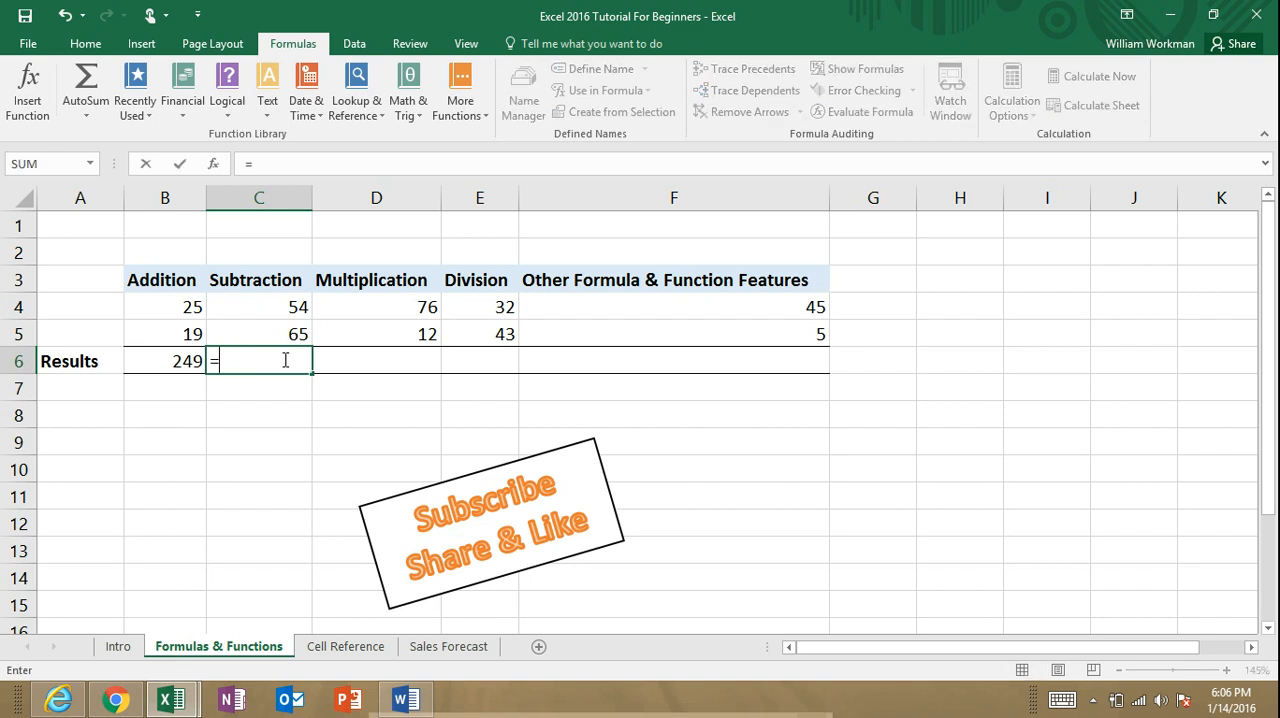
type("20-")
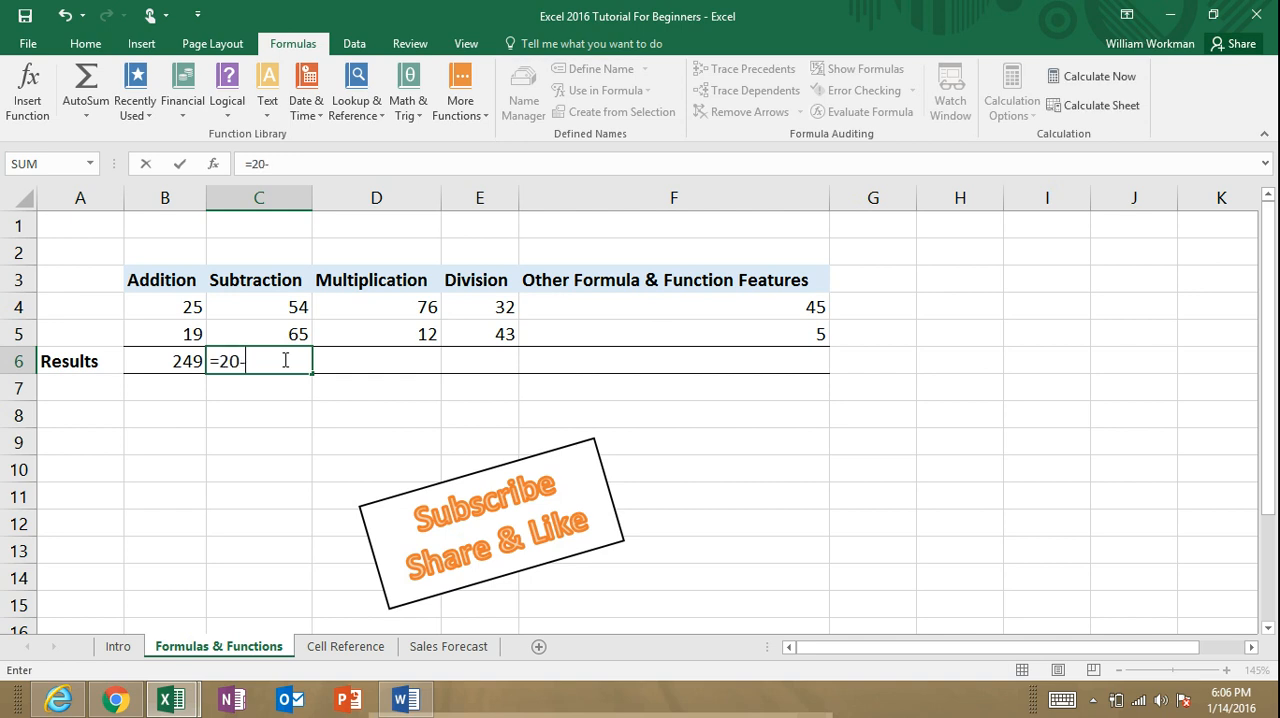
type("5")
key("Return")
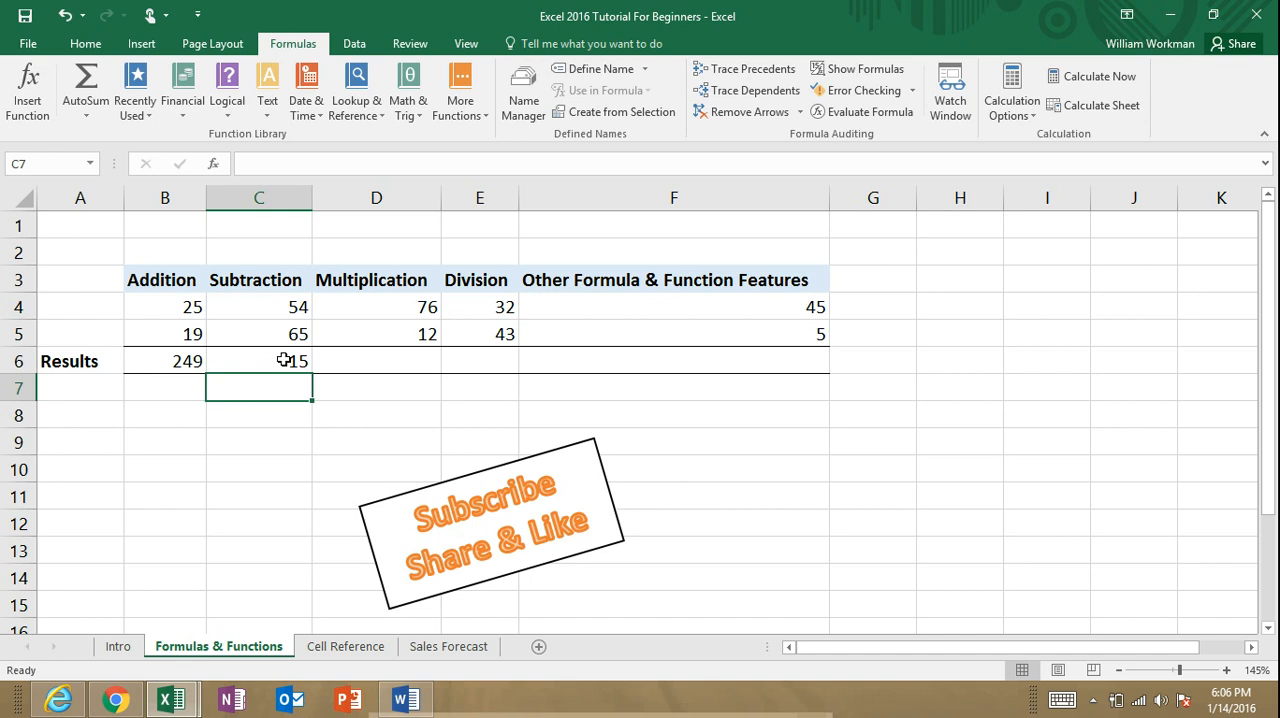
Step: Replace the constants in C6 with the cell-reference formula =C4-C5
left_click(285, 360)
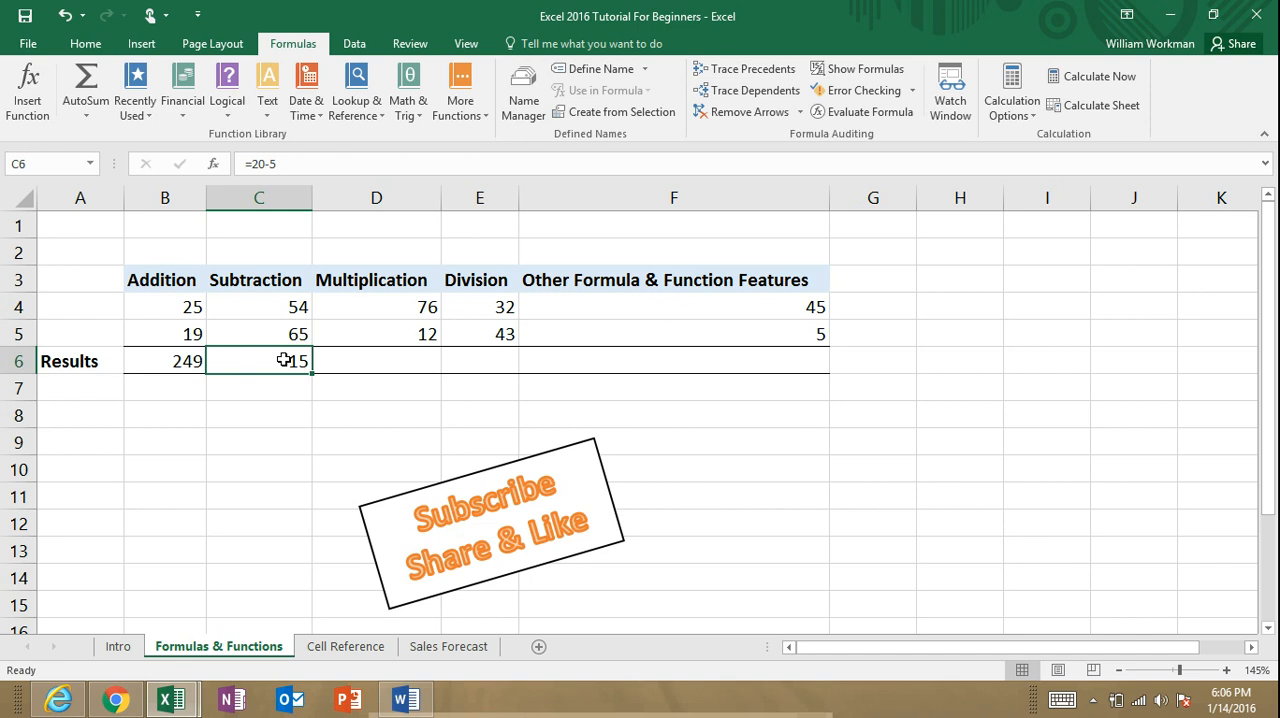
type("=")
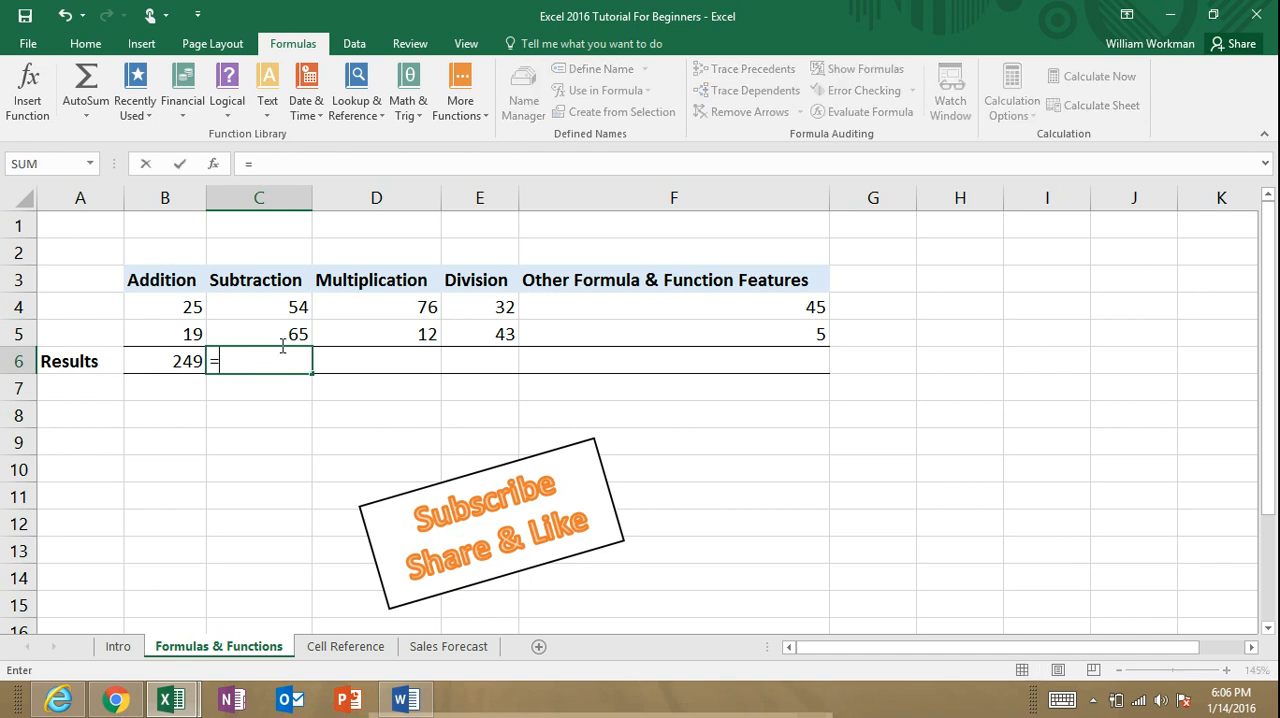
left_click(285, 307)
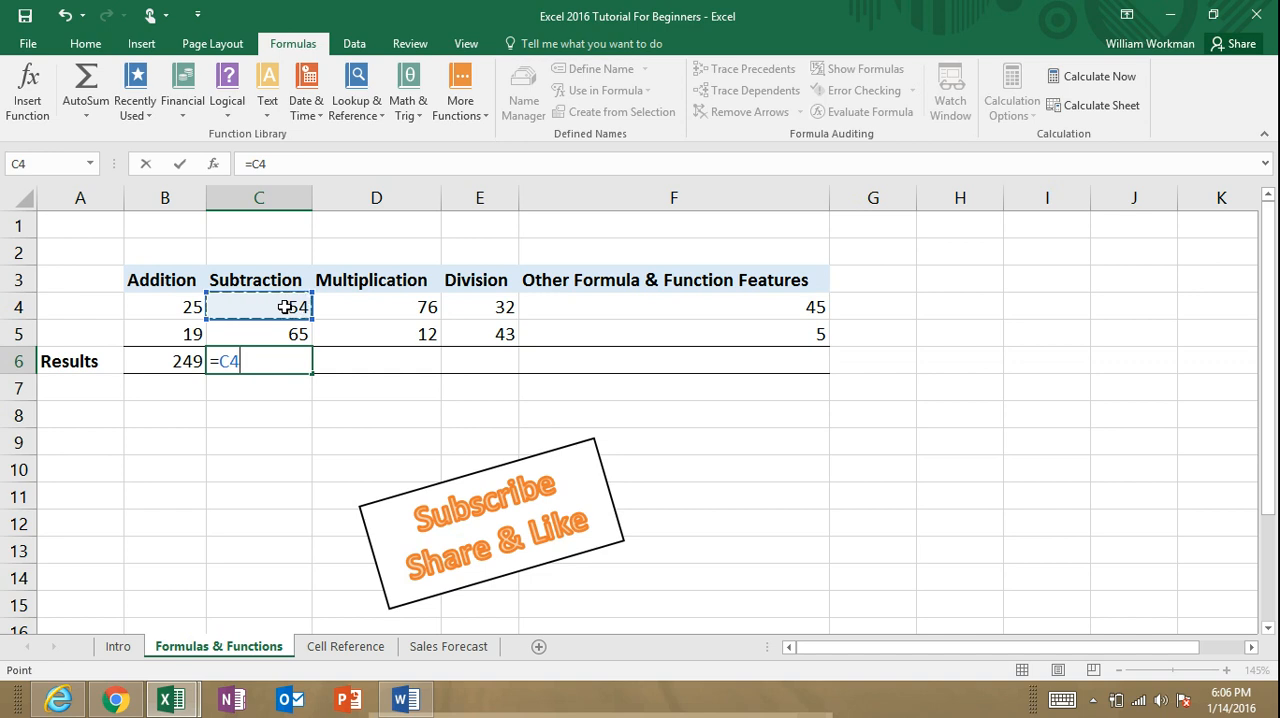
type("-")
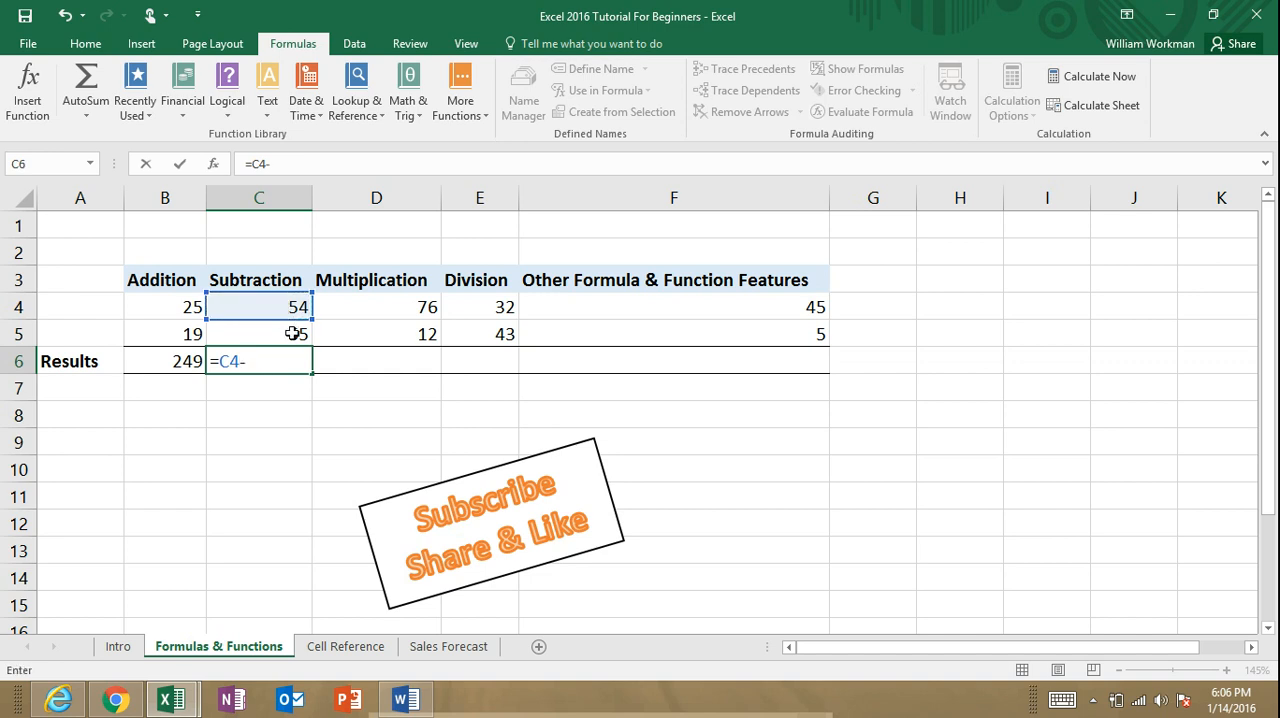
left_click(290, 333)
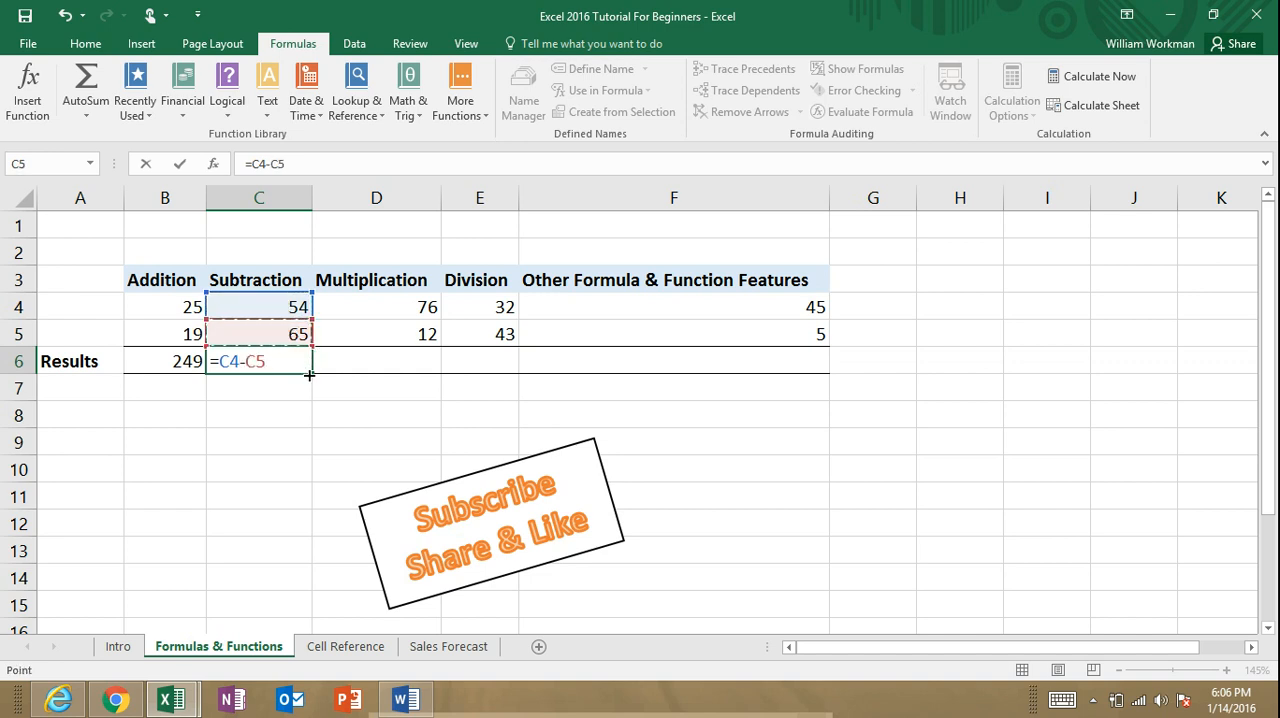
key("Return")
Step: Replace the formula in C6 with the multi-cell subtraction =C4-C5-D4-D5-E4-500, mixing cell references and a constant
left_click(296, 363)
type("=")
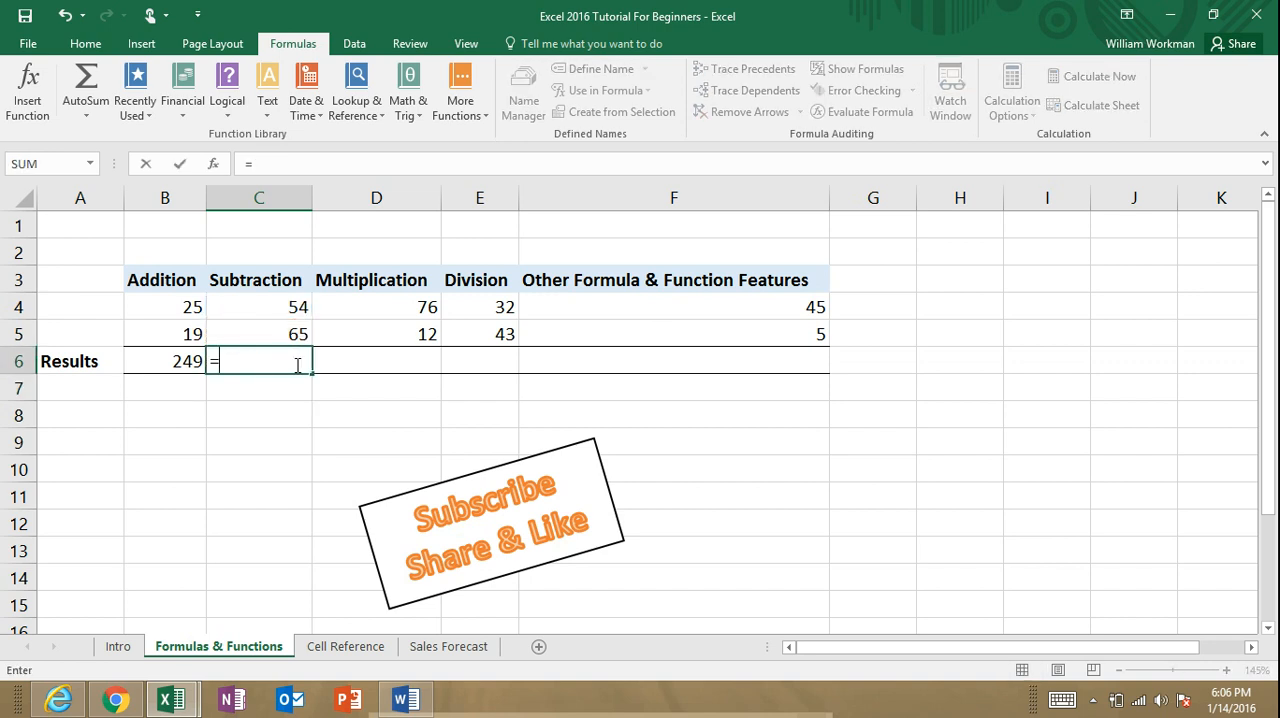
left_click(282, 308)
type("-")
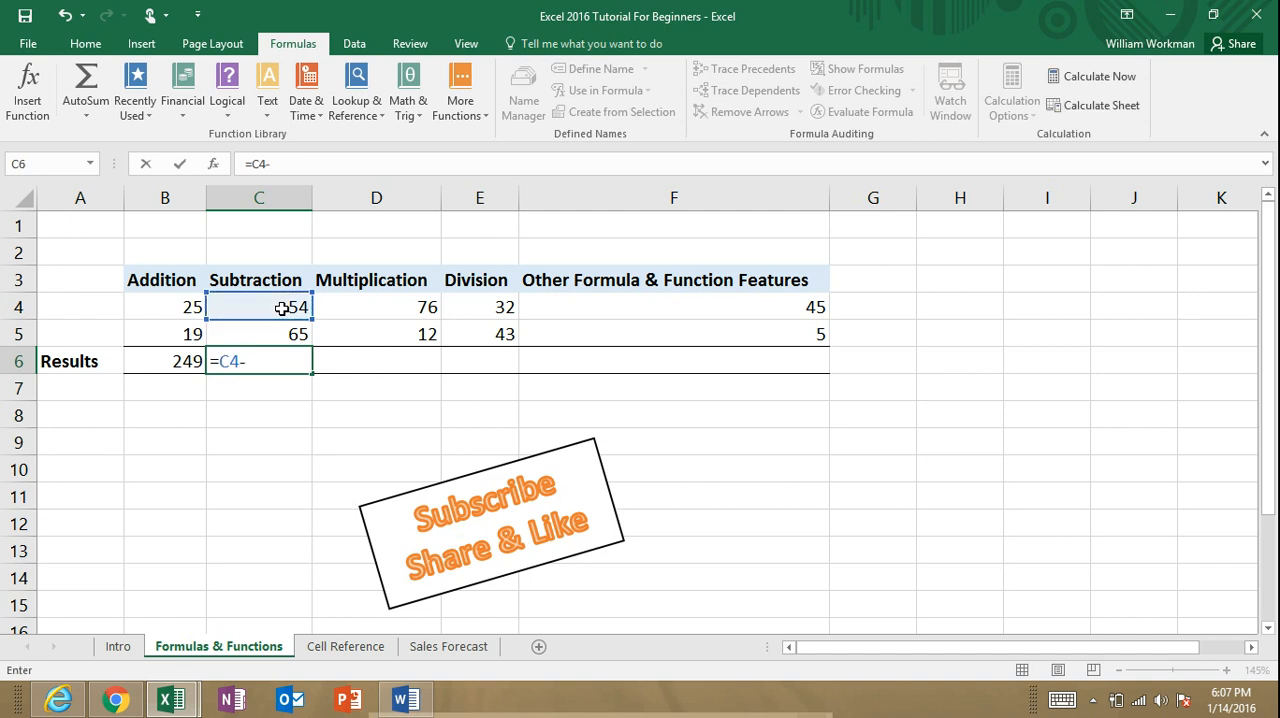
left_click(290, 331)
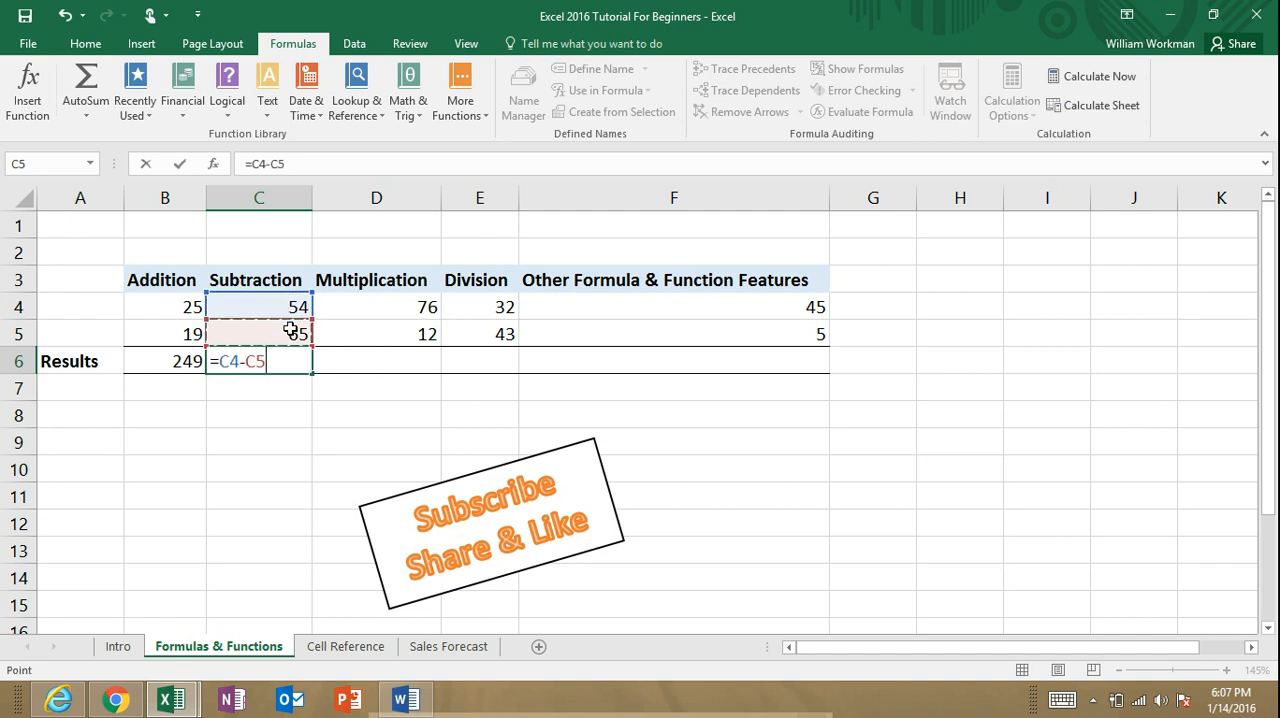
type("-")
left_click(418, 302)
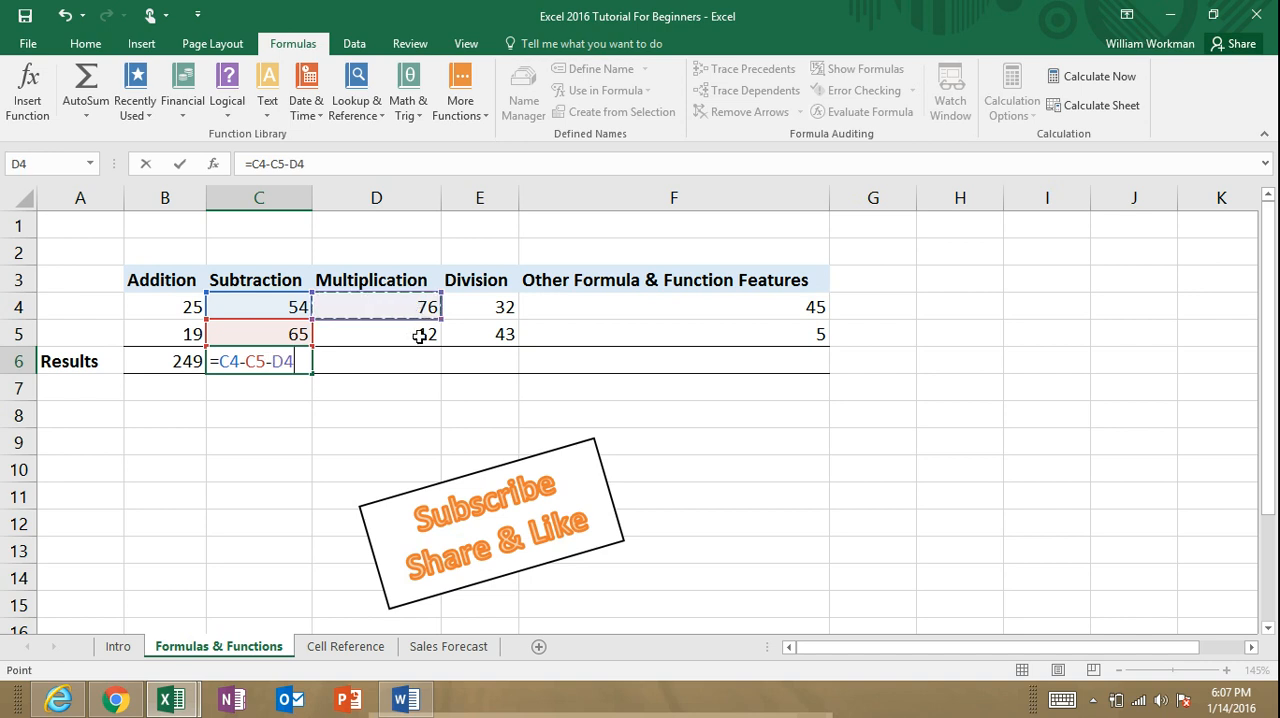
type("-")
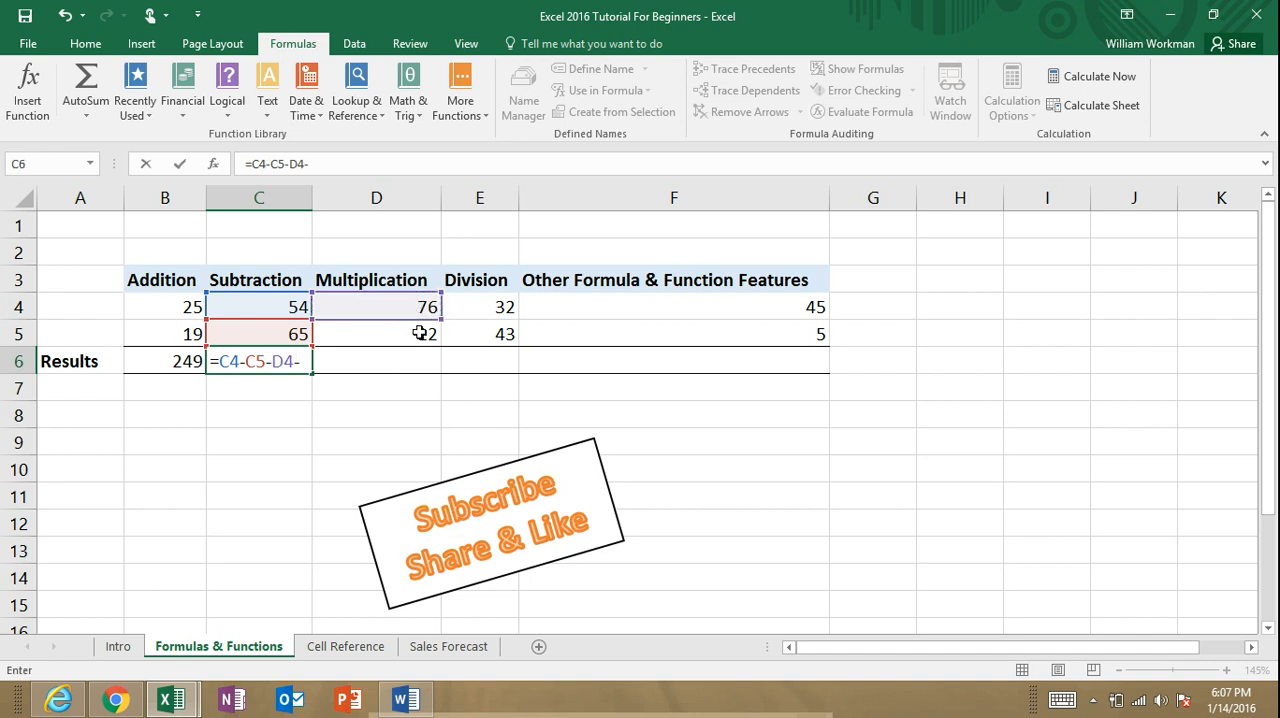
left_click(420, 333)
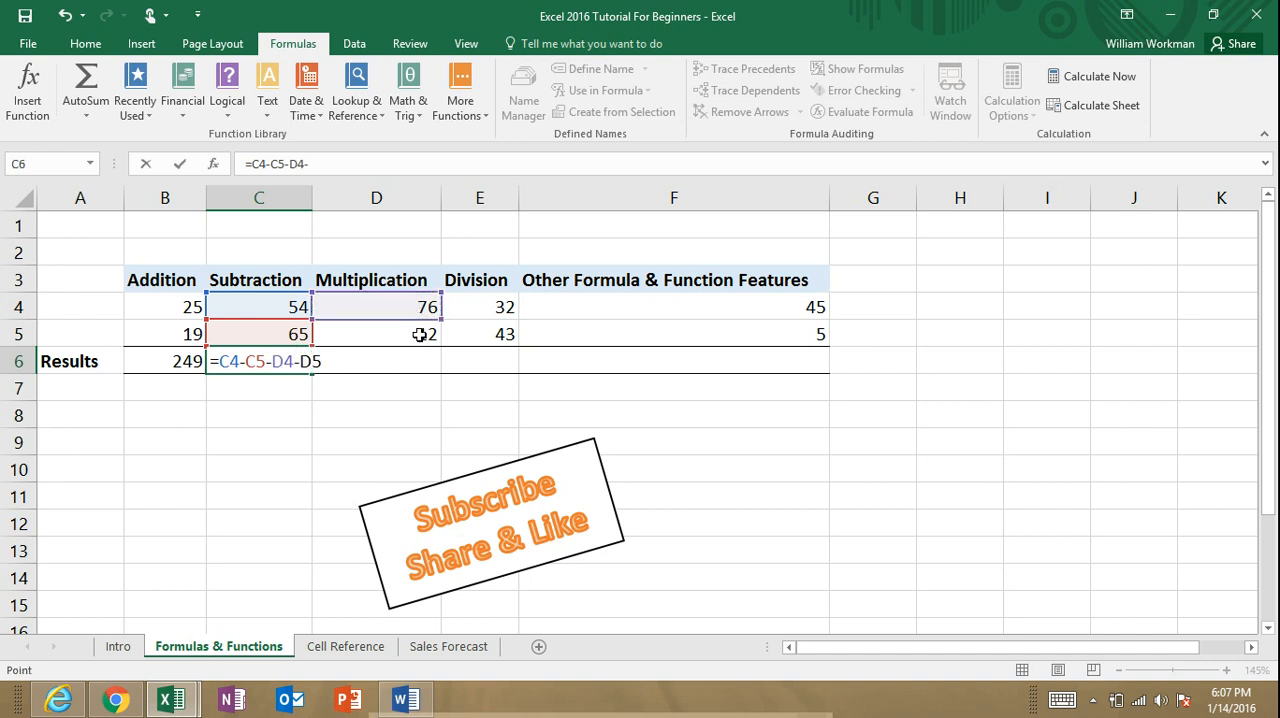
type("-")
left_click(503, 309)
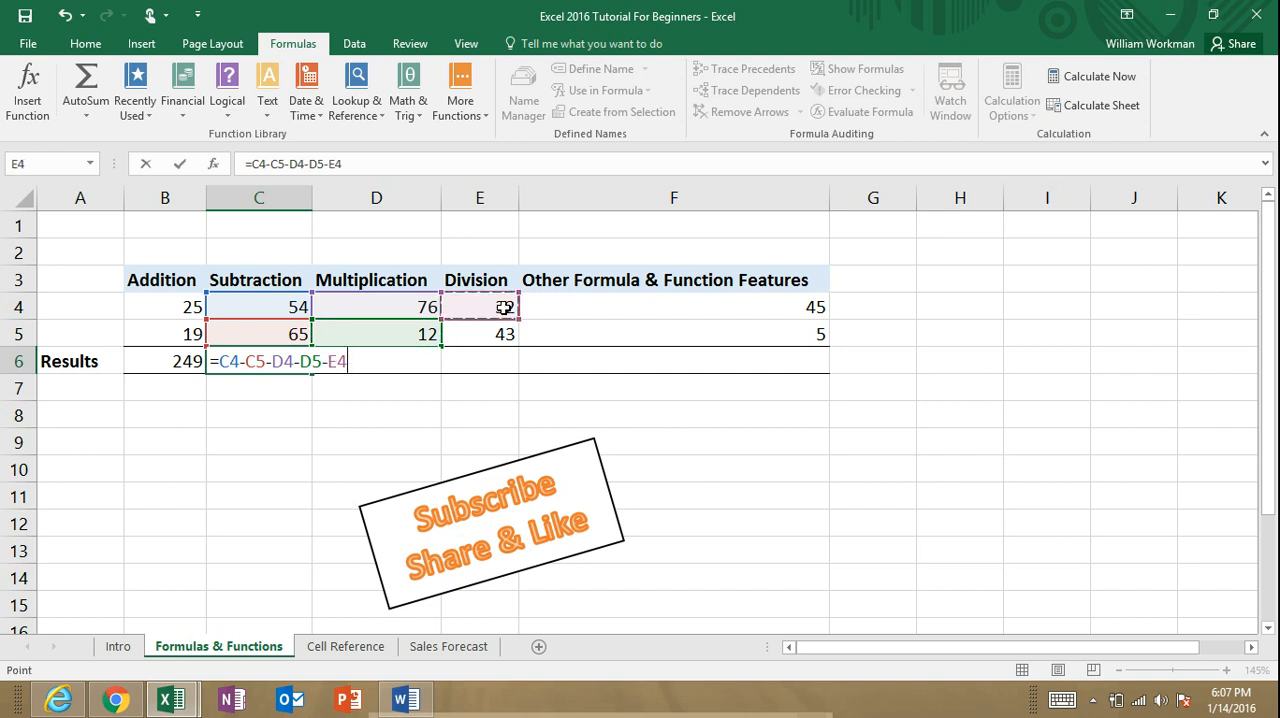
type("-500")
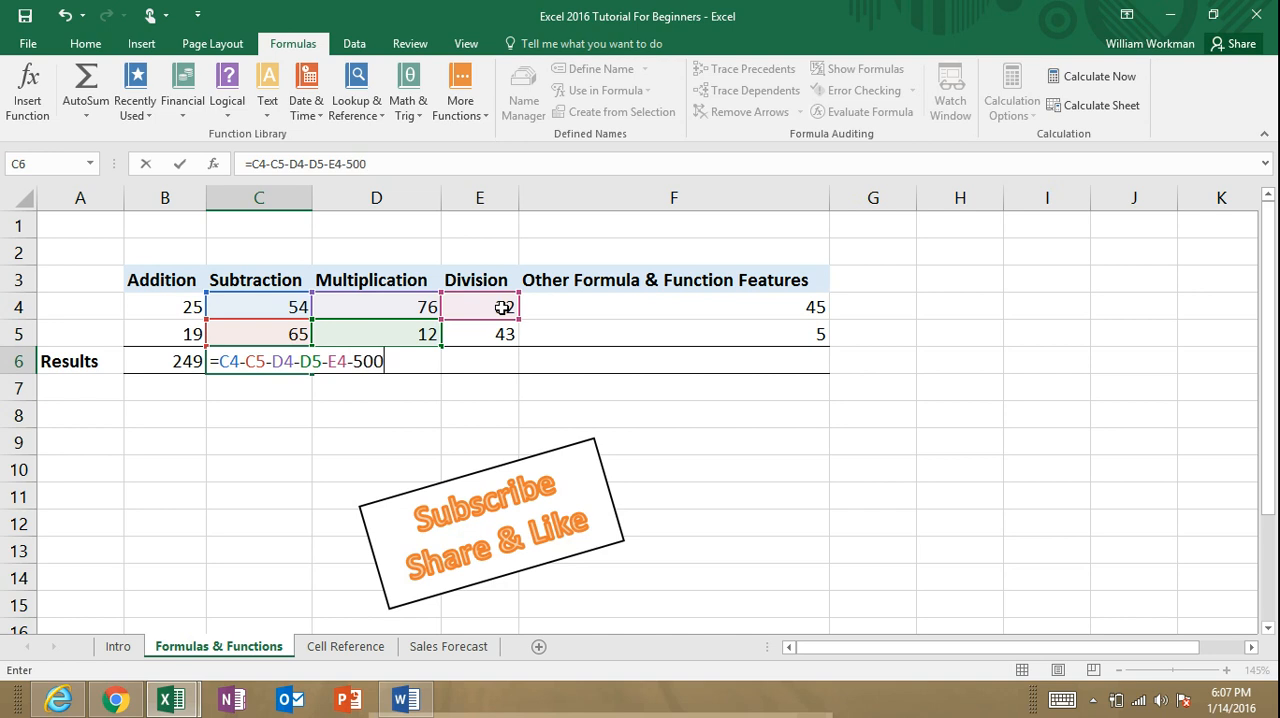
key("Return")
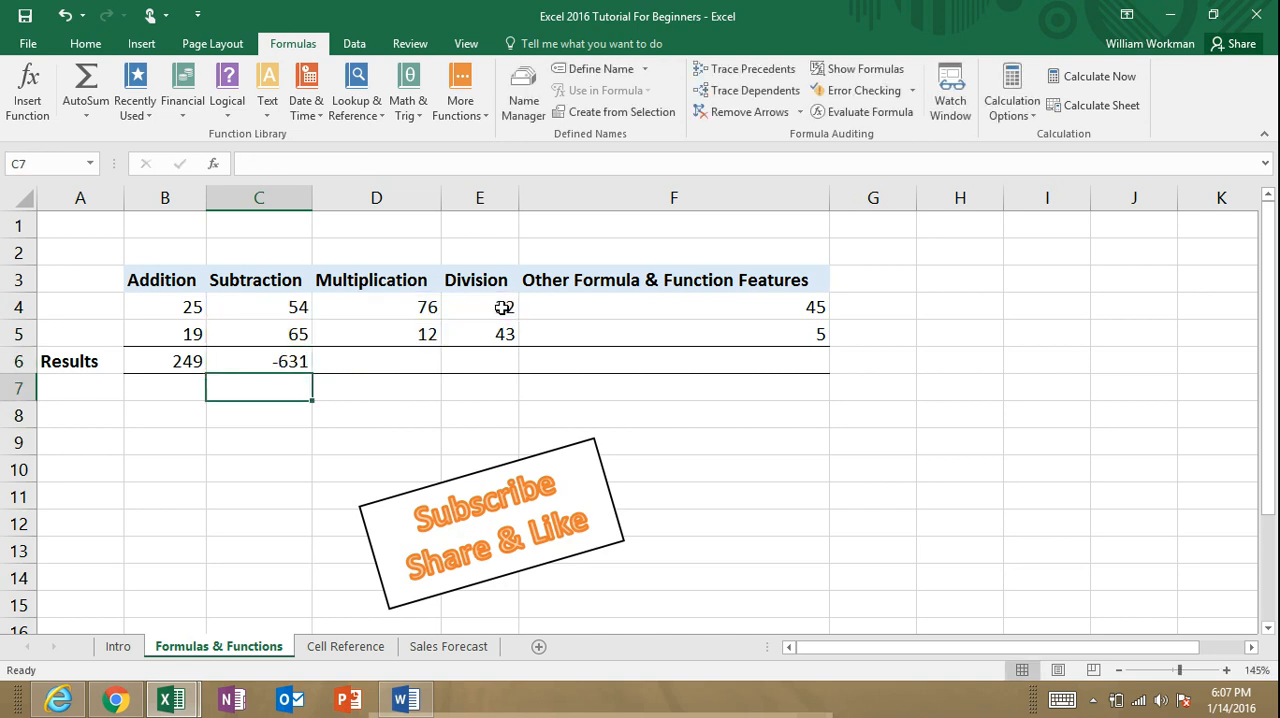
left_click(298, 362)
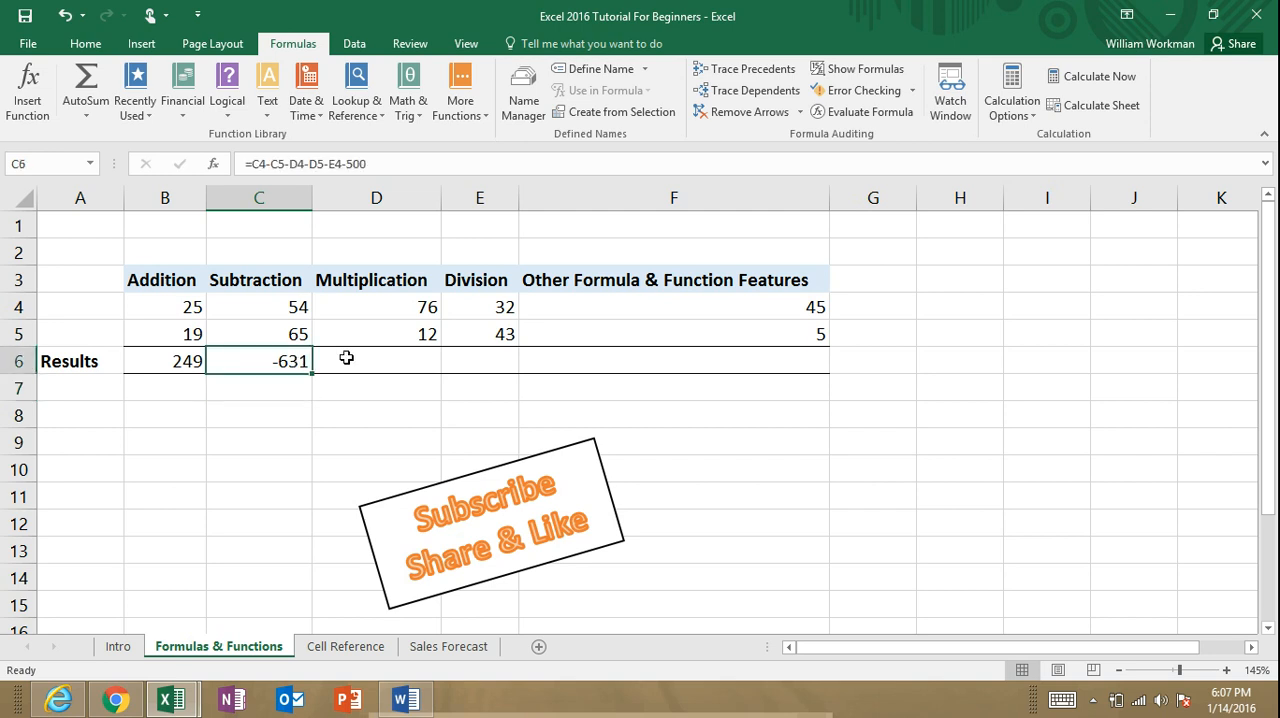
Step: Enter the constant multiplication =5*5 in the Multiplication results cell D6
left_click(355, 360)
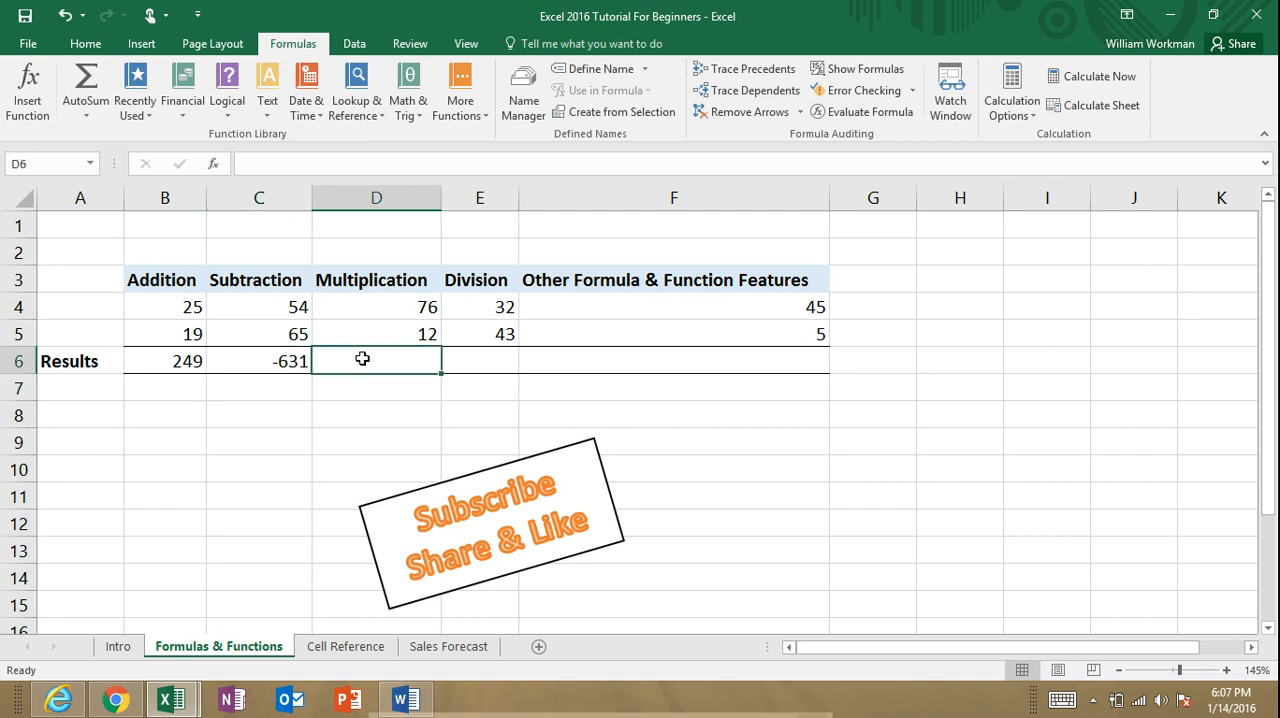
type("=")
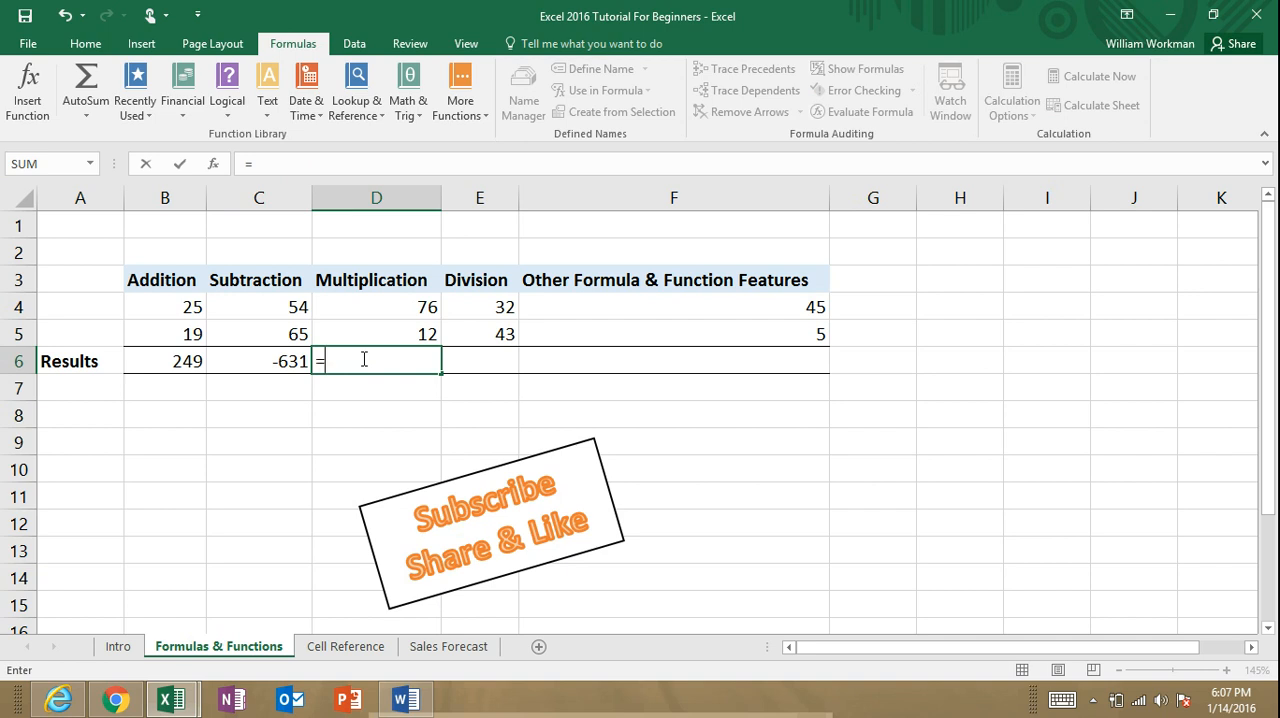
key("BackSpace")
type("=5*5")
key("Return")
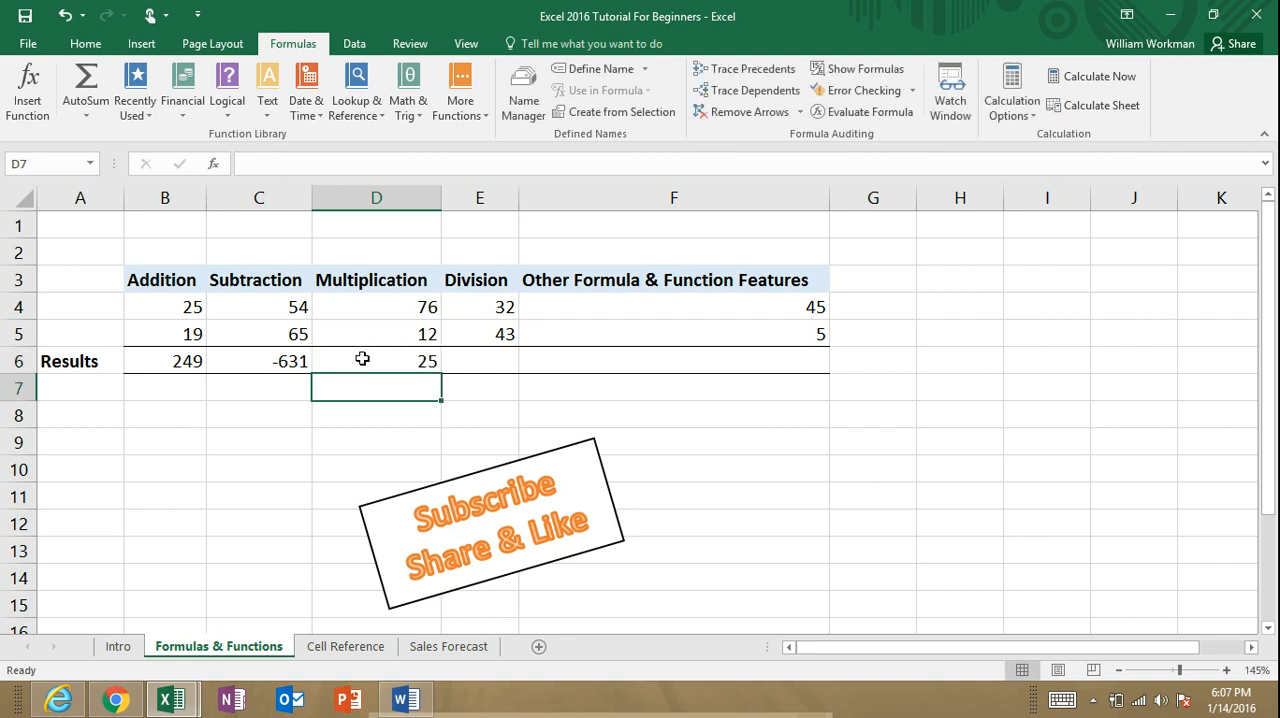
Step: Replace the constants in D6 with the cell-reference formula =D4*D5
left_click(362, 358)
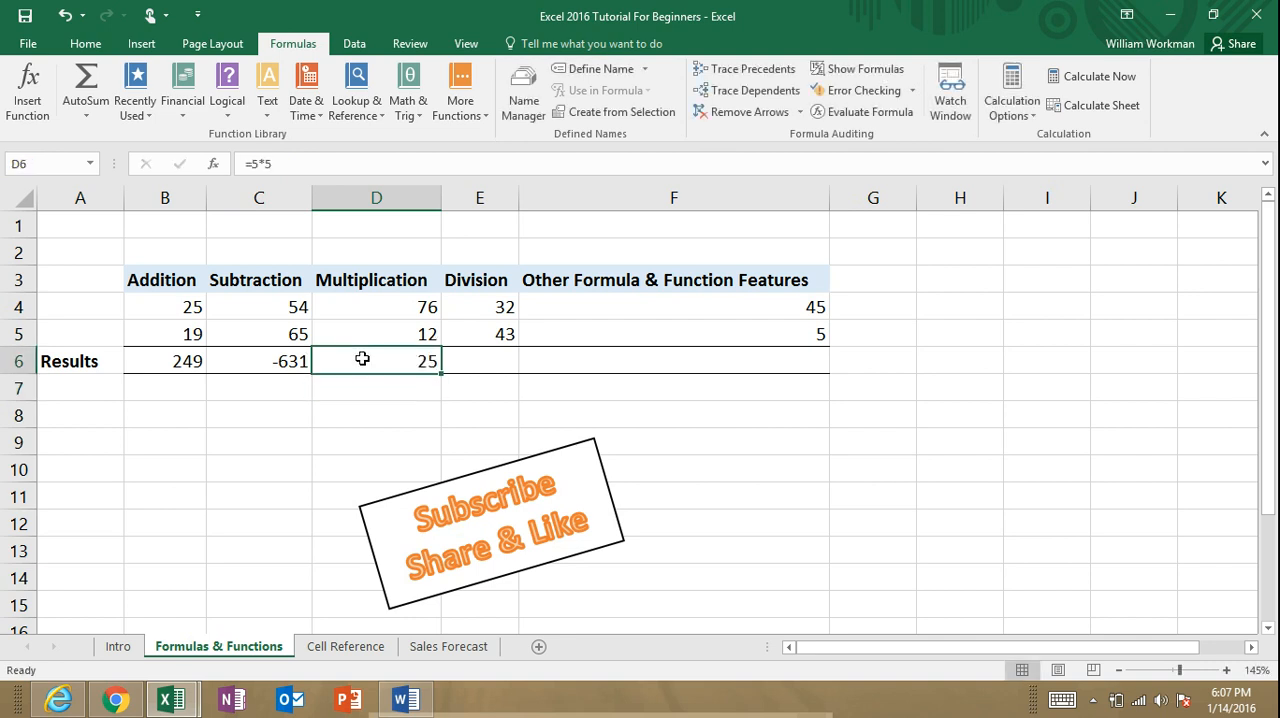
type("=")
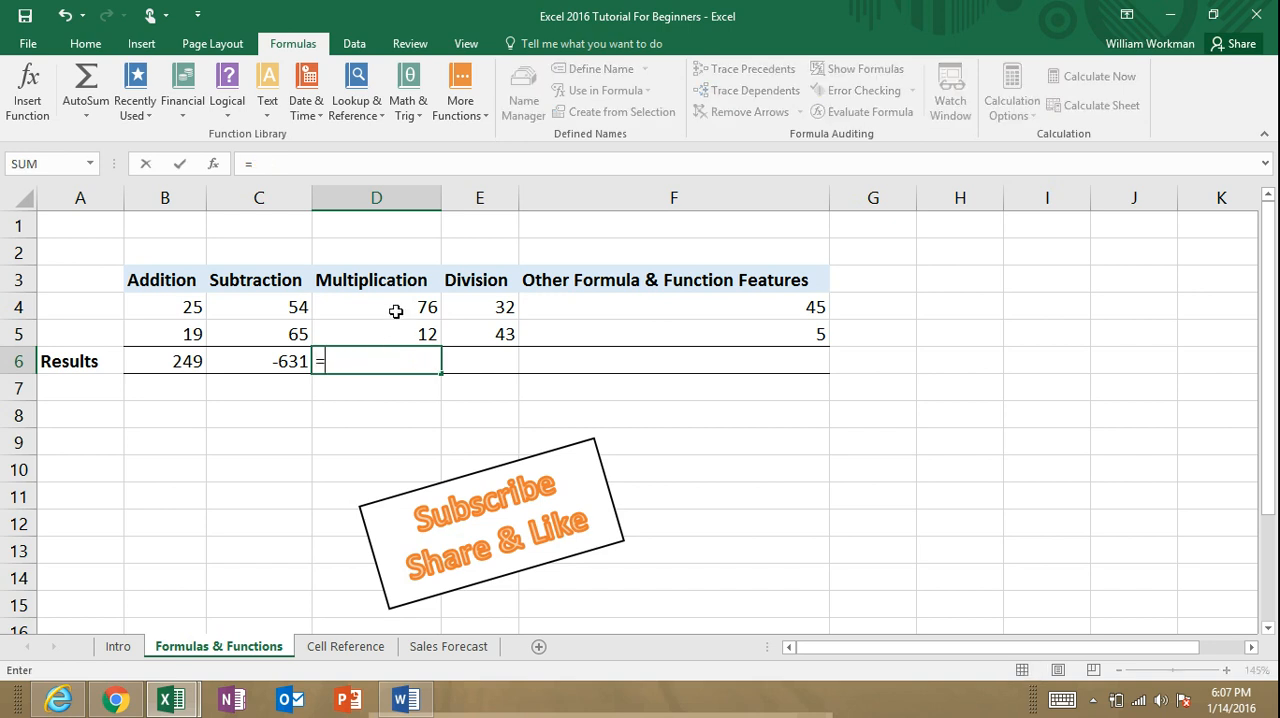
left_click(396, 311)
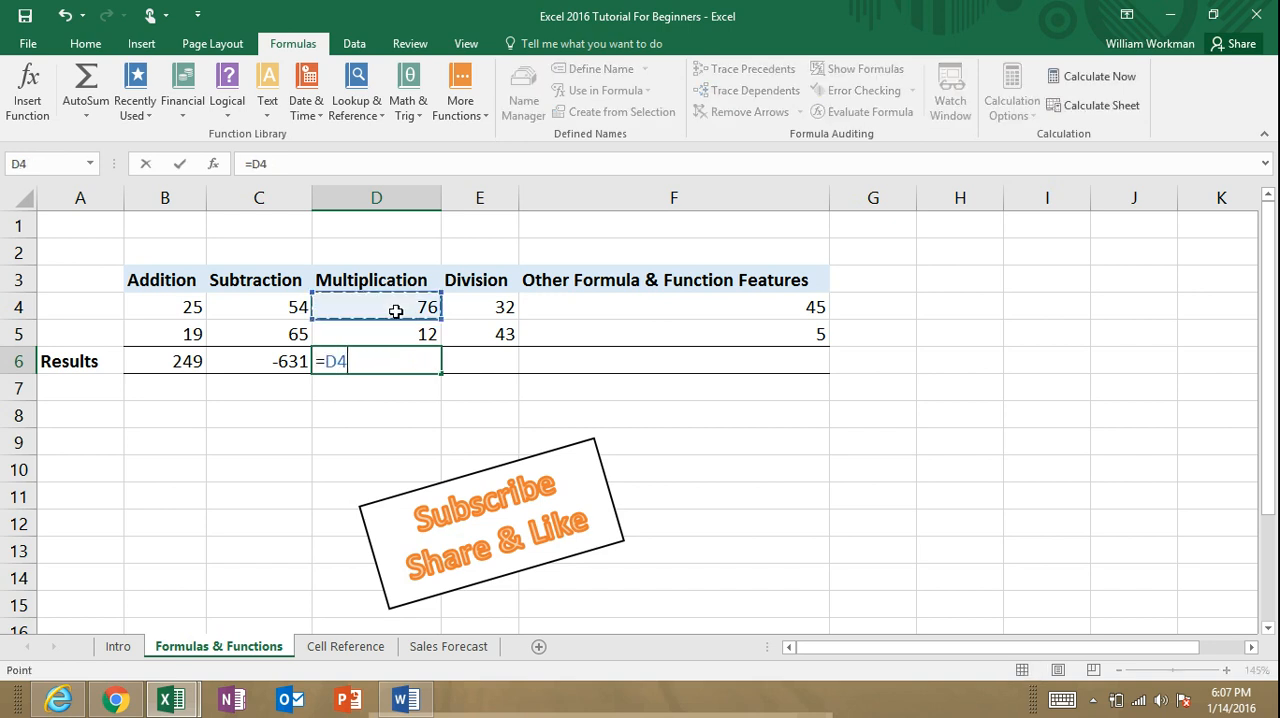
type("*")
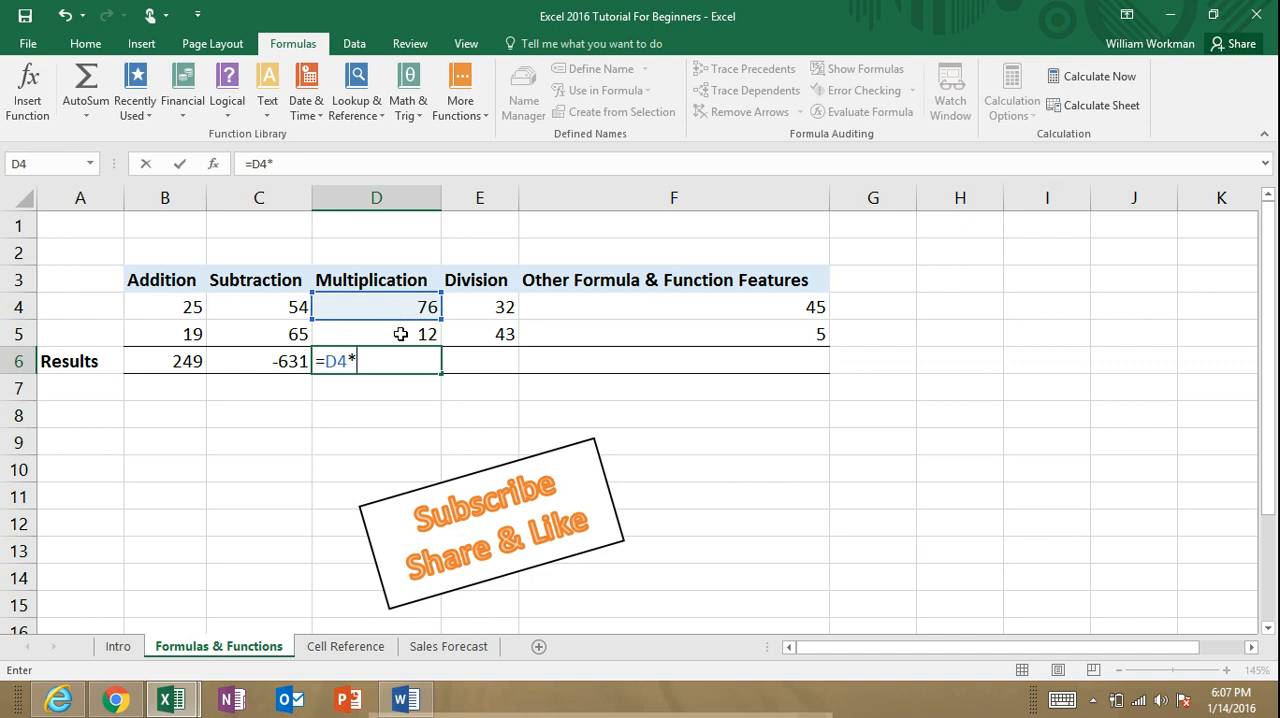
left_click(400, 334)
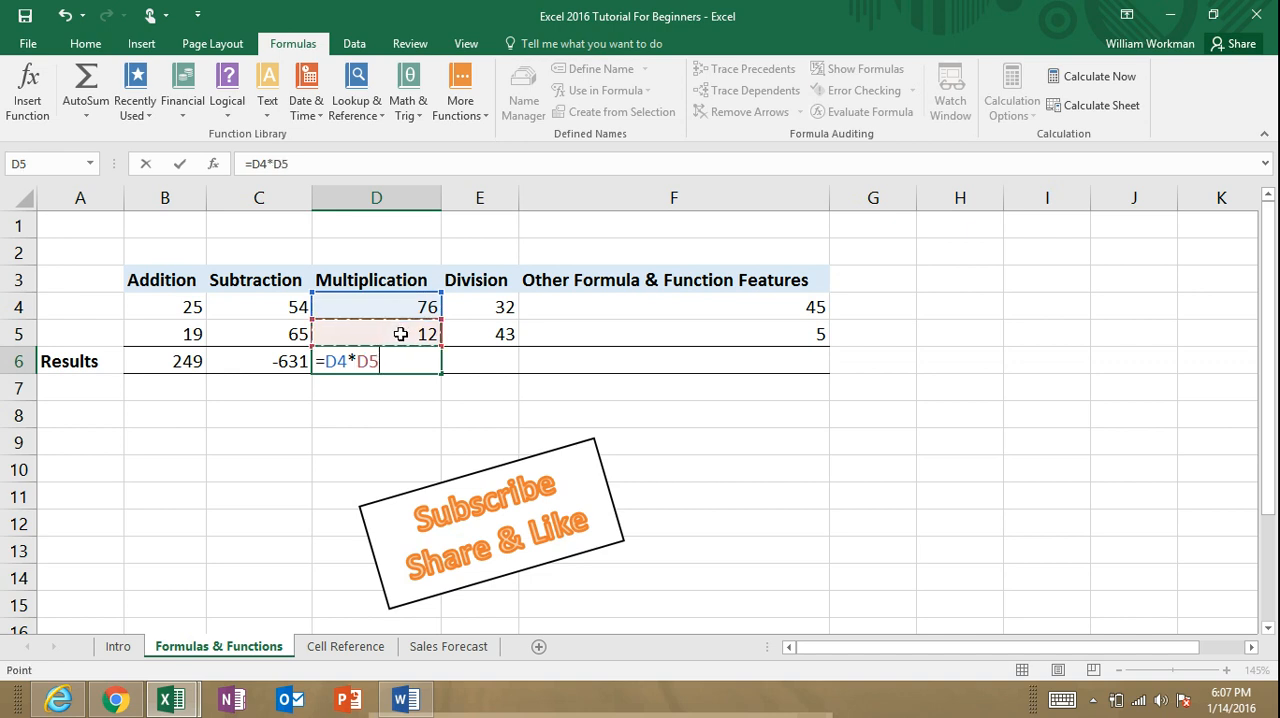
key("Return")
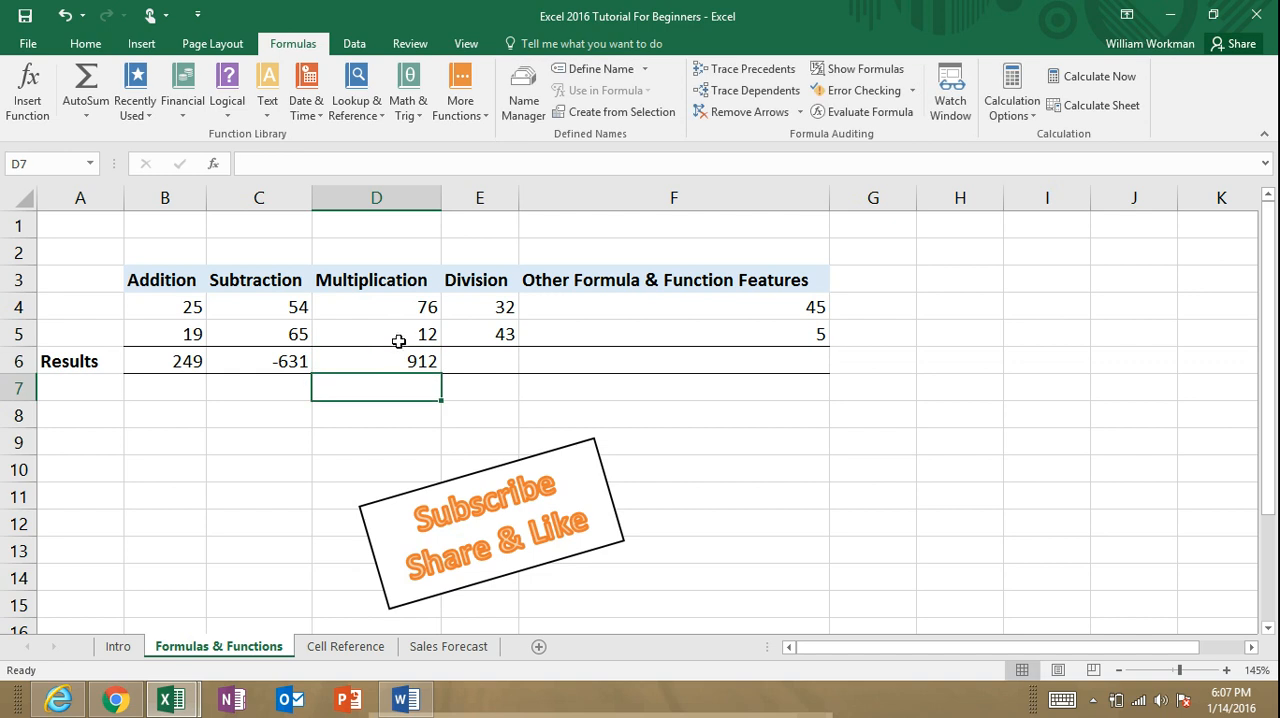
Step: Replace the formula in D6 with =product(D4:D5) to multiply the two Multiplication values
left_click(408, 361)
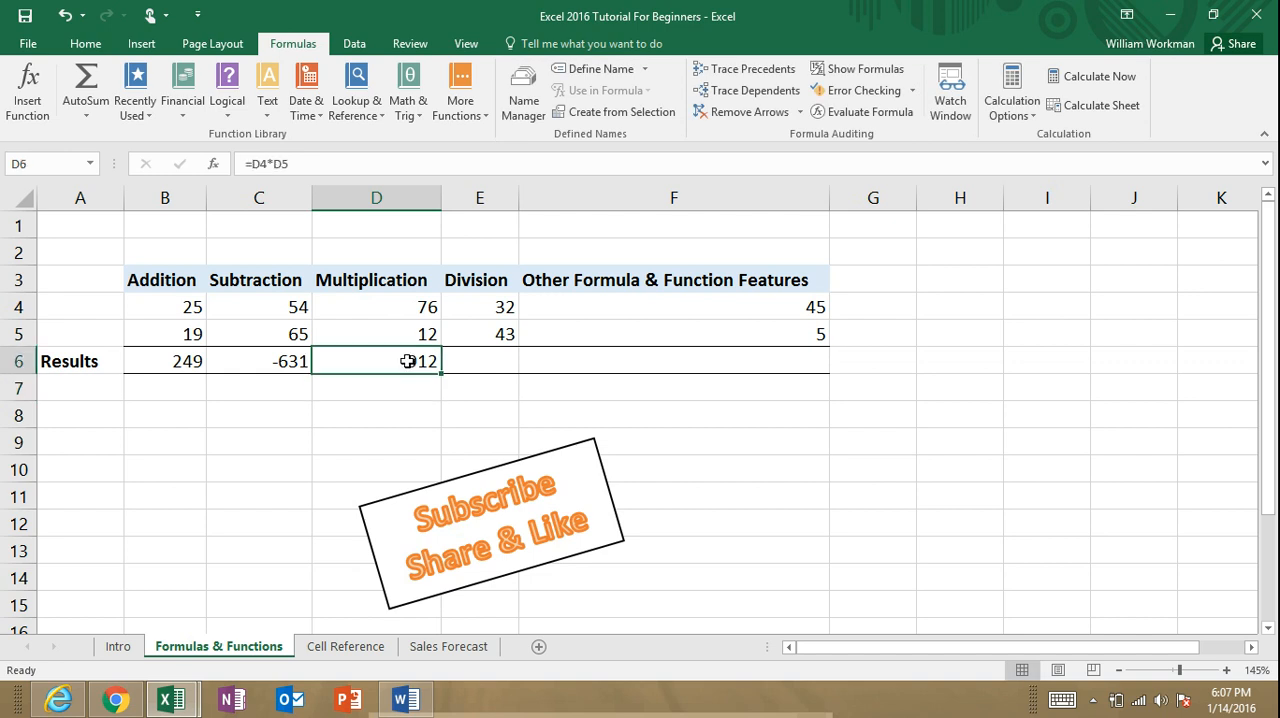
type("=")
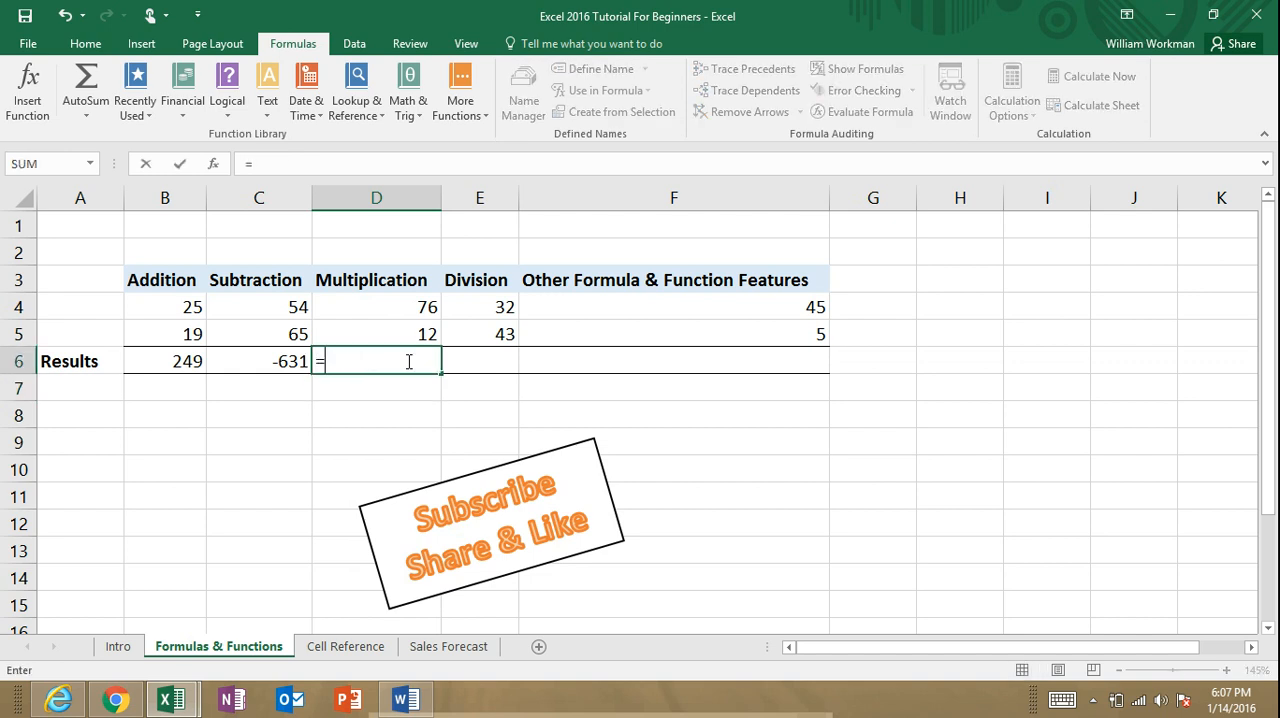
type("produc")
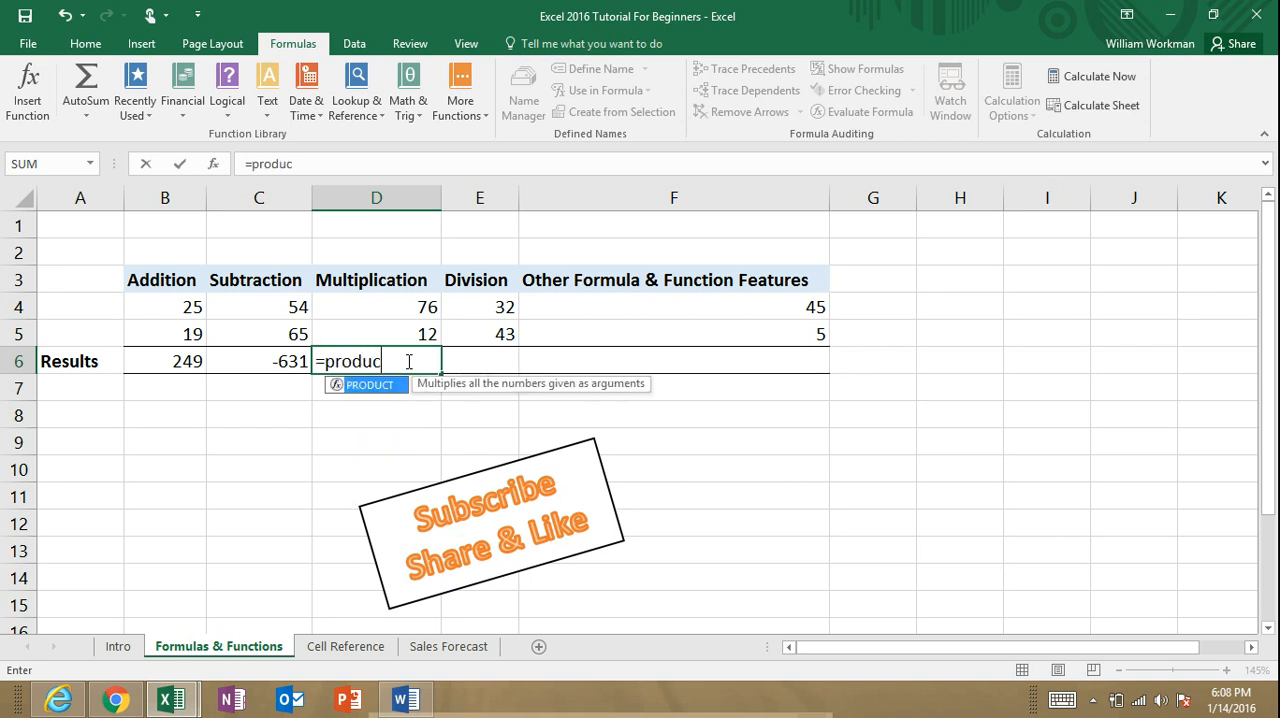
type("t(")
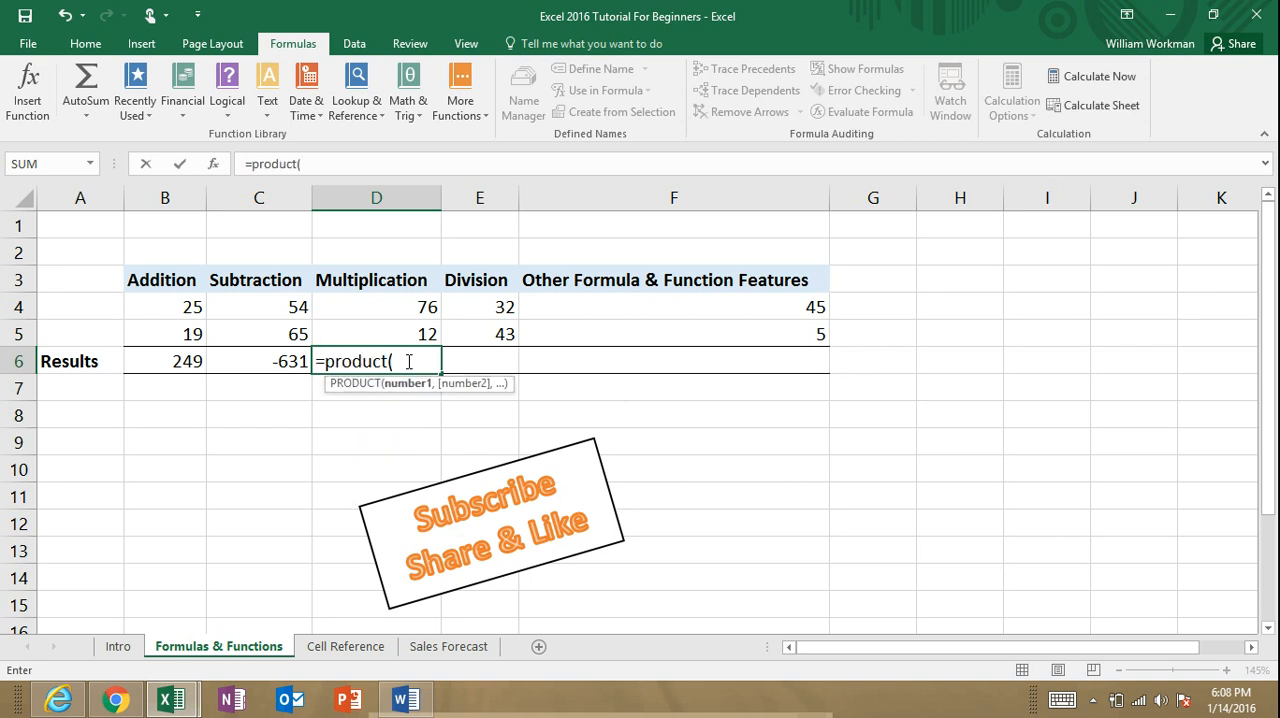
left_click_drag(406, 307, 406, 334)
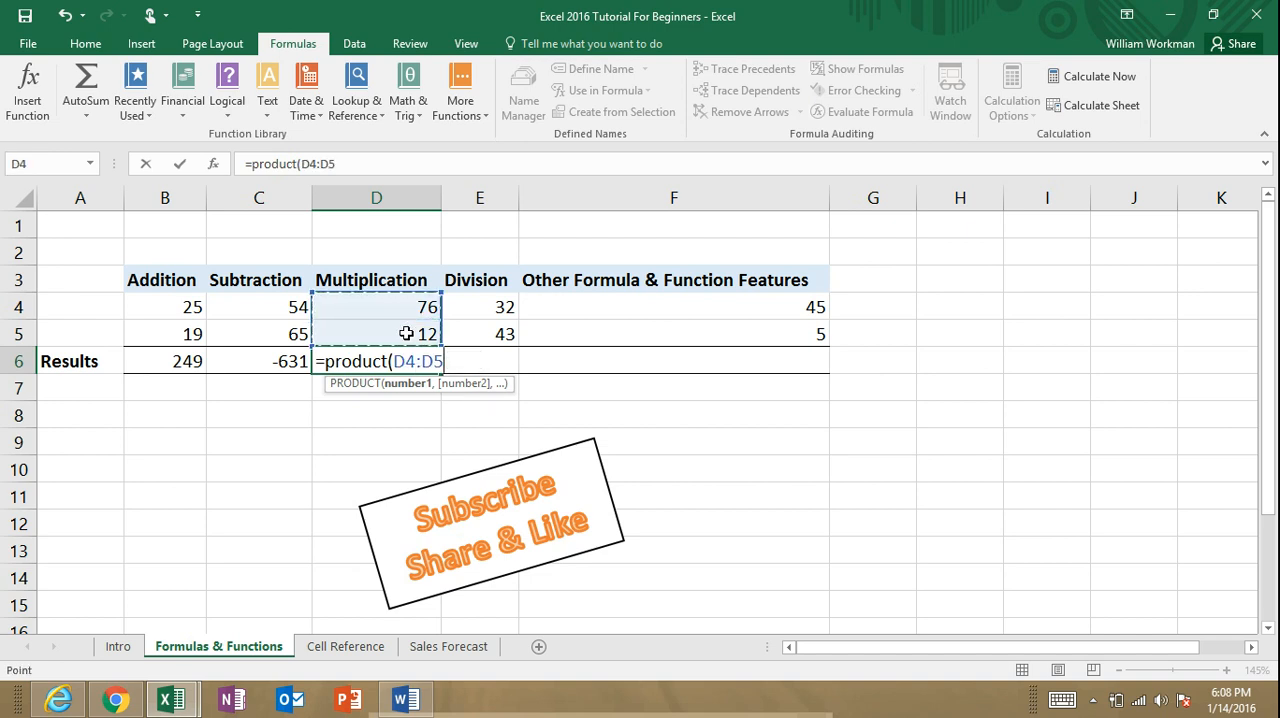
type(")")
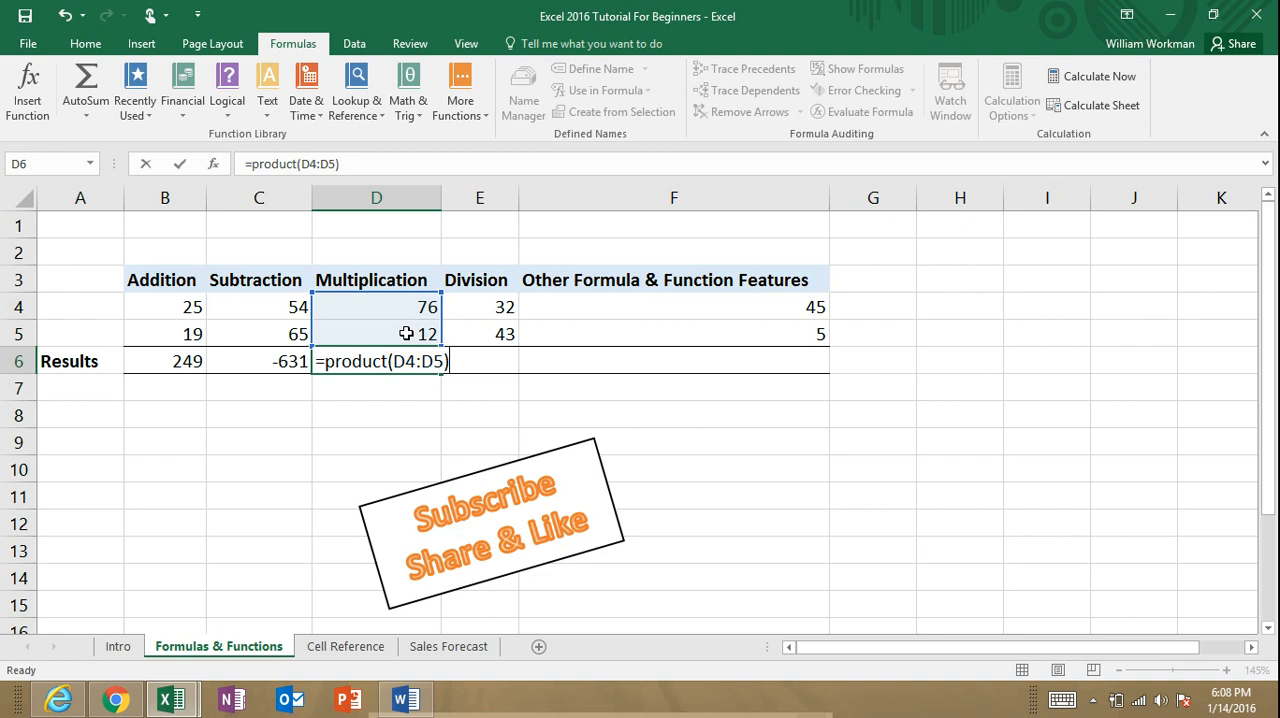
key("Return")
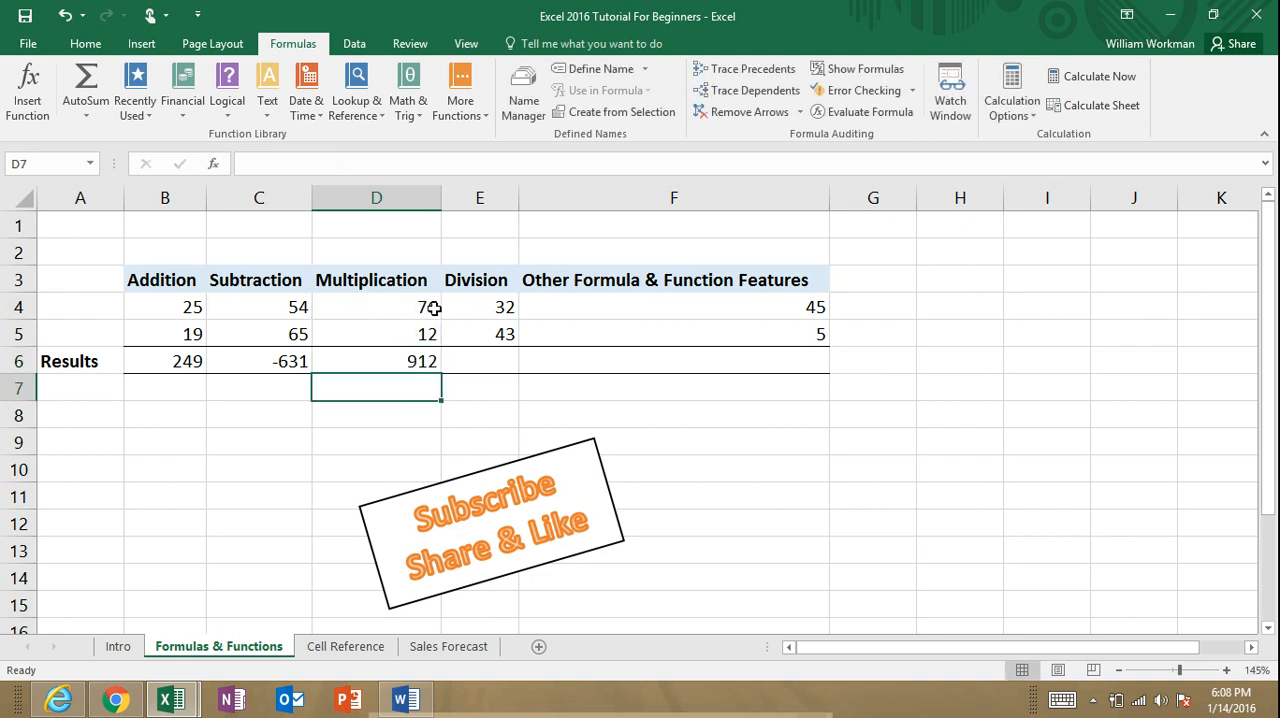
Step: Replace the formula in D6 with =product(B4:E5) to multiply all values from Addition through Division
left_click(427, 362)
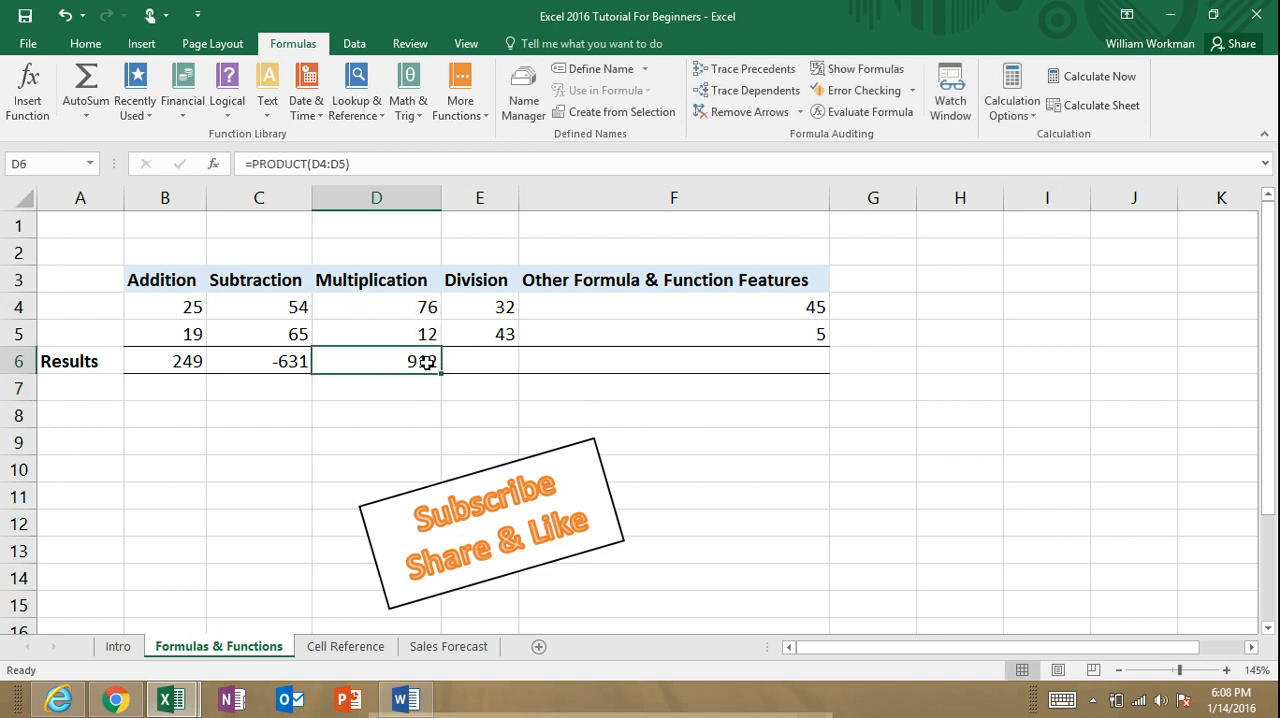
type("=pro")
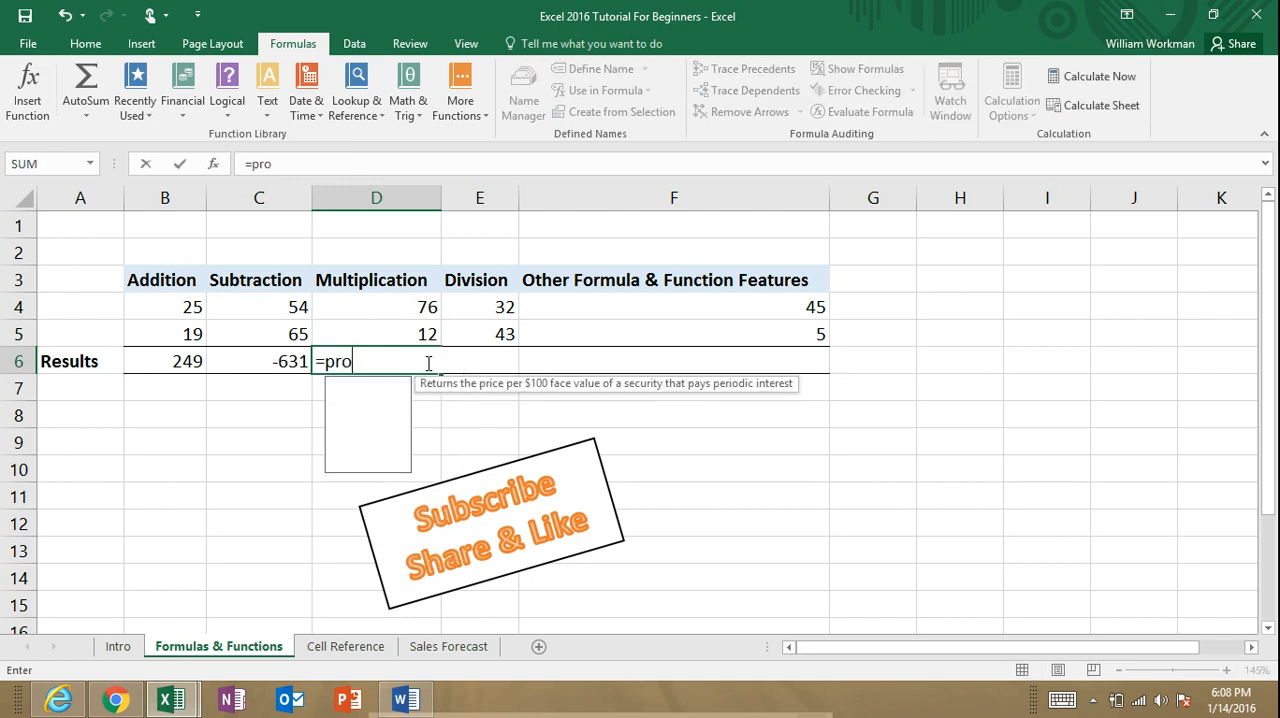
type("ductio")
key("BackSpace")
key("BackSpace")
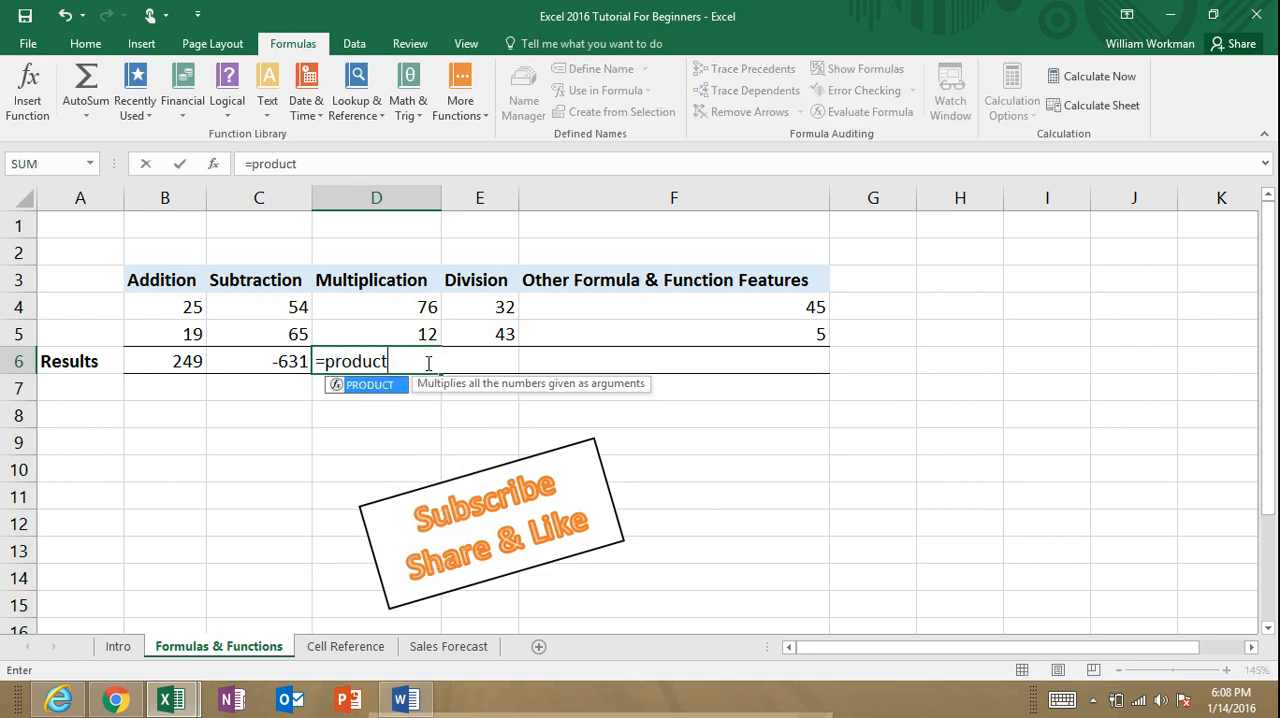
type("(")
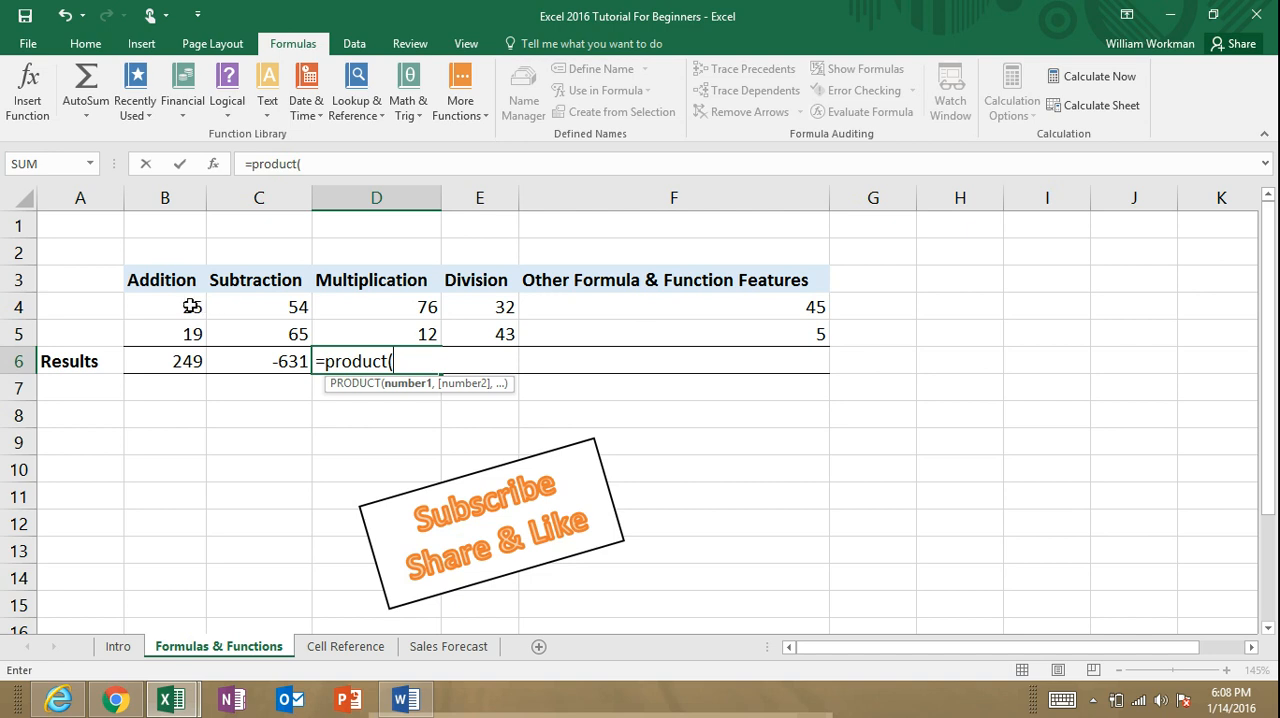
left_click_drag(195, 307, 473, 338)
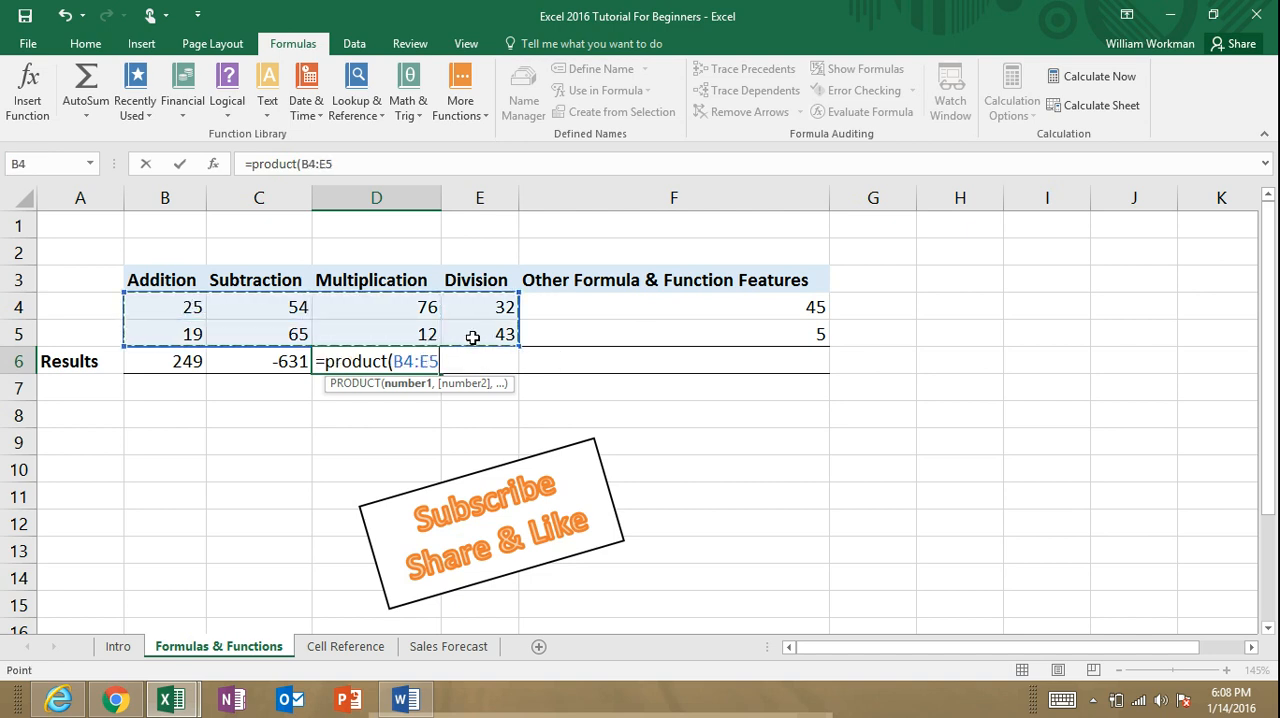
type(")")
key("Return")
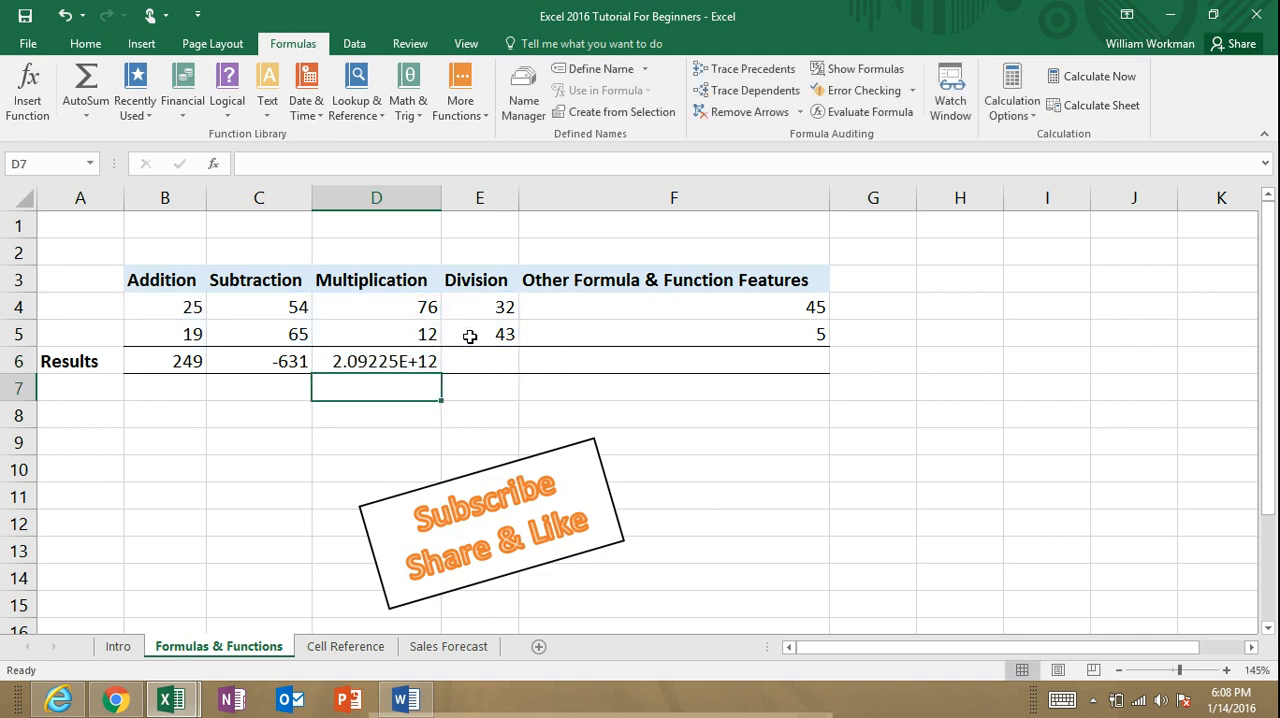
Step: Replace the formula in D6 with =PRODUCT(B4,E4,D5,C4) to multiply individually picked cells
left_click(416, 356)
type("=")
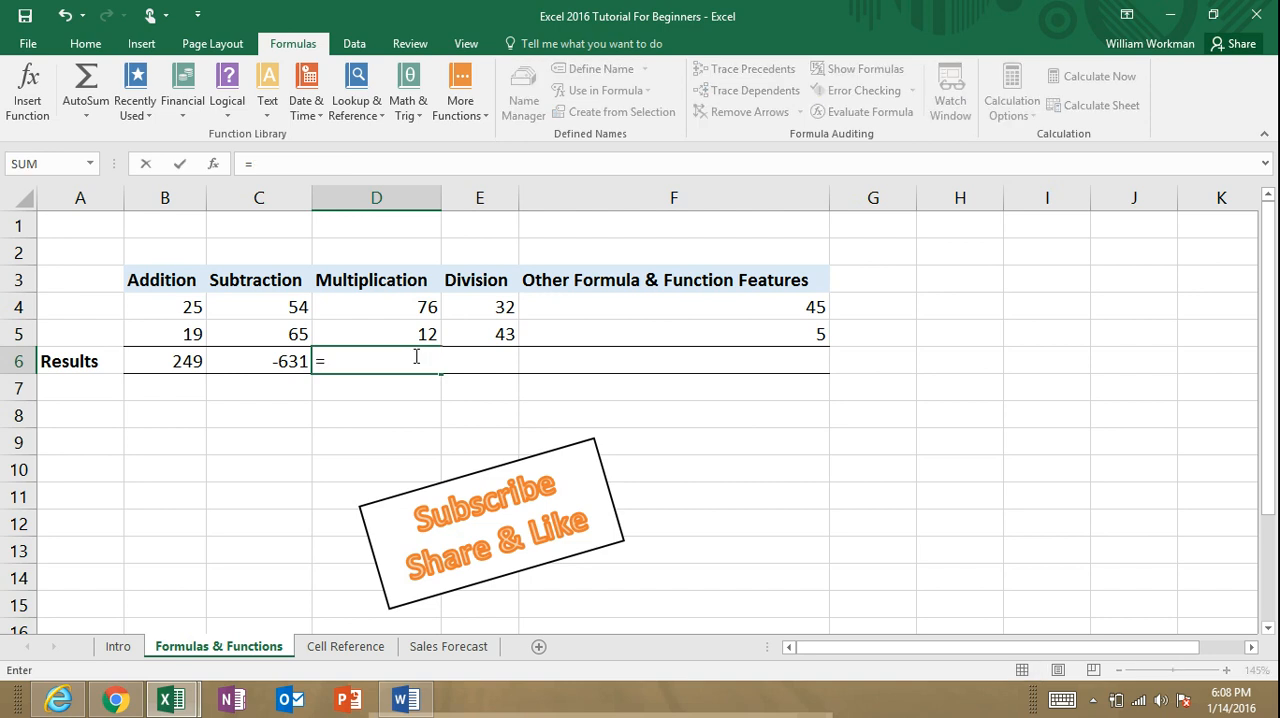
type("pr")
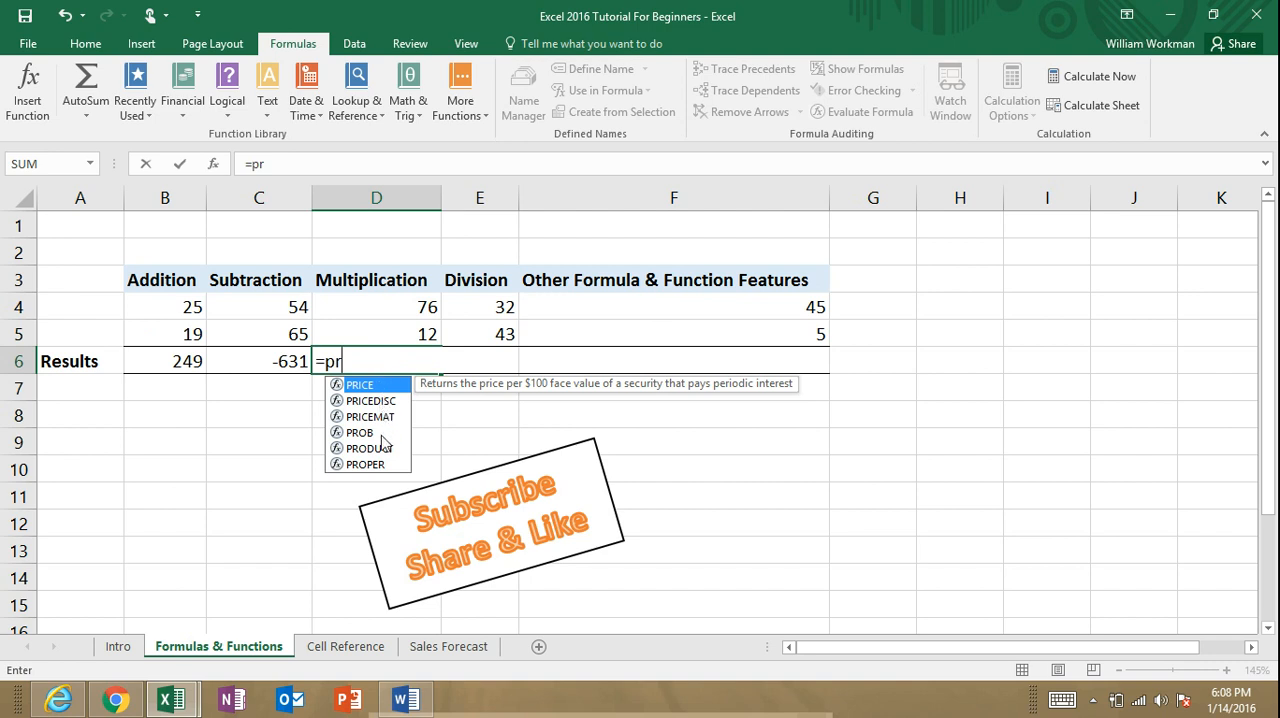
left_click(344, 450)
double_click(343, 450)
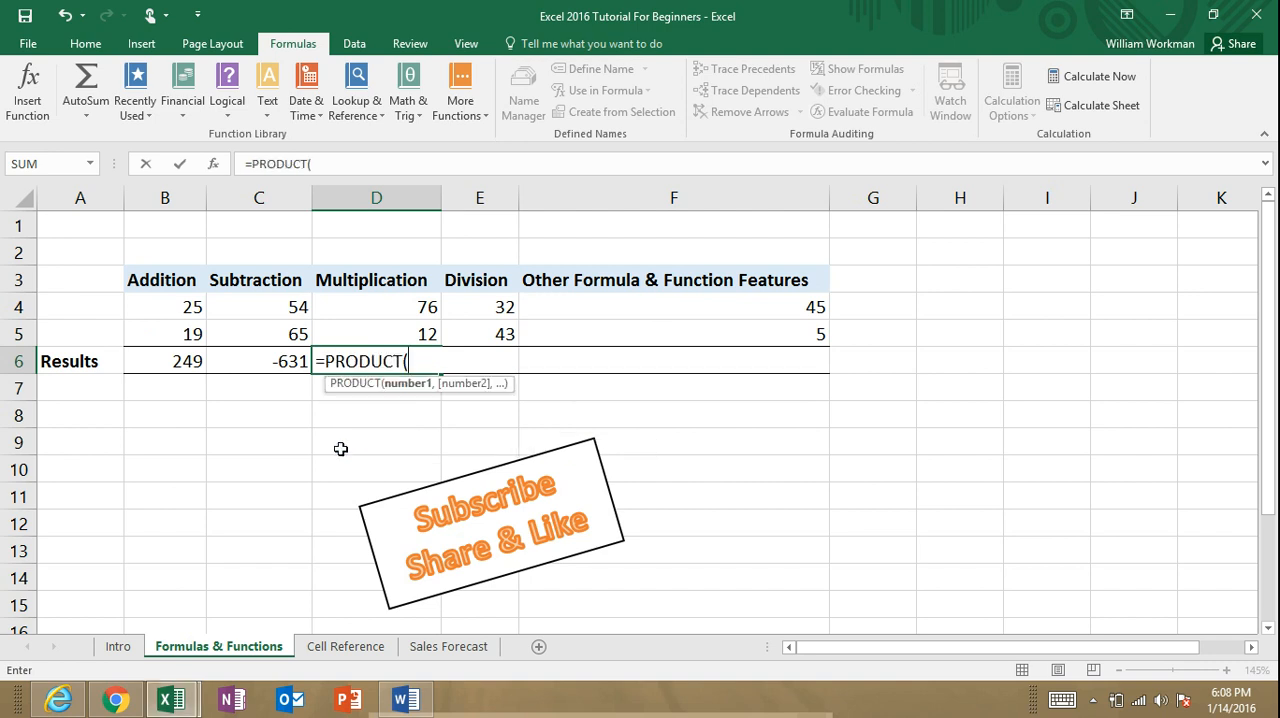
left_click(191, 309)
type(",")
left_click(507, 307)
type(",")
left_click(427, 333)
type(",")
left_click(297, 307)
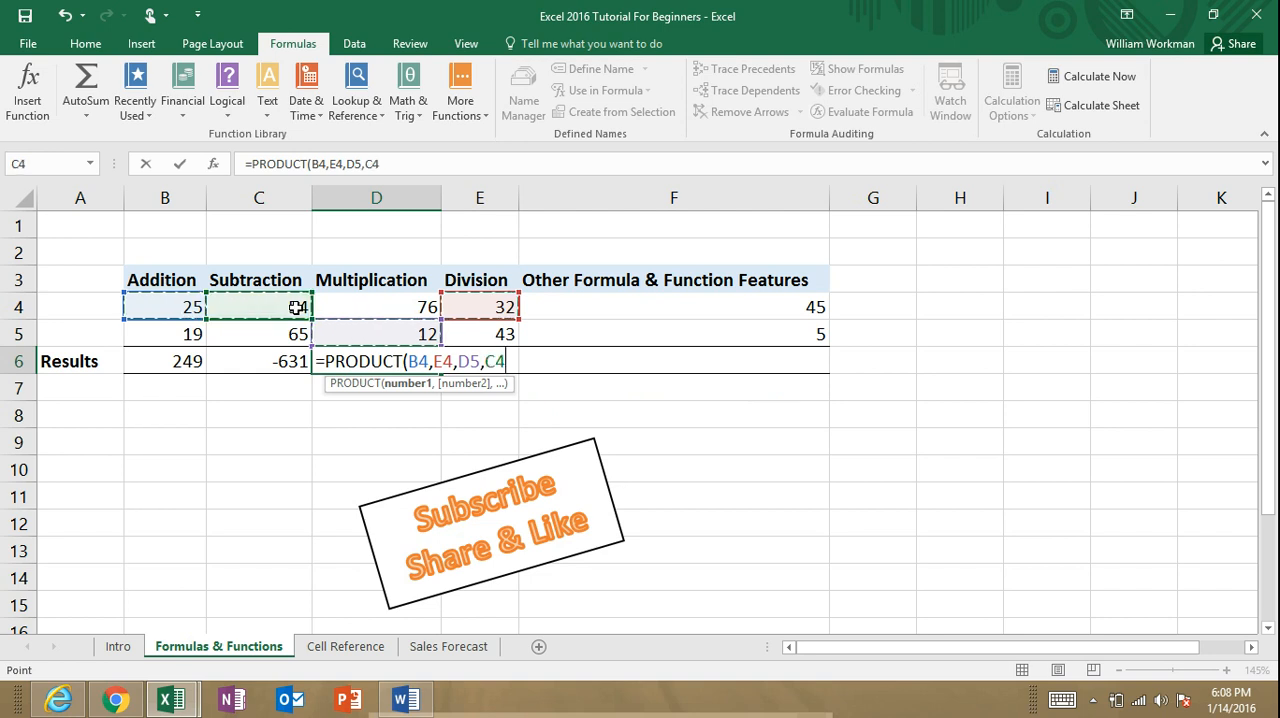
type(")")
key("Return")
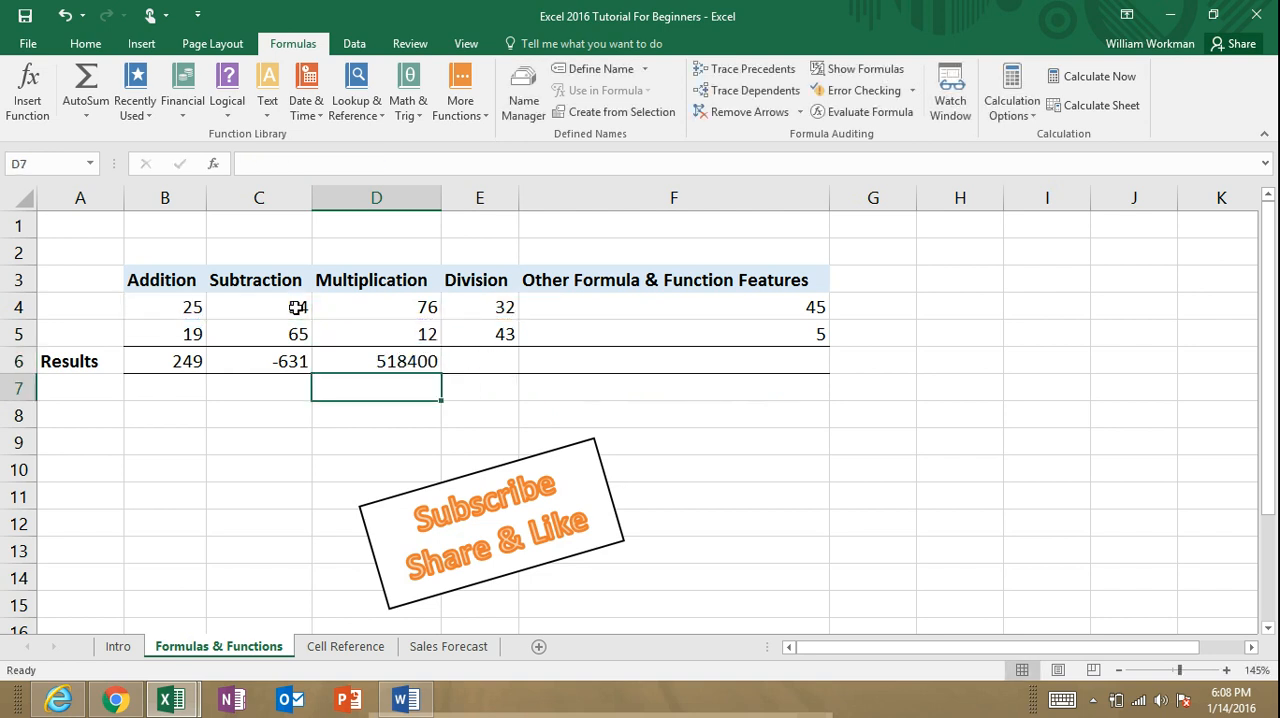
Step: Replace the formula in D6 with =PRODUCT(D4:D5) to multiply only the two Multiplication values
double_click(422, 361)
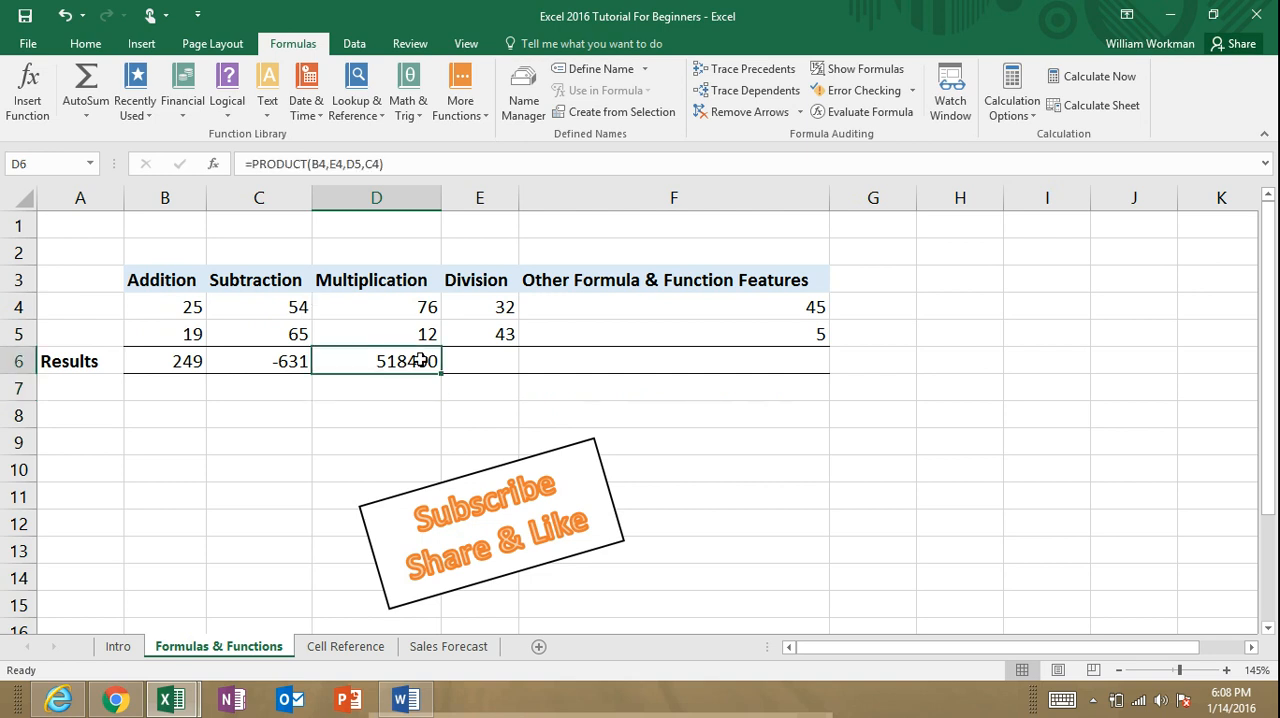
type("=prod")
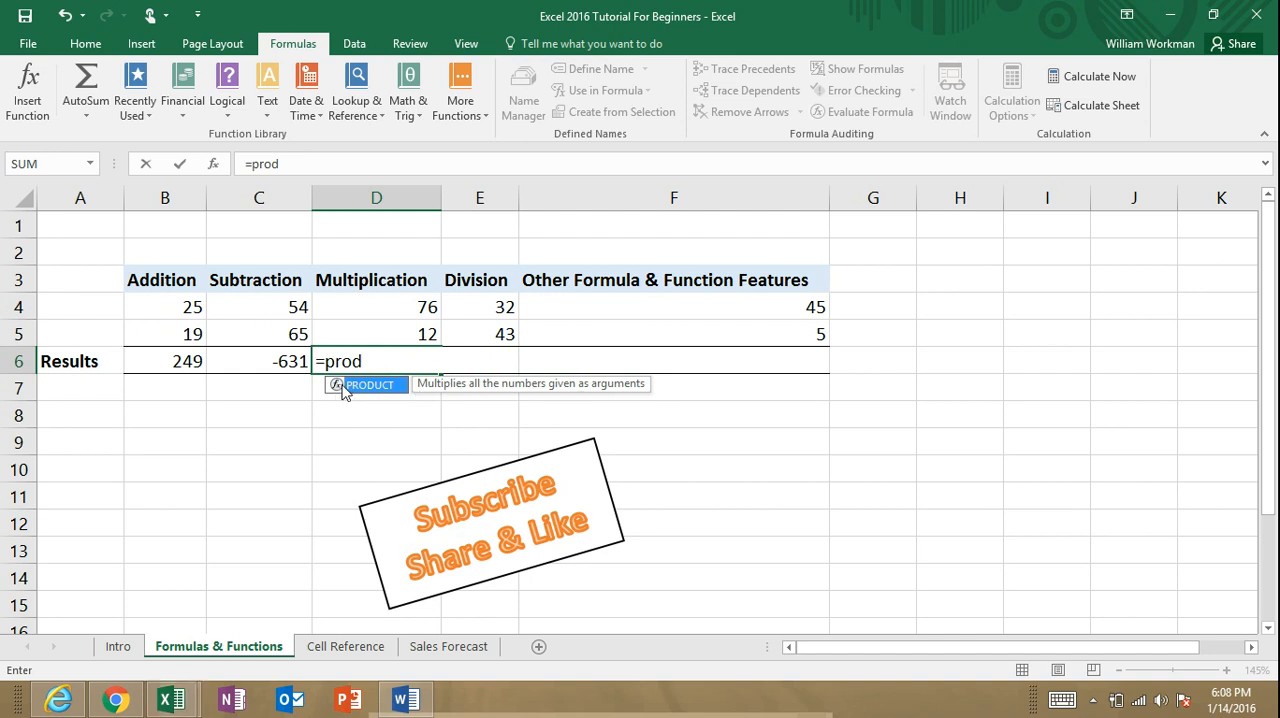
double_click(337, 387)
left_click_drag(410, 307, 410, 331)
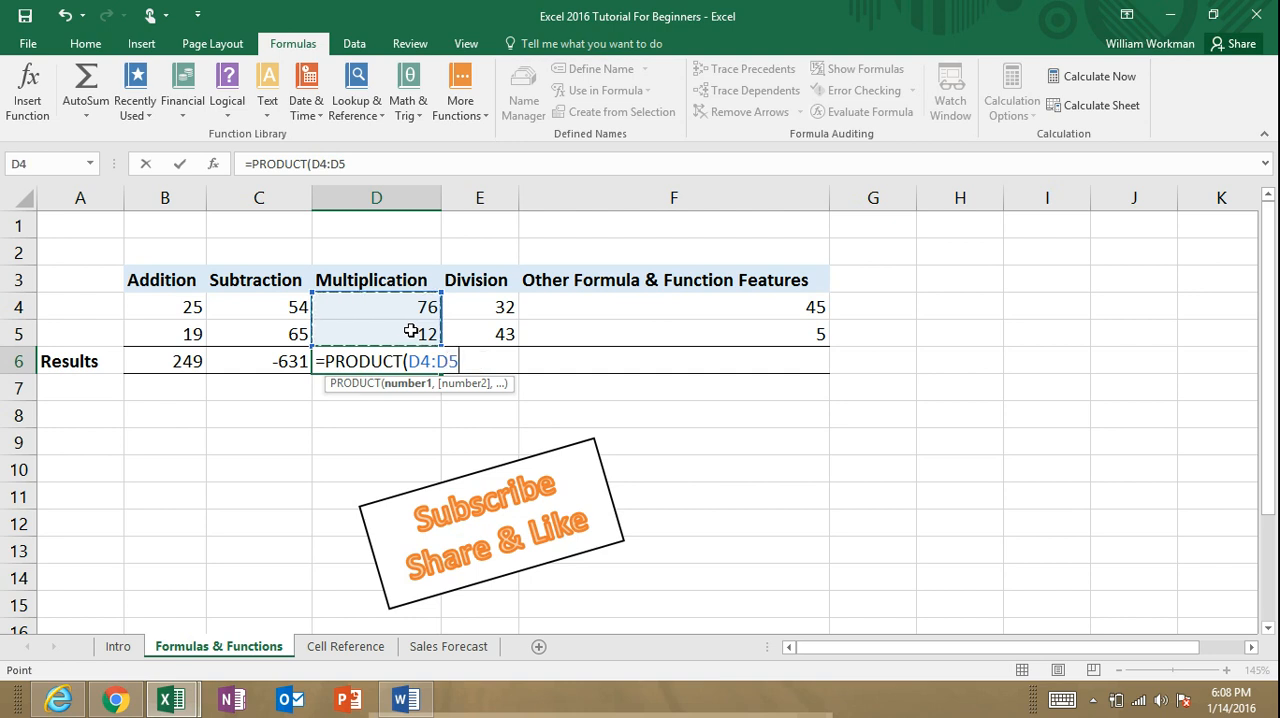
type(")")
key("Return")
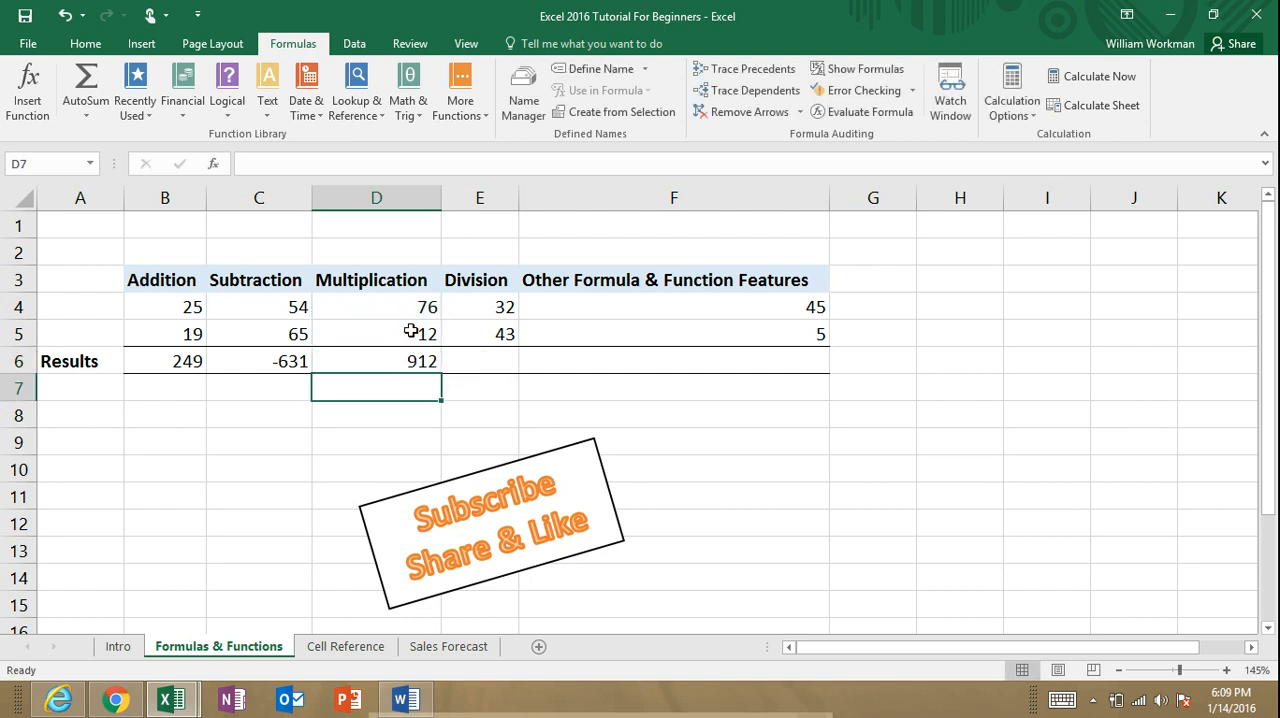
Step: Enter the cell-reference formula =E4/E5 in the Division results cell E6
left_click(483, 358)
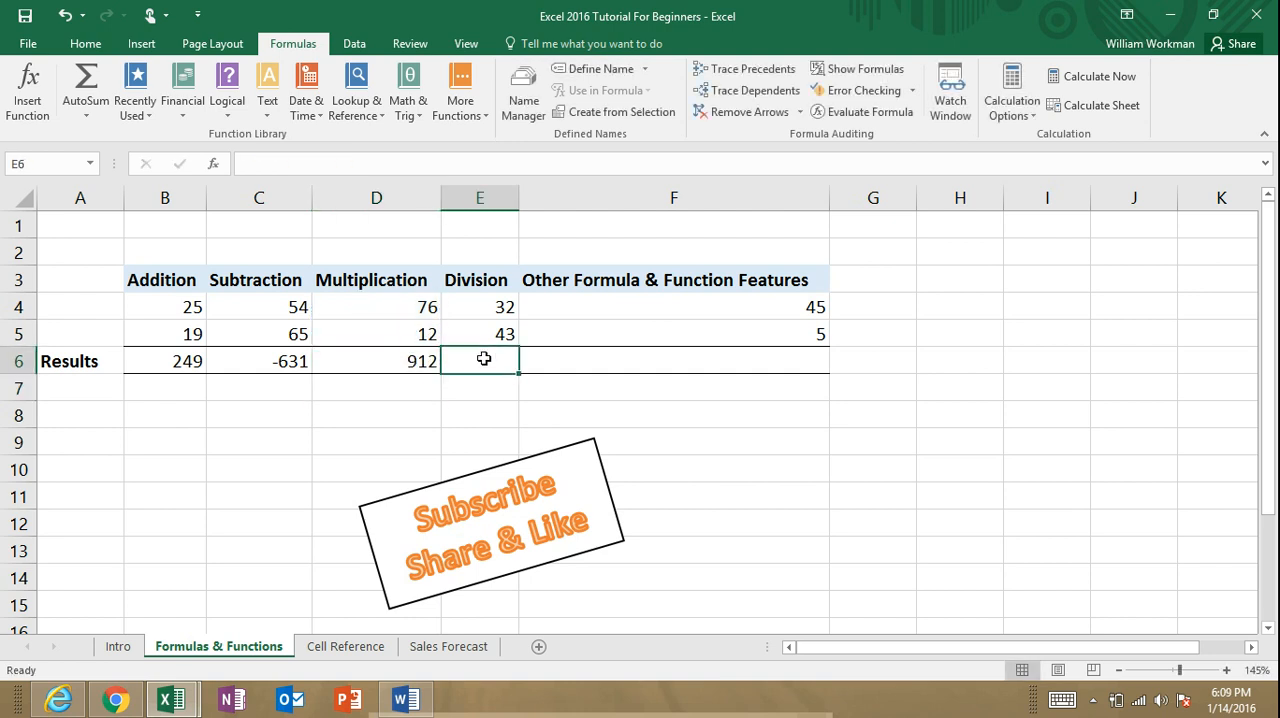
type("=")
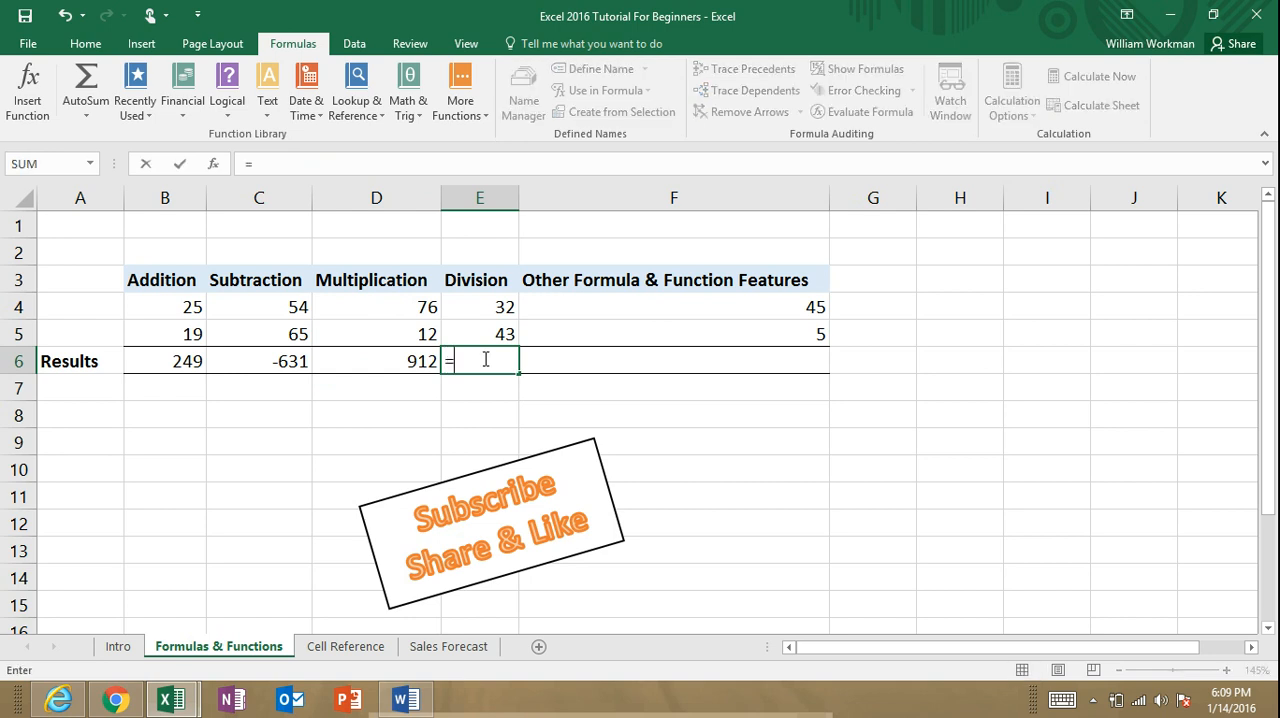
left_click(498, 310)
type("/")
left_click(499, 333)
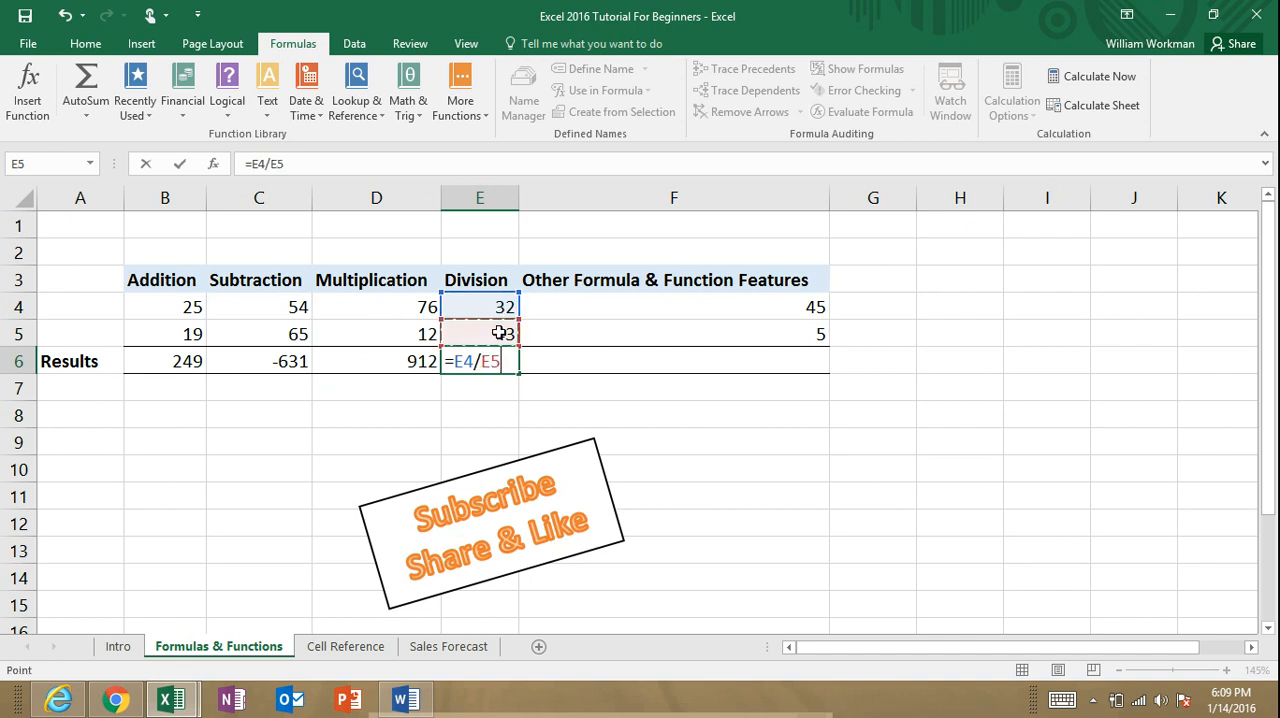
key("Return")
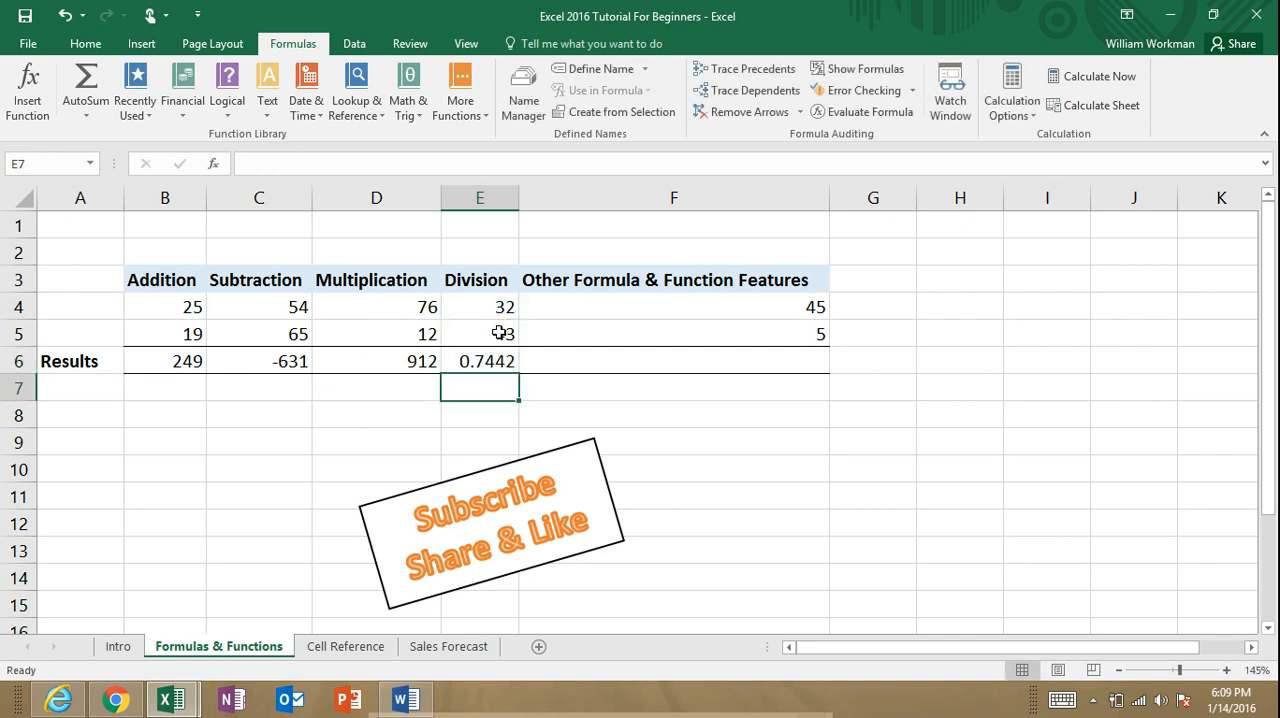
Step: Replace the formula in E6 with =QUOTIENT(E5,E4), using E5 as numerator and E4 as denominator
left_click(493, 360)
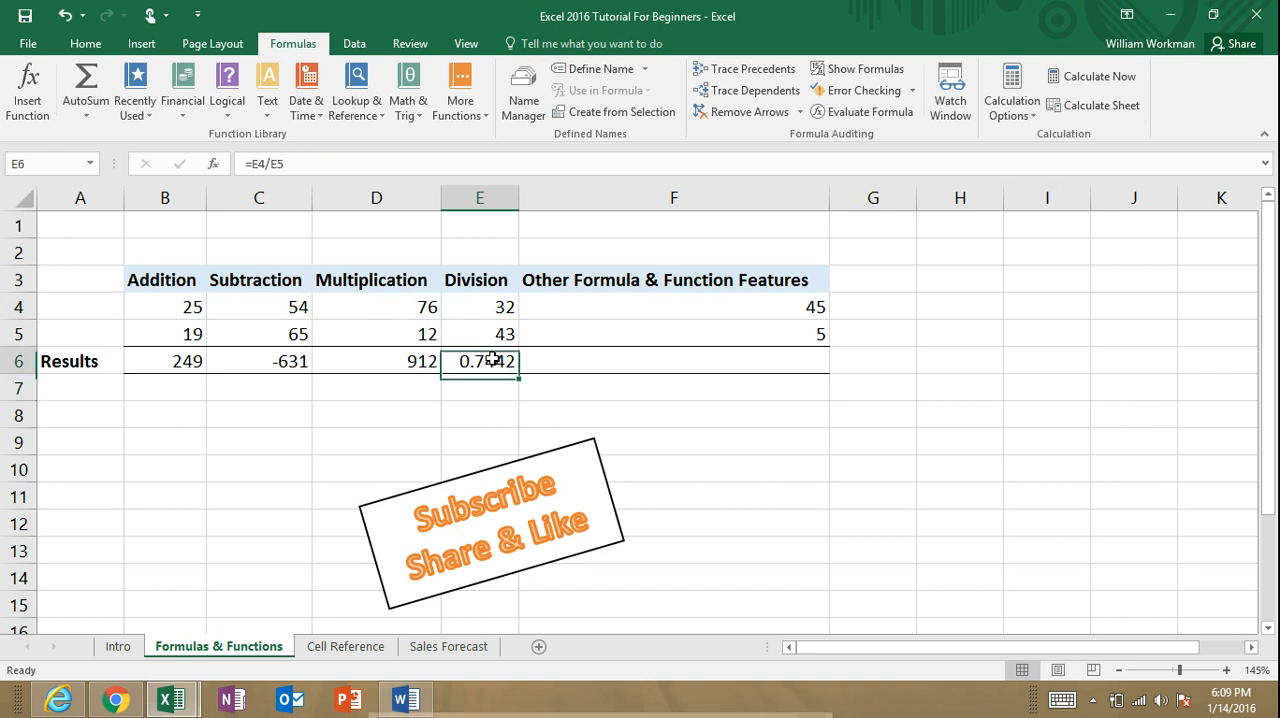
type("=quo")
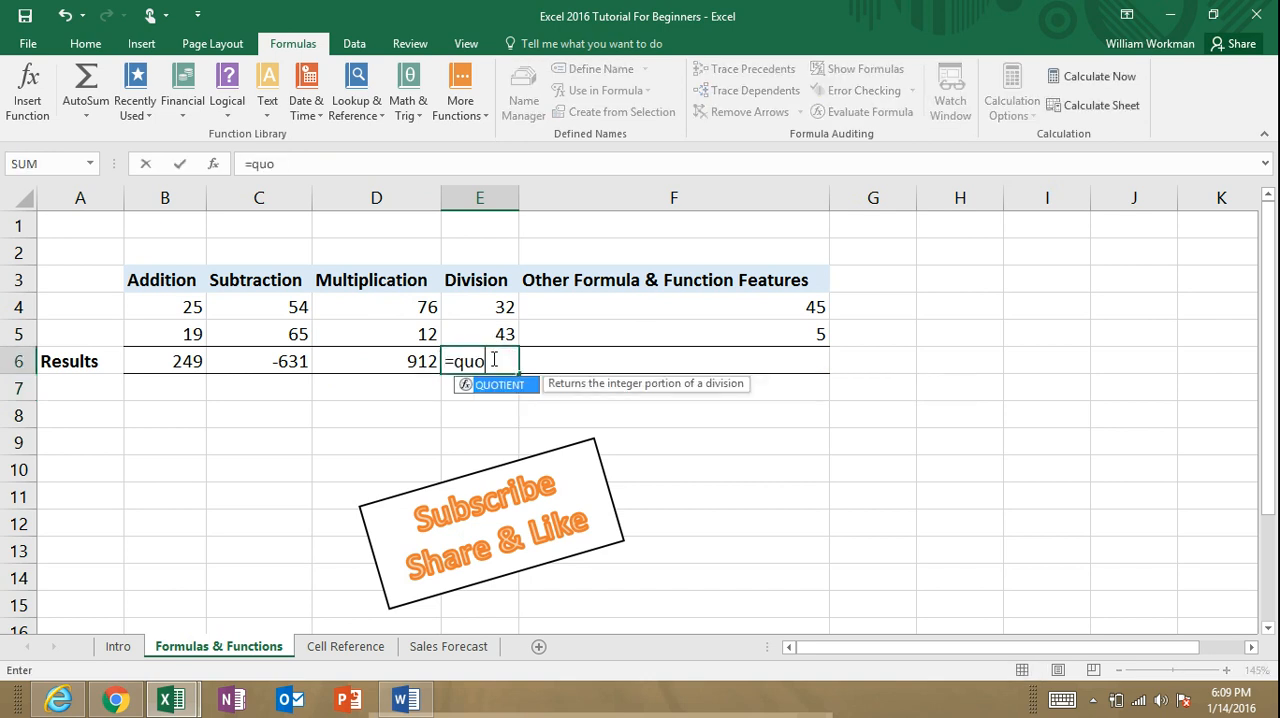
double_click(470, 387)
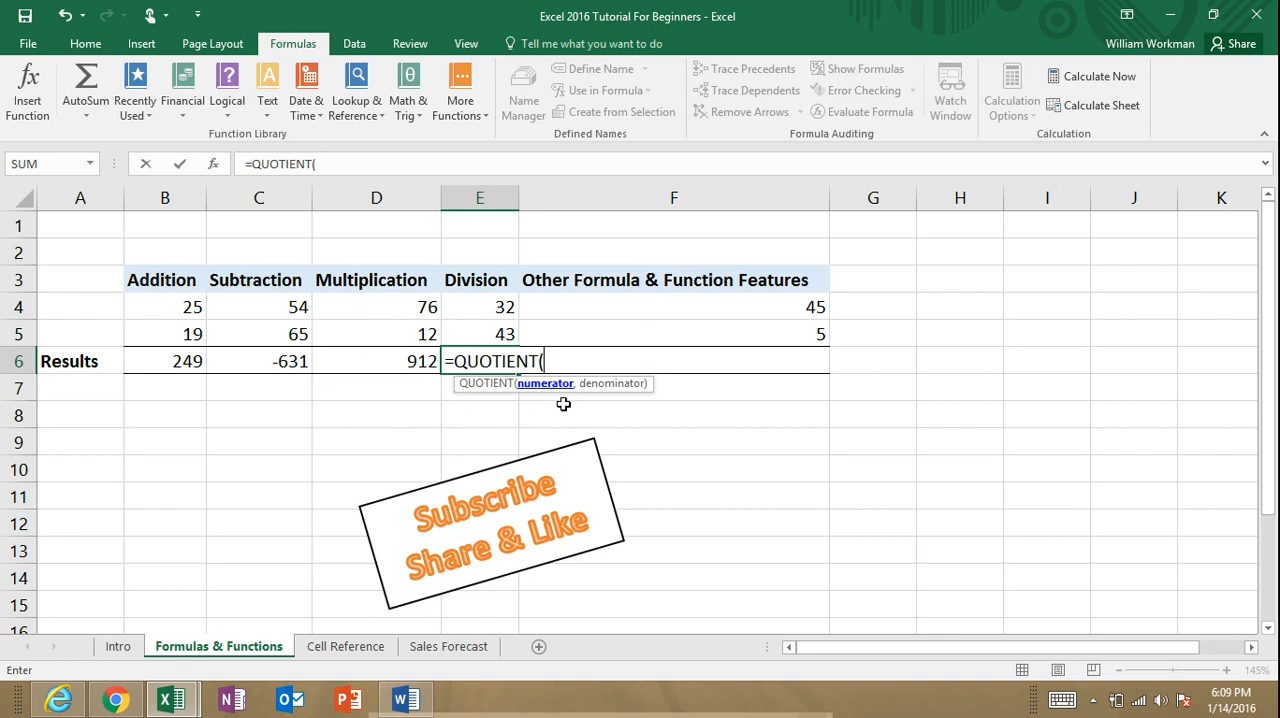
left_click(502, 334)
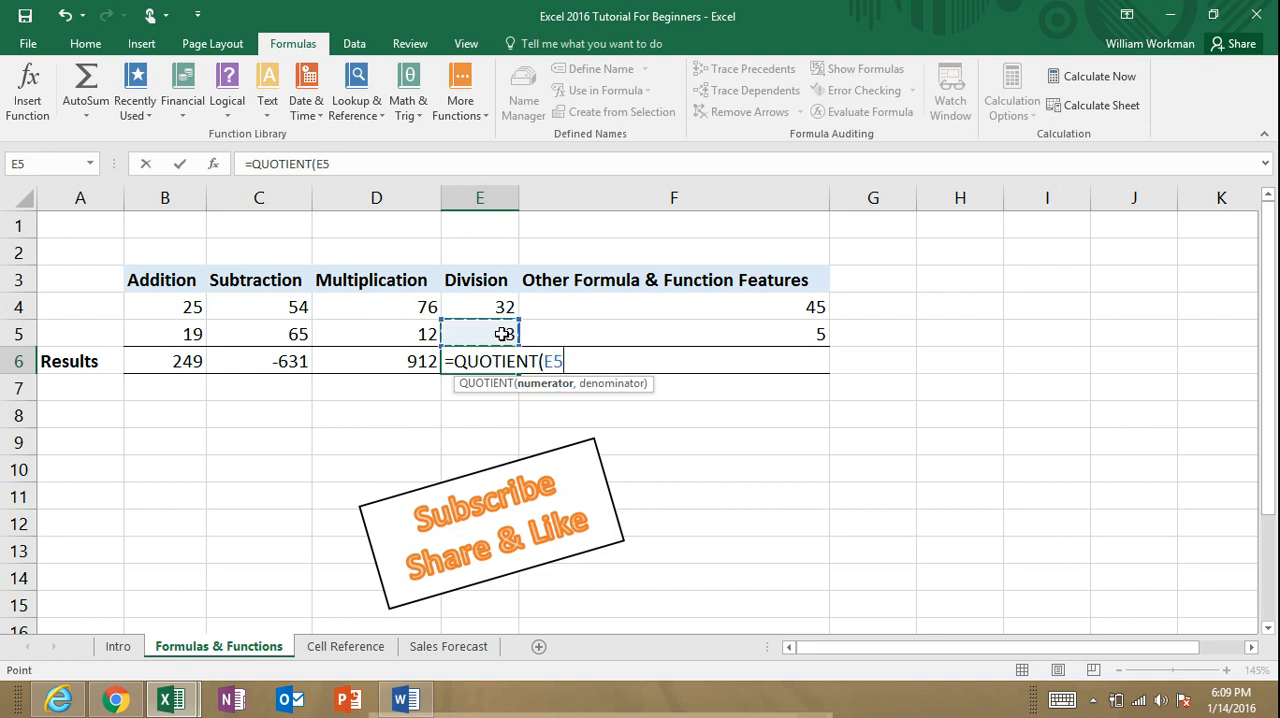
type(",")
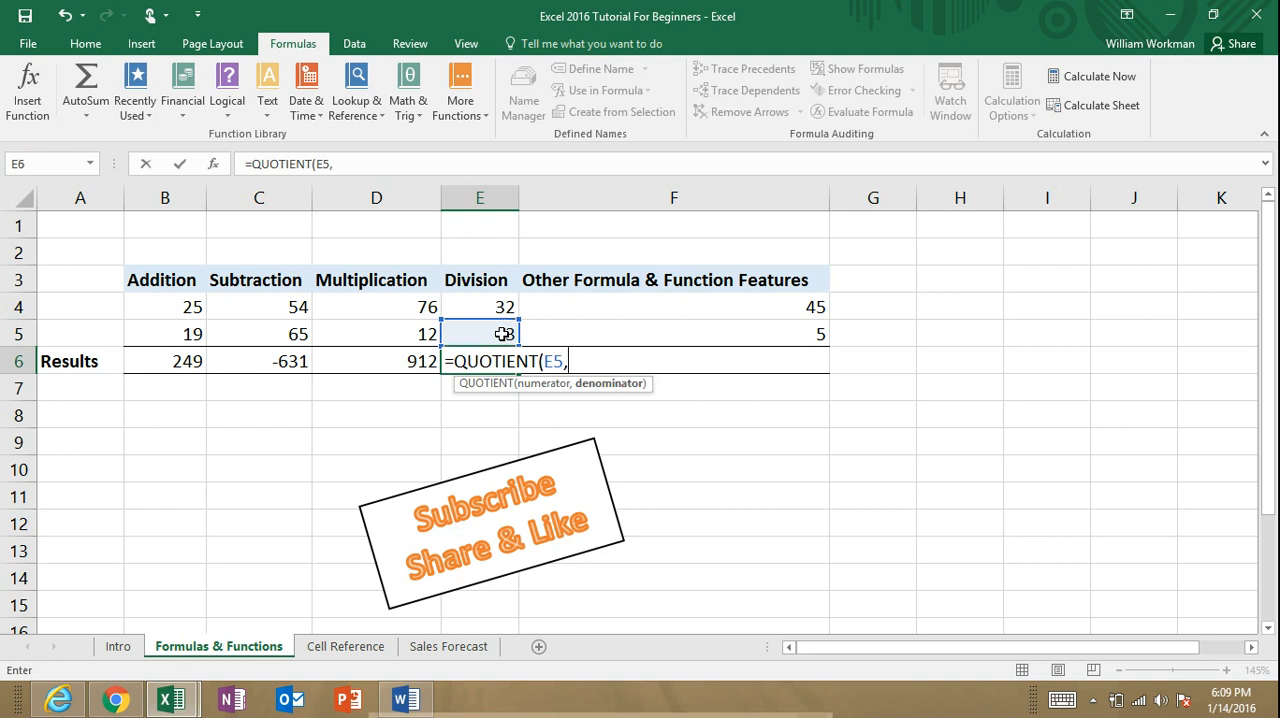
left_click(501, 306)
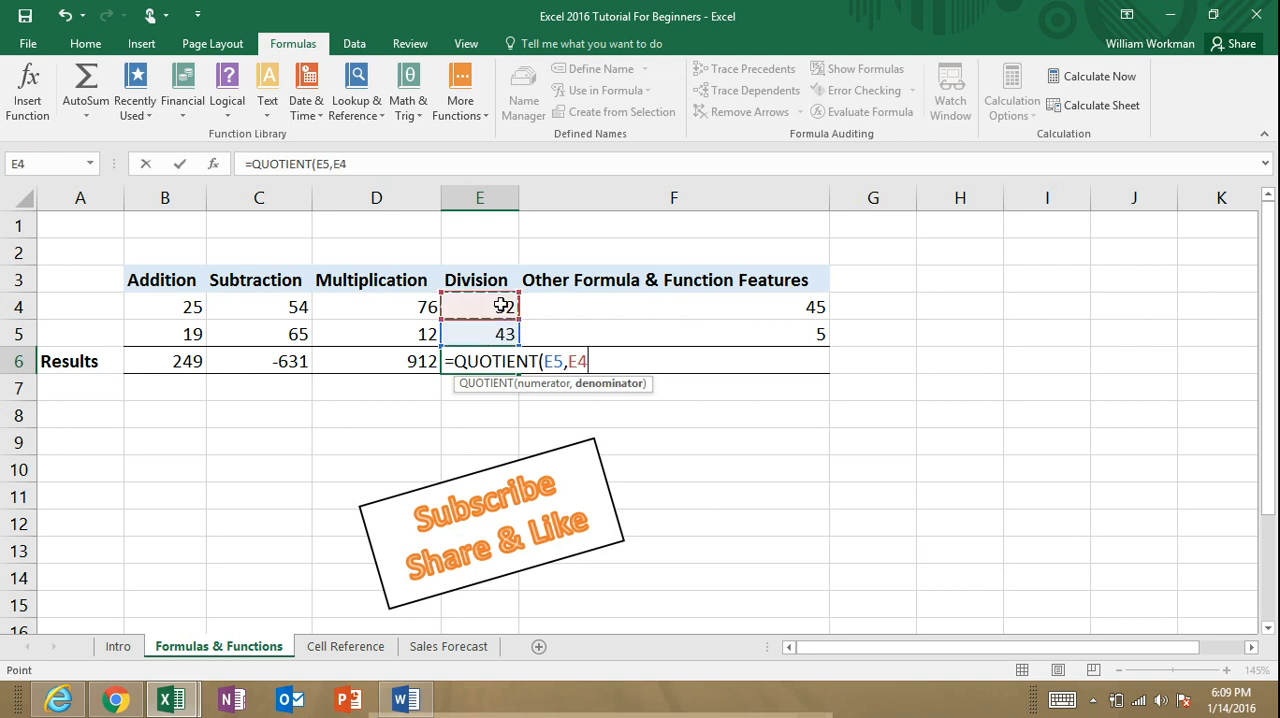
type(")")
key("Return")
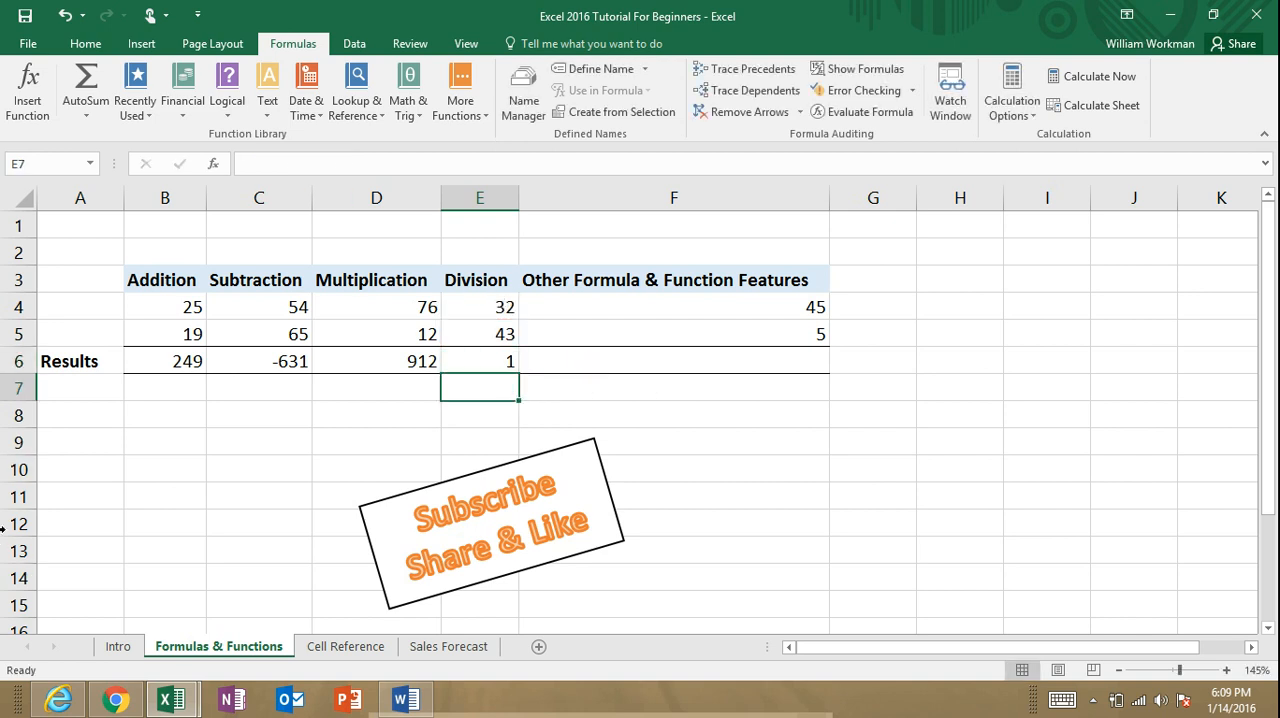
Step: Increase the decimal places of the Division result in E6 to five, and reduce them back to zero
left_click(509, 360)
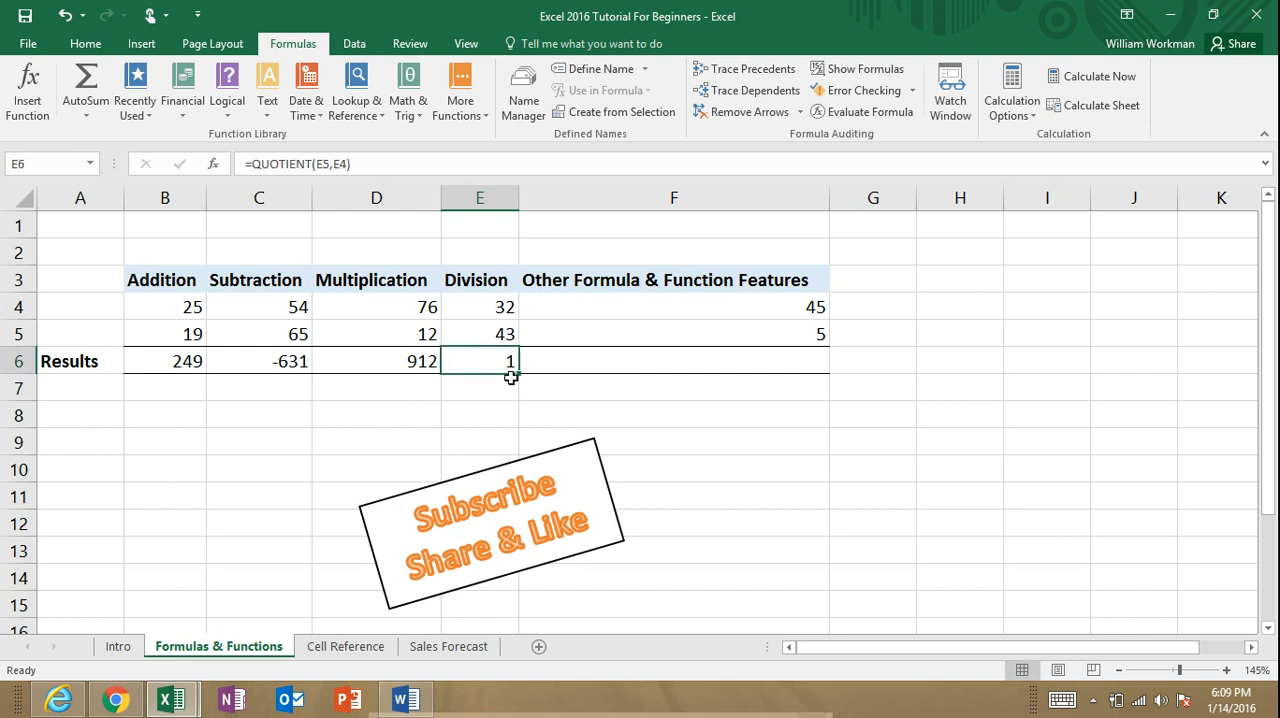
left_click(86, 44)
left_click(685, 108)
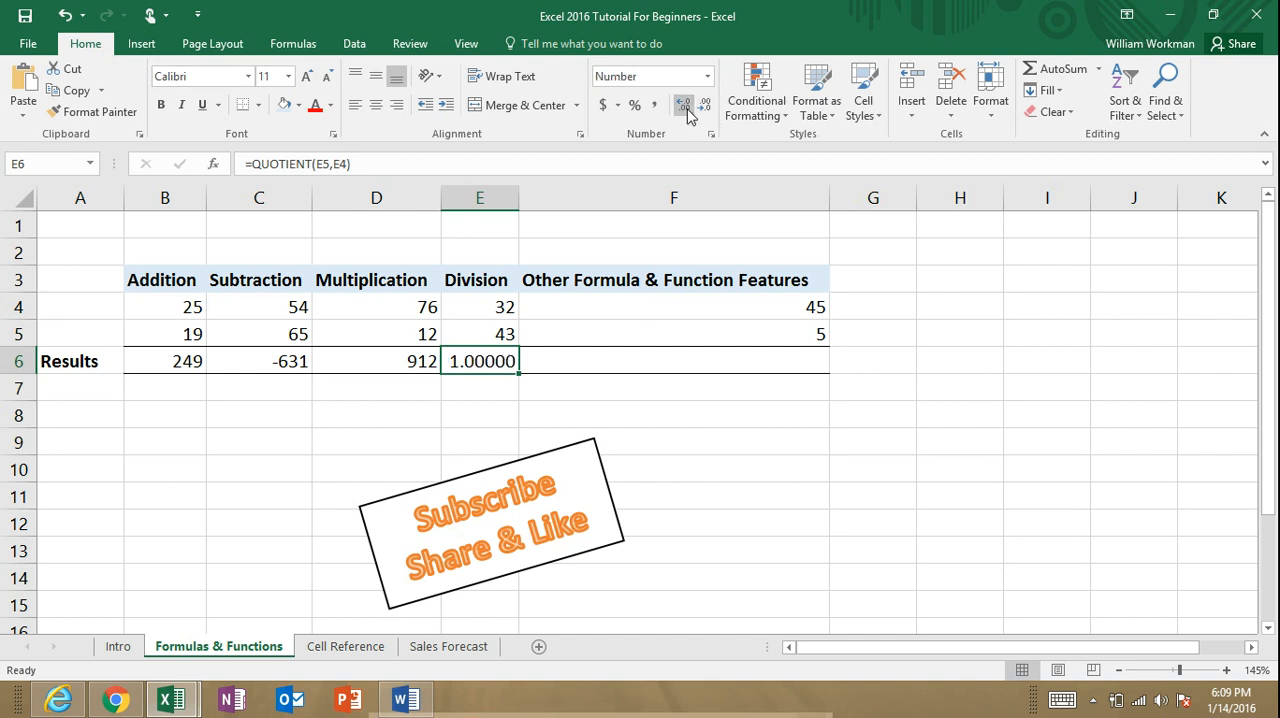
left_click(703, 110)
left_click(703, 110)
left_click(703, 110)
left_click(703, 110)
left_click(703, 110)
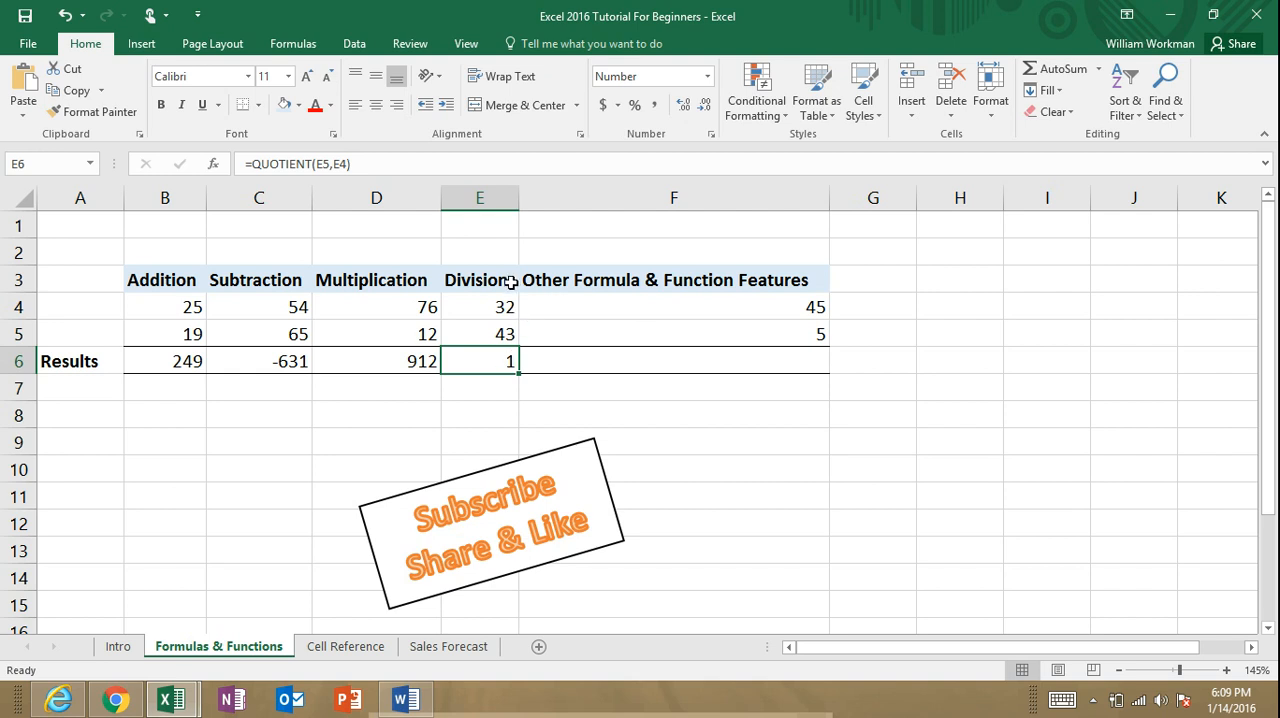
Step: Enter =average(B4:F5) in F6 to average all values from Addition through Other Formula & Function Features
left_click(746, 363)
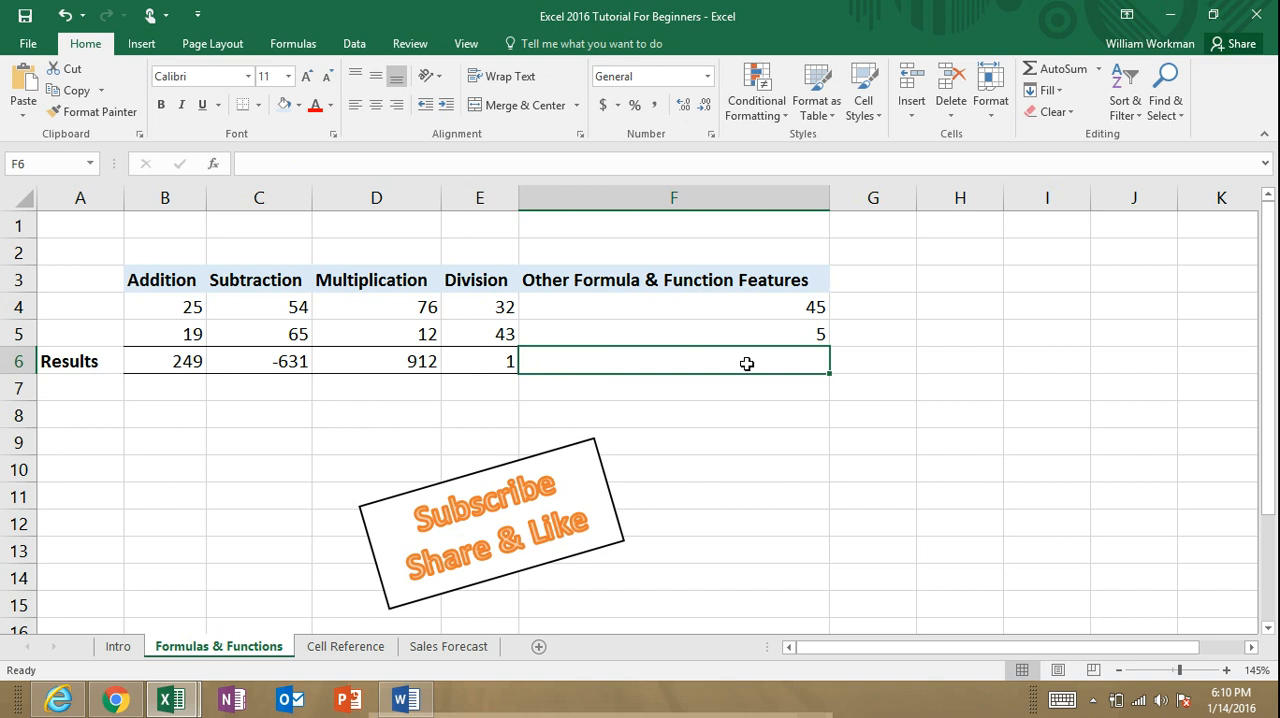
type("=")
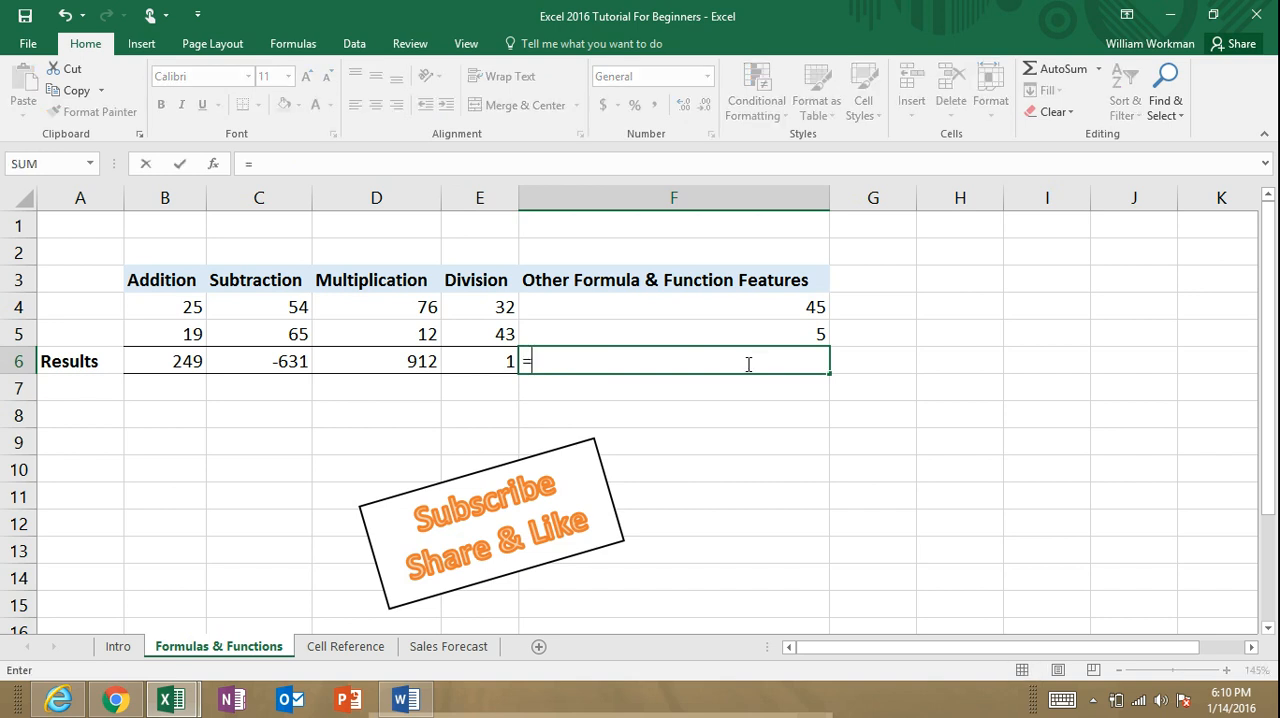
type("average(")
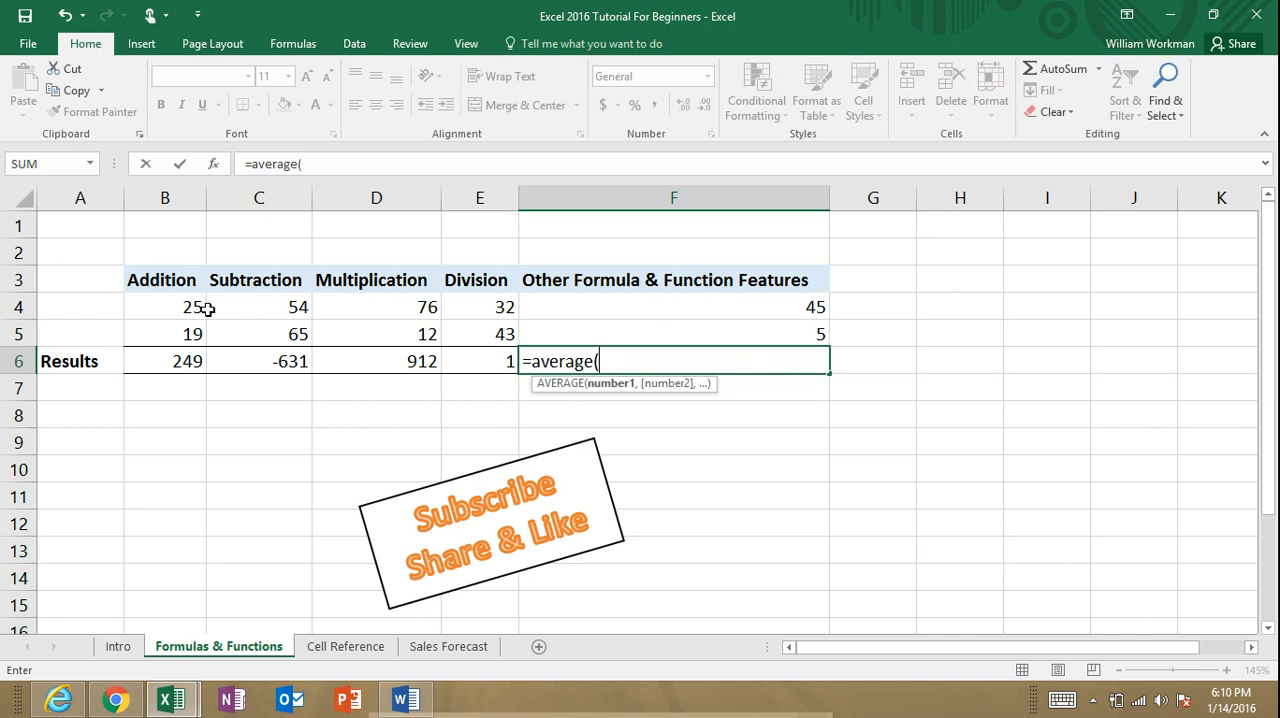
left_click_drag(189, 307, 685, 328)
type(")")
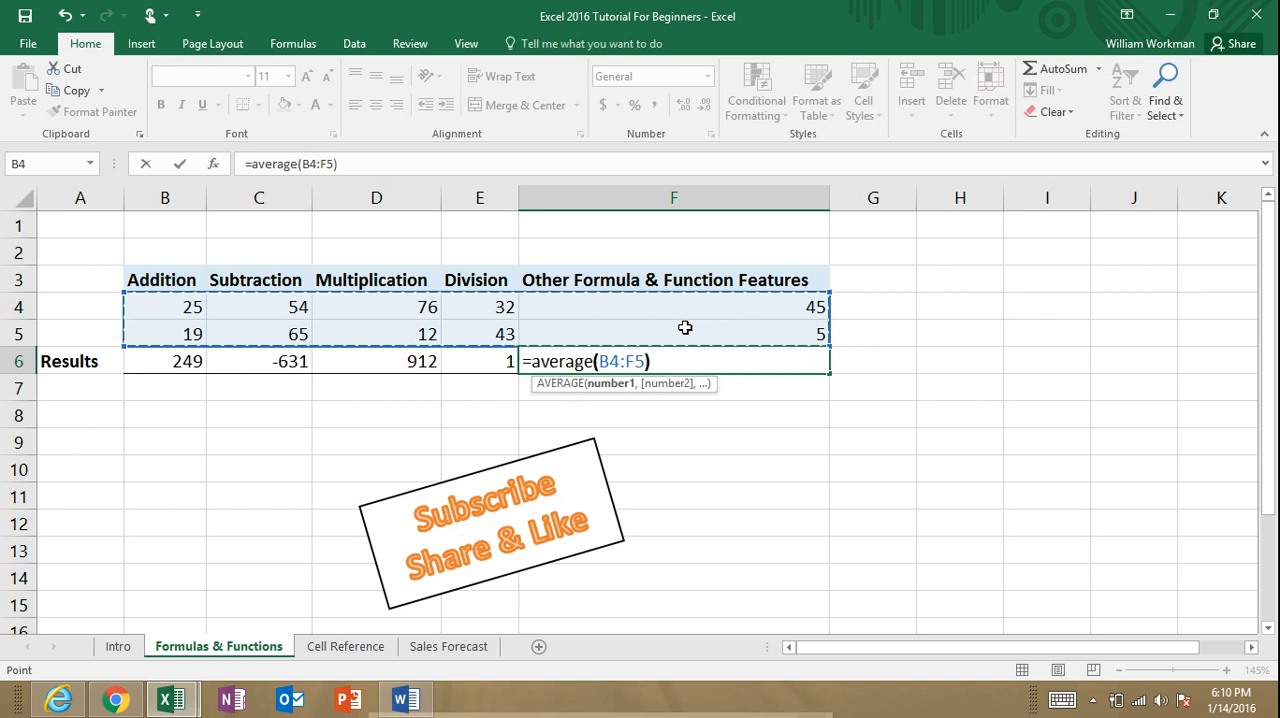
key("Return")
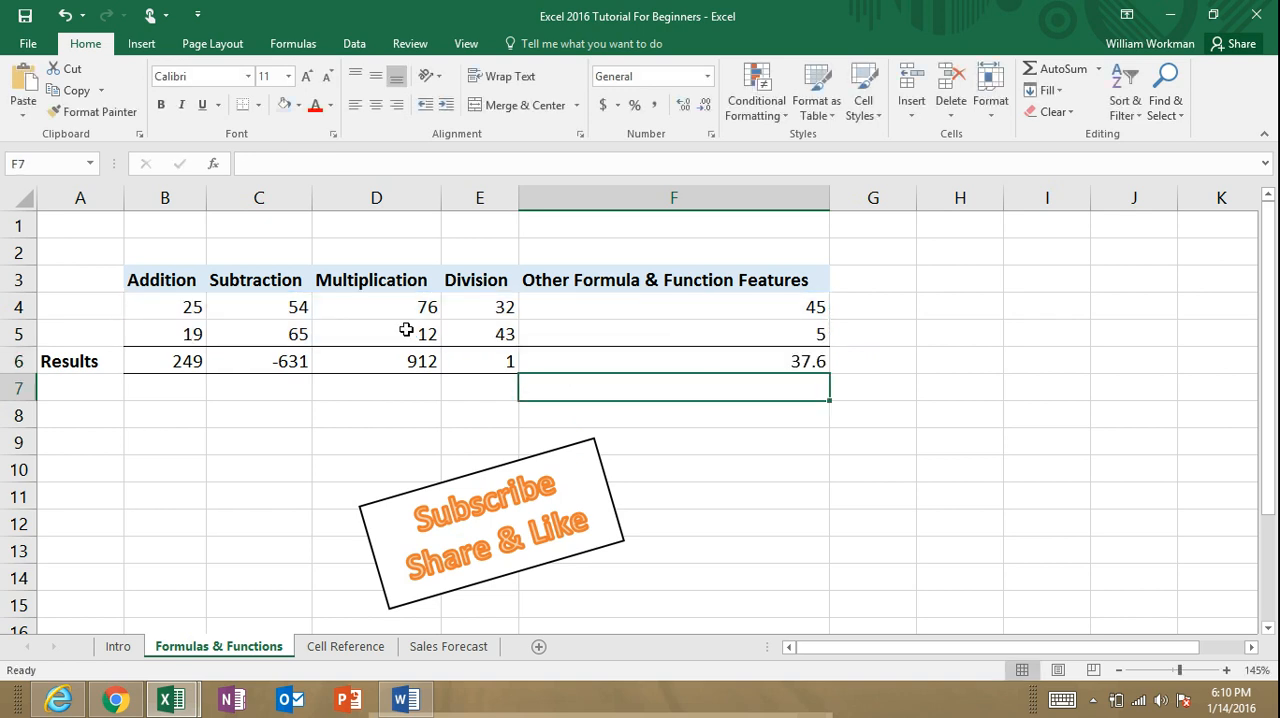
Step: Replace the formula in F6 with =SQRT(F4) to take the square root of the value in F4
left_click(729, 363)
type("=sq")
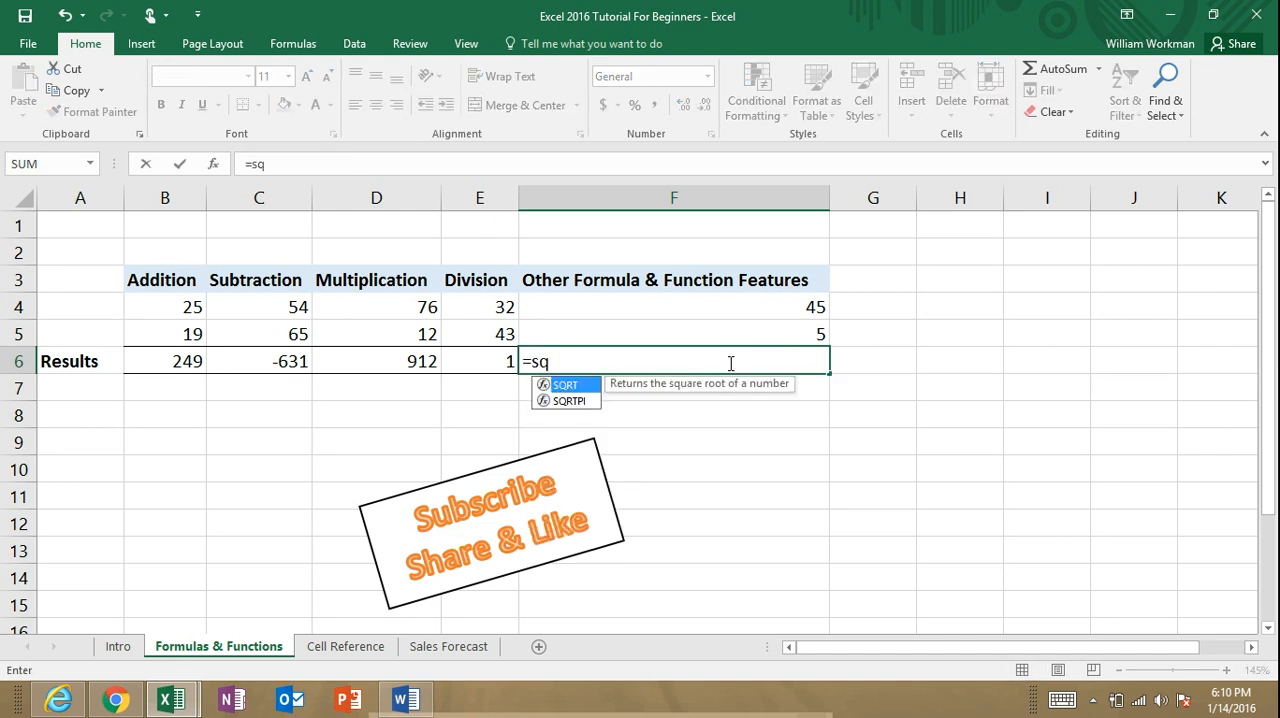
double_click(572, 390)
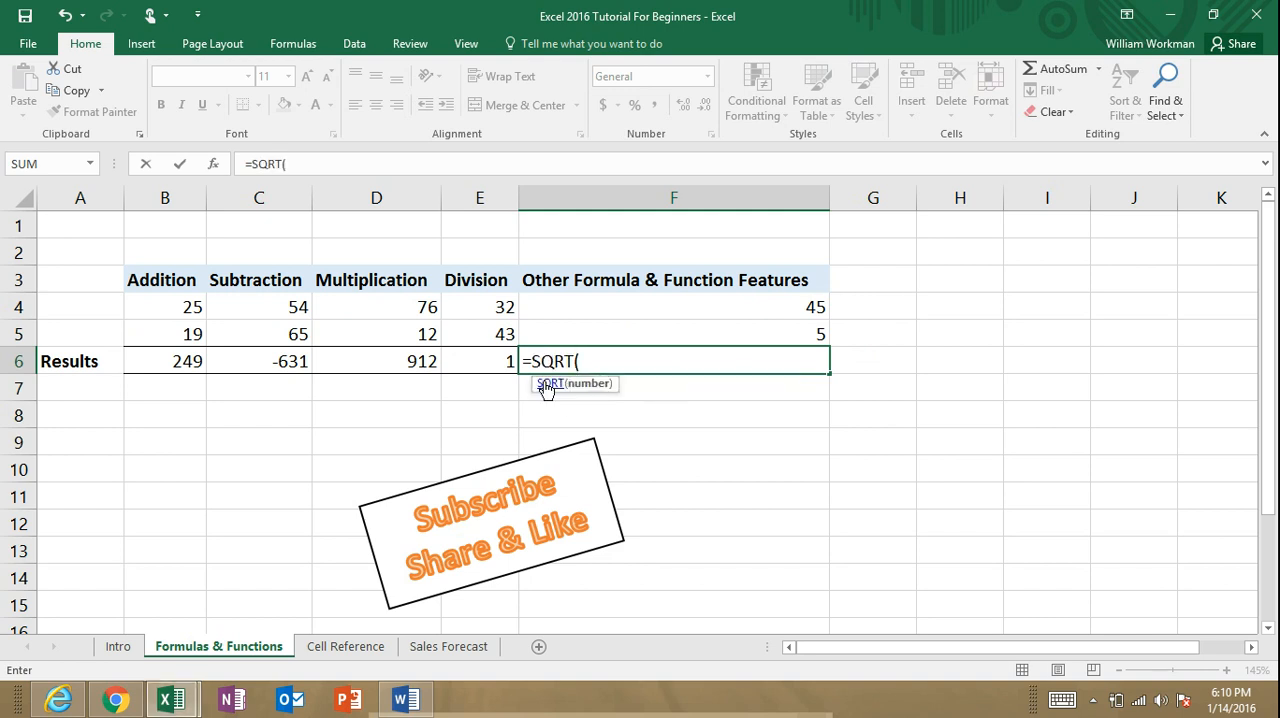
left_click(752, 320)
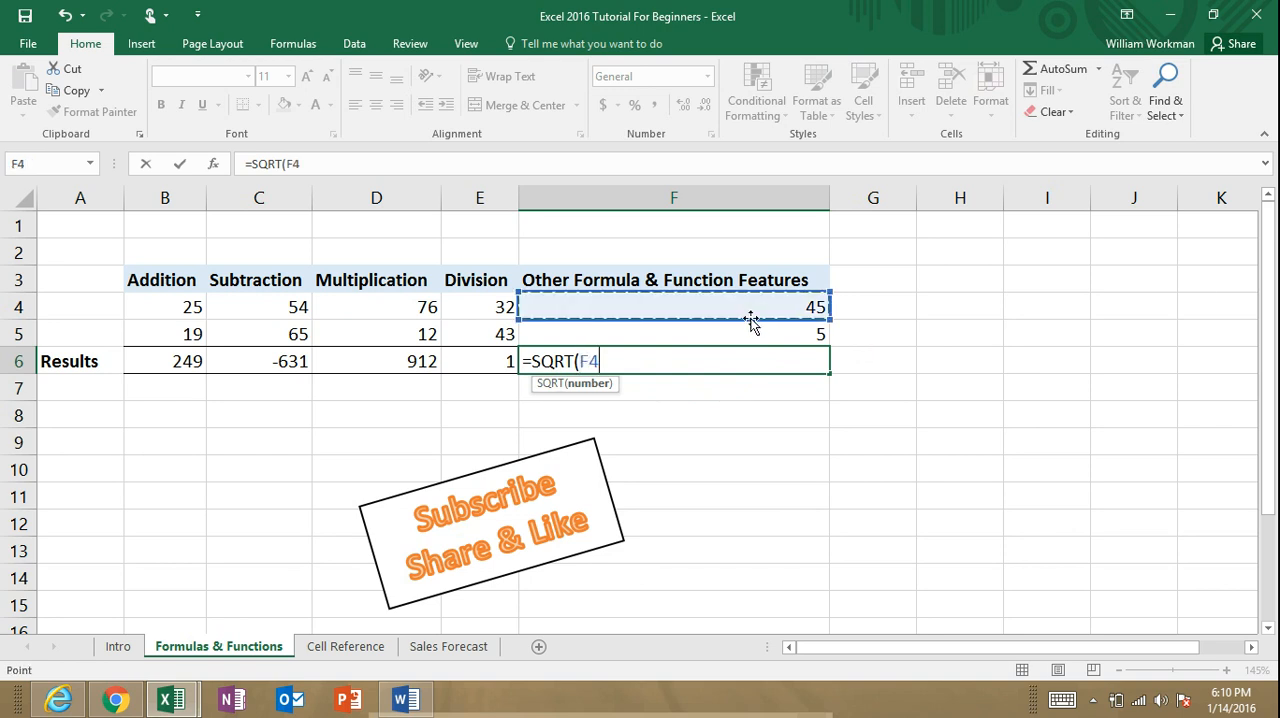
type(")")
key("Return")
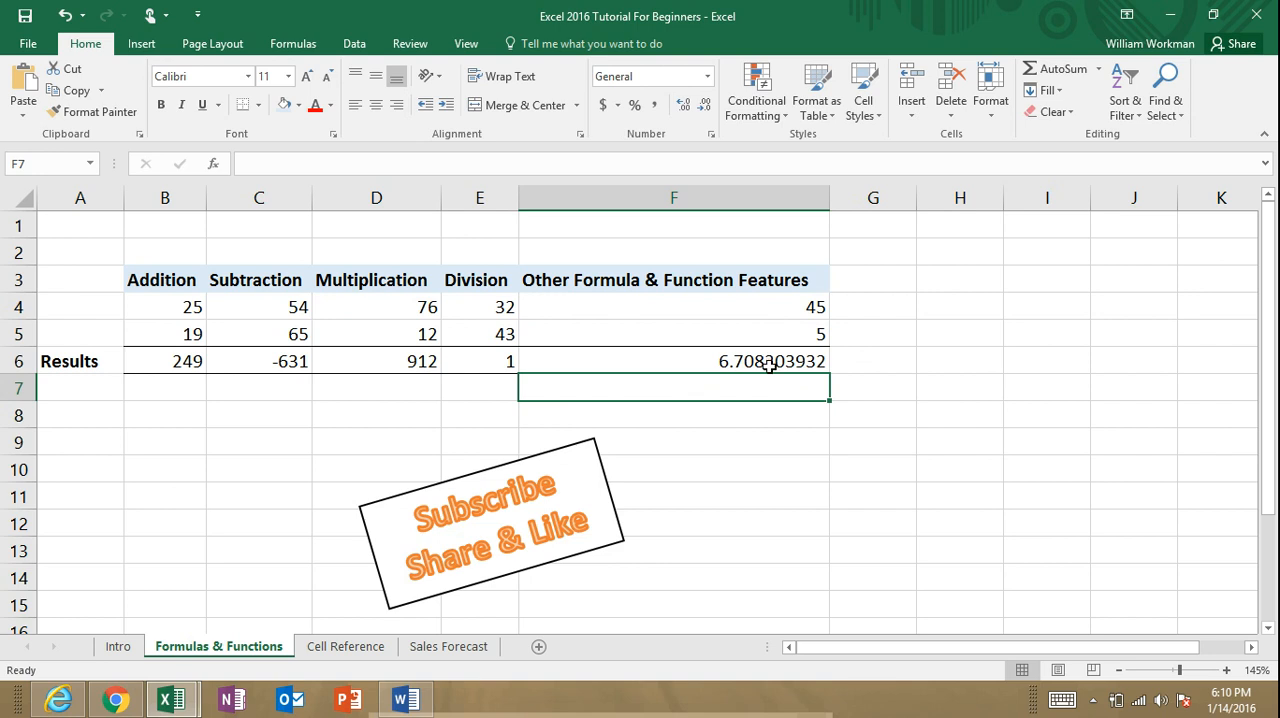
Step: Start a replacement formula in F6 that adds the sum of E4:E5 to the product of F4:F5, =sum(E4:E5)+product(F4:F5)
left_click(768, 367)
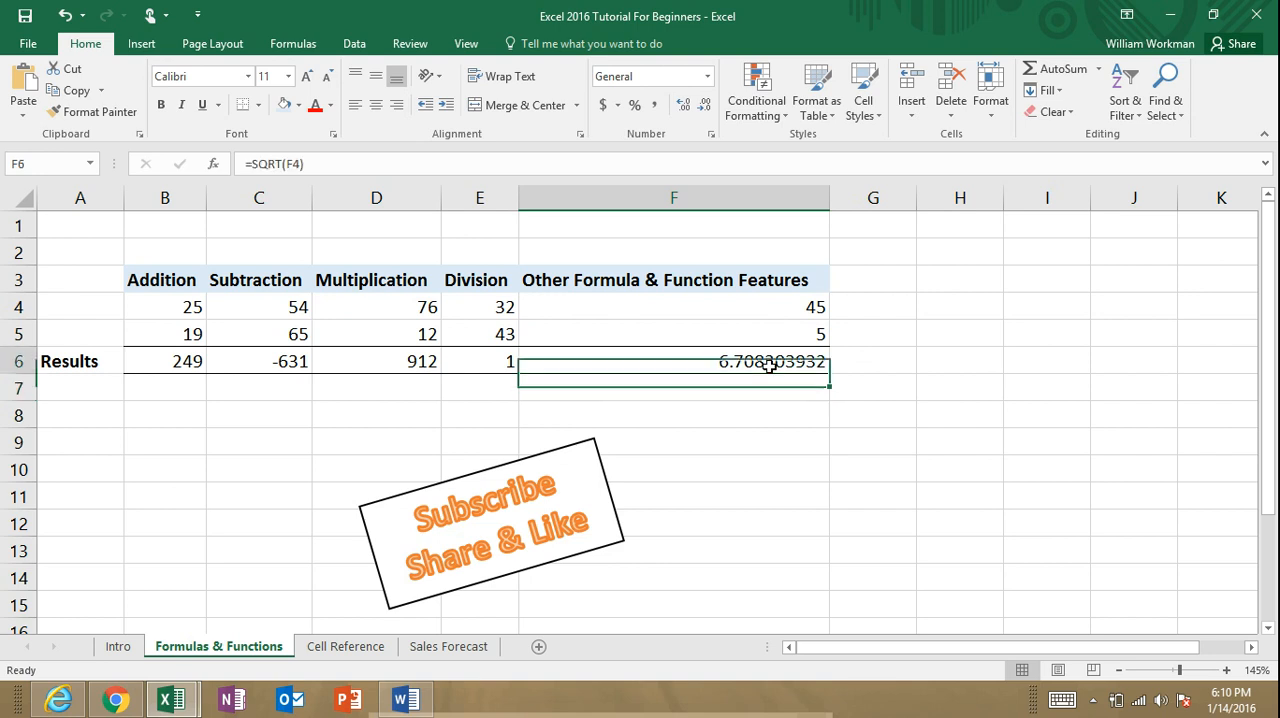
type("=")
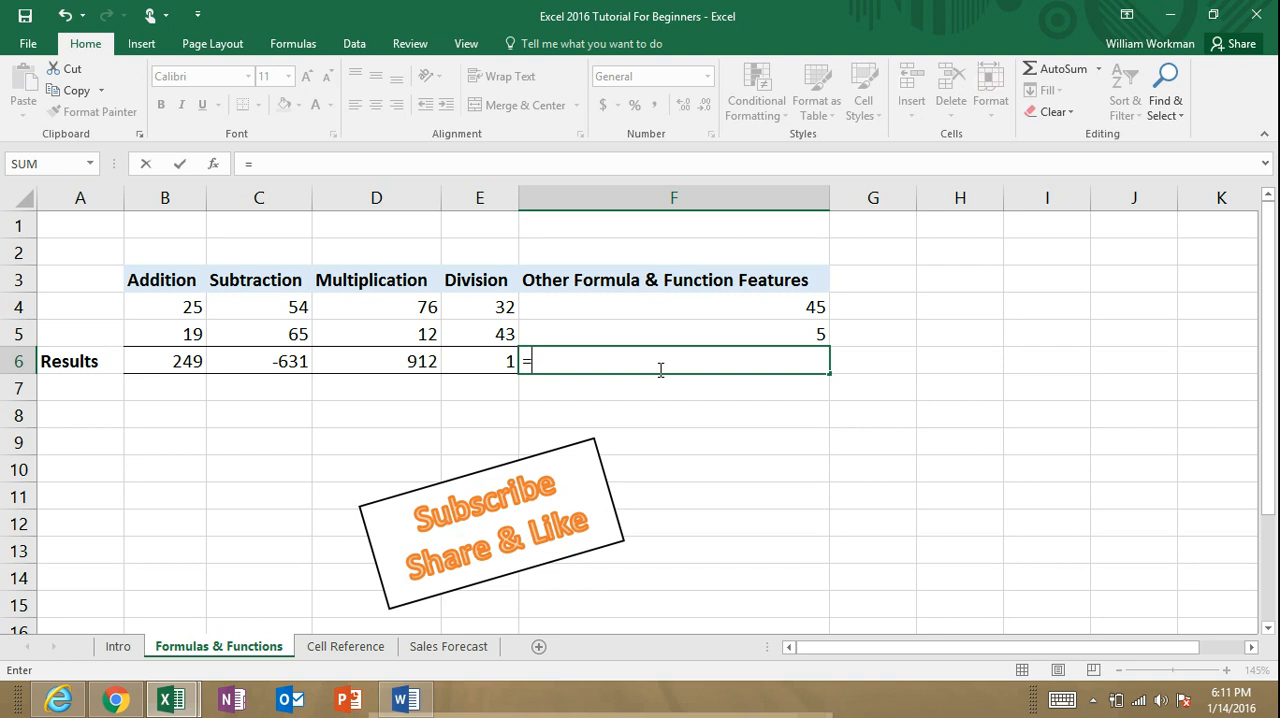
type("sum(")
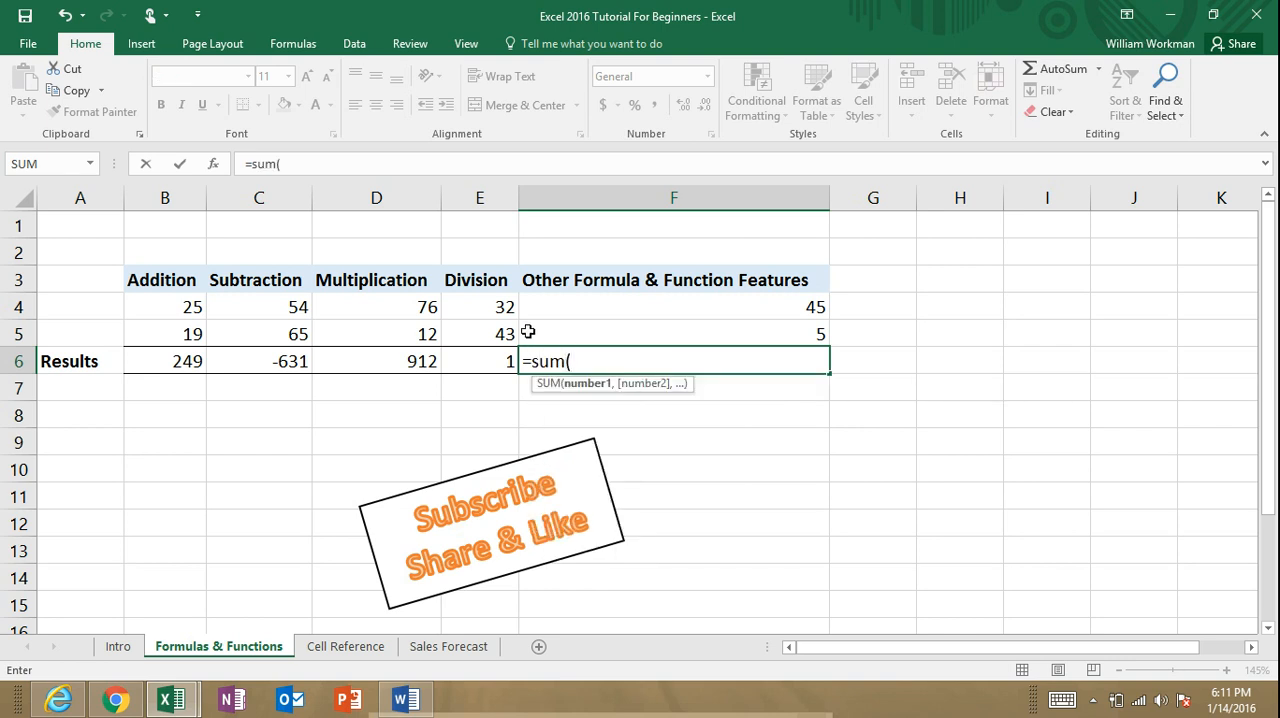
left_click_drag(500, 307, 503, 331)
type(")+")
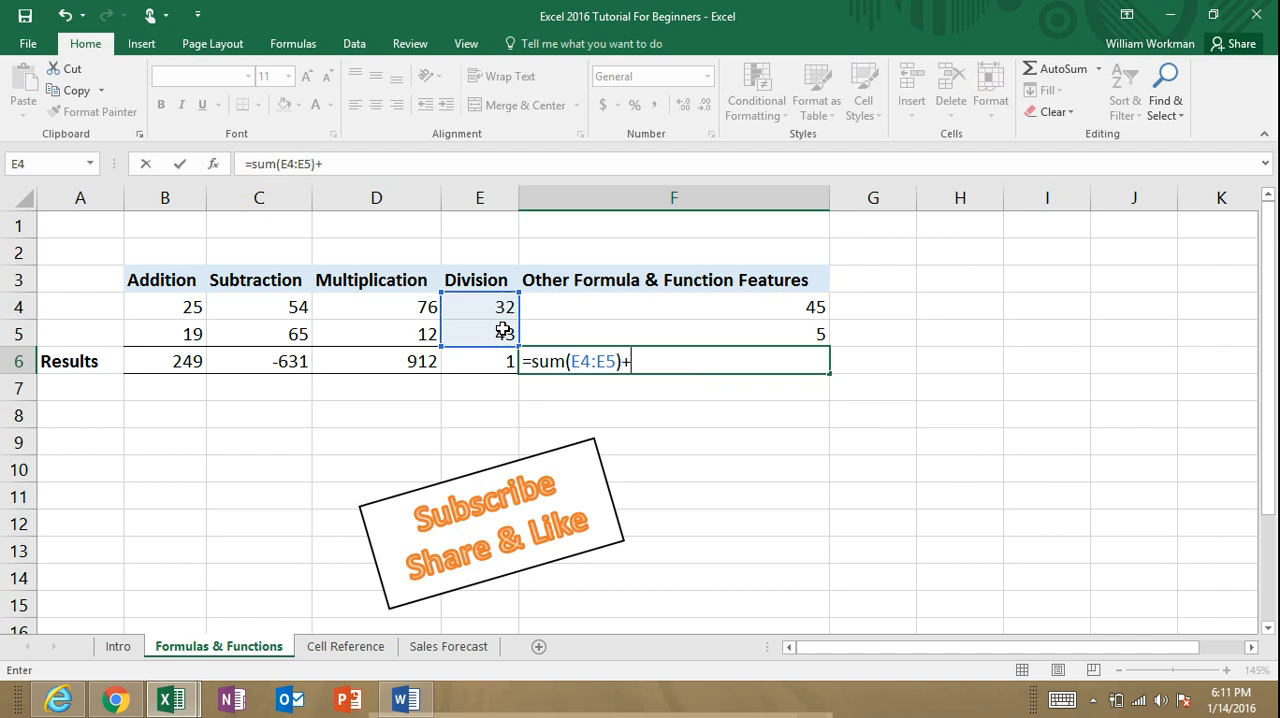
type("prod")
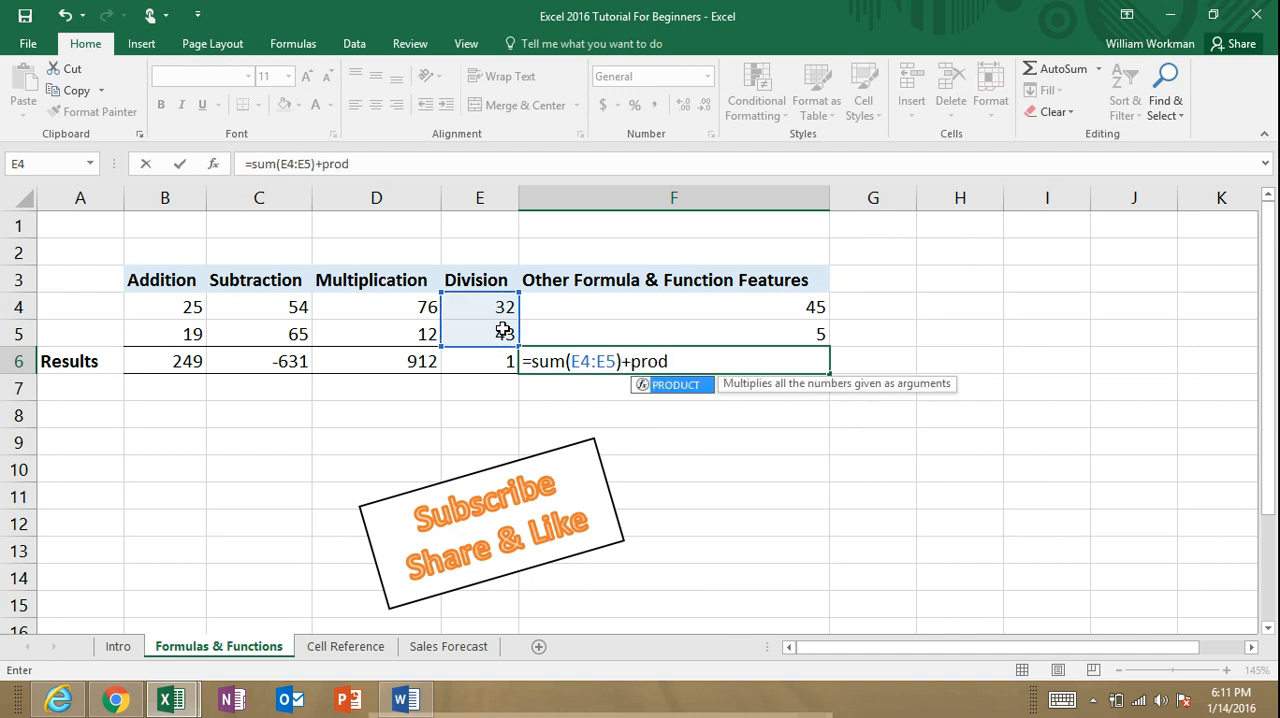
type("uct(")
left_click_drag(663, 302, 637, 330)
type(")")
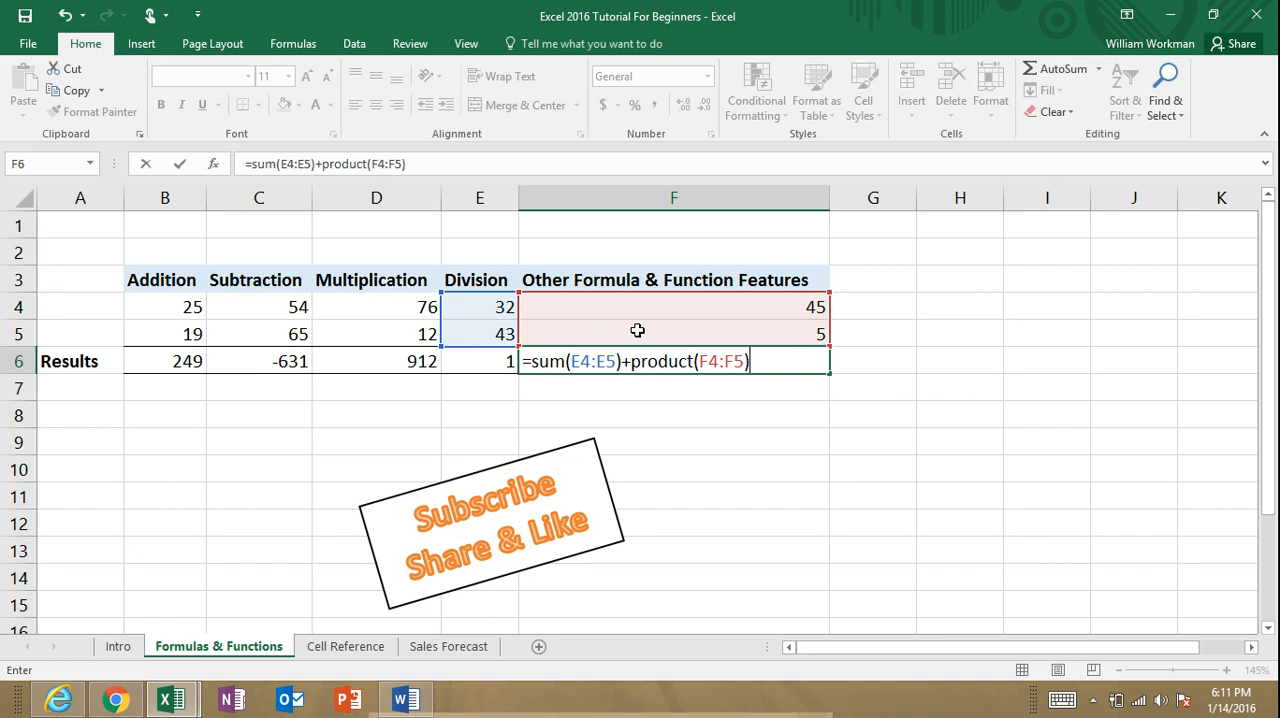
Step: Extend the F6 formula by multiplying the product term by (20+35), and enter it
type("*(20+35)")
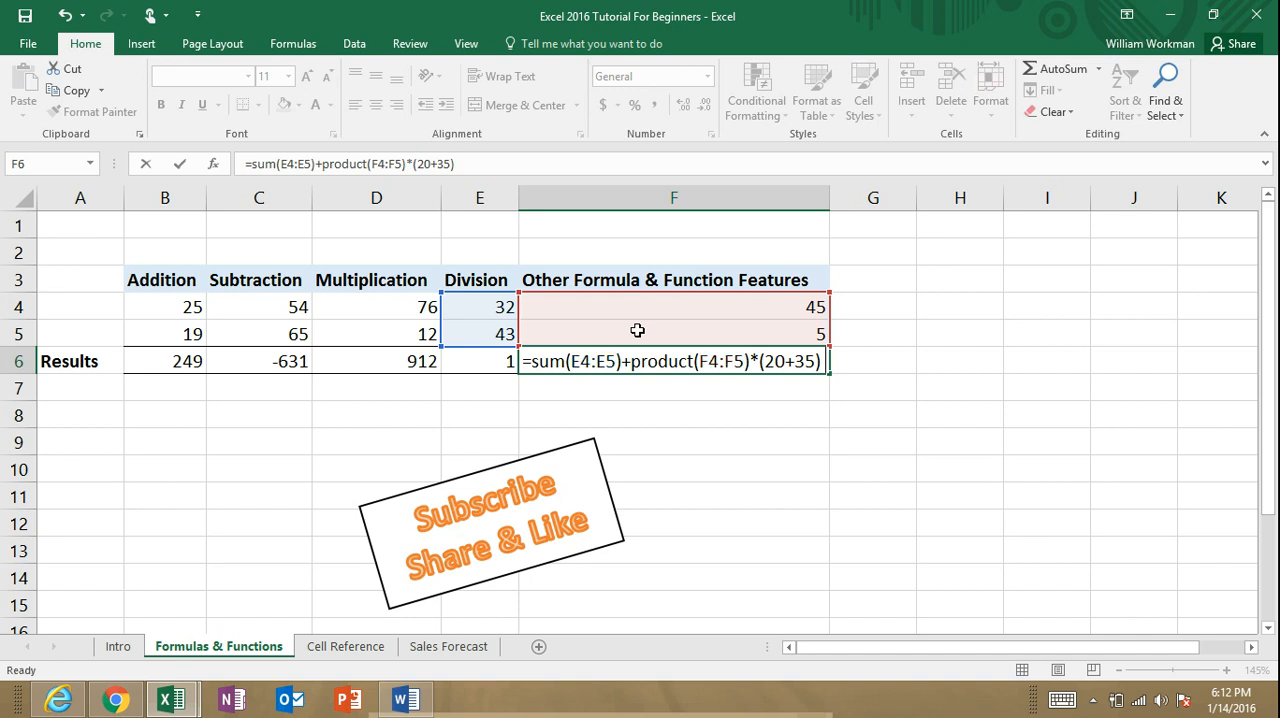
key("Return")
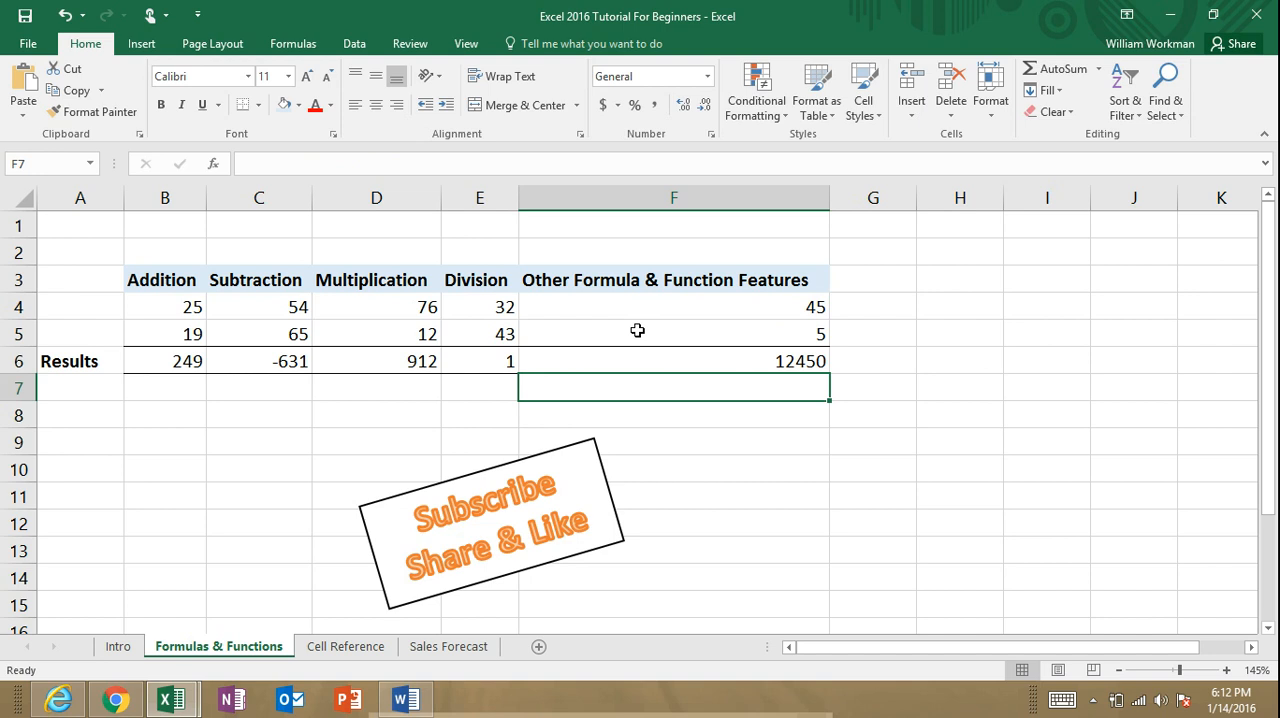
Step: Begin a nested formula in F6 with =sum(product(F4:F5)+, replacing the existing formula
left_click(651, 354)
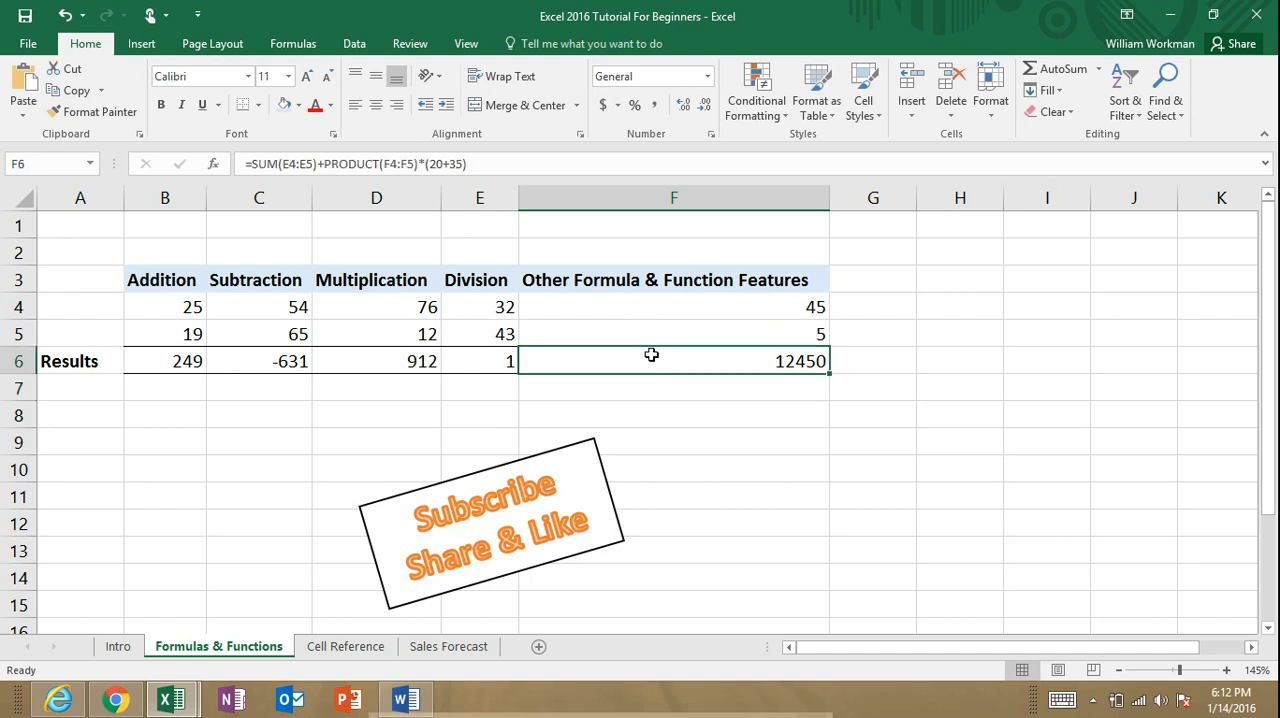
type("=")
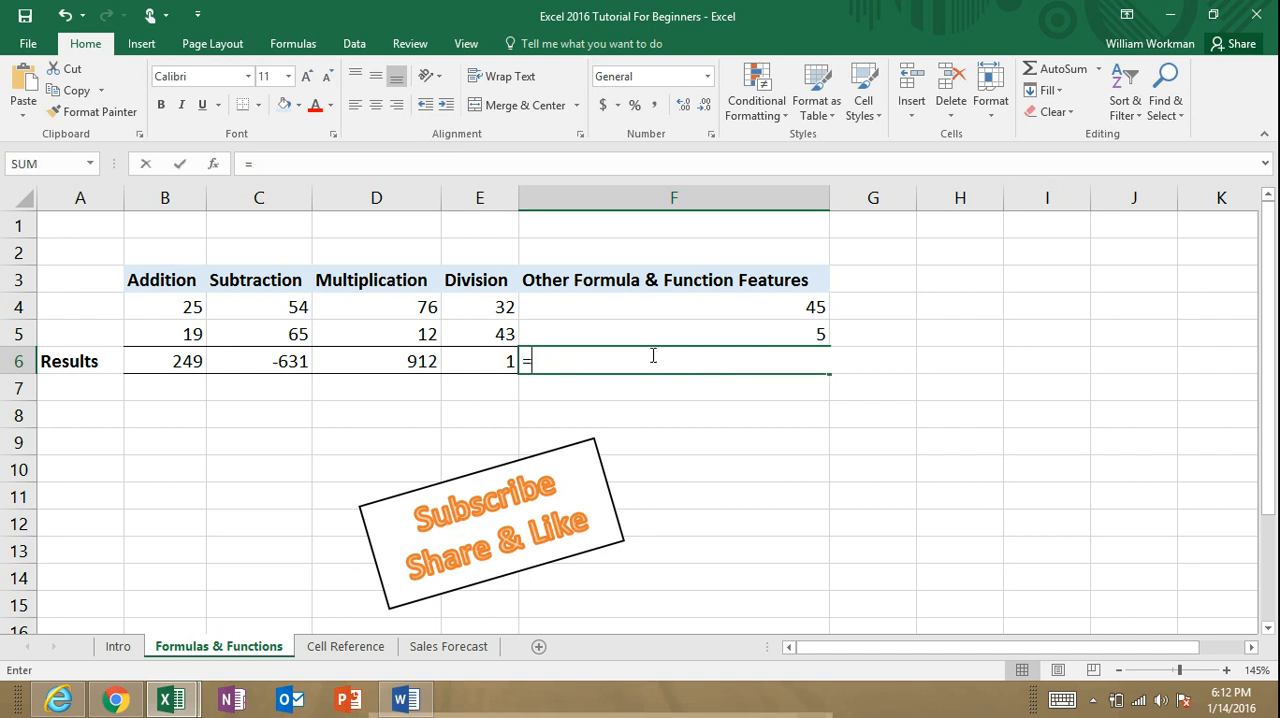
type("sum")
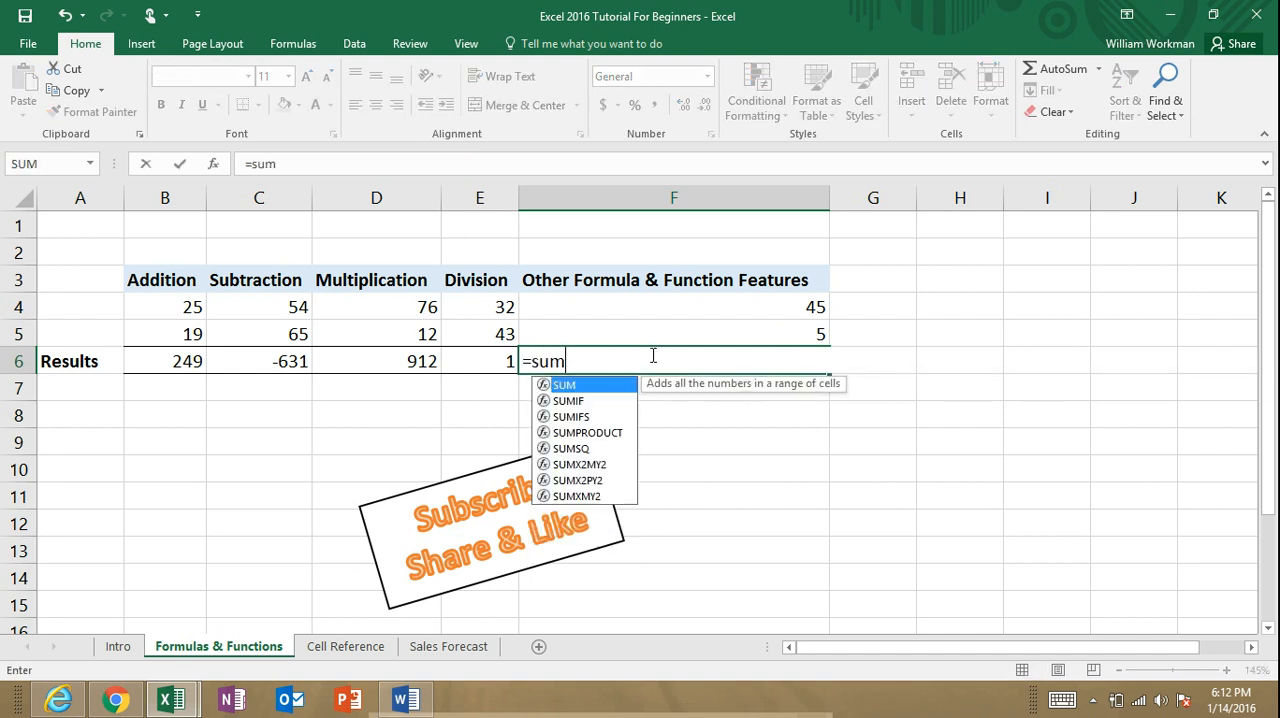
type("(")
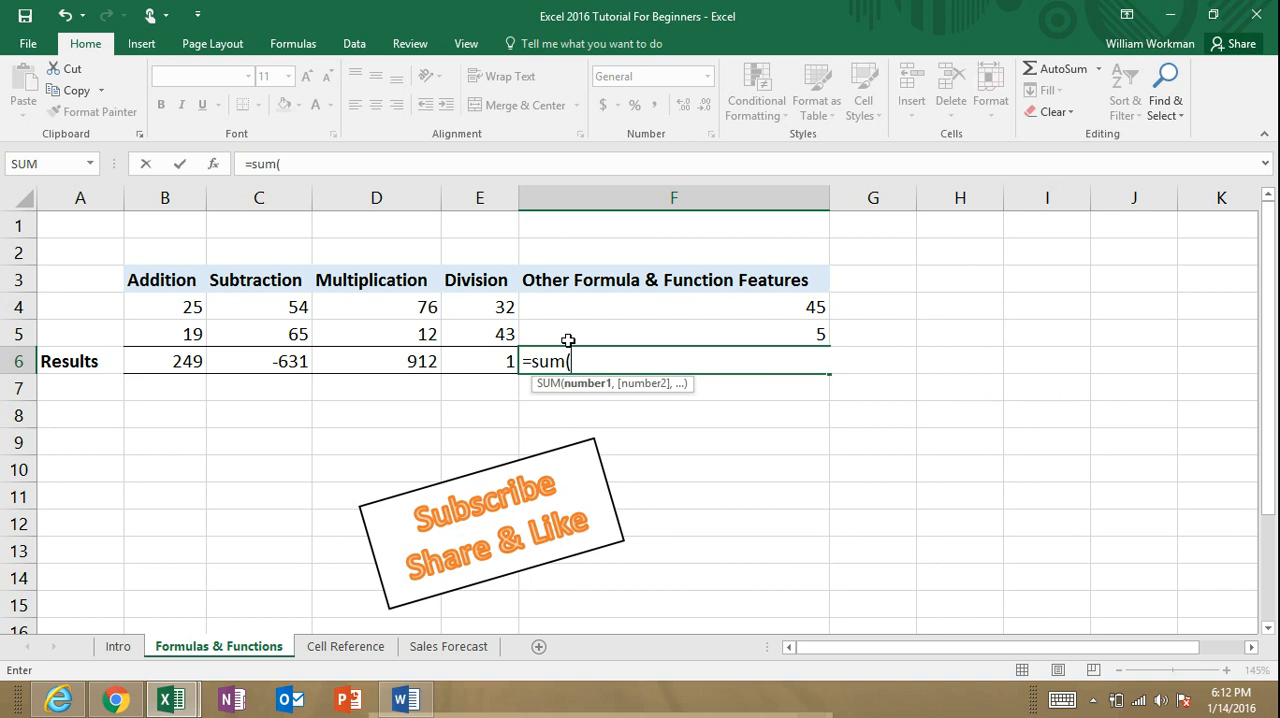
type("product(")
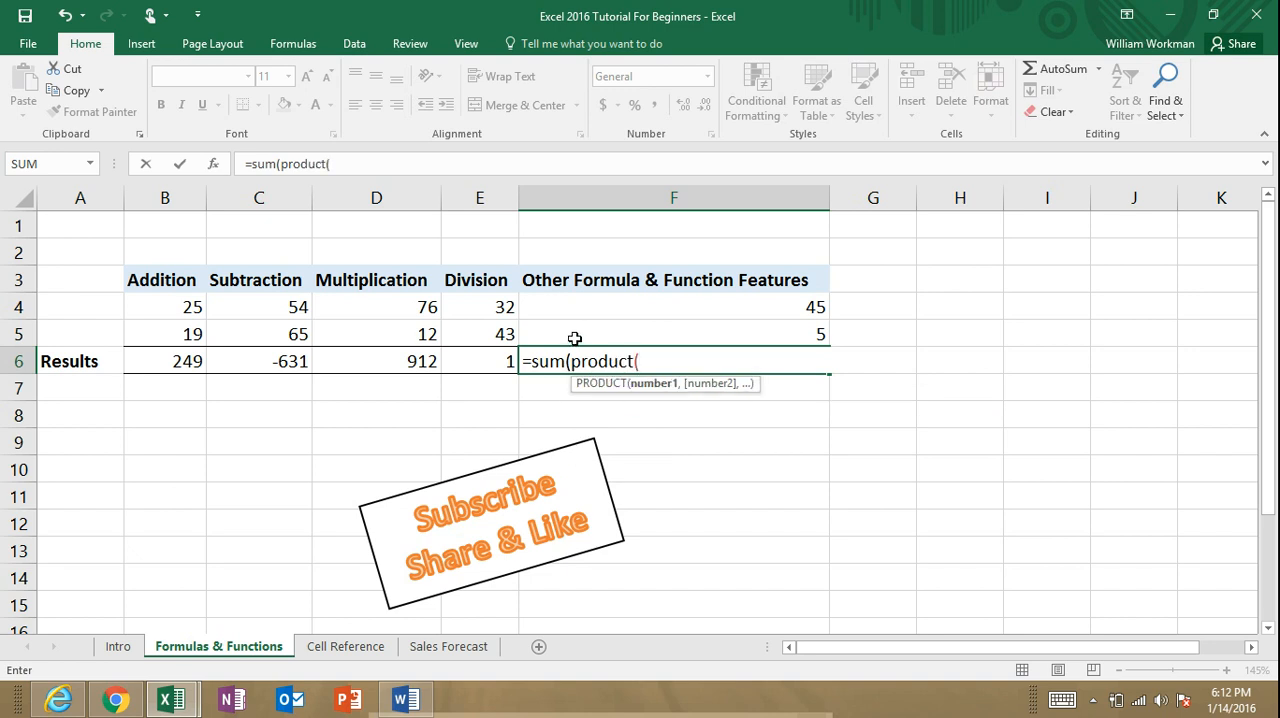
left_click_drag(590, 310, 590, 331)
type(")+")
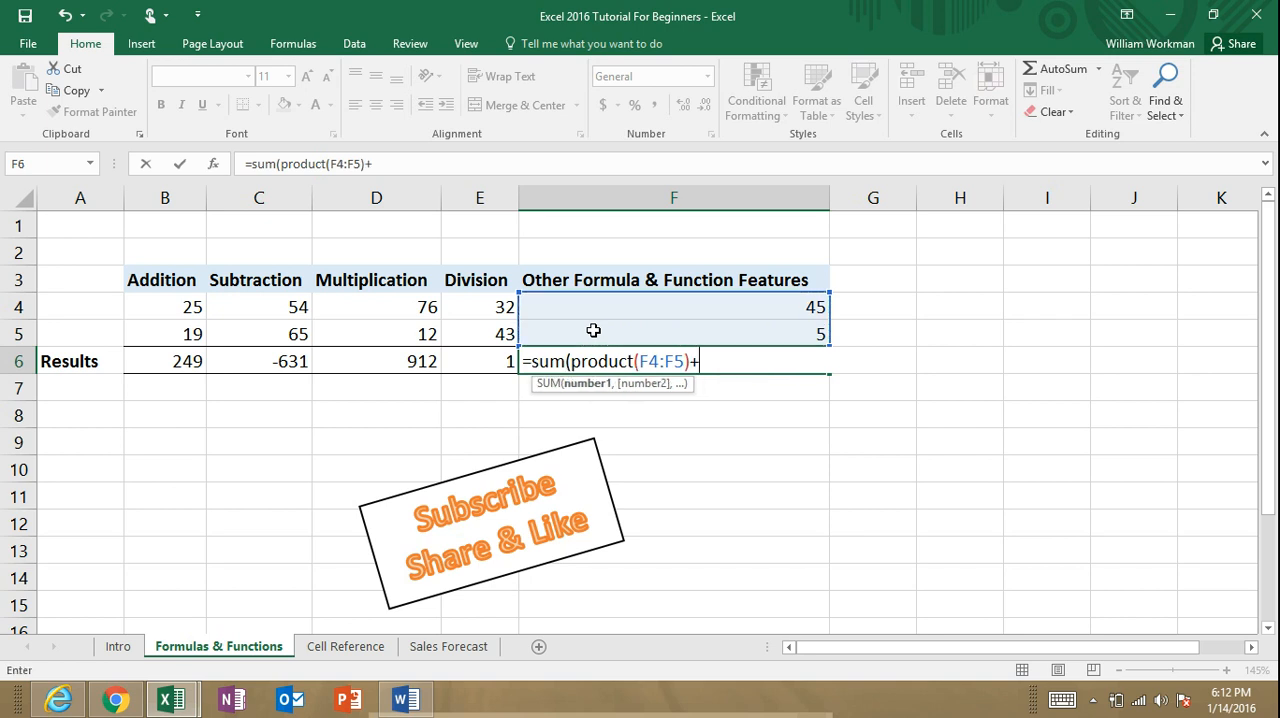
type("prod")
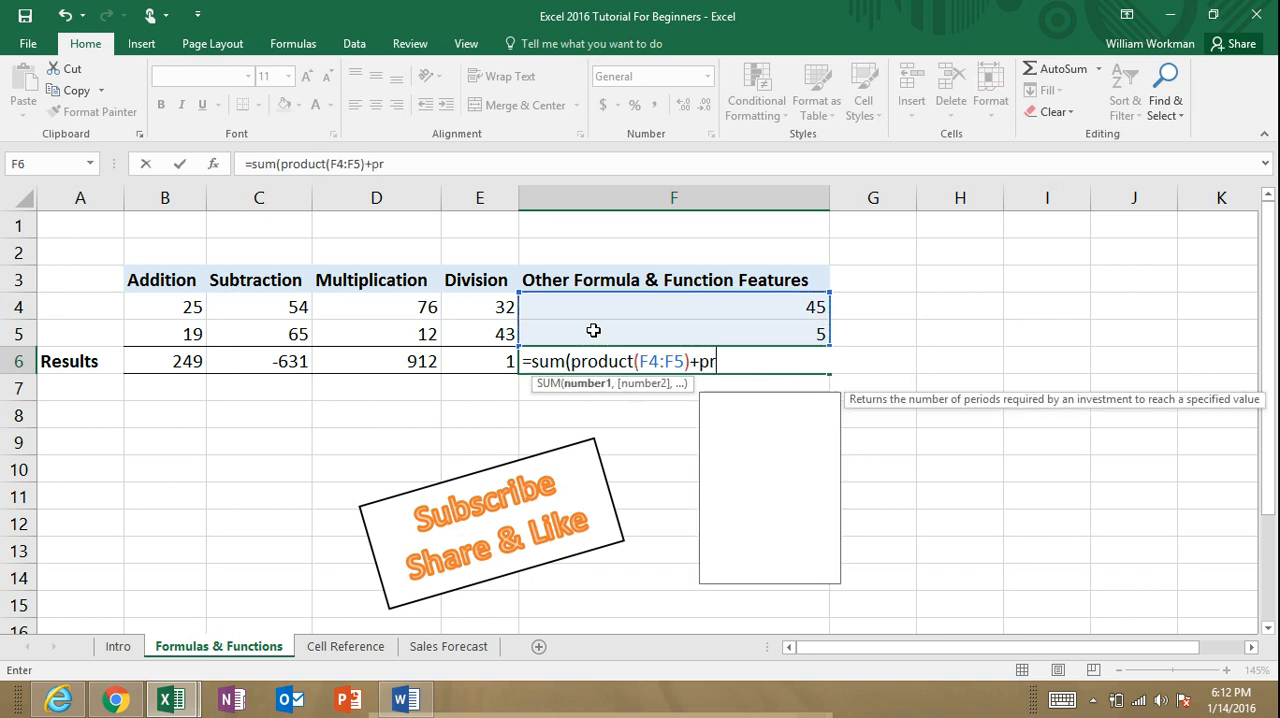
key("BackSpace")
key("BackSpace")
key("BackSpace")
key("BackSpace")
Step: Complete the nested SUM formula in F6 with QUOTIENT(E4,E5) as the added term, close both parentheses and enter it
type("quot")
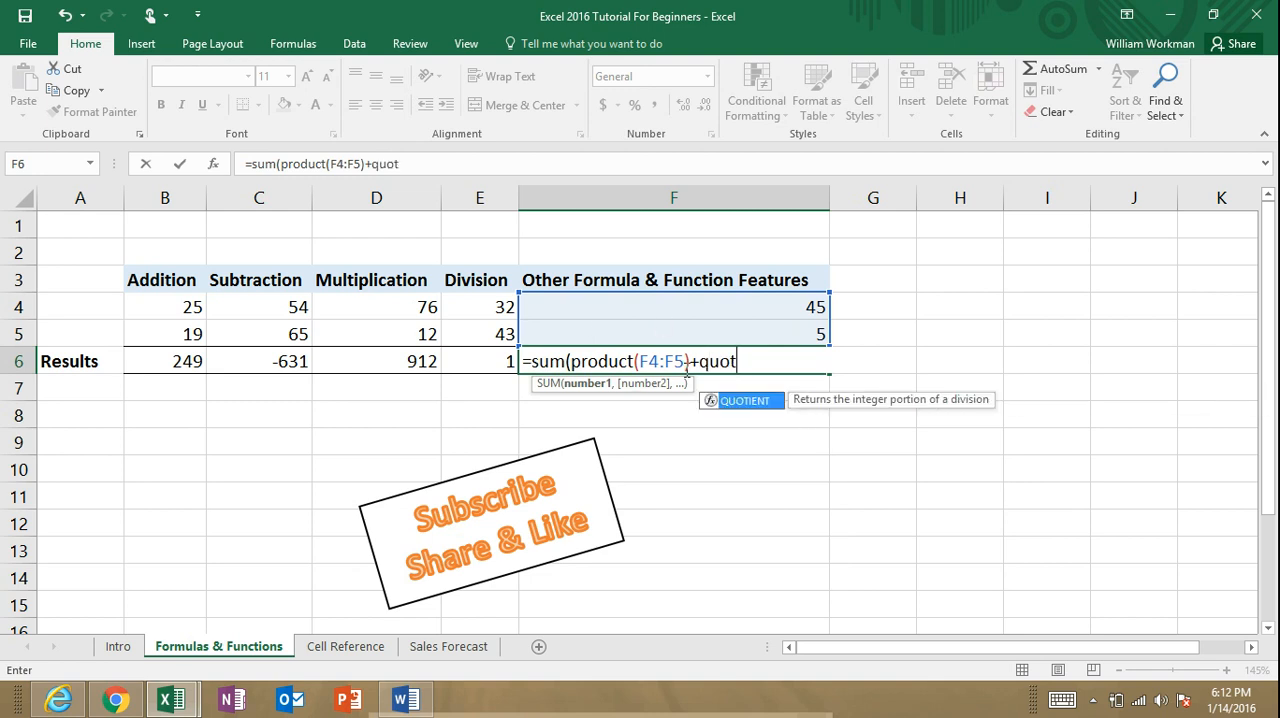
key("Tab")
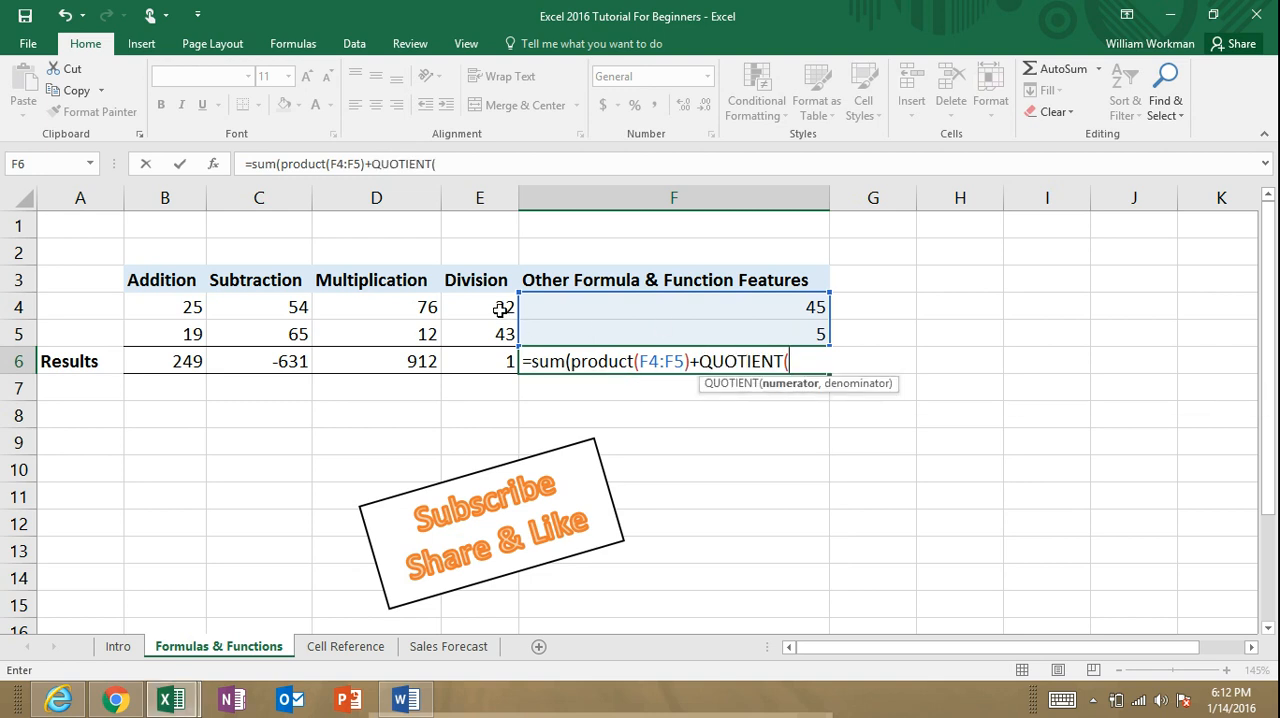
left_click(500, 308)
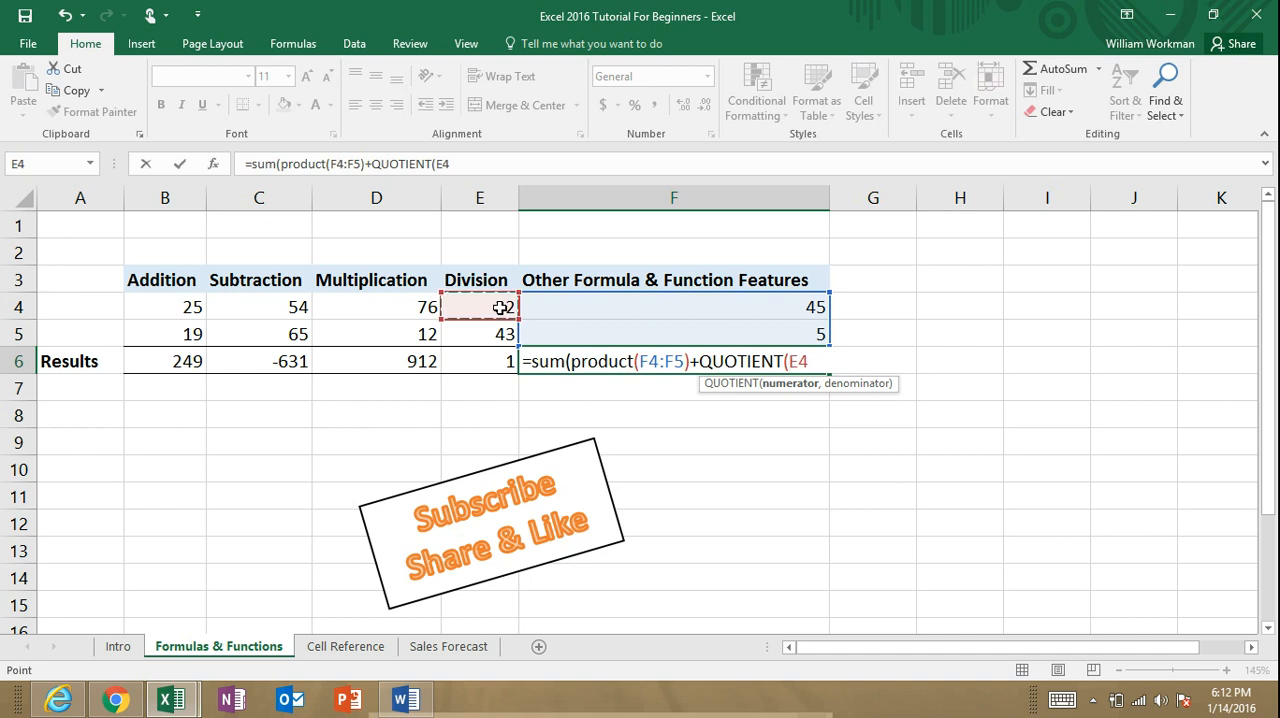
type(",")
left_click(504, 334)
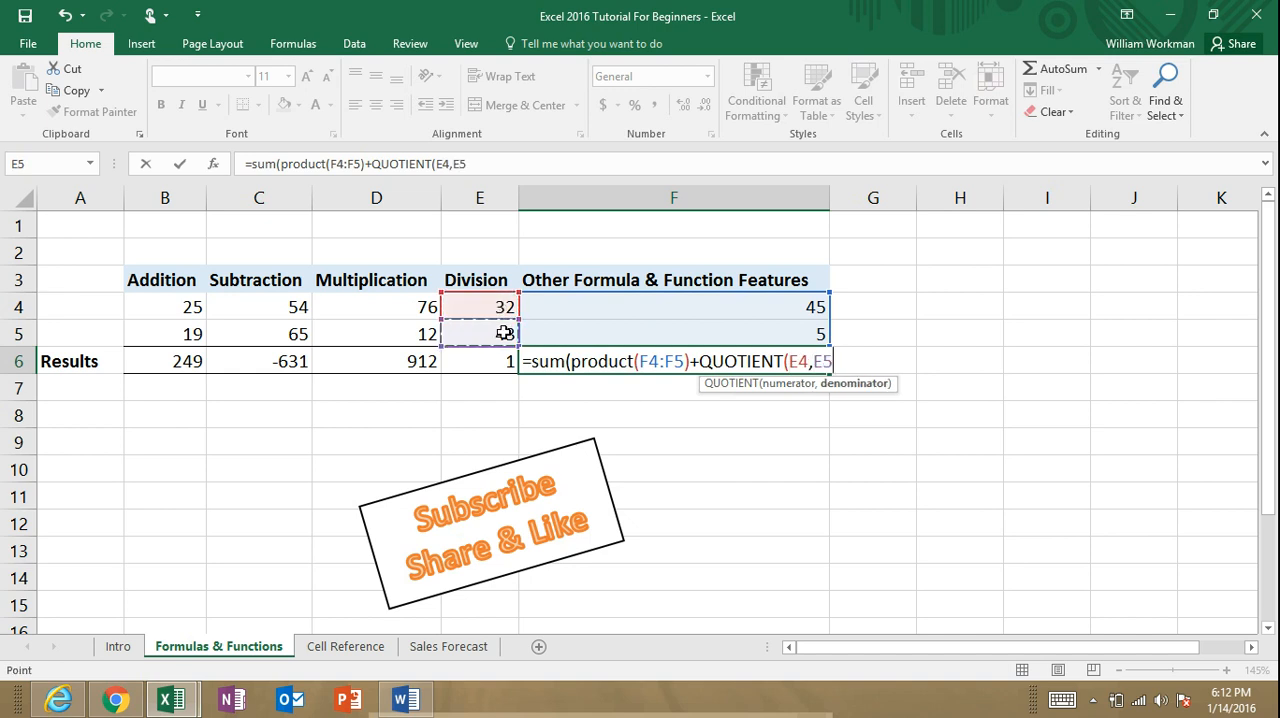
type(")")
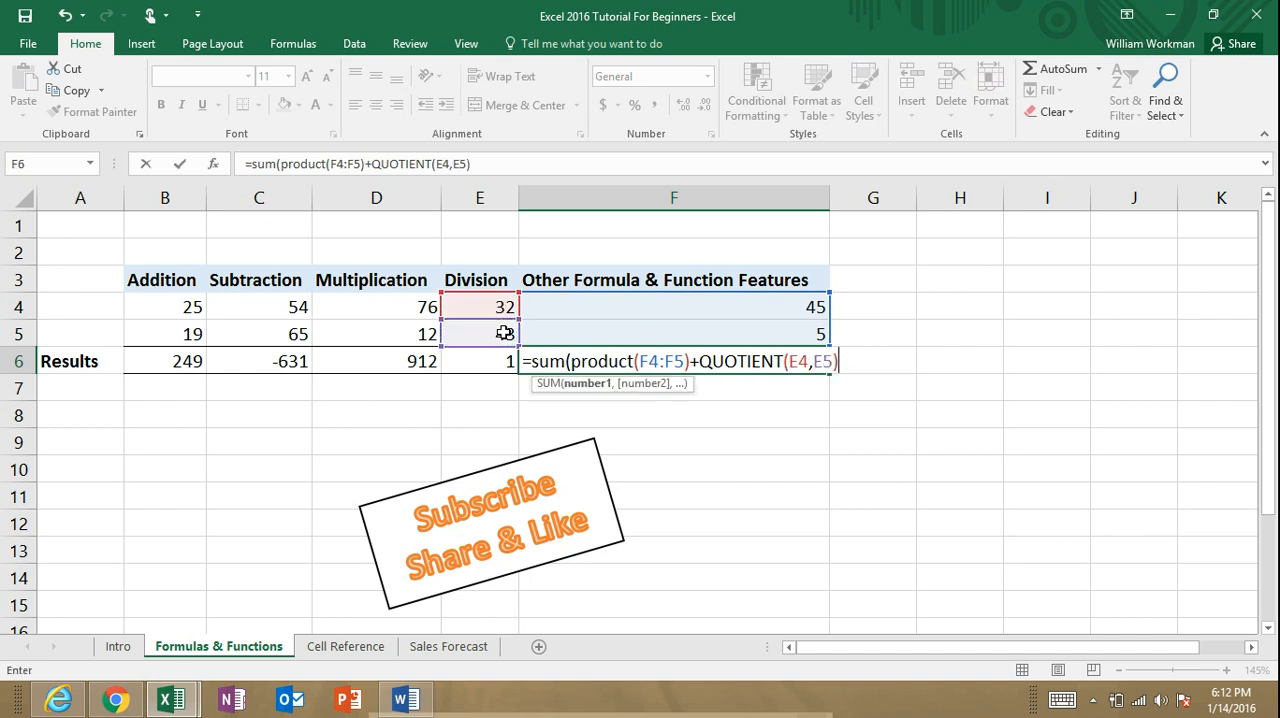
type(")")
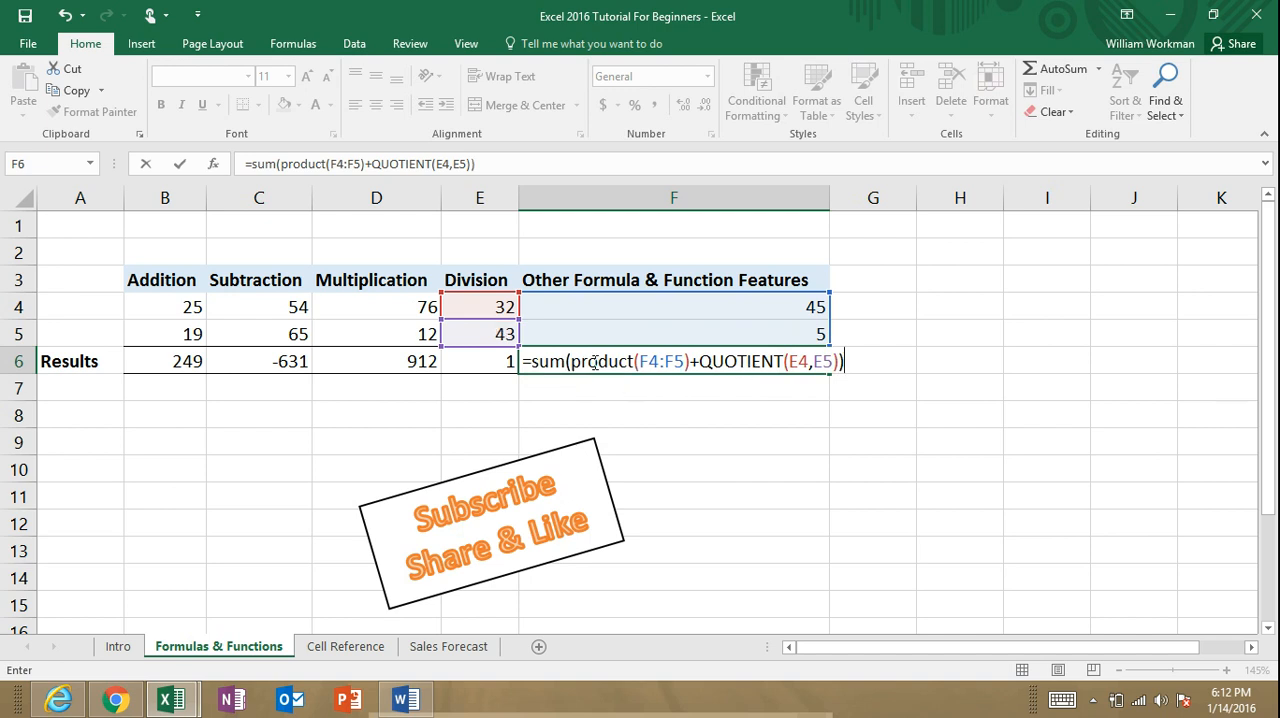
left_click_drag(569, 362, 793, 361)
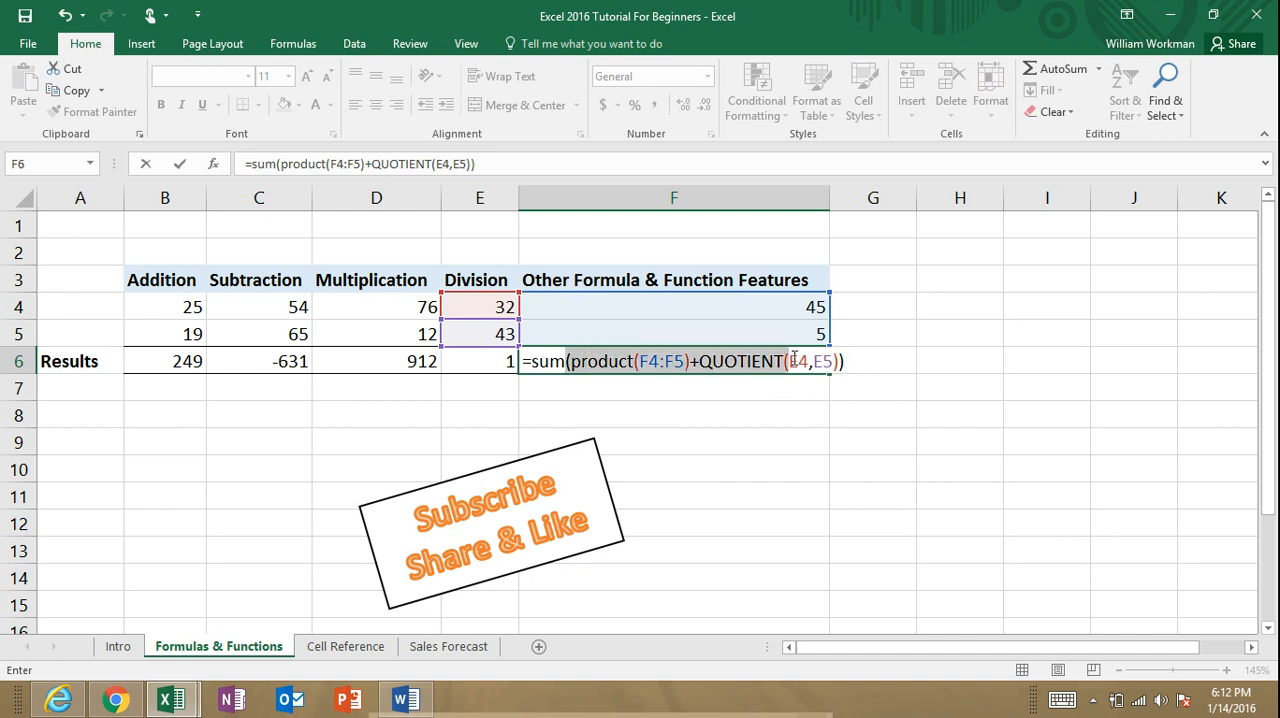
left_click(760, 362)
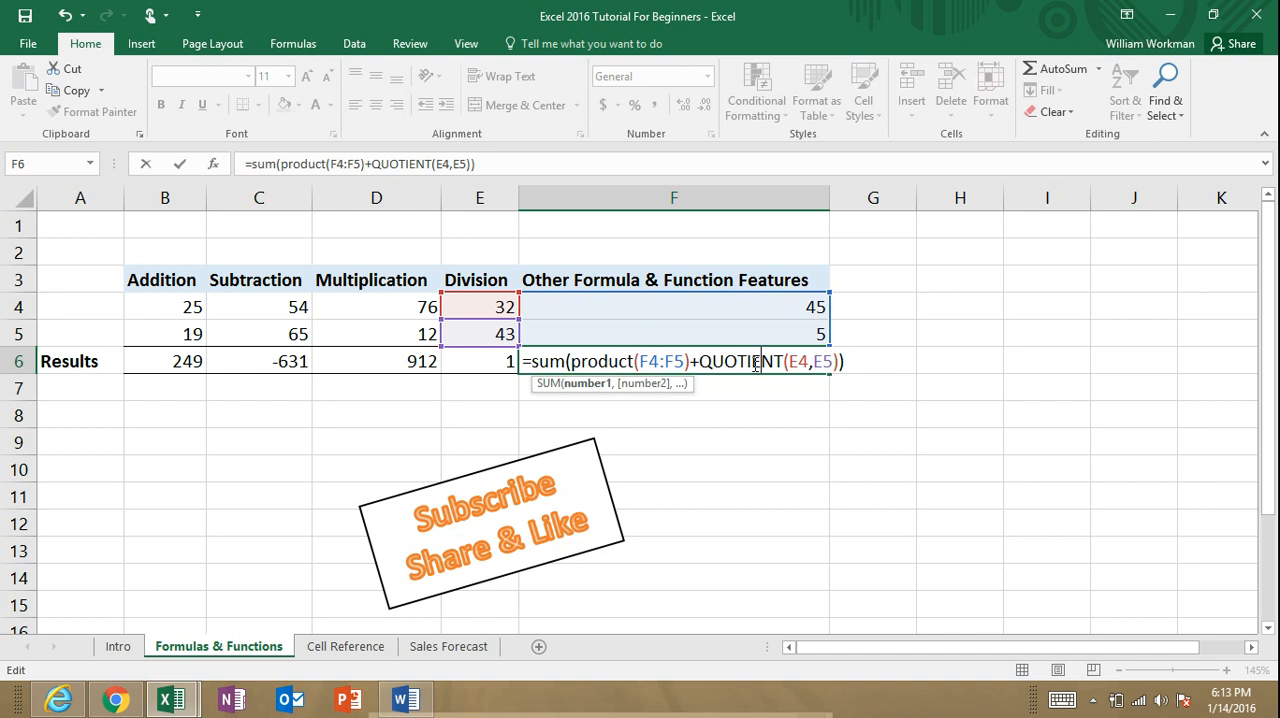
key("Return")
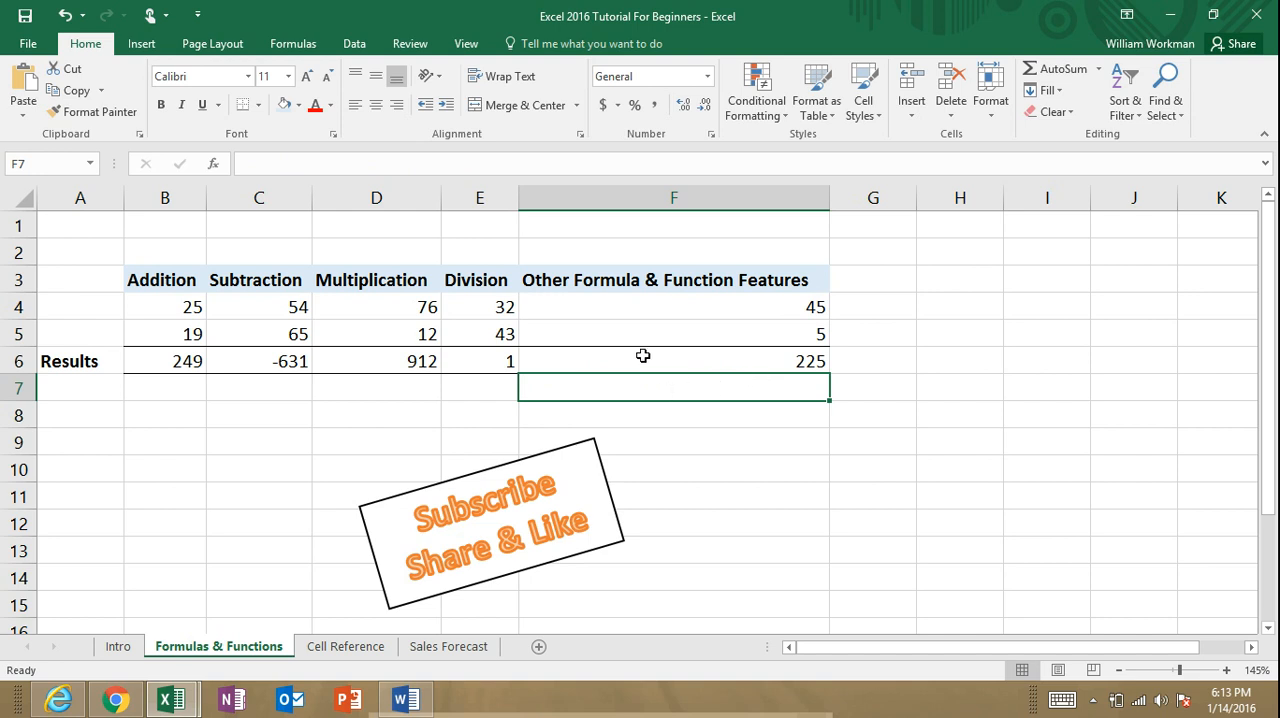
Step: Show the formulas in all cells, review the Results row across to column F, and switch back to showing values
left_click(302, 49)
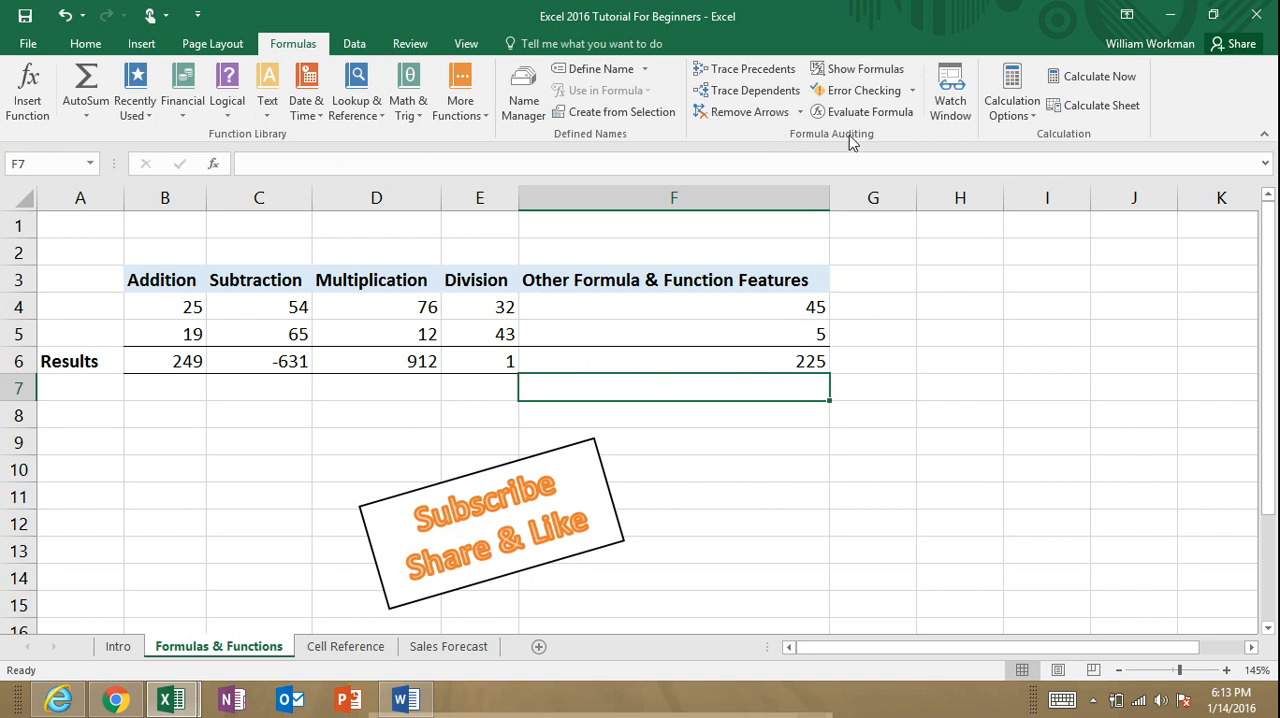
left_click(866, 72)
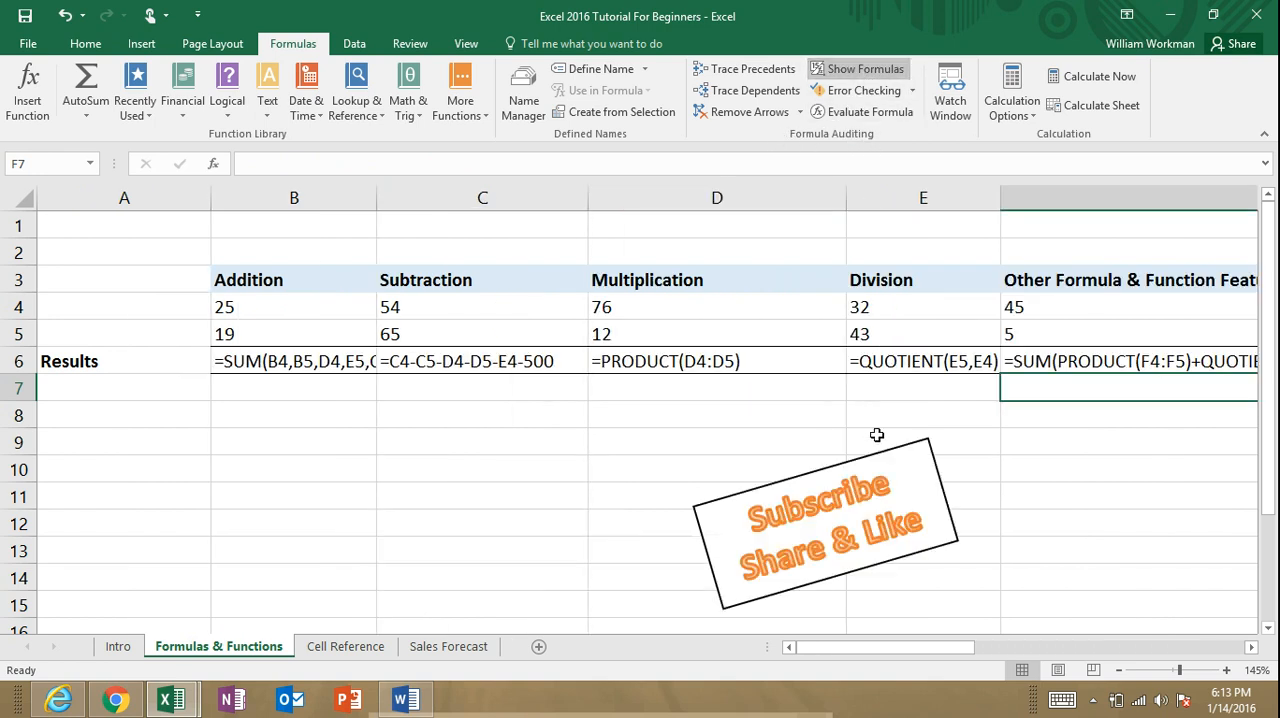
left_click_drag(935, 647, 1012, 640)
left_click(760, 435)
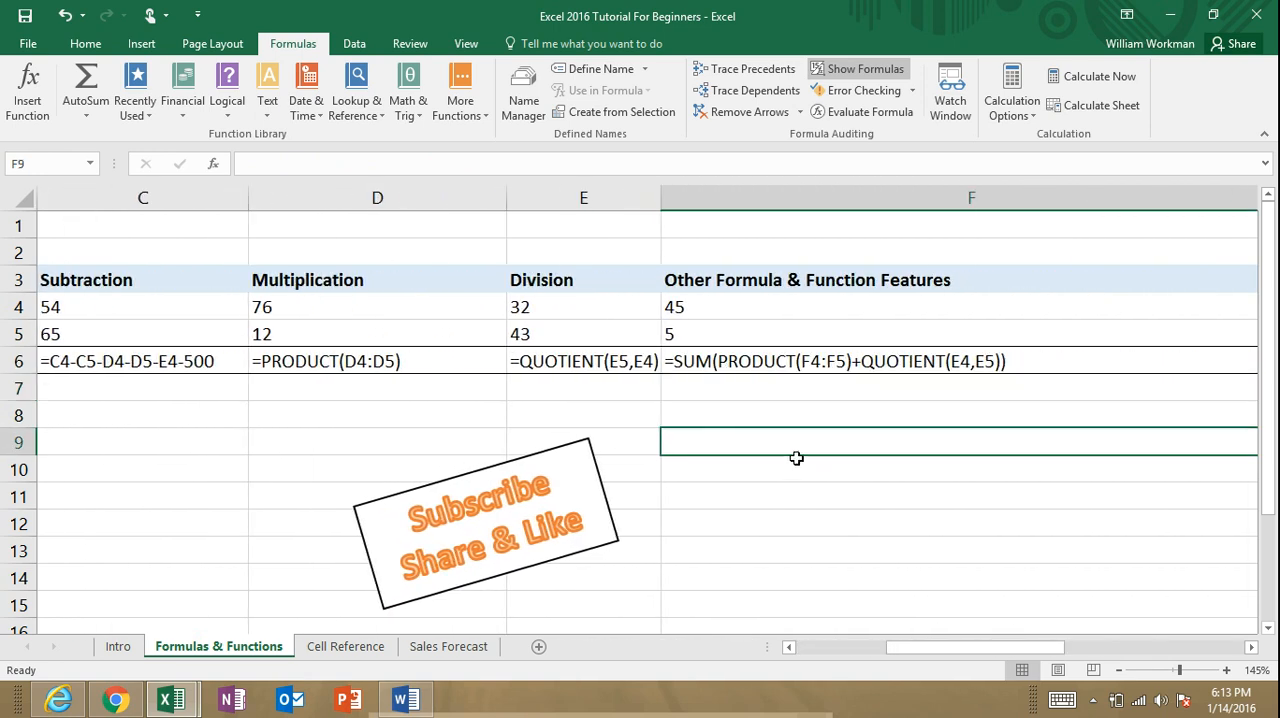
left_click_drag(990, 655, 881, 649)
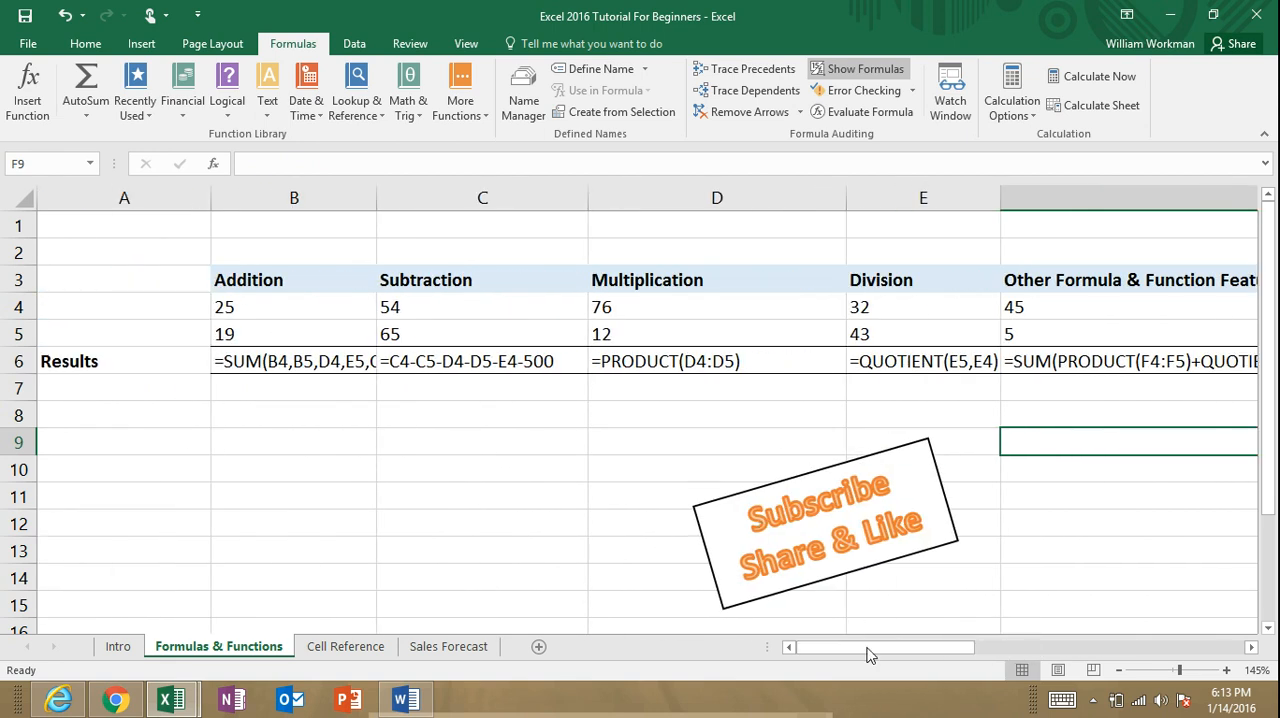
left_click_drag(868, 649, 862, 647)
left_click(862, 69)
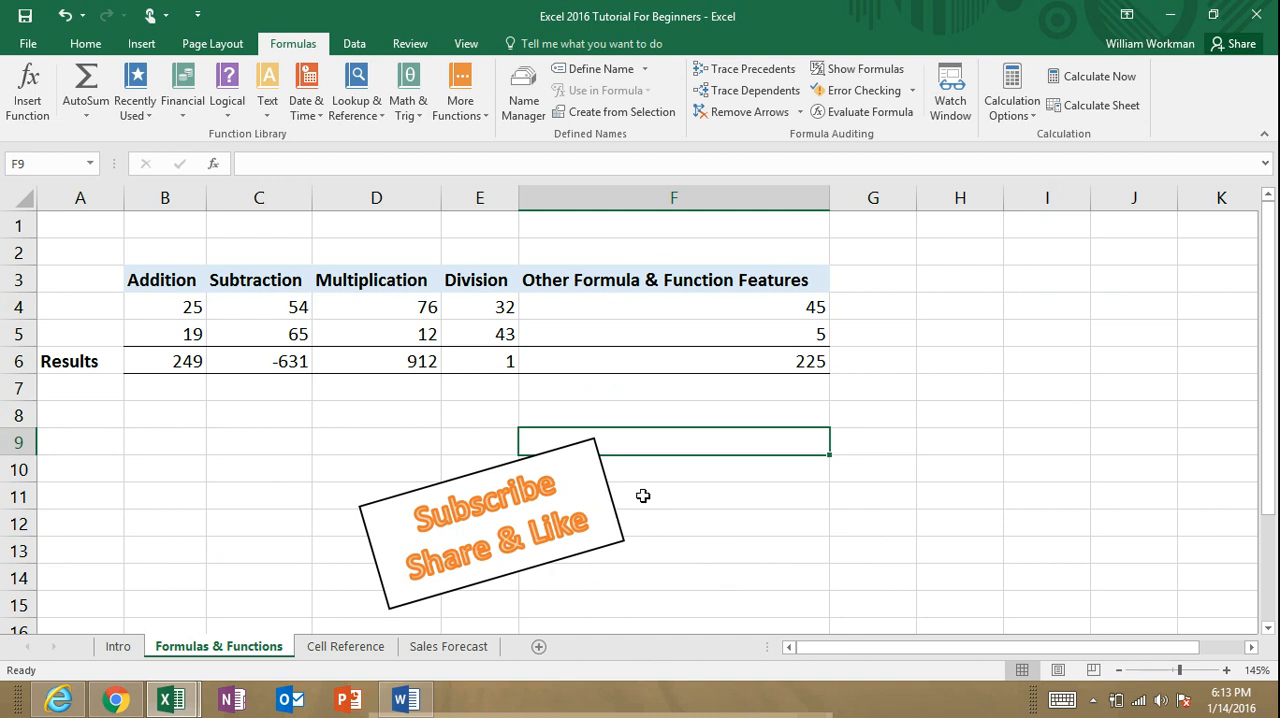
Step: Browse the Recently Used, Financial and Logical function lists, and open and close the help for the AND function
left_click(749, 535)
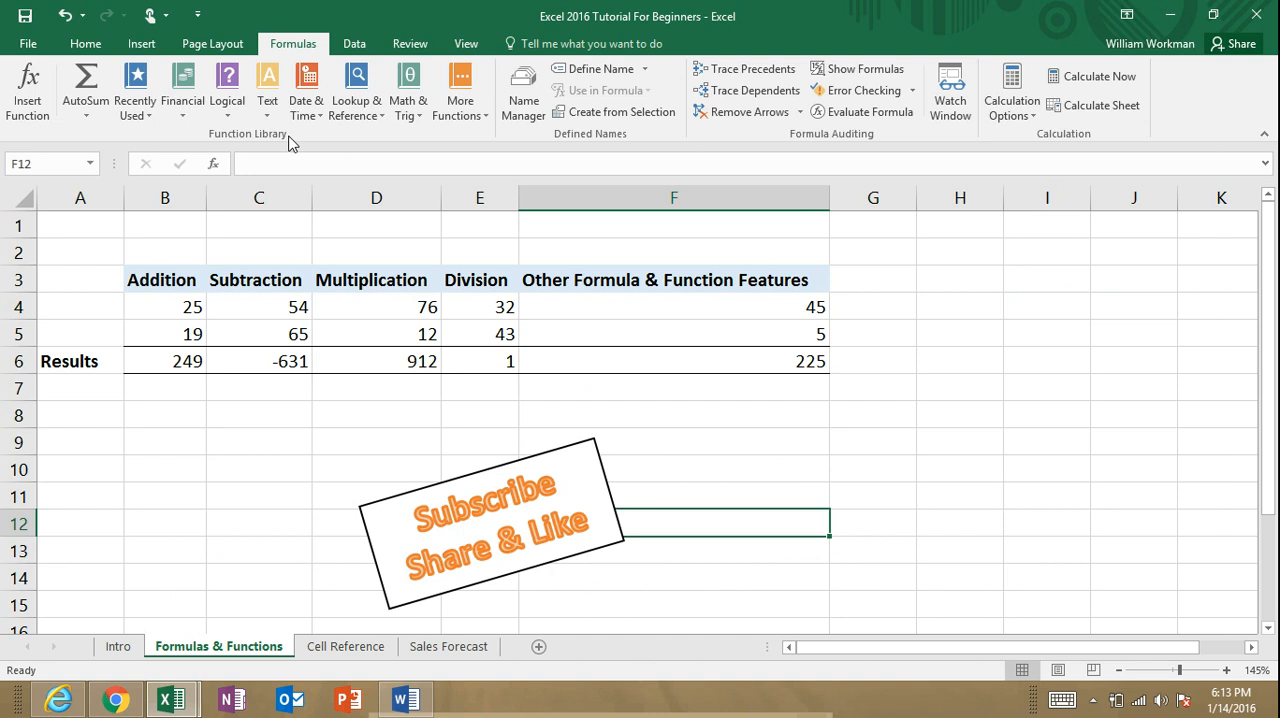
left_click(149, 117)
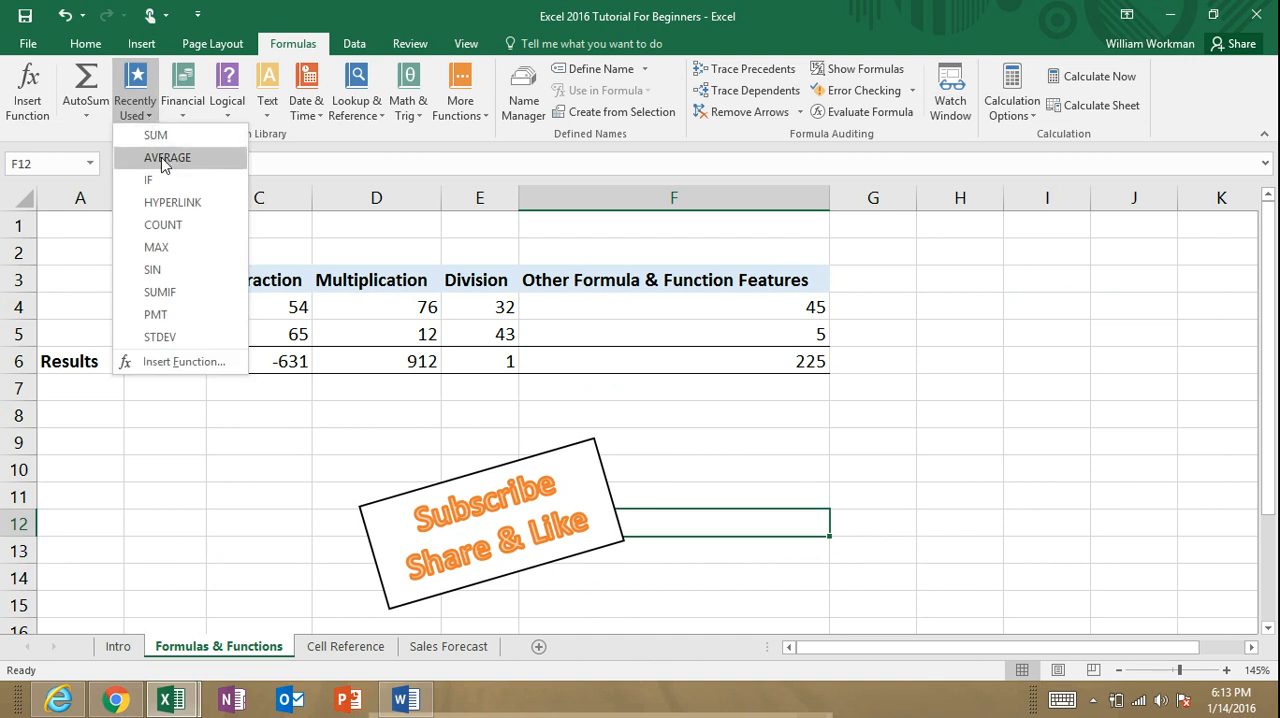
left_click(336, 130)
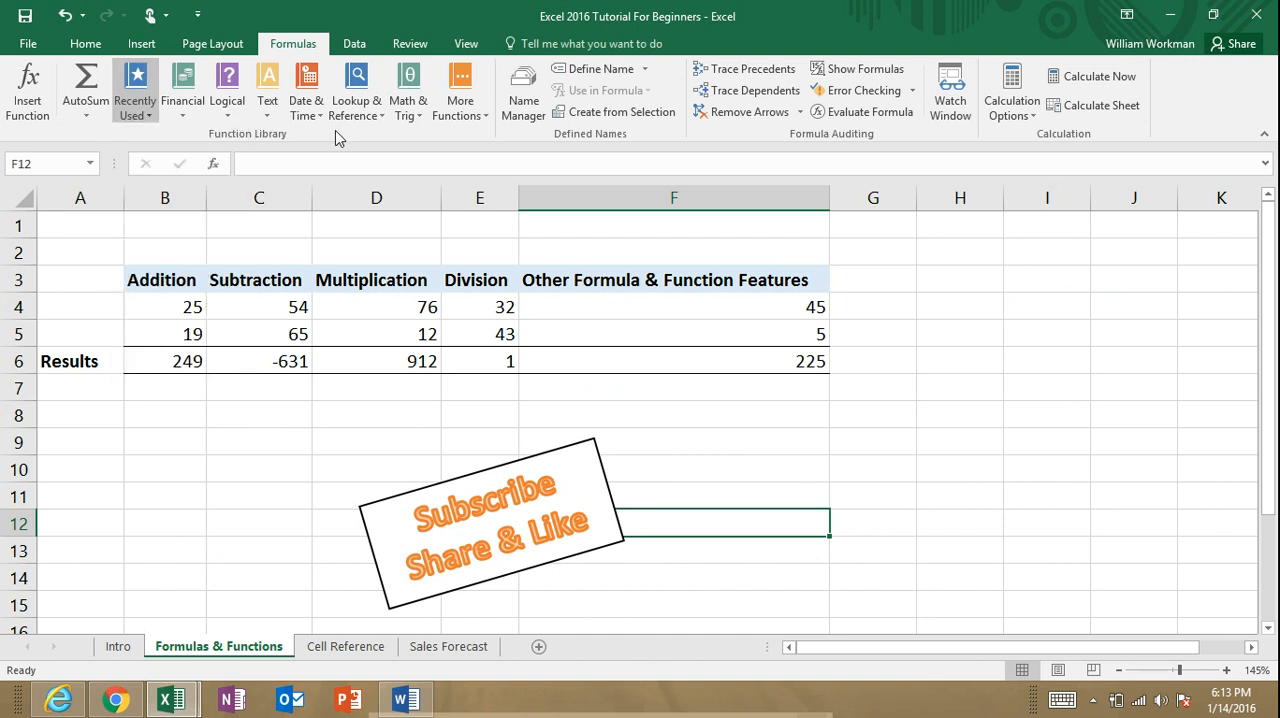
left_click(183, 121)
left_click(228, 118)
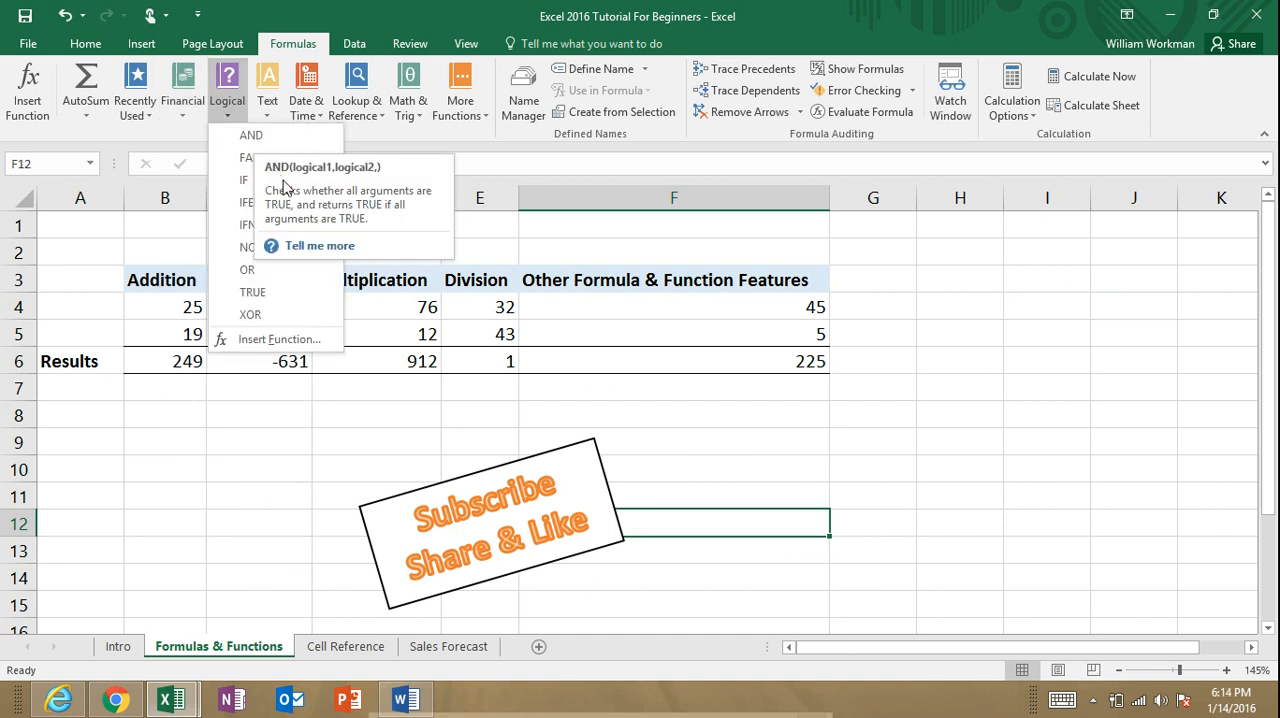
left_click(340, 247)
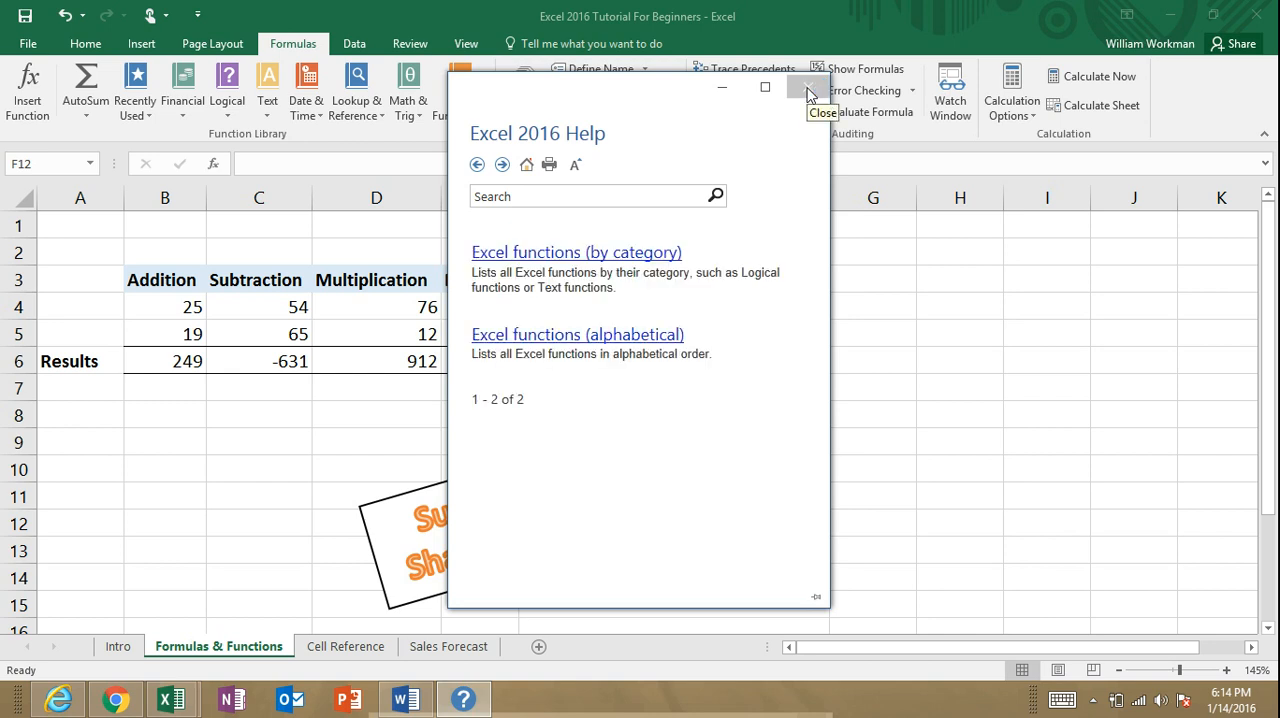
left_click(809, 93)
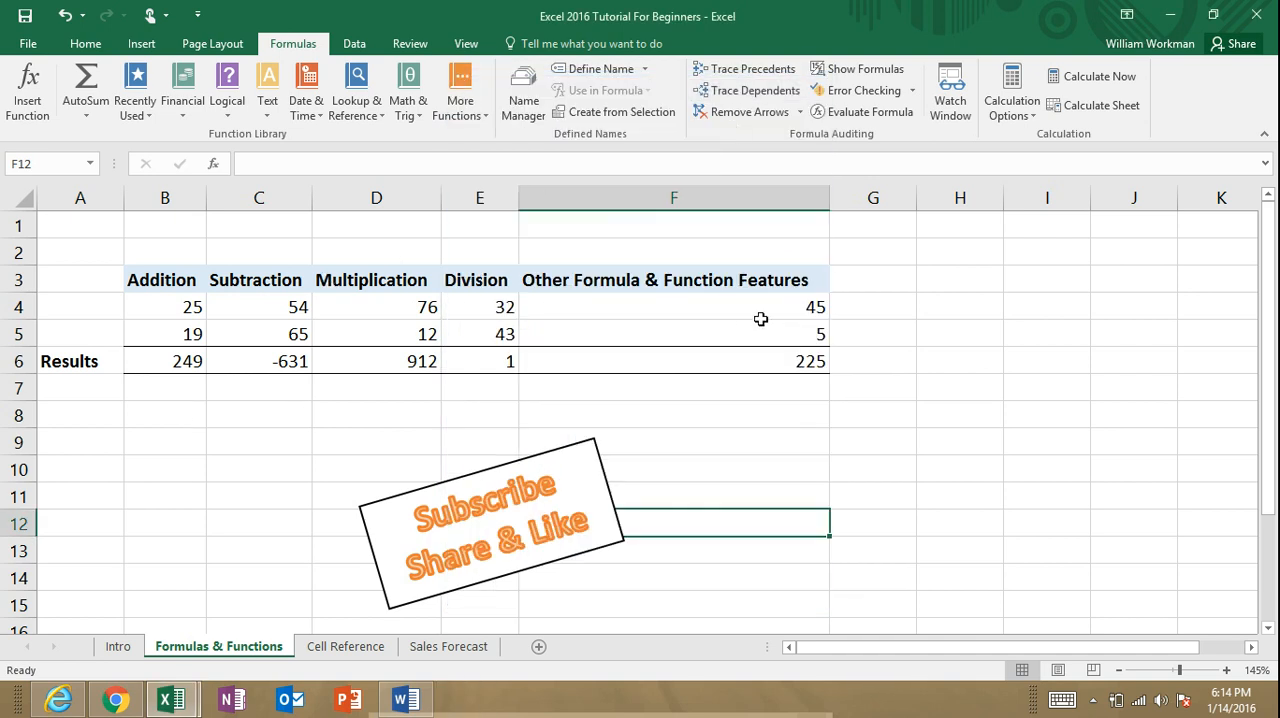
Step: Open the function arguments of the nested SUM formula in F6 for review and close them without changes
left_click(721, 363)
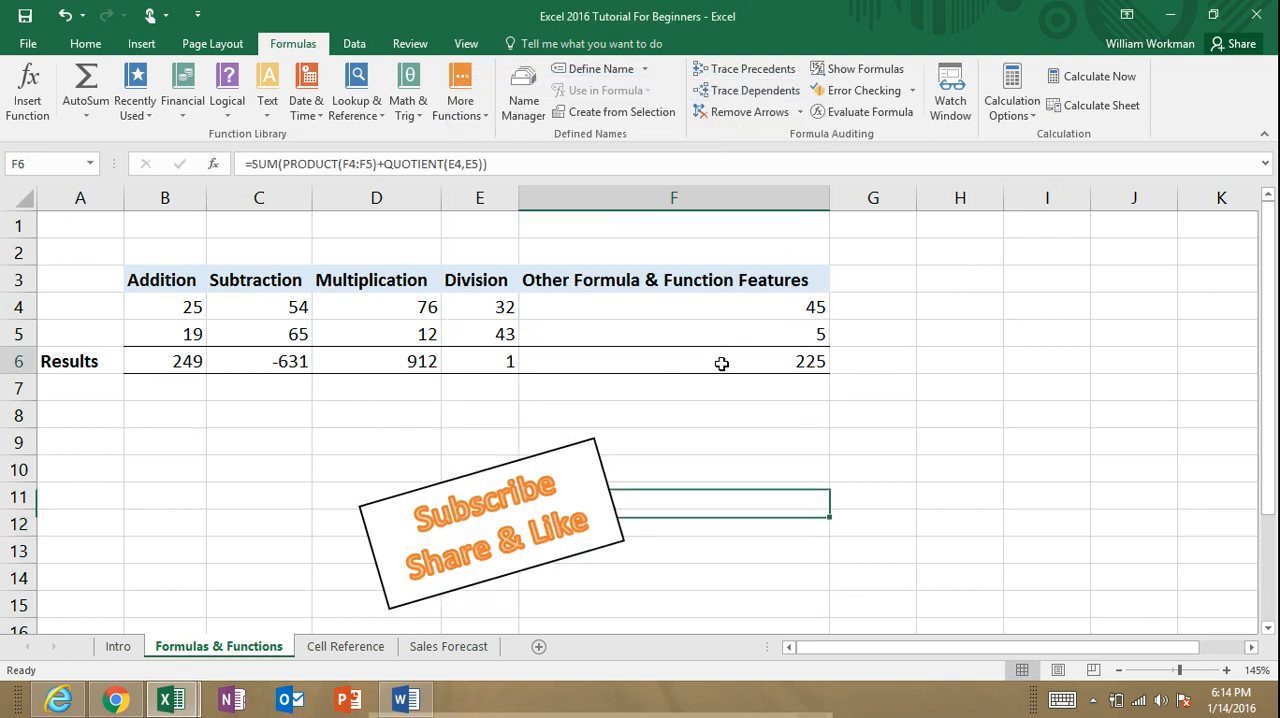
left_click(29, 92)
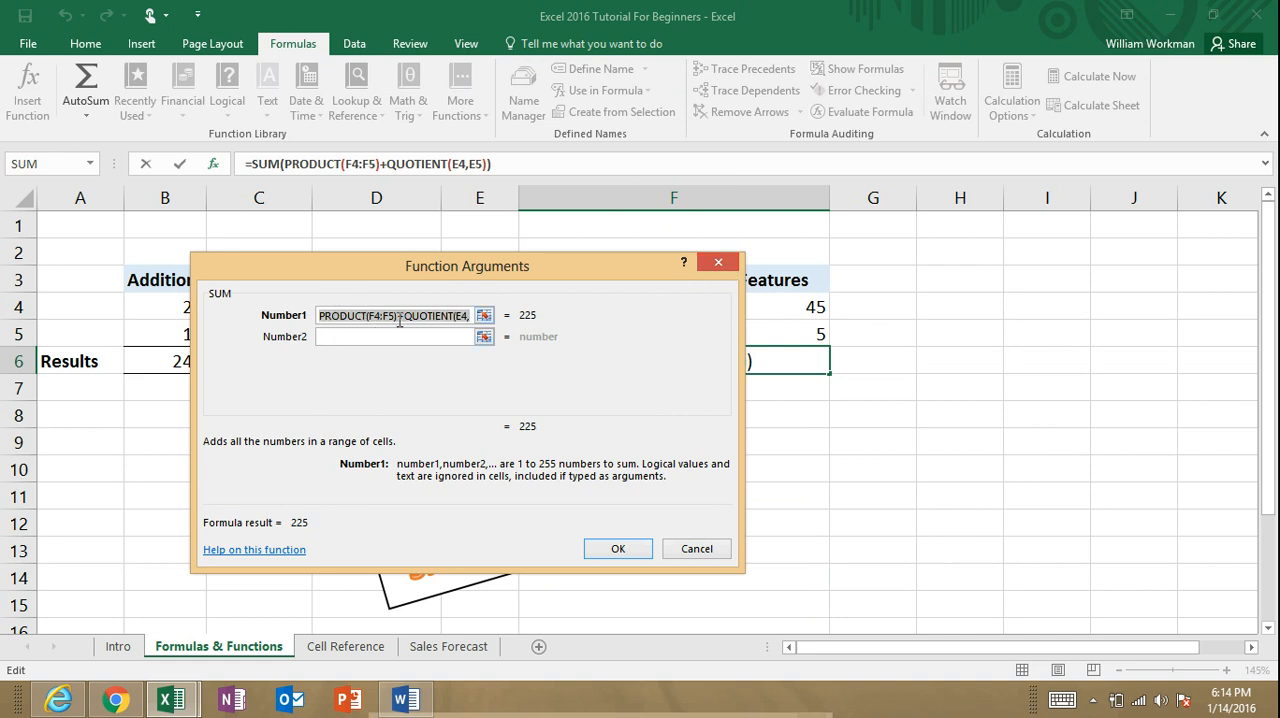
left_click(720, 264)
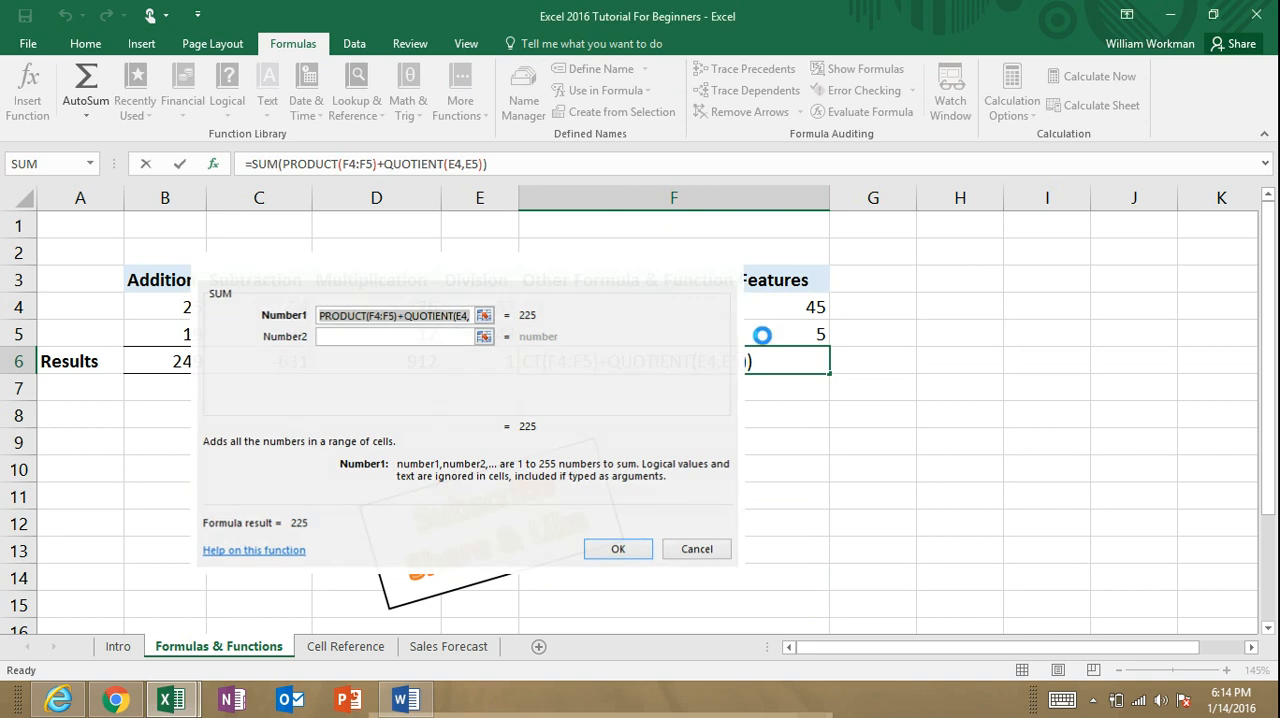
Step: Clear the nested SUM formula from F6, leaving the cell's edit mode first
double_click(797, 359)
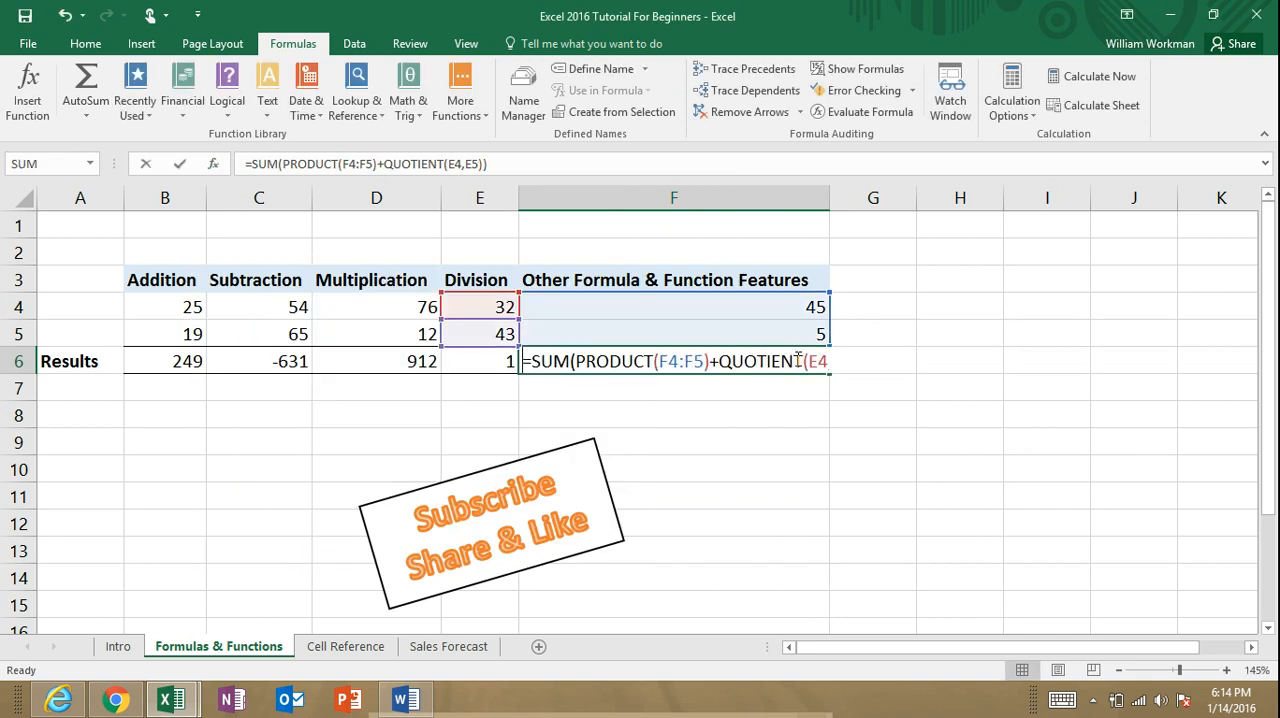
key("Escape")
key("Delete")
left_click(748, 452)
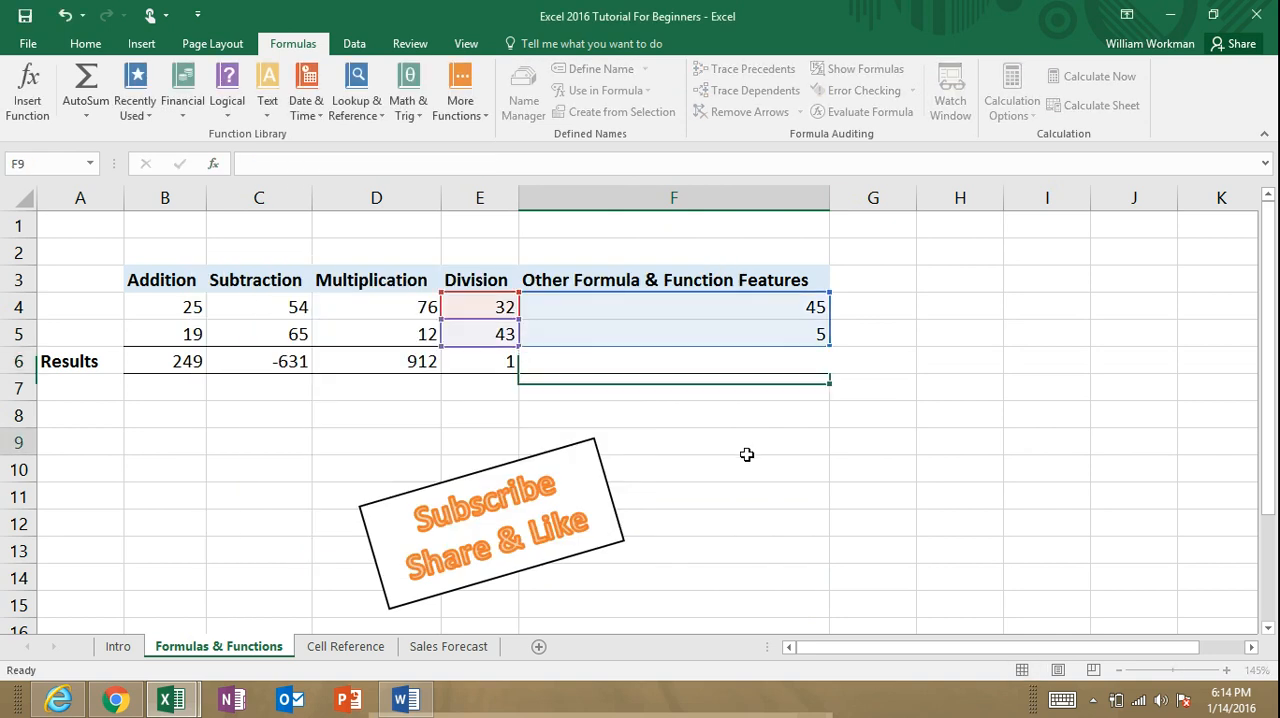
Step: Open Insert Function for F6, search for "add numbers together" and highlight SUM among the recommended functions
left_click(735, 361)
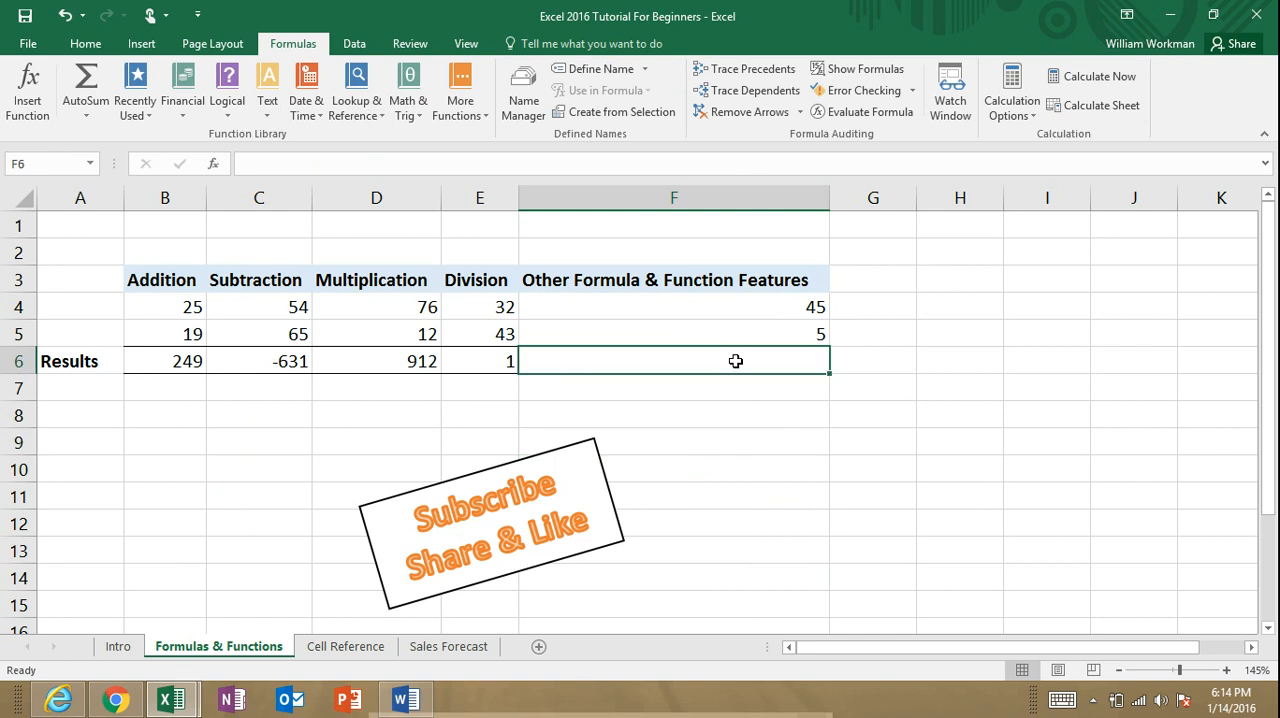
left_click(34, 88)
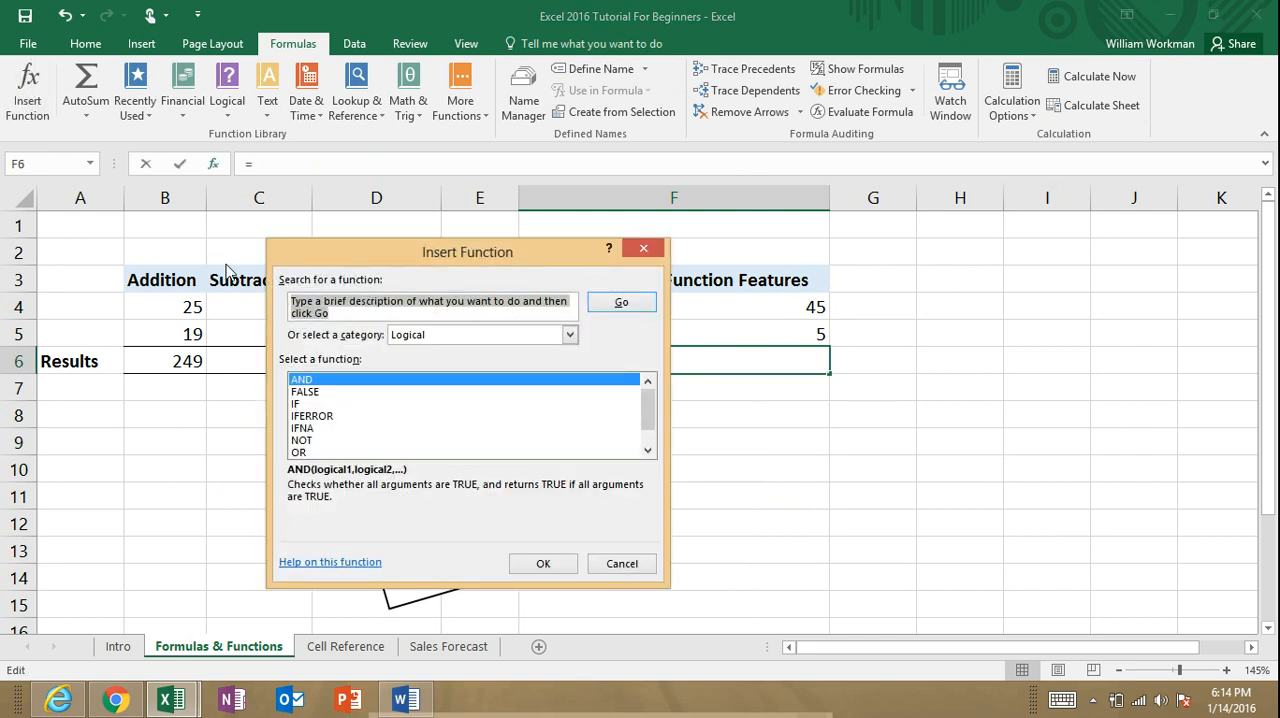
type("add")
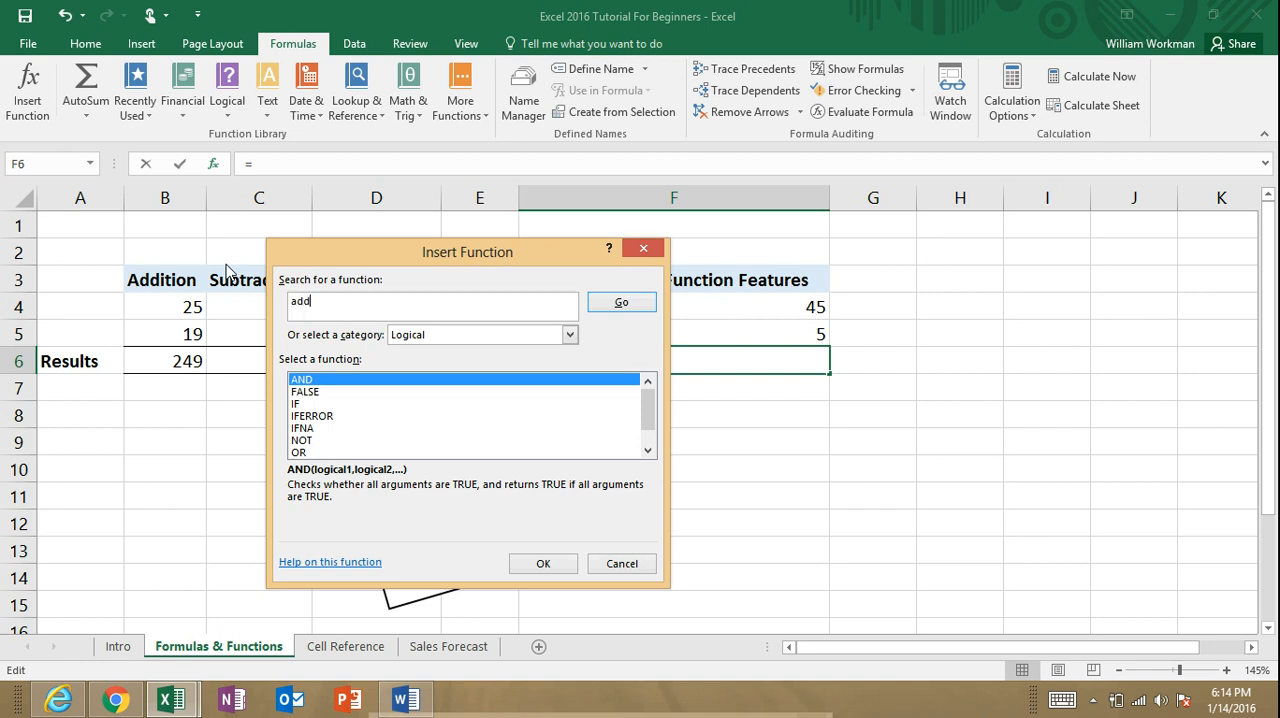
type(" numbers together")
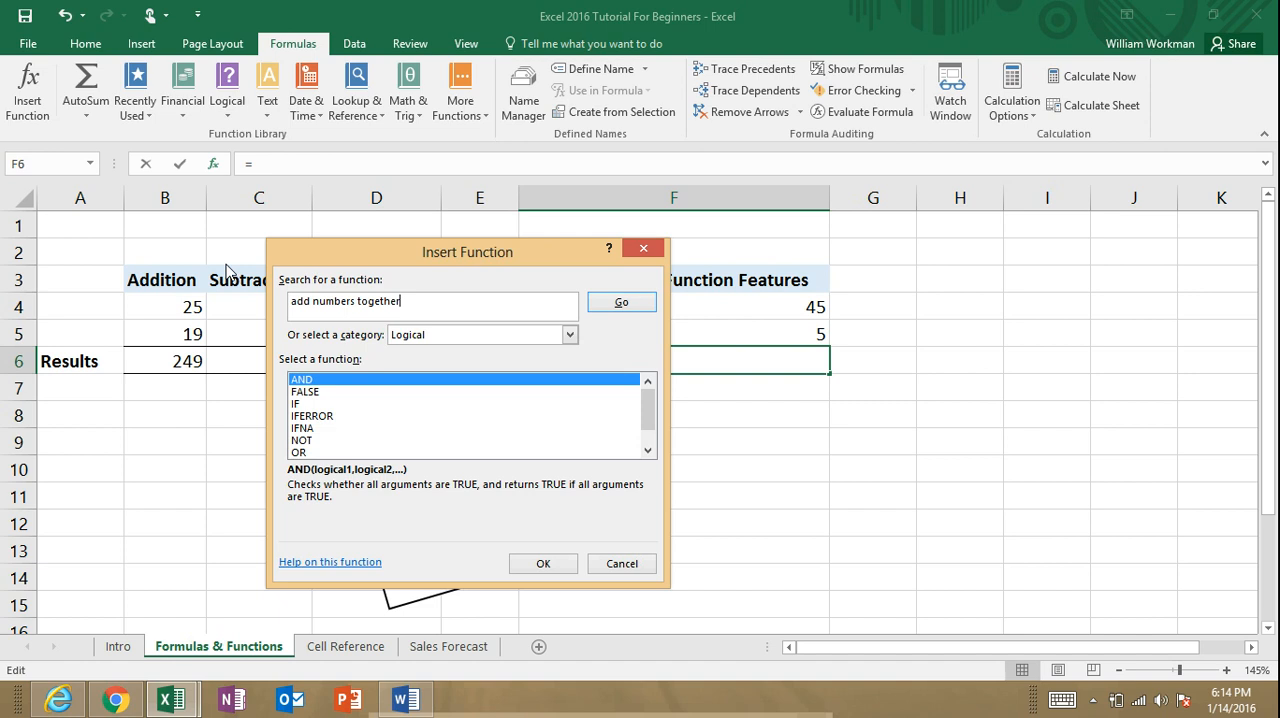
left_click(622, 305)
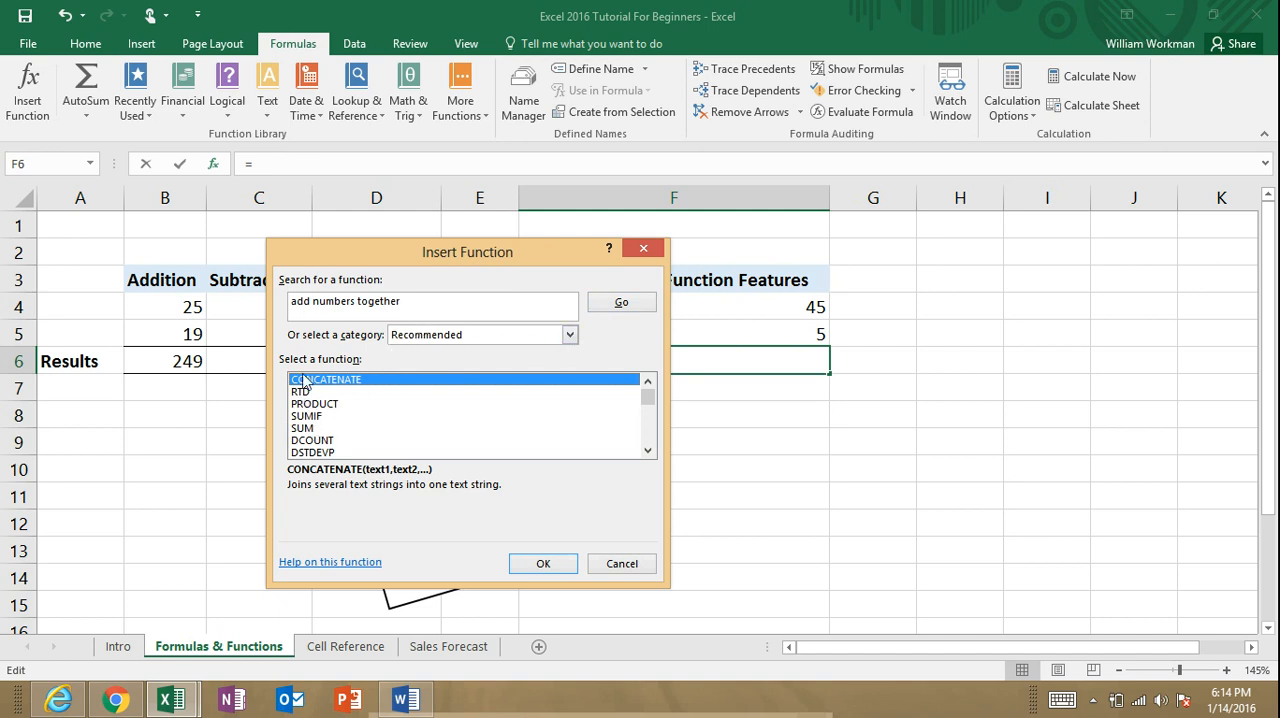
left_click(307, 432)
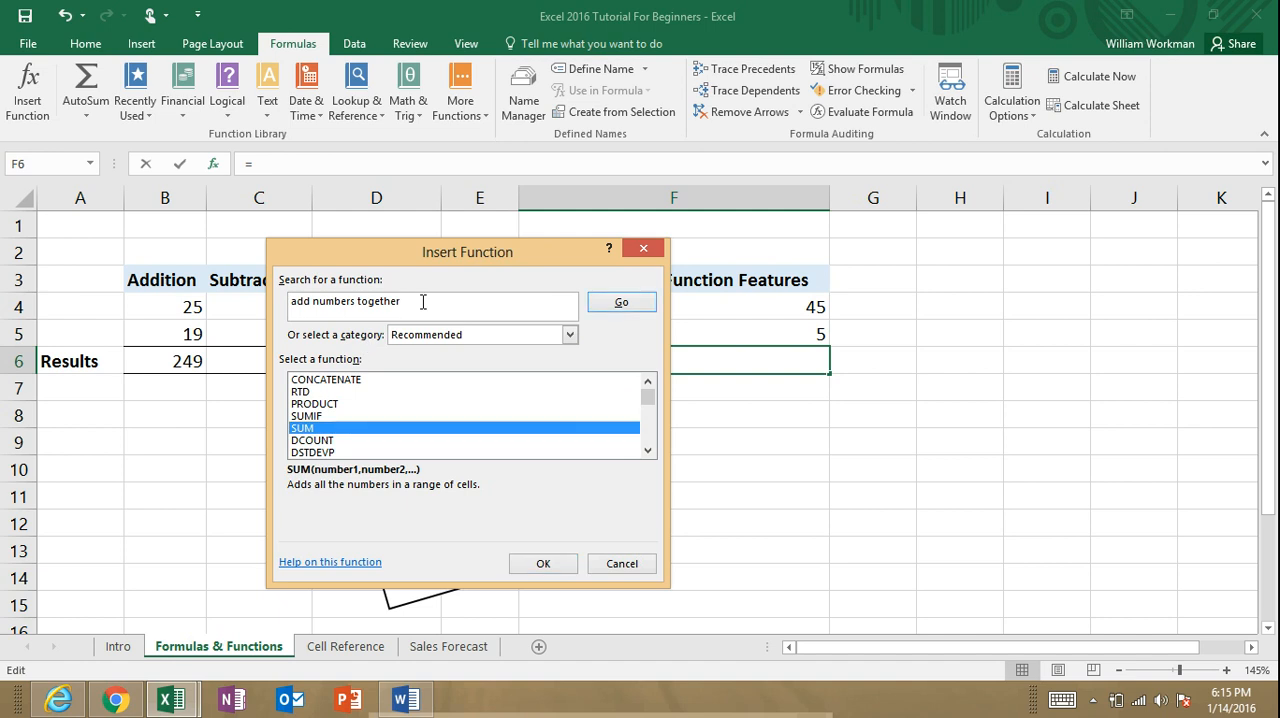
Step: Replace the function search with "multiply" and choose PRODUCT for F6
left_click_drag(424, 301, 270, 305)
type("mul")
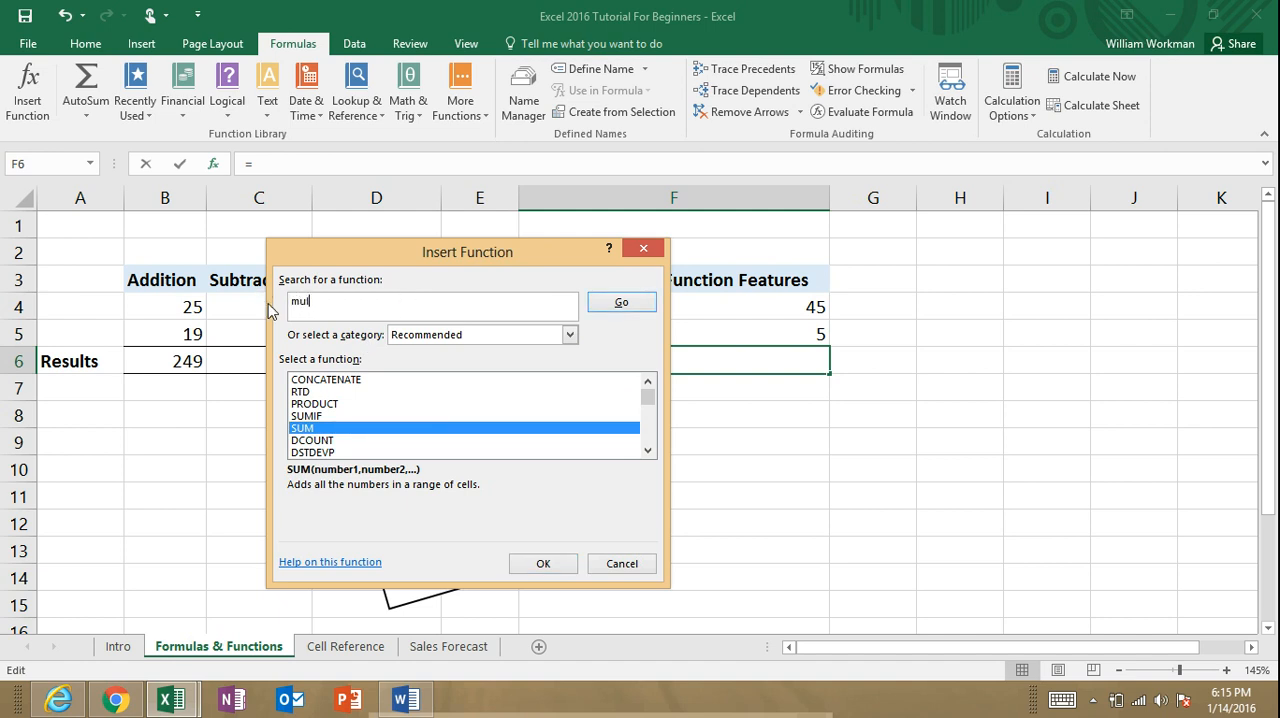
type("tiply")
left_click(627, 303)
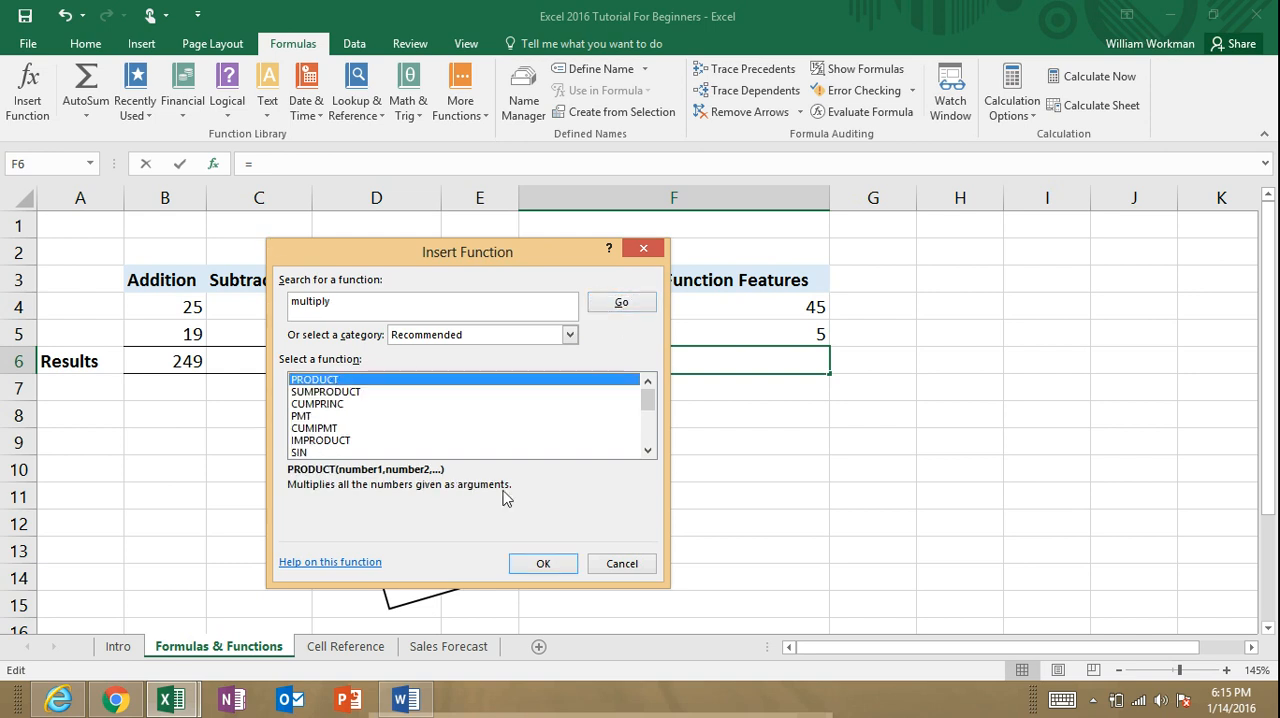
left_click(553, 566)
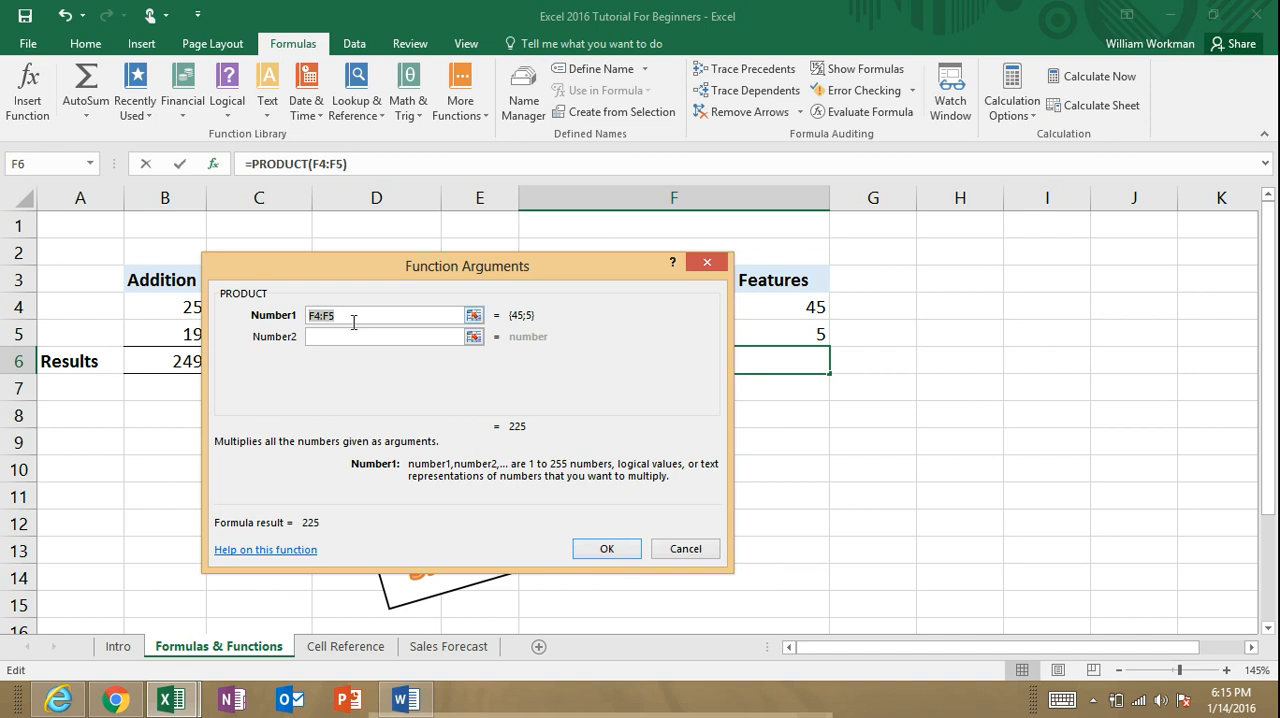
Step: Set the PRODUCT arguments to F4 as Number1 and F5 as Number2, and insert the function in F6
left_click(815, 309)
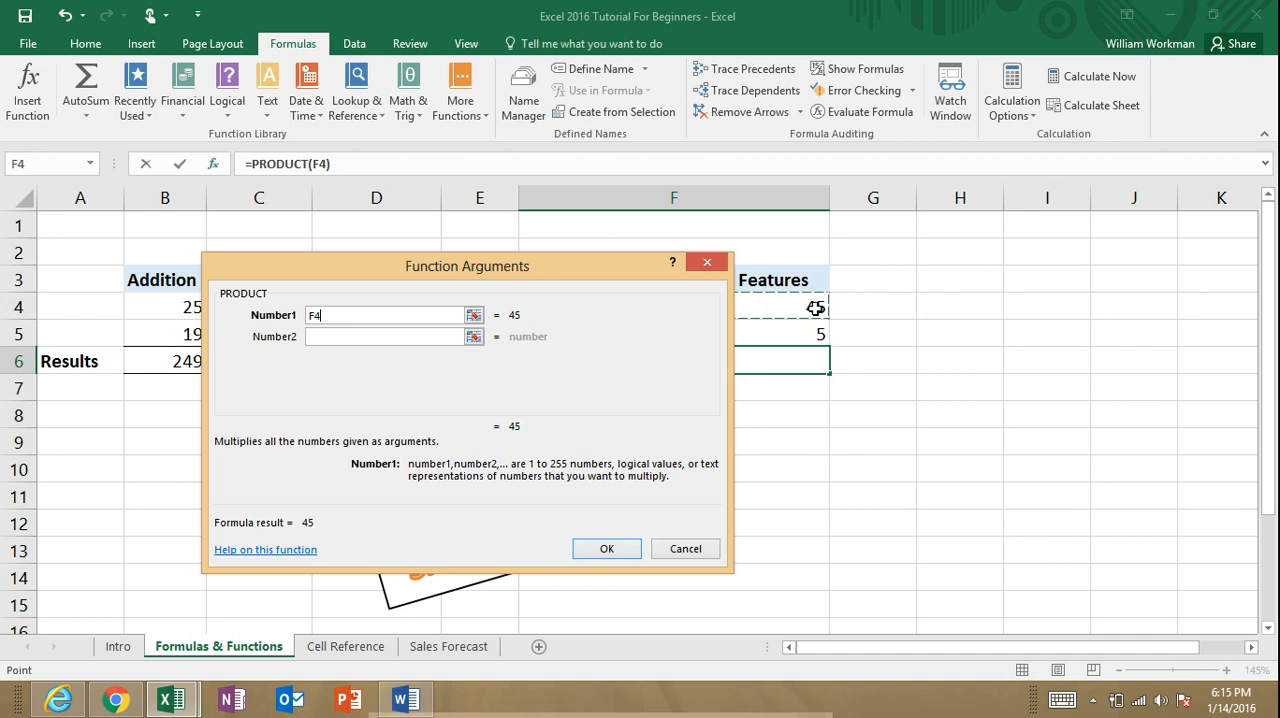
left_click(376, 336)
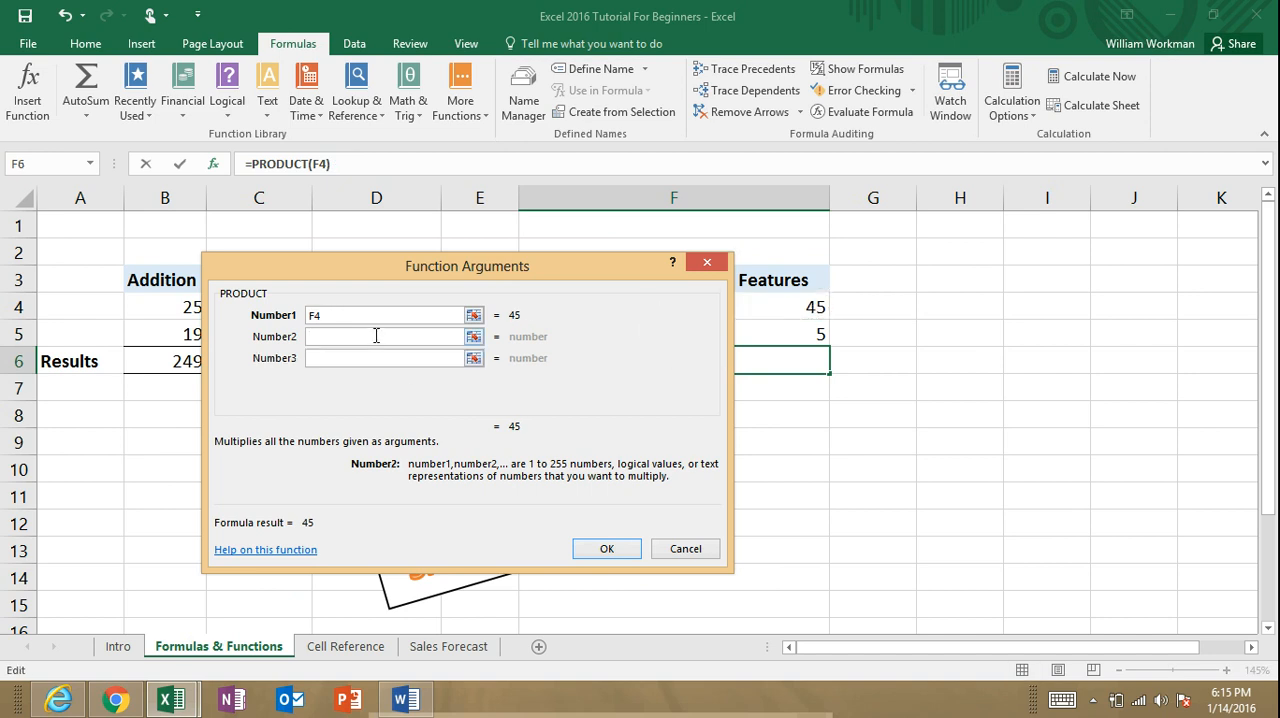
type("F5")
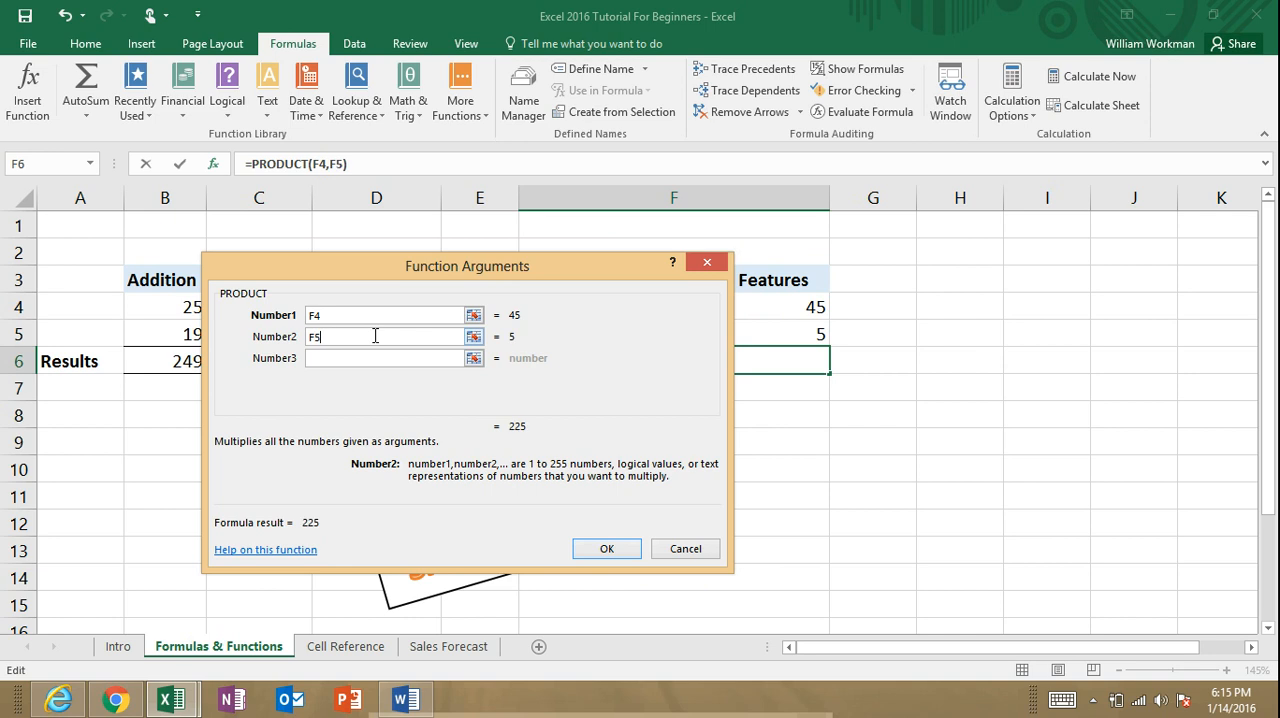
left_click(620, 551)
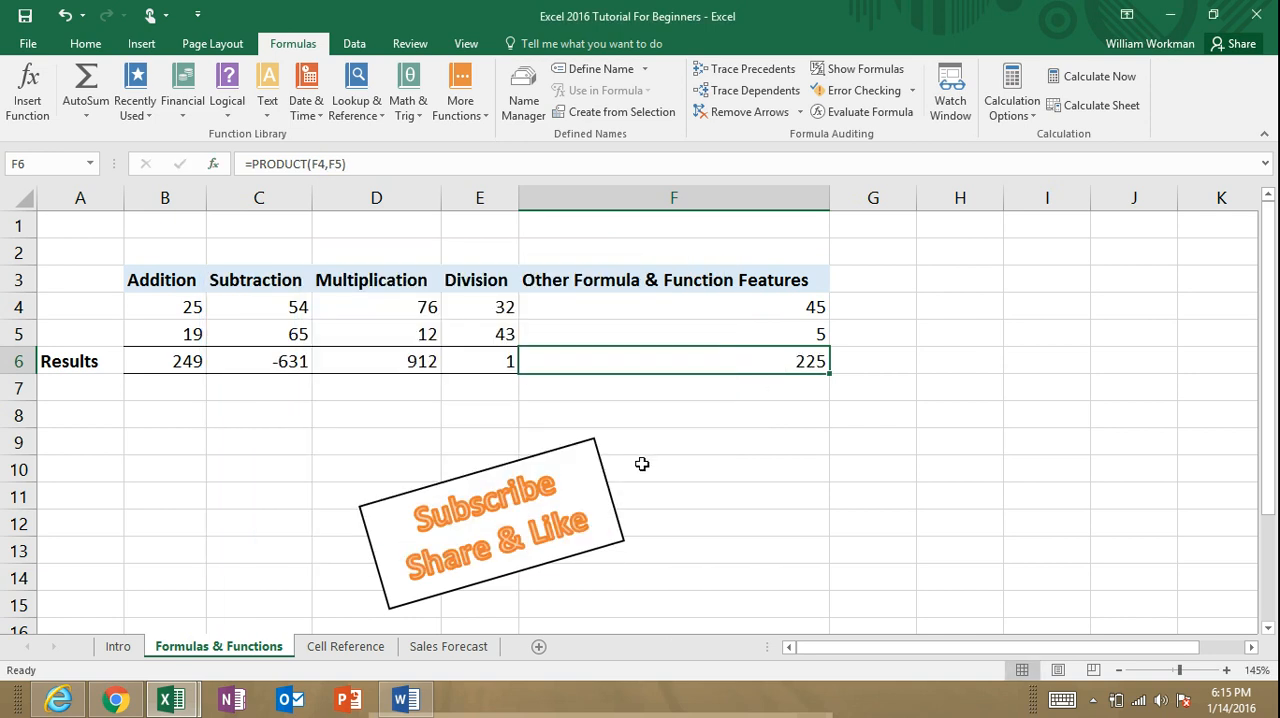
Step: Switch to the Cell Reference sheet and move the Subscribe Share & Like shape down to about rows 16 to 22
left_click(366, 652)
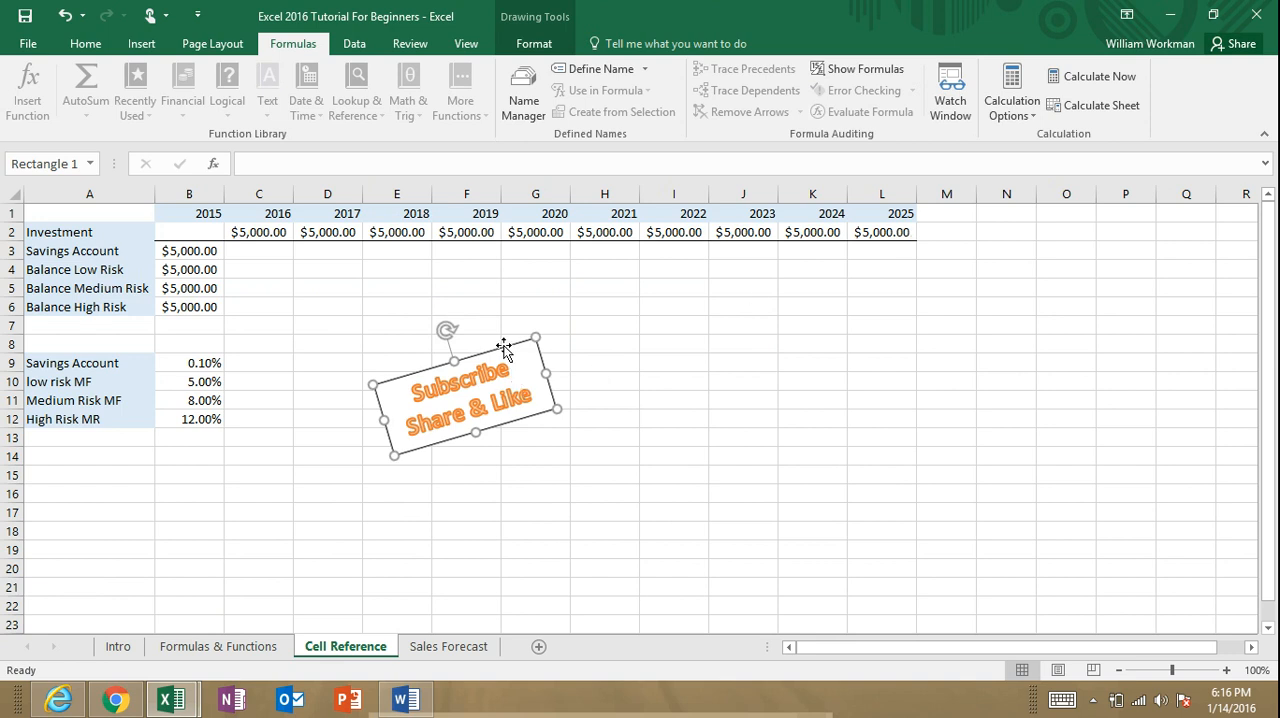
left_click_drag(505, 352, 584, 508)
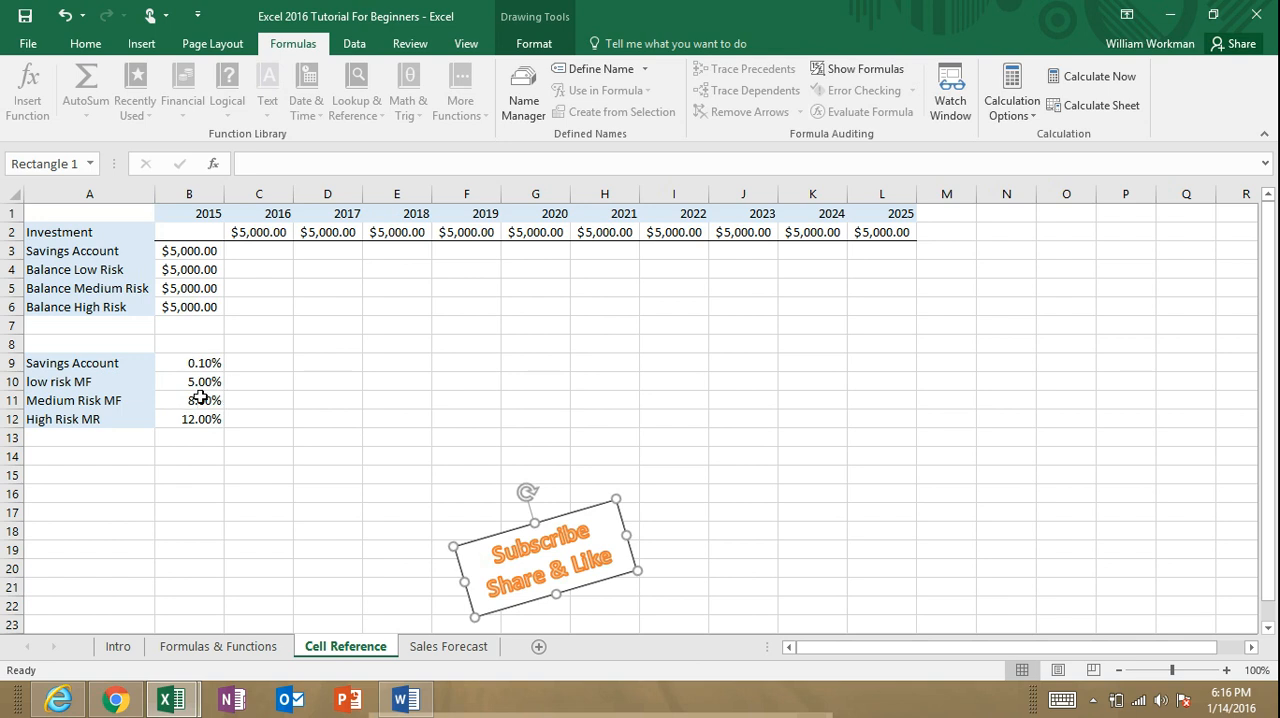
Step: Look over the 2015 starting balances in column B and select the Savings Account's 2016 cell, C3
left_click(267, 251)
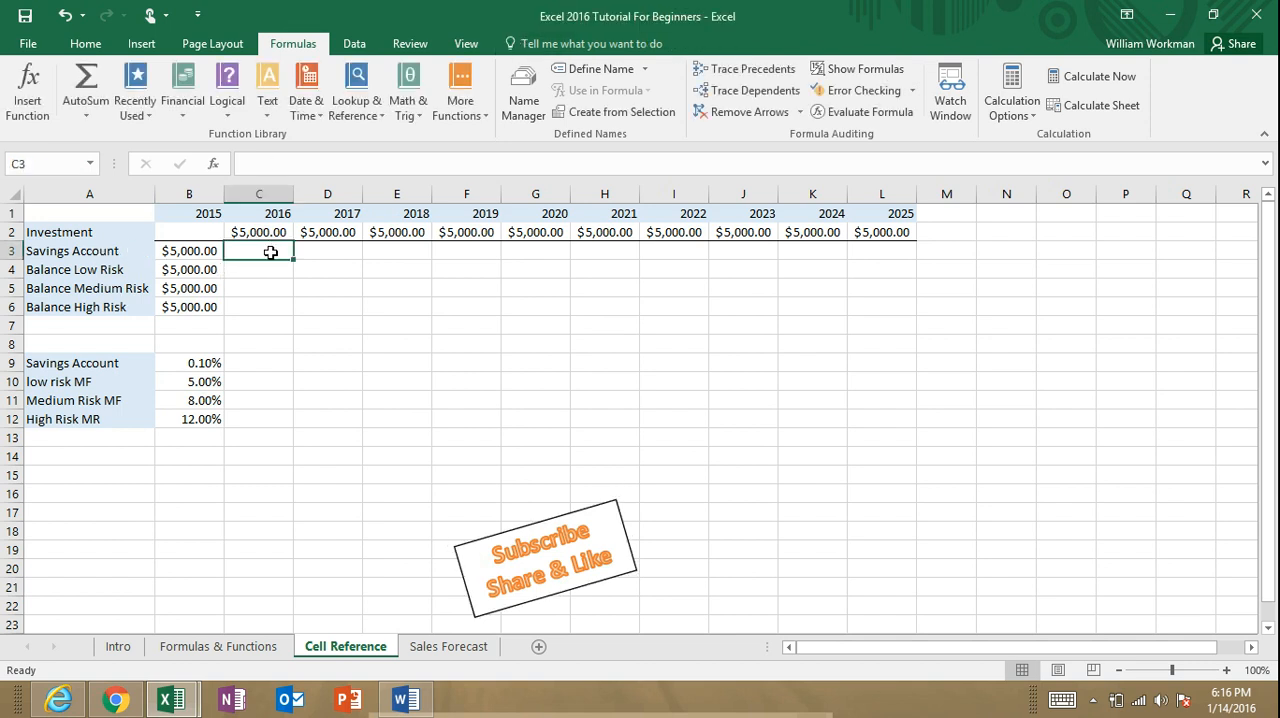
left_click(204, 251)
left_click(205, 269)
left_click(204, 288)
left_click(201, 320)
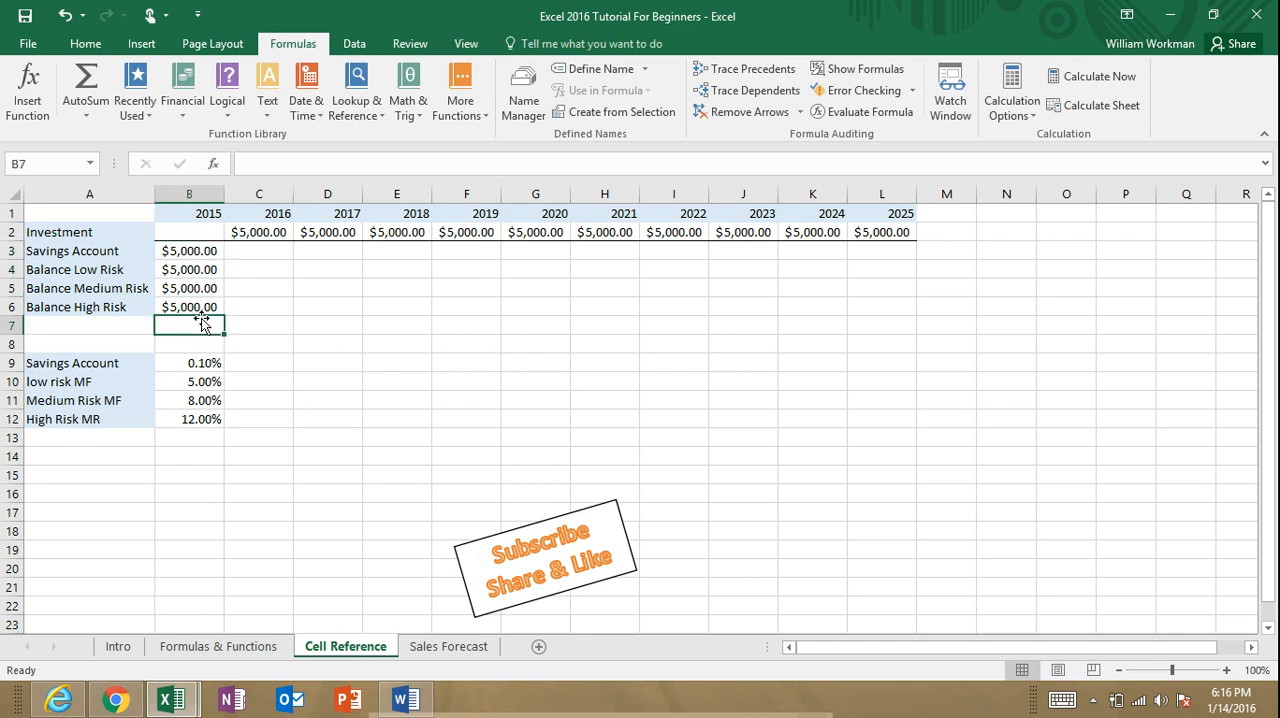
left_click(250, 252)
right_click(249, 253)
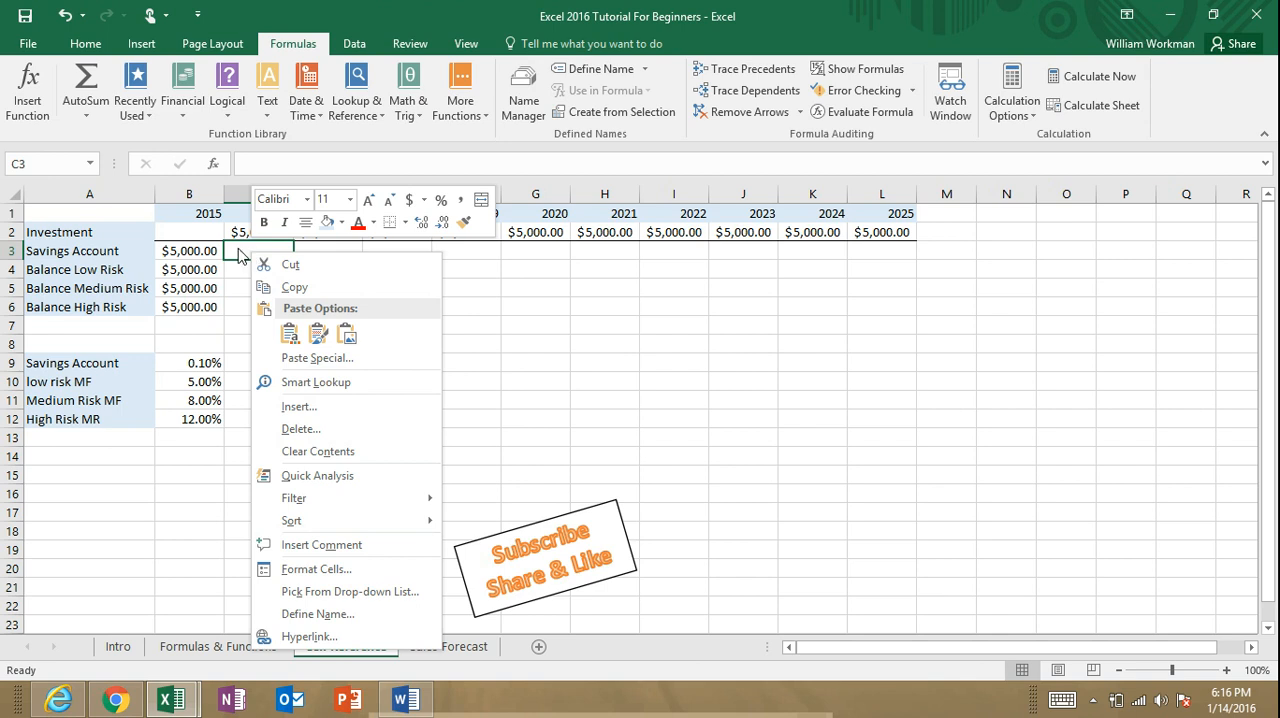
left_click(260, 247)
right_click(238, 249)
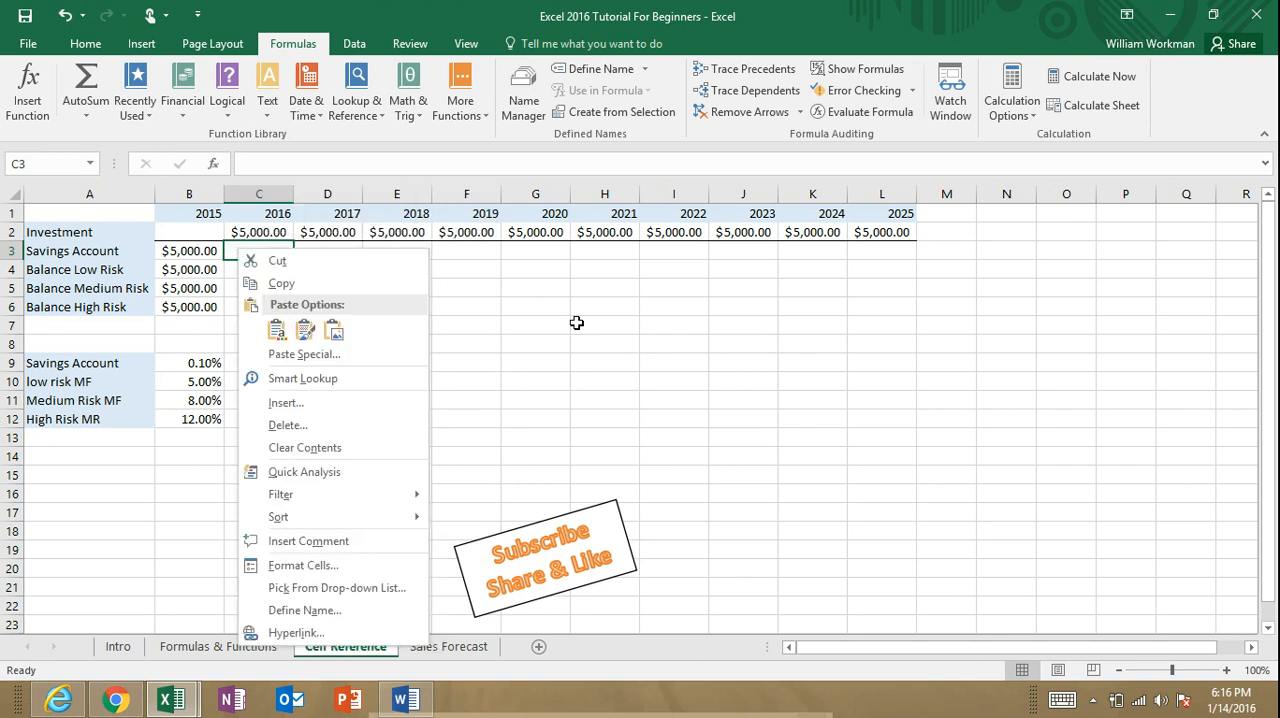
left_click(567, 374)
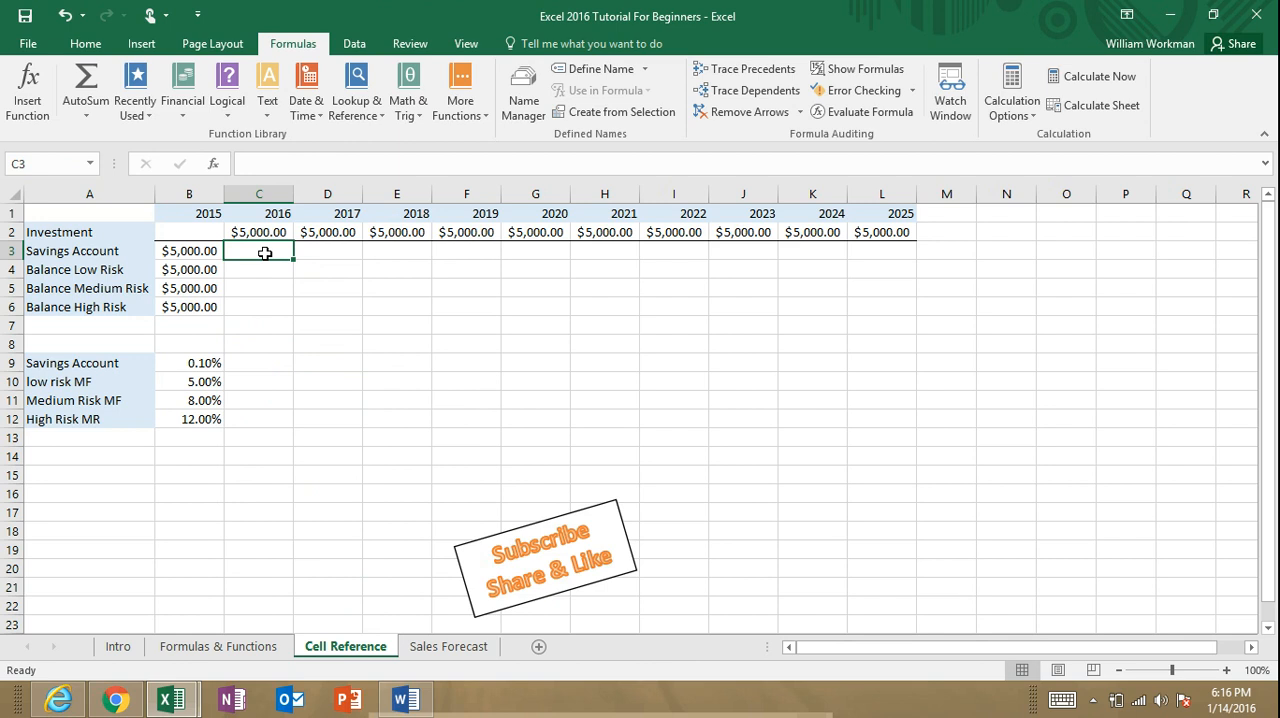
Step: Enter the formula =(B3*(1+B9))+C2 in C3 to calculate the Savings Account balance for 2016
type("=")
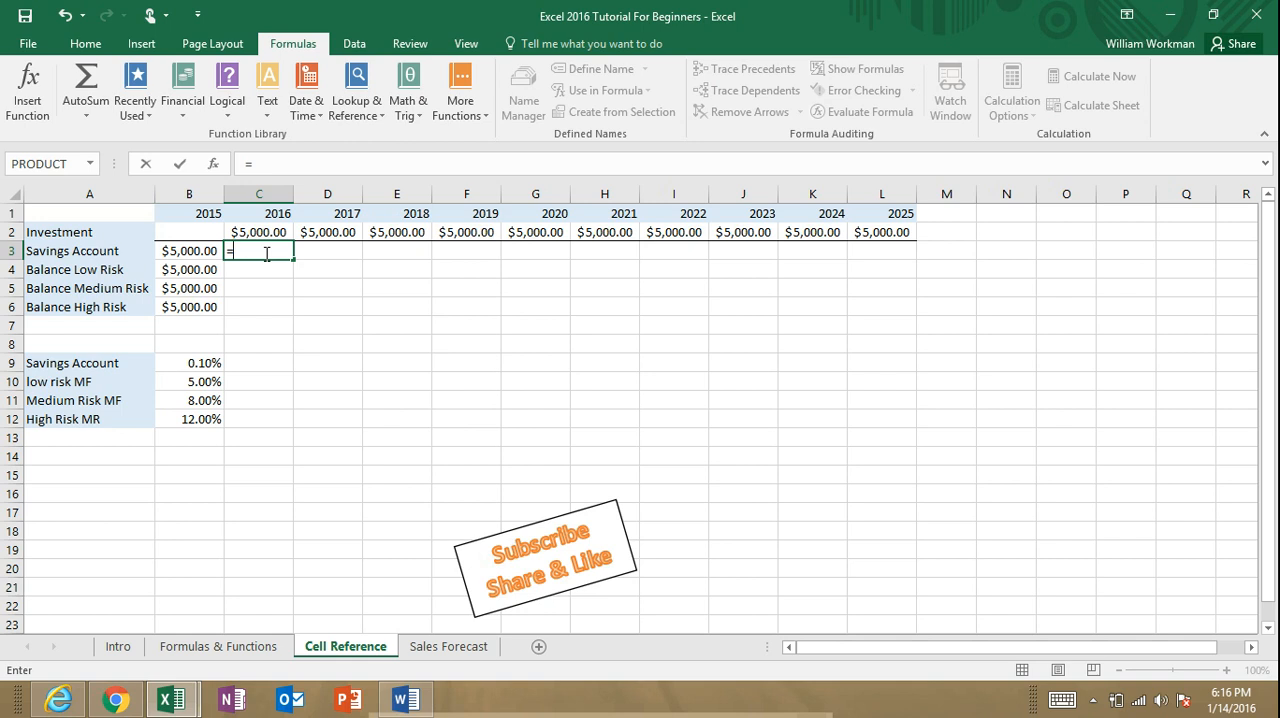
type("(")
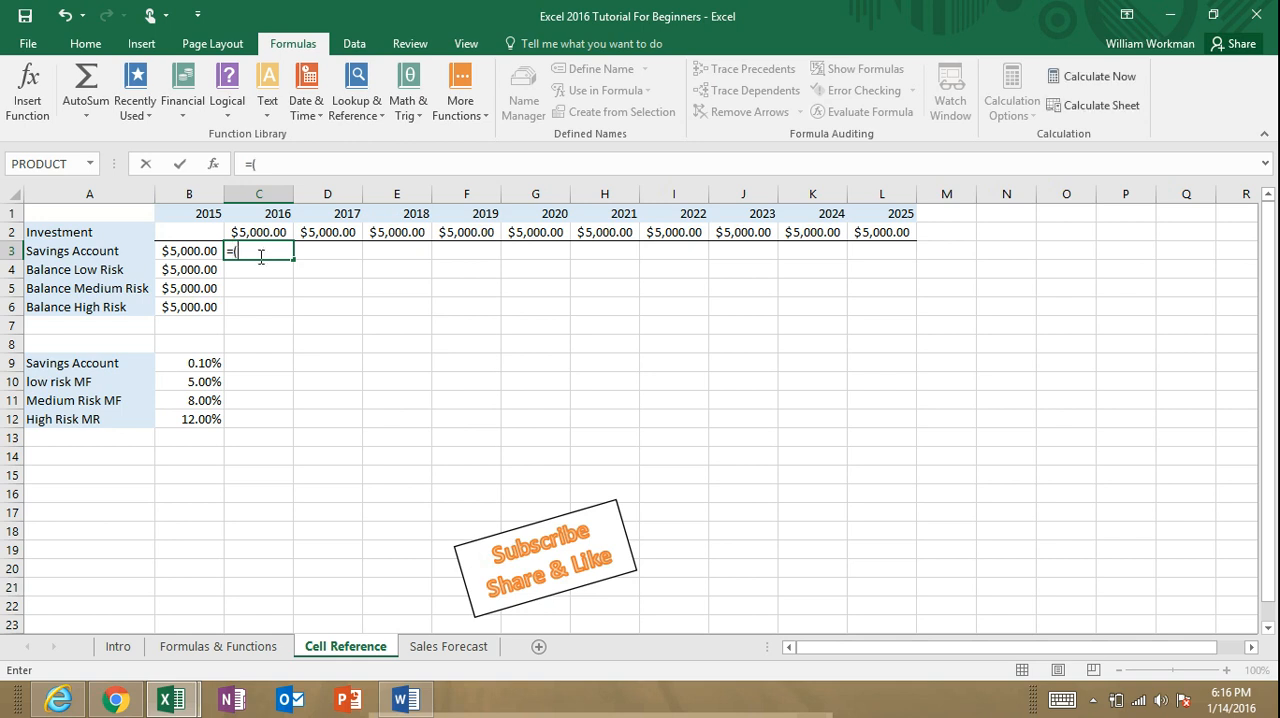
left_click(203, 256)
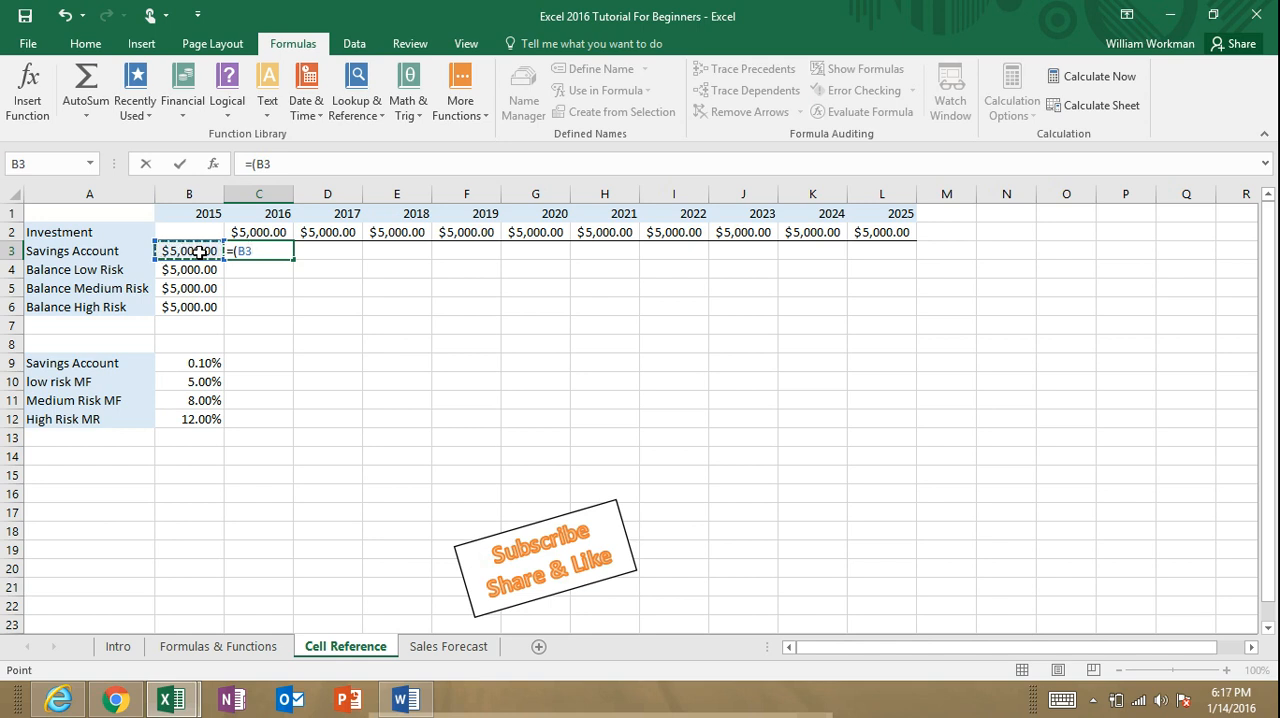
type("*(1+")
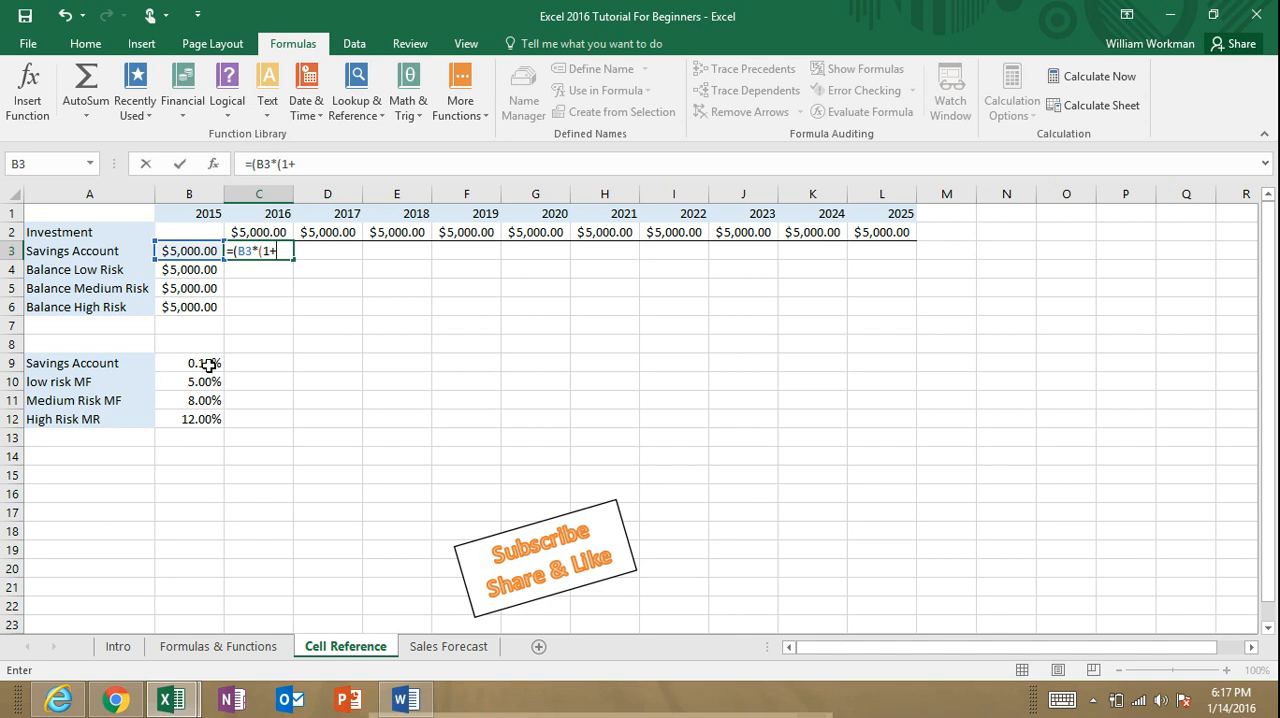
left_click(208, 365)
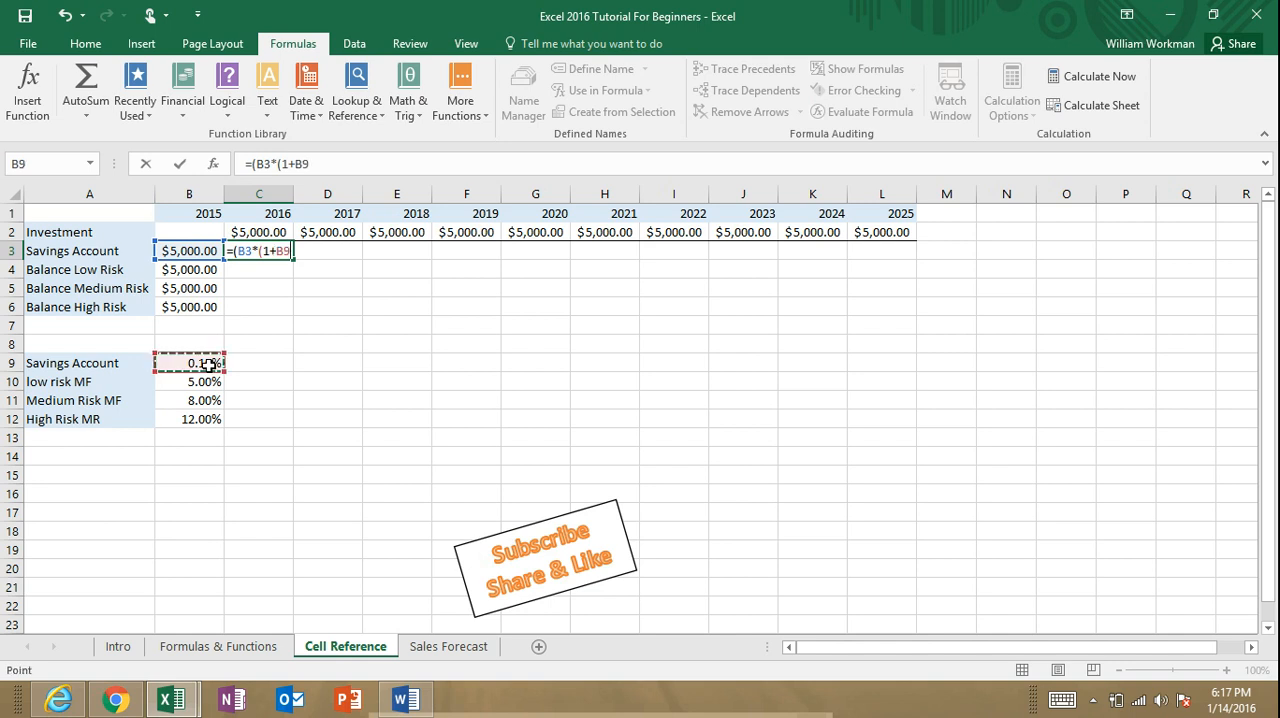
type(")")
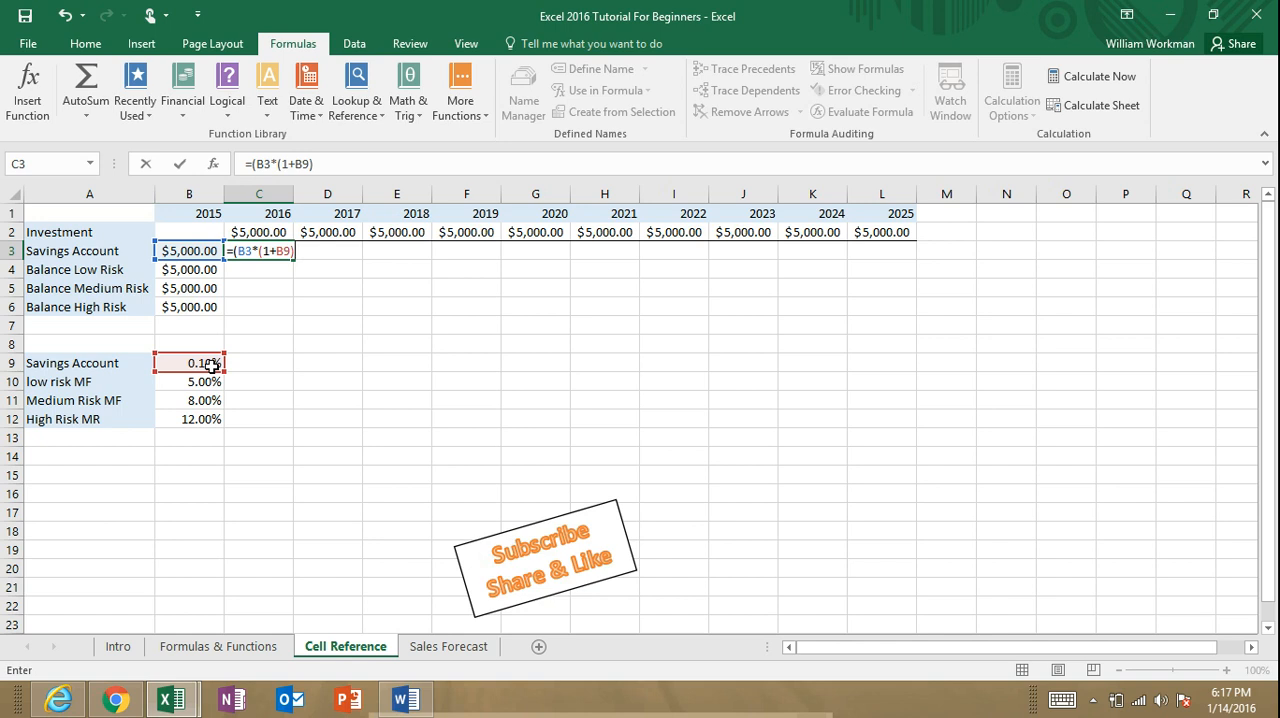
type(")+")
left_click(276, 233)
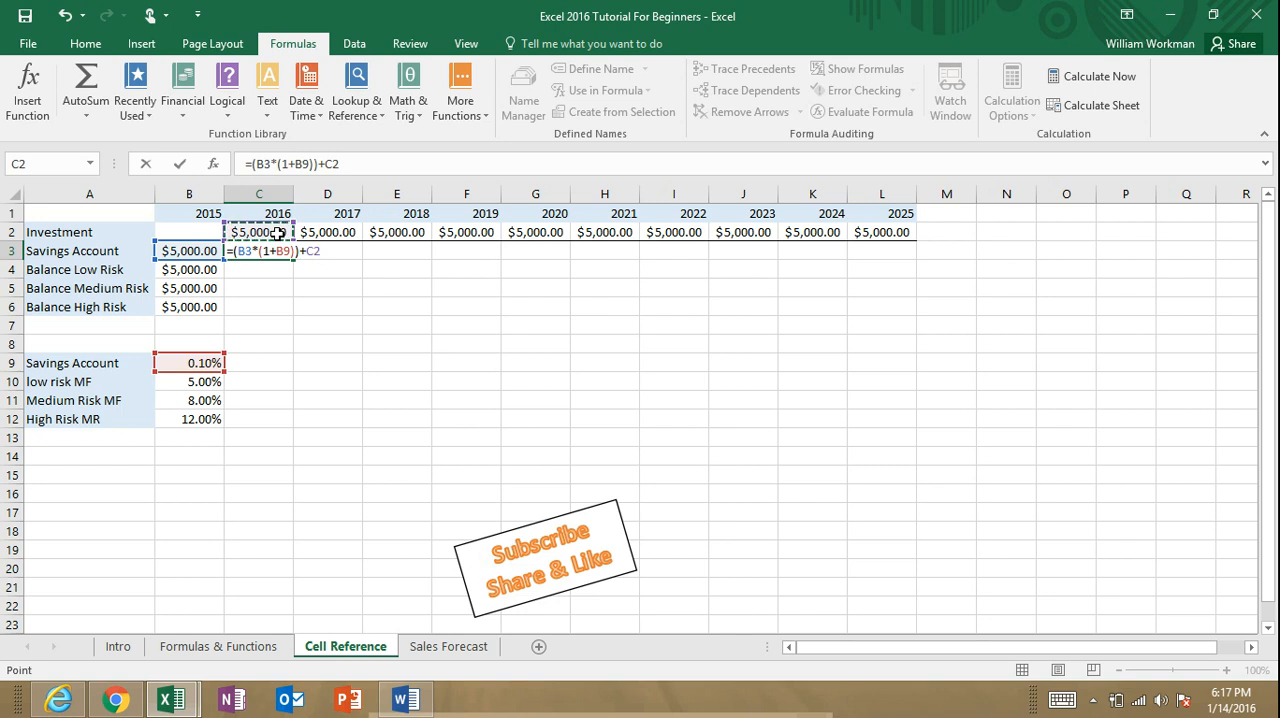
key("Return")
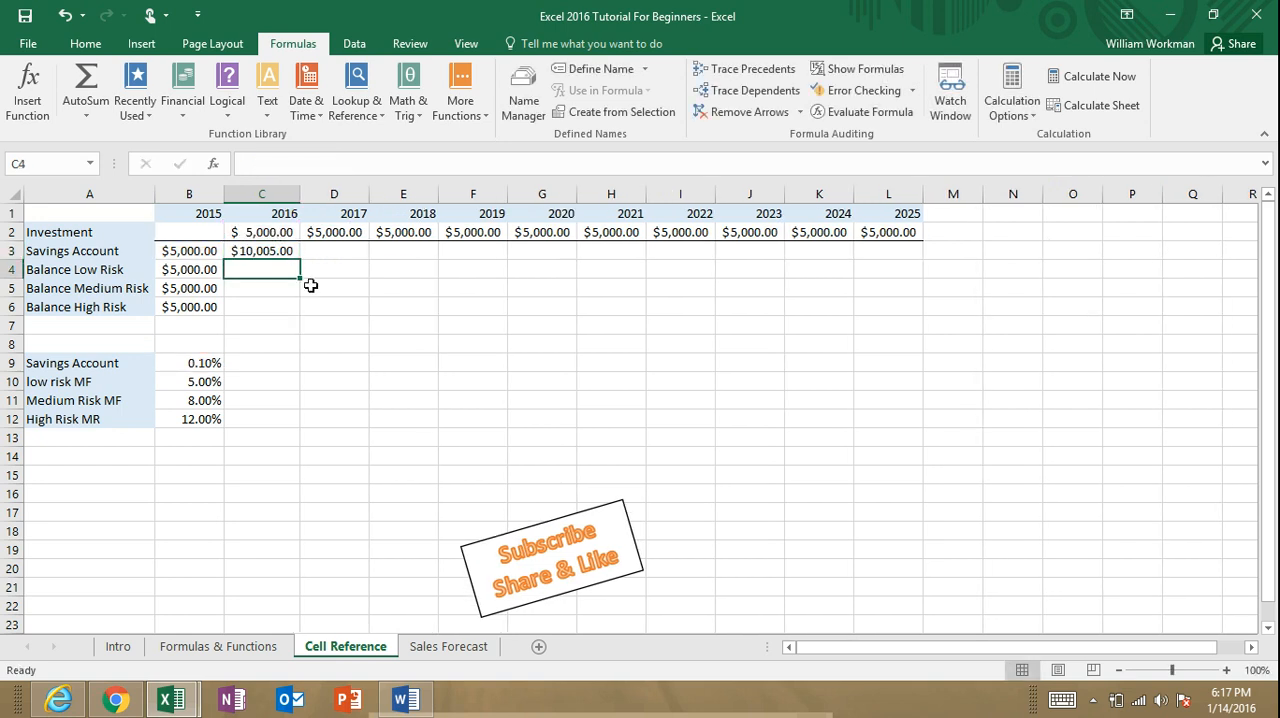
Step: Fill the Savings Account formula from C3 across the row to the 2025 column, L3
left_click(262, 250)
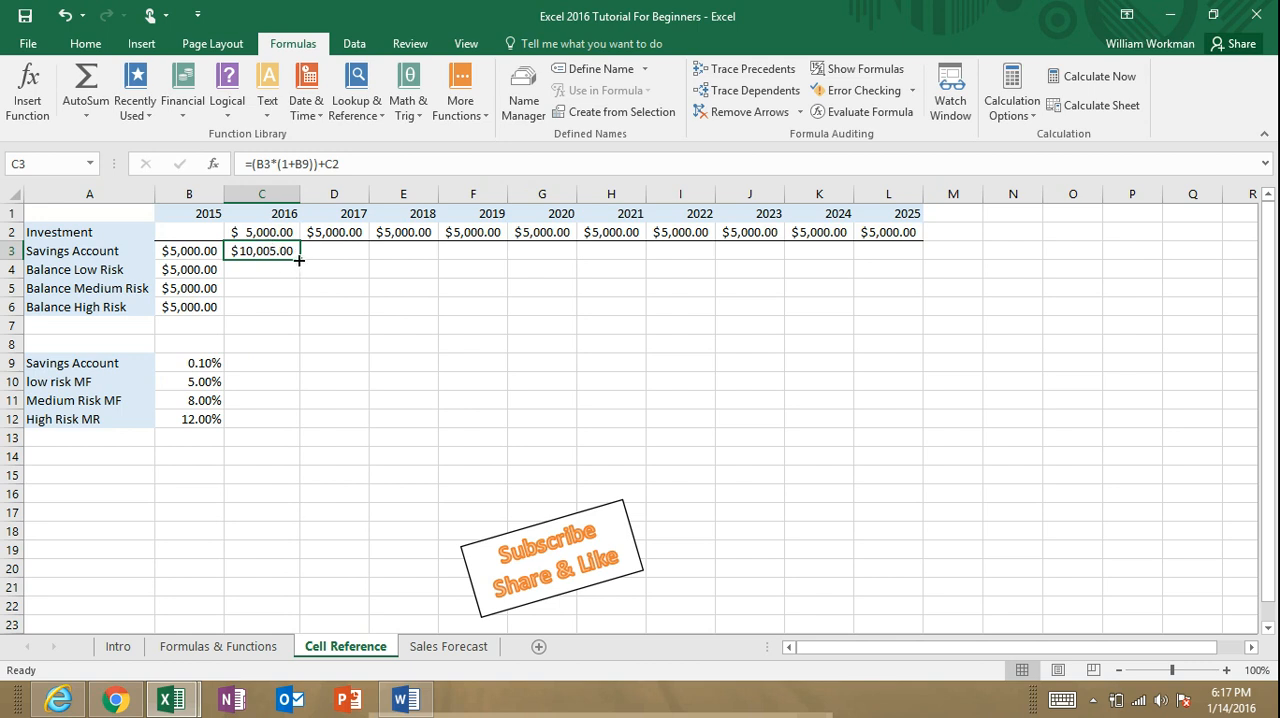
left_click_drag(298, 259, 895, 258)
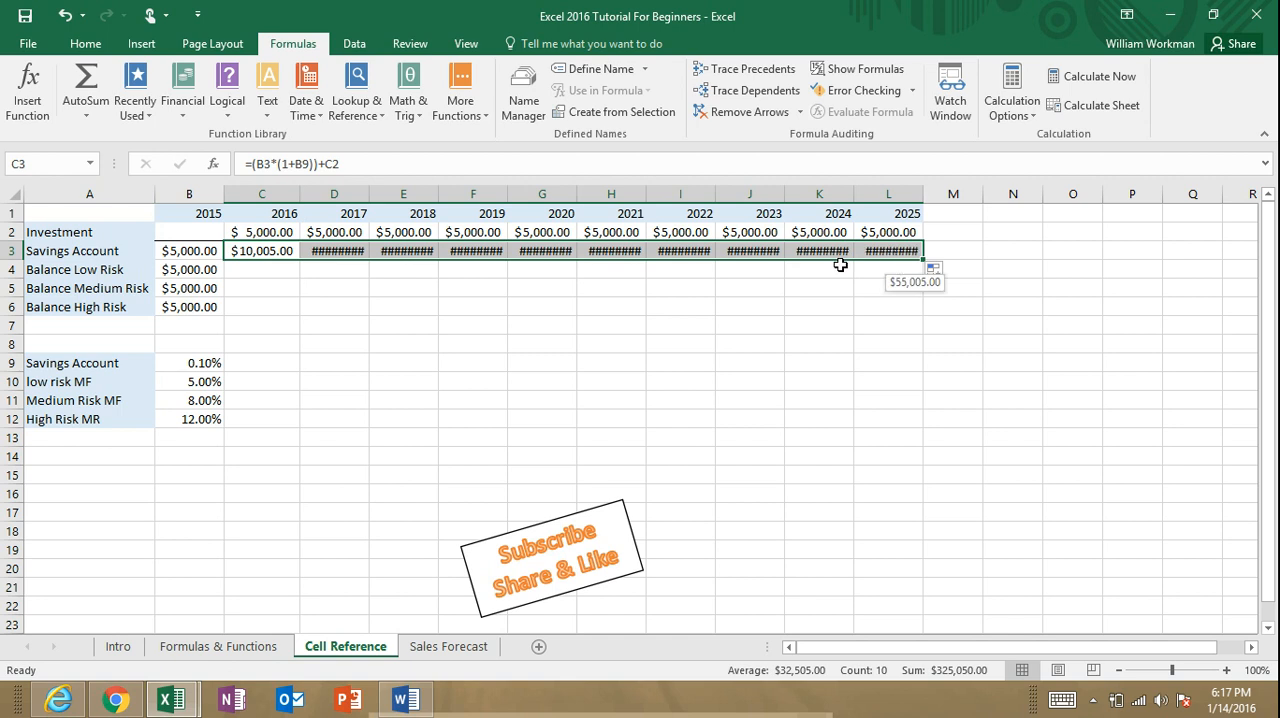
Step: Autofit the widths of the 2017 to 2025 columns, D through L, to their contents
left_click_drag(370, 197, 903, 209)
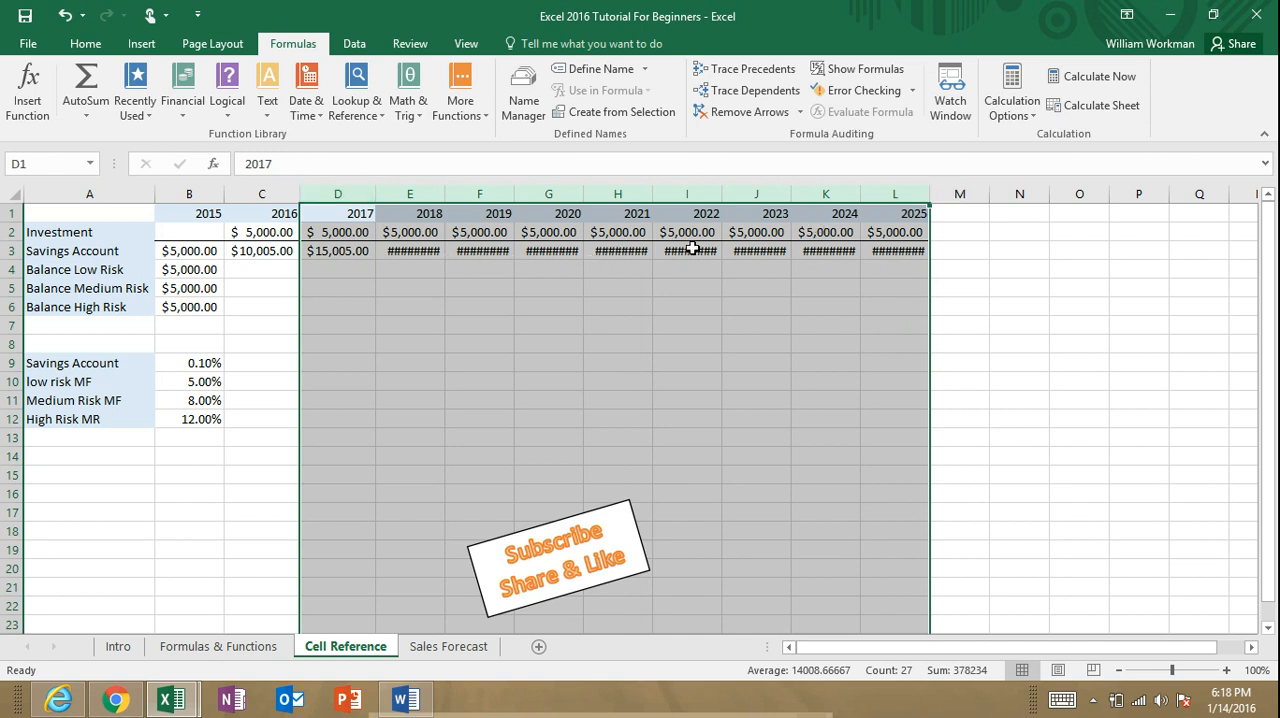
left_click(362, 197)
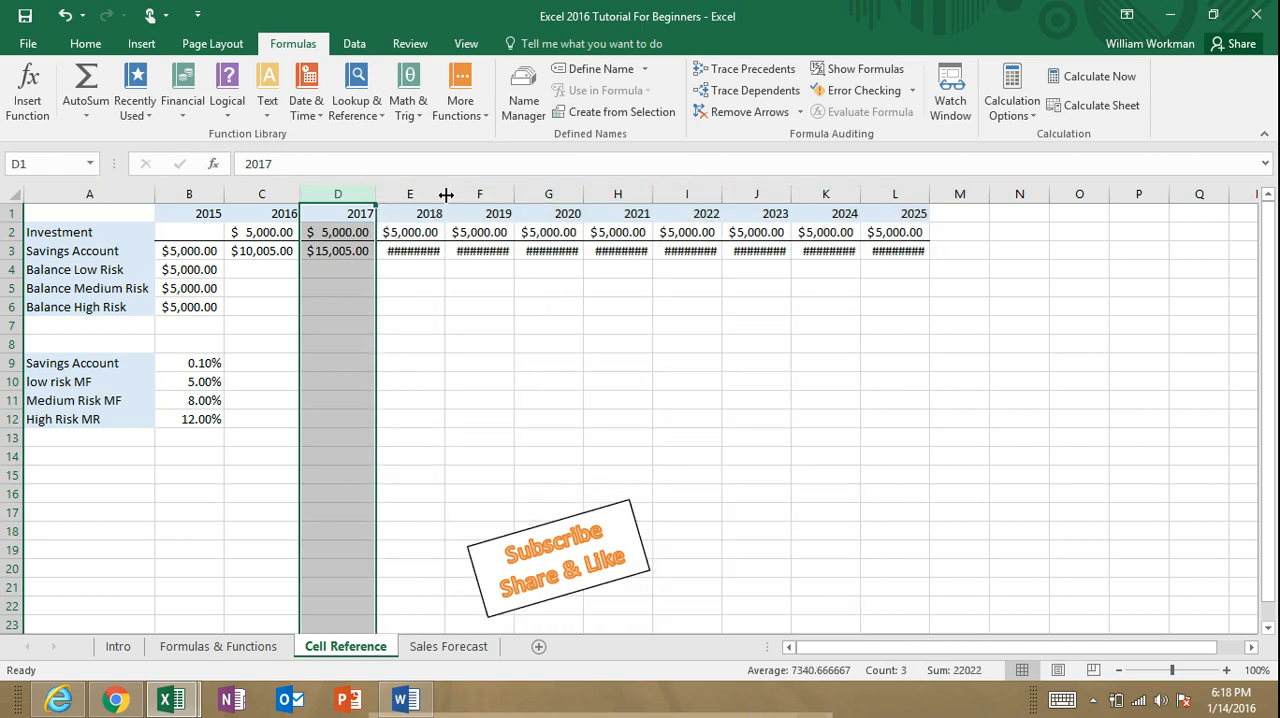
double_click(446, 194)
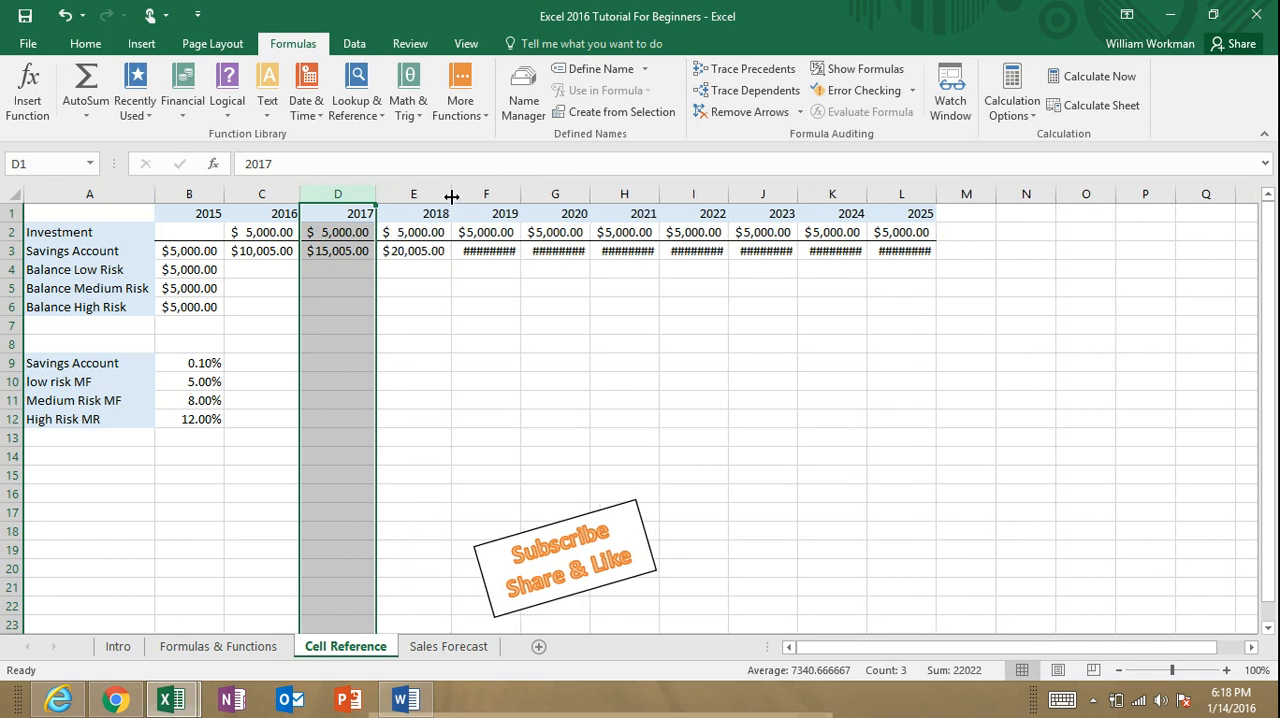
double_click(521, 195)
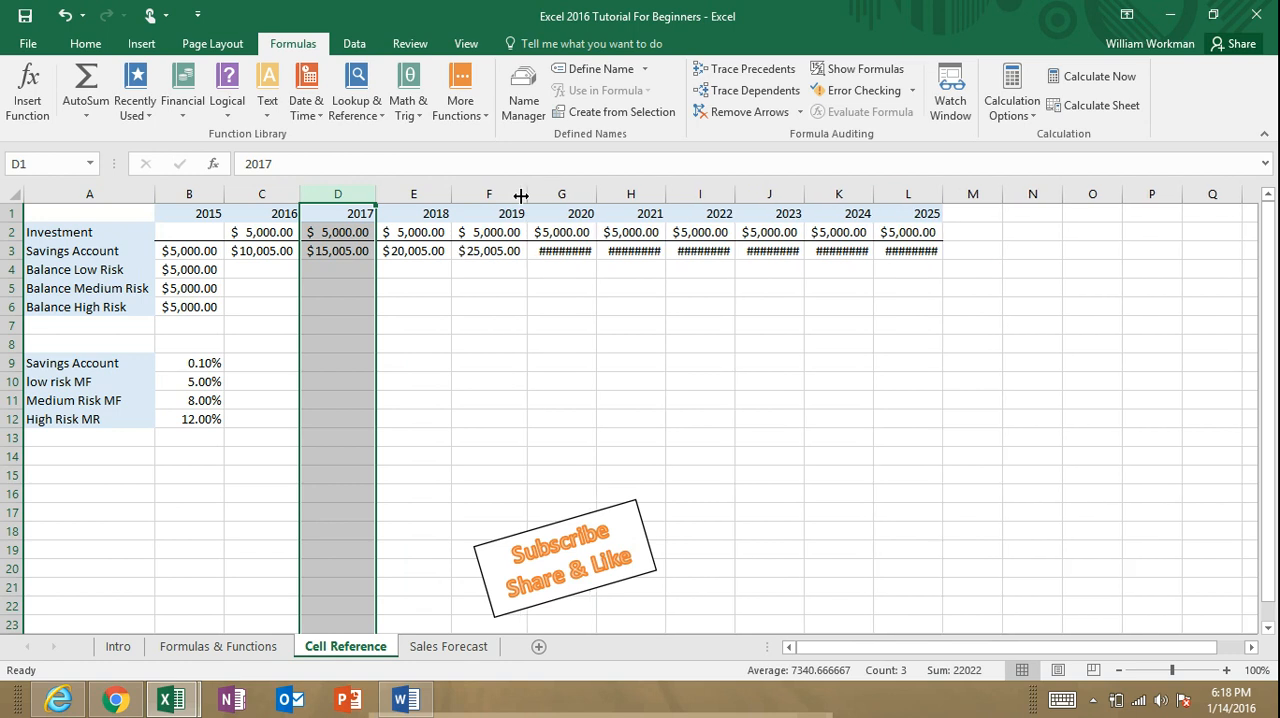
double_click(598, 193)
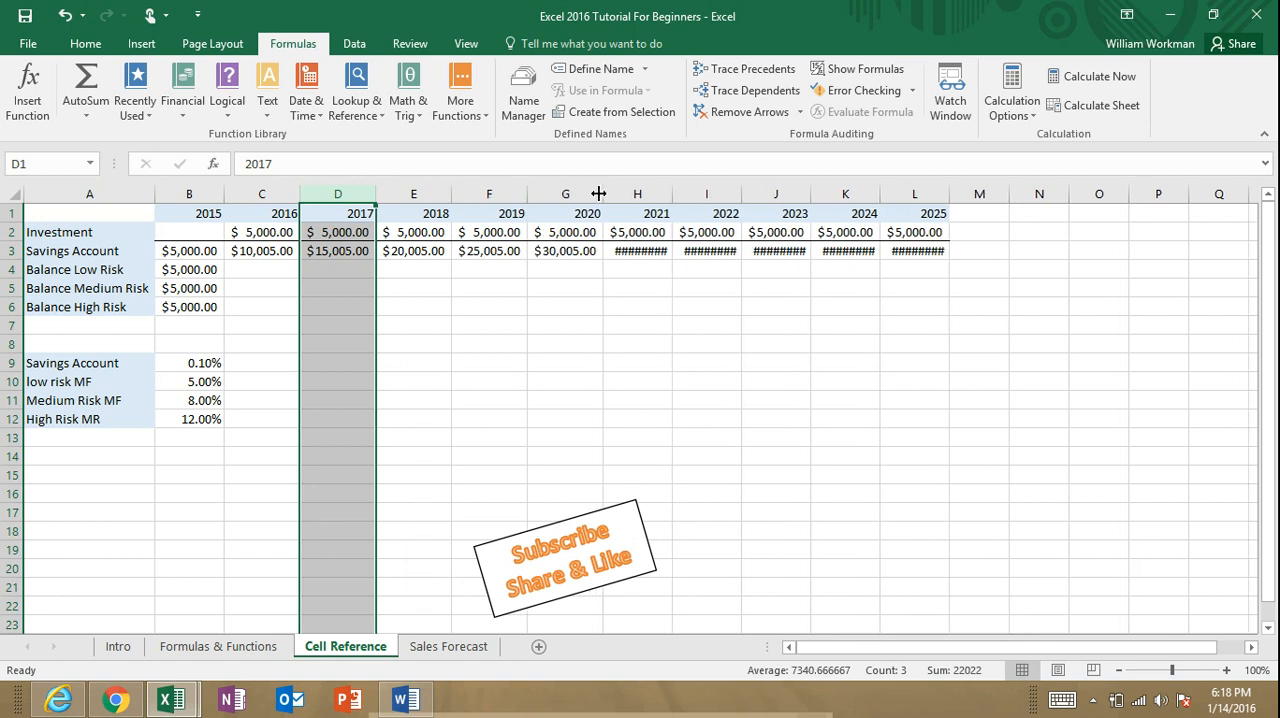
left_click_drag(634, 193, 906, 195)
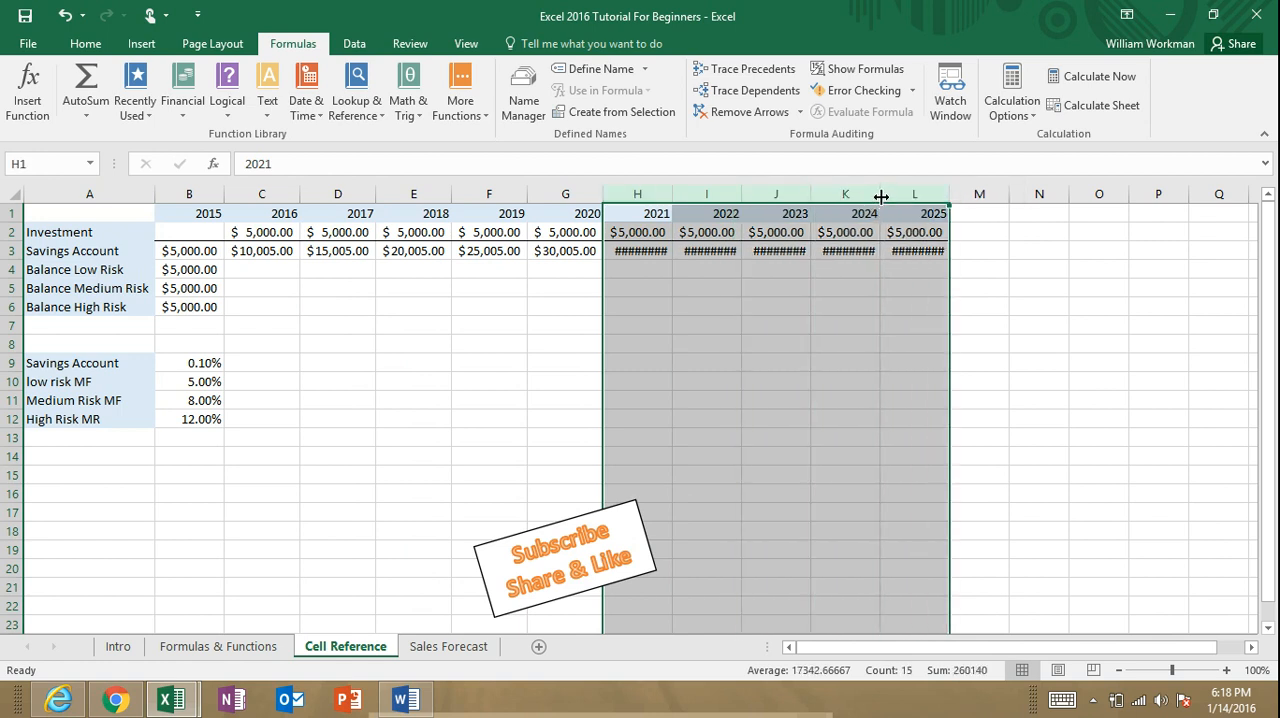
double_click(881, 194)
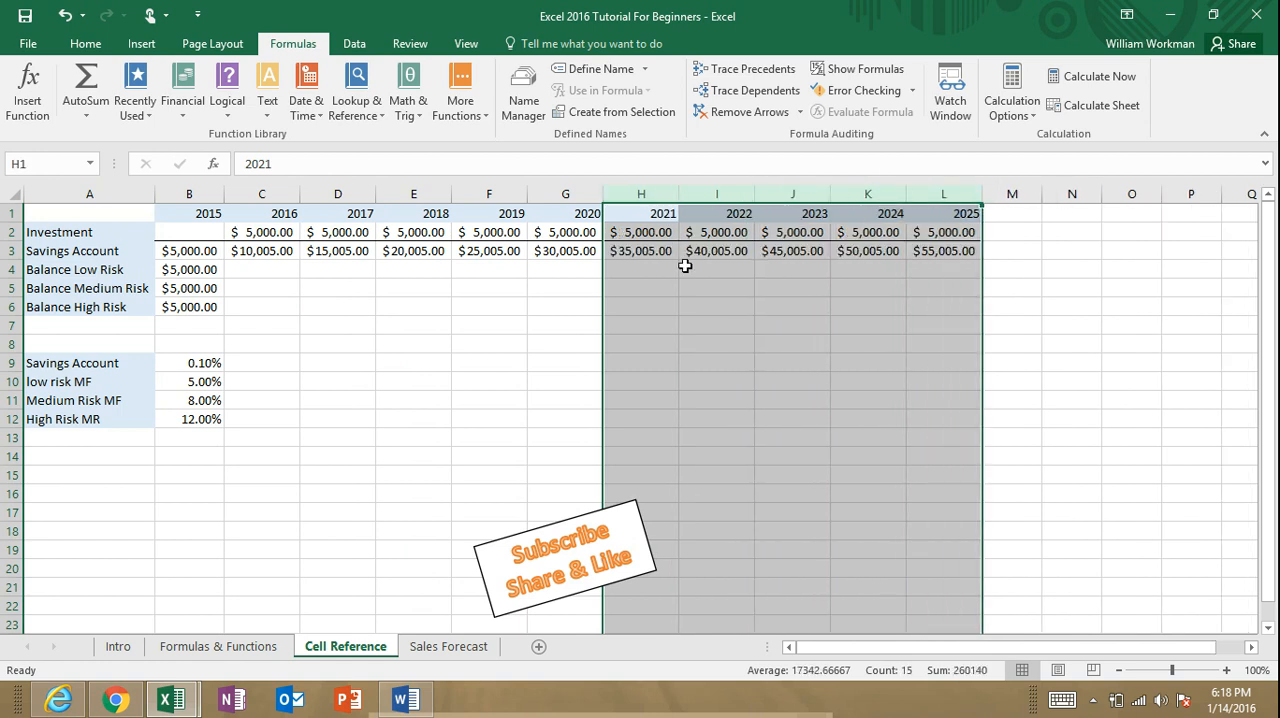
left_click(530, 346)
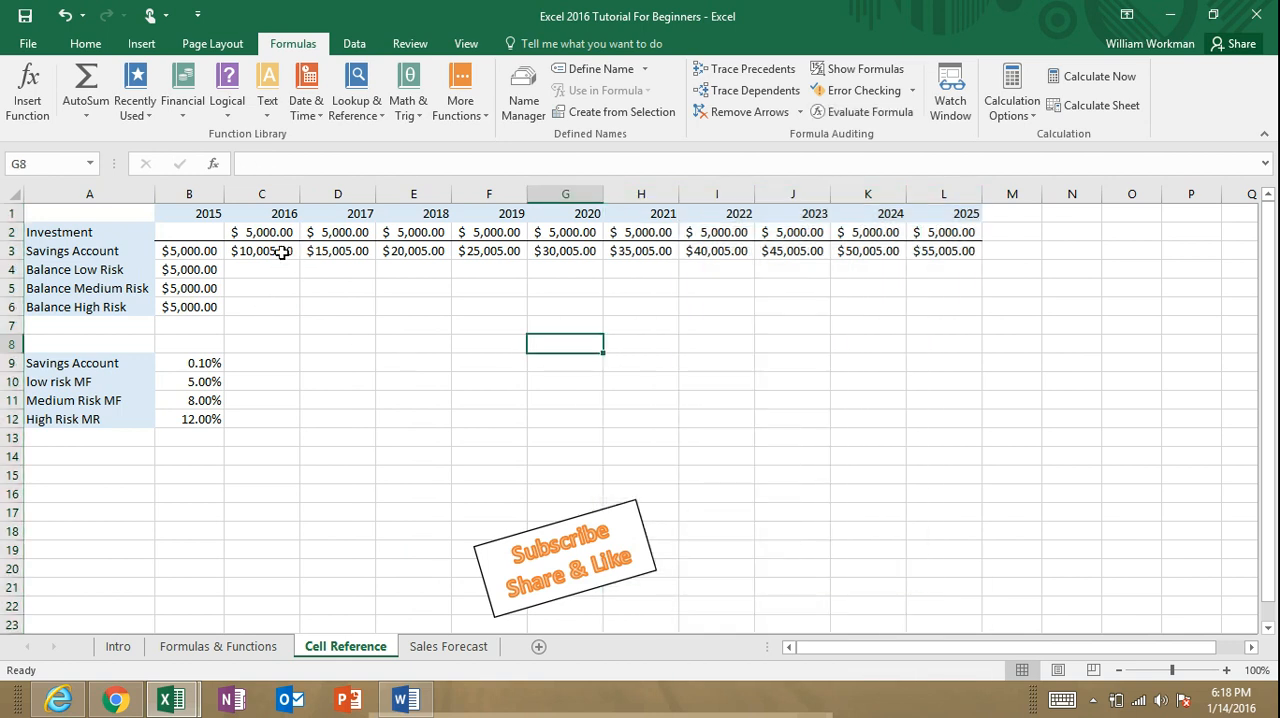
Step: Display formulas instead of values on the sheet and inspect the filled Savings Account formulas for 2016 through 2019
left_click(283, 251)
left_click(337, 251)
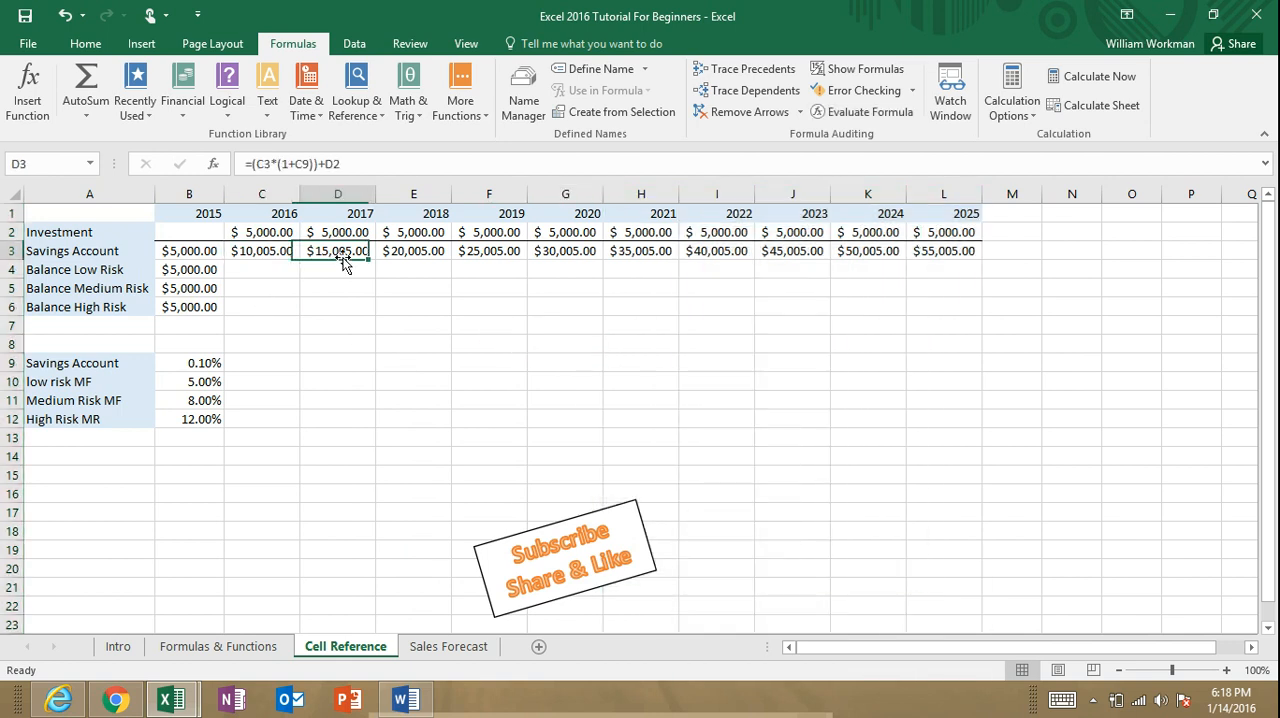
left_click(281, 251)
left_click(335, 251)
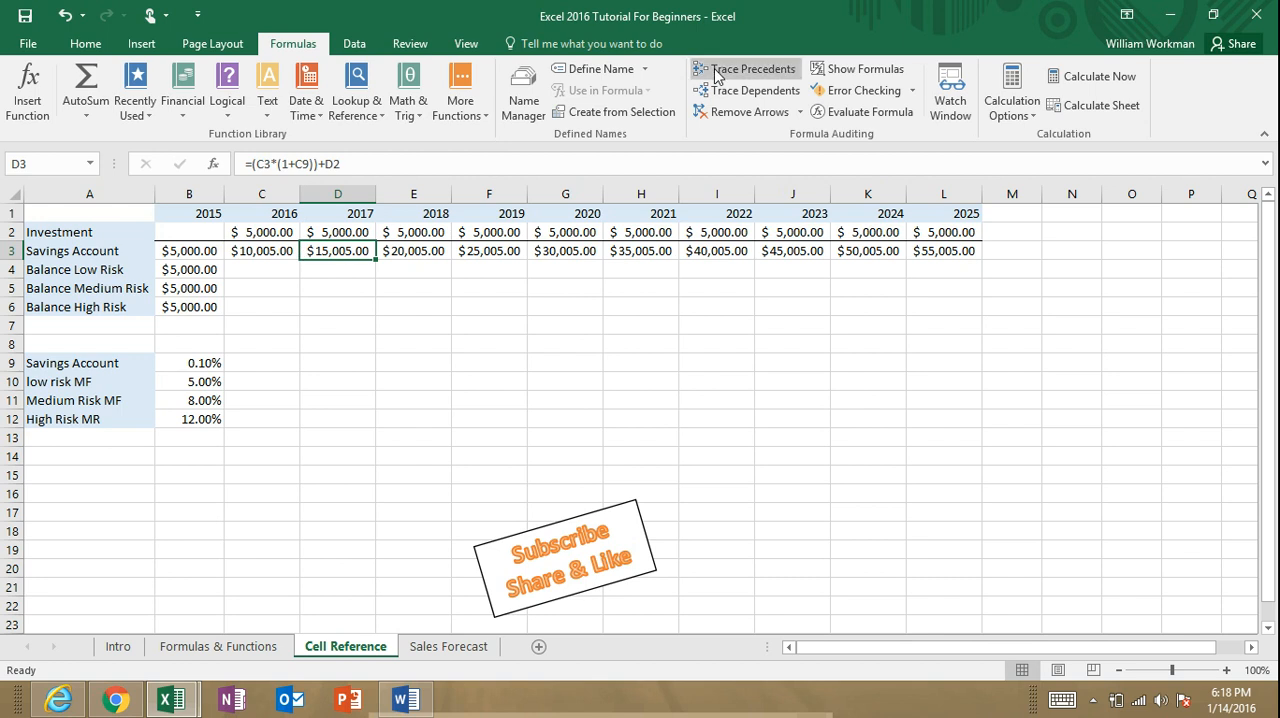
left_click(847, 69)
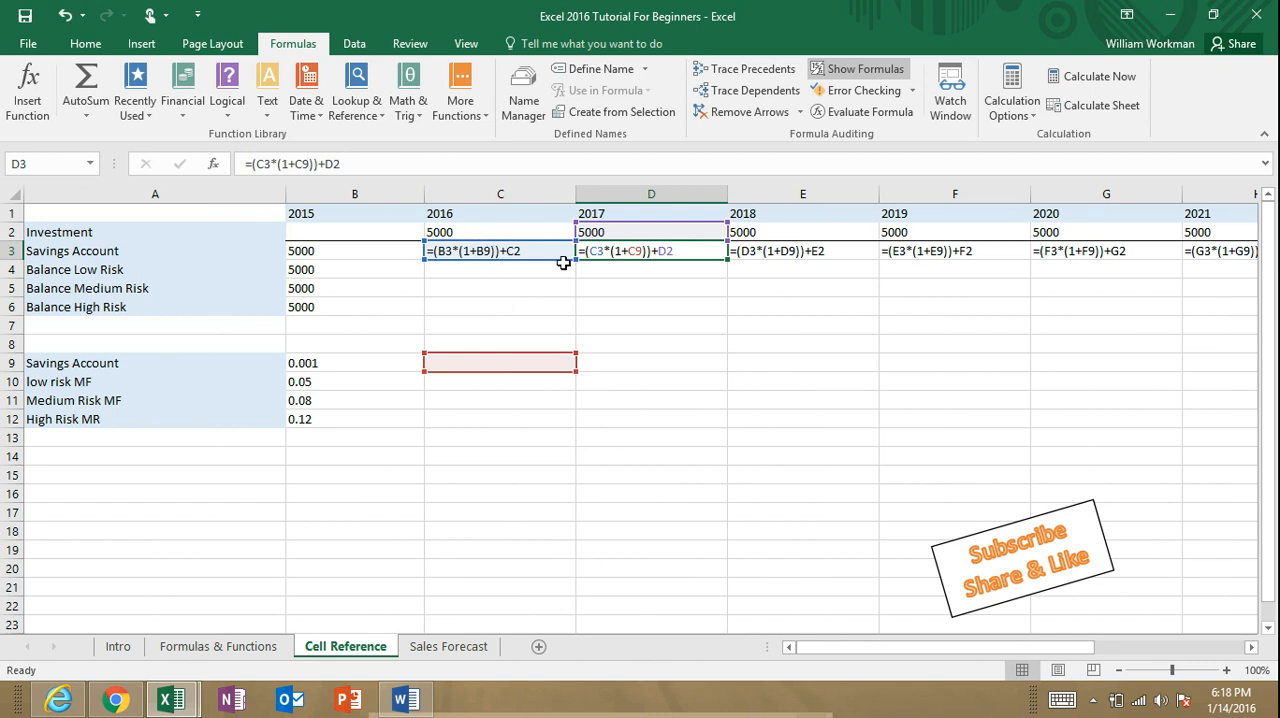
left_click(759, 251)
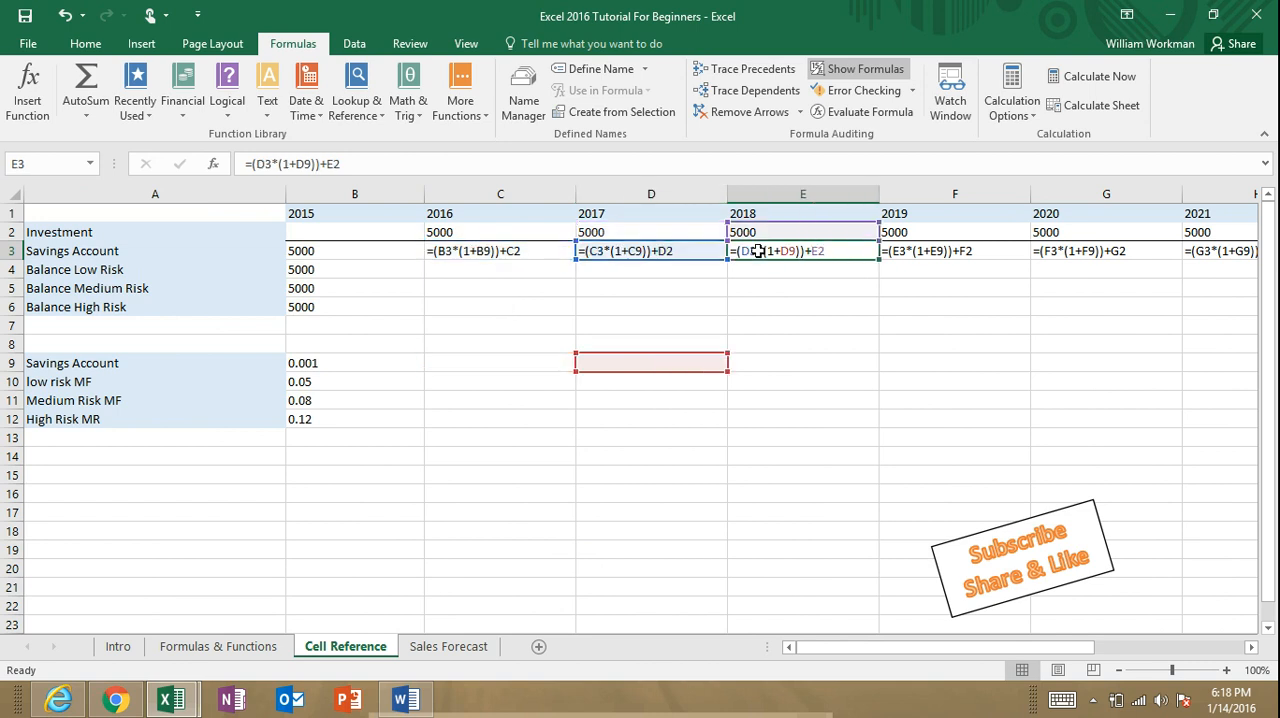
left_click(904, 251)
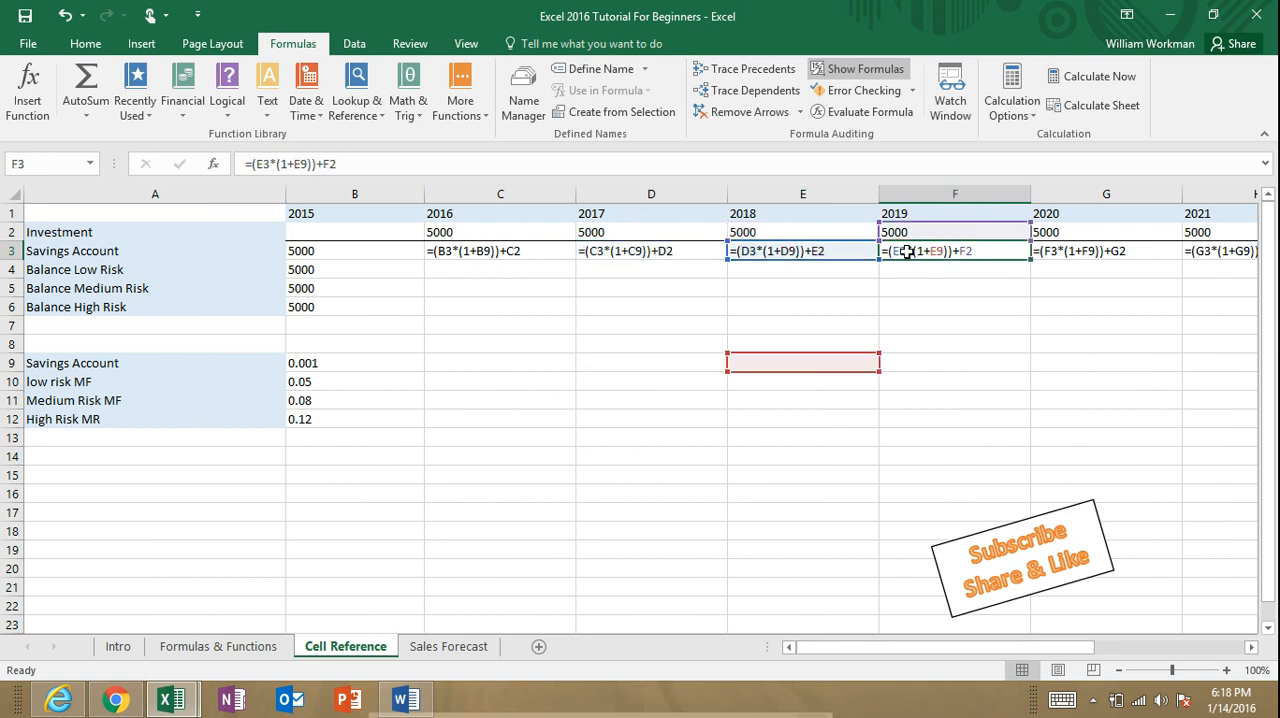
left_click(670, 251)
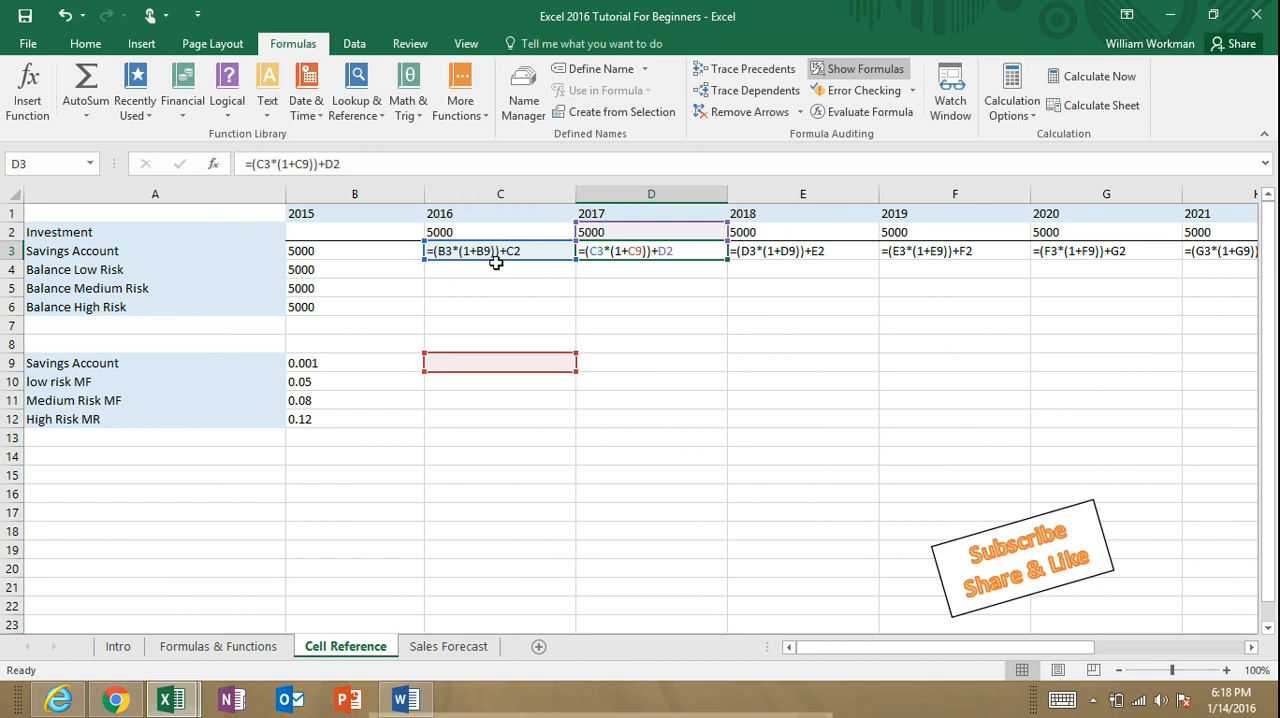
Step: Compare which cells the Savings Account formulas in C3 through G3 refer to, starting from the 2015 balance in B3
left_click(401, 256)
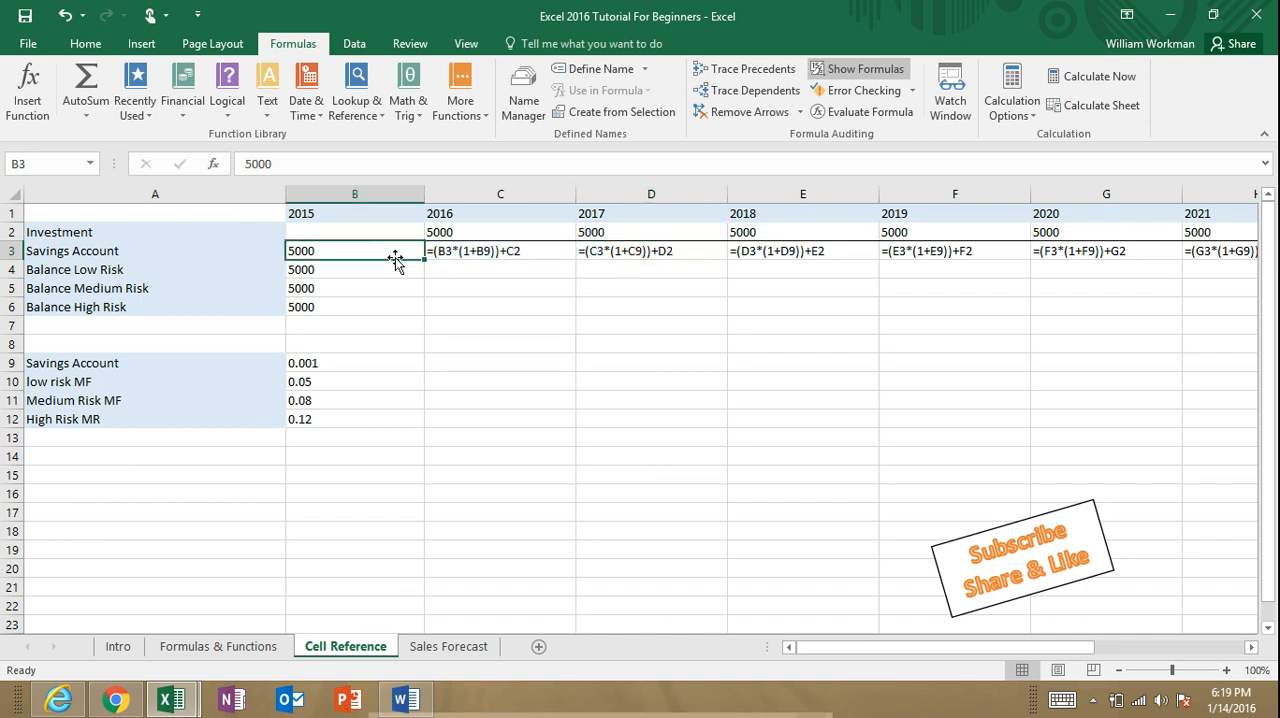
double_click(479, 254)
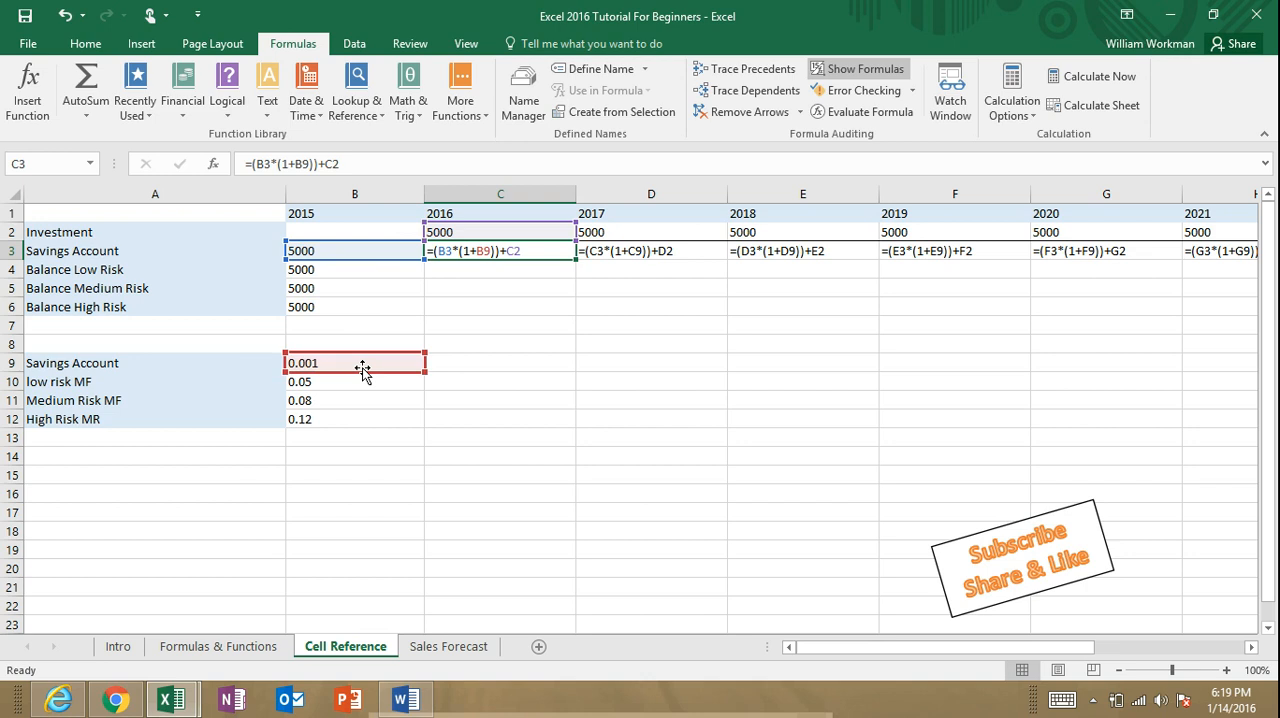
double_click(633, 251)
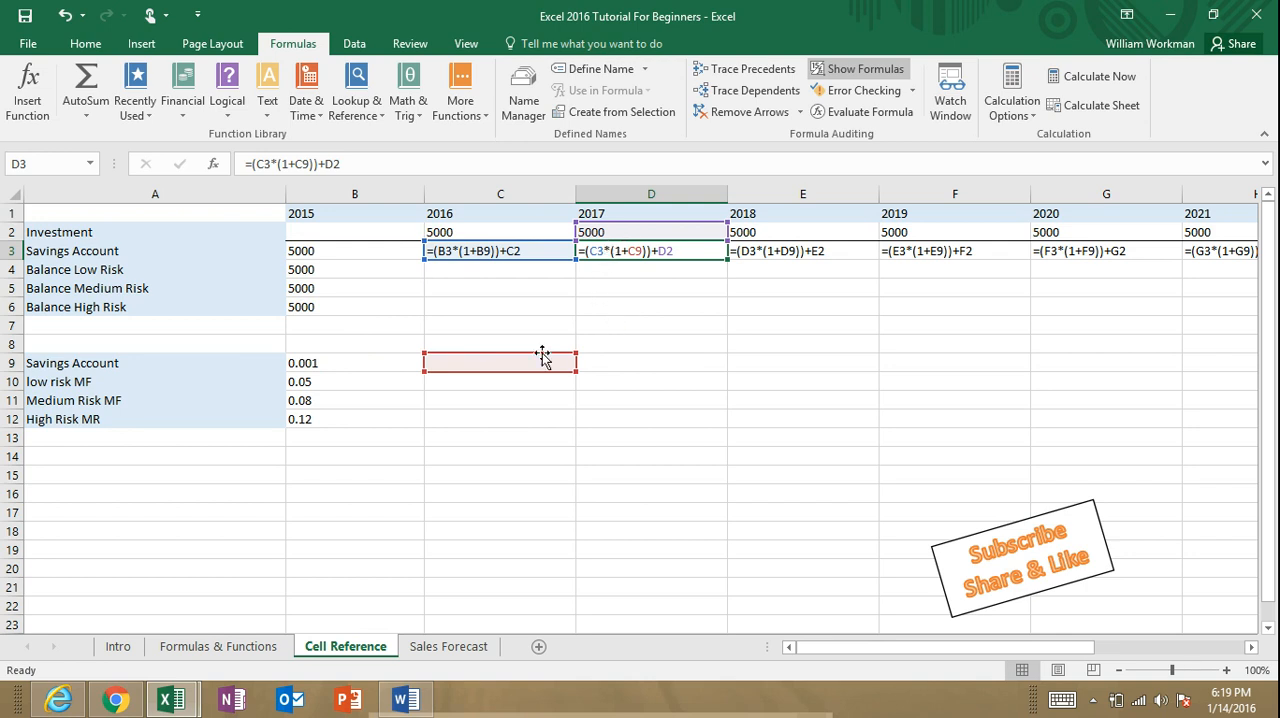
double_click(764, 251)
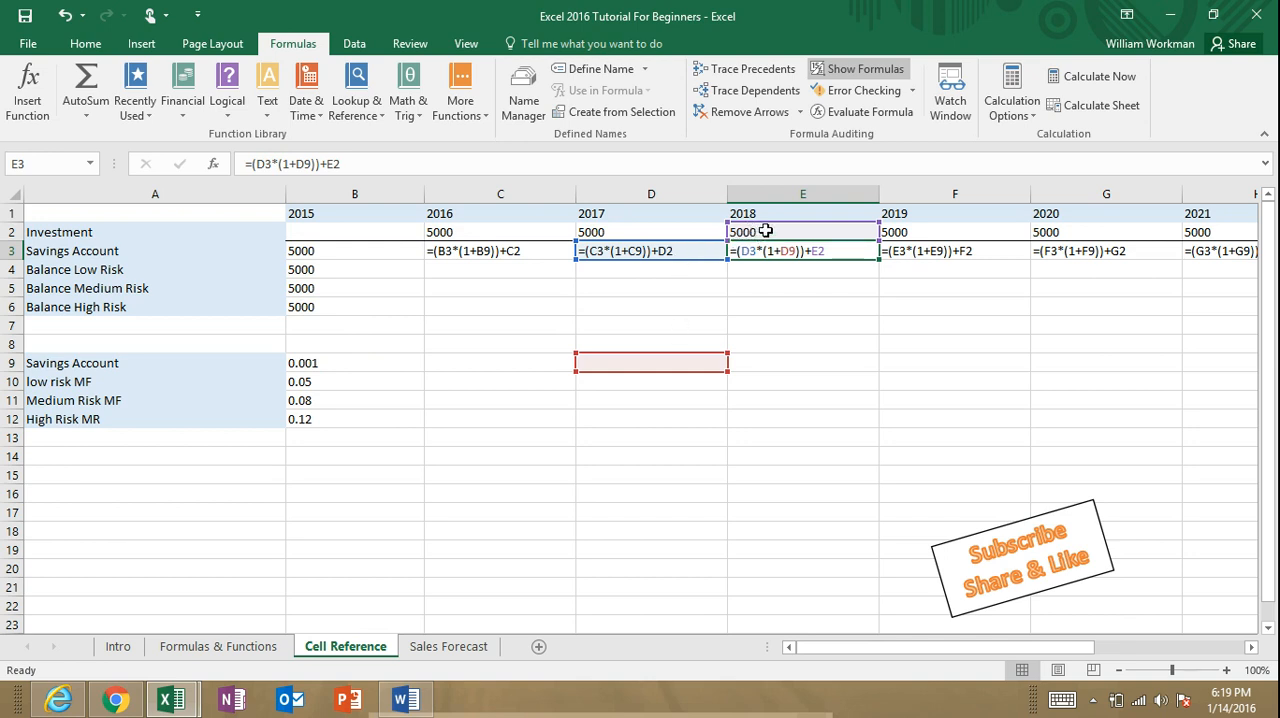
double_click(916, 256)
double_click(1058, 256)
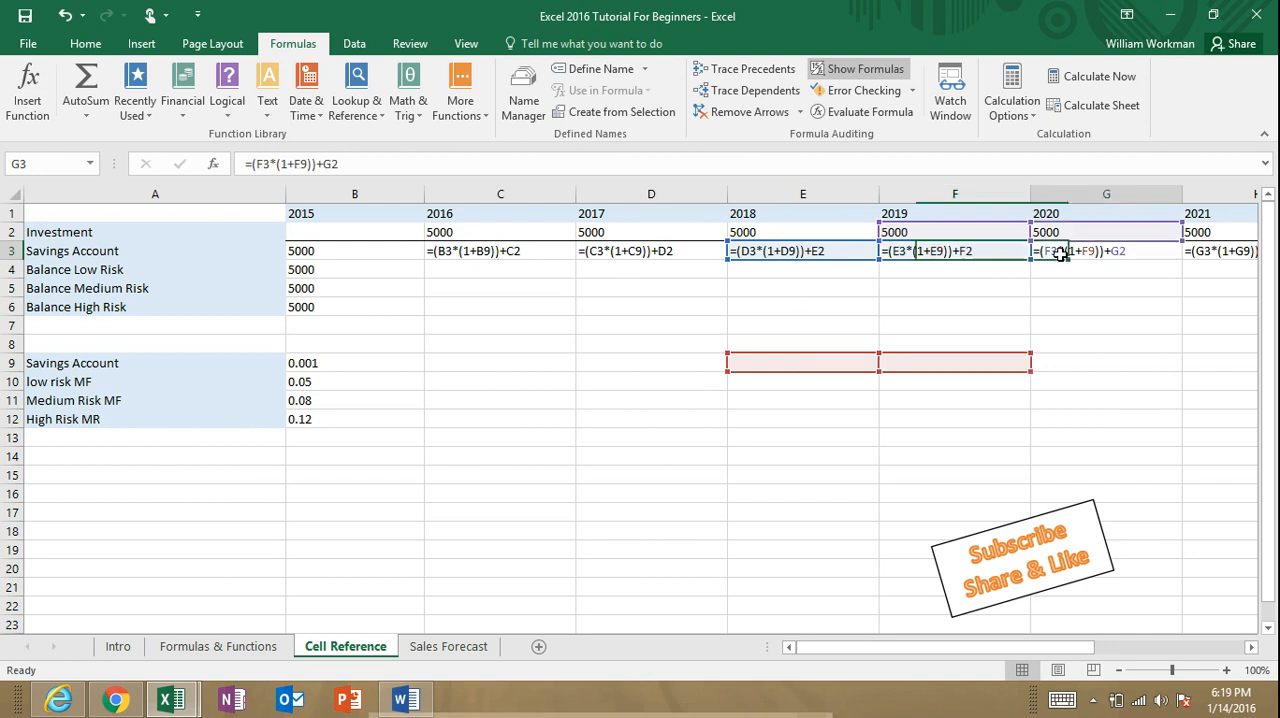
double_click(840, 256)
double_click(530, 257)
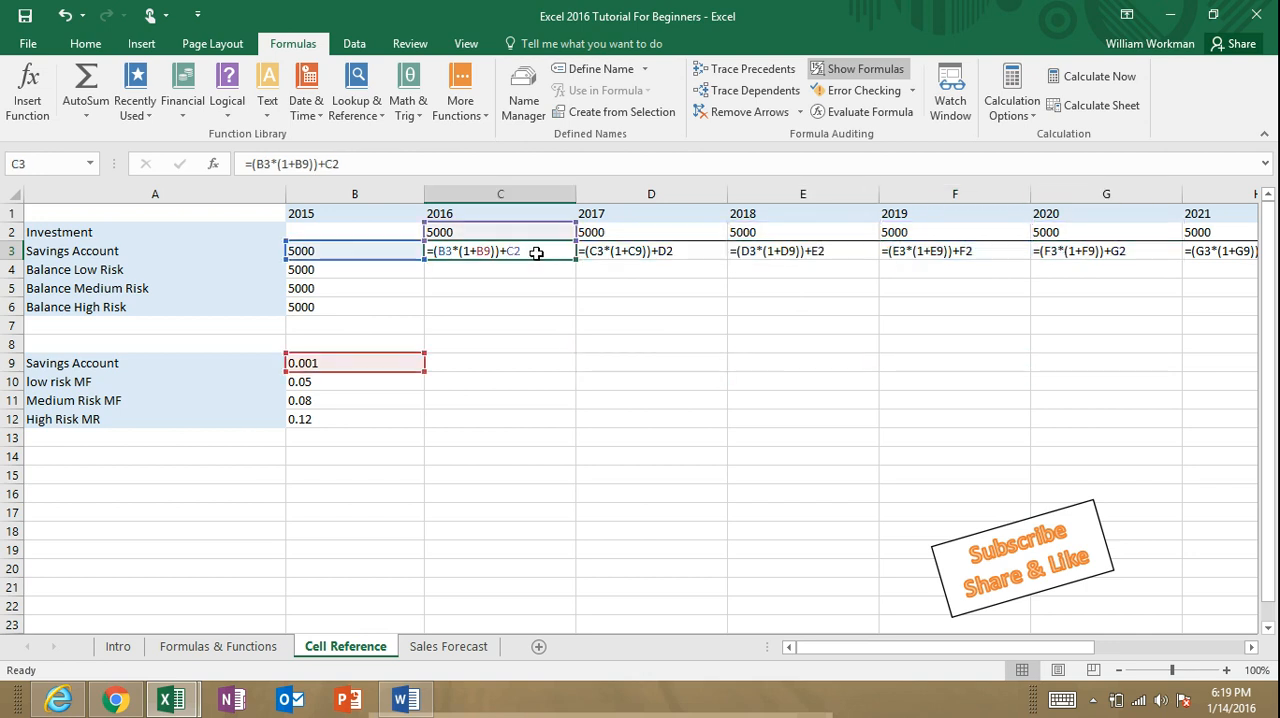
double_click(638, 255)
double_click(760, 253)
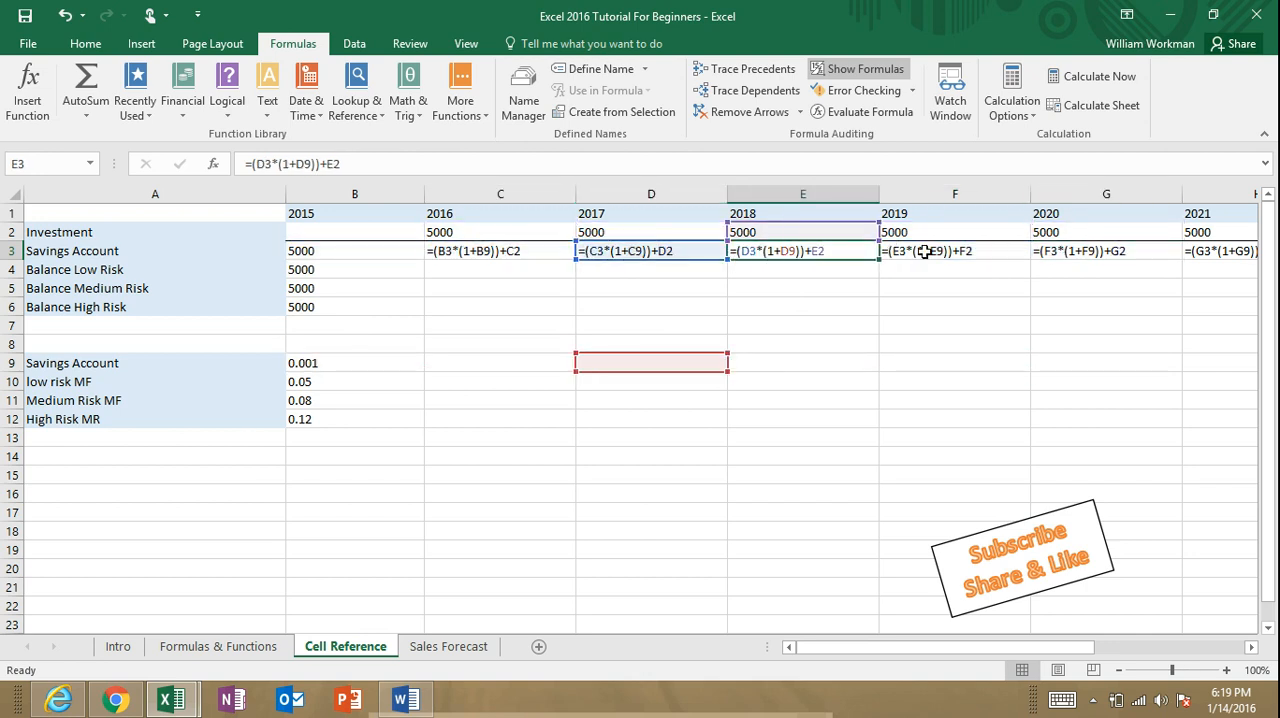
double_click(1020, 256)
double_click(1056, 254)
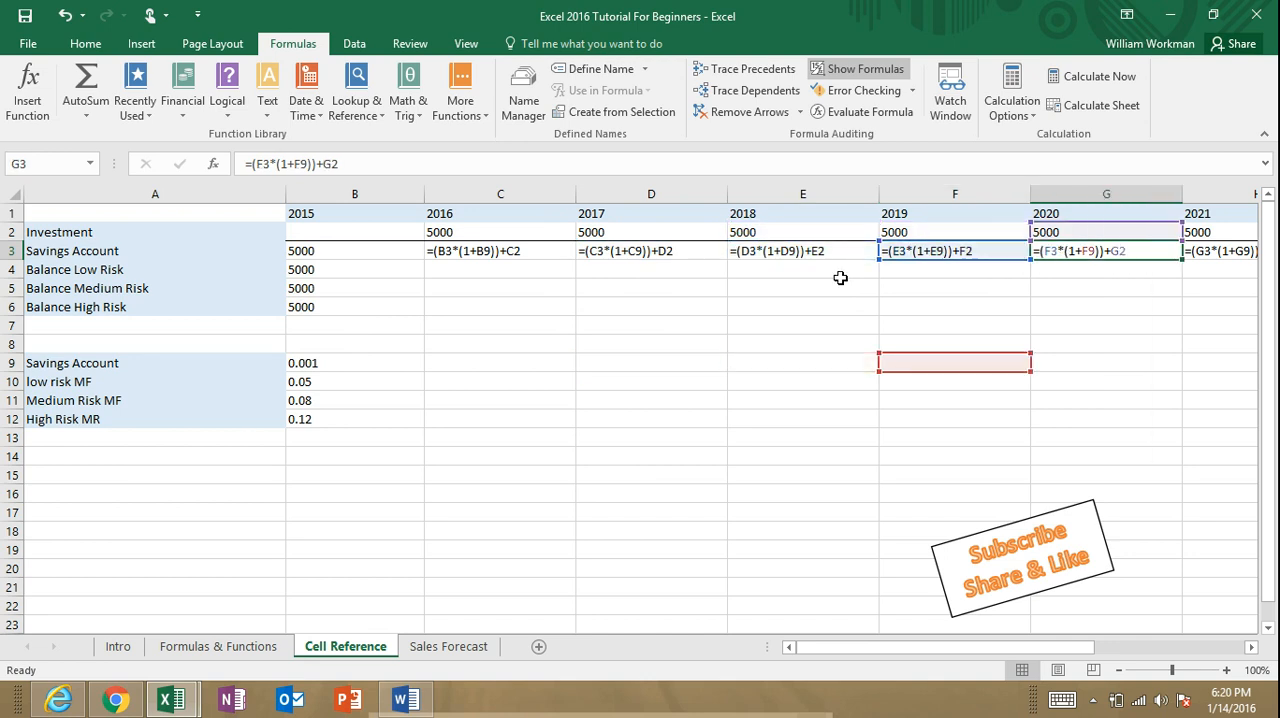
Step: Make the B9 rate reference in C3 absolute so the formula reads =(B3*(1+$B$9))+C2
double_click(490, 253)
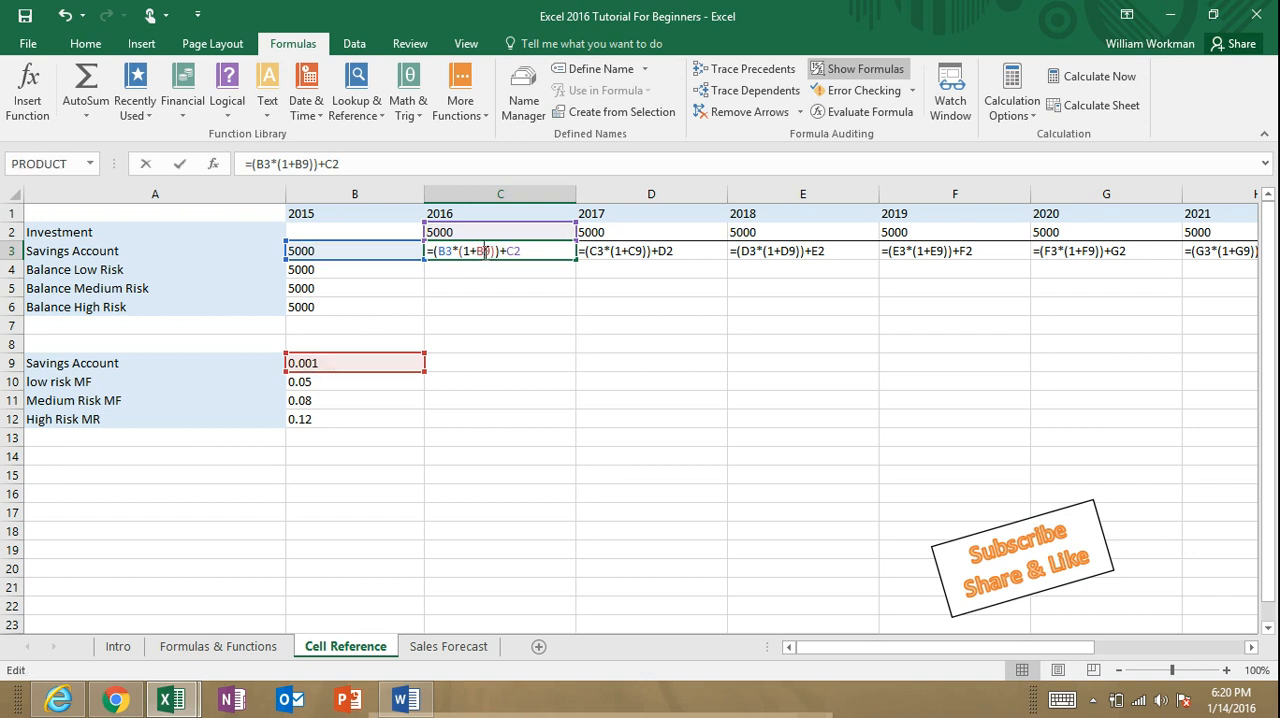
double_click(484, 253)
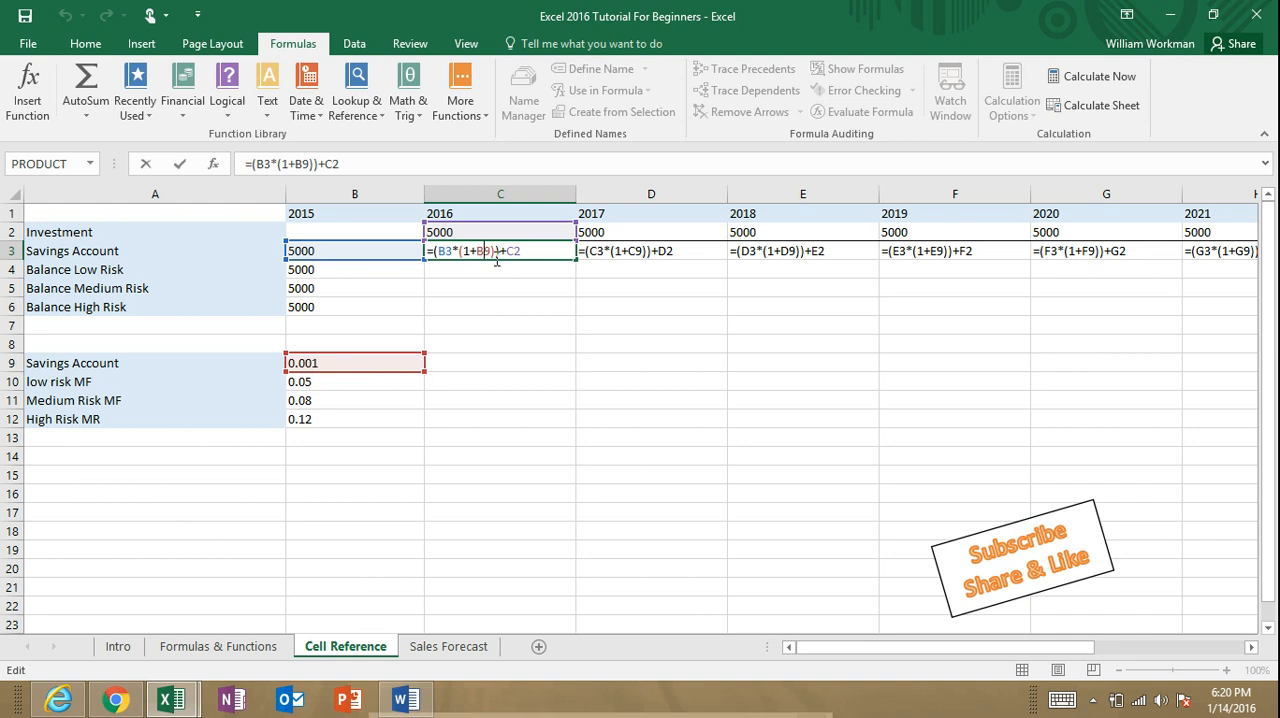
key("F4")
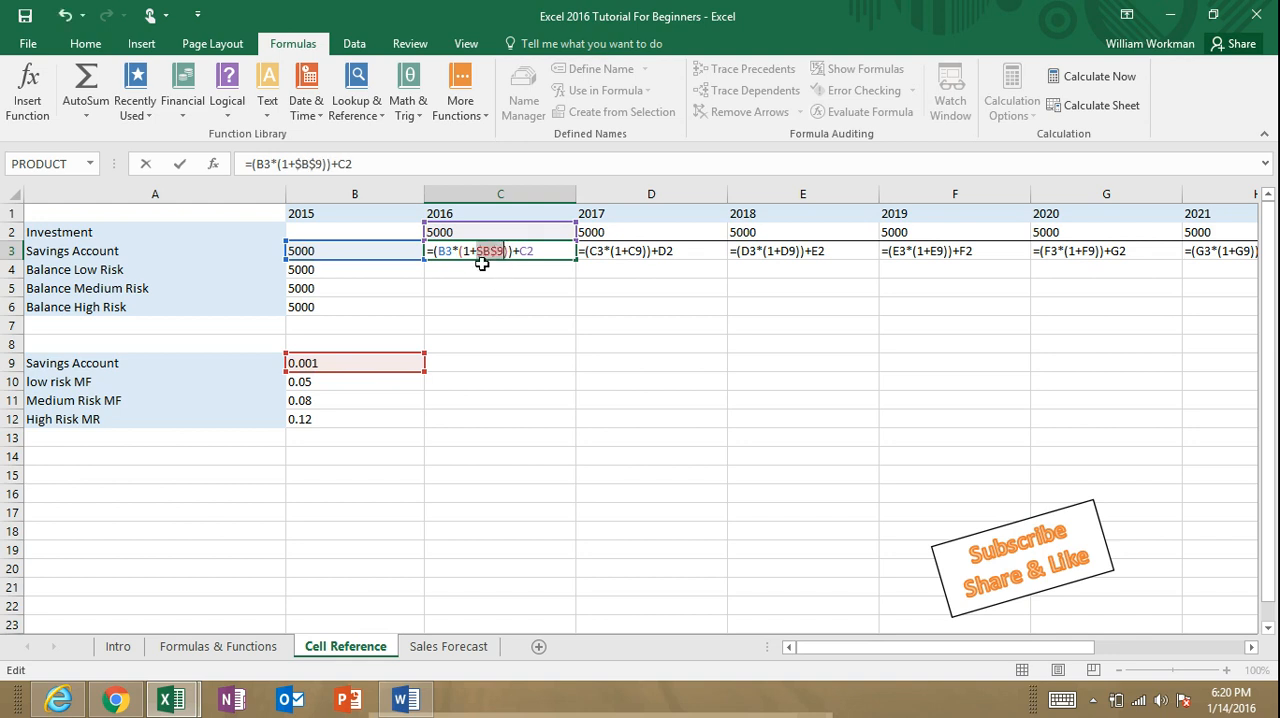
left_click(484, 252)
key("Return")
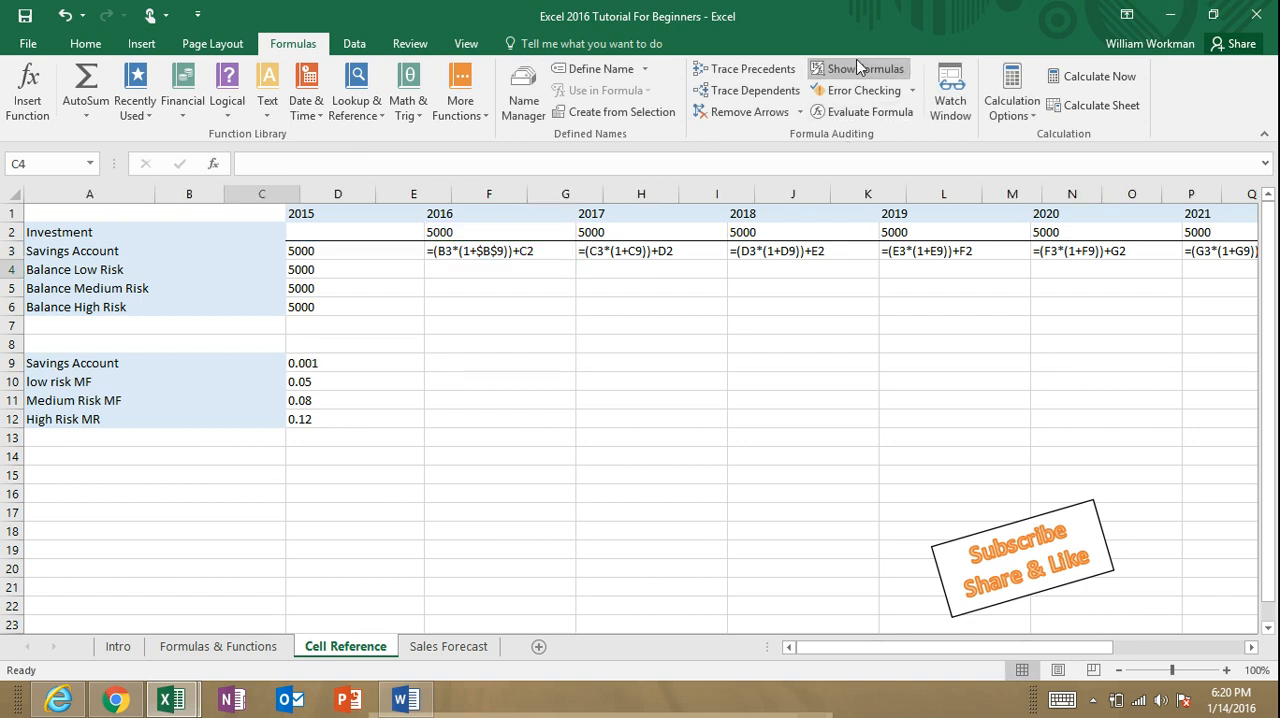
Step: Return the sheet to showing values and fill the corrected Savings Account formula from C3 across to L3
left_click(857, 67)
left_click(280, 254)
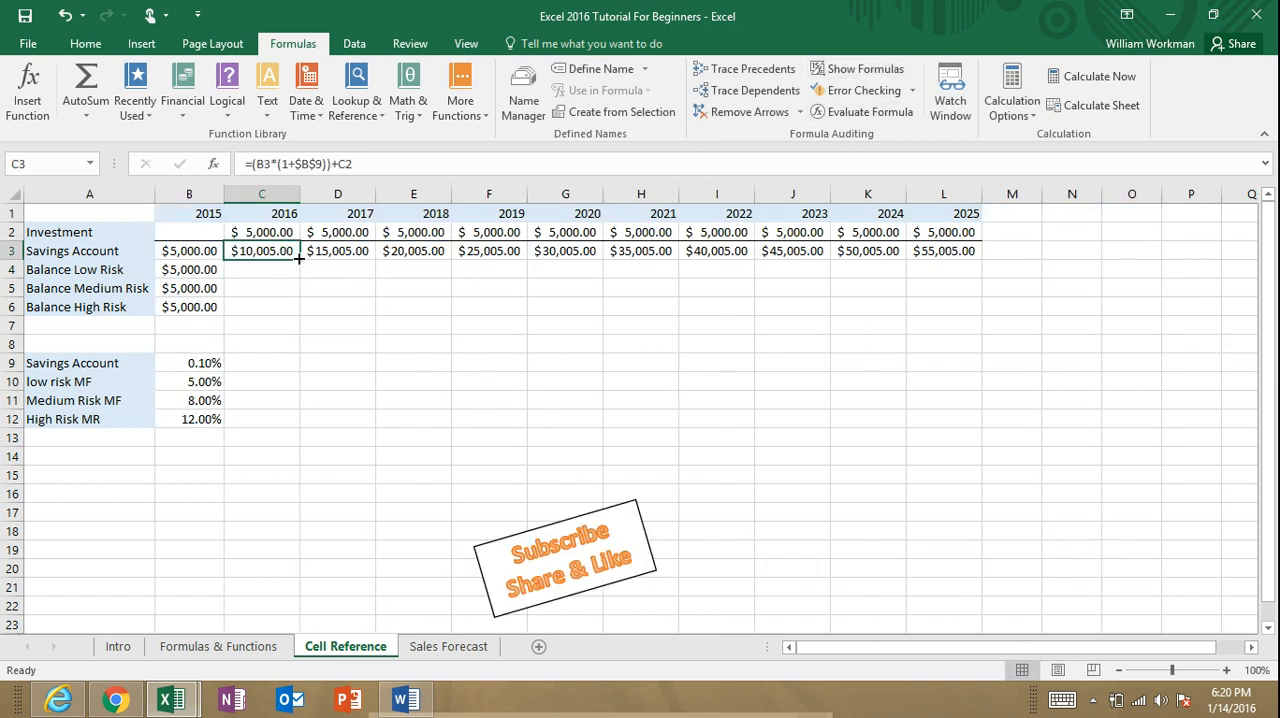
left_click_drag(299, 259, 950, 255)
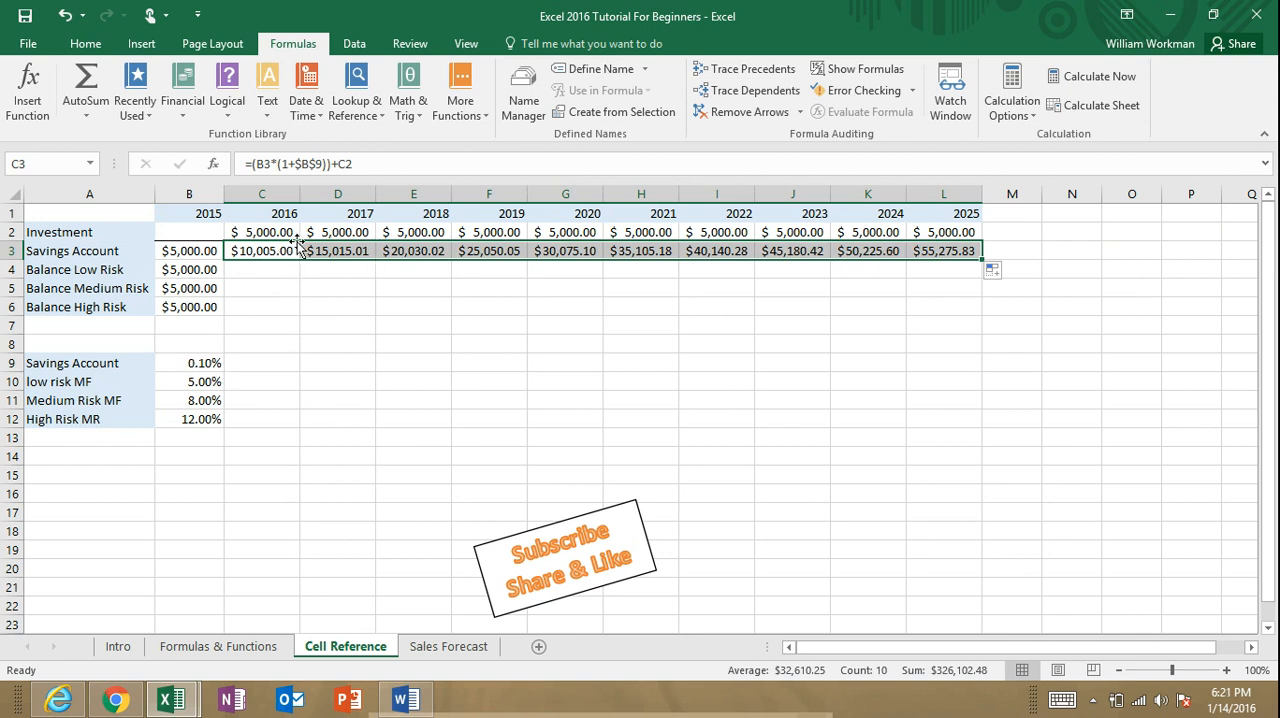
Step: Show the sheet's formulas, examine the $B$9 reference across the Savings Account row, and switch back to values
left_click(860, 68)
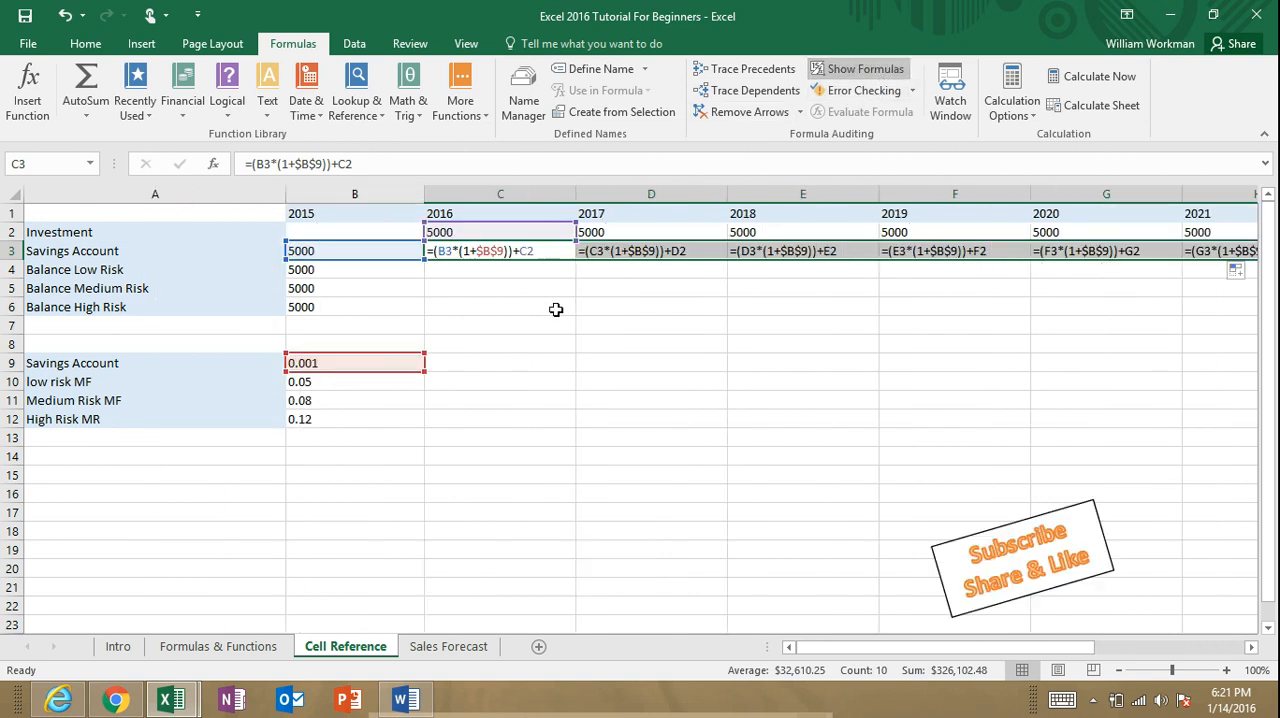
left_click(520, 254)
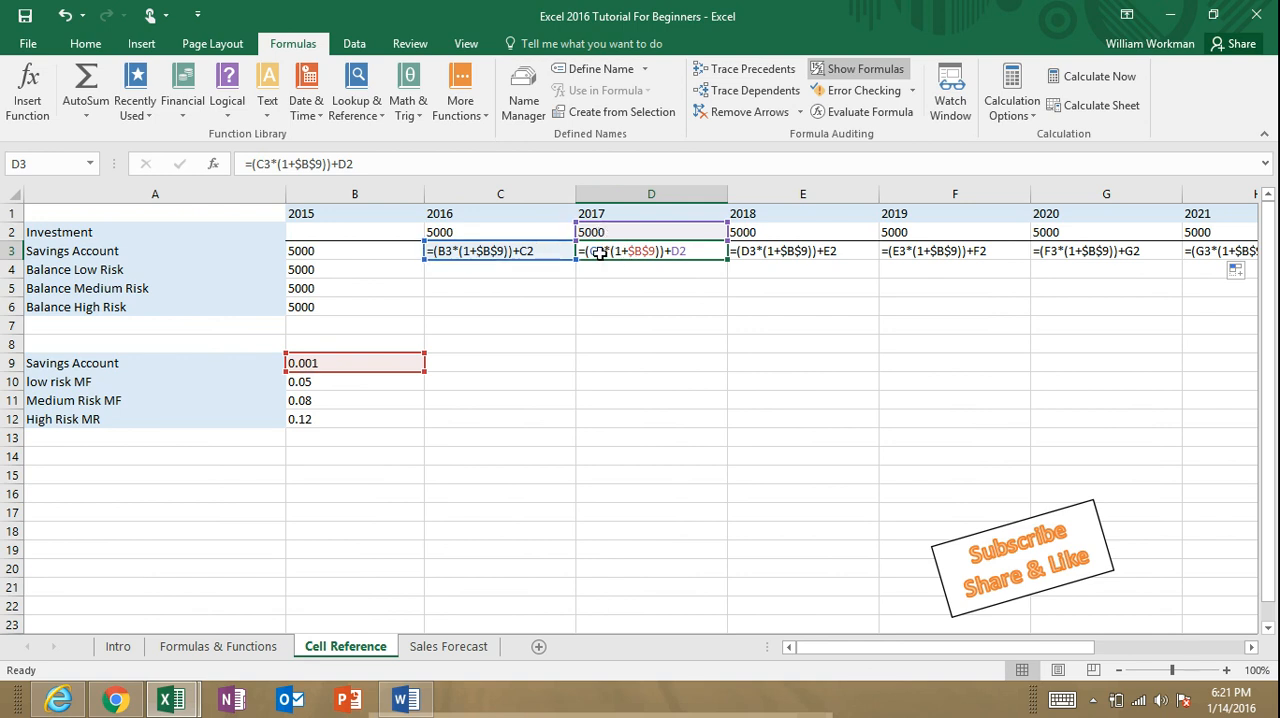
left_click(743, 256)
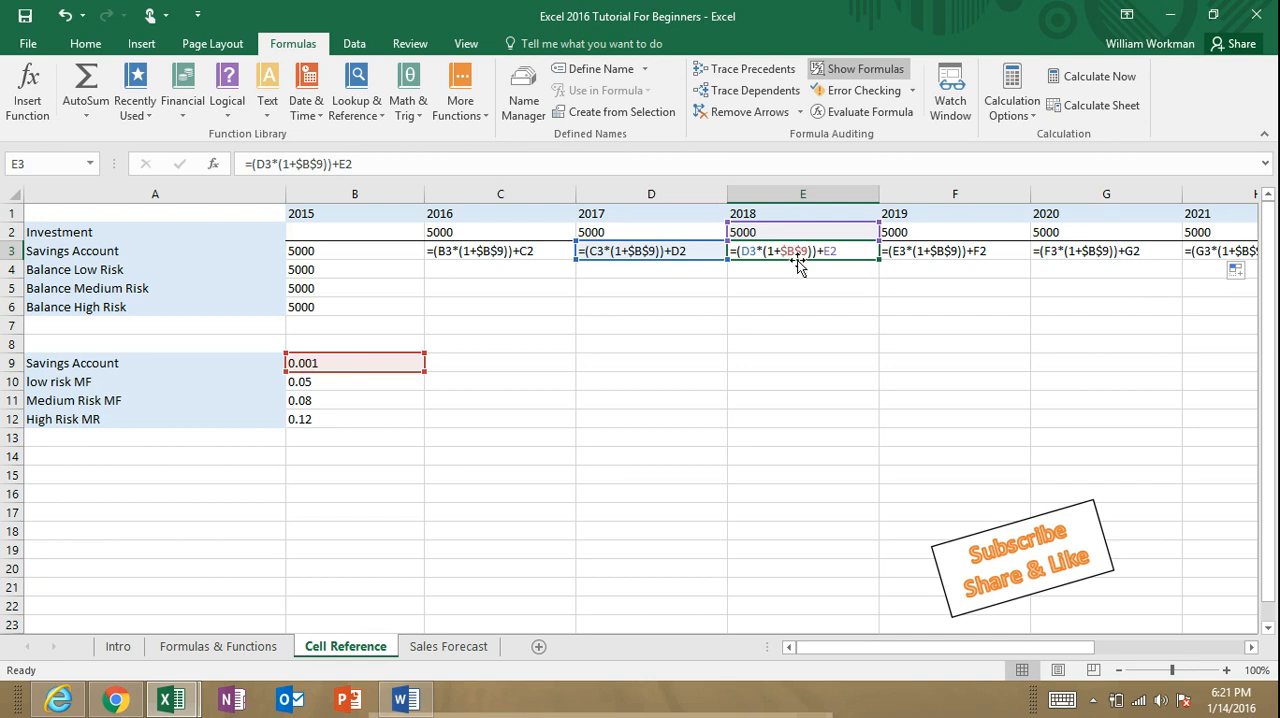
left_click(937, 254)
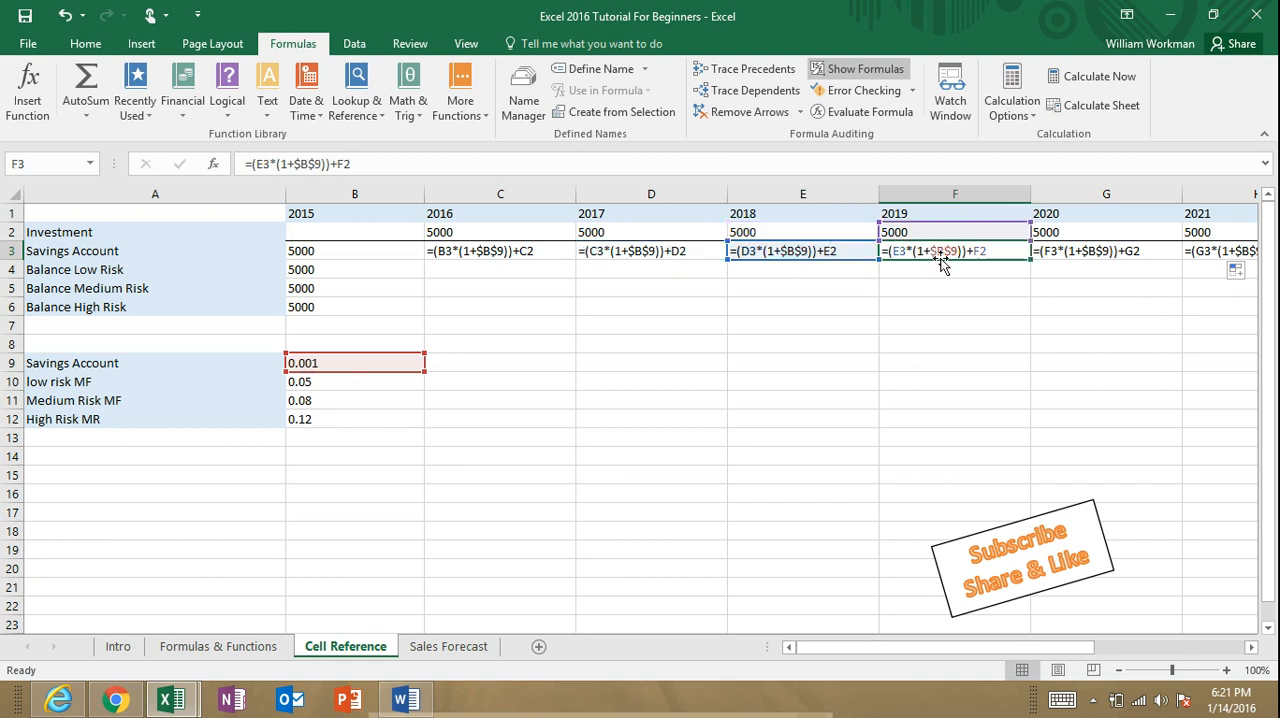
left_click(1126, 254)
left_click(826, 251)
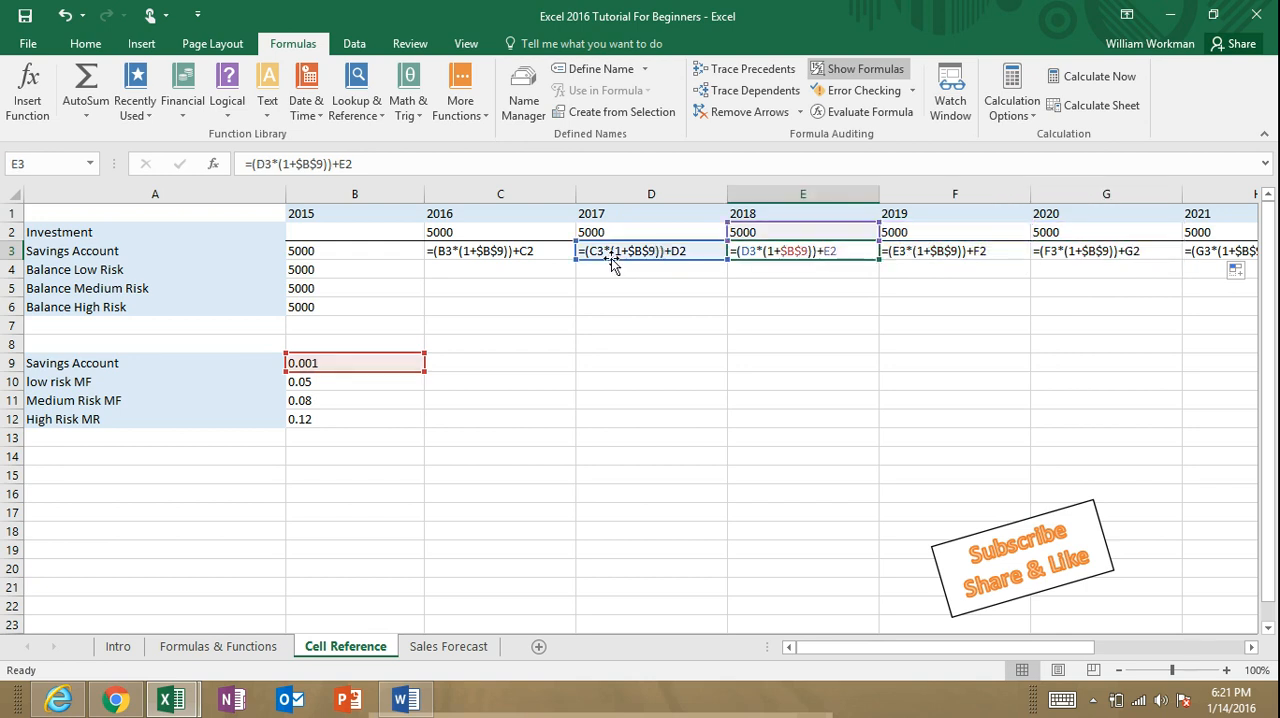
left_click(537, 251)
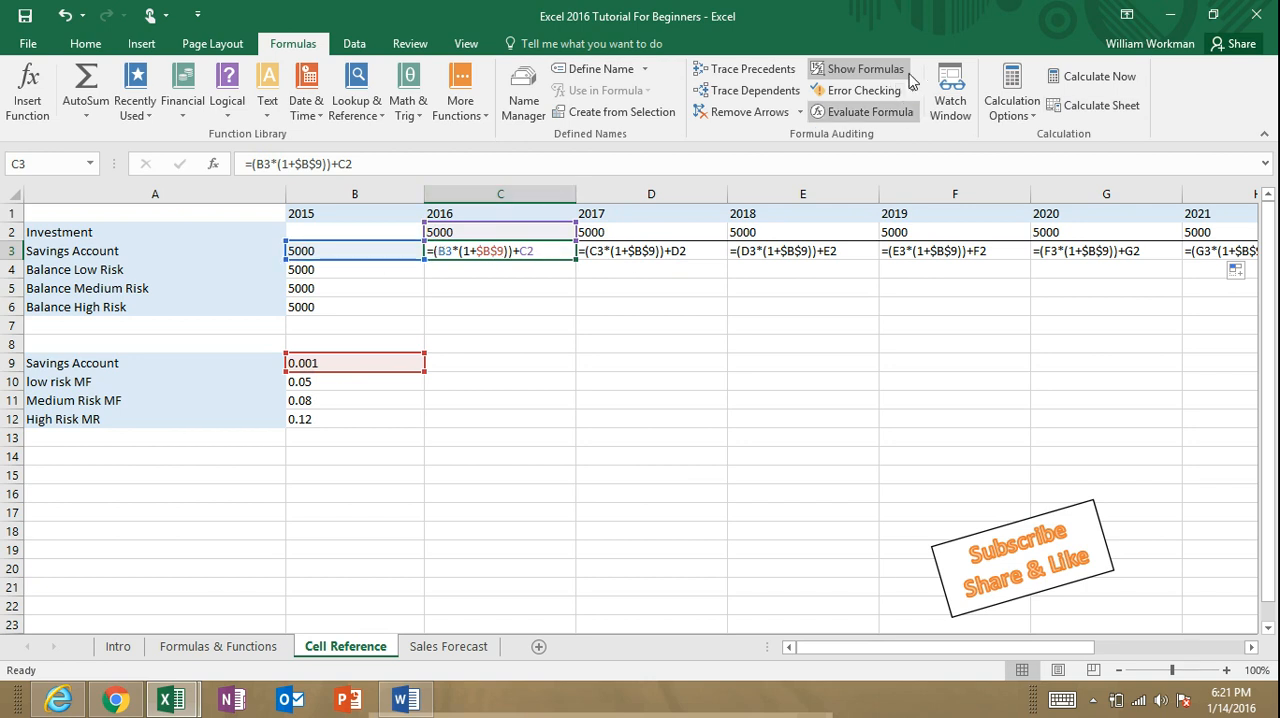
left_click(866, 68)
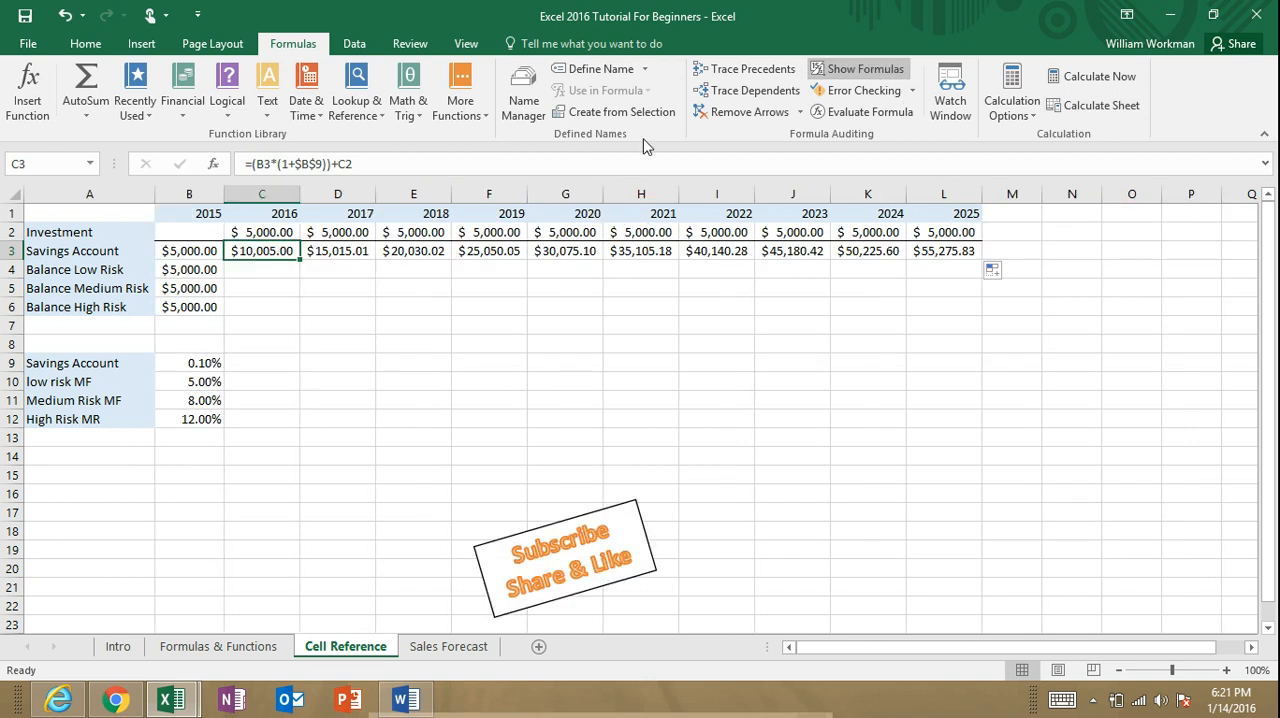
Step: Enter the 2016 Balance Low Risk formula =(B4*(1+B10))+C2 in C4
left_click(252, 273)
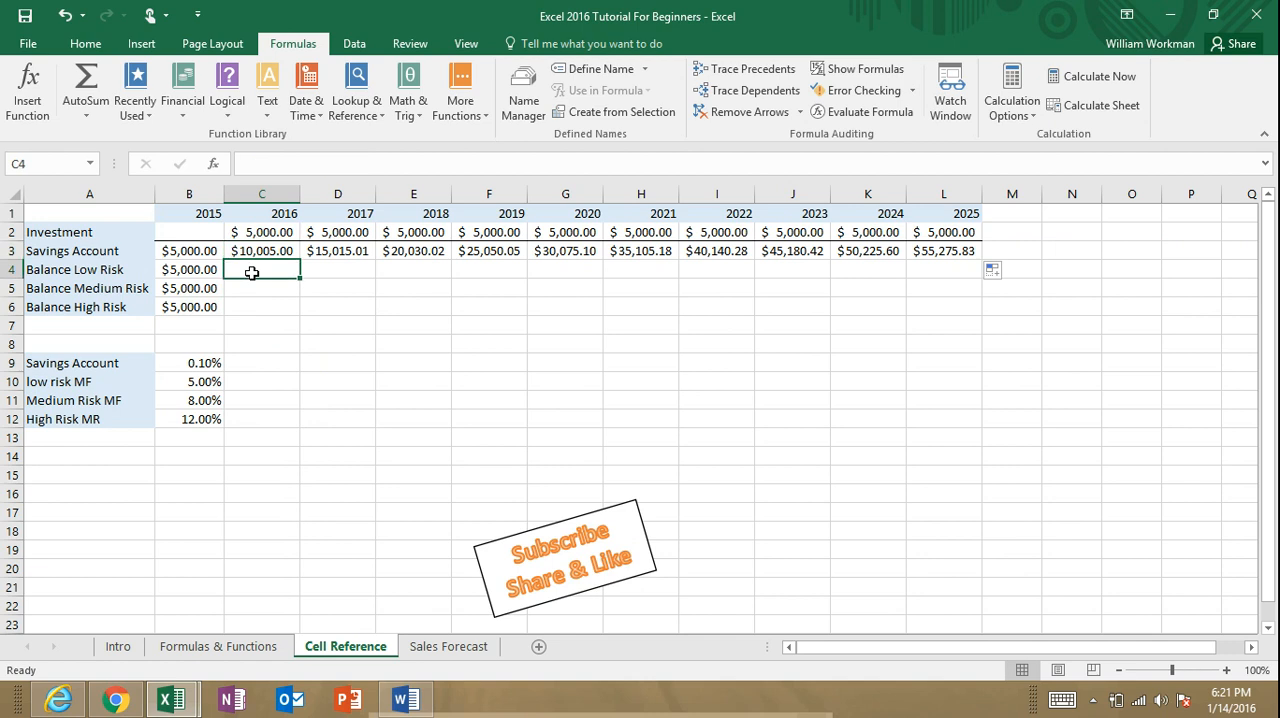
type("=")
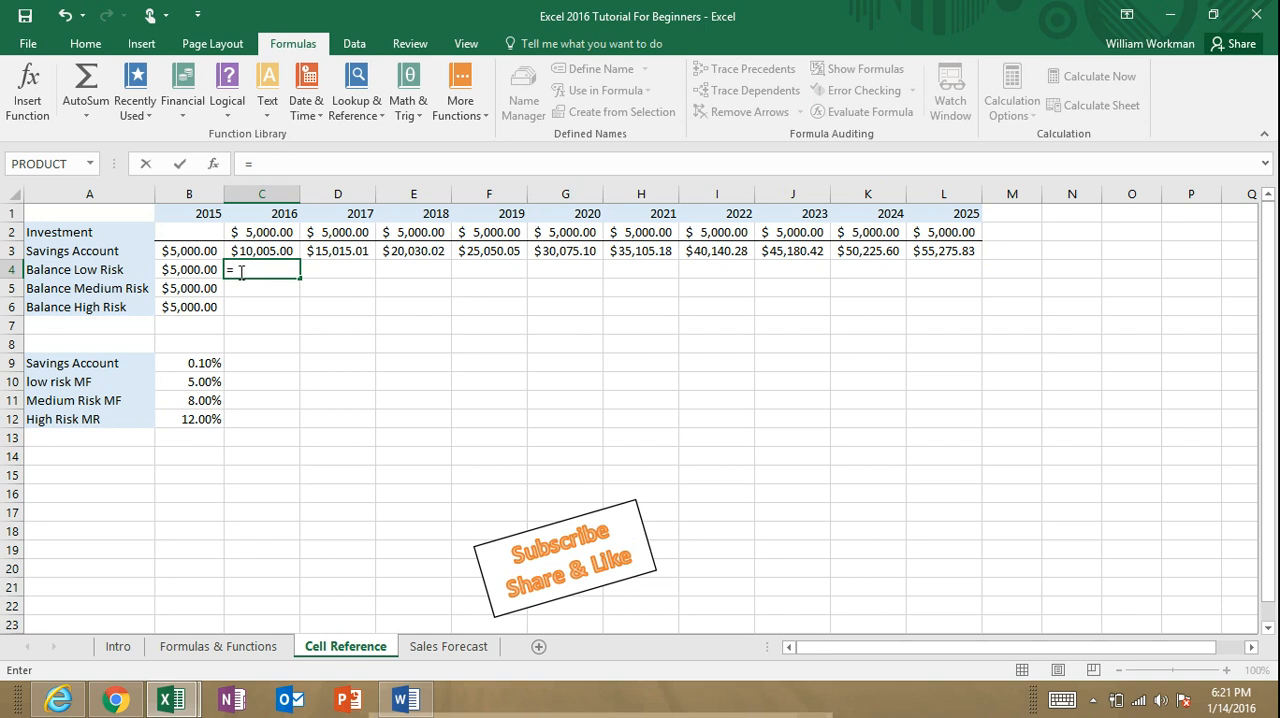
left_click(207, 271)
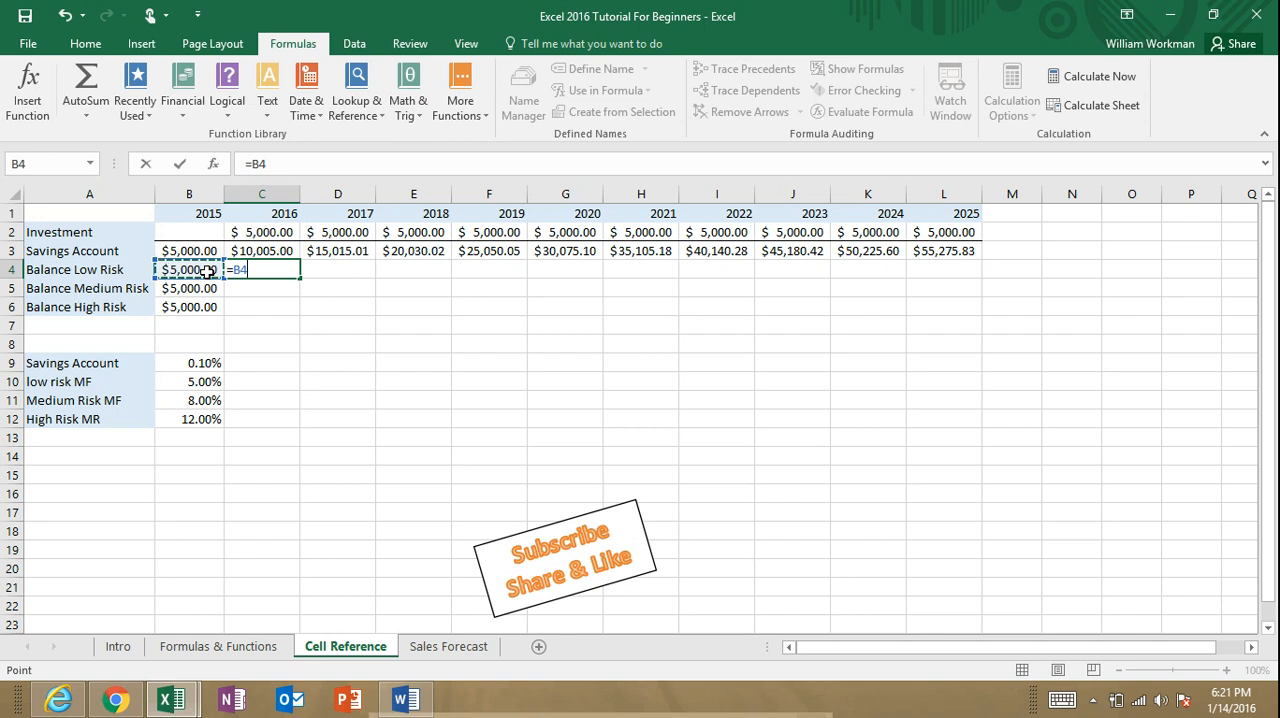
key("BackSpace")
key("BackSpace")
type("(")
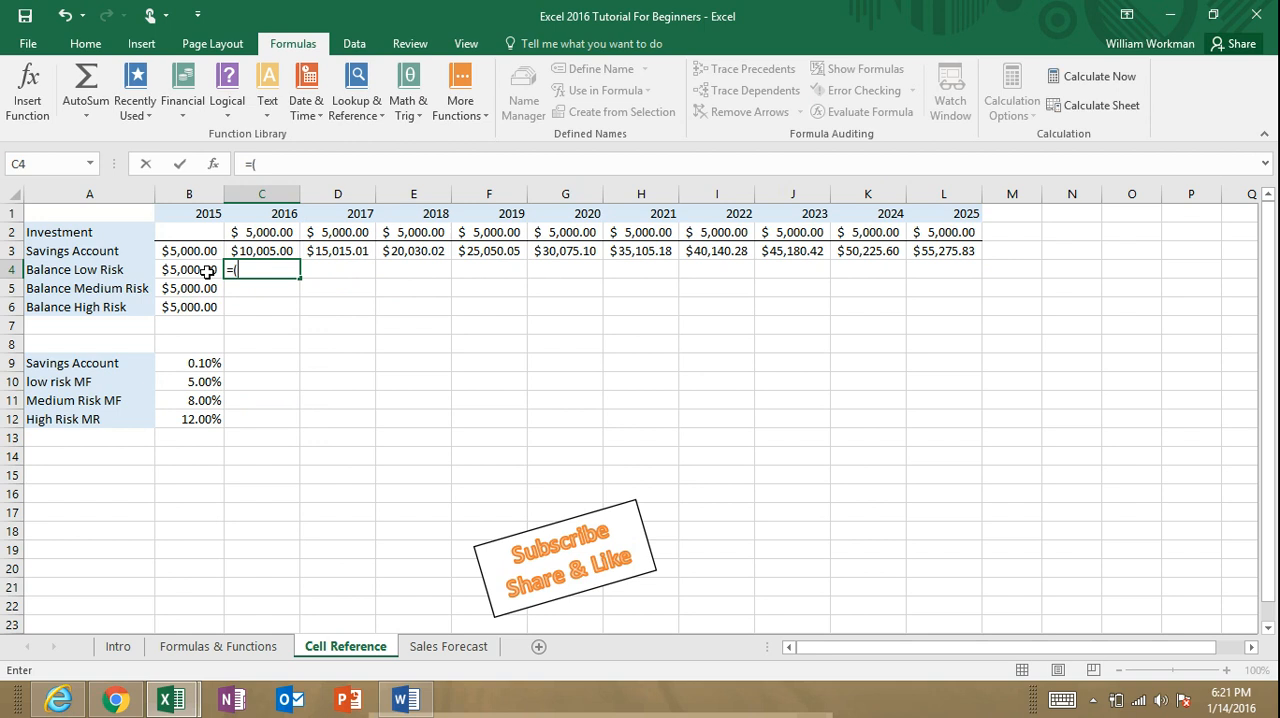
left_click(207, 271)
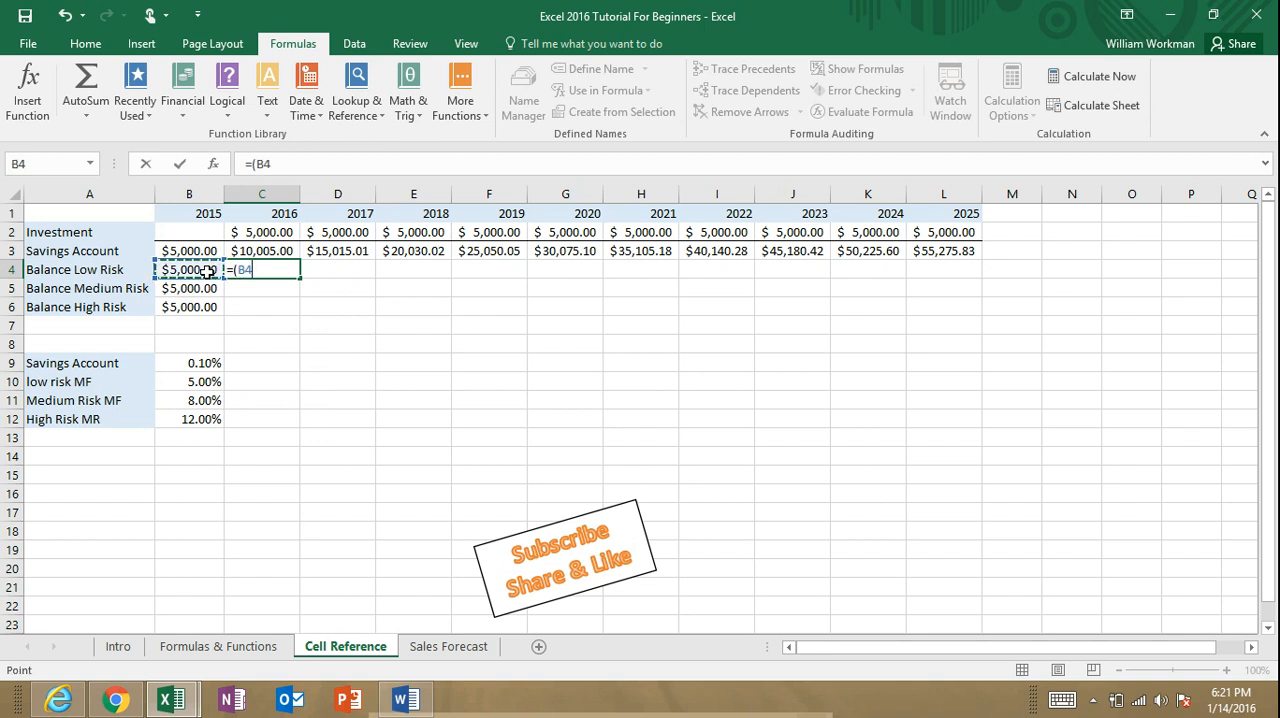
type("*")
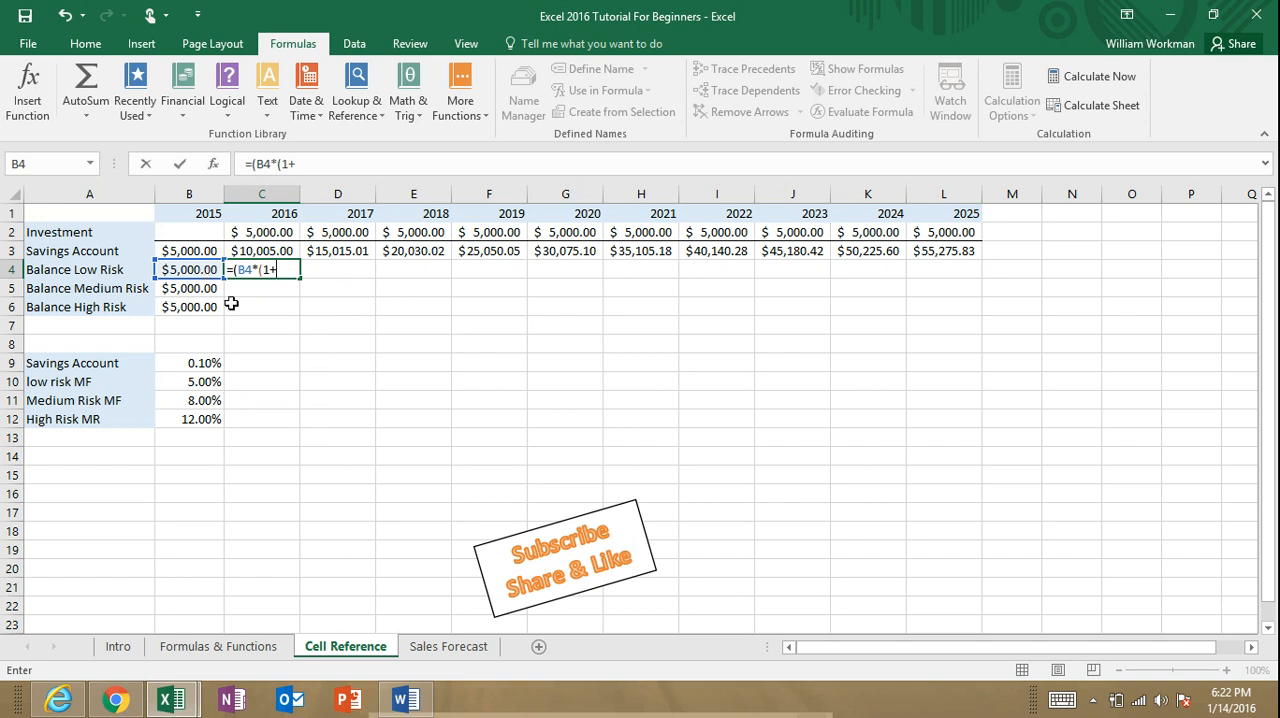
left_click(202, 384)
type(")")
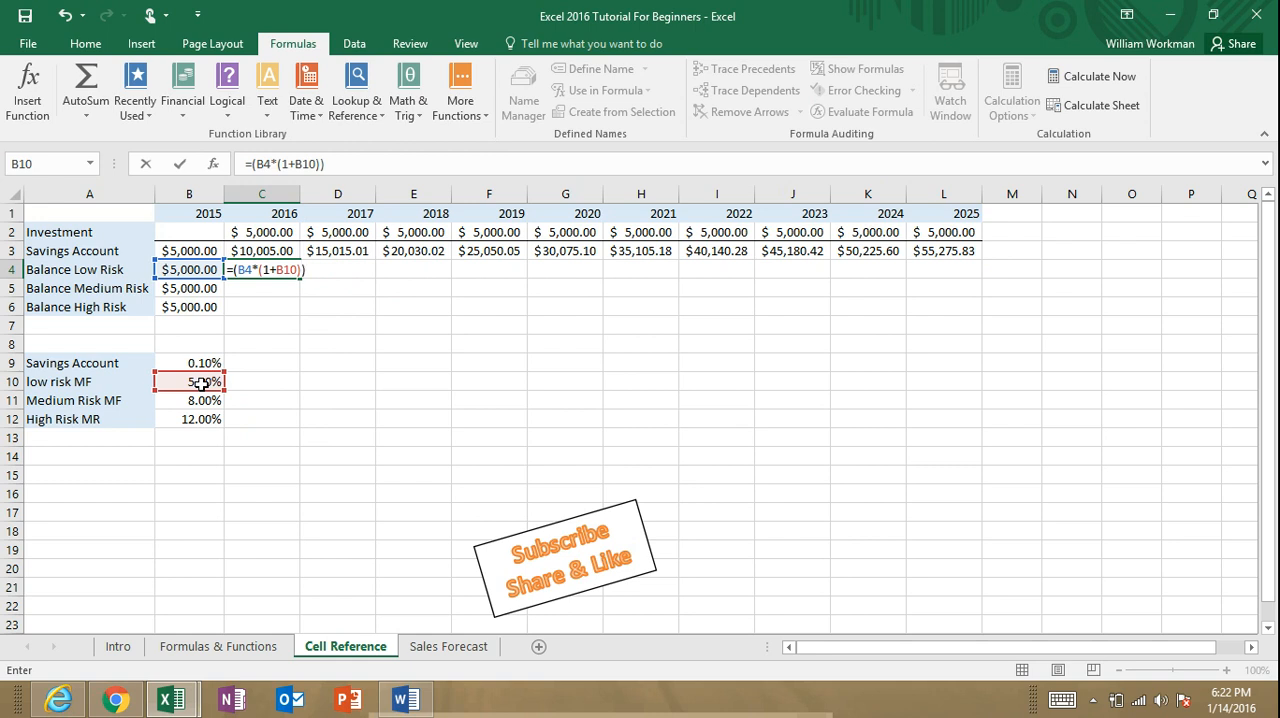
type("+")
left_click(289, 229)
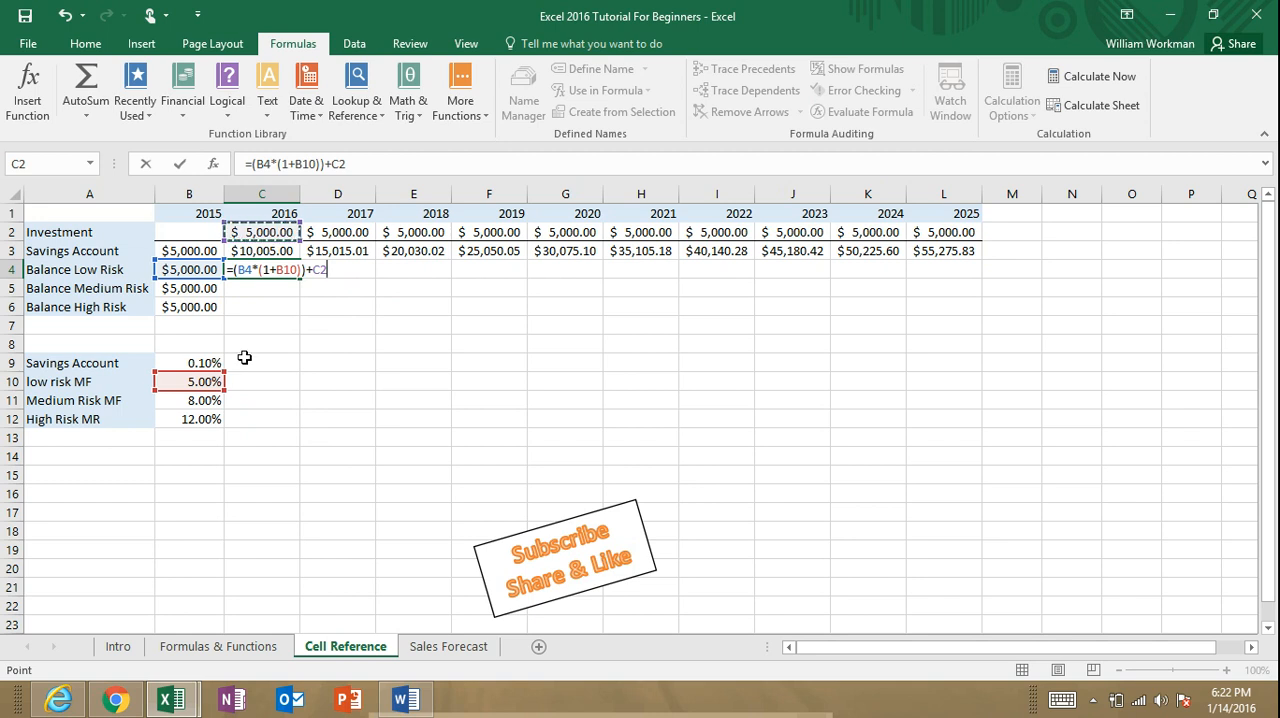
key("Return")
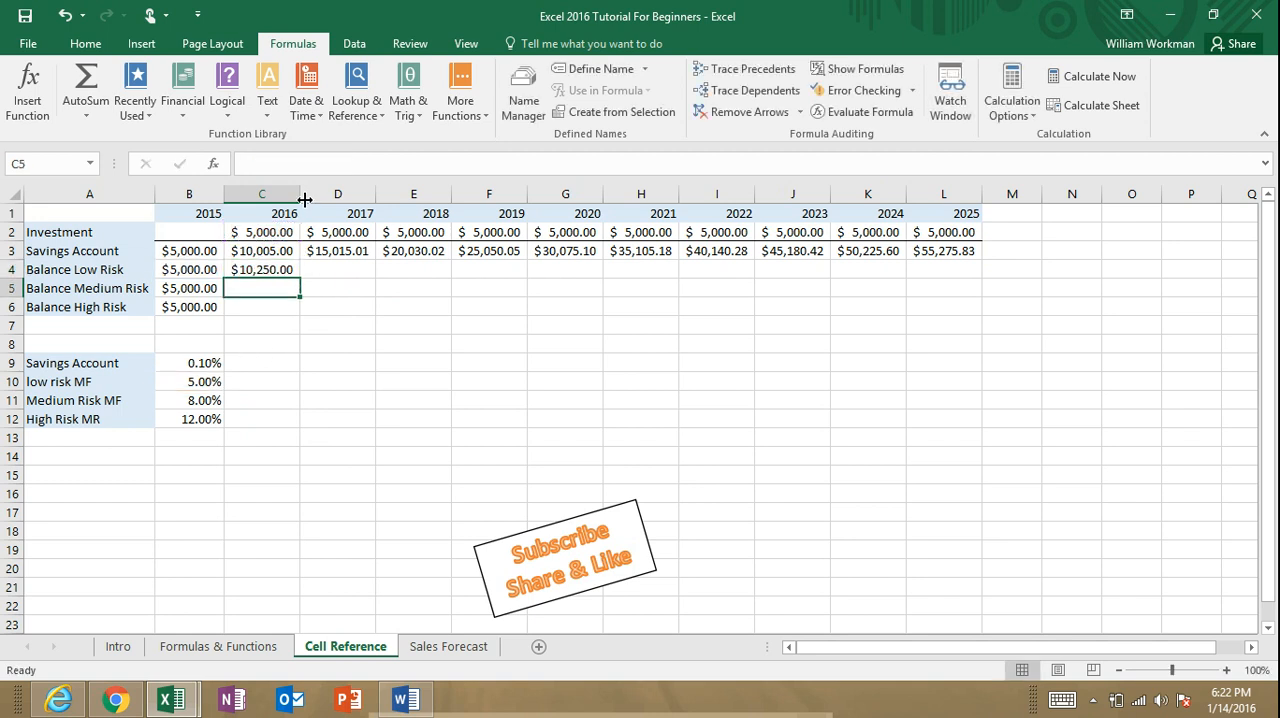
Step: Try filling the C4 formula with its relative B10 reference across to L4, and show the sheet's formulas
left_click(264, 270)
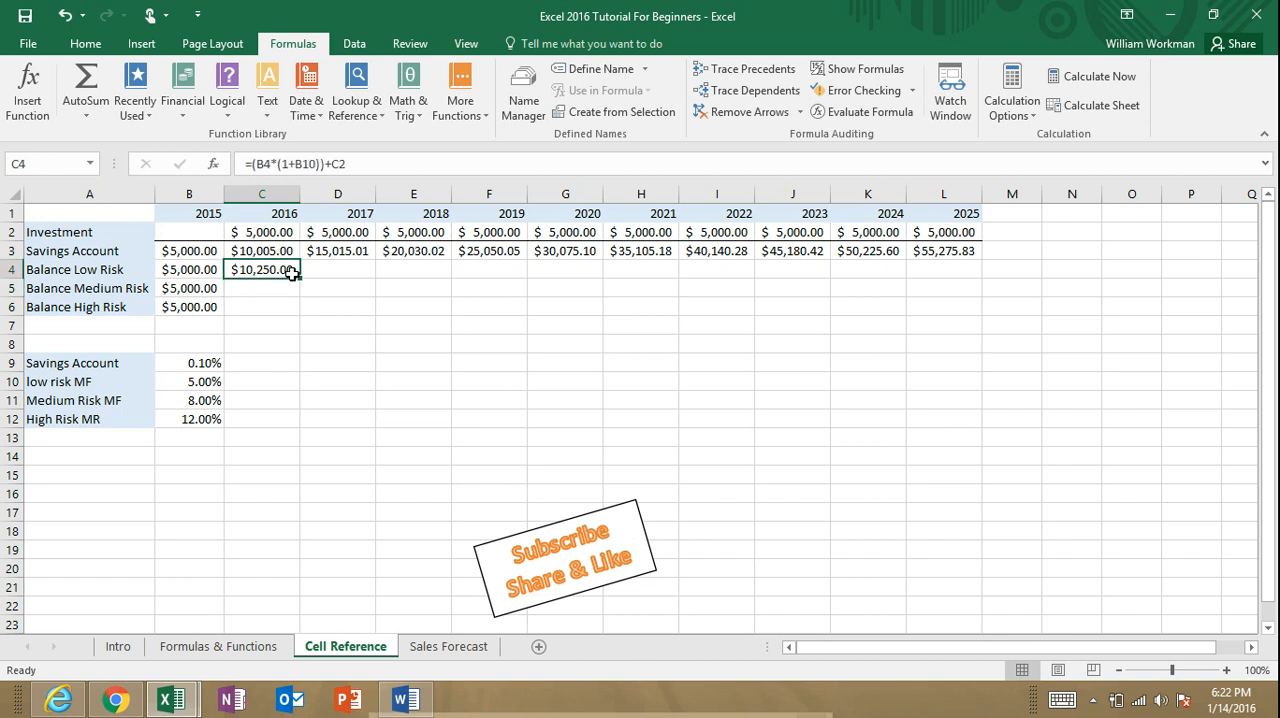
left_click_drag(299, 279, 947, 276)
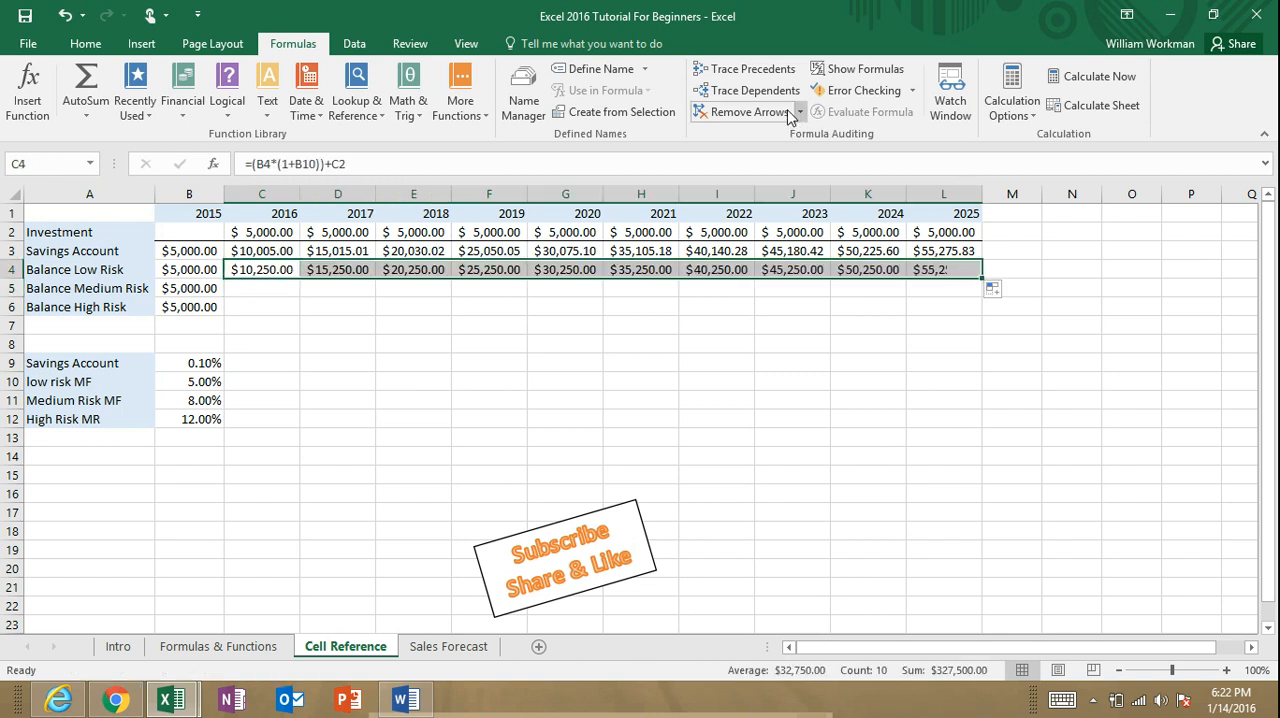
left_click(866, 70)
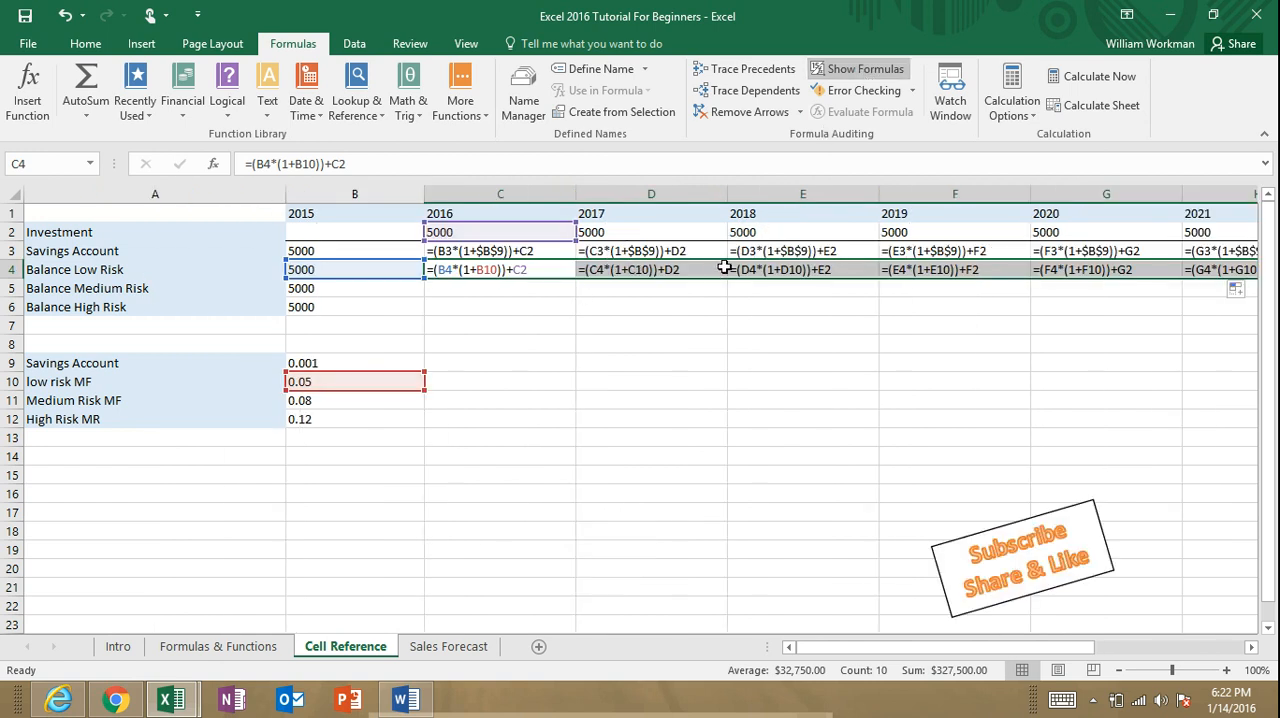
left_click(760, 270)
left_click(760, 270)
Step: Cycle the B10 reference in C4 through its reference types and lock only the column, giving =(B4*(1+$B10))+C2
left_click(500, 274)
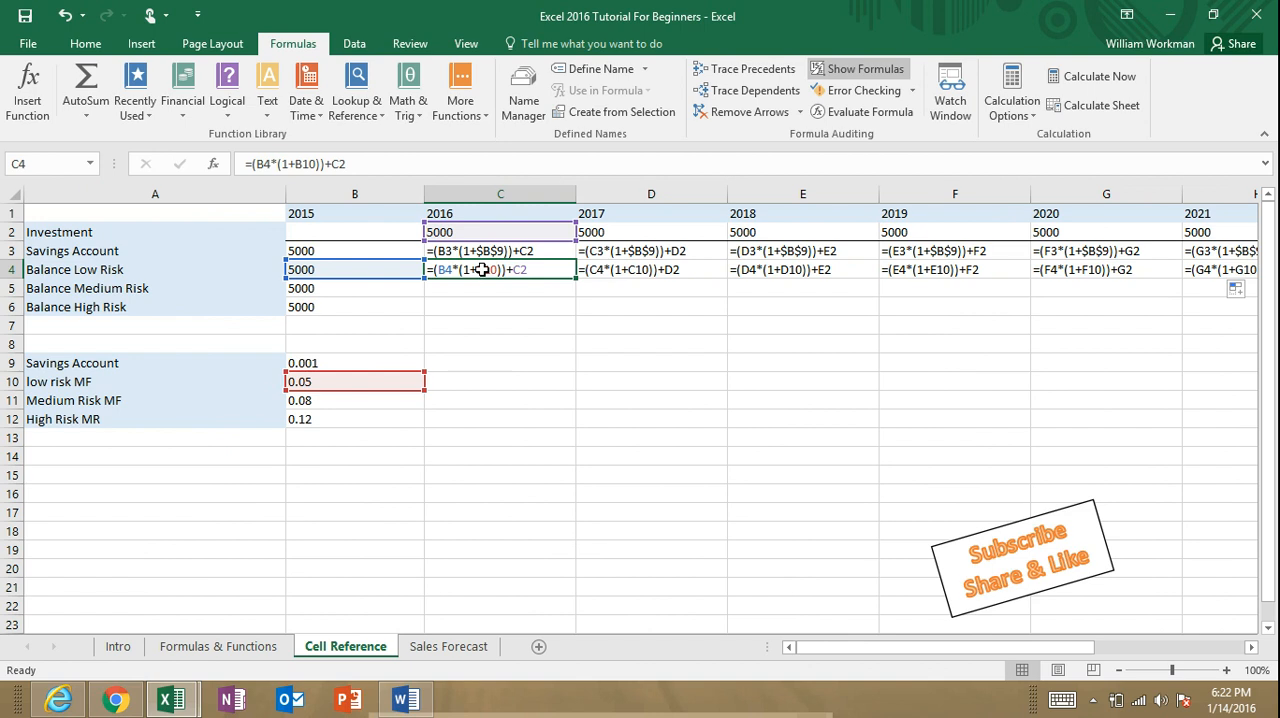
double_click(482, 270)
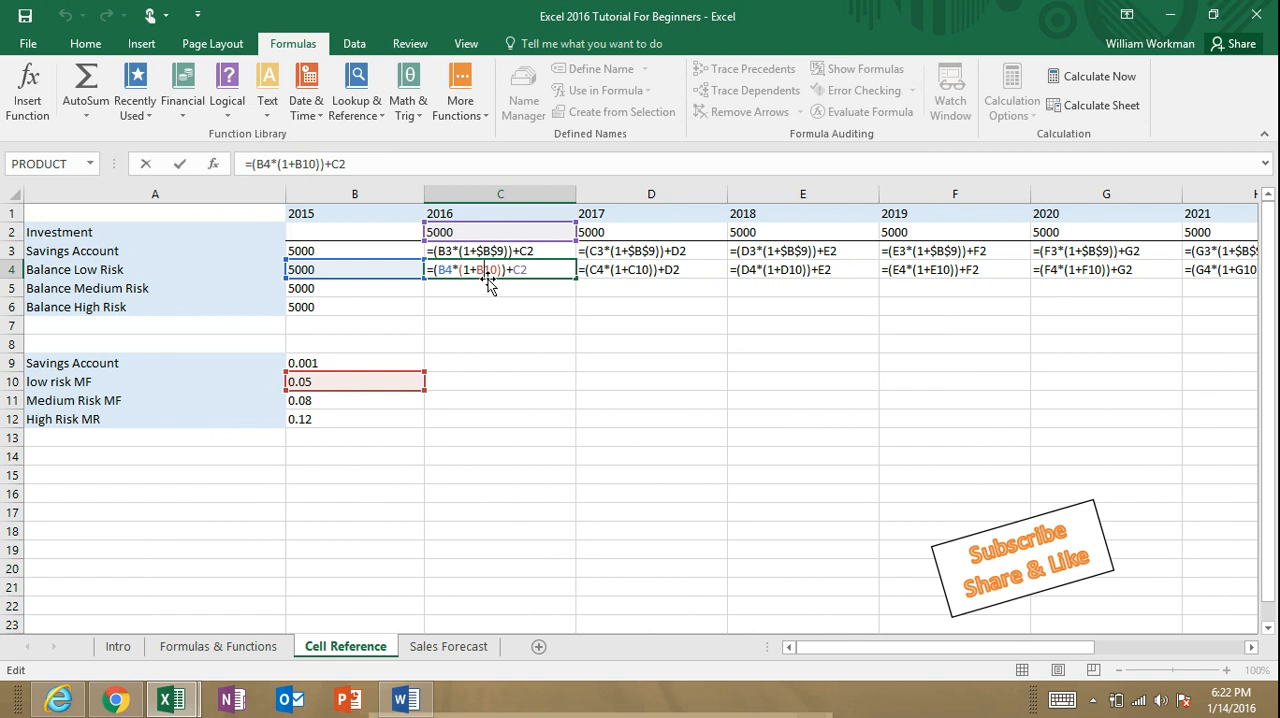
key("F4")
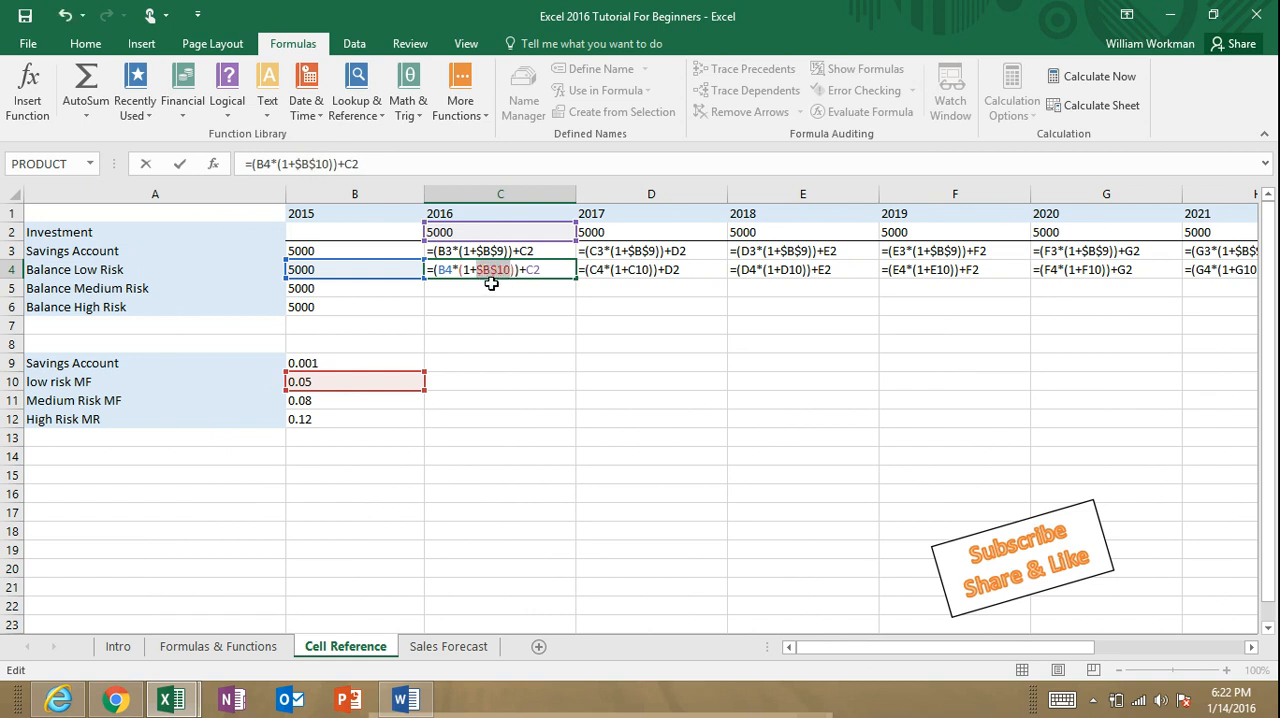
key("F4")
key("F4")
key("F4")
key("F4")
key("F4")
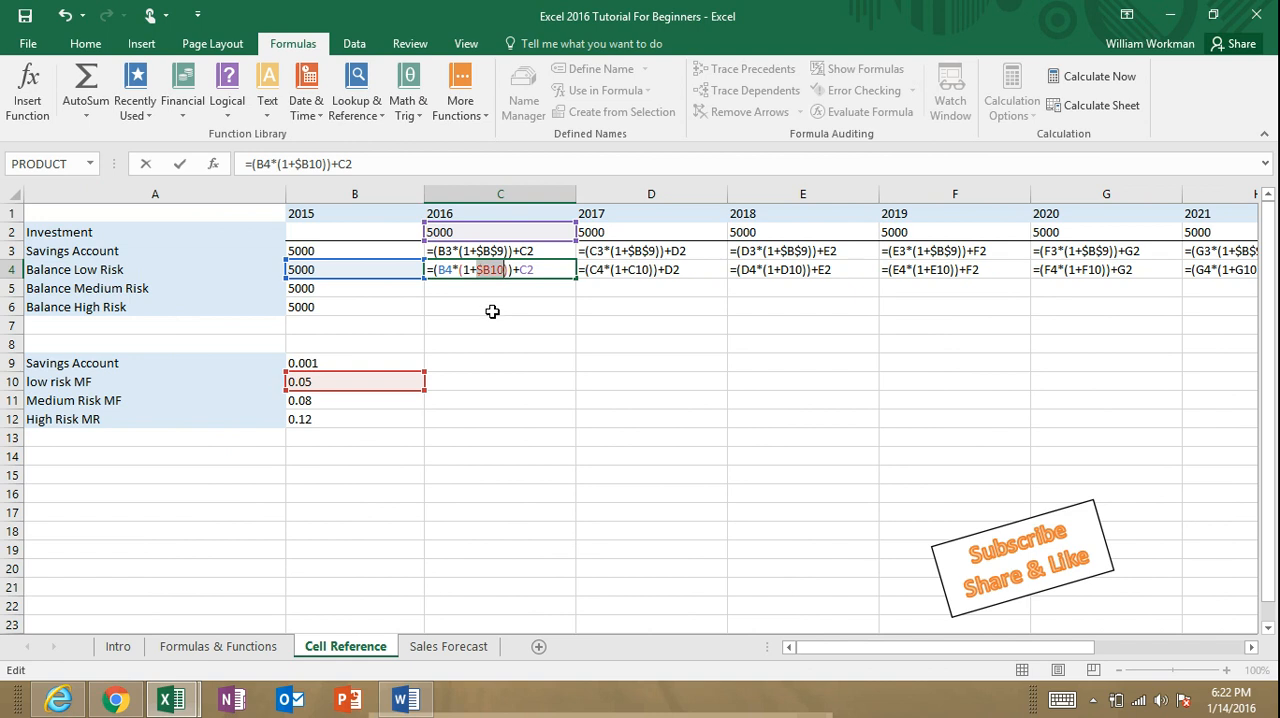
key("F4")
key("F4")
key("F4")
key("Return")
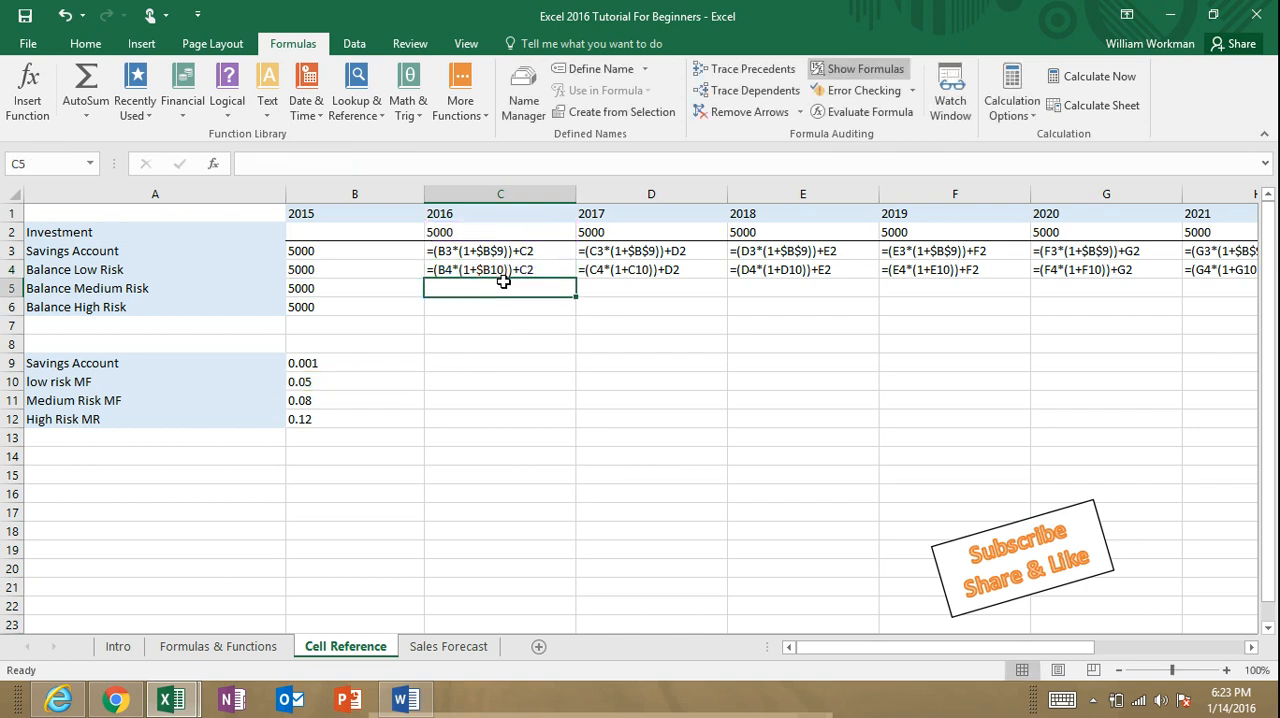
Step: Return the sheet to showing values and fill the corrected Balance Low Risk formula from C4 across to L4
left_click(860, 69)
left_click(270, 270)
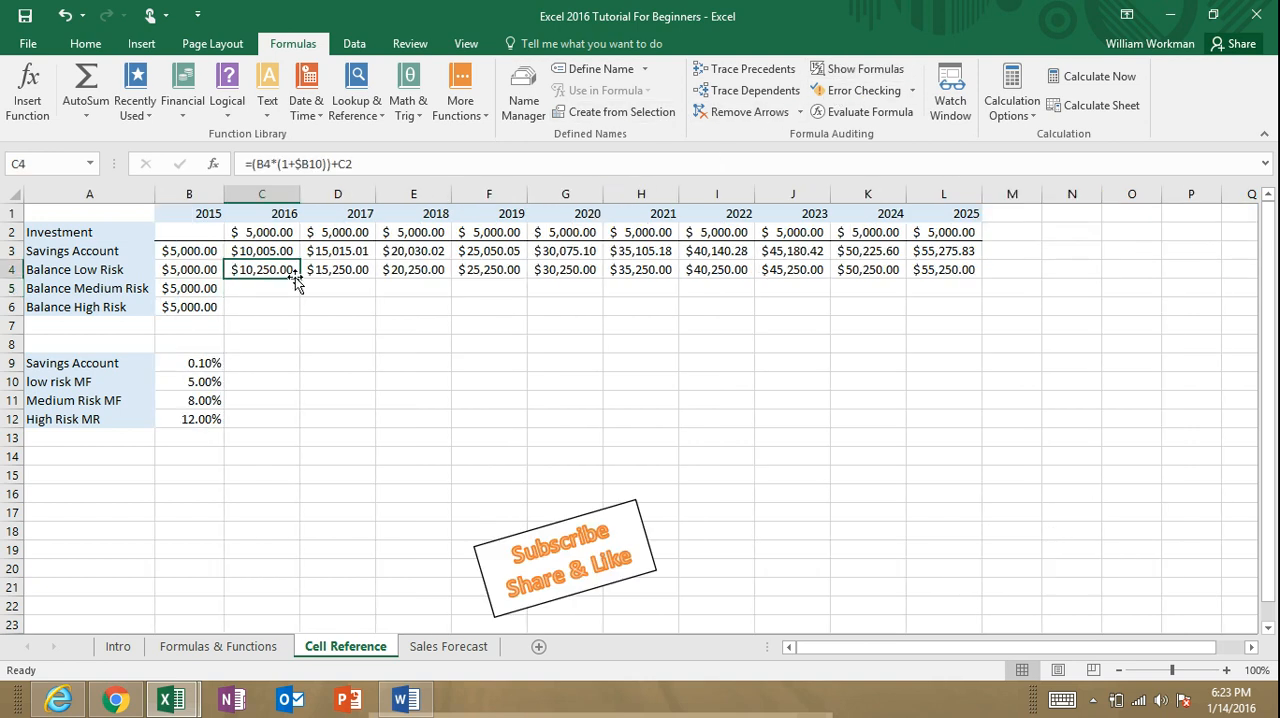
left_click_drag(299, 279, 950, 266)
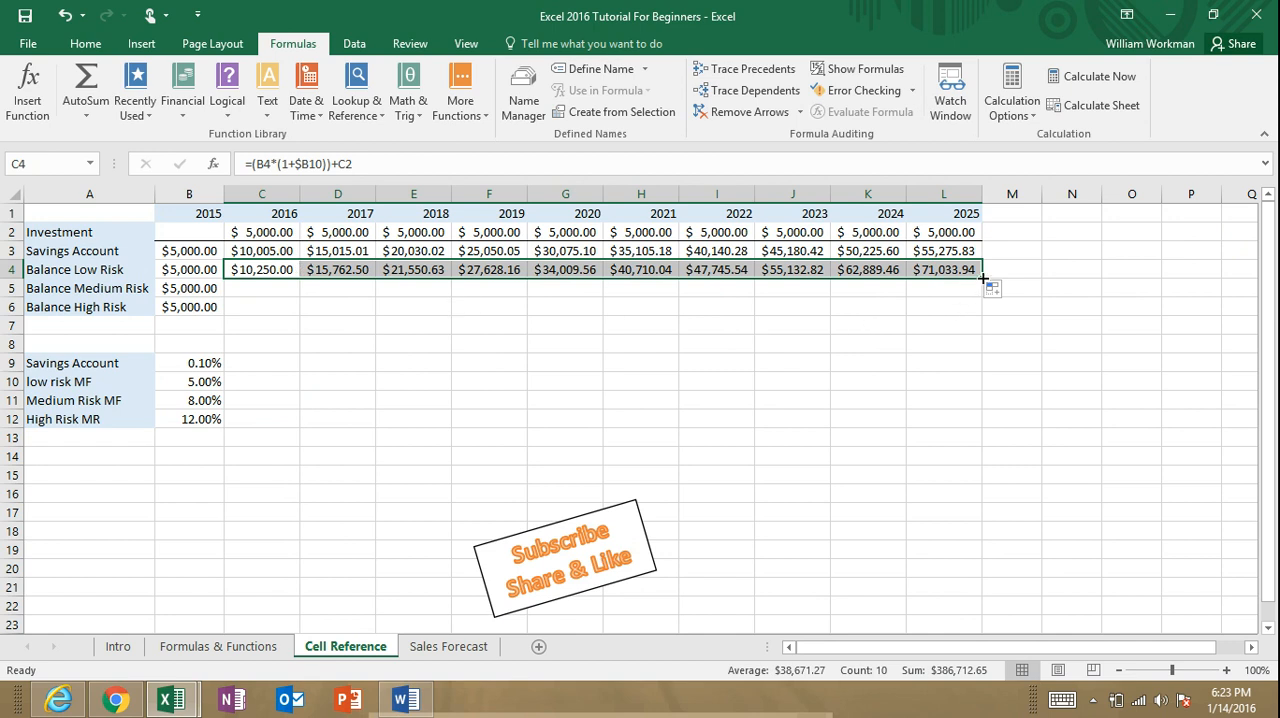
Step: Fill the formulas in C4:L4 down through the Balance Medium Risk and Balance High Risk rows, displaying the sheet's formulas
left_click_drag(983, 279, 977, 302)
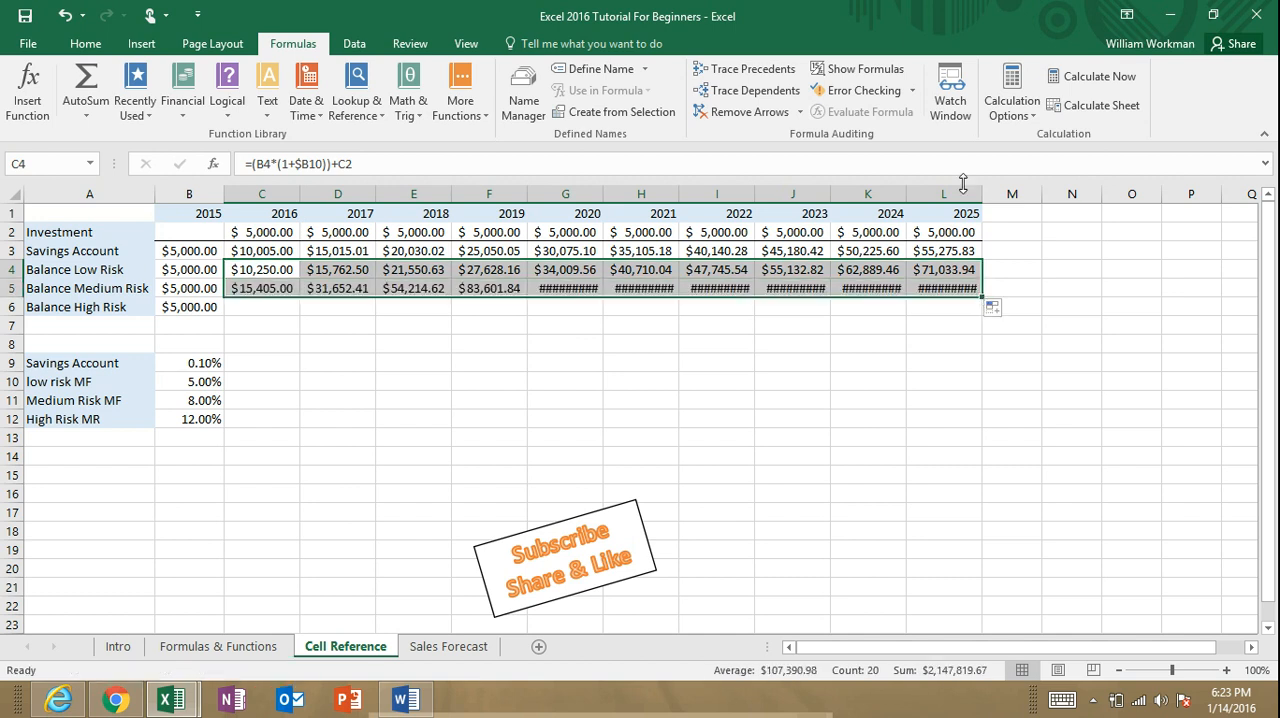
left_click(862, 68)
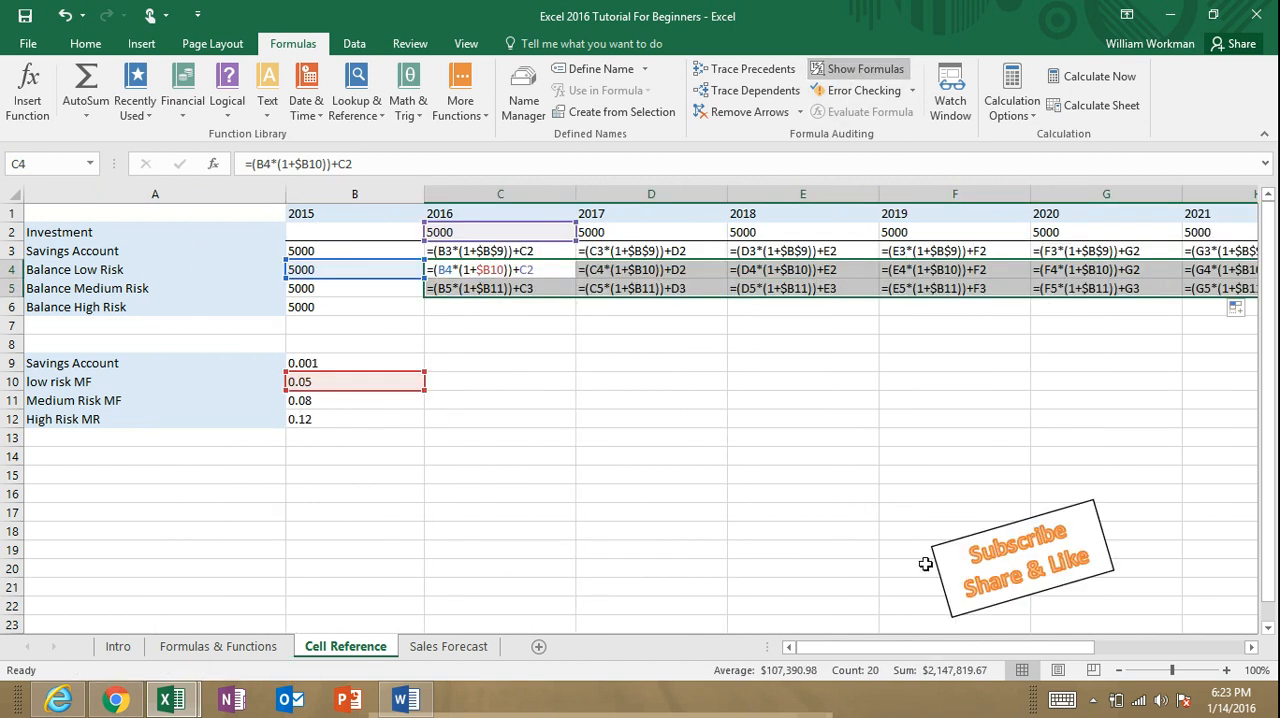
left_click_drag(912, 647, 949, 647)
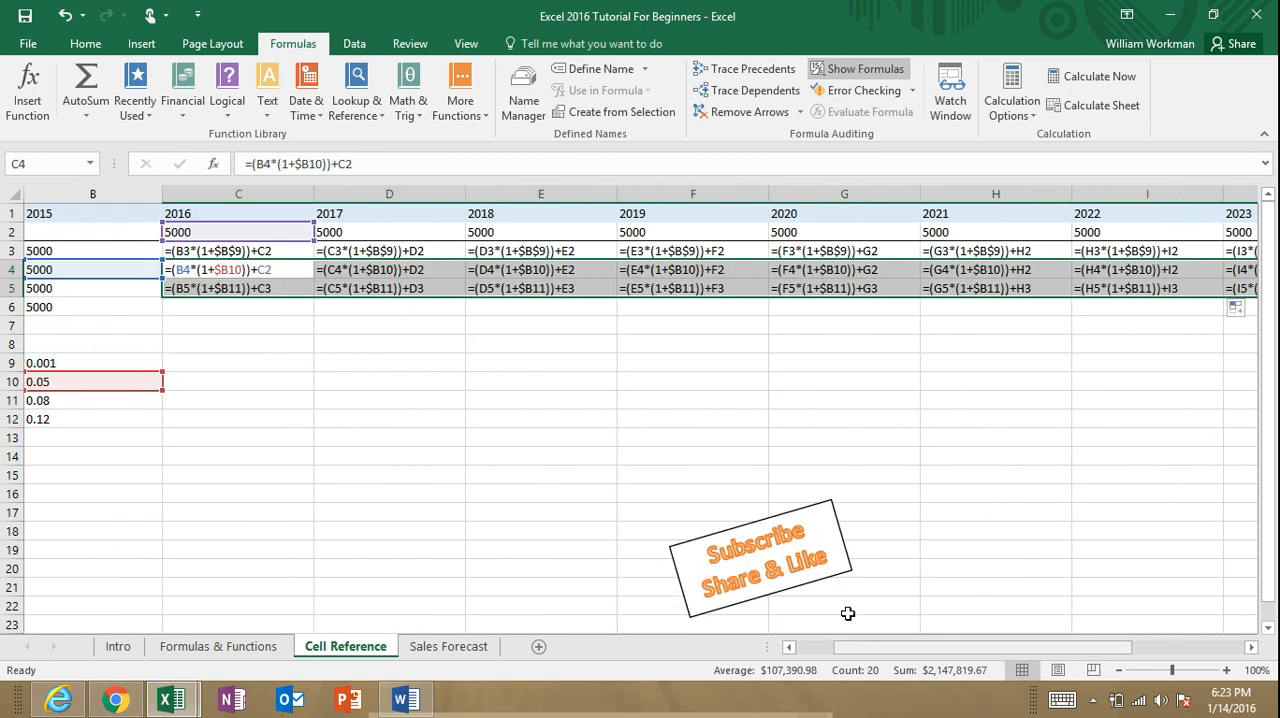
left_click_drag(871, 647, 1025, 637)
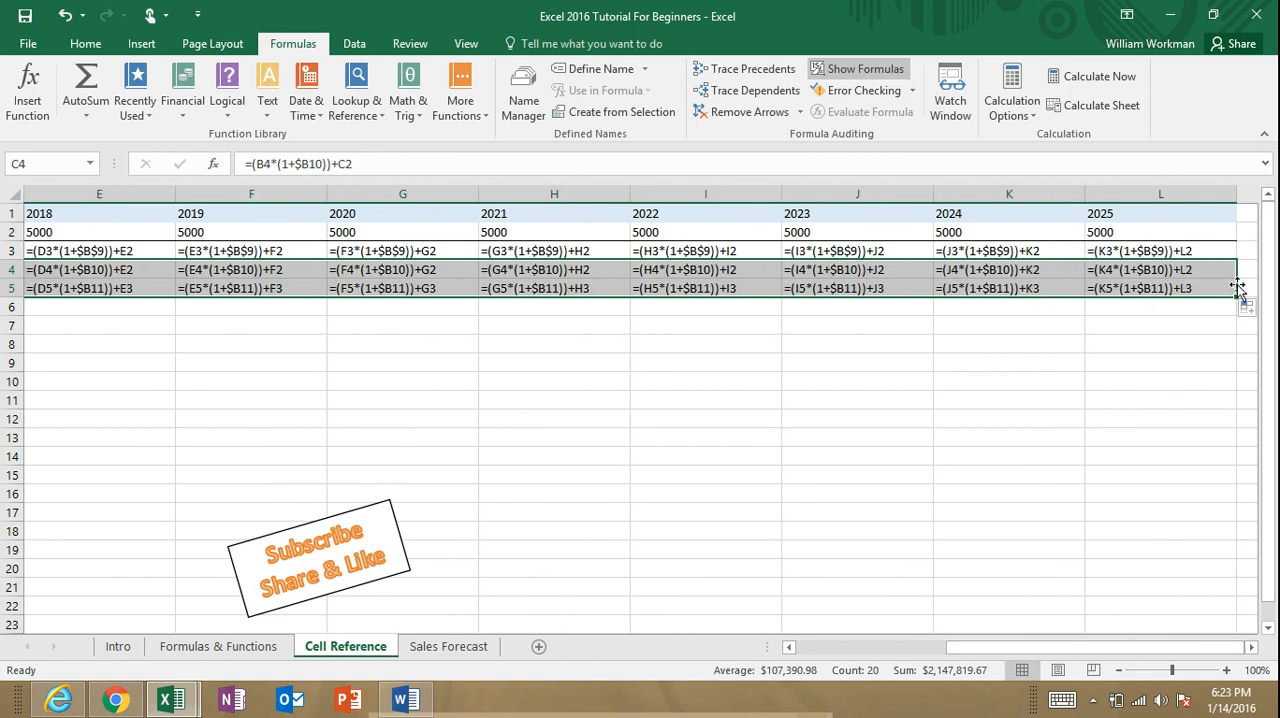
left_click_drag(1236, 296, 1236, 318)
left_click_drag(1048, 650, 903, 648)
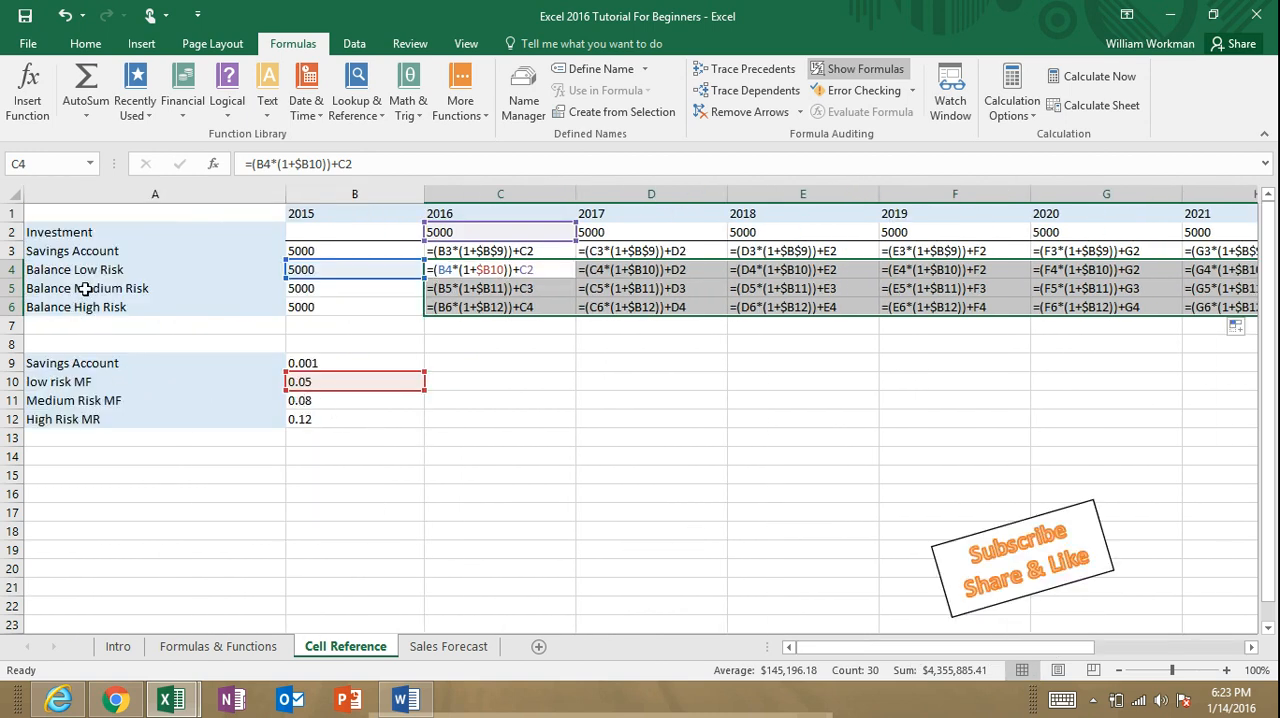
Step: Compare which cells the low, medium and high risk balance formulas refer to across the years, and switch back to values
left_click(503, 292)
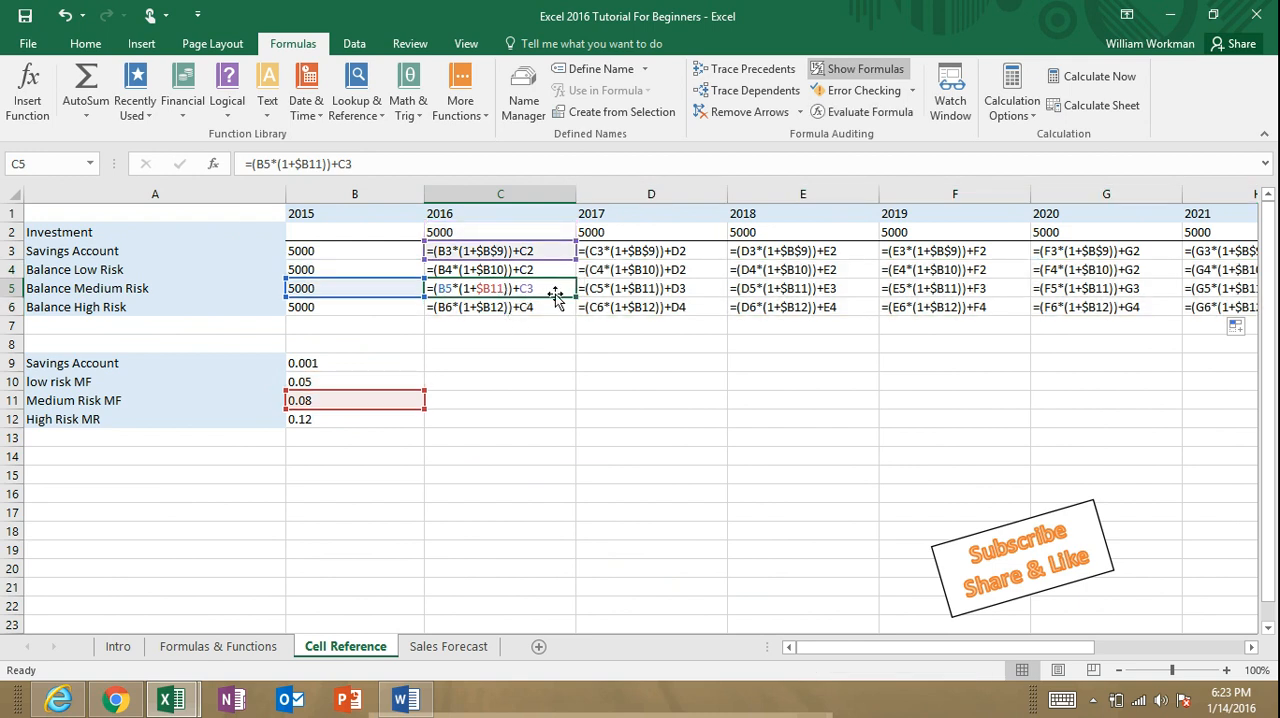
left_click(520, 272)
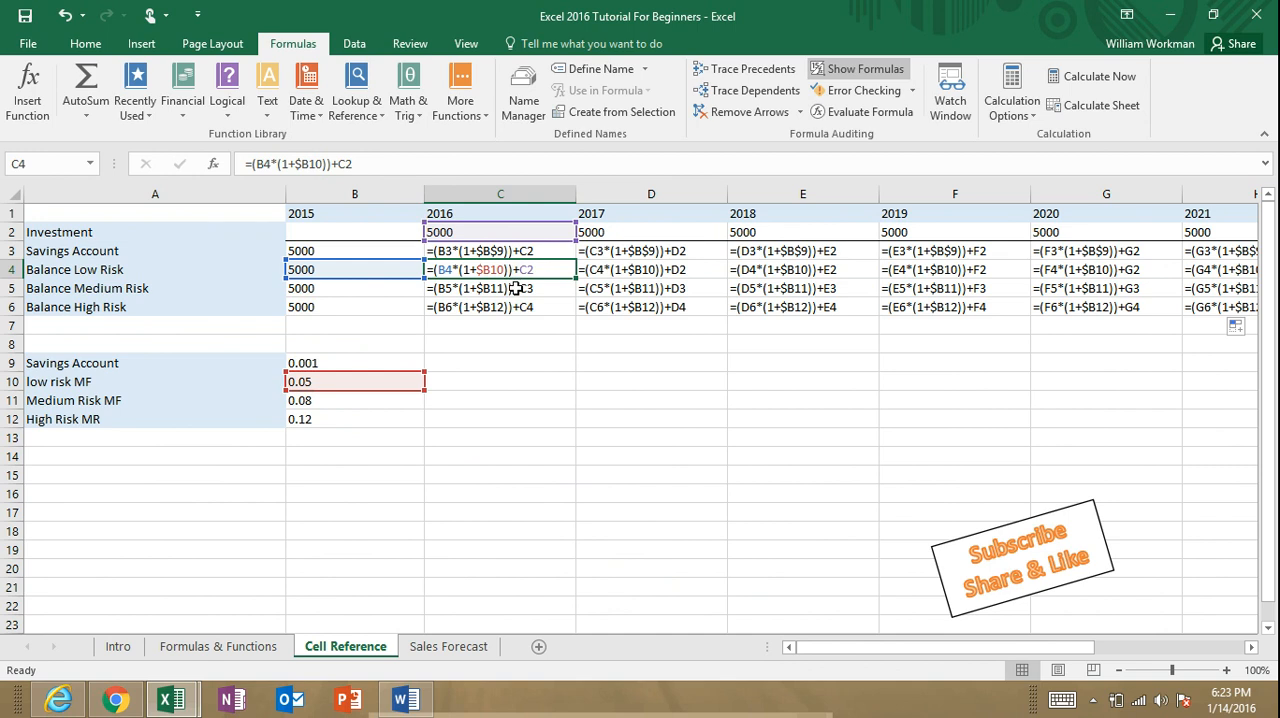
left_click(515, 288)
left_click(516, 272)
left_click(593, 272)
left_click(518, 289)
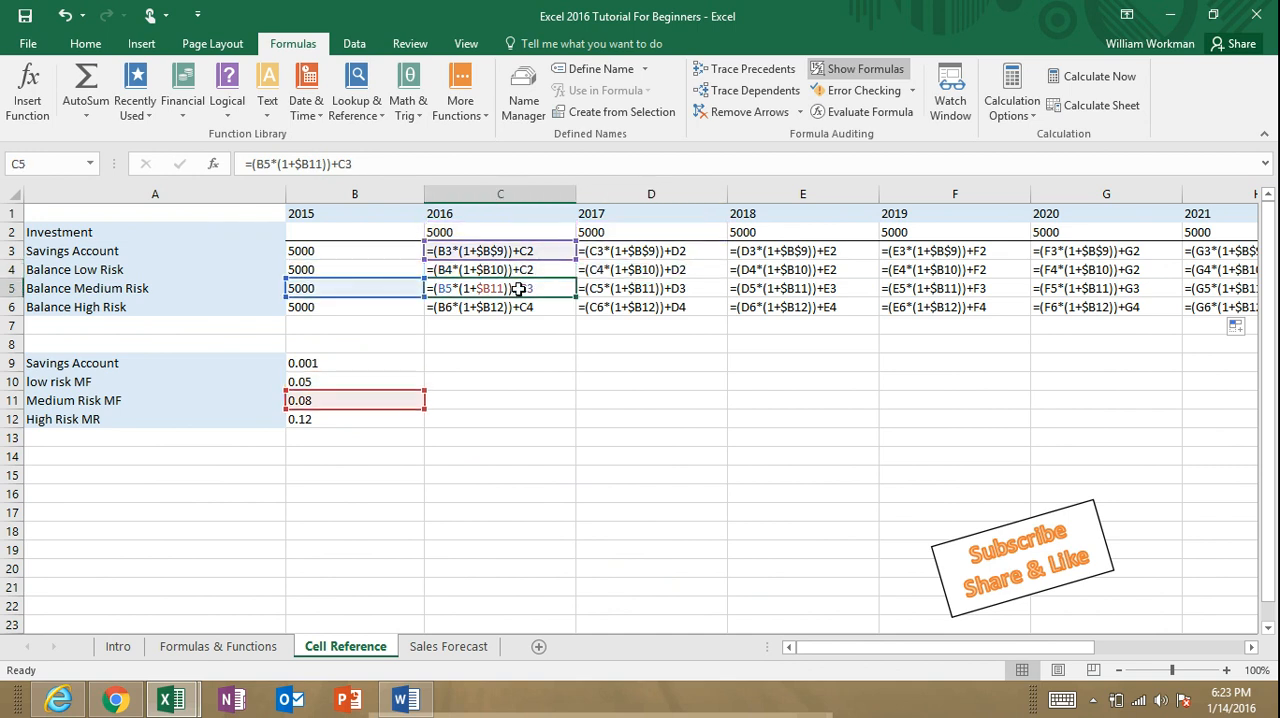
left_click(518, 308)
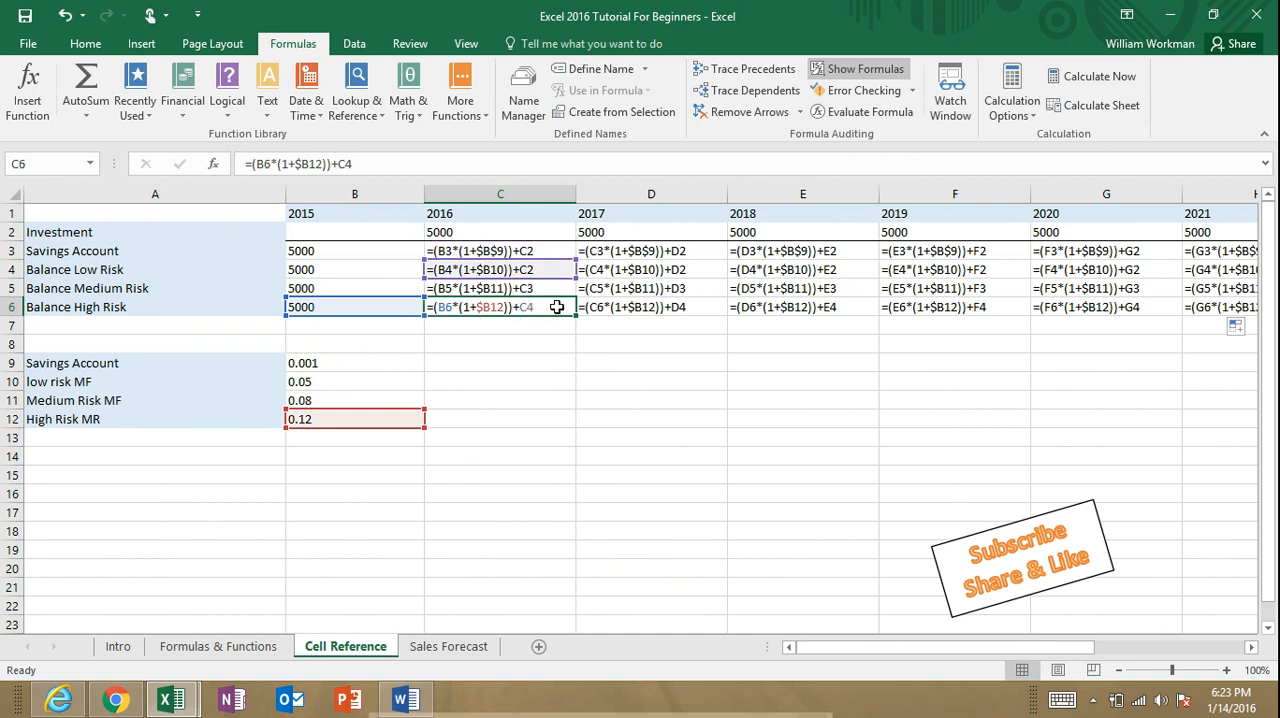
left_click(604, 307)
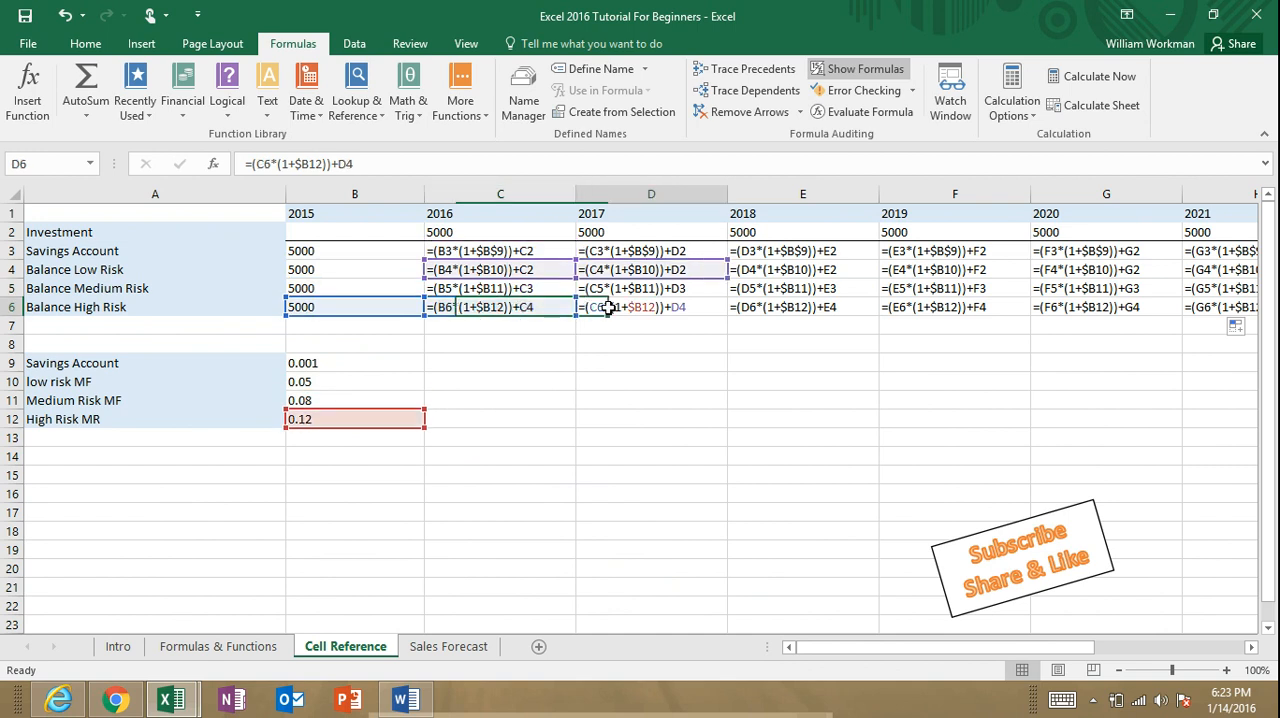
left_click(768, 308)
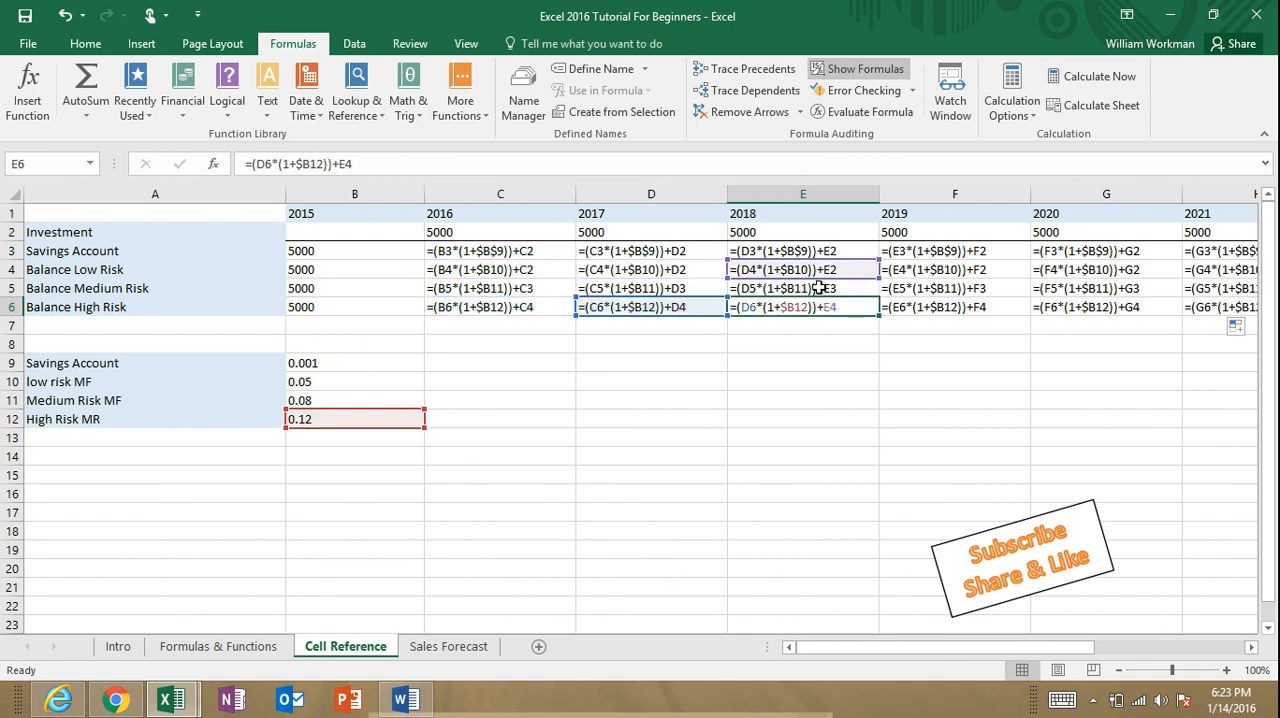
left_click(819, 288)
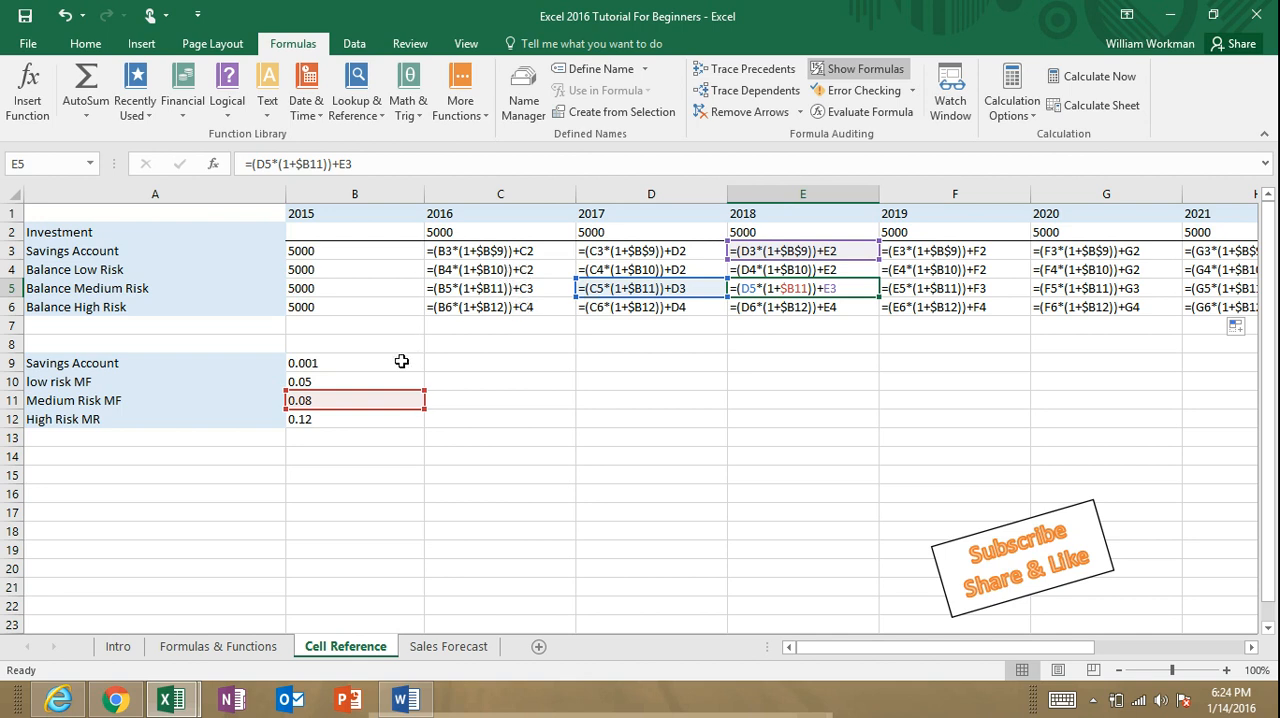
left_click(643, 311)
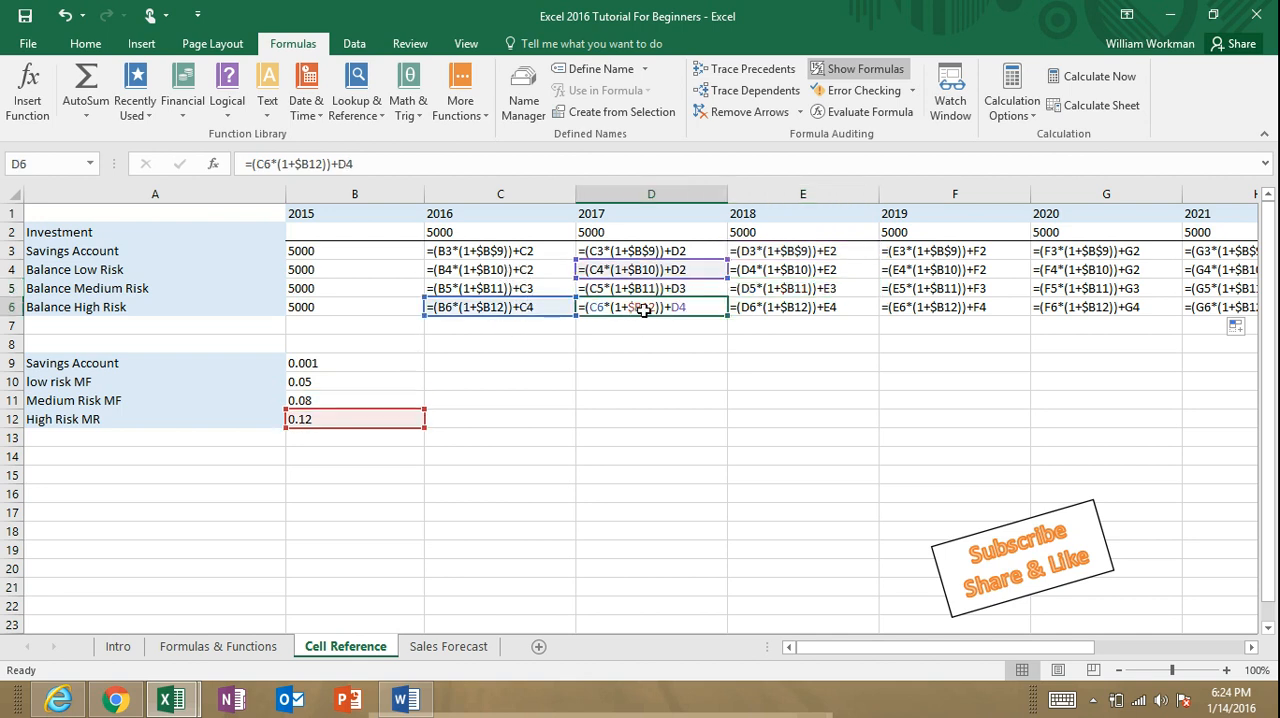
left_click(800, 307)
left_click(913, 307)
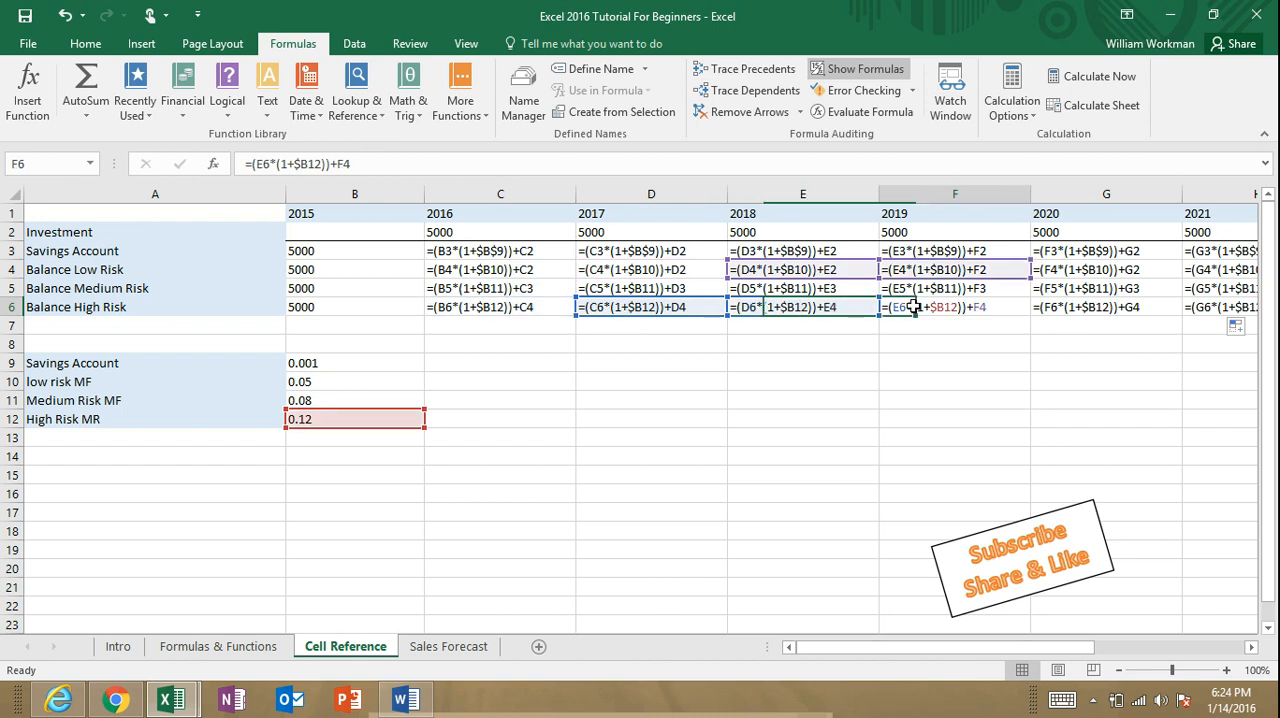
left_click(1076, 290)
left_click(800, 290)
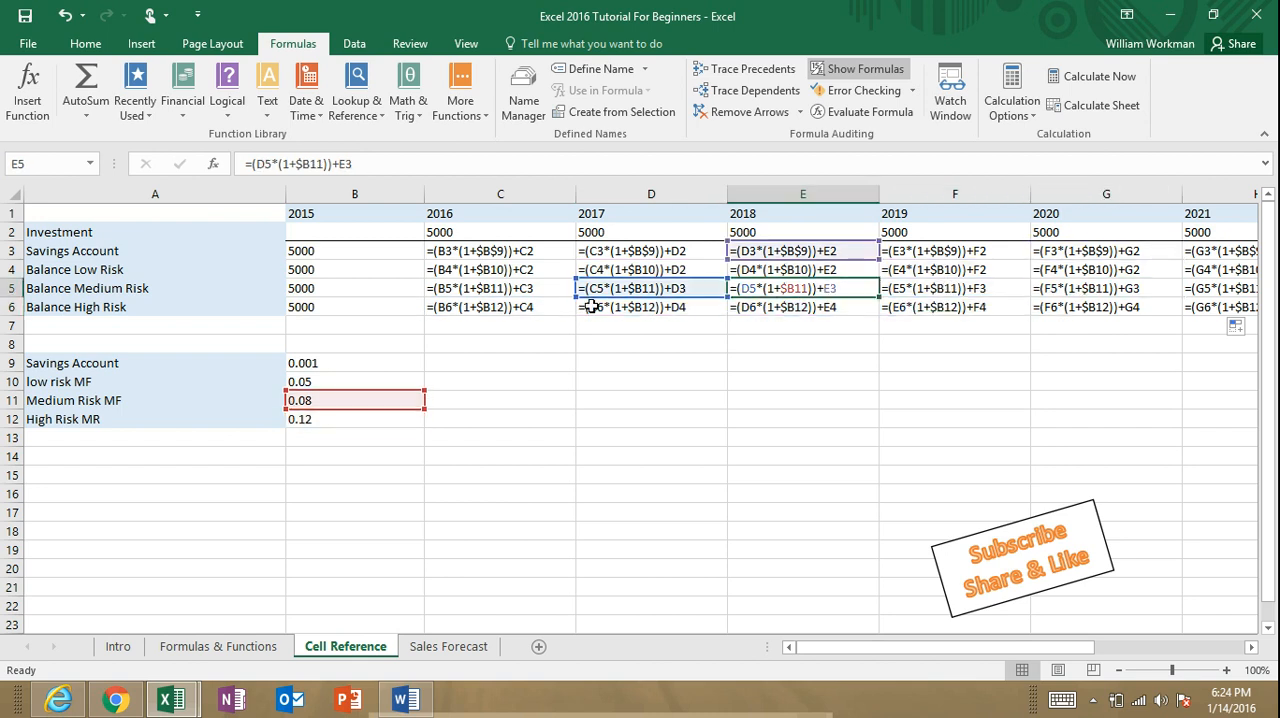
left_click(866, 70)
Step: Autofit the widths of columns F through L and open the Sales Forecast sheet
left_click_drag(519, 196, 950, 196)
double_click(829, 194)
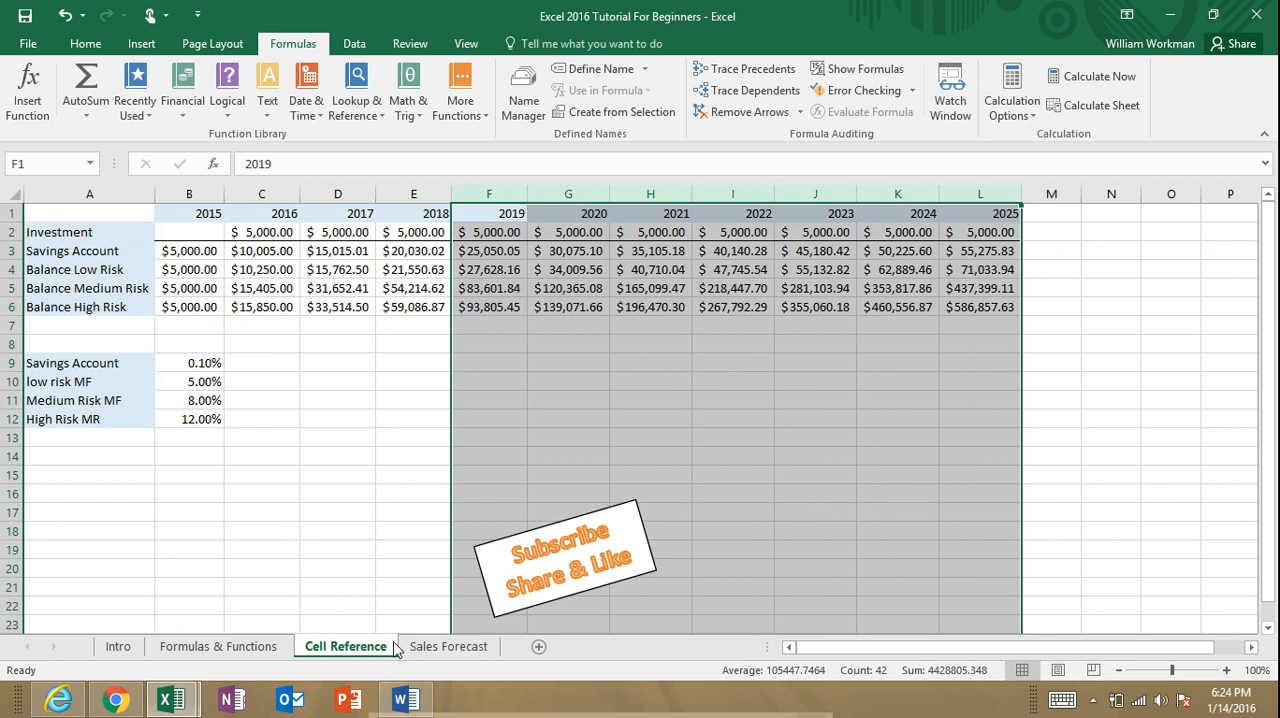
left_click(462, 652)
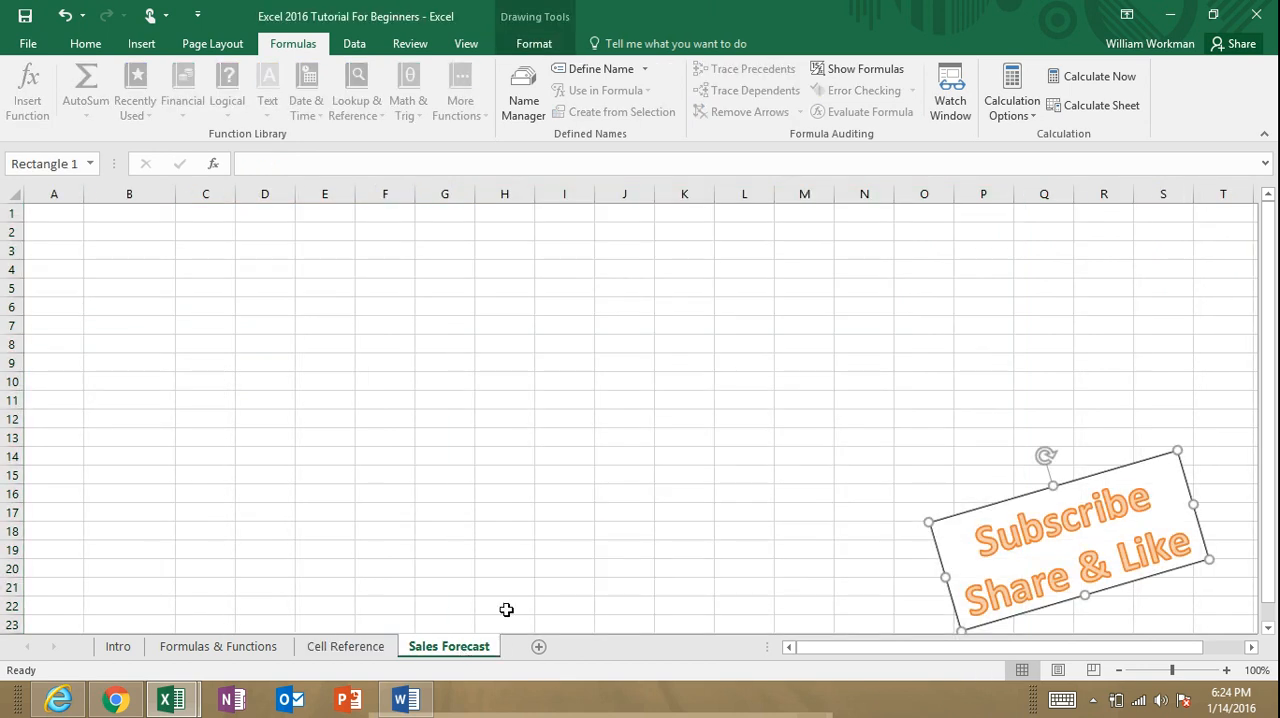
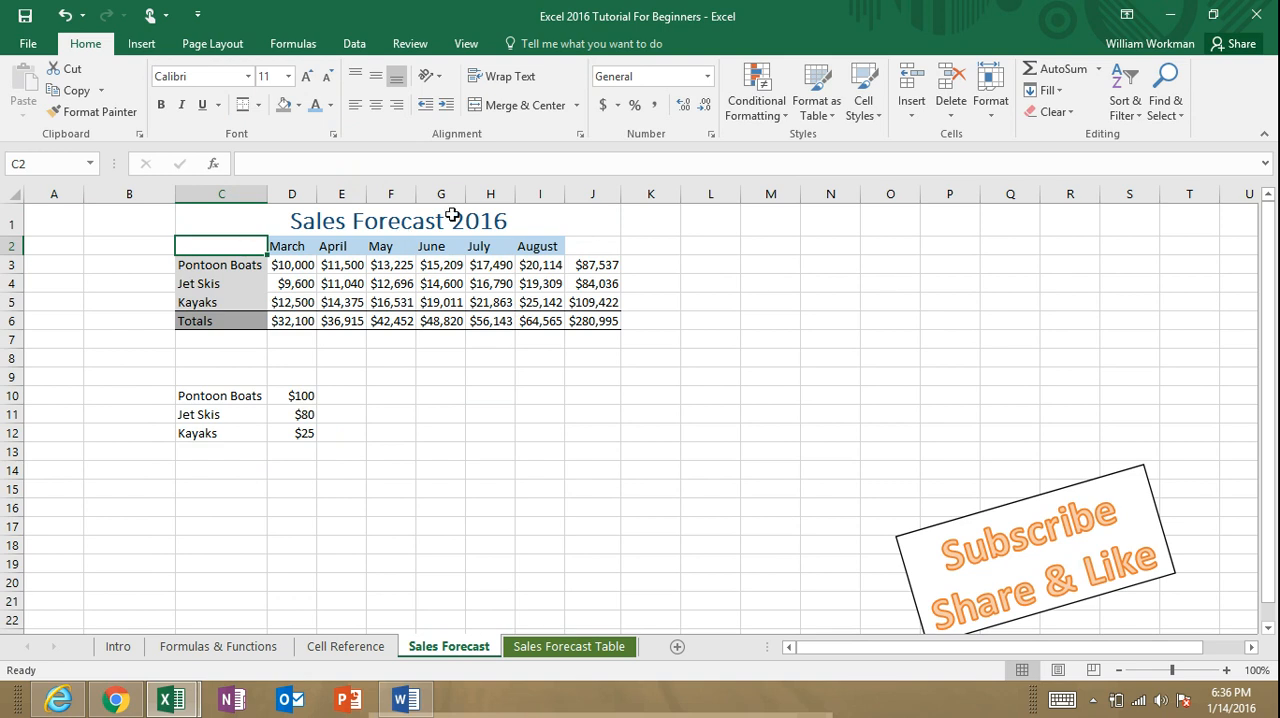
Step: Enter the heading Totals in J2 above the row totals of the sales forecast
left_click(598, 249)
type("Totals")
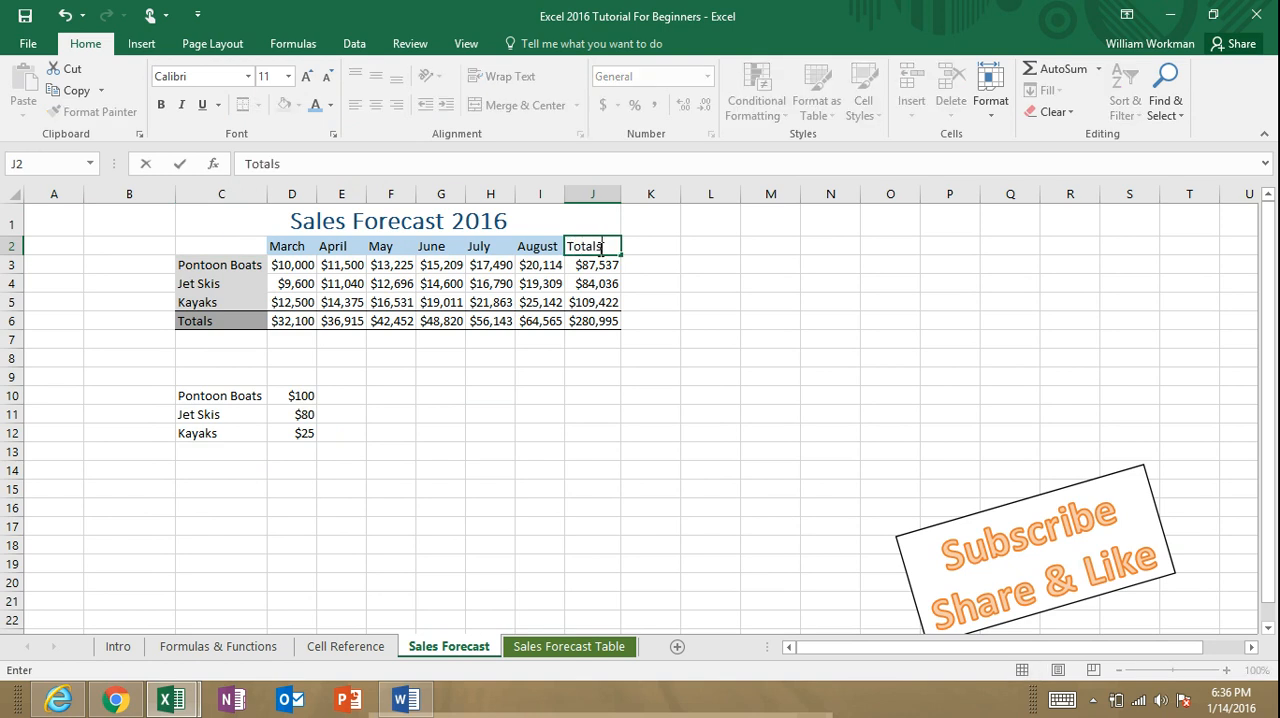
left_click(758, 315)
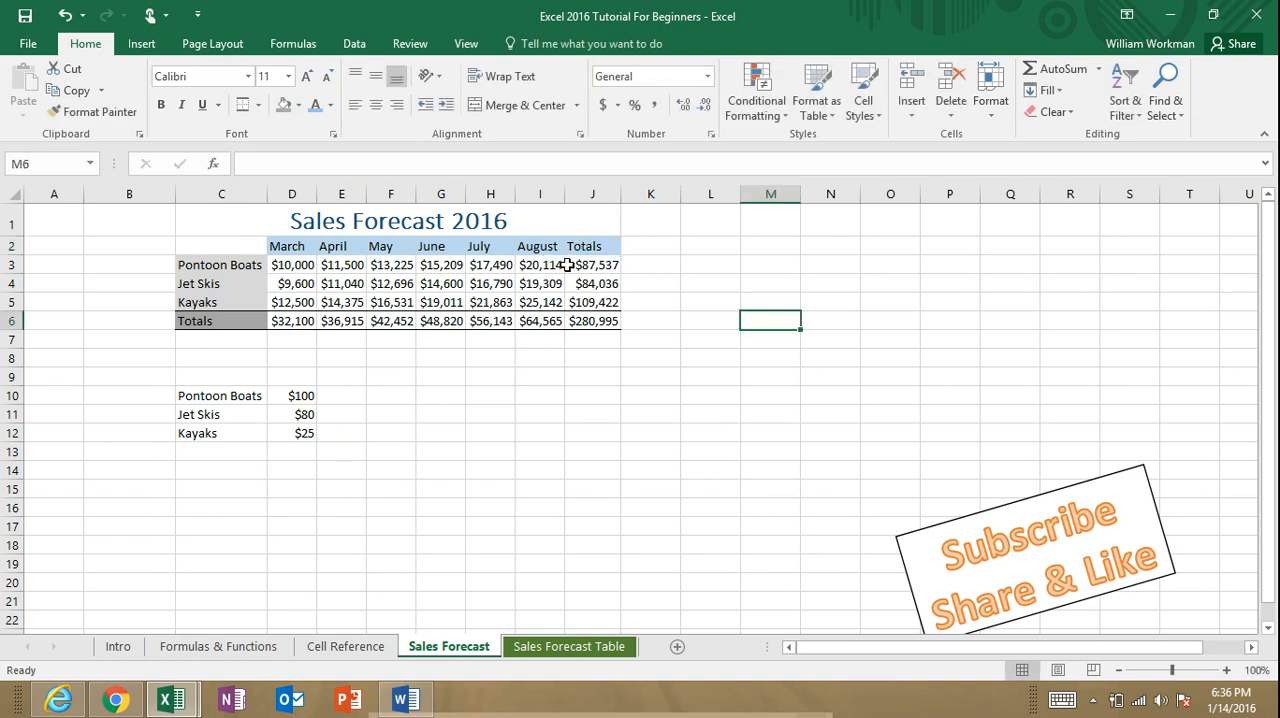
left_click(245, 247)
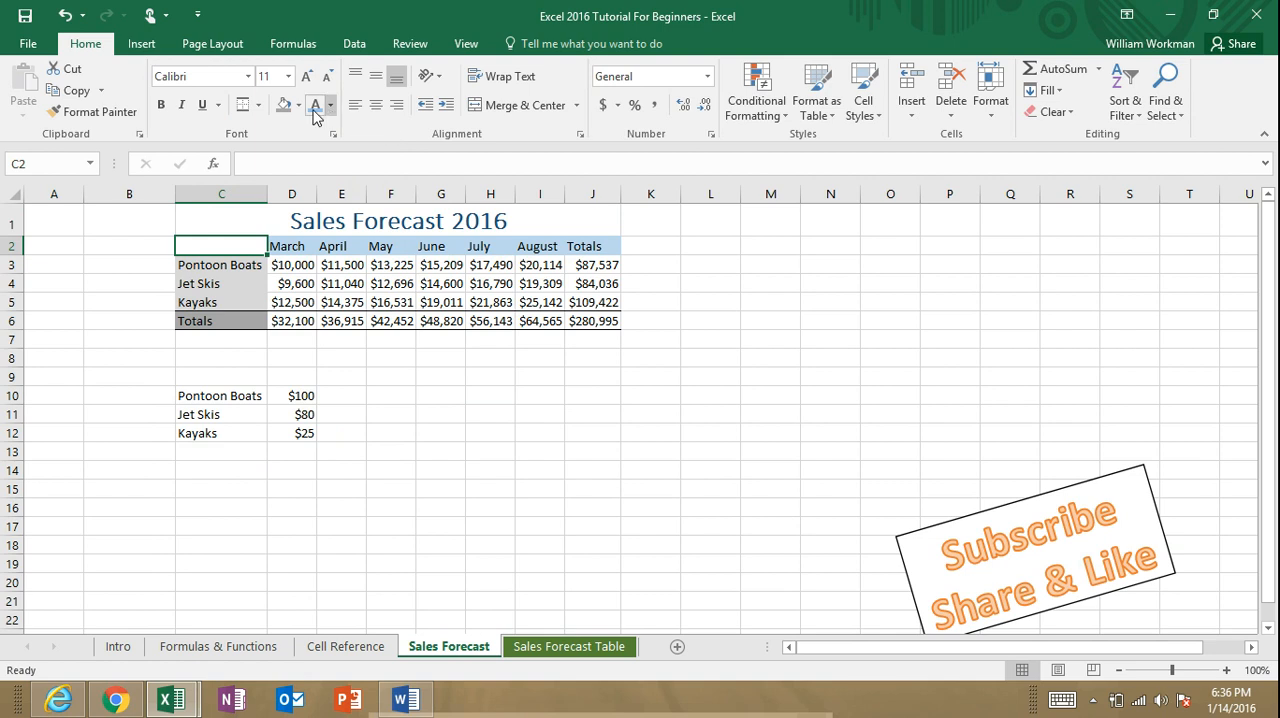
left_click(284, 280)
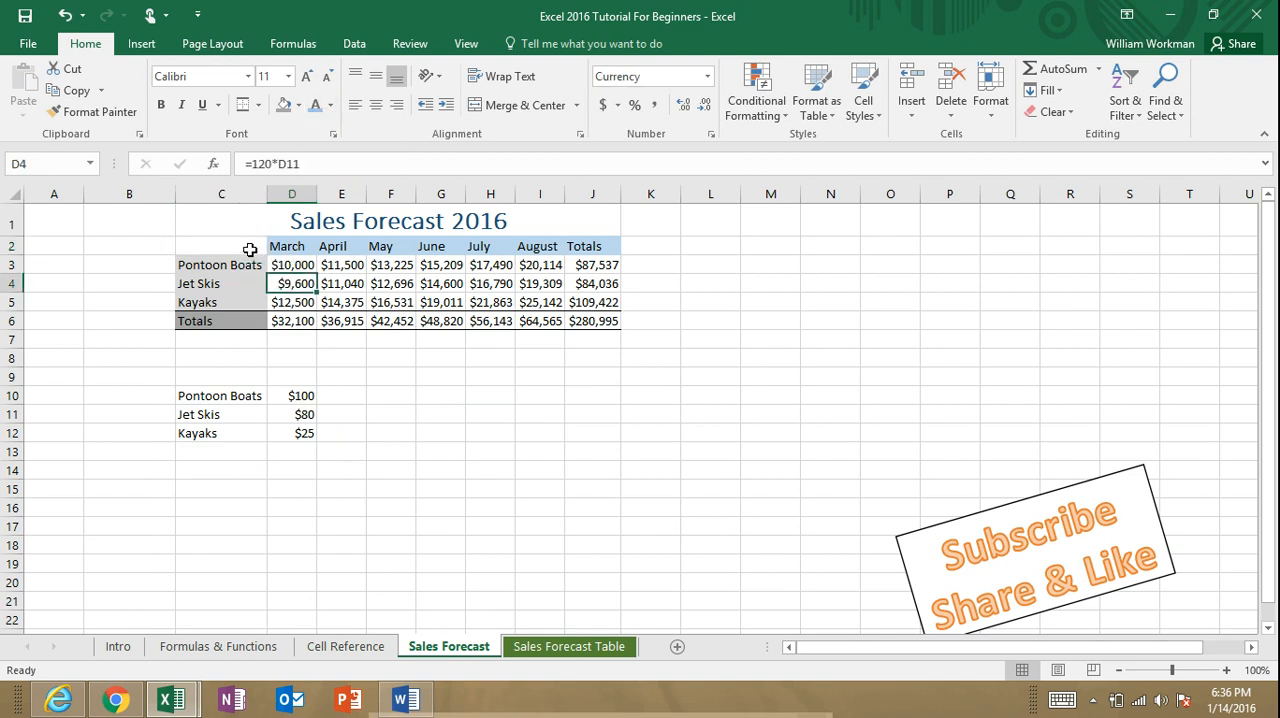
left_click(250, 249)
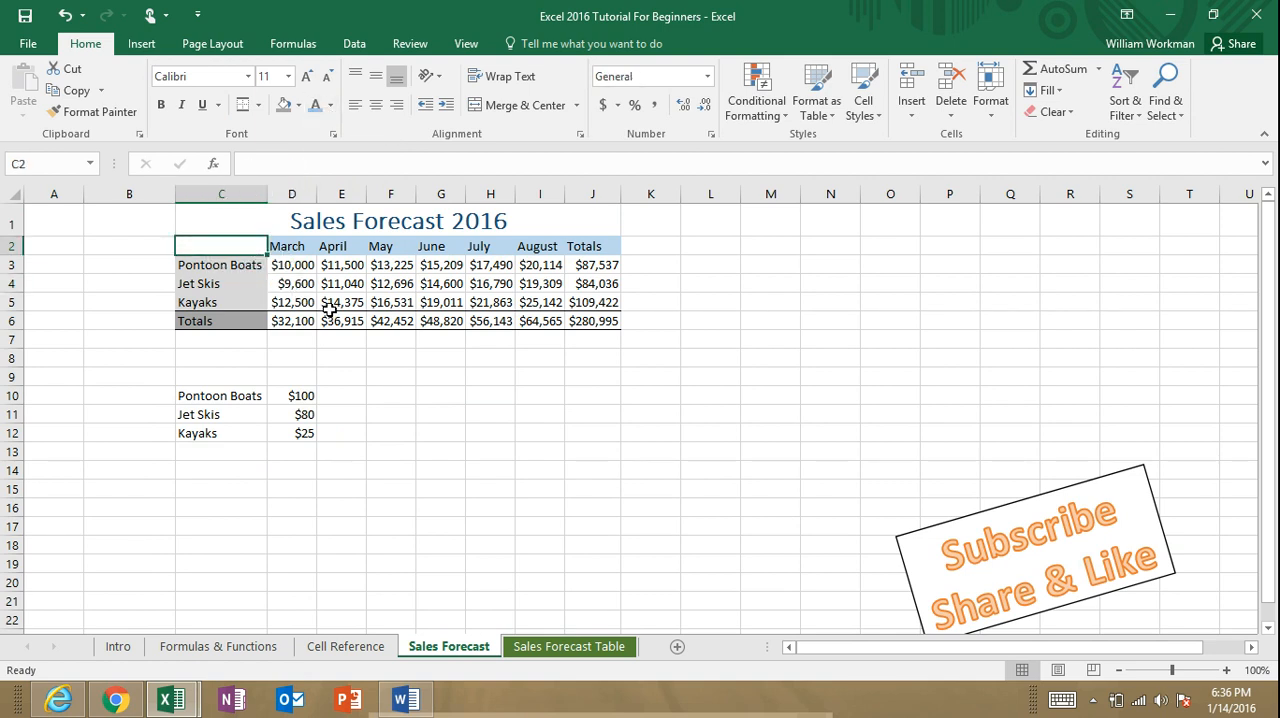
left_click(410, 384)
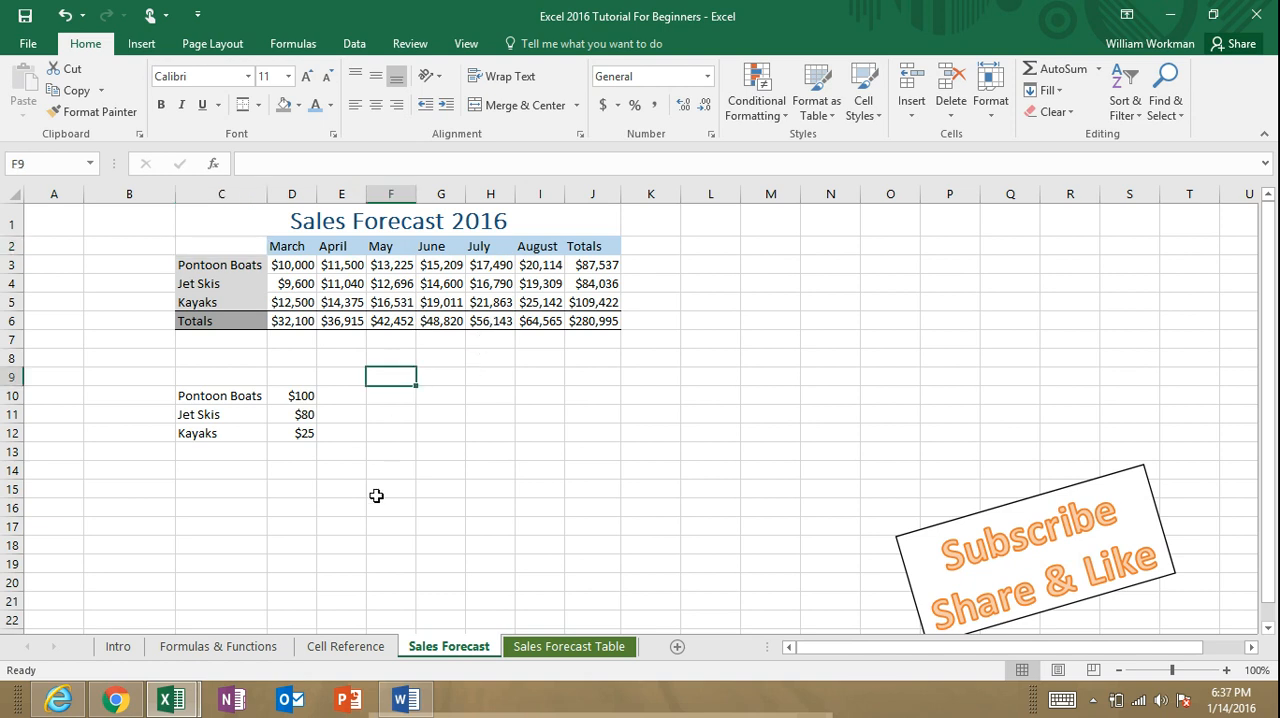
left_click(207, 399)
left_click(213, 432, "shift")
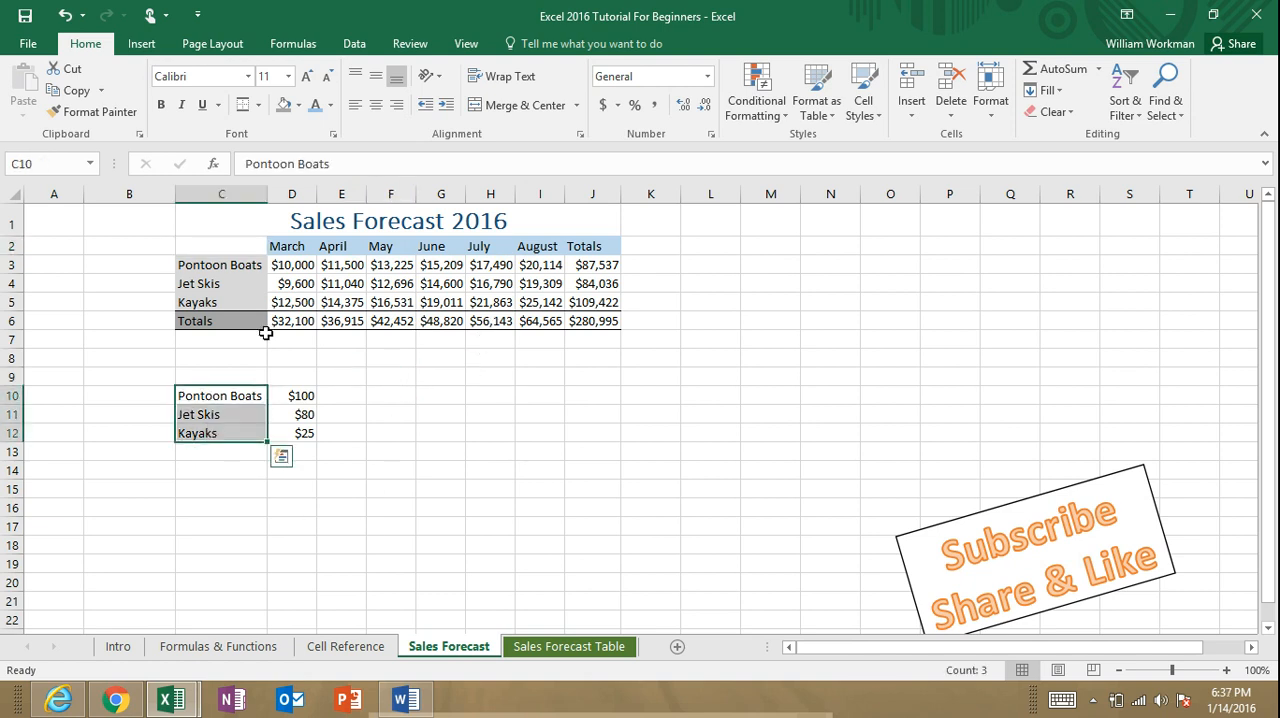
left_click(381, 413)
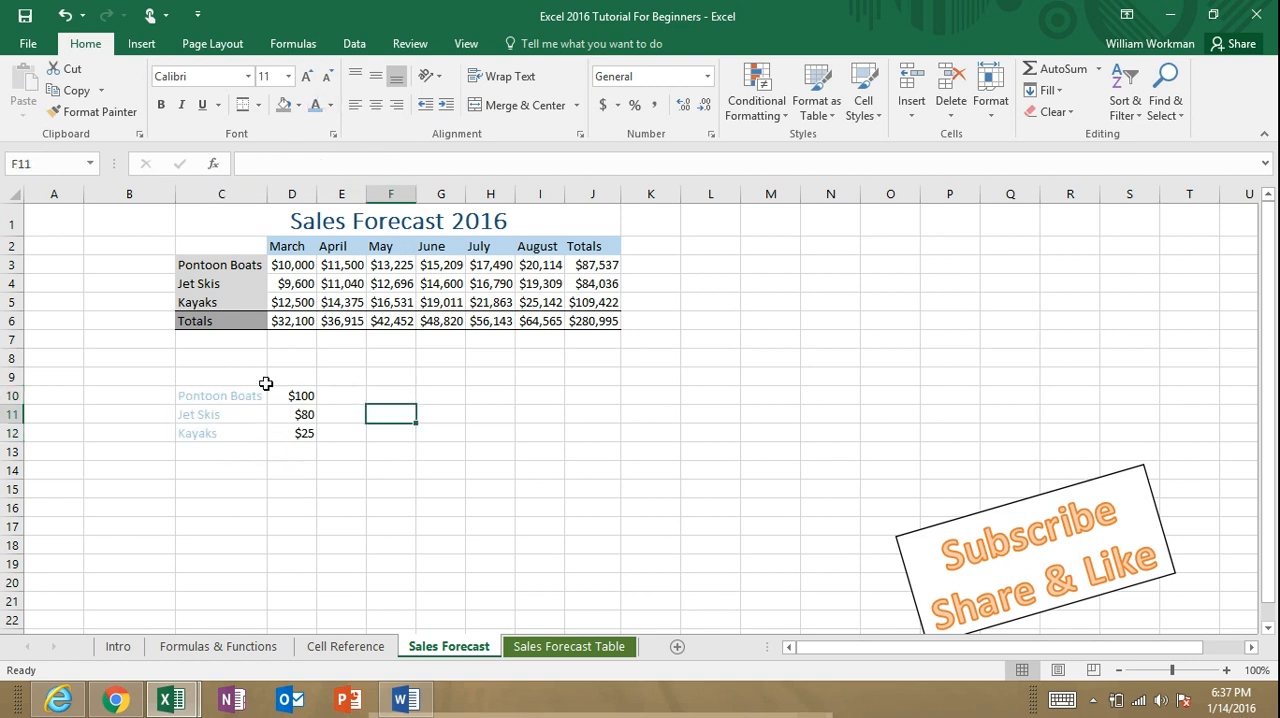
left_click_drag(214, 397, 209, 434)
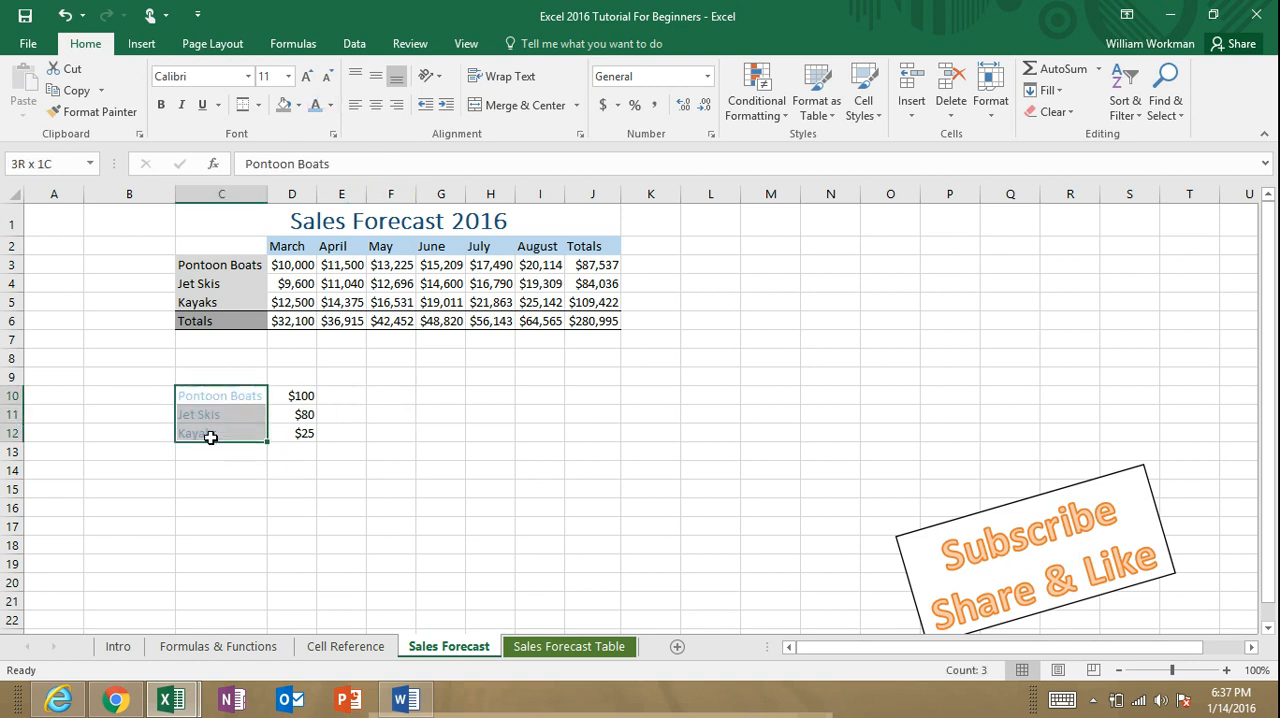
left_click(330, 106)
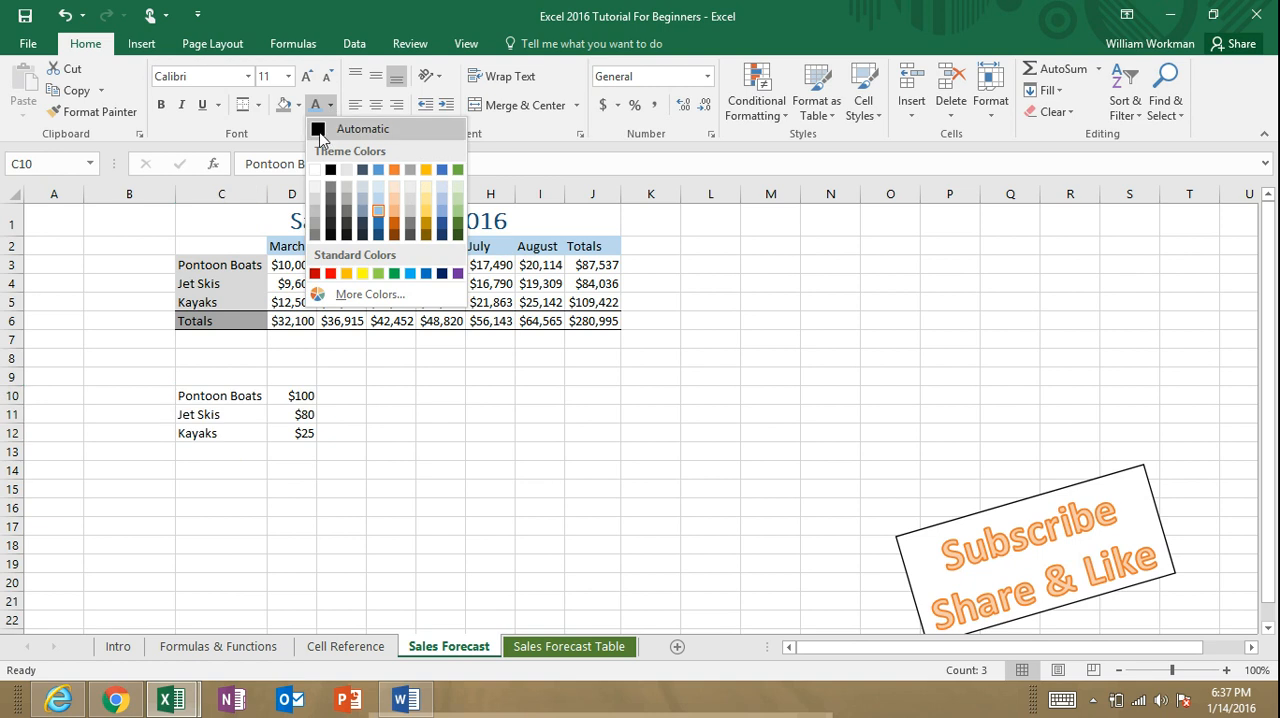
left_click(326, 129)
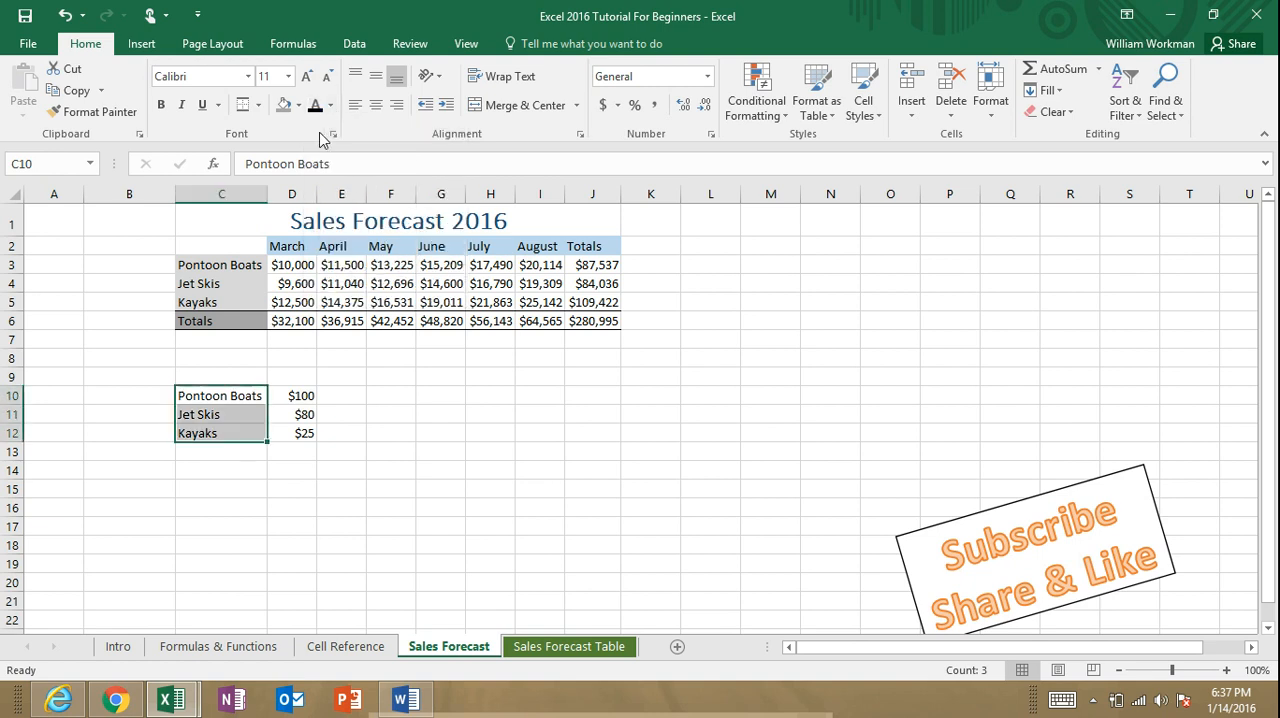
left_click(335, 468)
Step: Fill the product labels in C10:C12 with the same light grey as the forecast table's row labels
left_click_drag(214, 396, 233, 434)
left_click(300, 106)
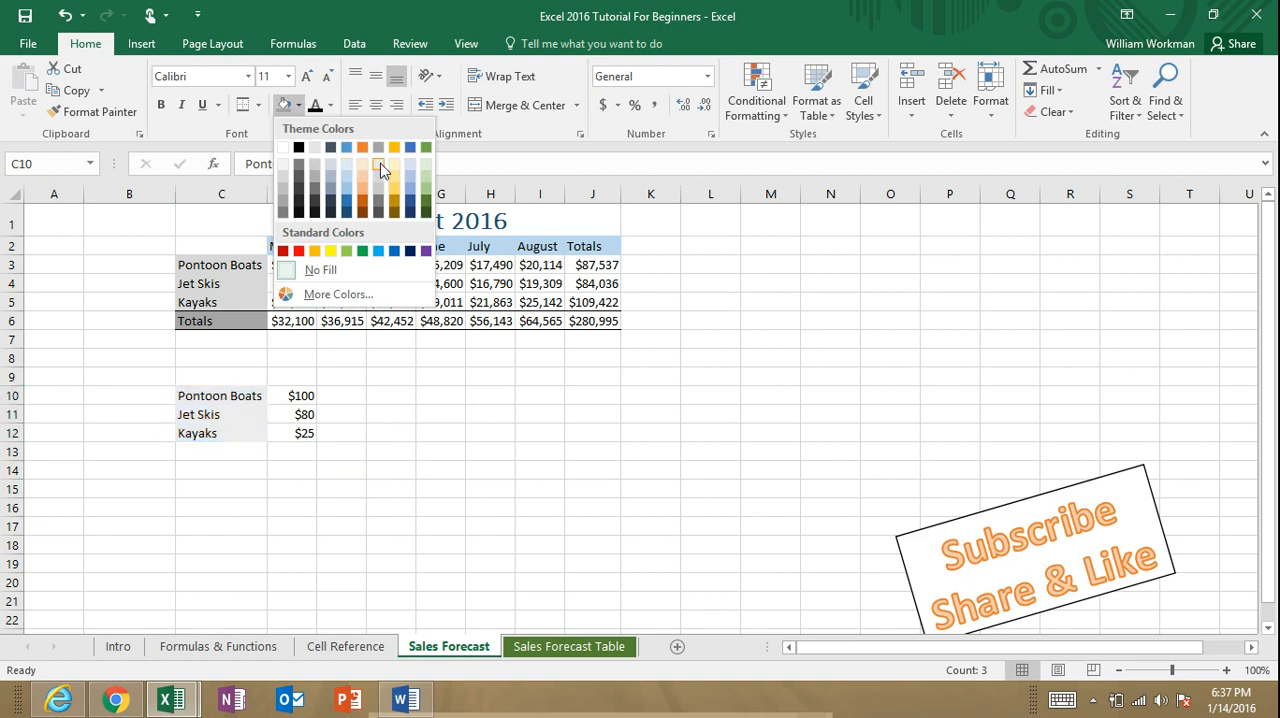
left_click(286, 179)
left_click(440, 414)
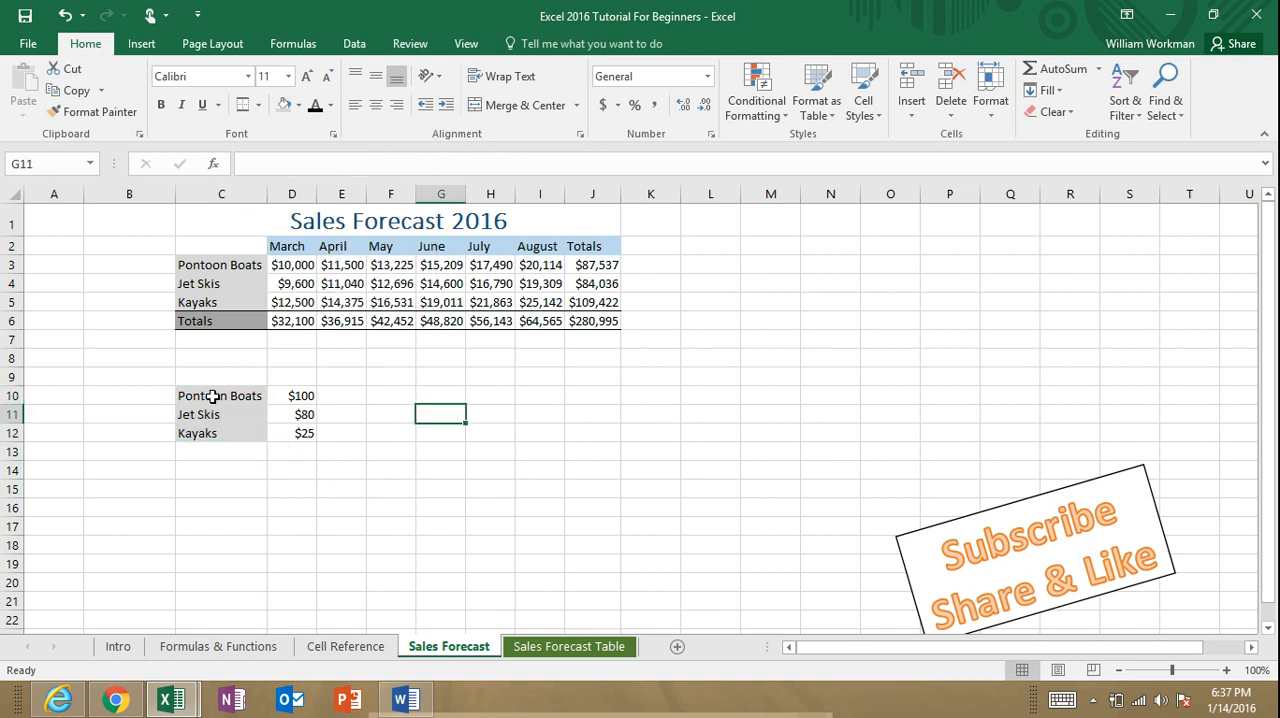
Step: Apply Thick Outside Borders around the product price list in C10:D12
left_click(214, 396)
left_click_drag(296, 402, 305, 430)
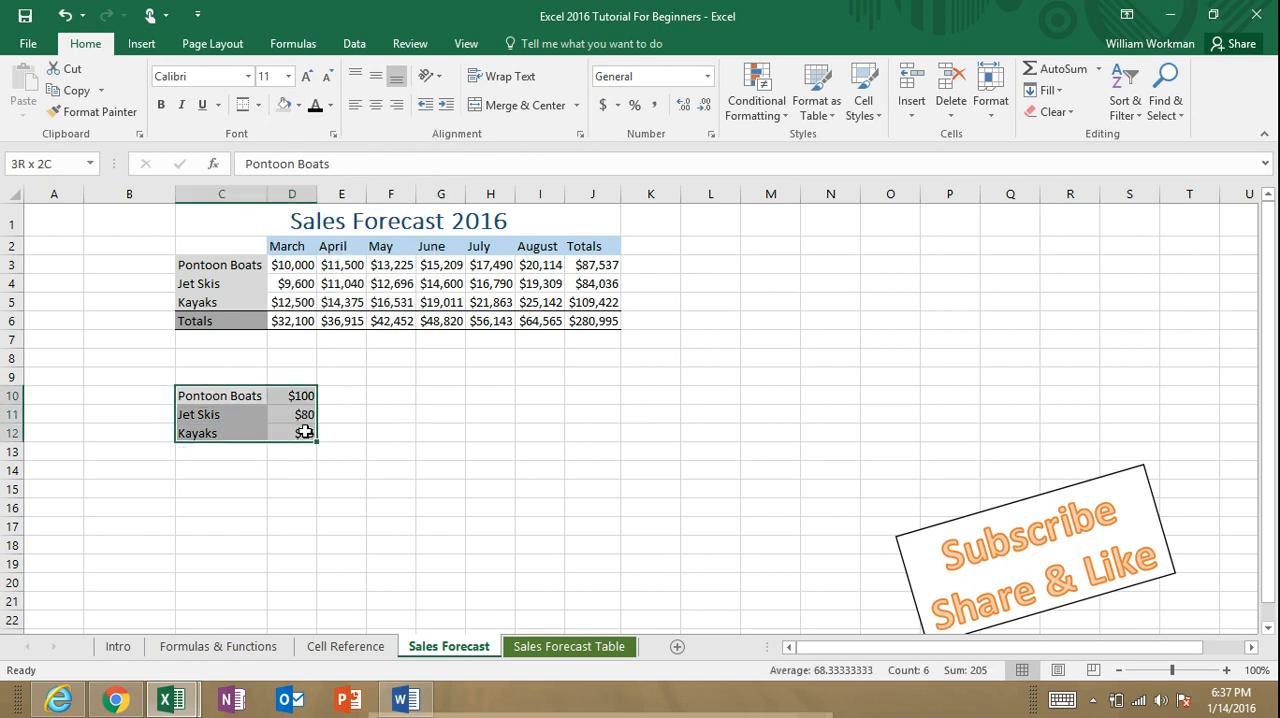
left_click(258, 106)
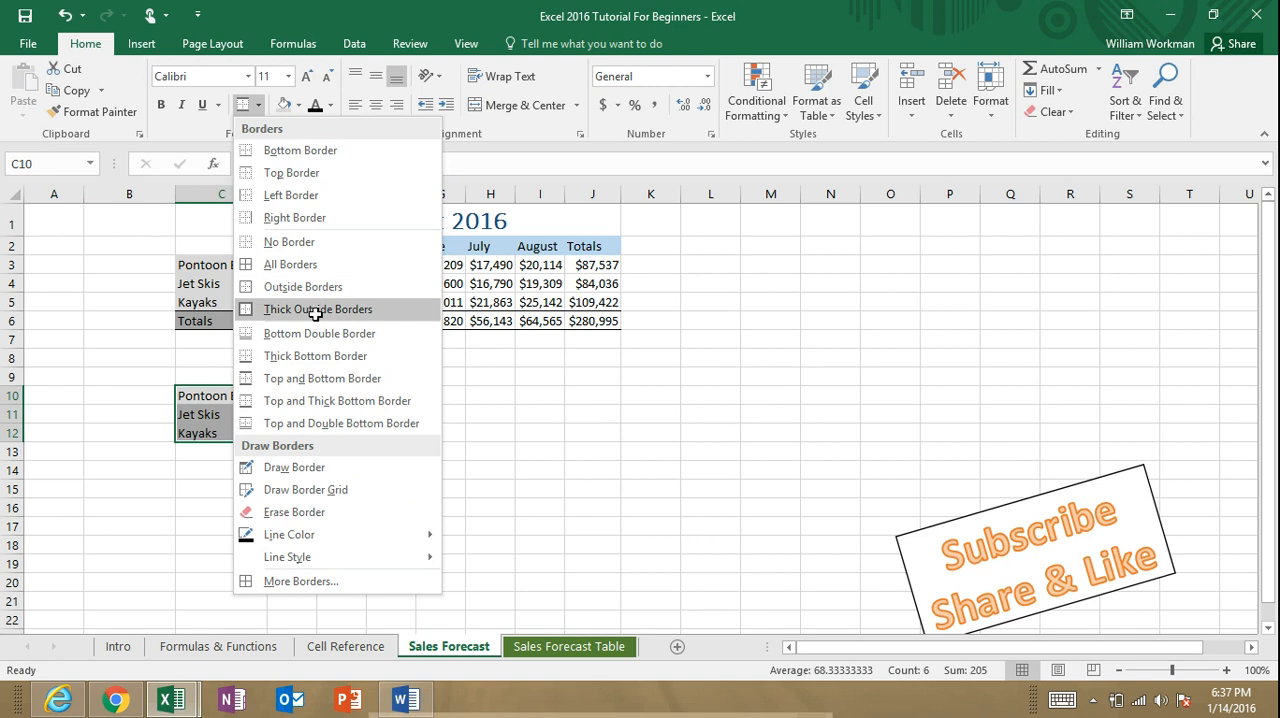
left_click(300, 306)
left_click(421, 397)
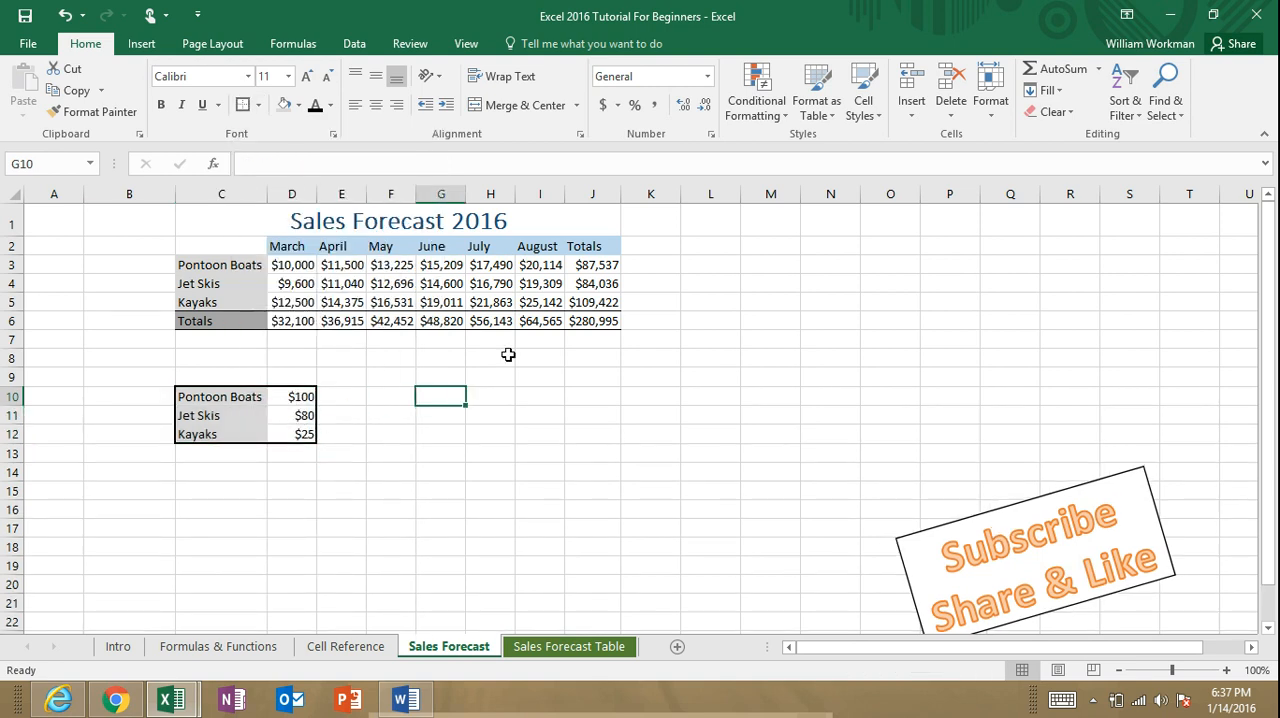
Step: Merge C9 and D9 above the price list using Merge Across
left_click_drag(200, 377, 285, 377)
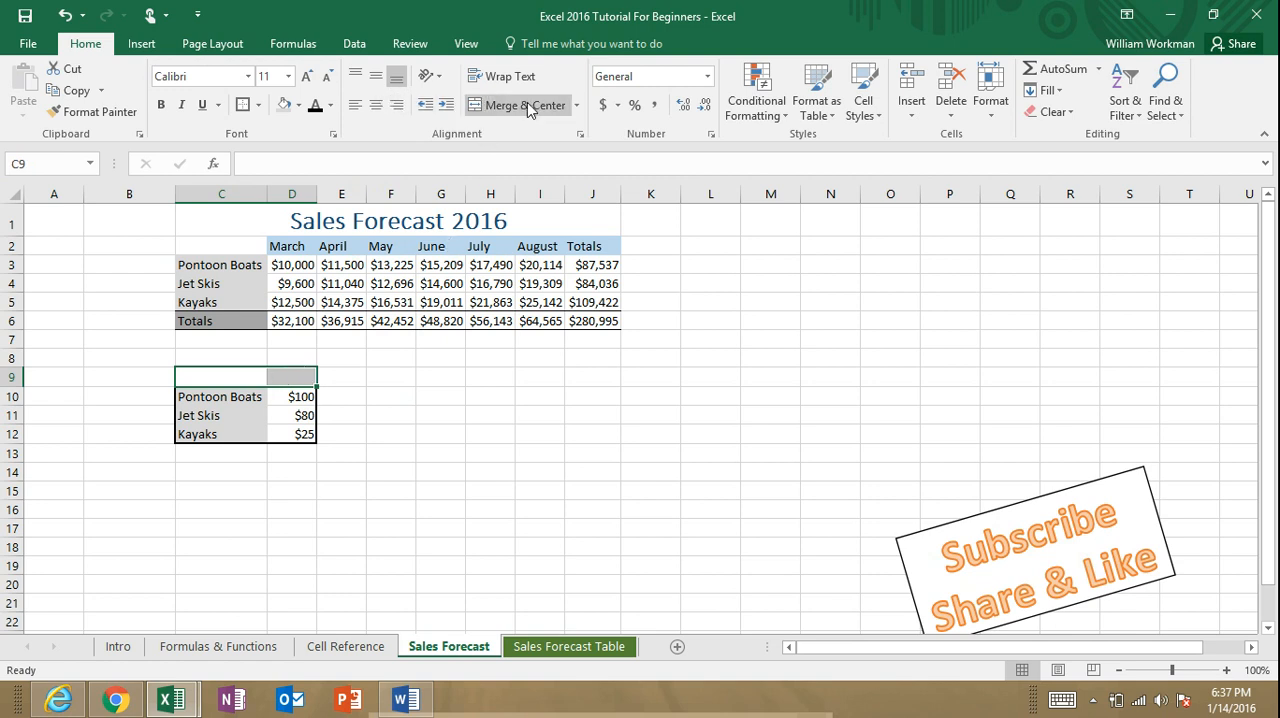
left_click(577, 105)
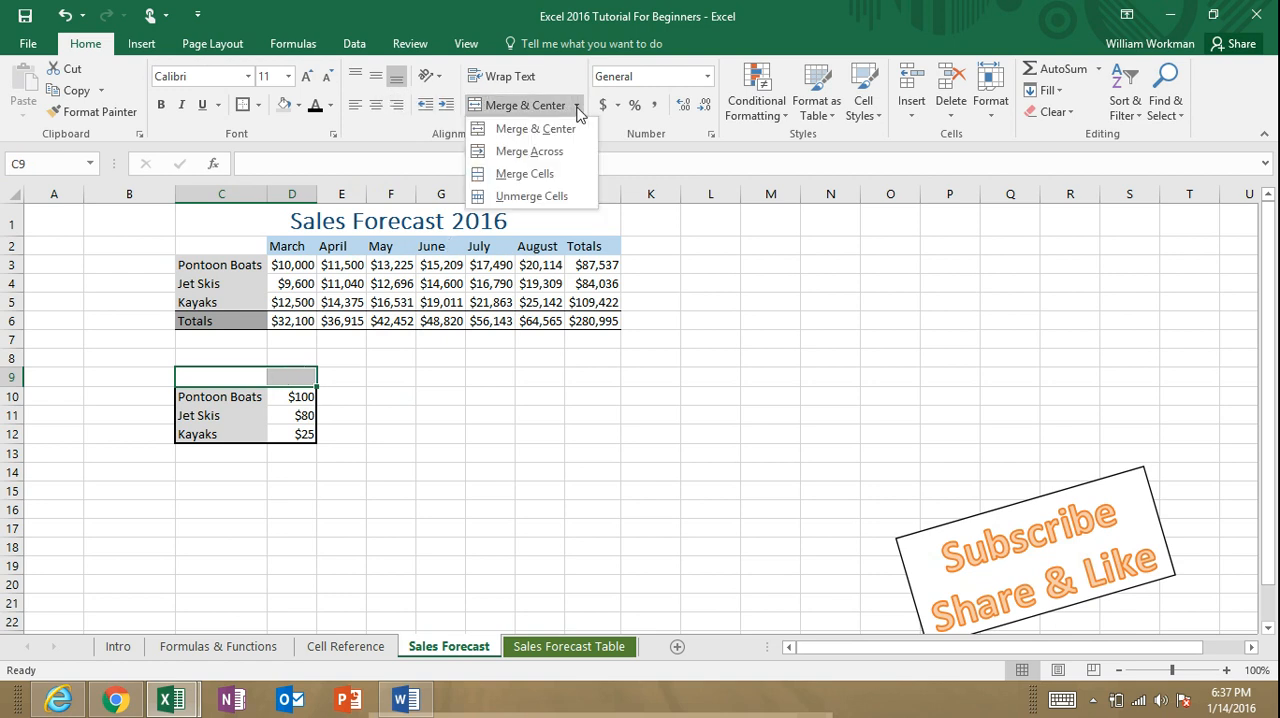
left_click(549, 151)
left_click(450, 415)
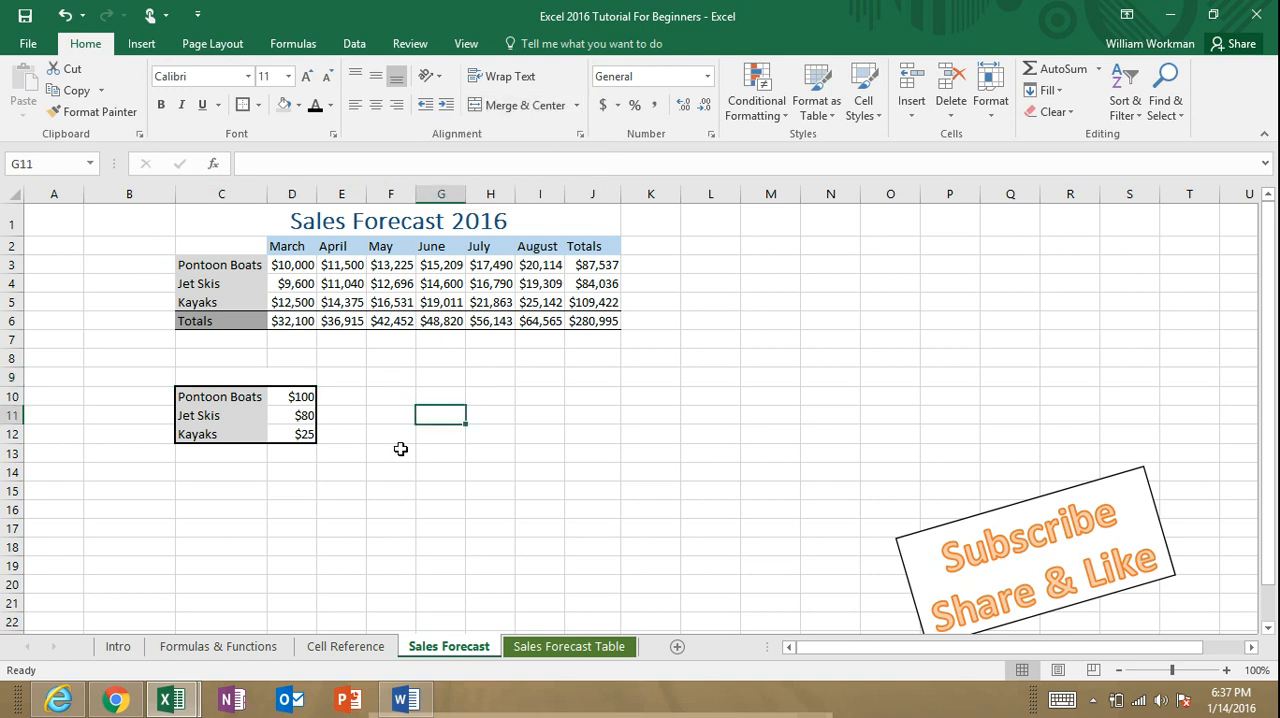
Step: Enter the heading Price per Hour in the merged cell above the price list
left_click(269, 379)
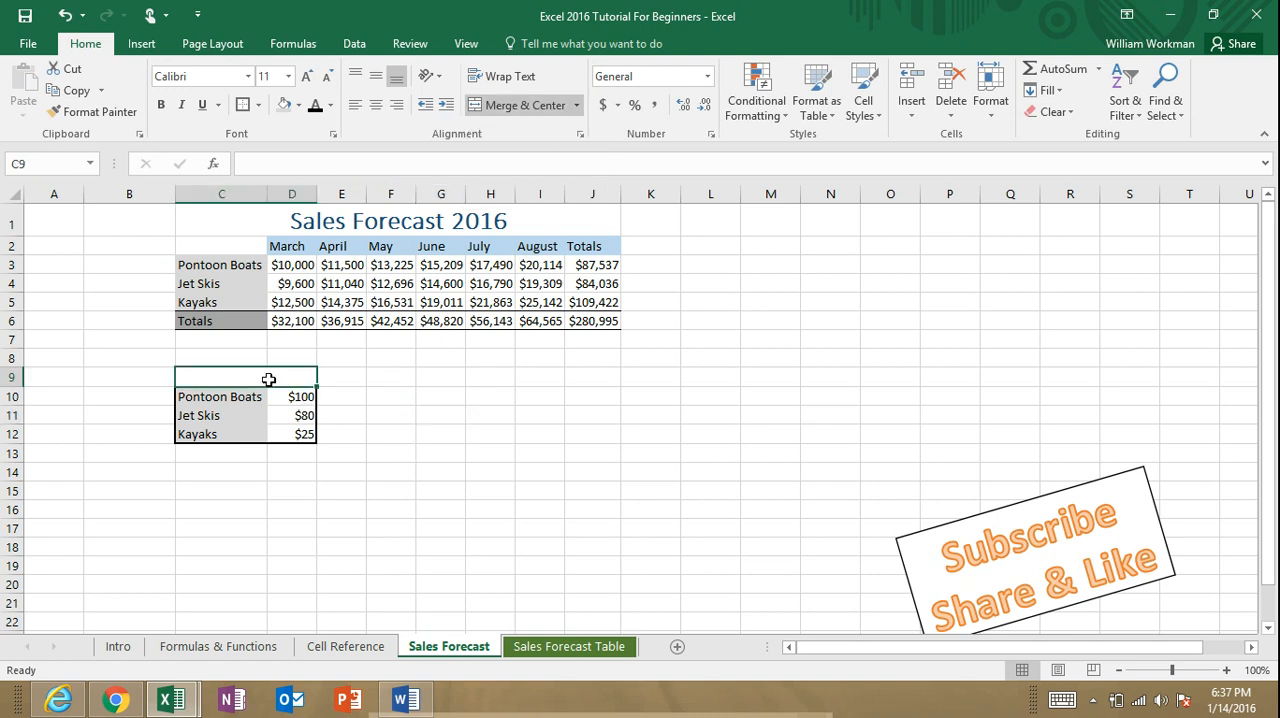
type("Pri")
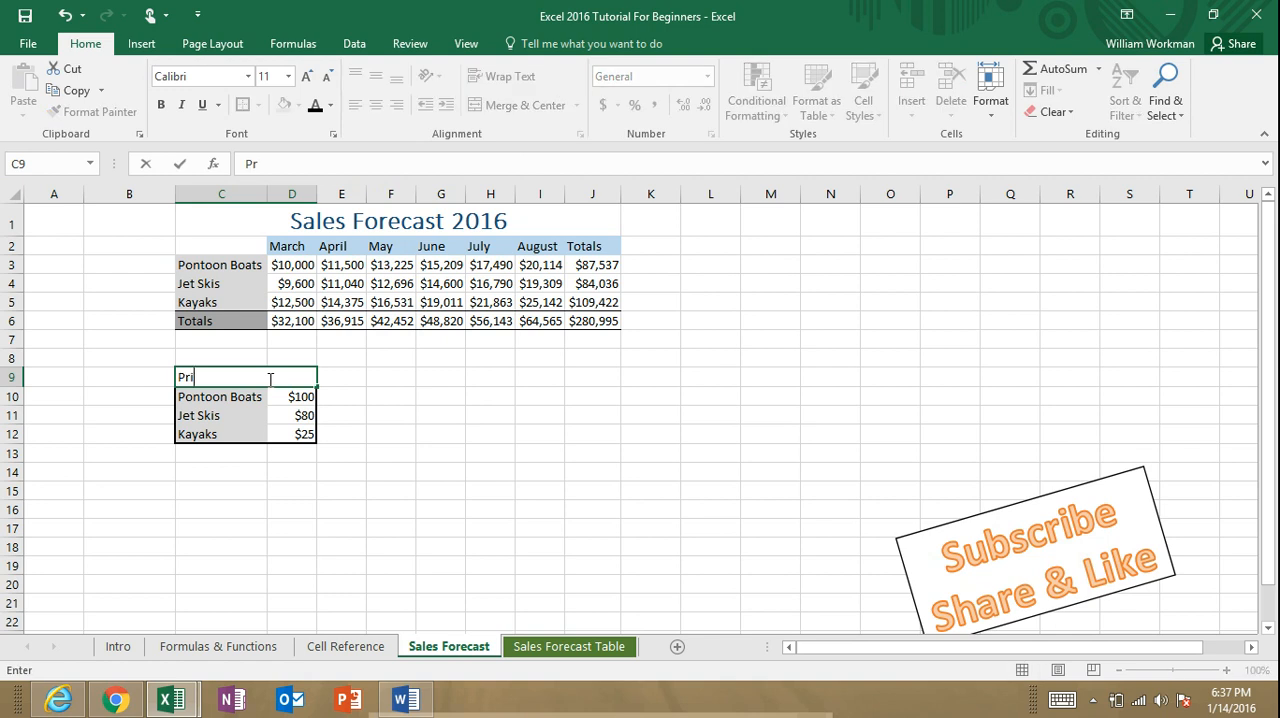
type("ce per Hour")
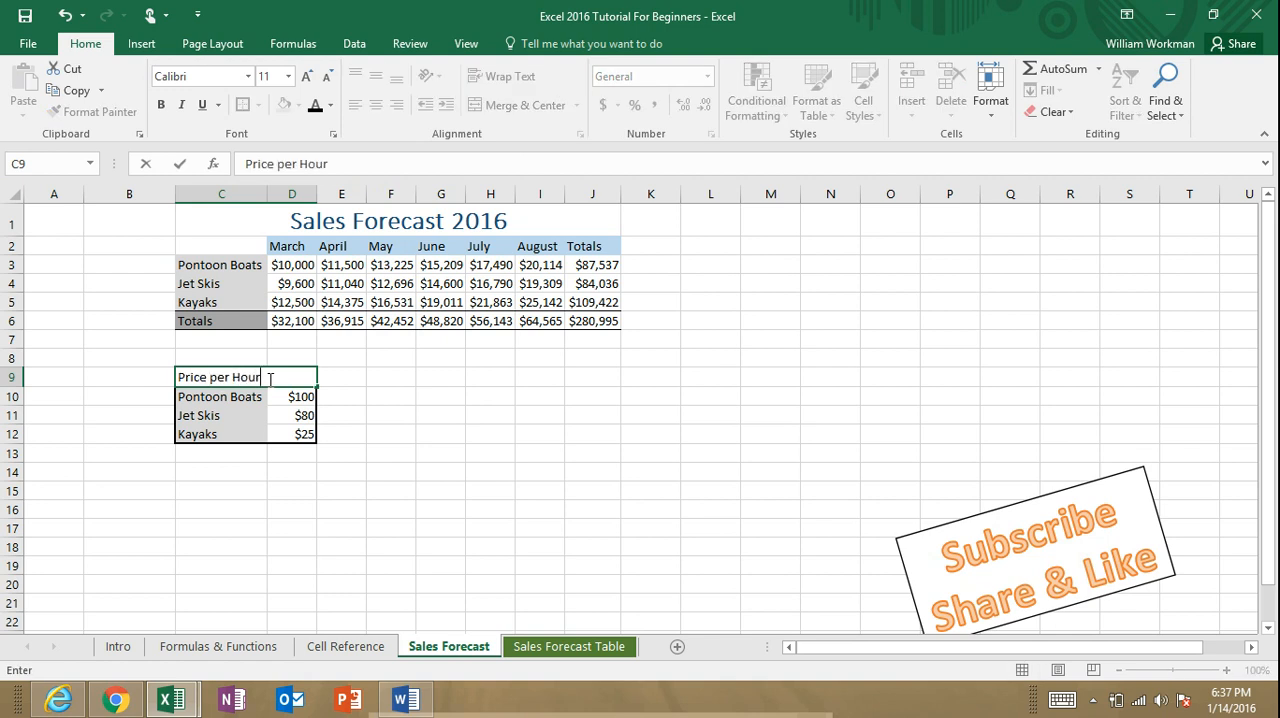
left_click(424, 434)
Step: Format the Price per Hour heading with a light blue fill, bold text and a thick outside border
left_click(270, 378)
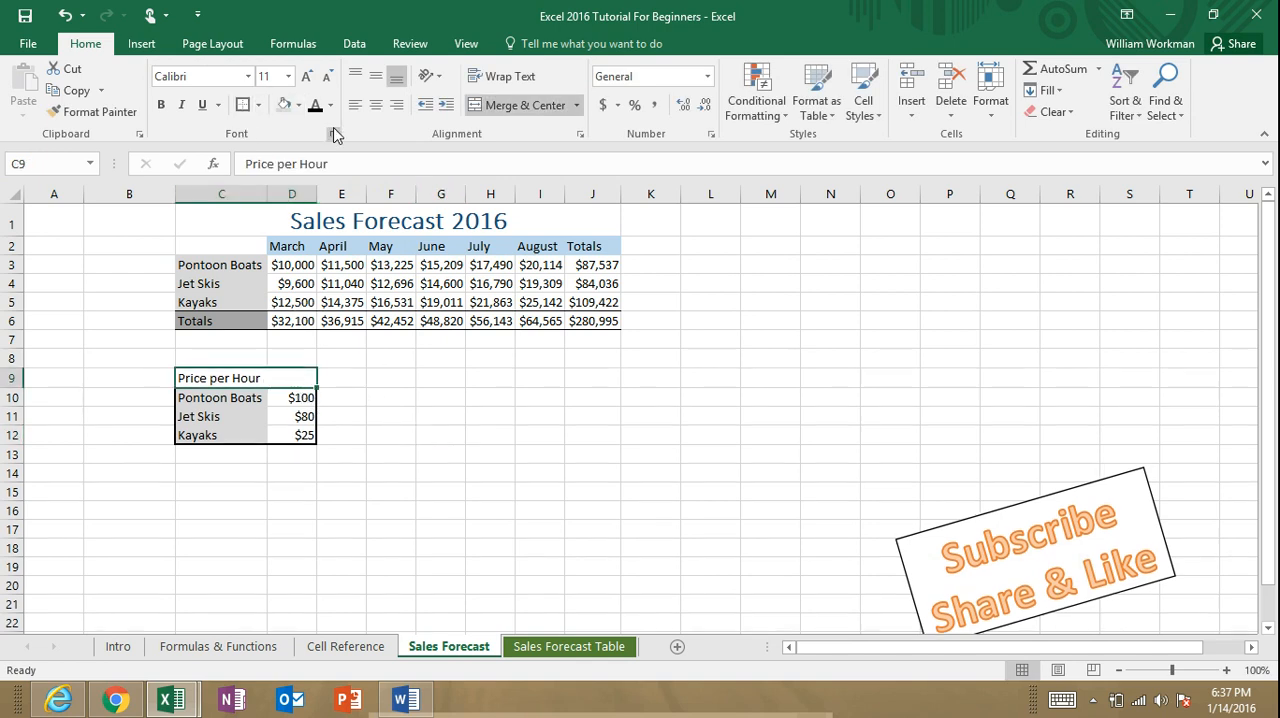
left_click(298, 105)
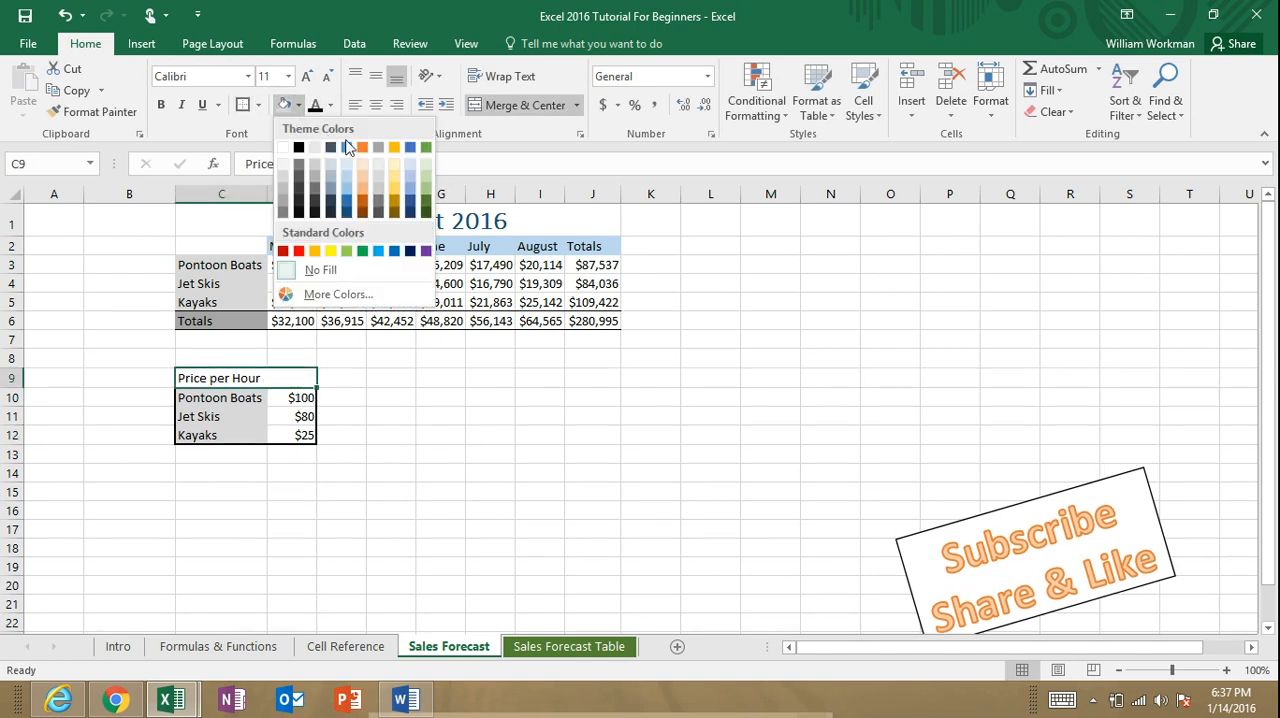
left_click(346, 176)
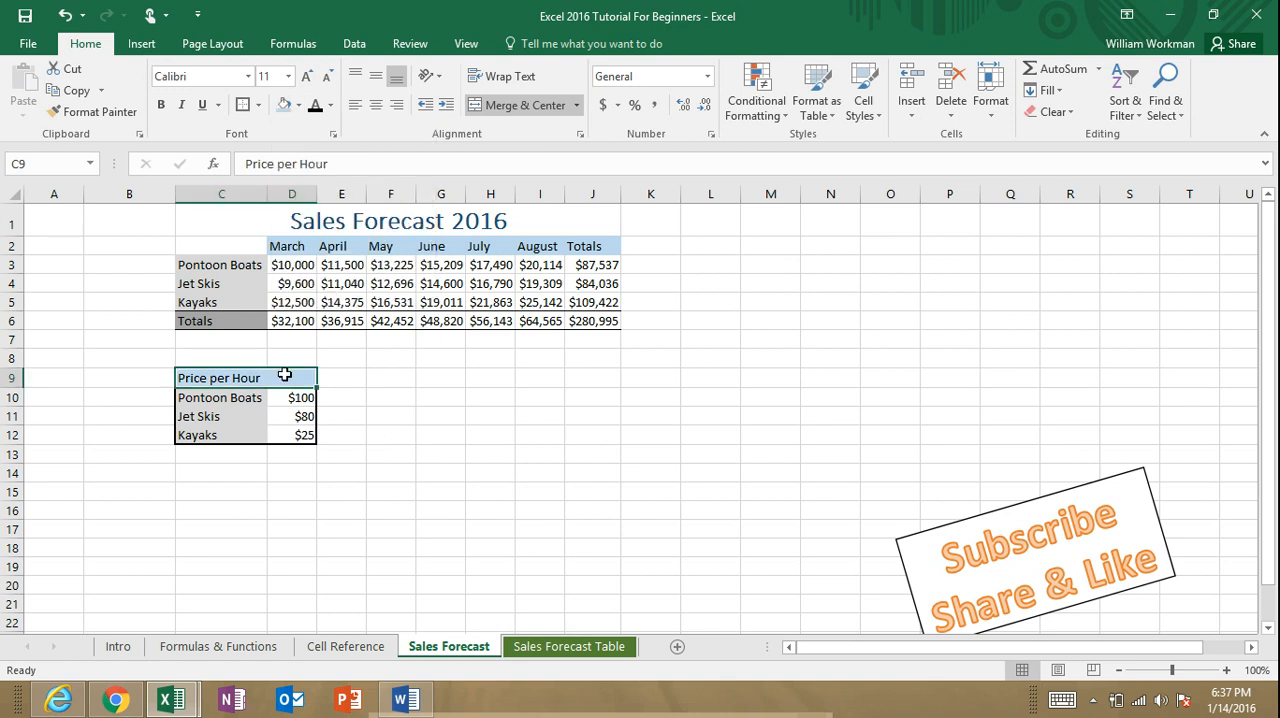
left_click(161, 105)
left_click(288, 76)
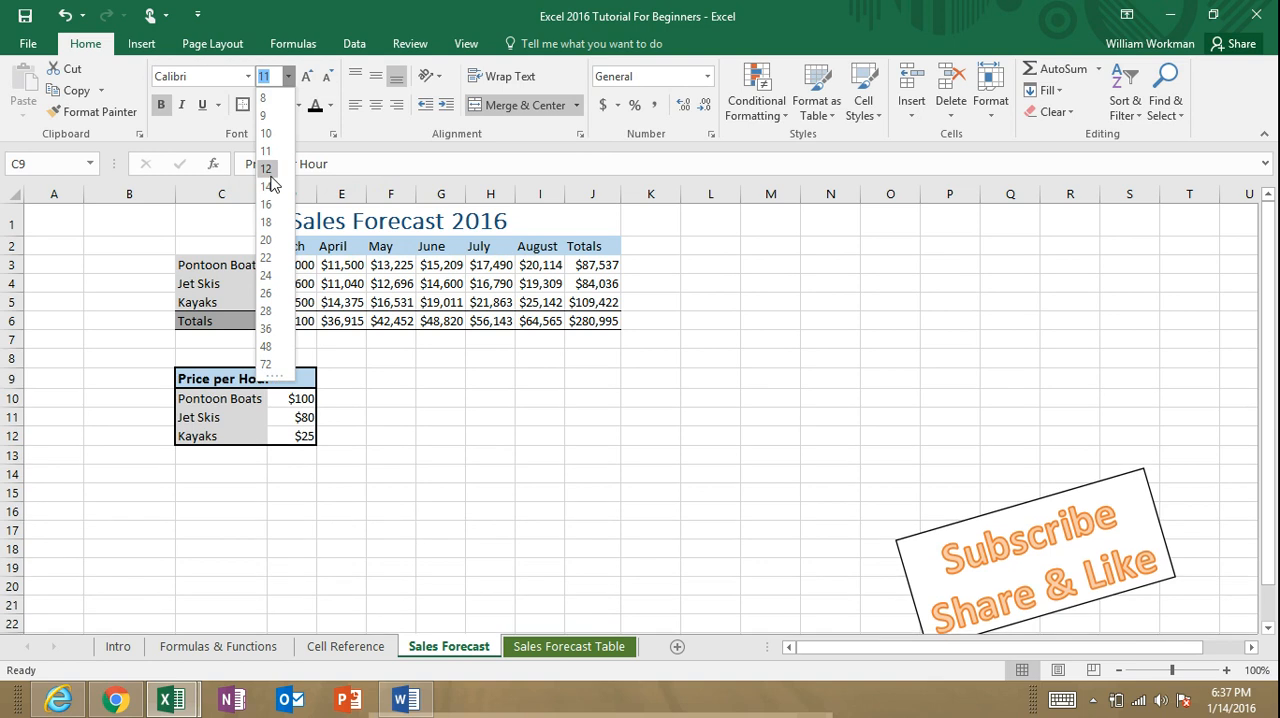
key("Escape")
left_click(645, 393)
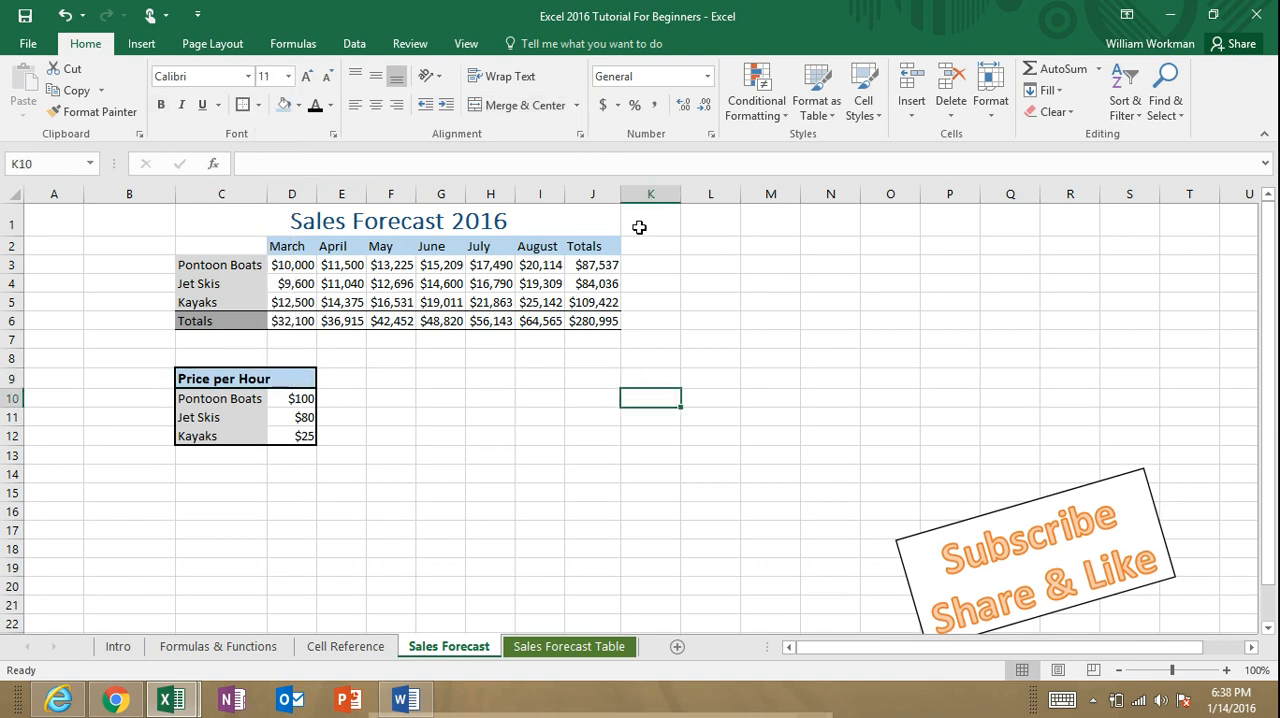
Step: Insert two blank columns between the August and Totals columns
left_click(586, 191)
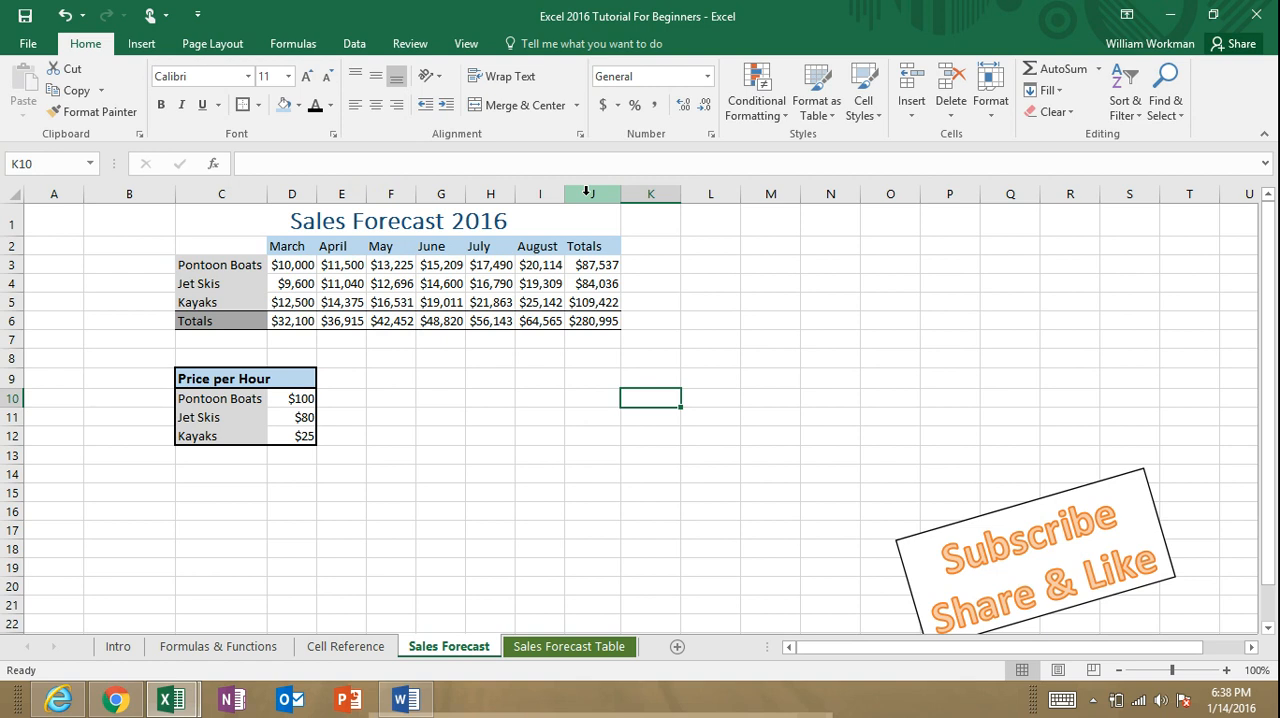
left_click(586, 190)
right_click(586, 190)
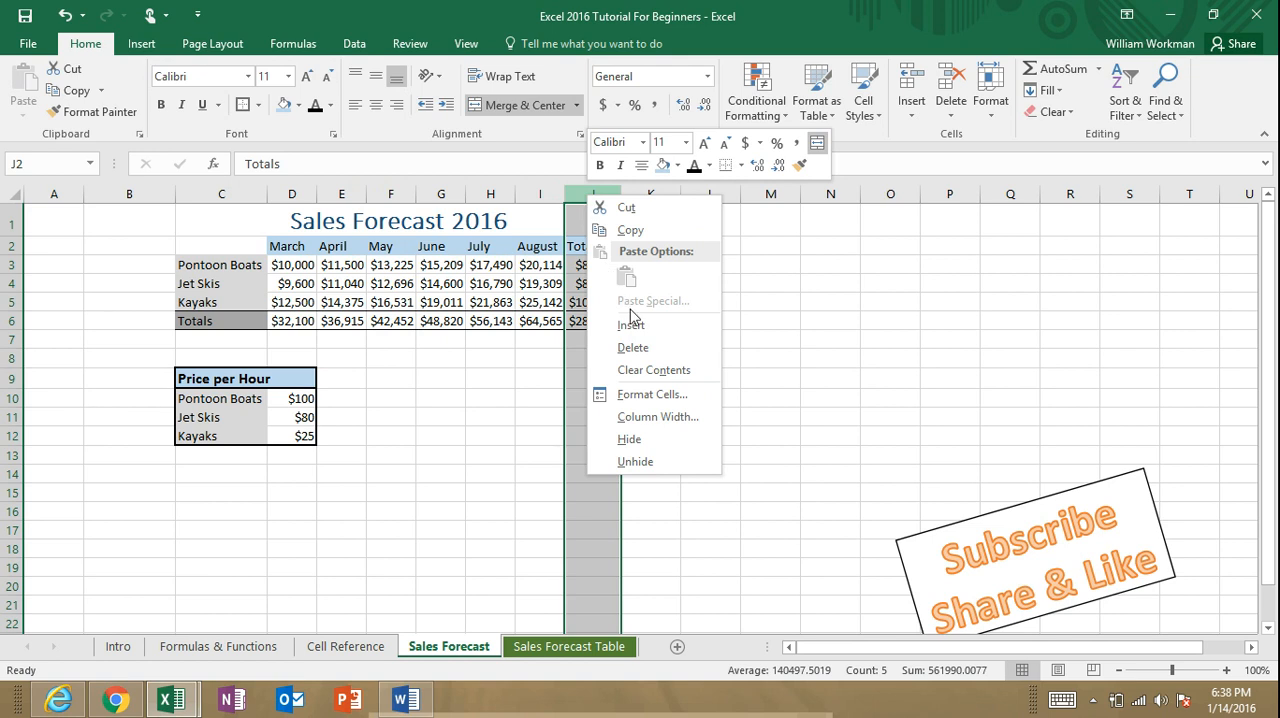
key("Escape")
key("ctrl+plus")
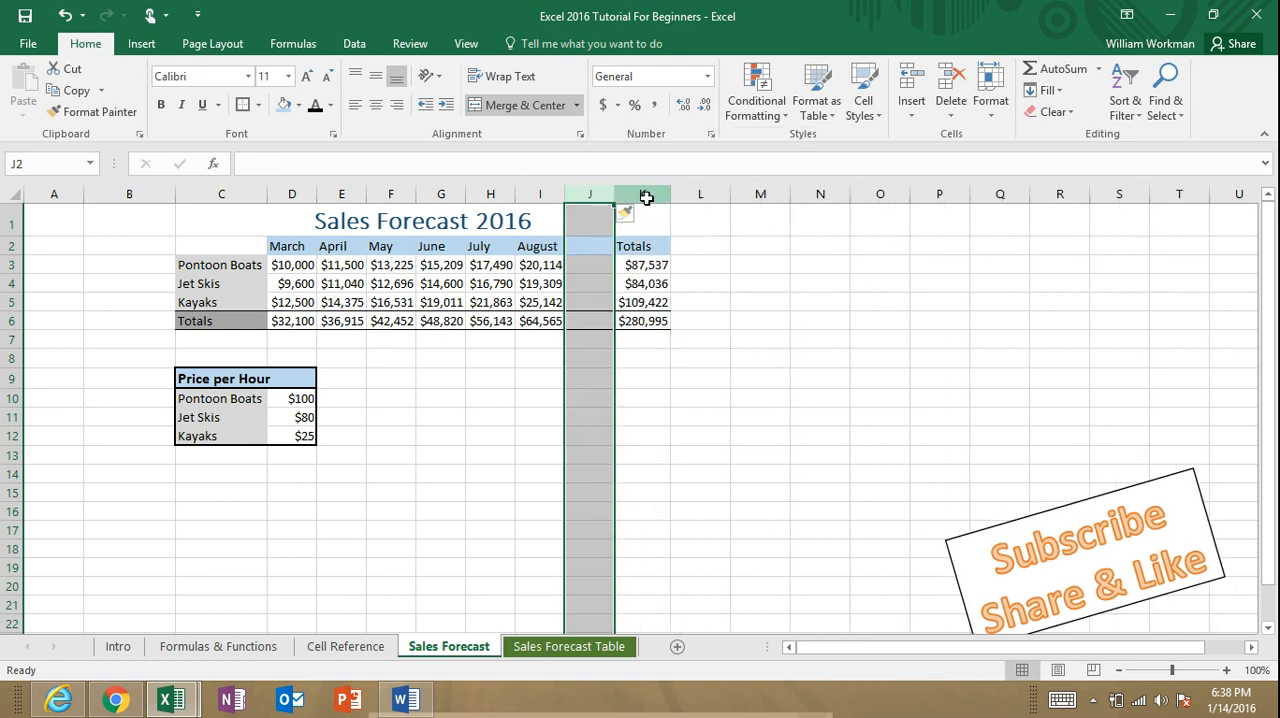
left_click(646, 194)
right_click(648, 193)
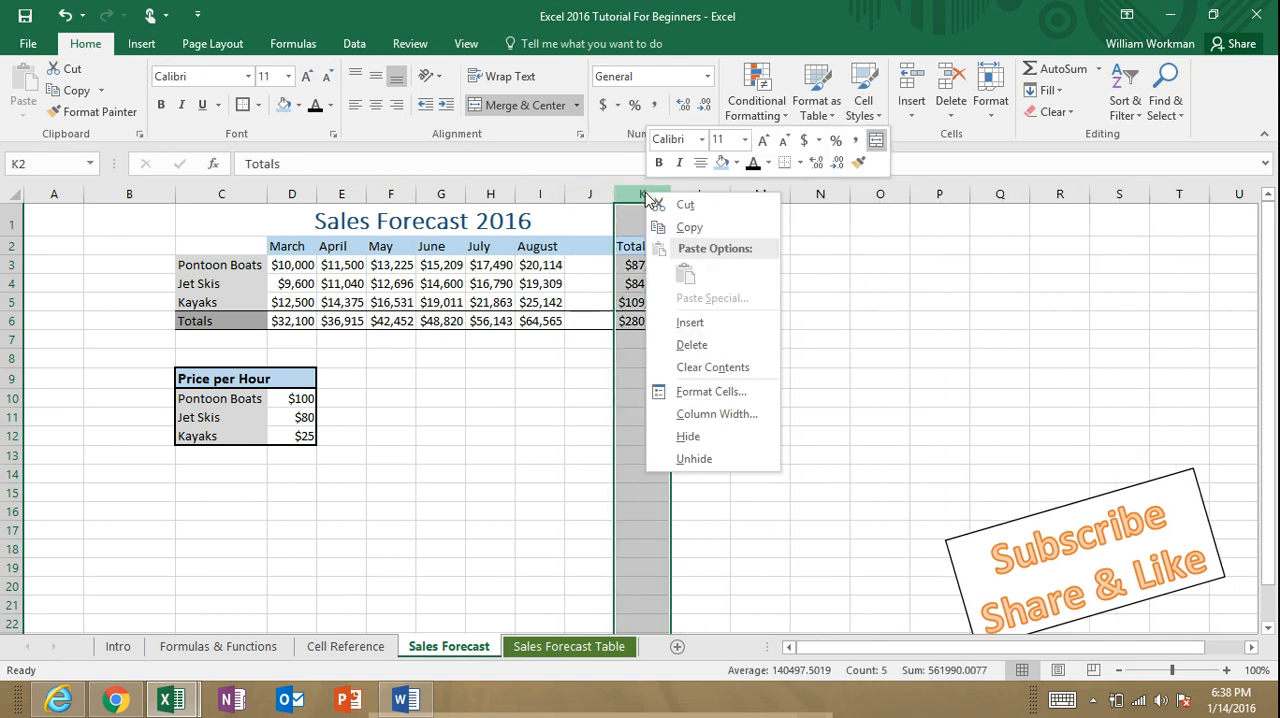
left_click(689, 320)
left_click(588, 416)
Step: Enter September as the month heading in J2 and autofit column J to it
left_click(590, 248)
type("Sep")
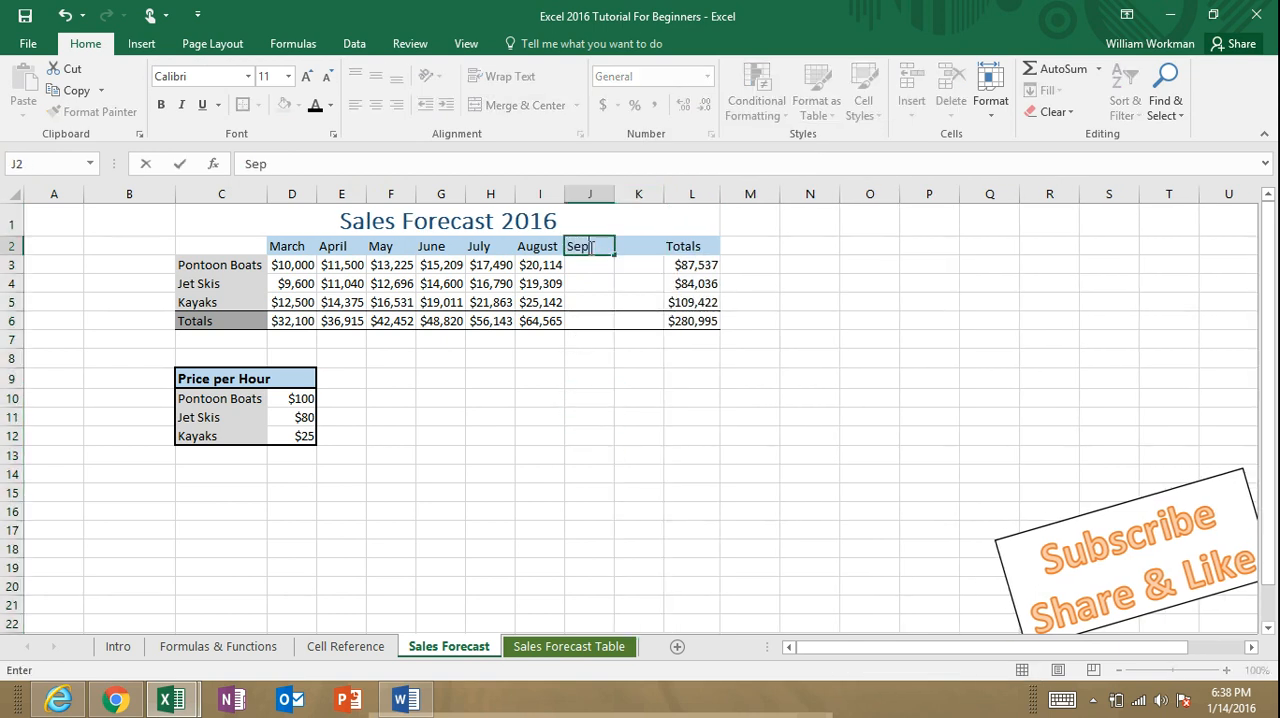
type("tember")
key("Return")
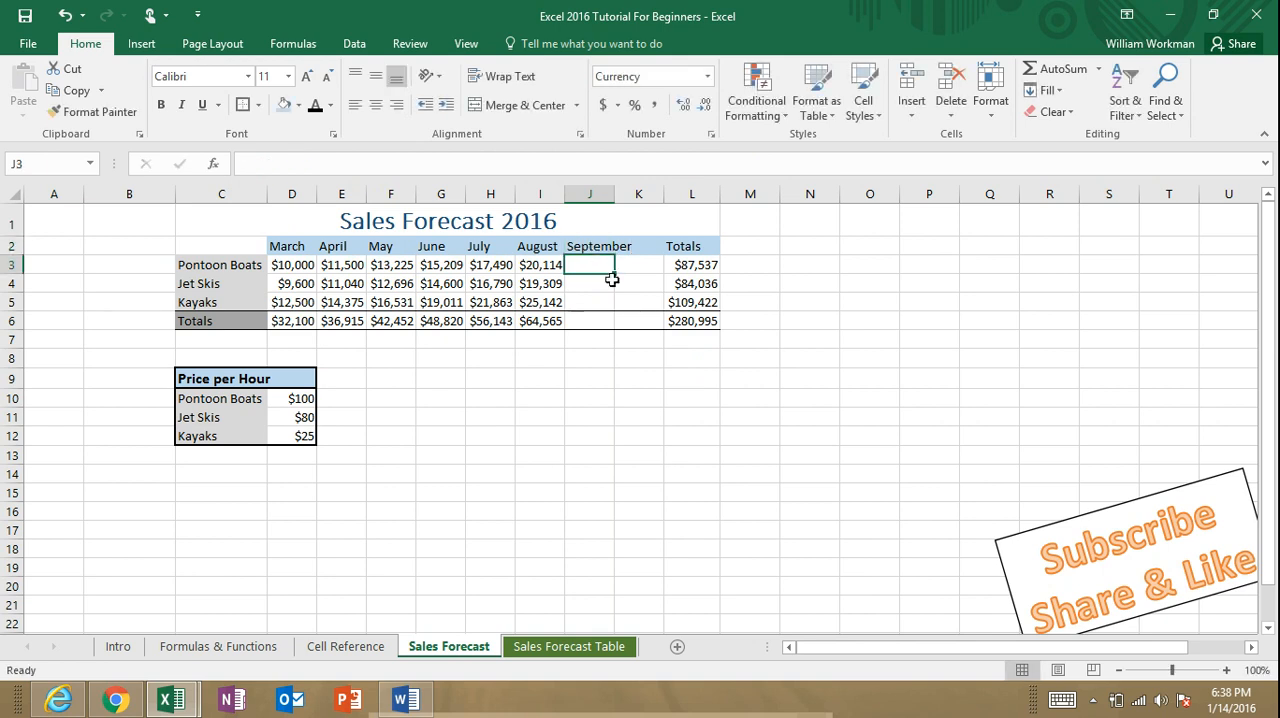
double_click(614, 198)
left_click(649, 362)
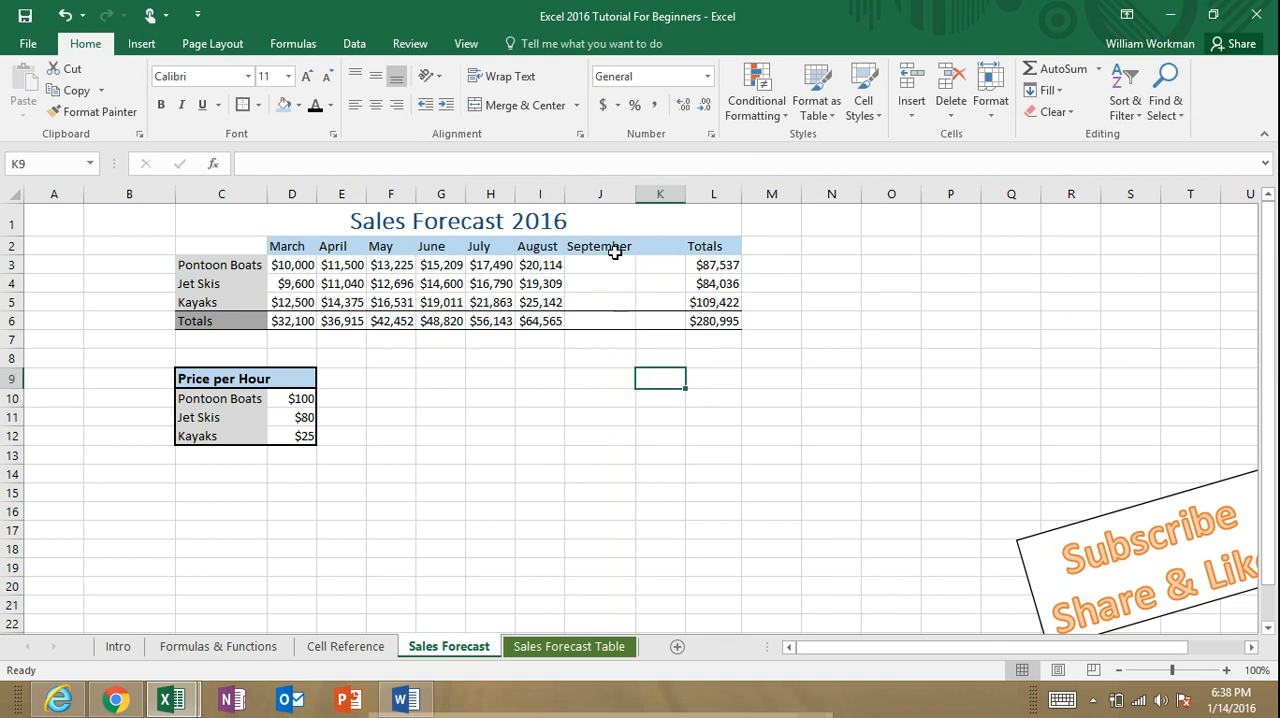
Step: Fill the month series from September in J2 across to October in K2
left_click(612, 246)
left_click_drag(633, 253, 676, 250)
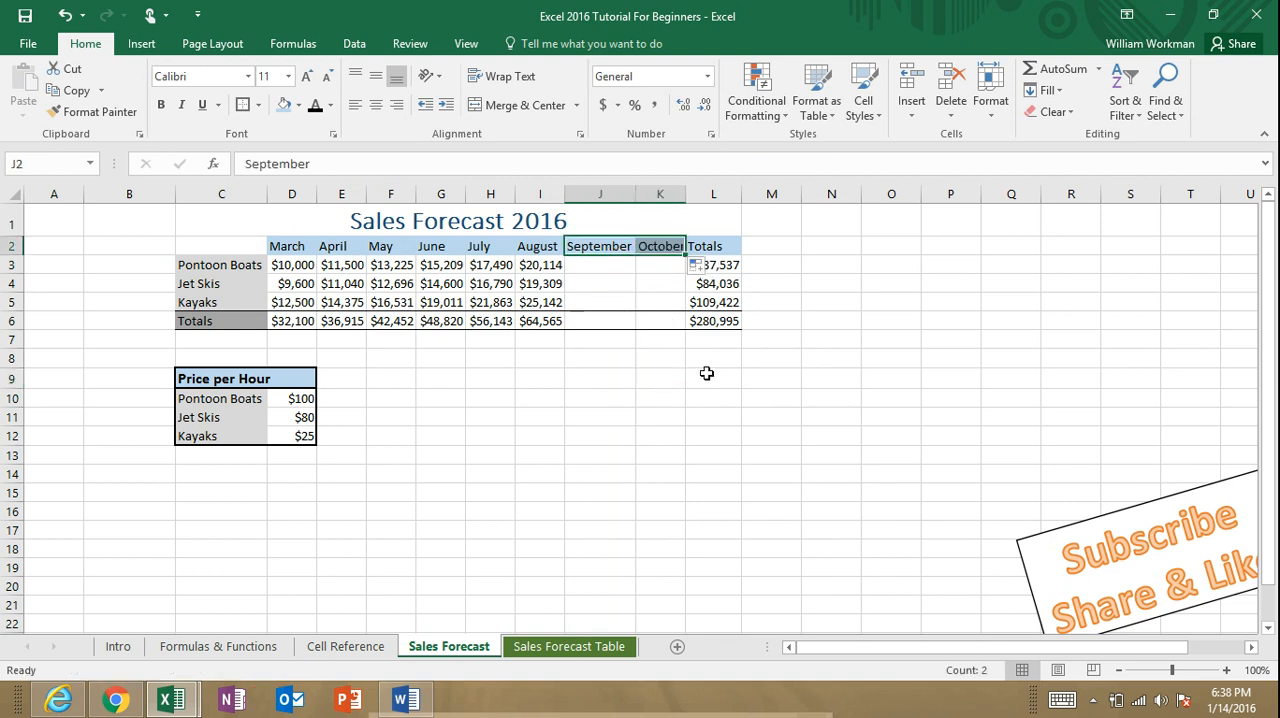
Step: Autofit the October column and the table's columns C through L to their contents
double_click(685, 198)
left_click(752, 411)
left_click_drag(249, 193, 714, 194)
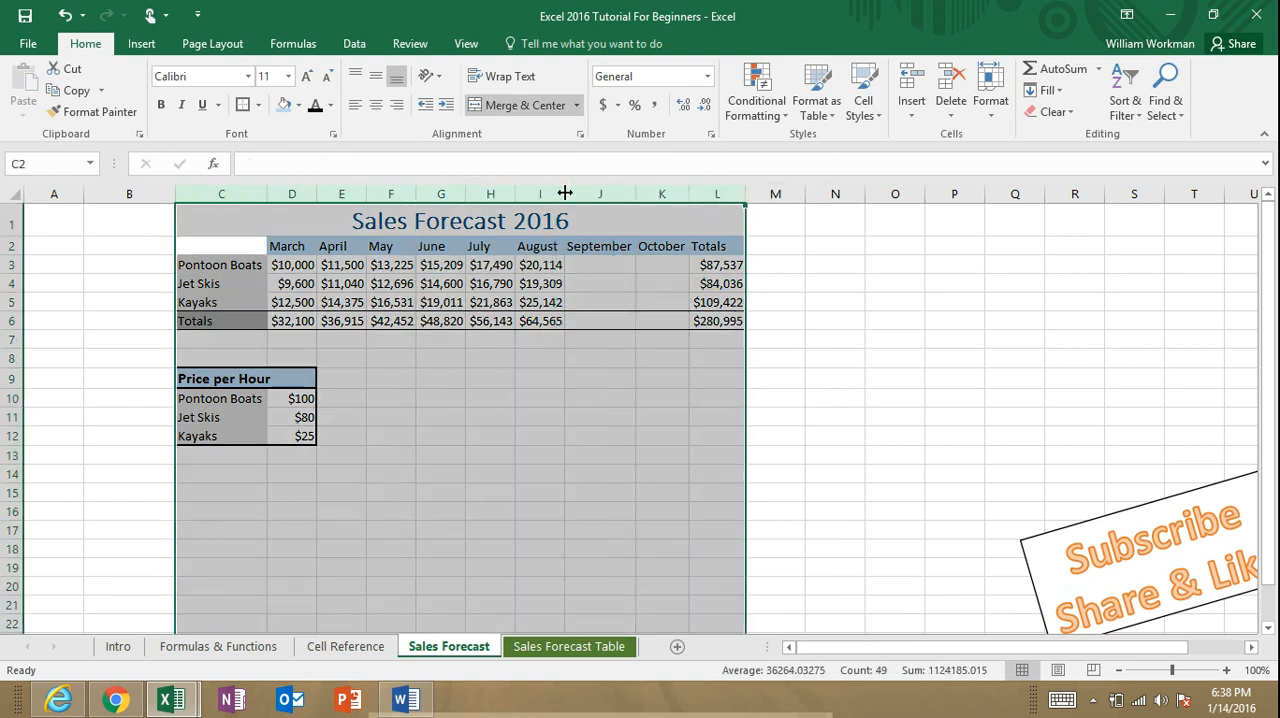
left_click(606, 394)
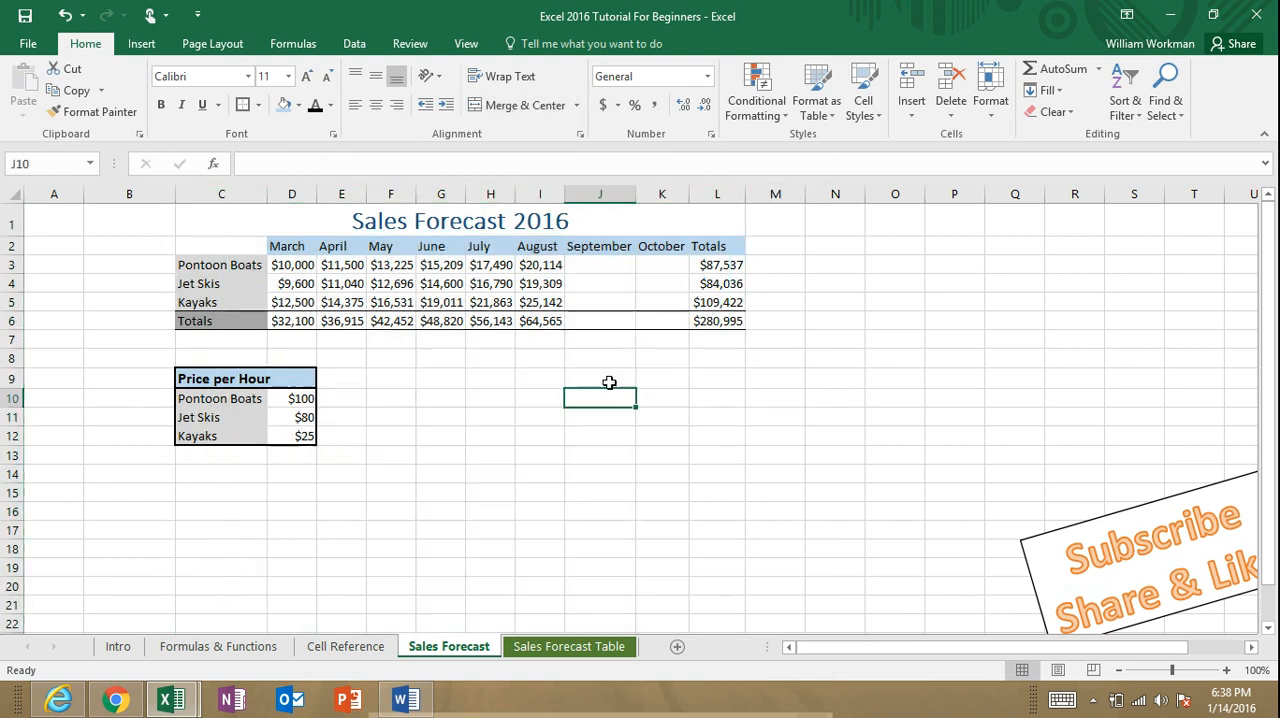
Step: Fill the August formulas in I3 to I6, including the totals row, across the September and October columns
left_click(545, 268)
left_click_drag(566, 271, 672, 268)
left_click(545, 285)
left_click_drag(565, 293, 668, 292)
left_click(545, 303)
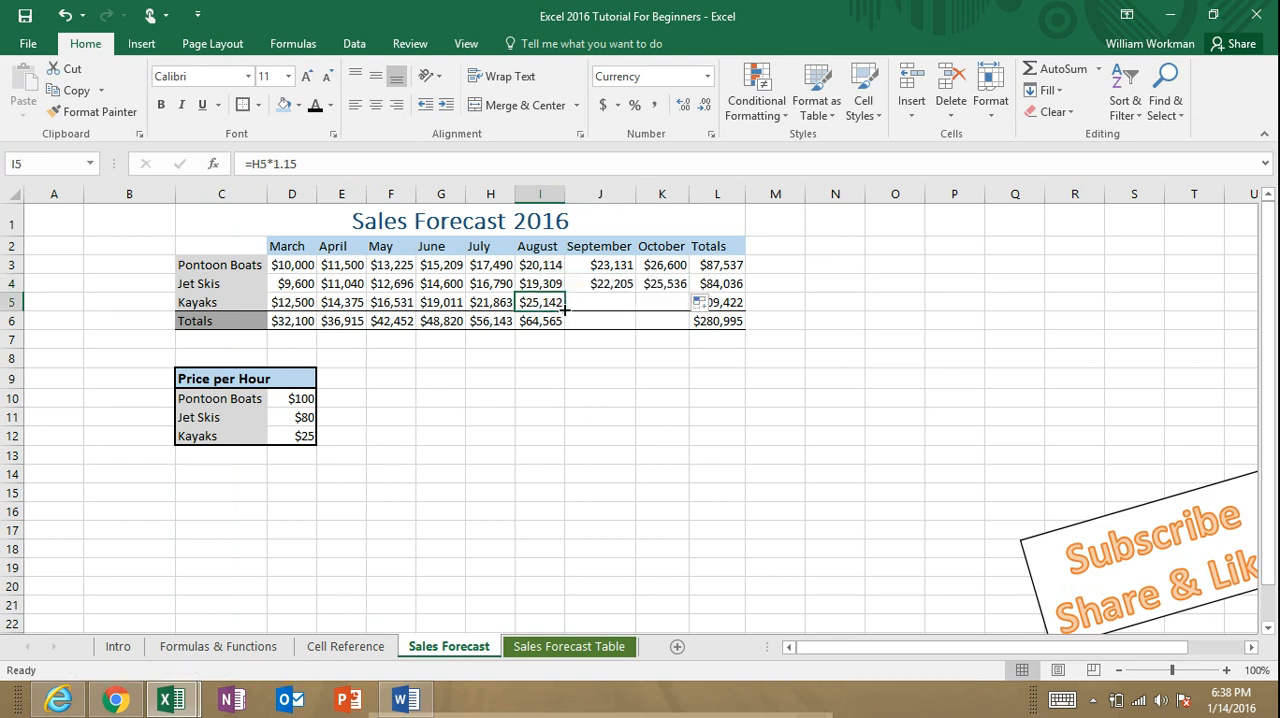
left_click_drag(565, 311, 676, 315)
left_click(553, 327)
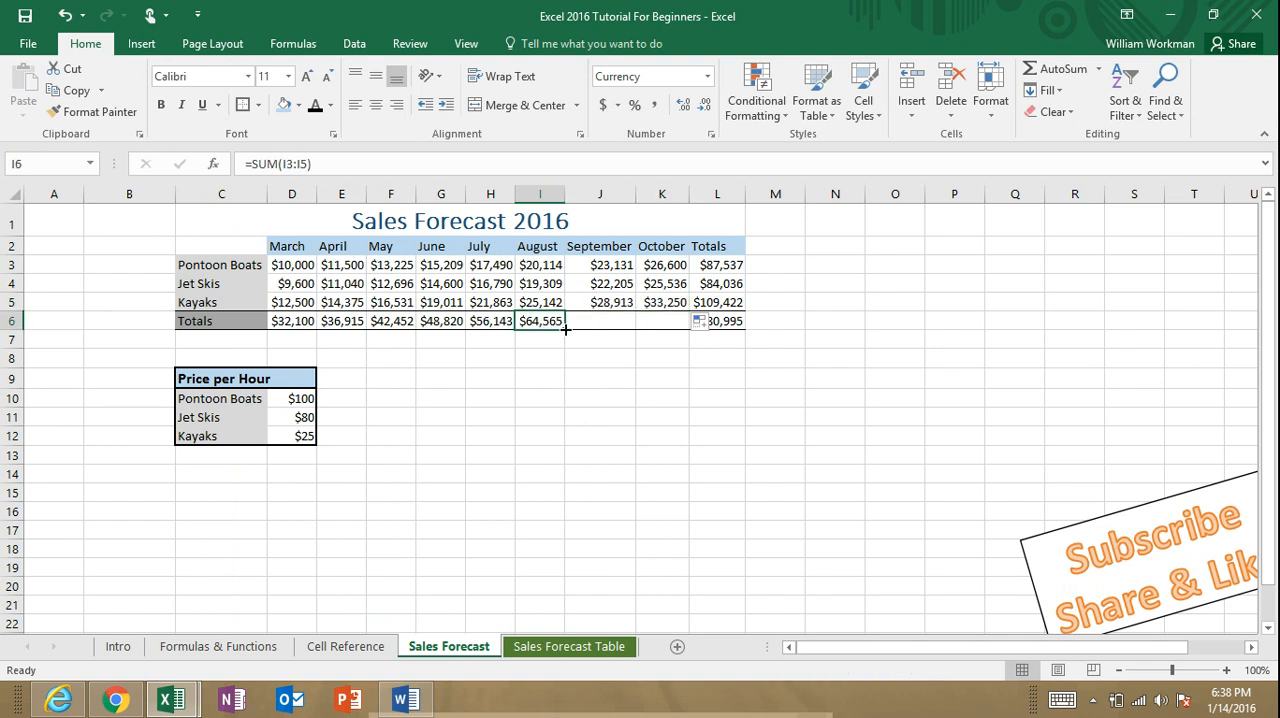
left_click_drag(565, 327, 674, 329)
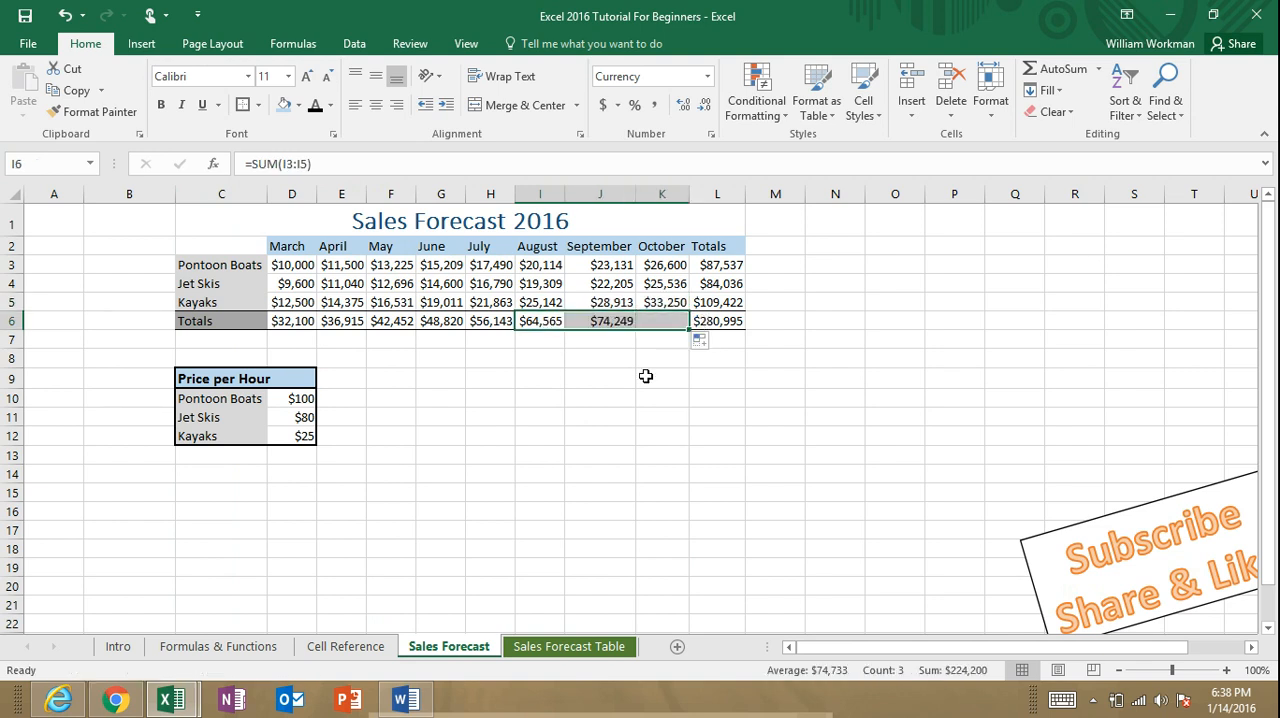
Step: Insert a blank row above the Jet Skis row of the forecast table
left_click(8, 283)
right_click(8, 283)
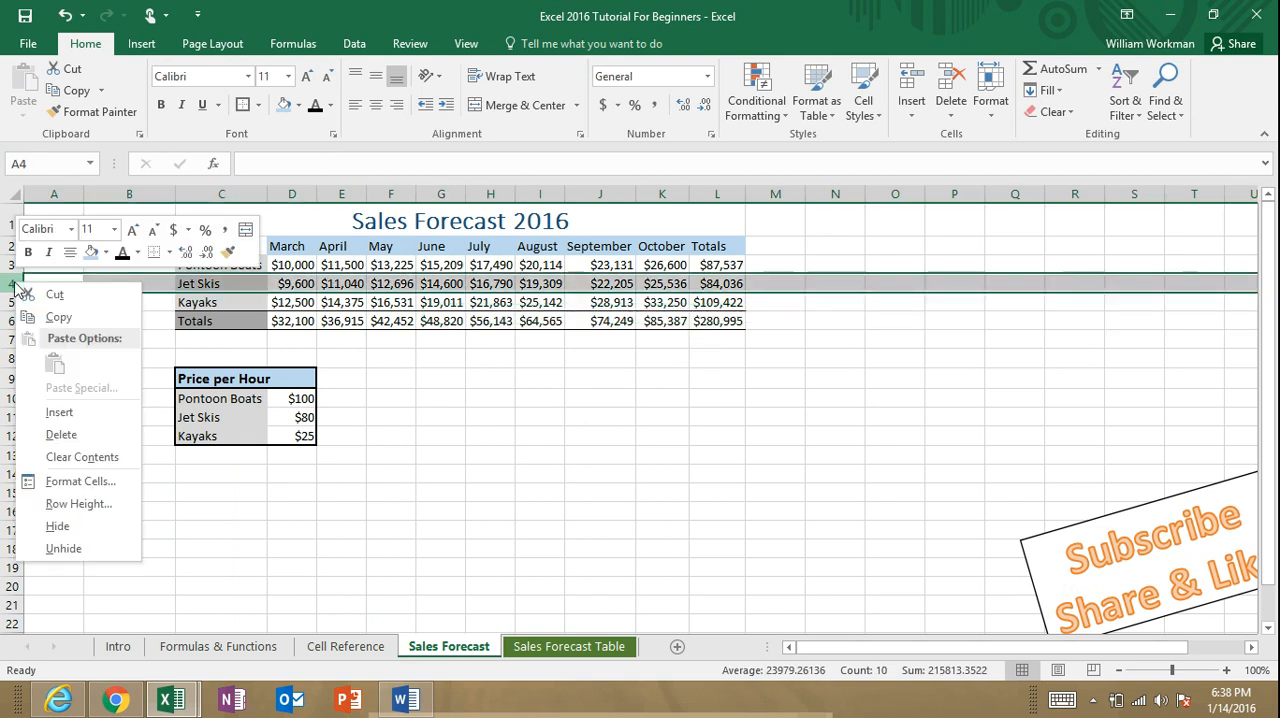
left_click(92, 418)
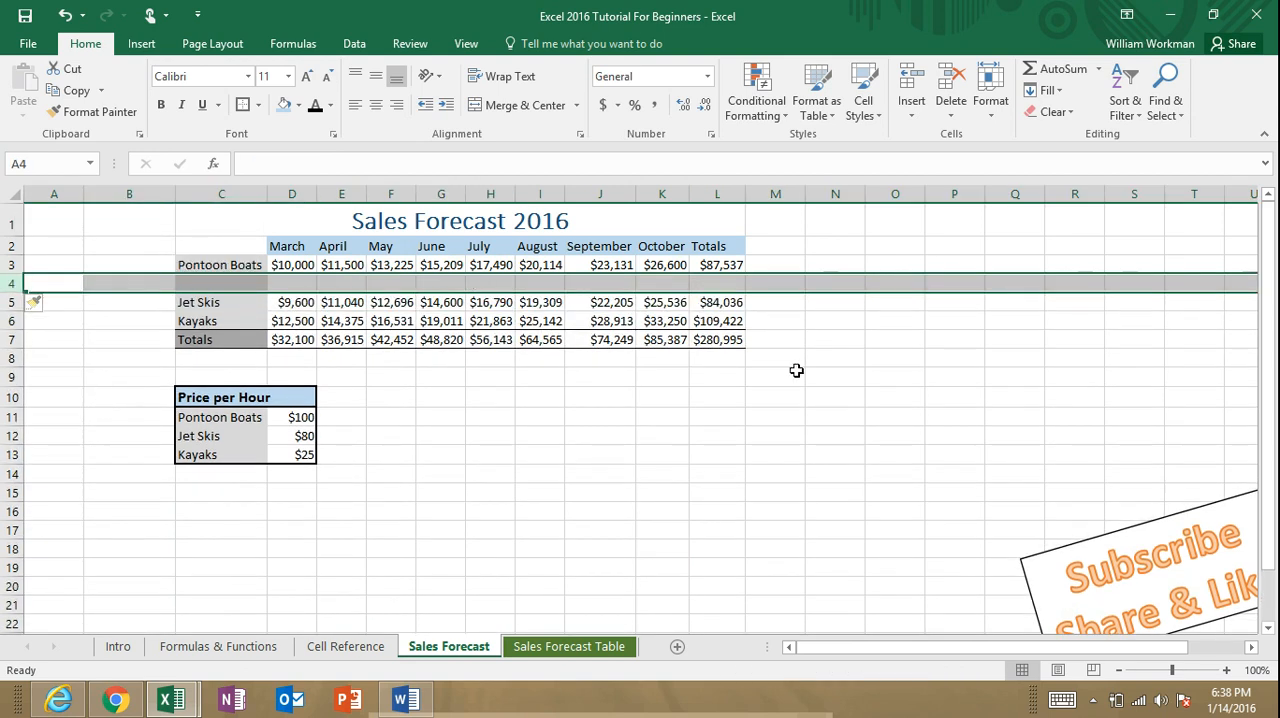
left_click(830, 376)
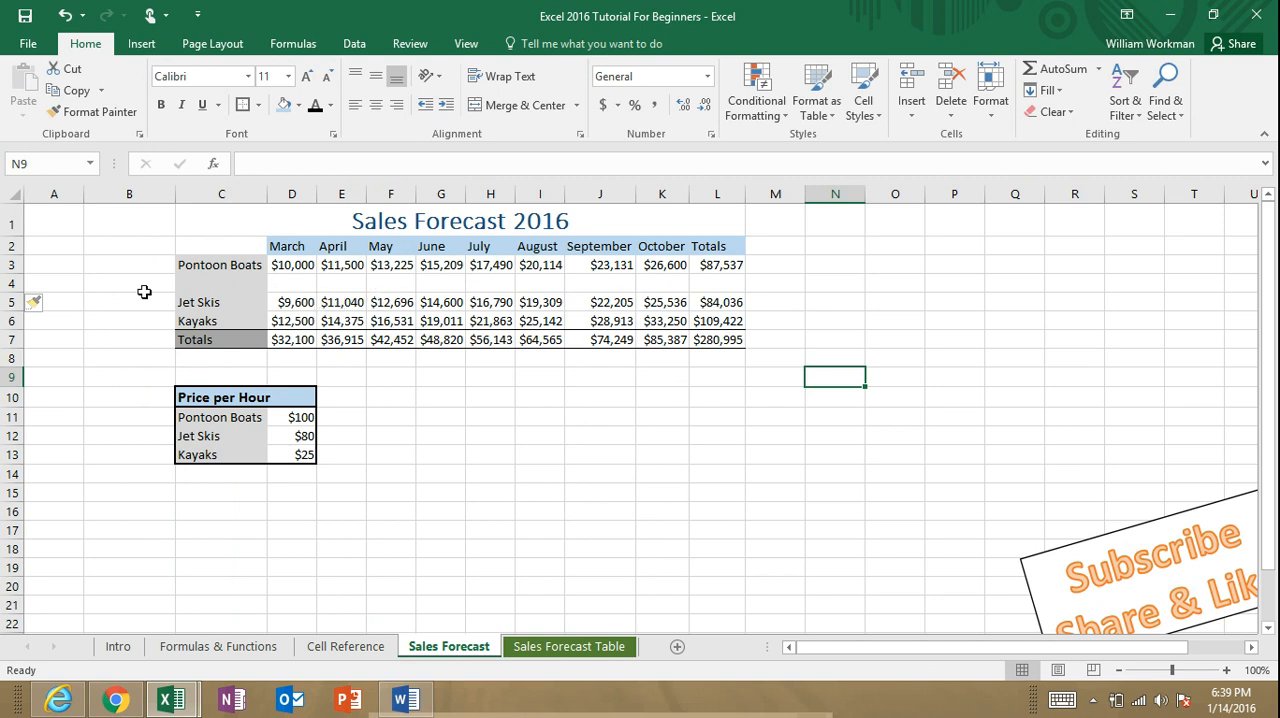
Step: Delete the blank row 4 between Pontoon Boats and Jet Skis
right_click(13, 284)
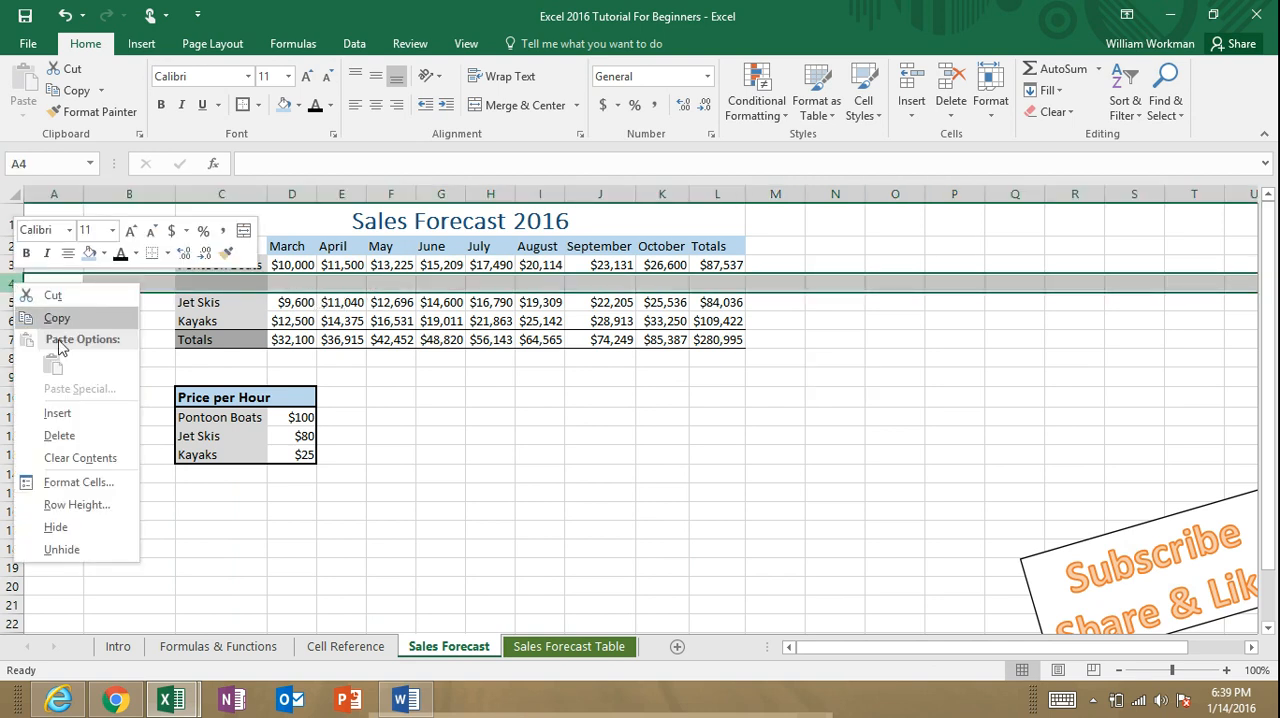
left_click(82, 435)
left_click(766, 375)
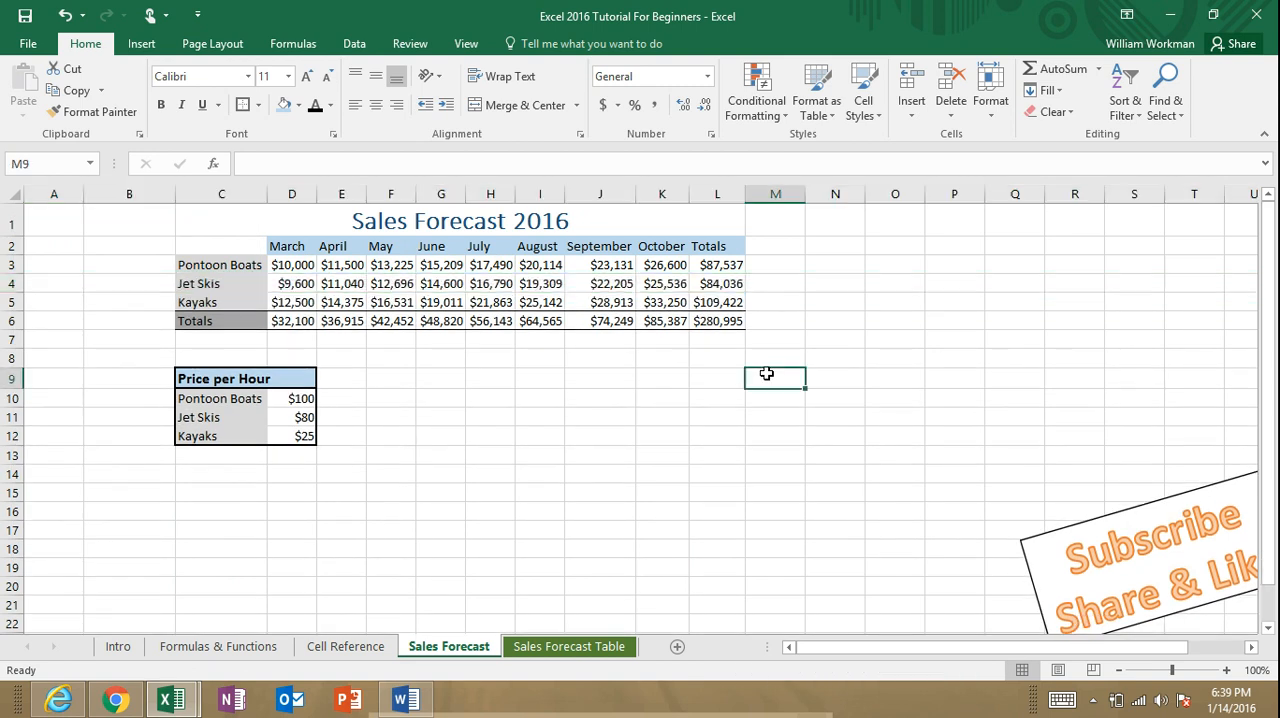
Step: Replace the Pontoon Boats total in L3 with =sum(D3:K3) and fill it down through the Kayaks row
left_click(736, 268)
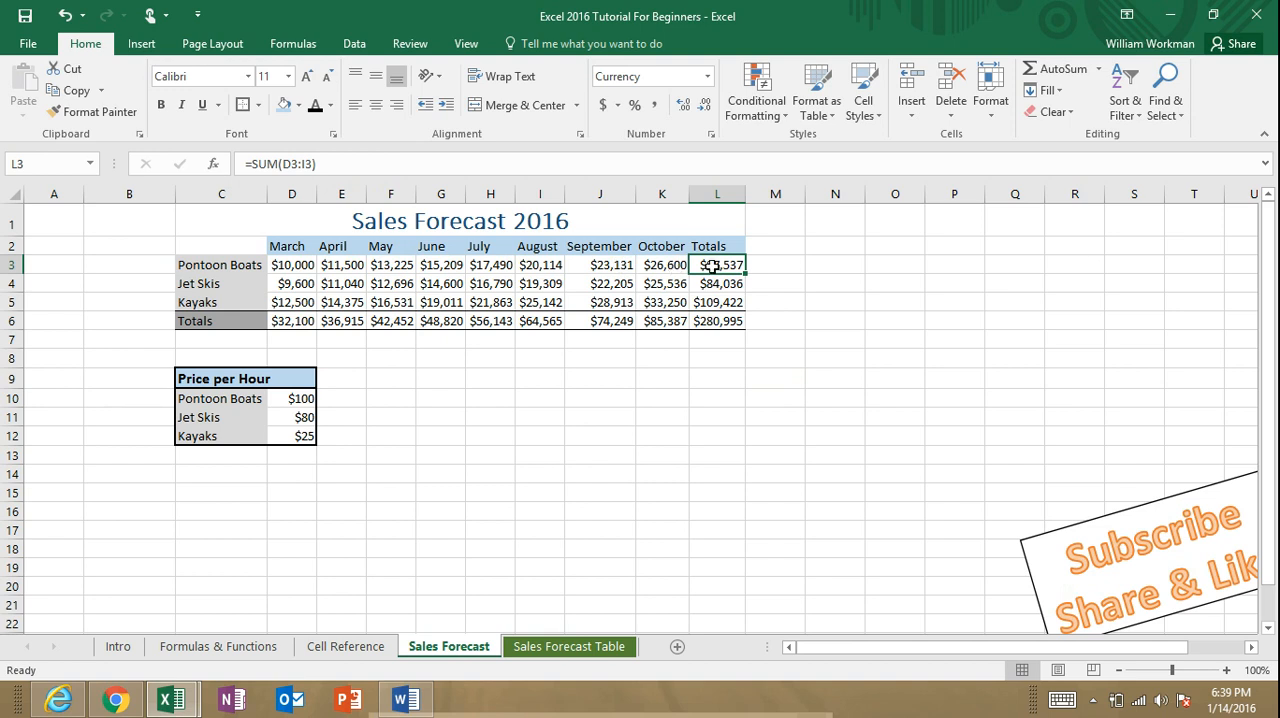
type("=sum(")
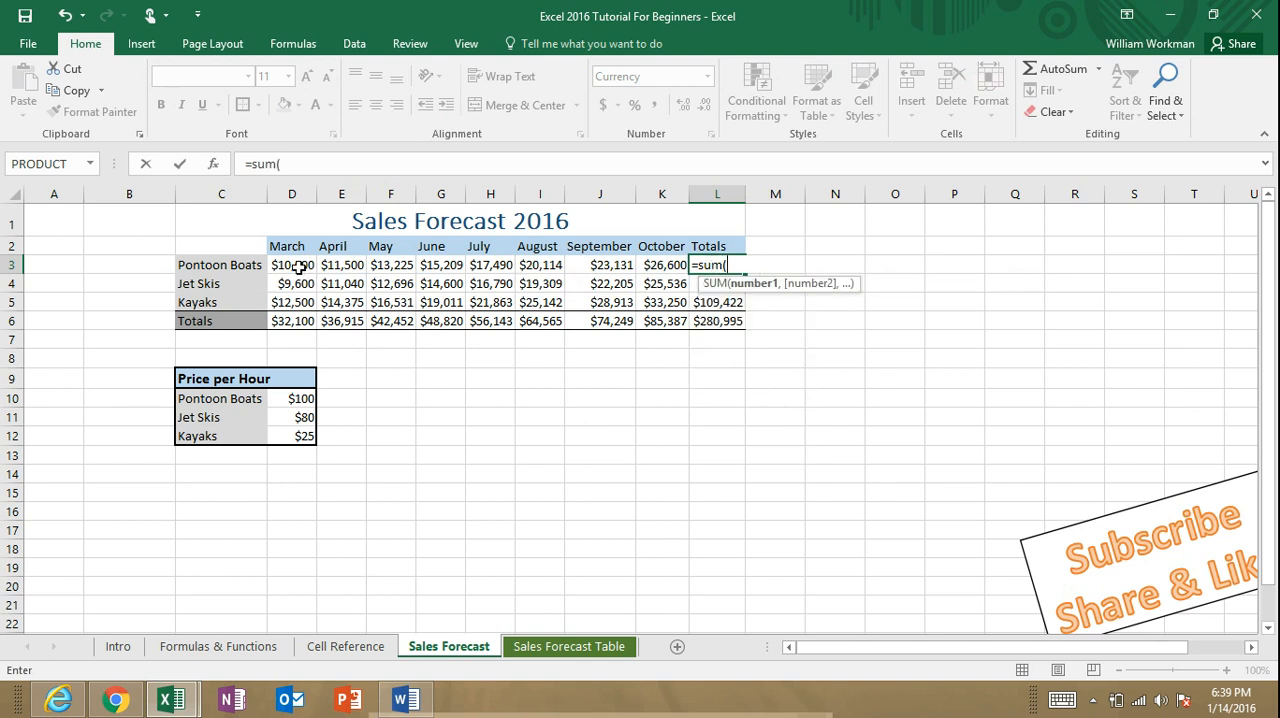
left_click_drag(298, 265, 668, 265)
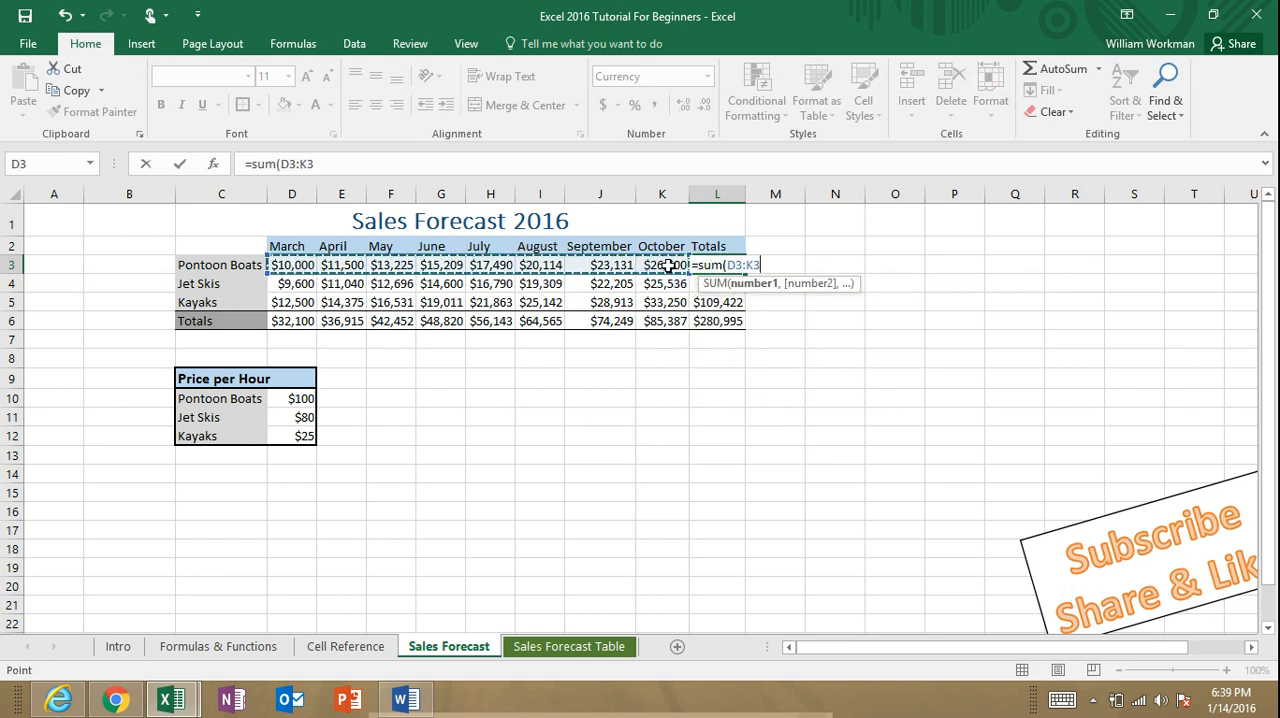
type(")")
key("Return")
left_click(738, 266)
left_click_drag(744, 272, 738, 307)
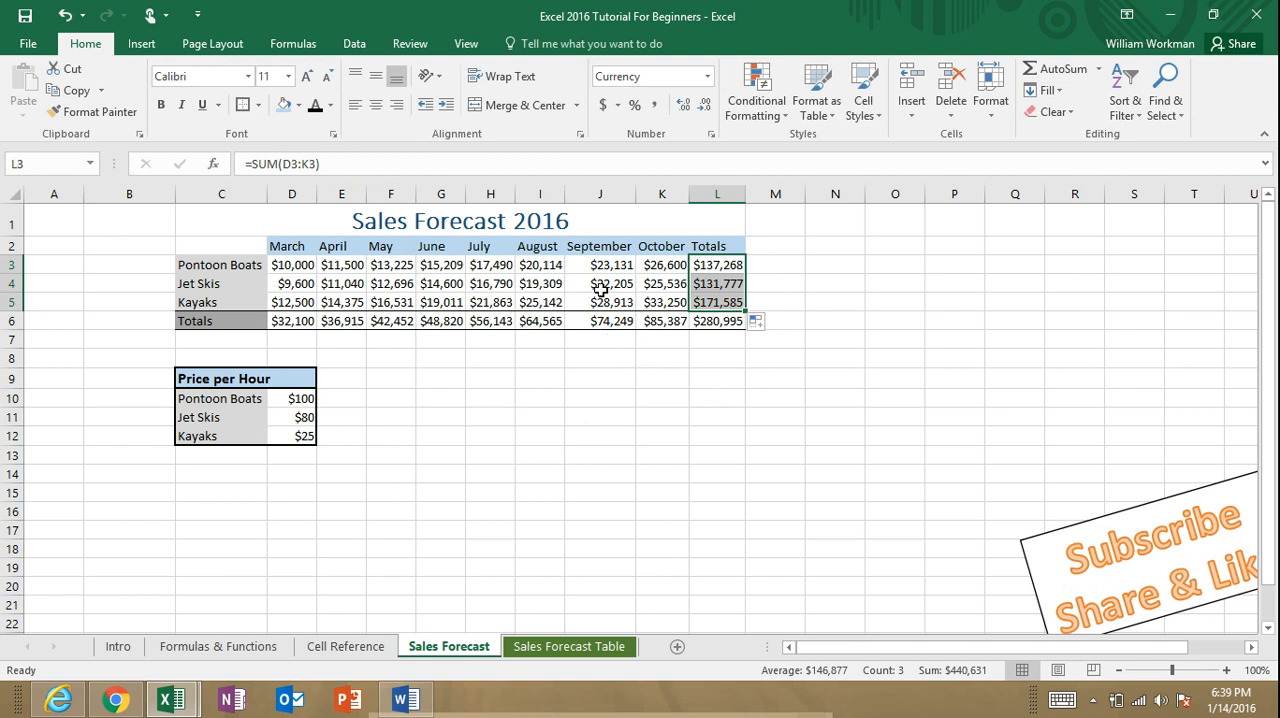
right_click(548, 195)
left_click(829, 377)
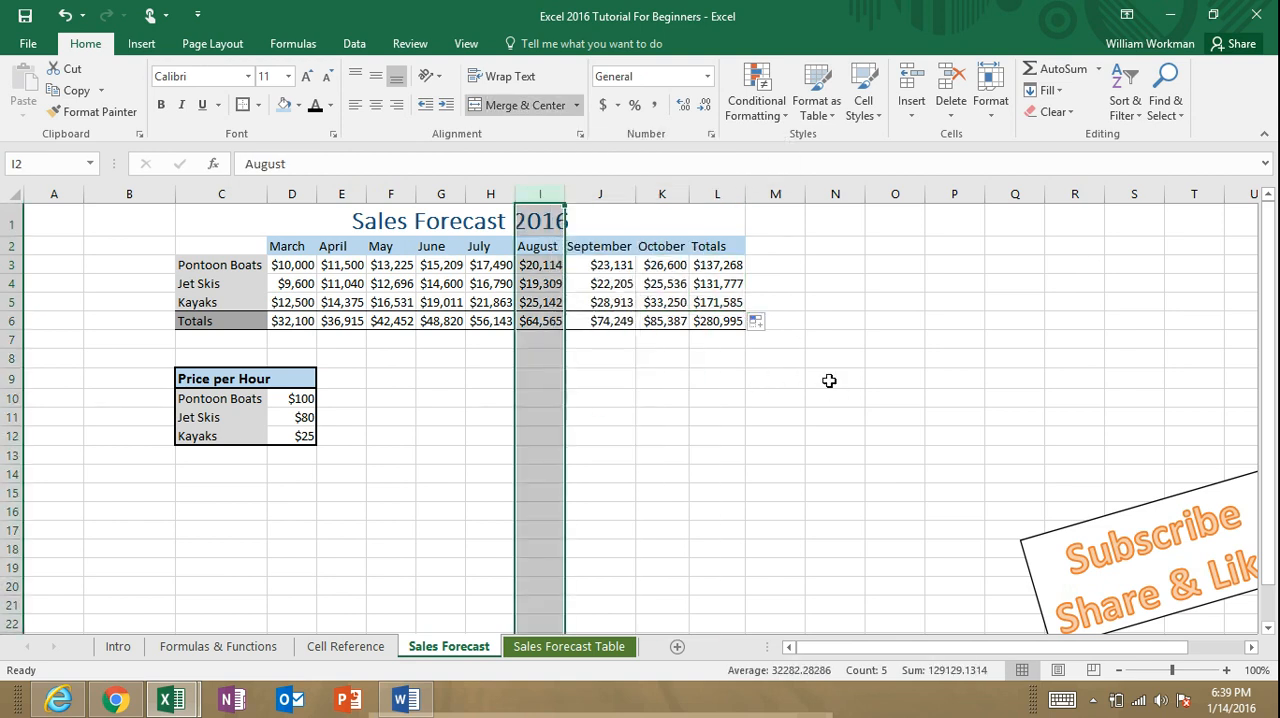
left_click(662, 435)
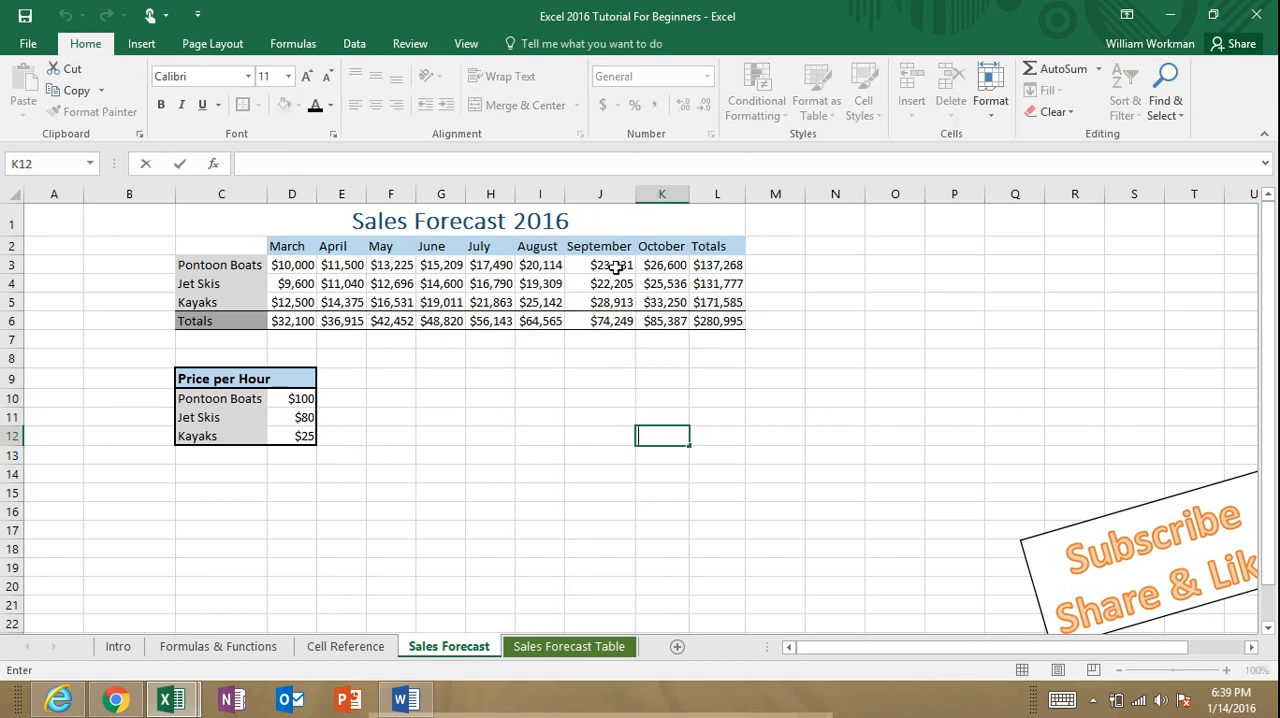
left_click(728, 265)
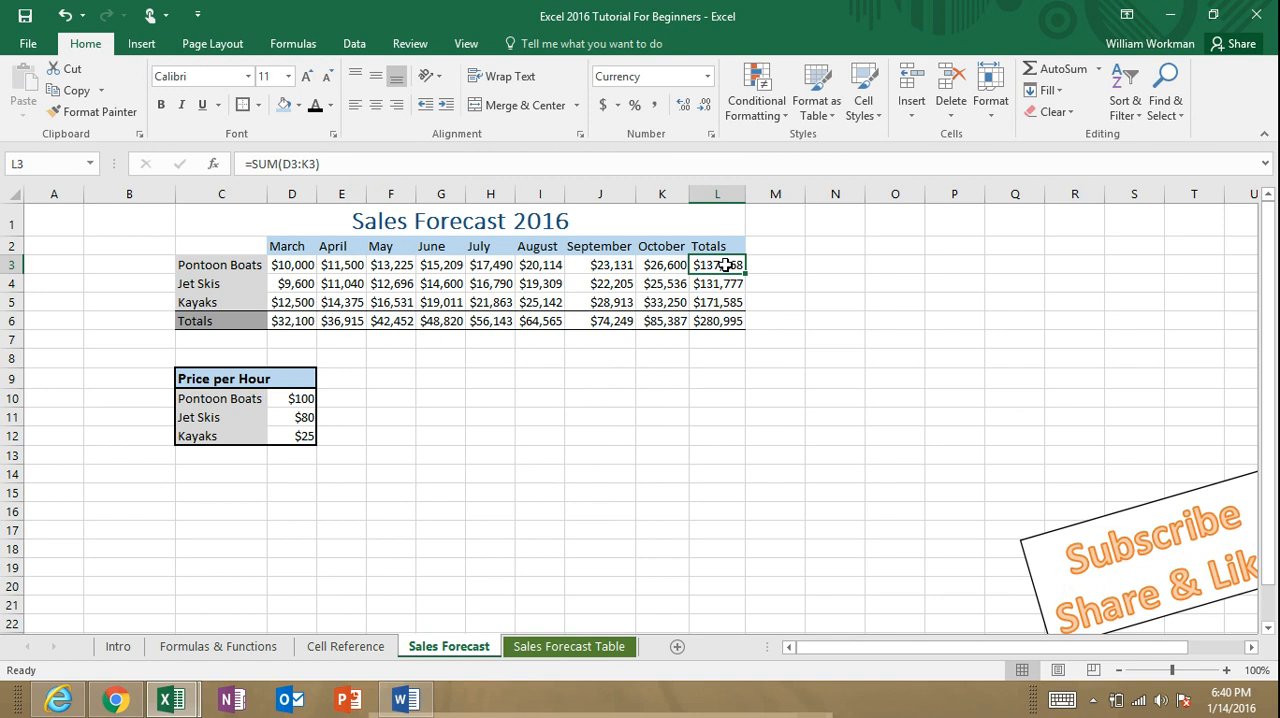
left_click(676, 403)
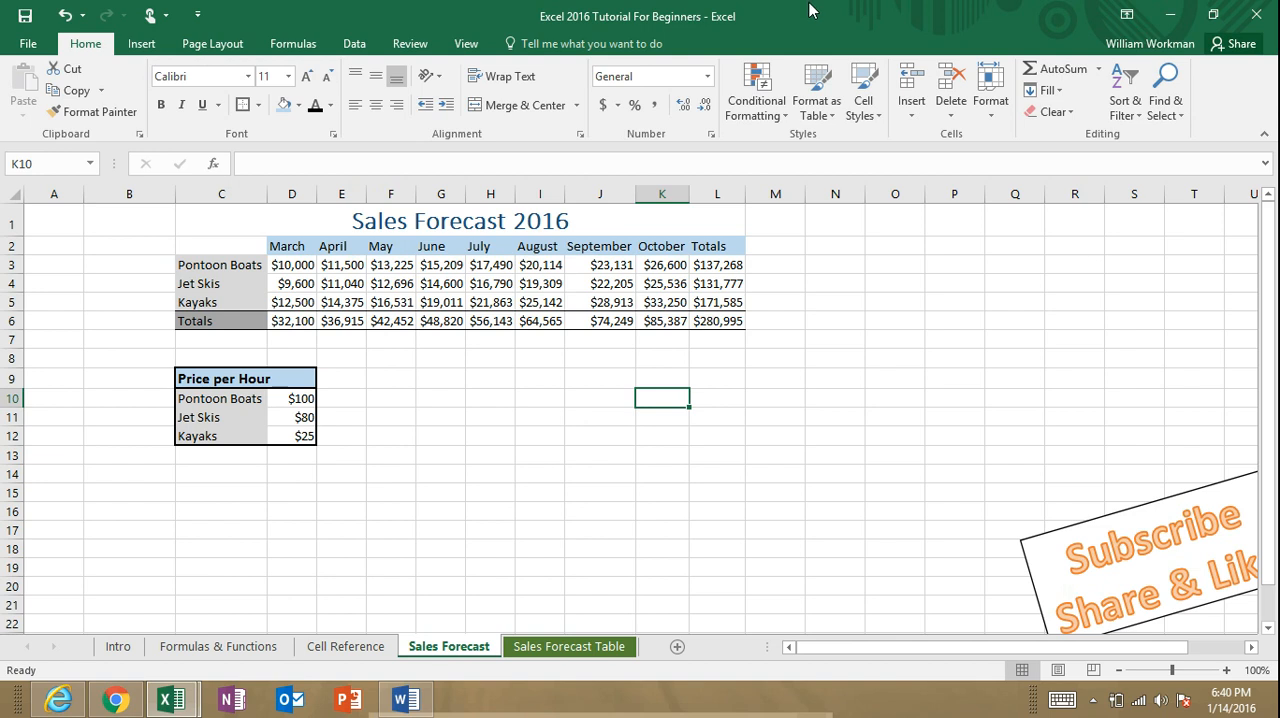
left_click(481, 392)
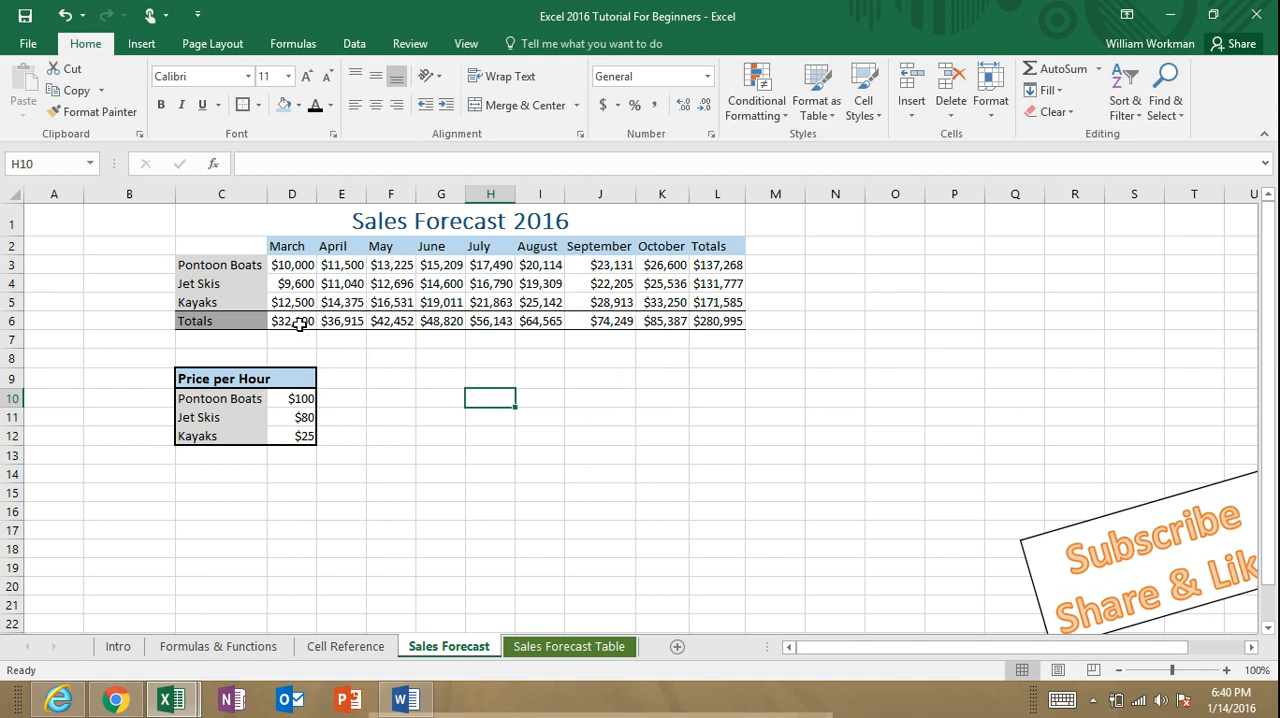
left_click_drag(299, 324, 666, 322)
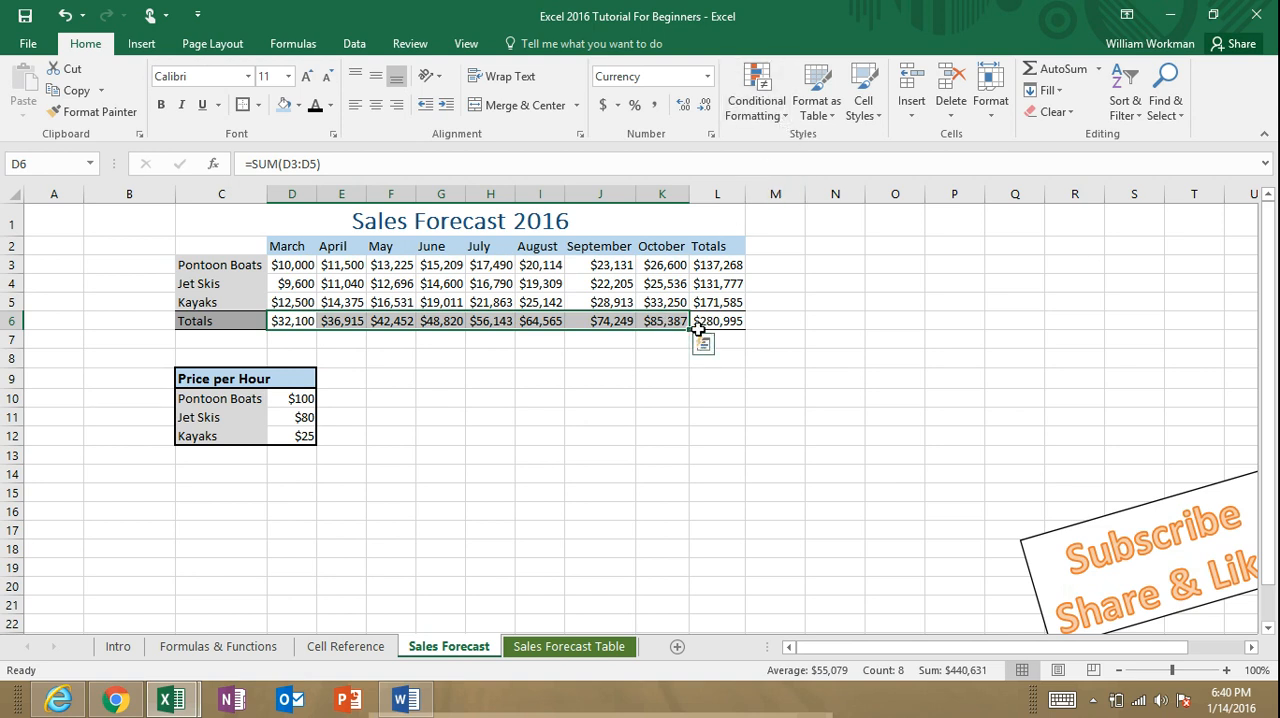
left_click(503, 379)
Step: Conditionally format the monthly totals in D6:K6 so values greater than 50000 get Green Fill with Dark Green Text
left_click_drag(299, 323, 663, 323)
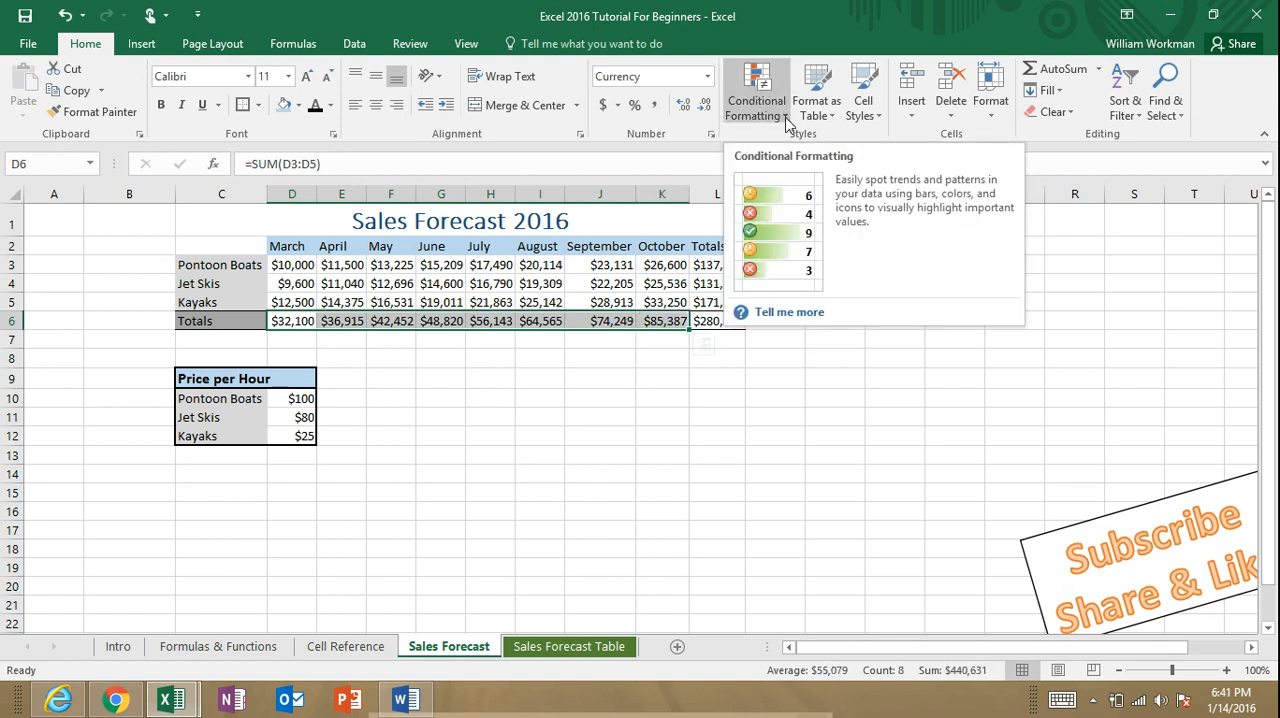
left_click(788, 122)
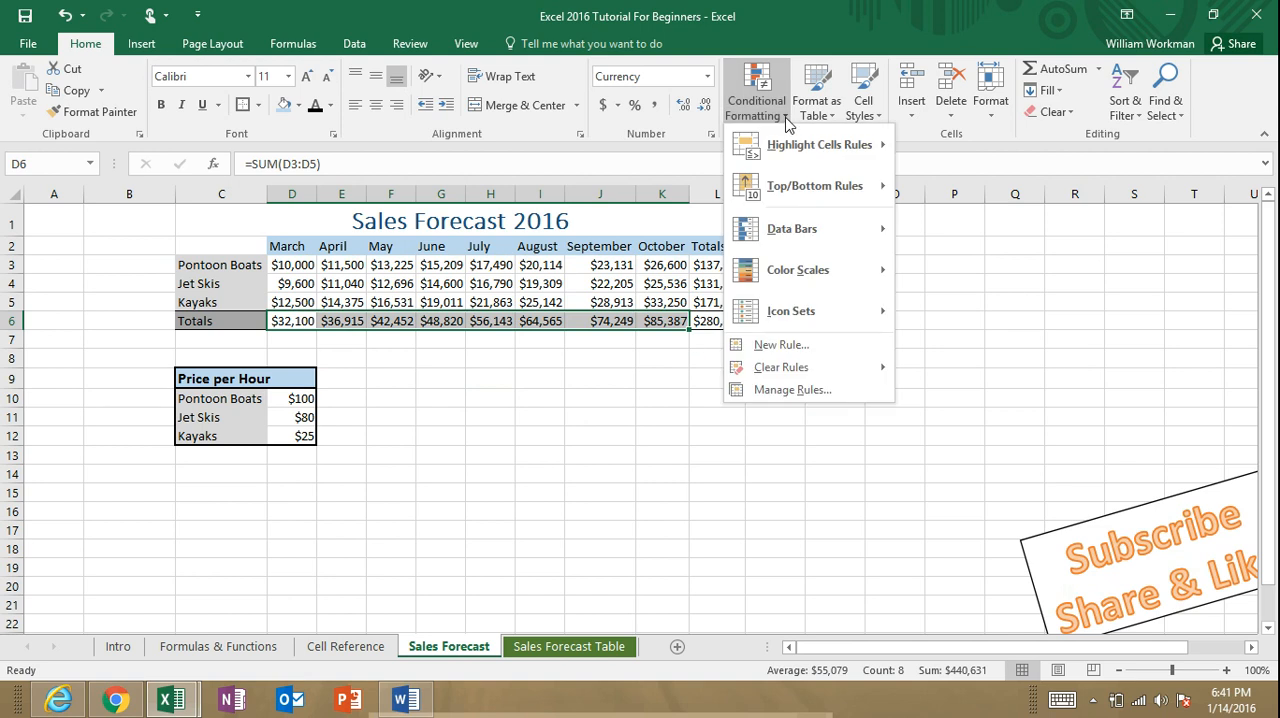
mouse_move(790, 147)
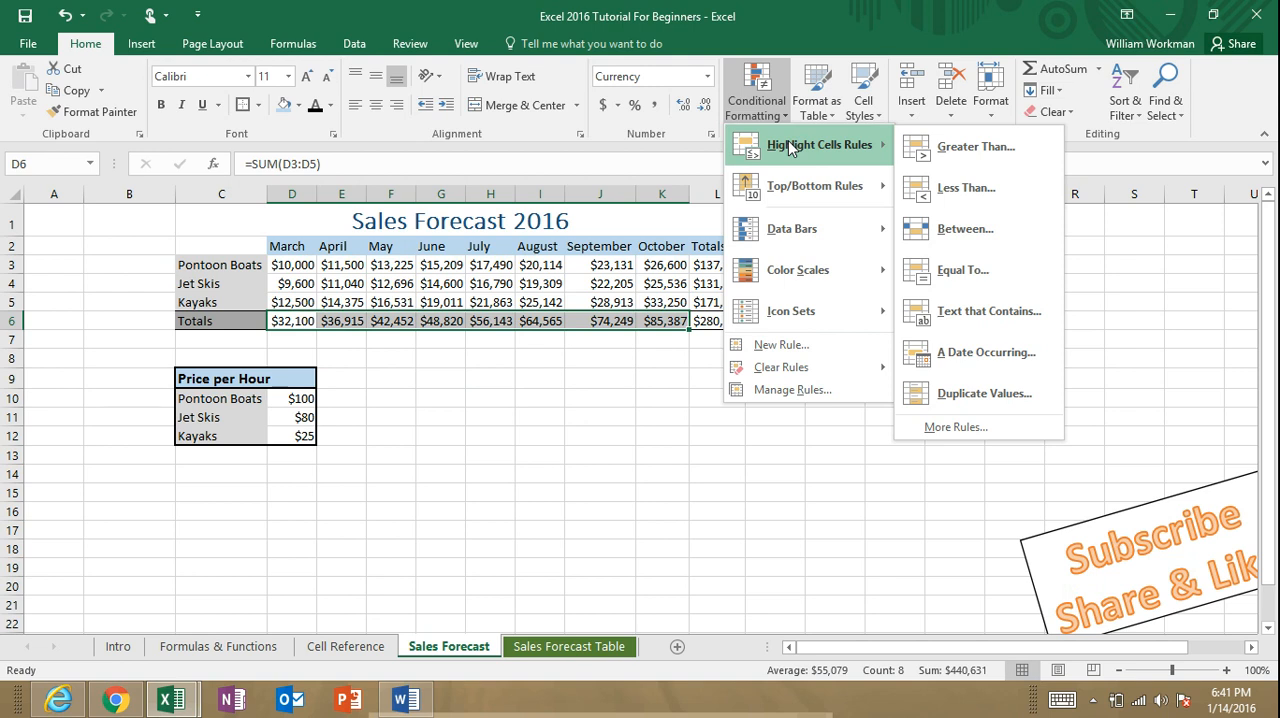
left_click(930, 158)
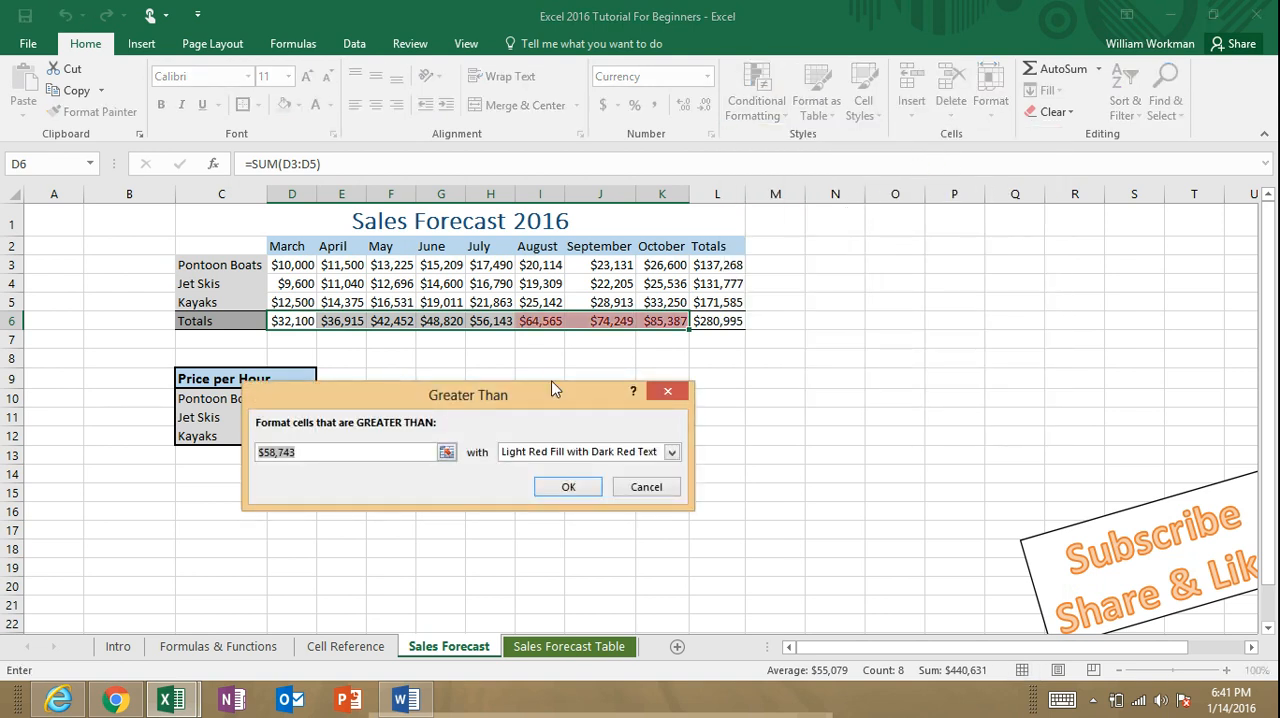
left_click_drag(316, 452, 249, 454)
type("50000")
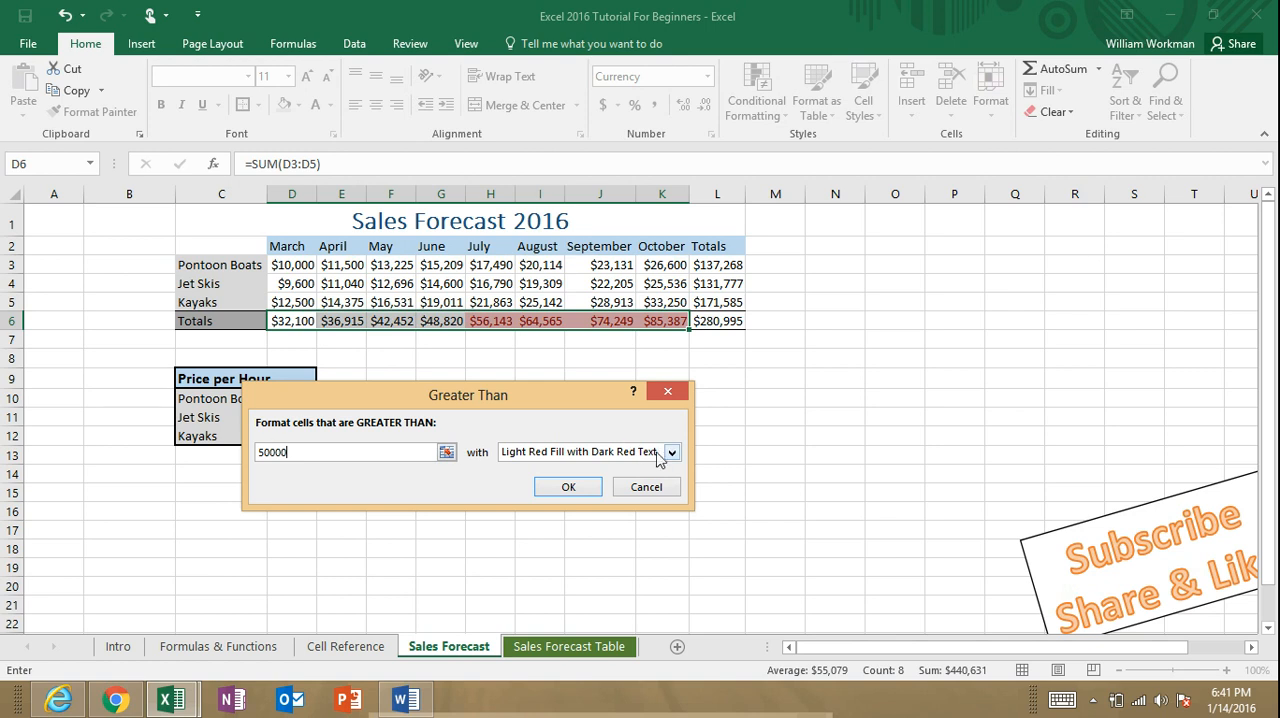
left_click(673, 454)
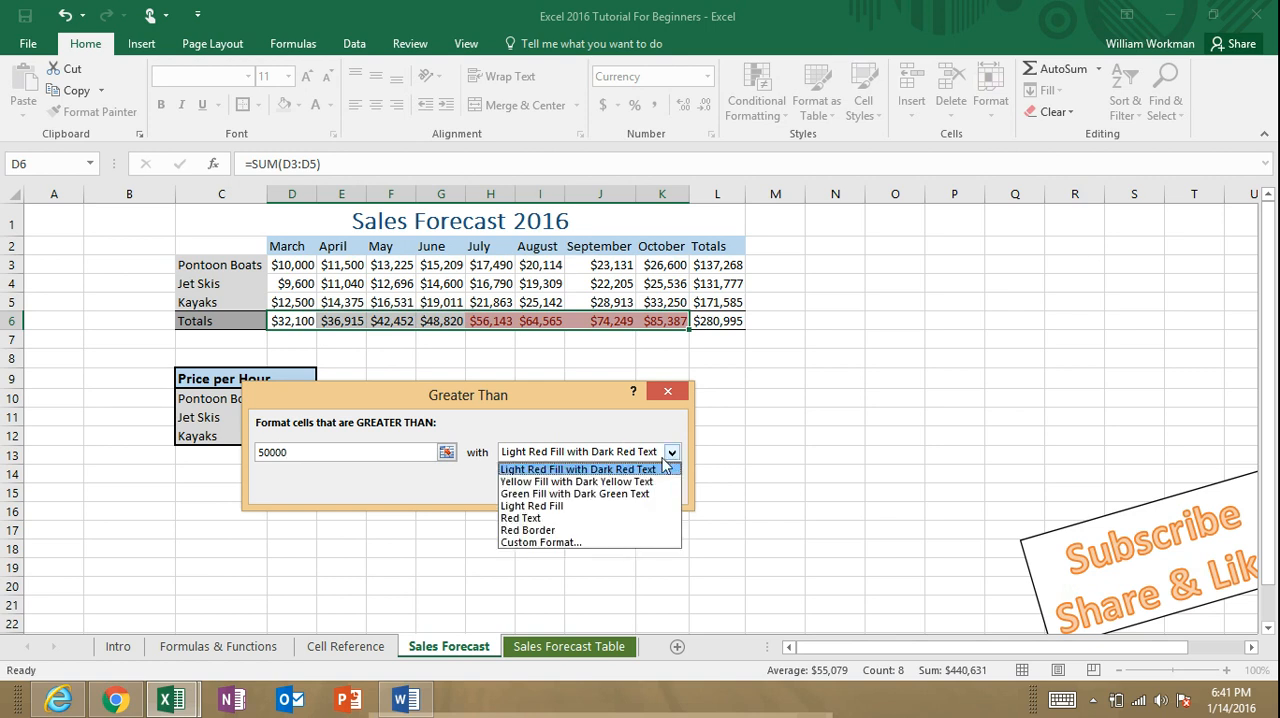
left_click(648, 494)
left_click(572, 487)
left_click(775, 474)
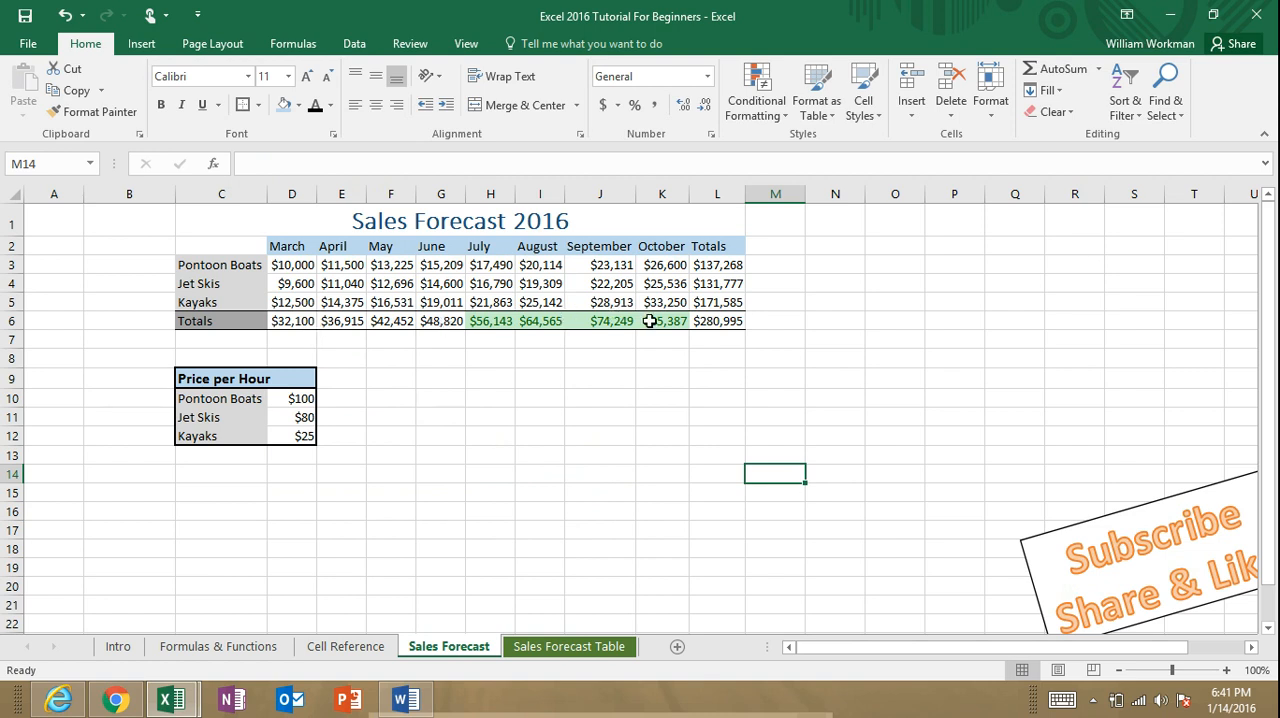
Step: Apply the Red - Yellow - Green color scale to the monthly totals in D6:K6
left_click_drag(291, 320, 665, 321)
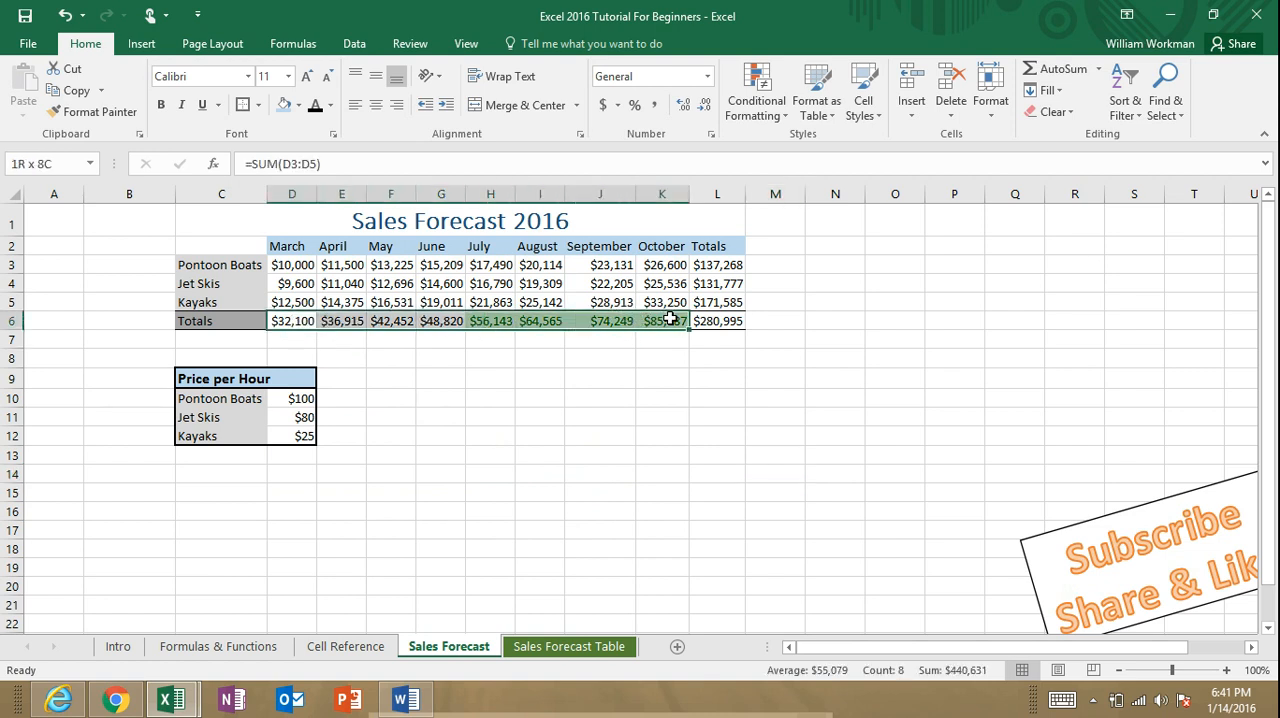
left_click(779, 105)
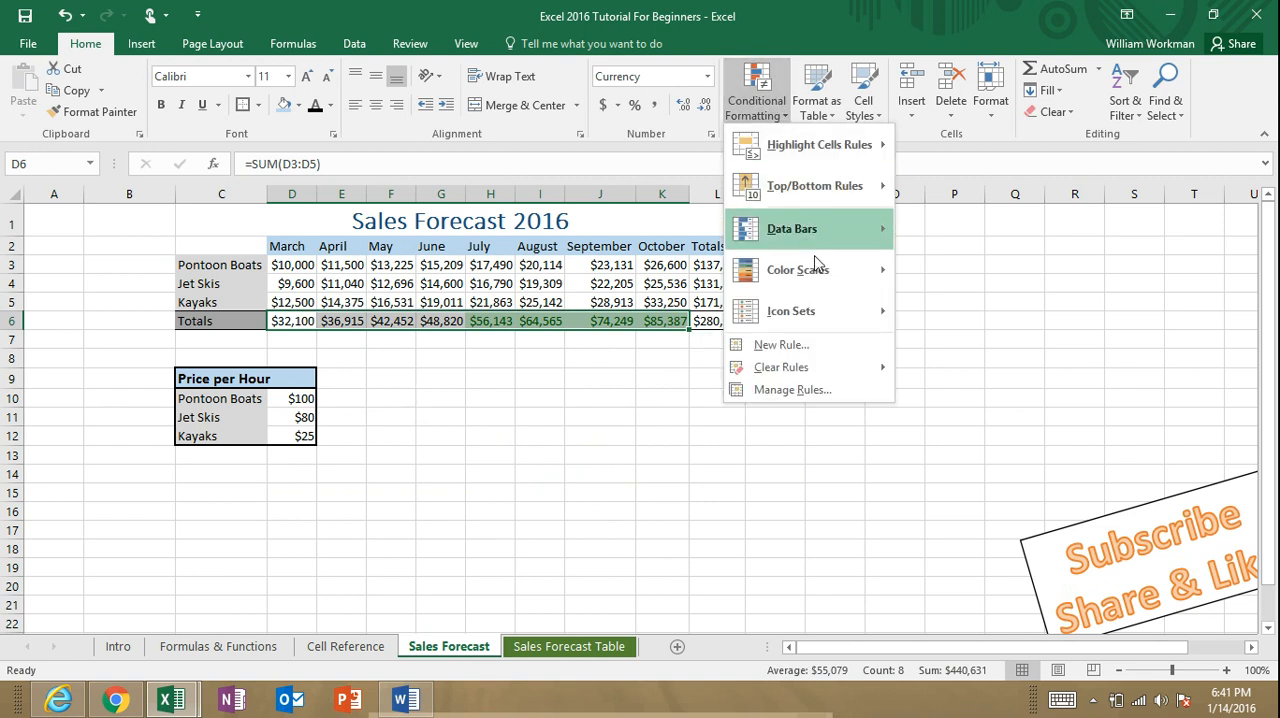
mouse_move(820, 270)
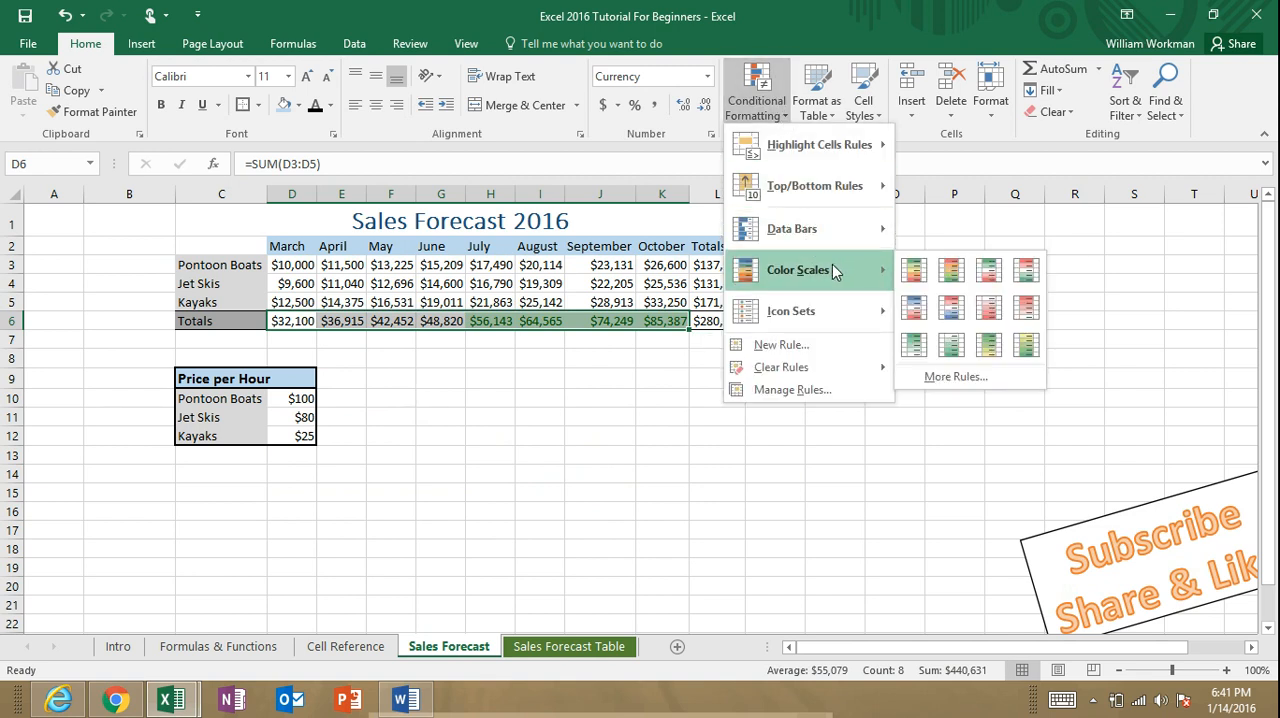
left_click(913, 270)
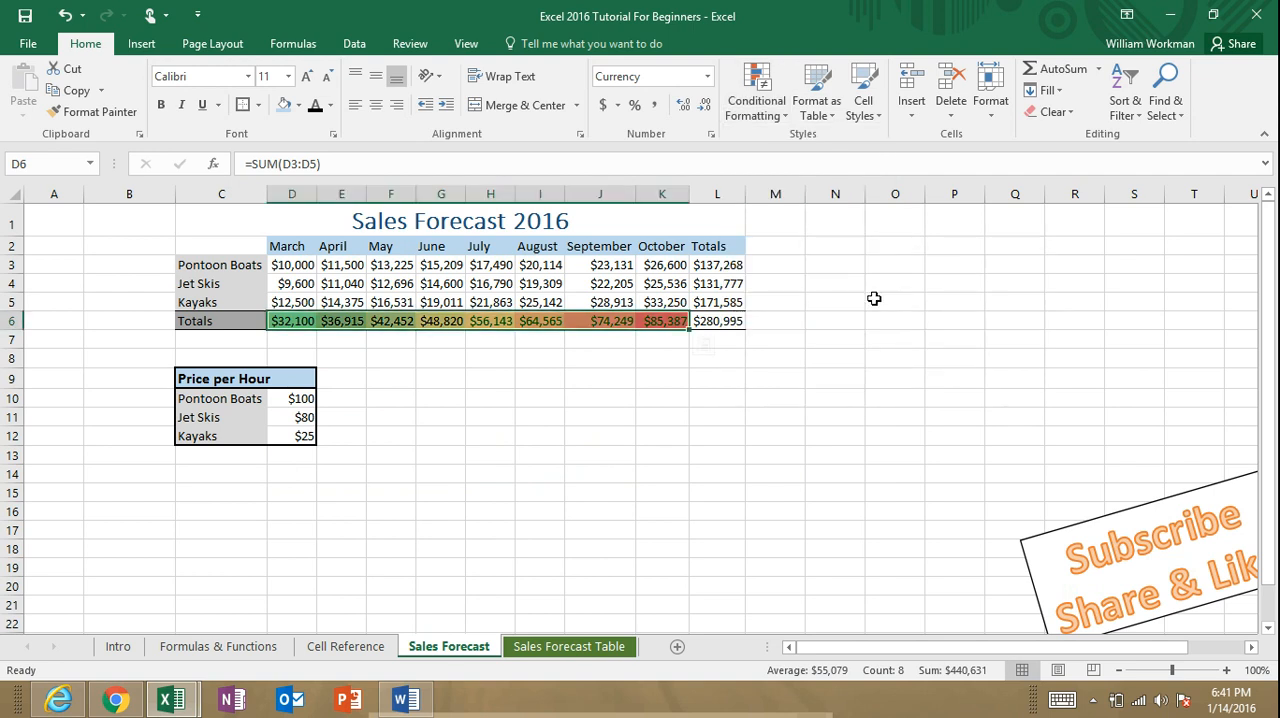
left_click(705, 403)
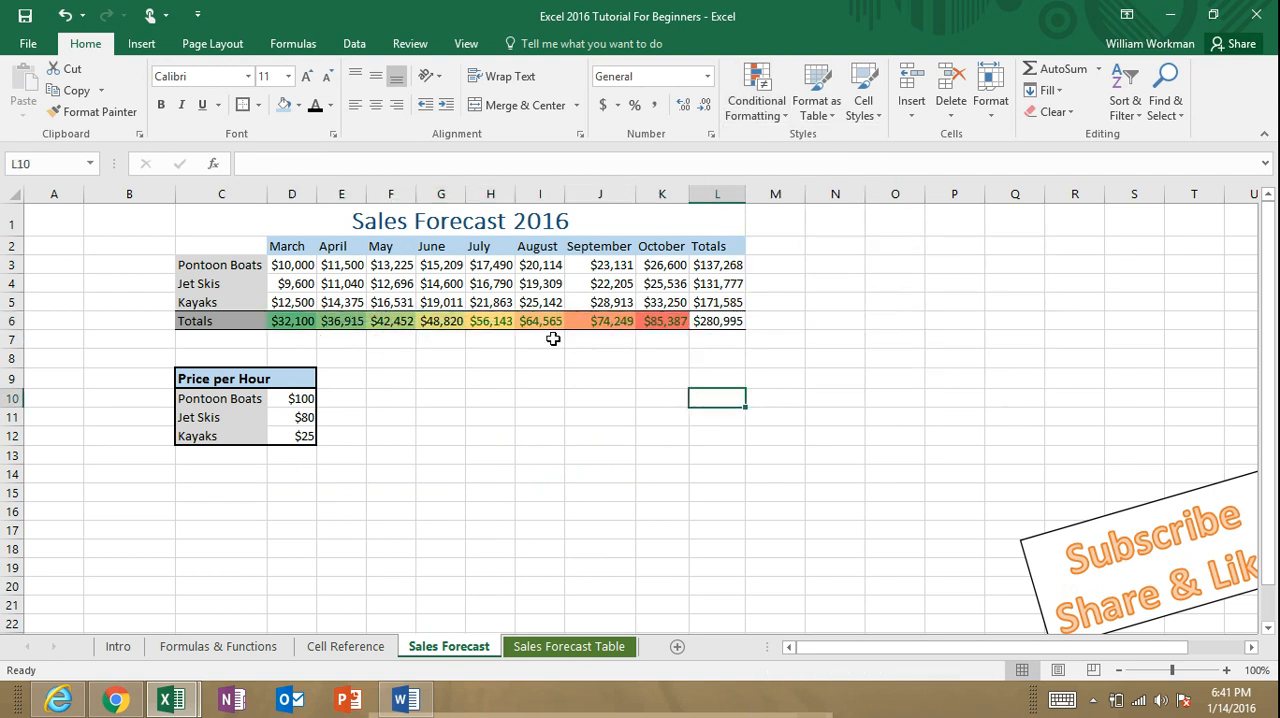
Step: Apply the Green - Yellow - Red color scale to the monthly totals in D6:K6
left_click_drag(300, 321, 676, 321)
left_click(760, 126)
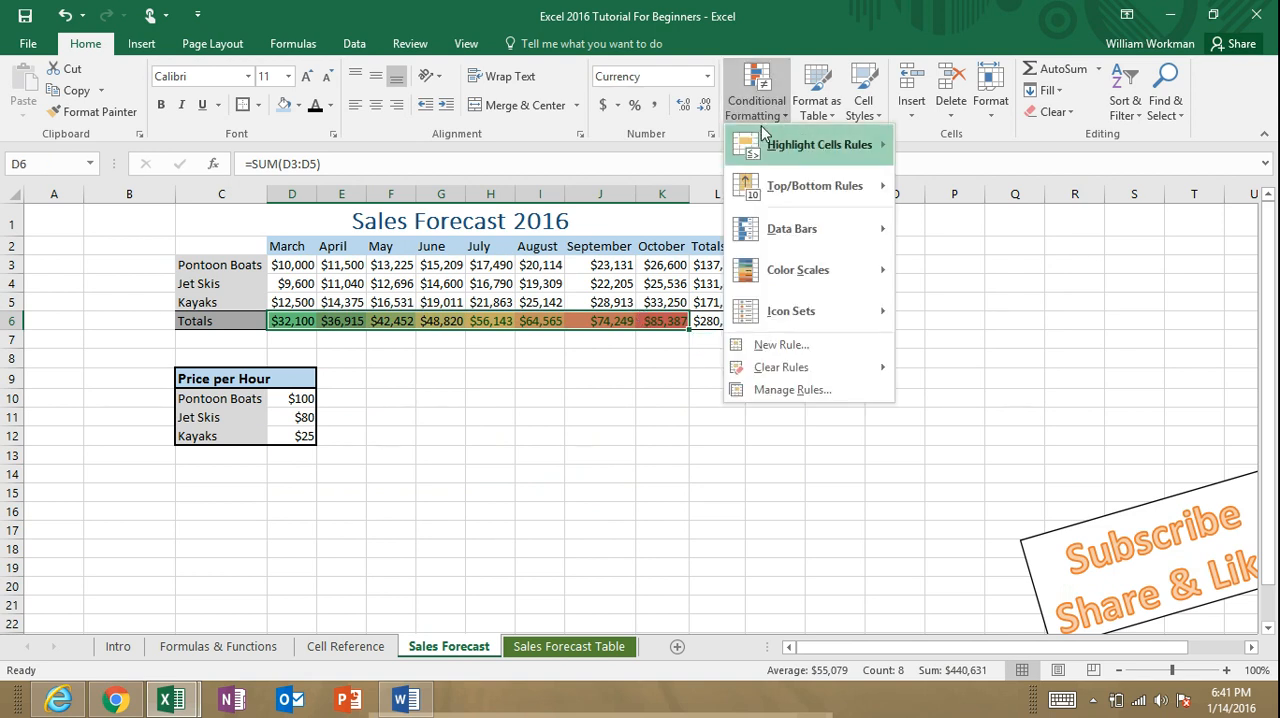
mouse_move(826, 290)
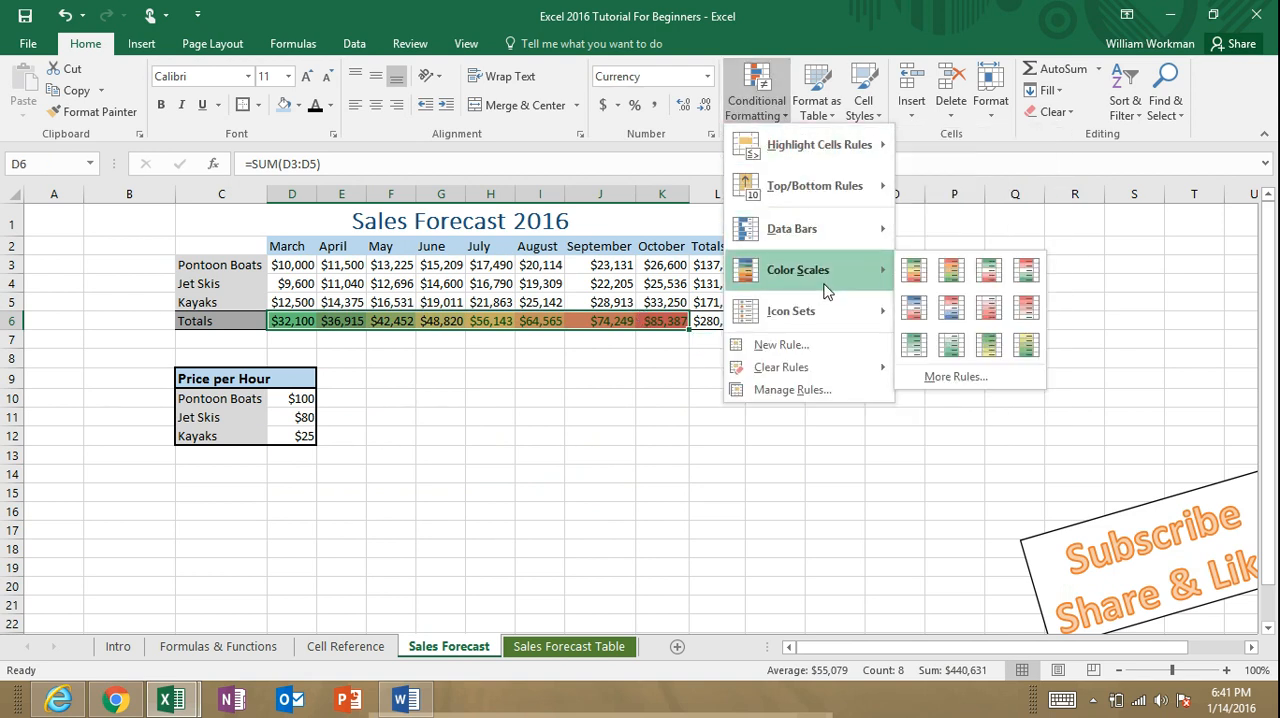
left_click(914, 270)
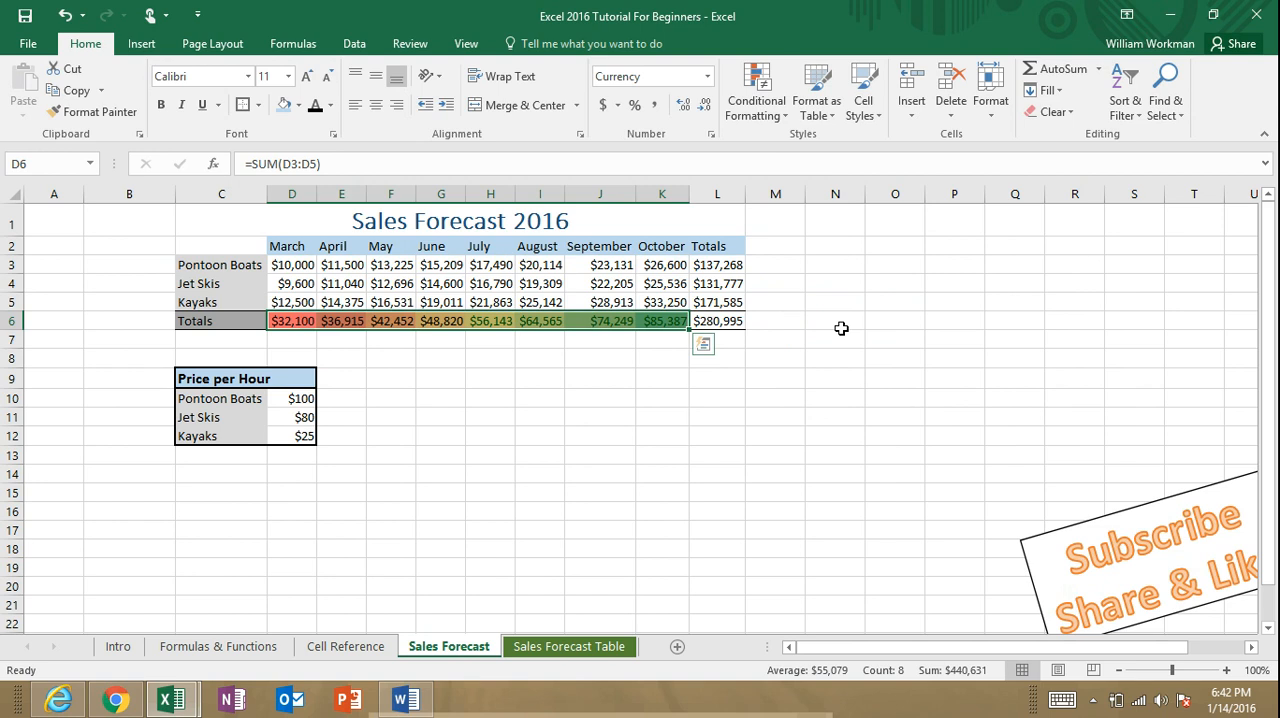
Step: Review the New Formatting Rule options for the monthly totals in D6:K6 without creating a rule
left_click(841, 328)
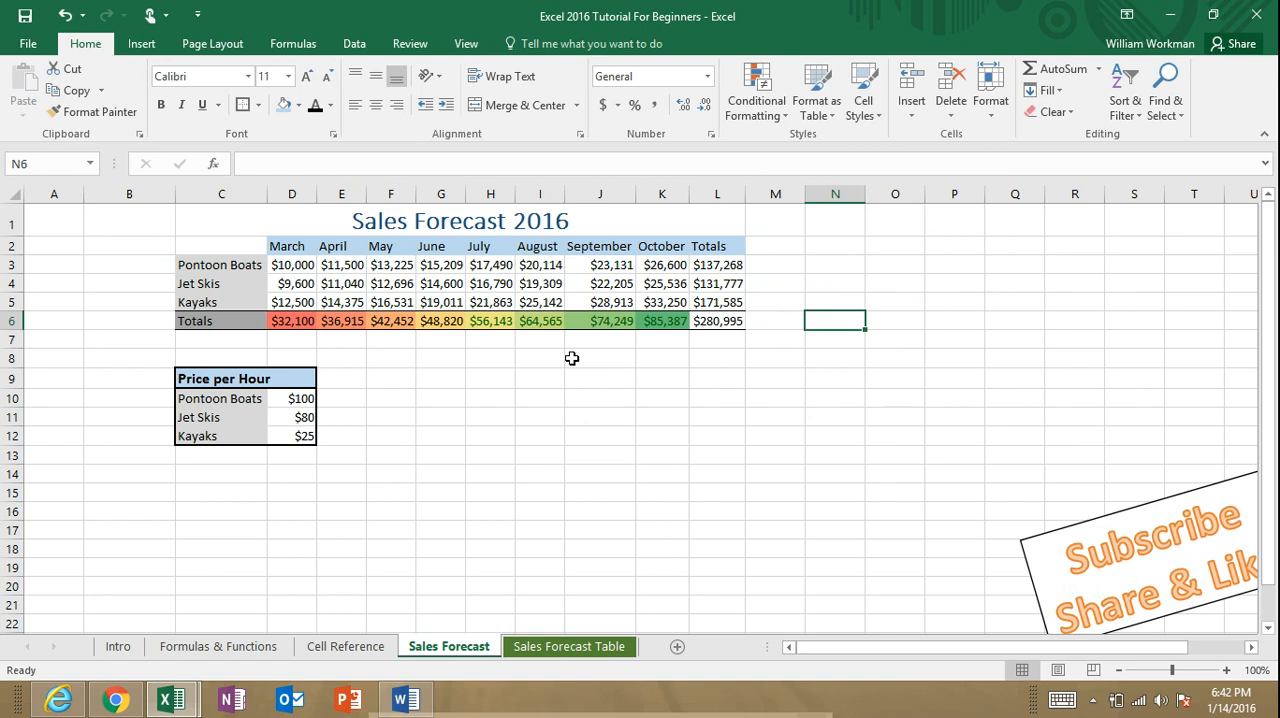
left_click_drag(302, 320, 662, 321)
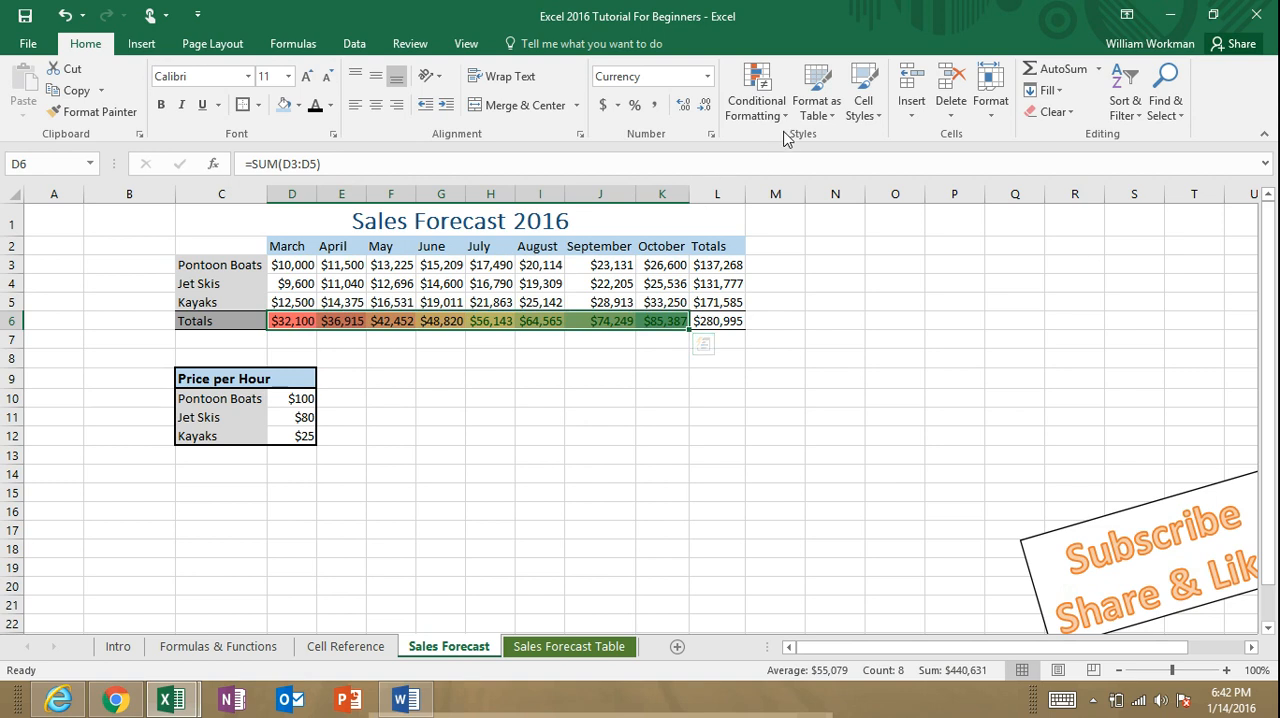
left_click(757, 108)
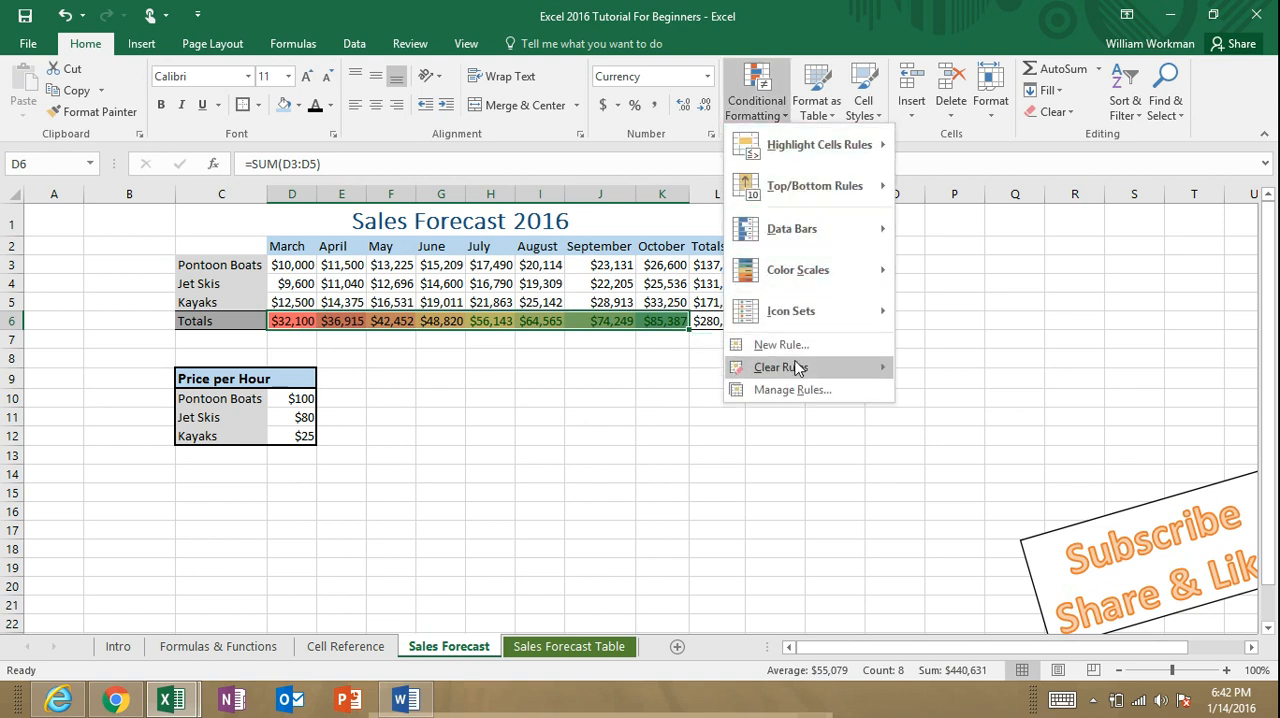
left_click(800, 350)
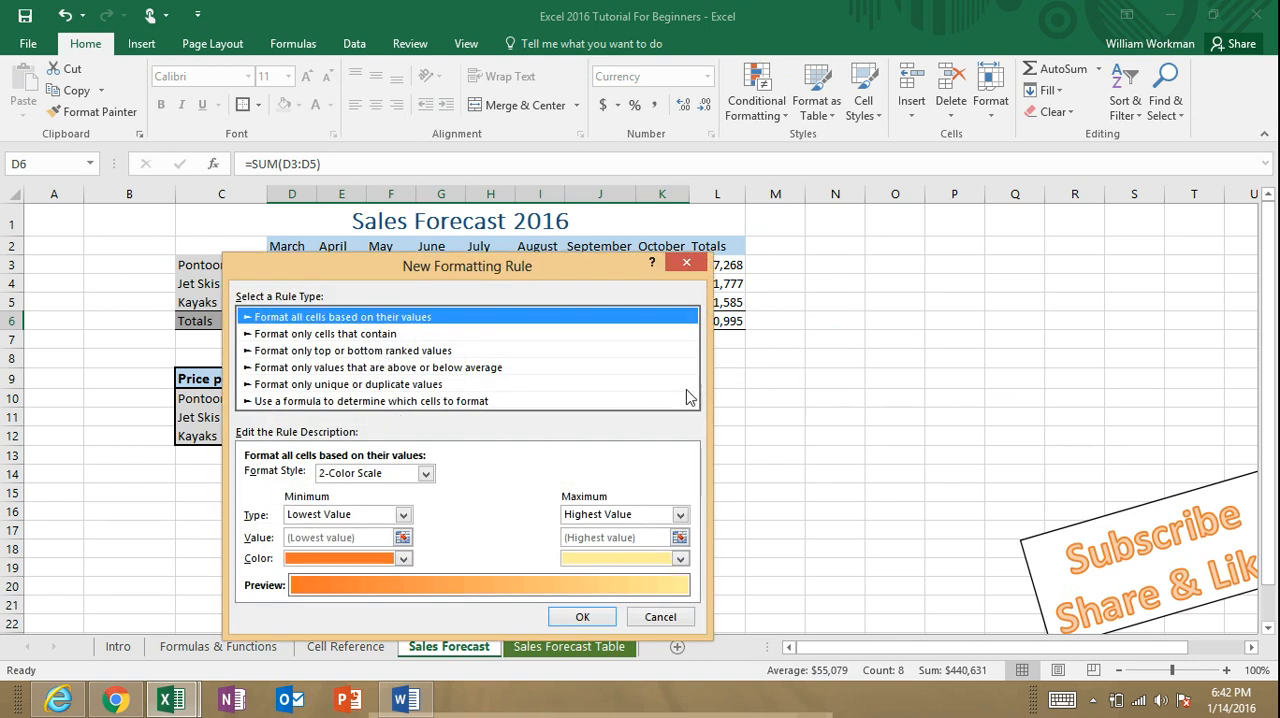
left_click(688, 263)
left_click(769, 393)
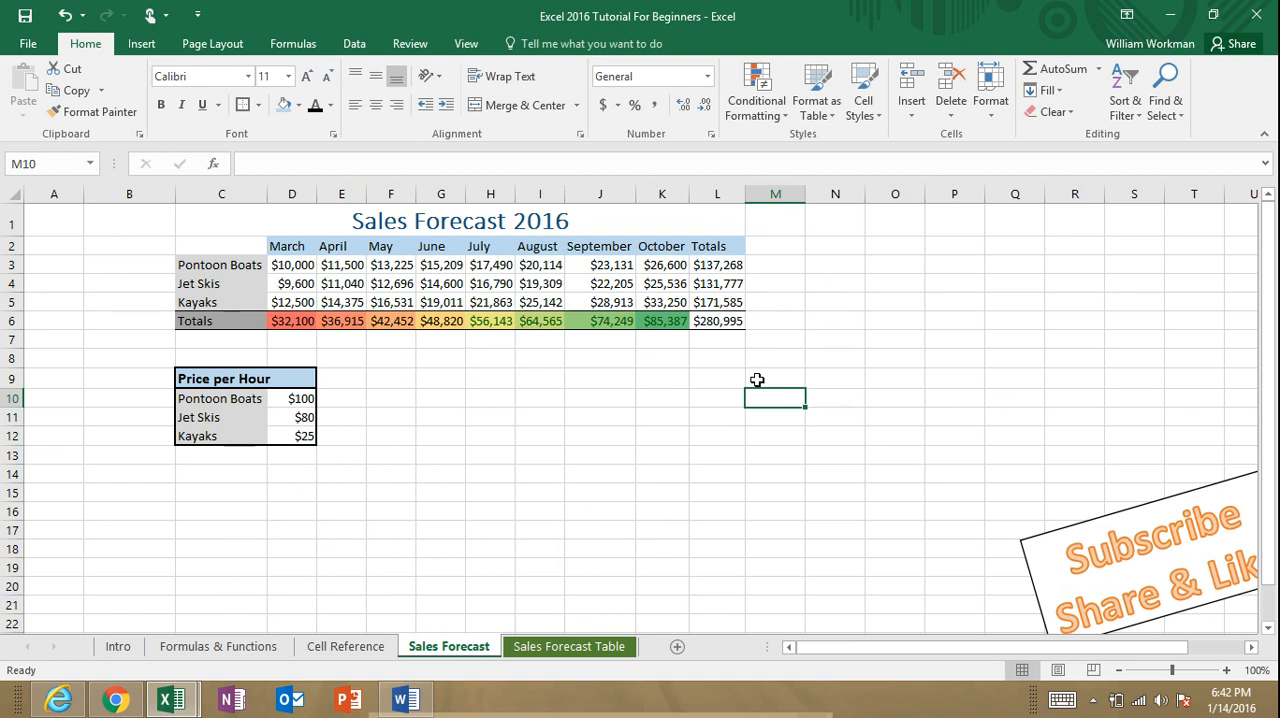
left_click(500, 411)
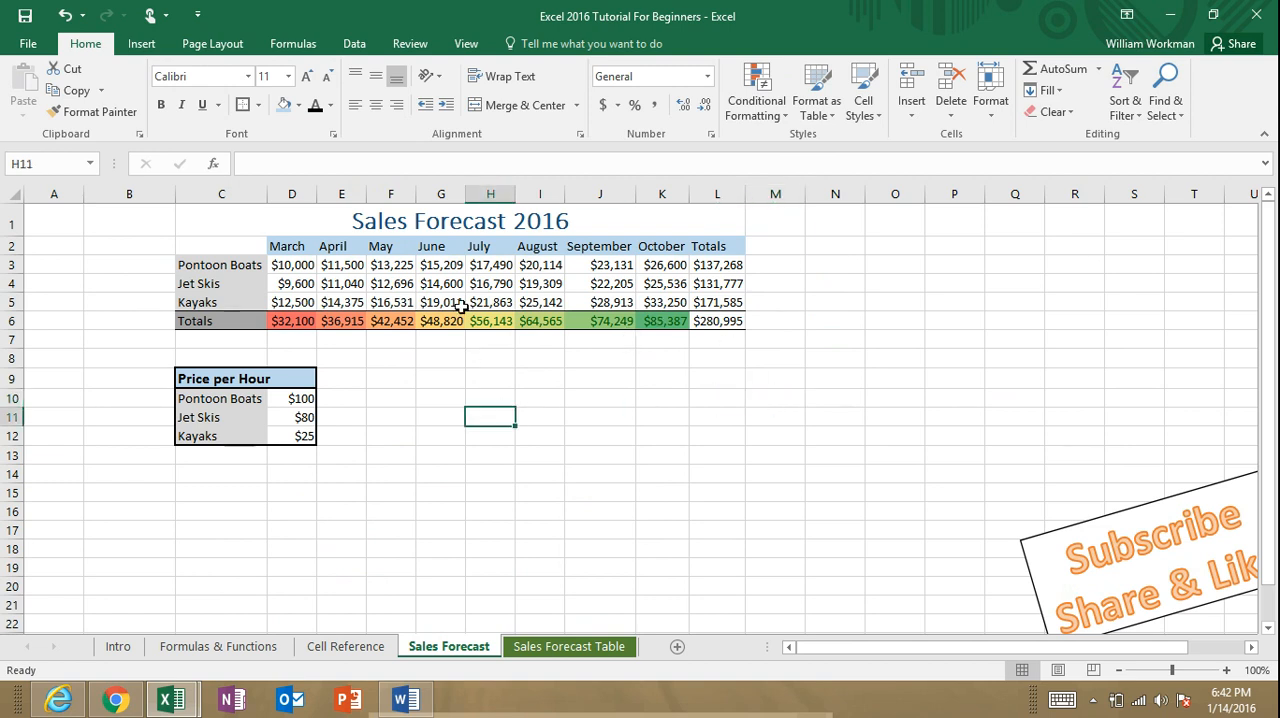
left_click(382, 251)
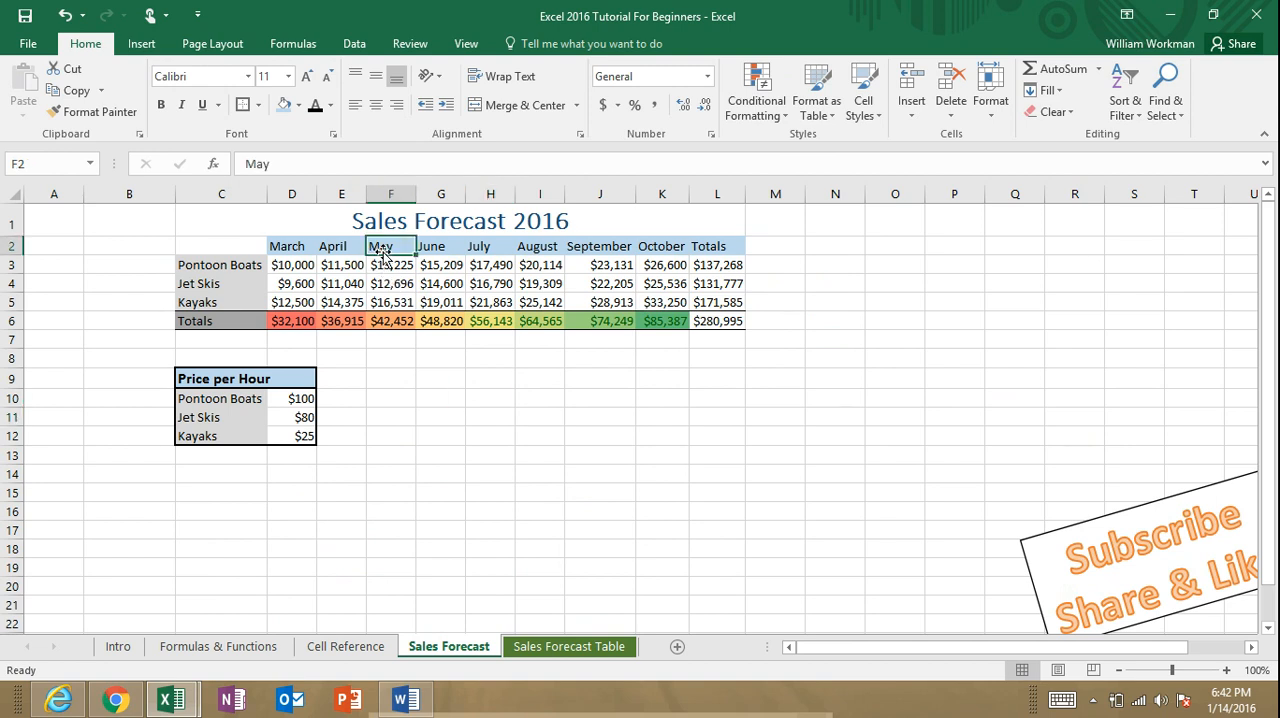
left_click(406, 297)
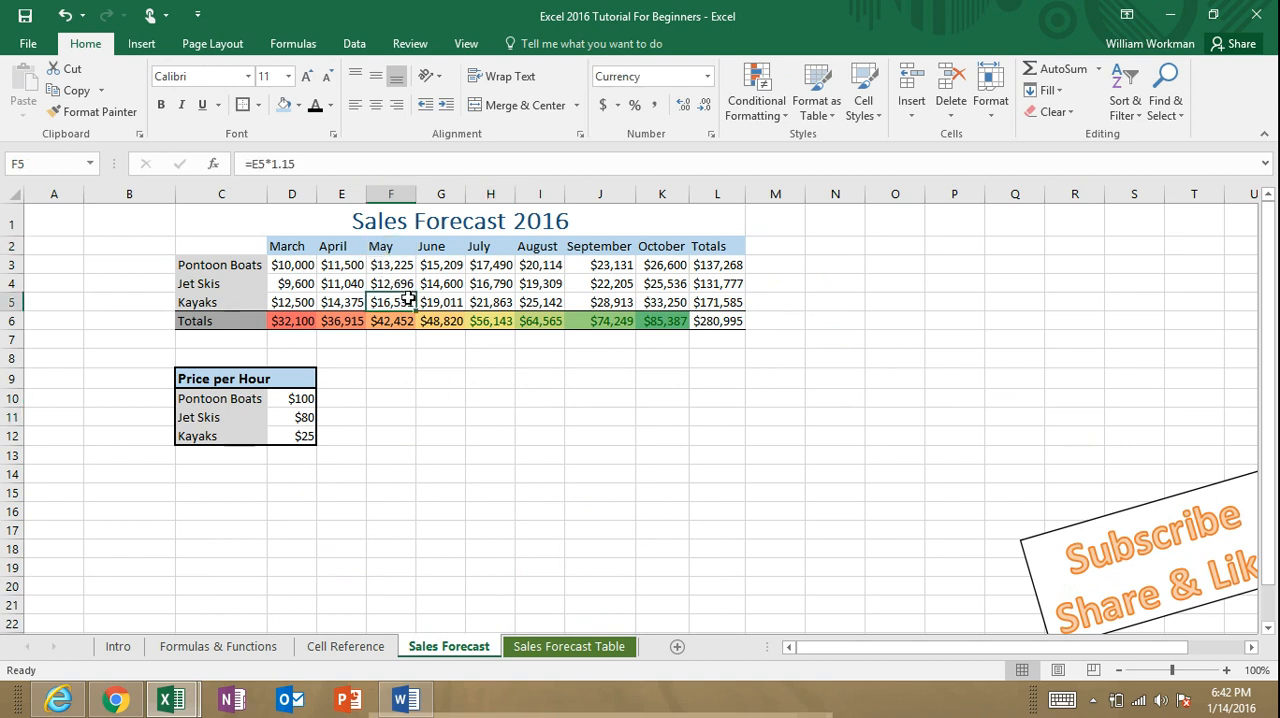
left_click(307, 249)
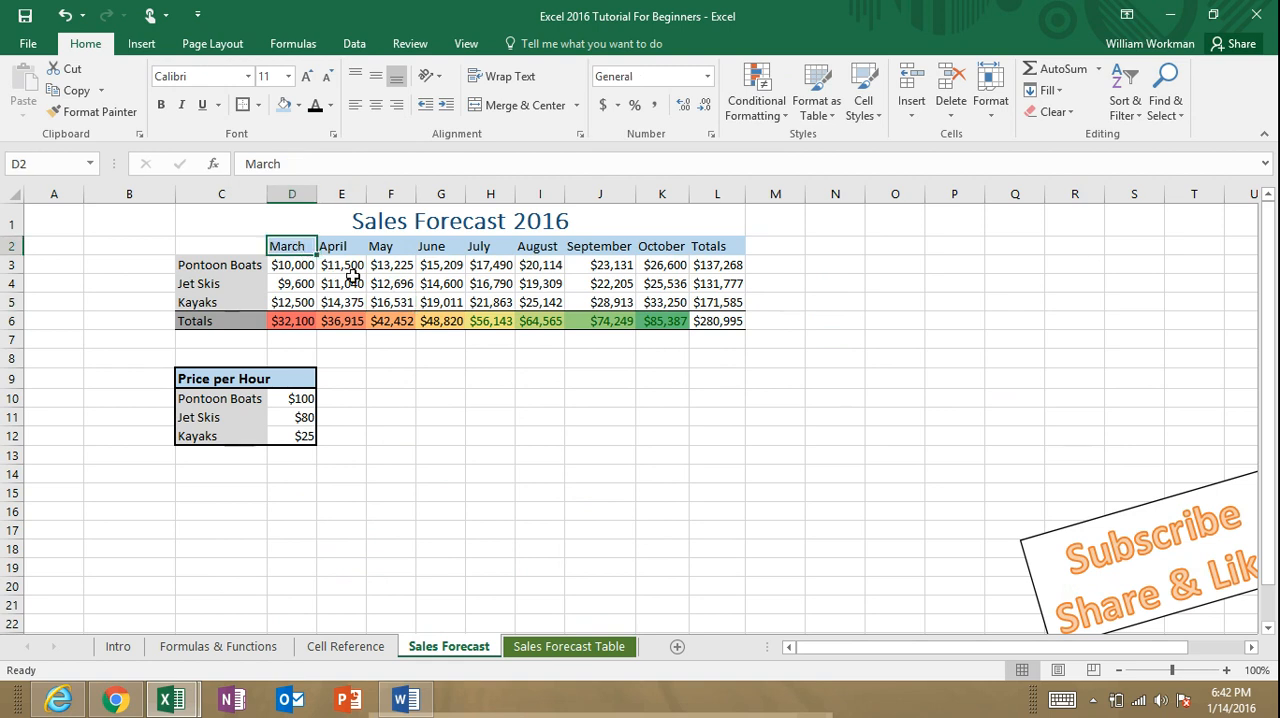
left_click(345, 283)
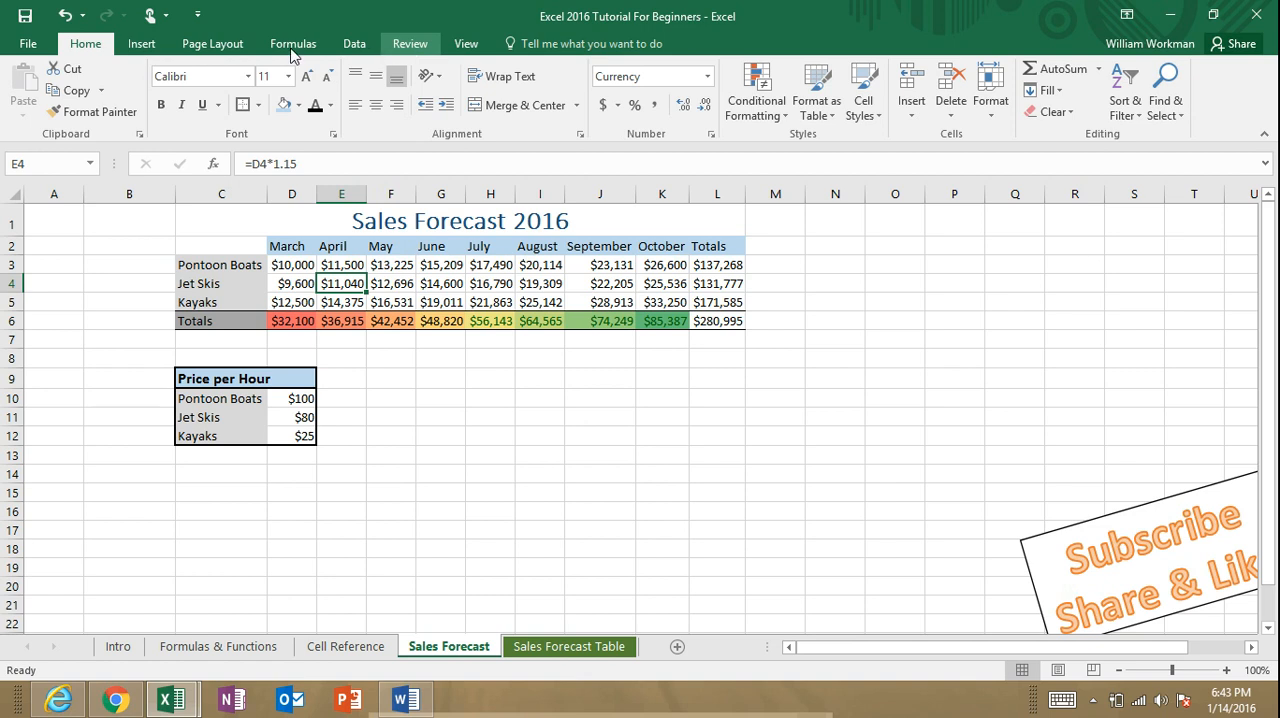
Step: Preview the recommended charts for the whole Sales Forecast table, including its Totals column, without inserting one
left_click(164, 46)
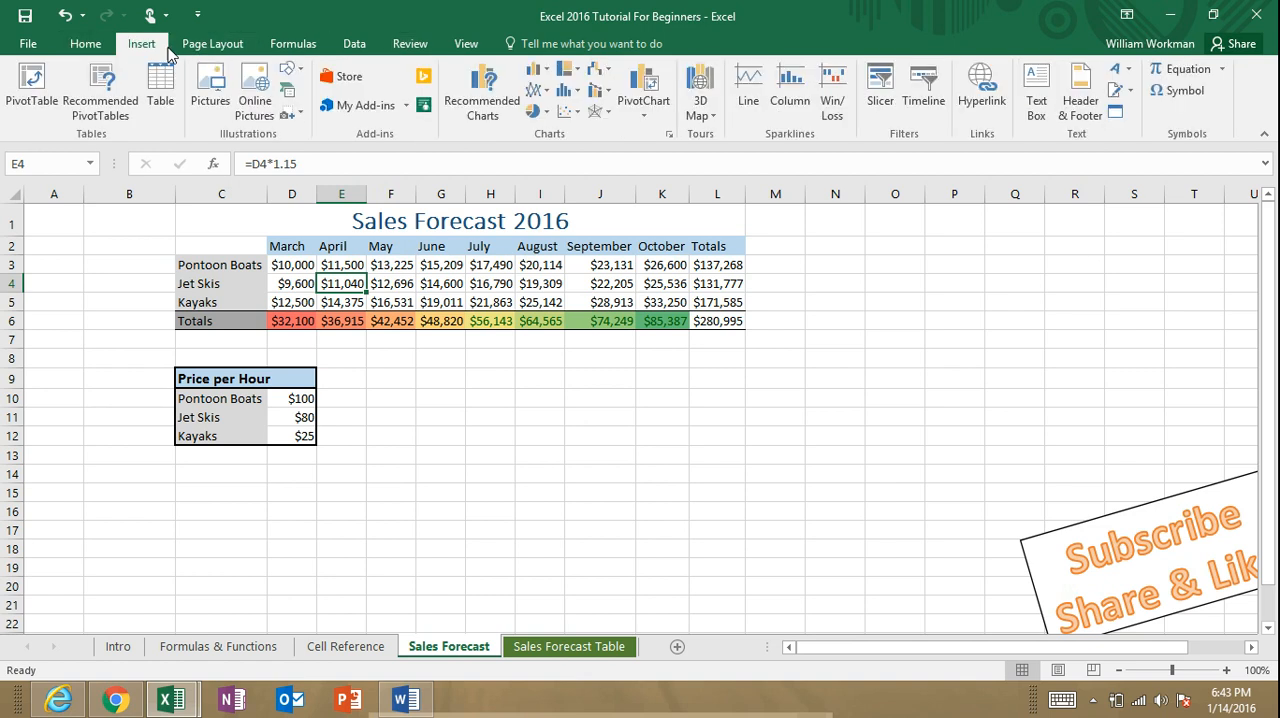
left_click(481, 96)
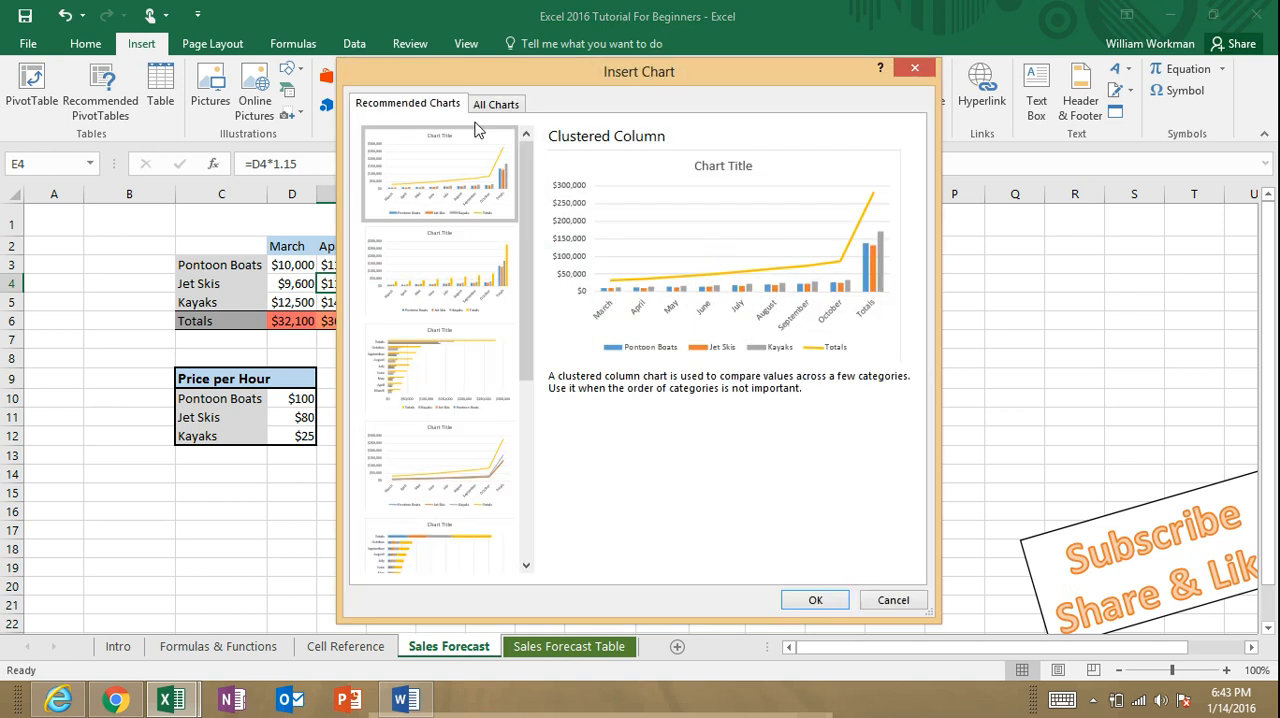
left_click(914, 68)
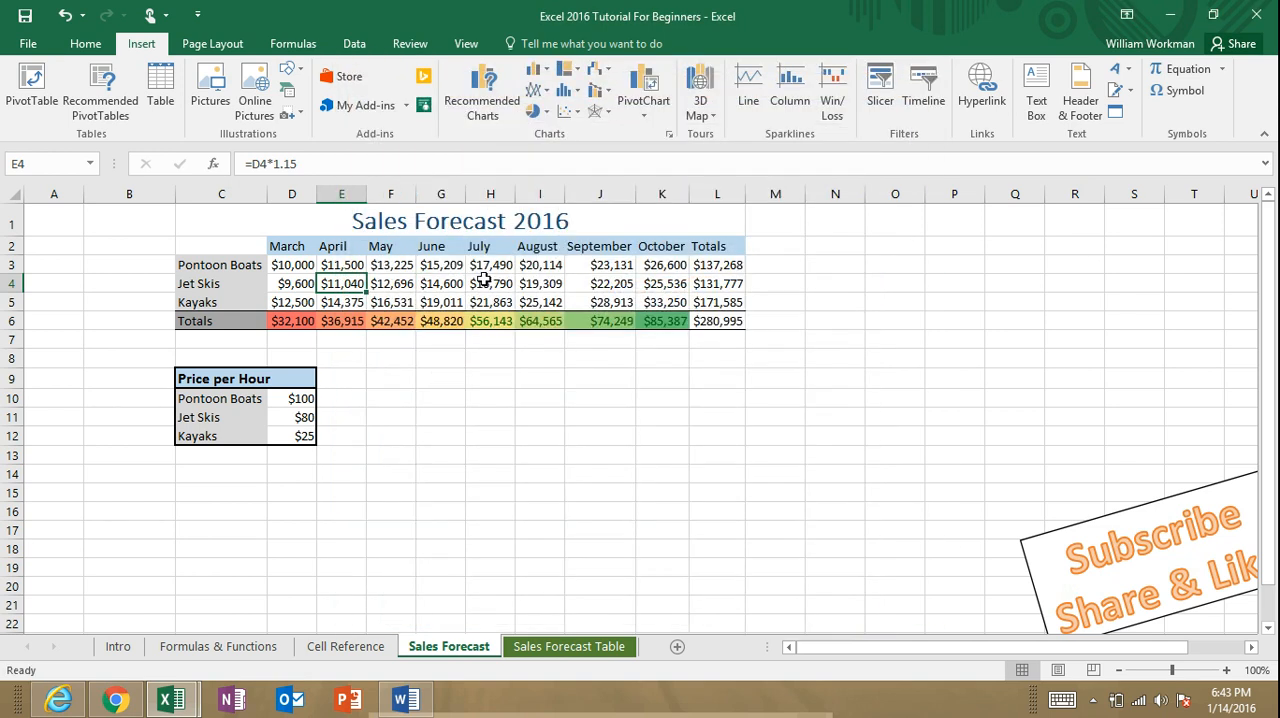
left_click(441, 286)
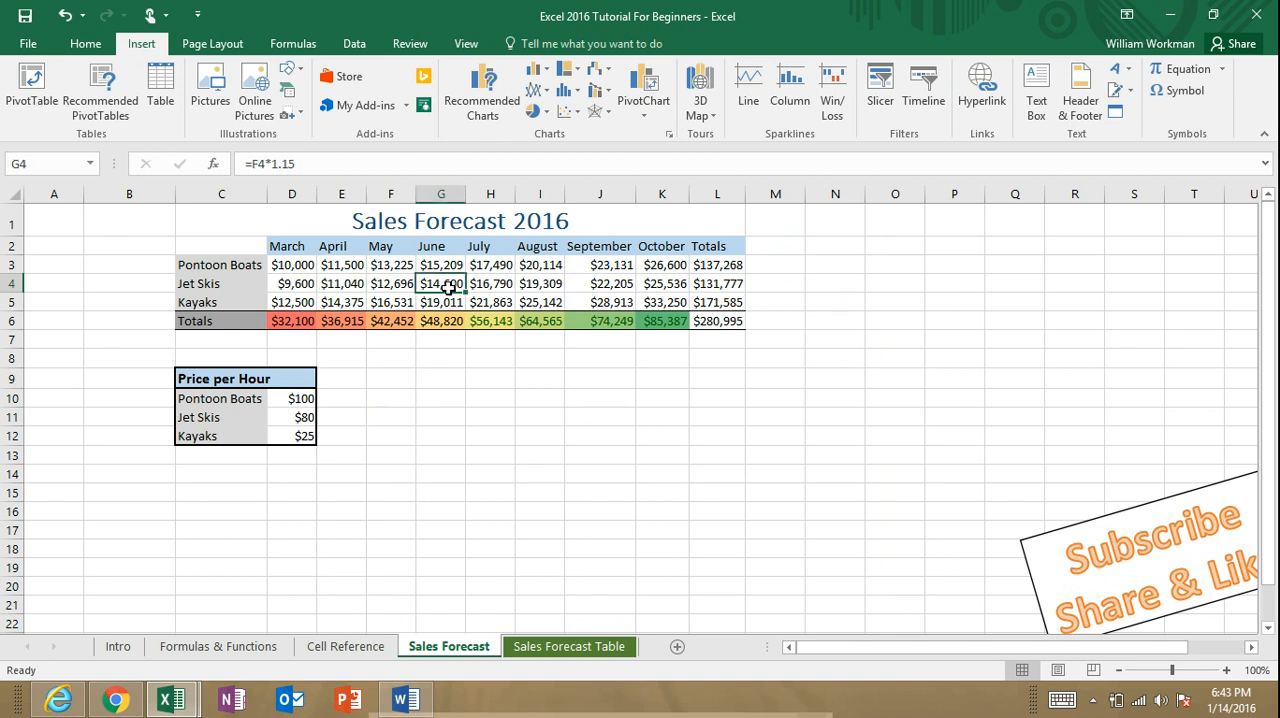
left_click(485, 93)
left_click(482, 92)
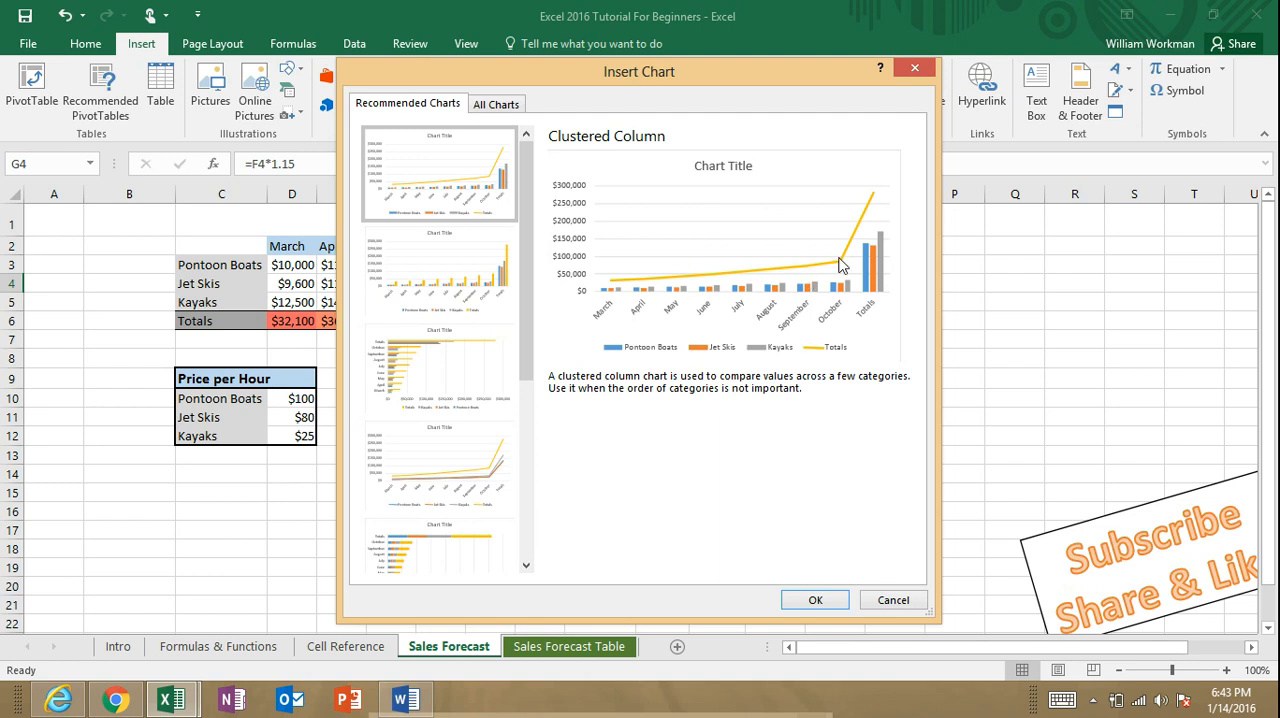
left_click(893, 600)
left_click(696, 428)
Step: Insert the recommended Clustered Column chart for C2:K6 and place it just below the Sales Forecast table
left_click_drag(238, 246, 686, 312)
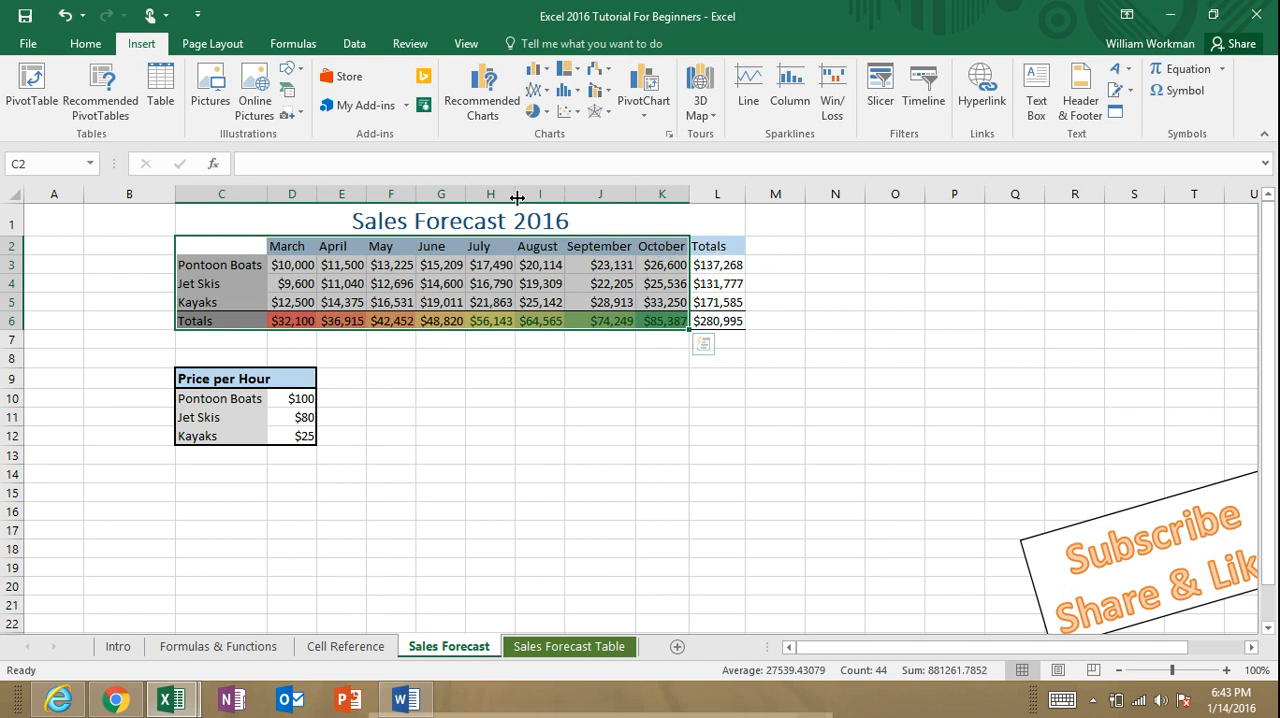
left_click(297, 266)
left_click_drag(217, 243, 663, 330)
left_click(484, 93)
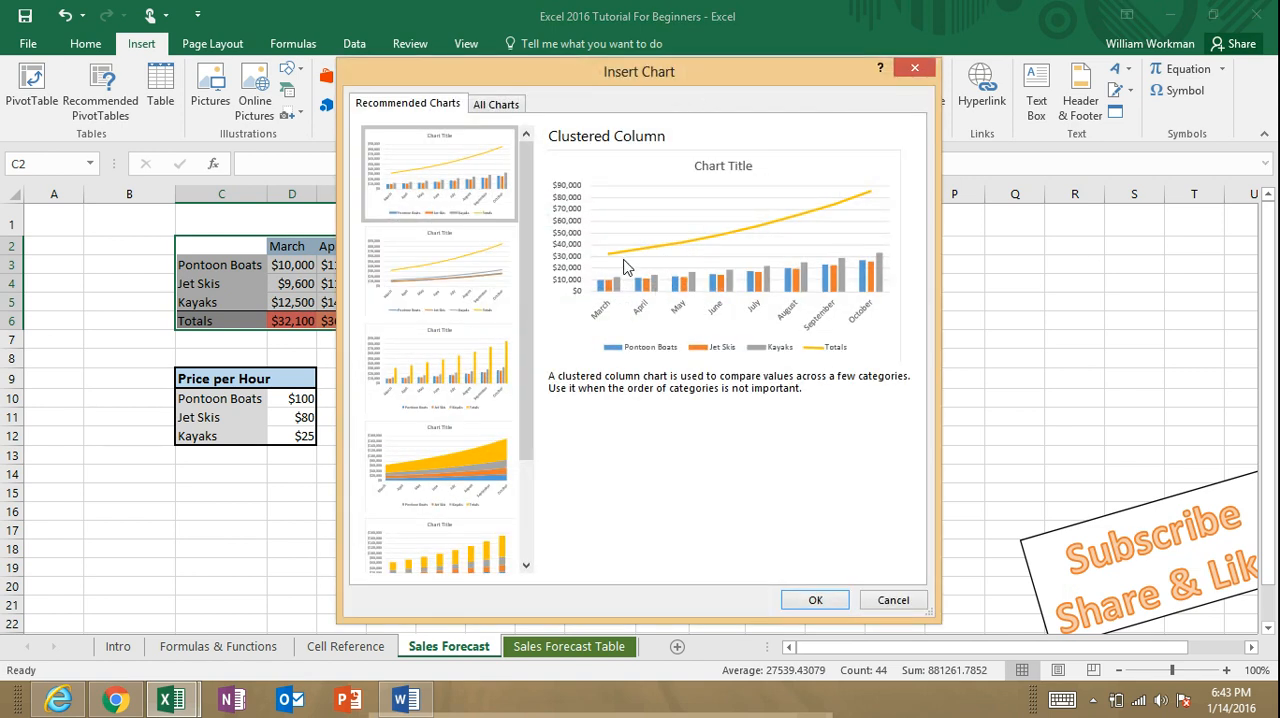
left_click_drag(703, 67, 378, 140)
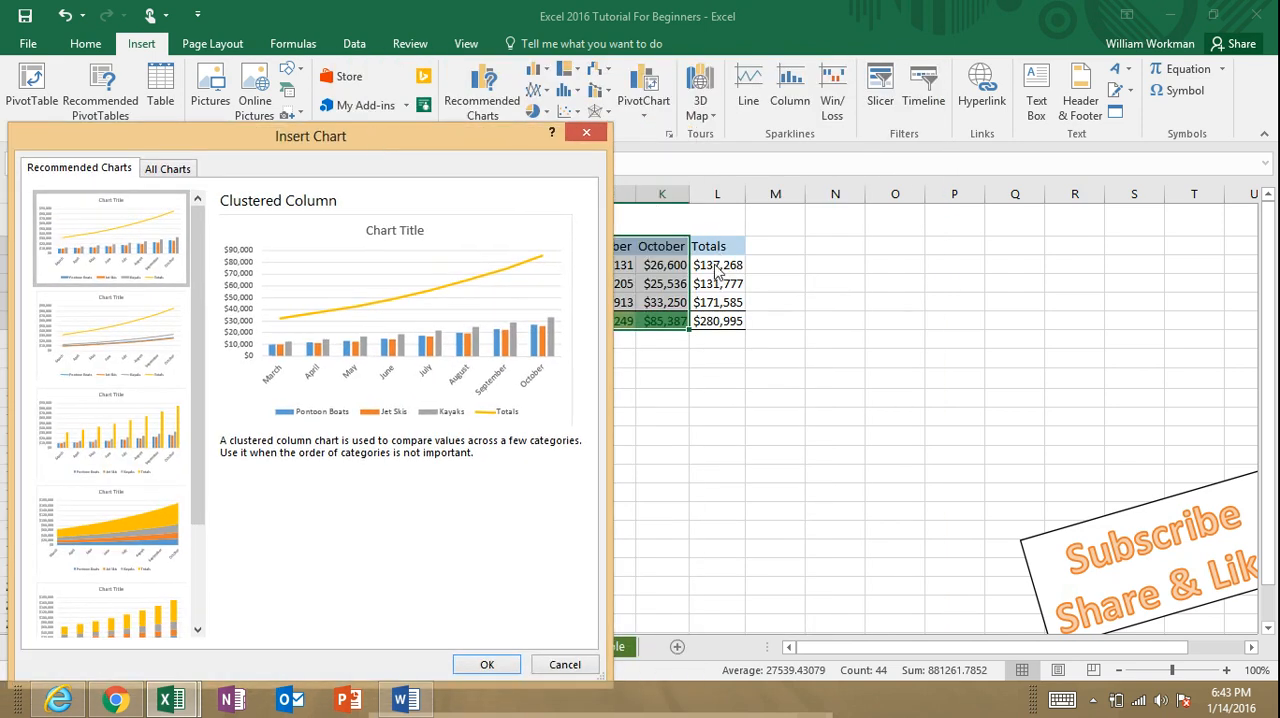
left_click_drag(464, 142, 799, 84)
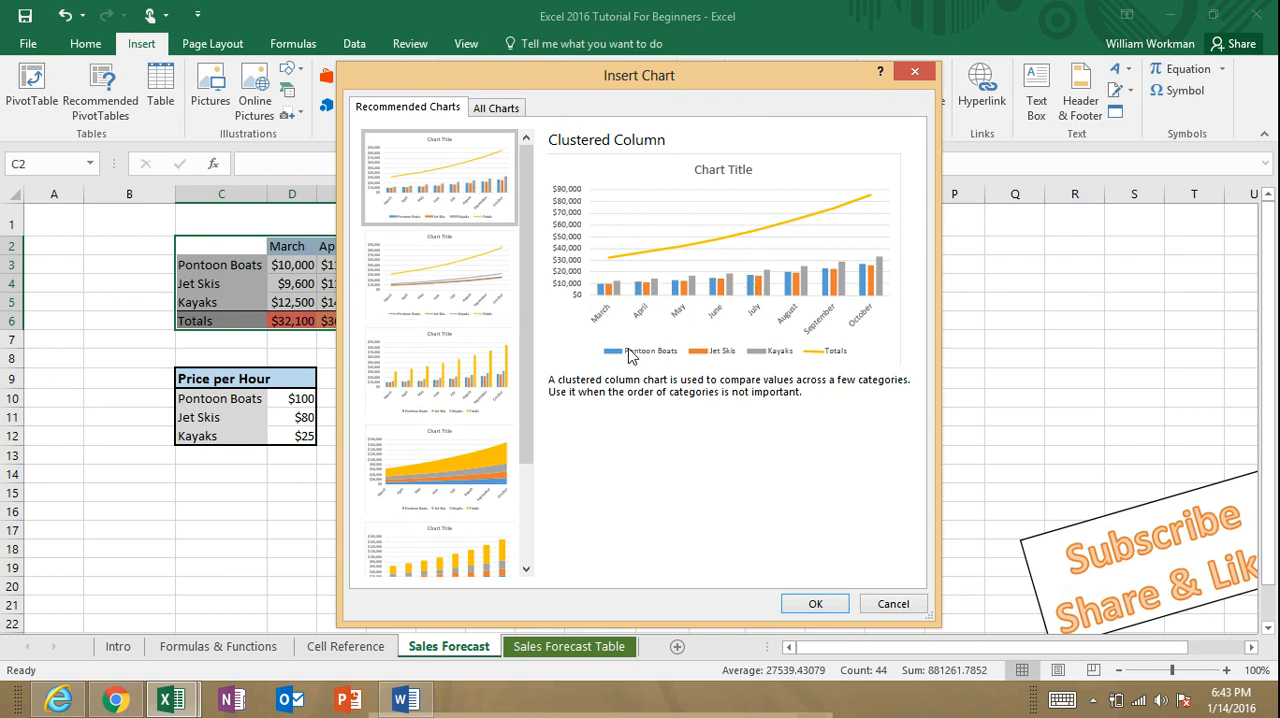
left_click(815, 603)
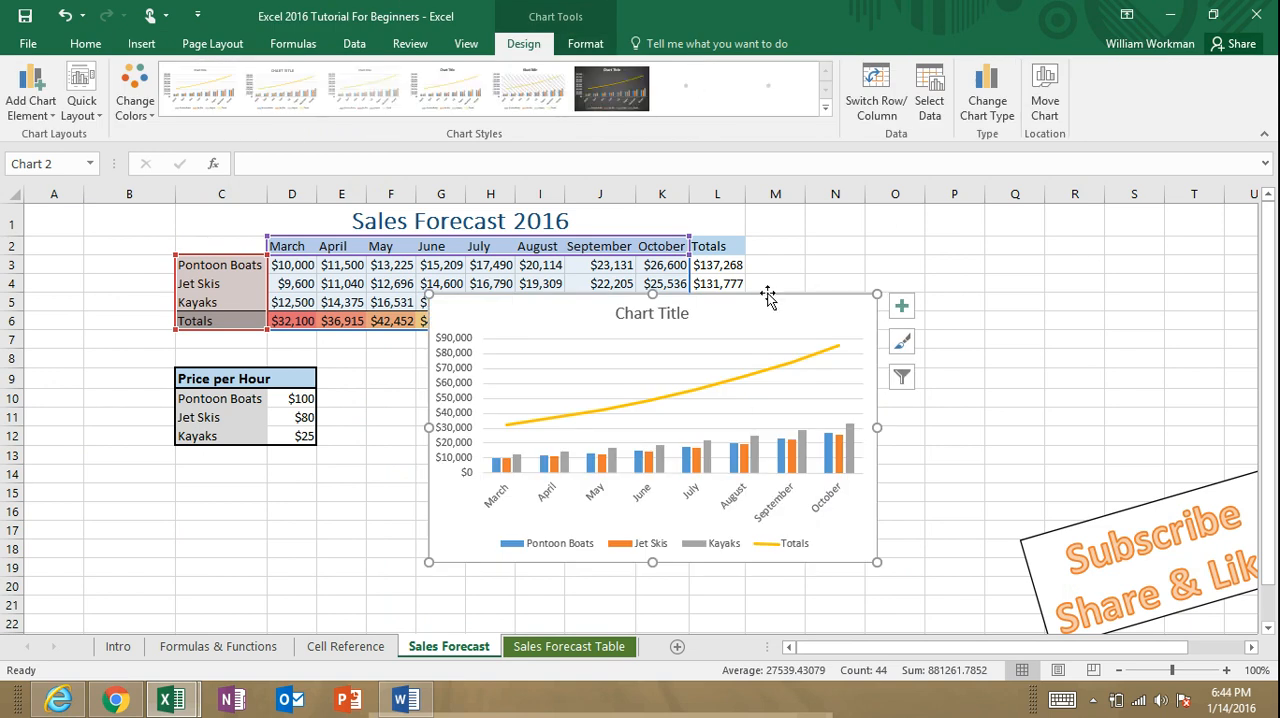
left_click_drag(762, 294, 697, 350)
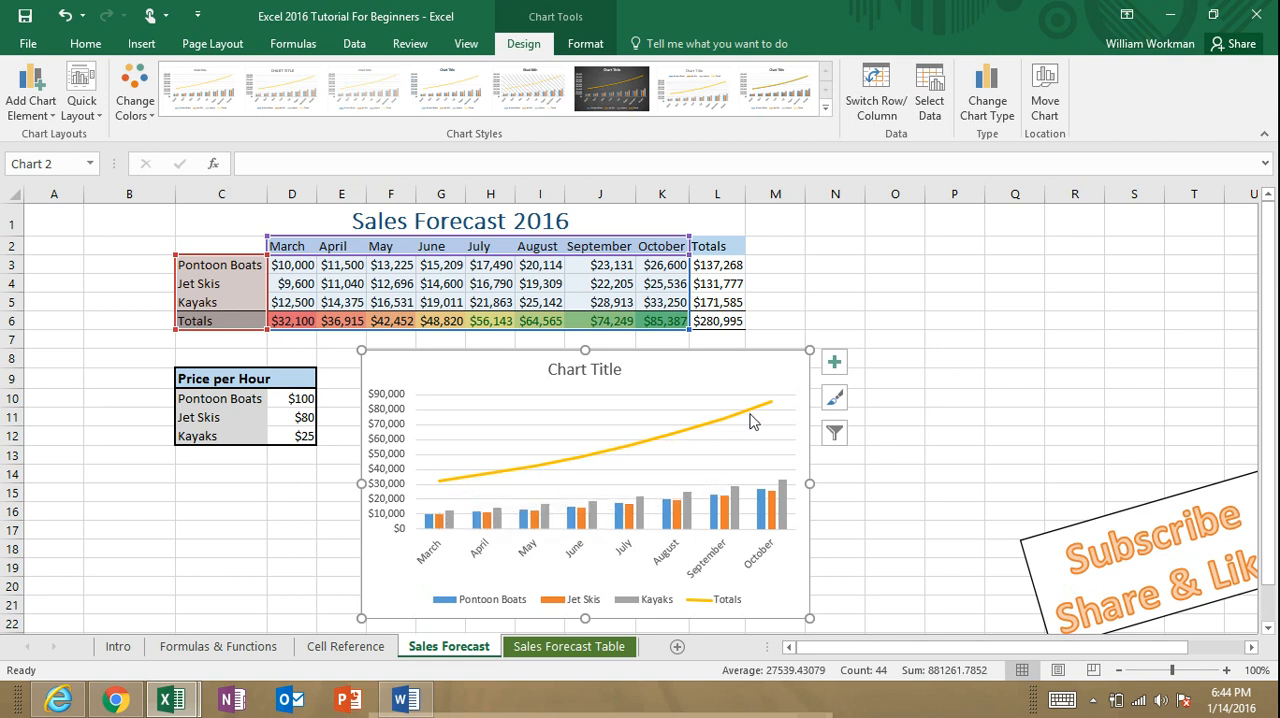
left_click_drag(690, 351, 709, 349)
Step: Change the chart title to Sales Forecast 2016
left_click(632, 369)
left_click(641, 368)
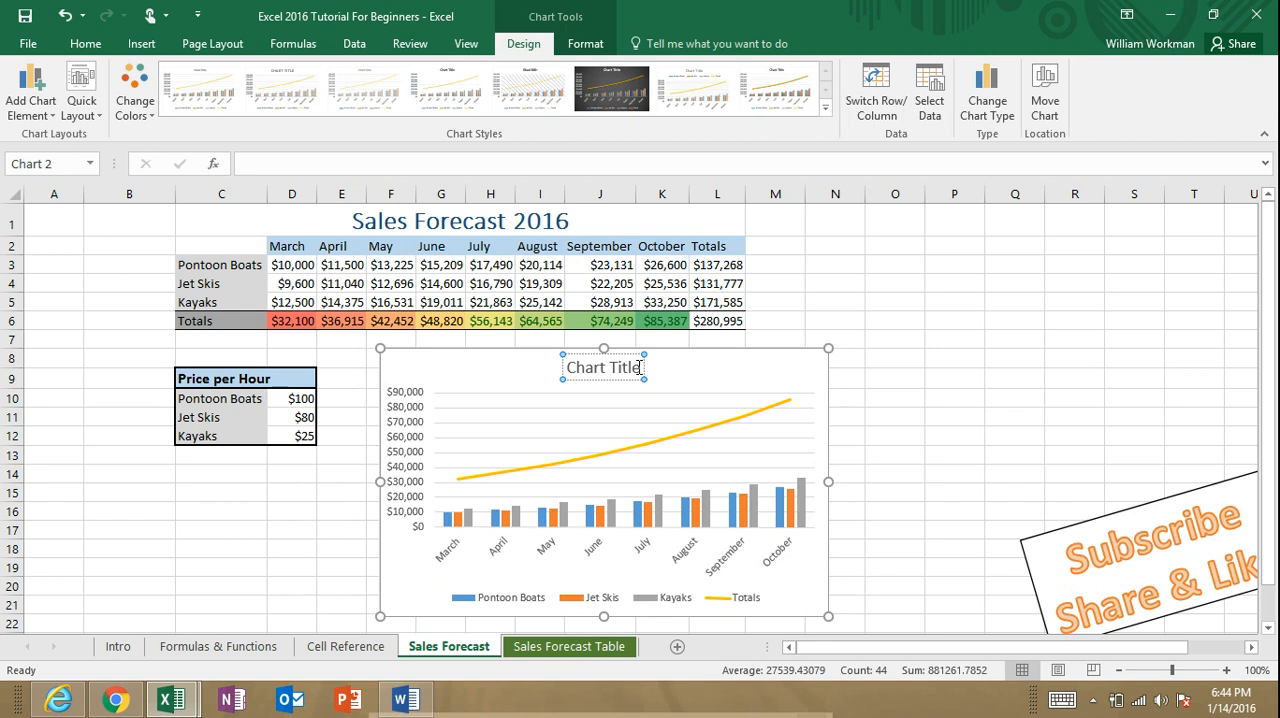
left_click_drag(640, 368, 566, 370)
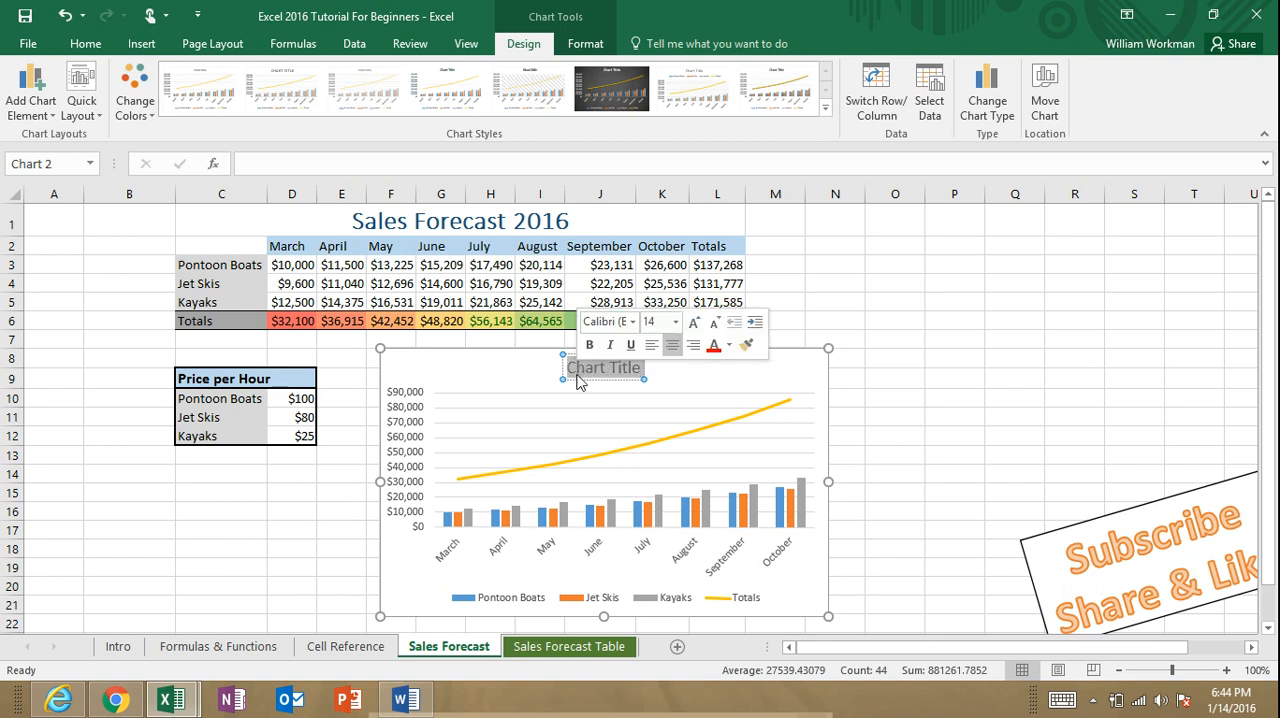
type("Sales")
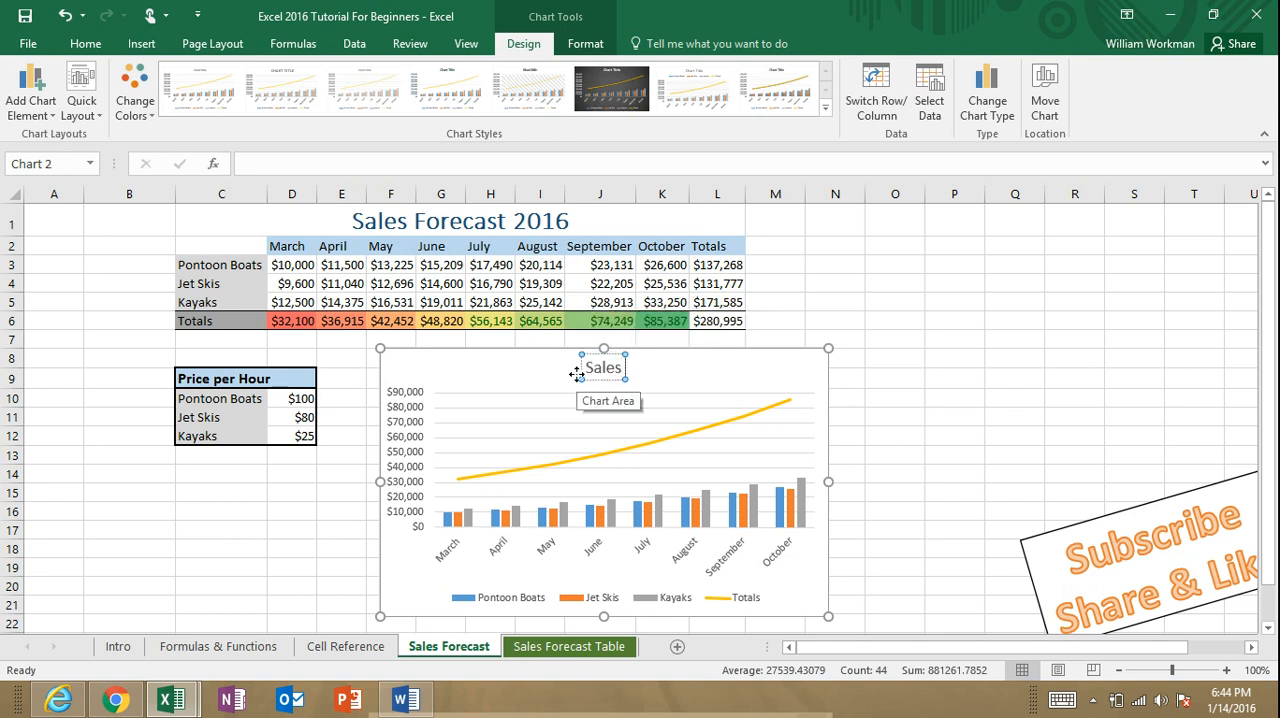
type(" Forecast")
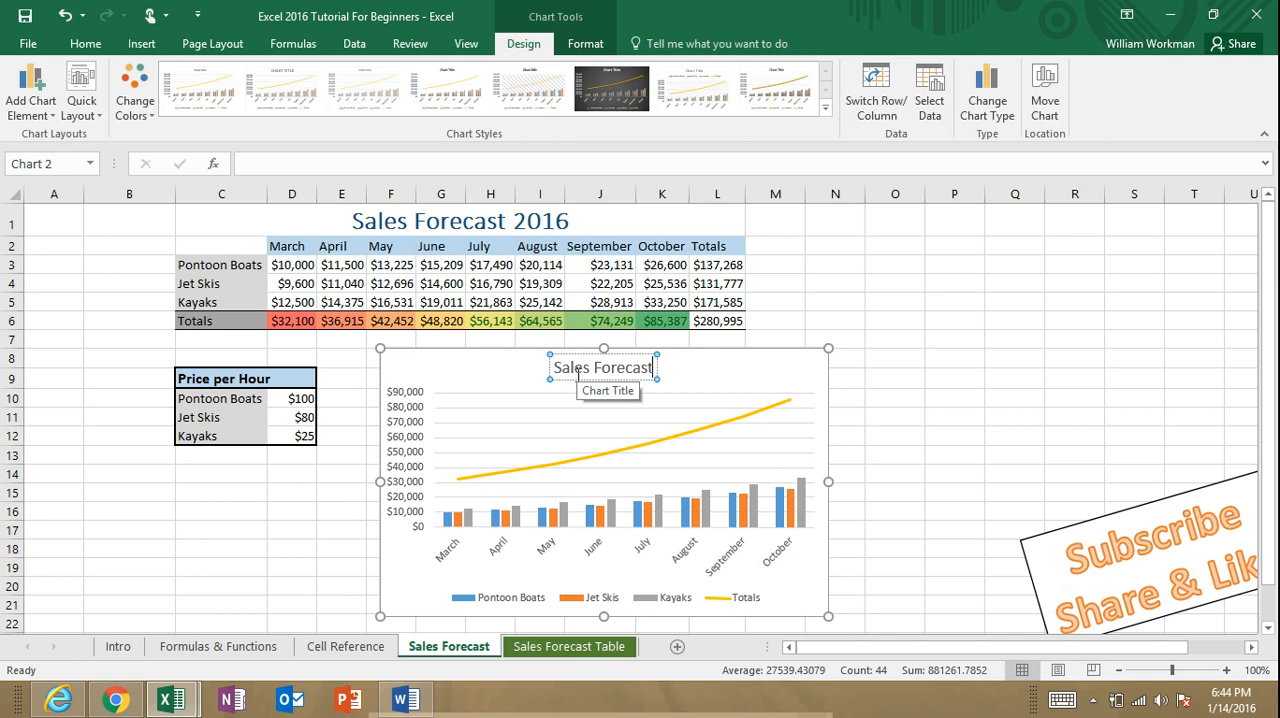
type(" 2016")
left_click(766, 371)
Step: Apply the solid blue theme style with white text to the chart title
left_click(637, 366)
right_click(638, 366)
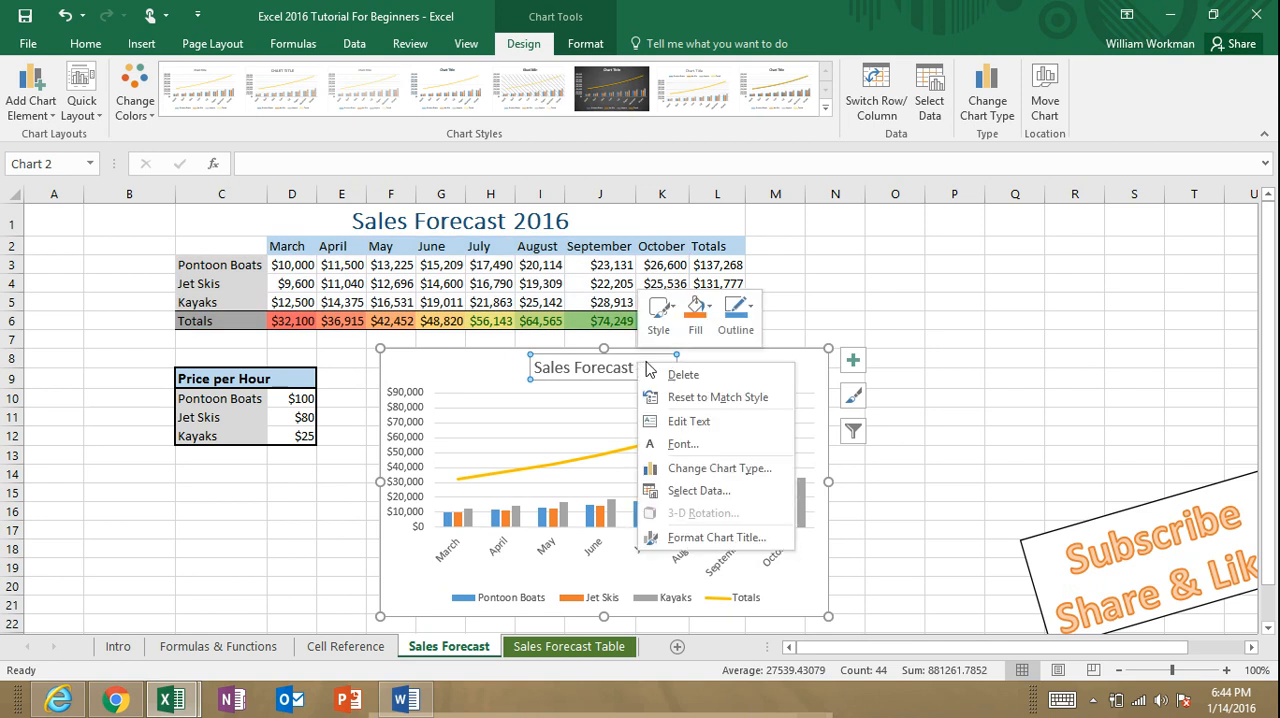
right_click(614, 368)
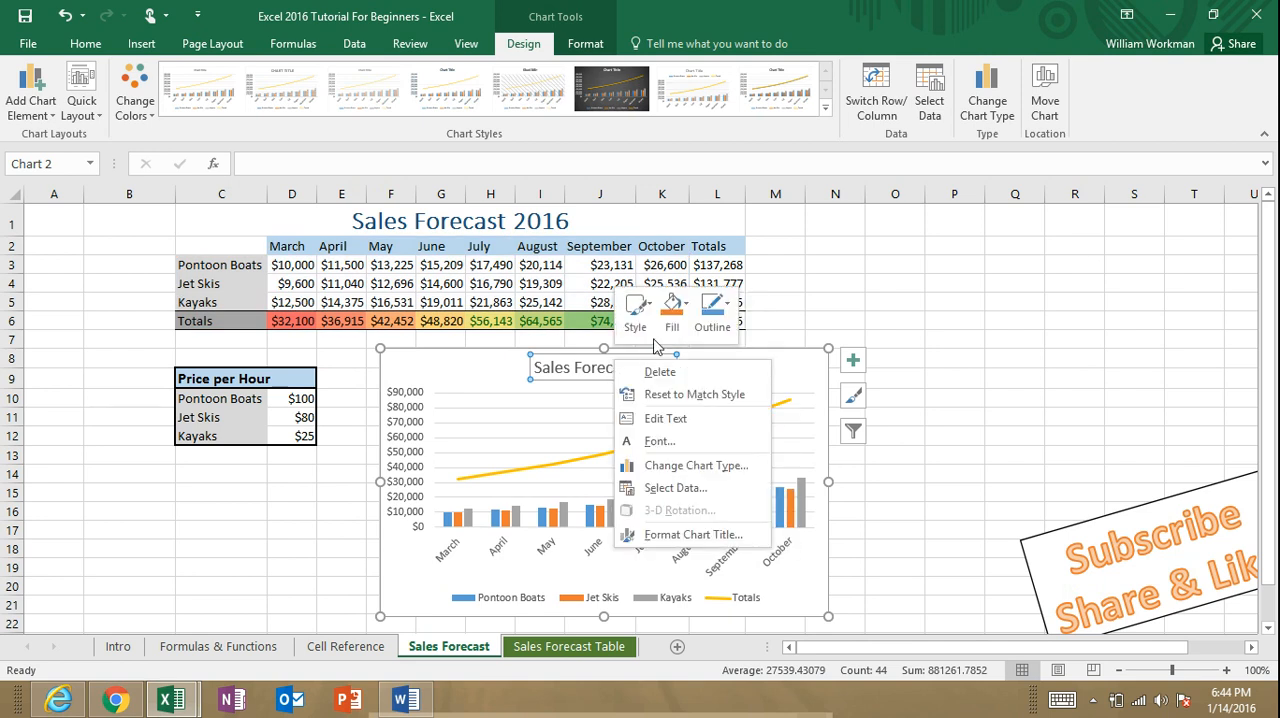
left_click(648, 310)
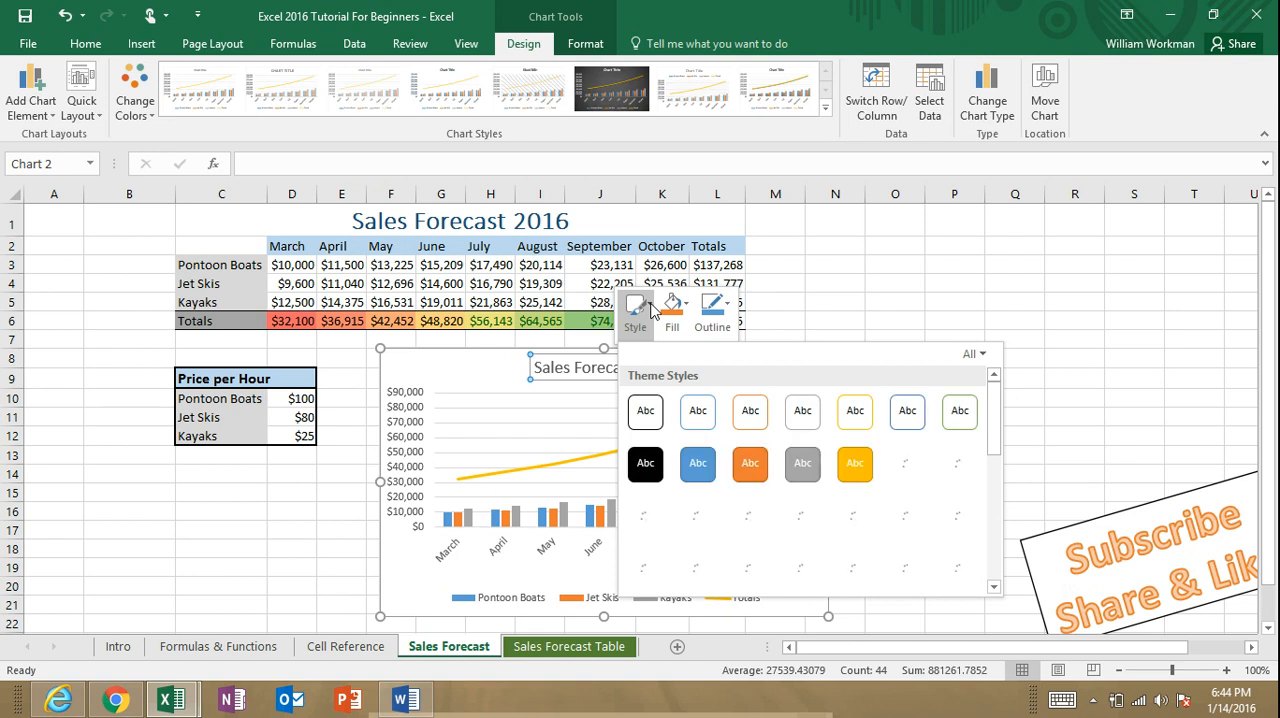
left_click(697, 463)
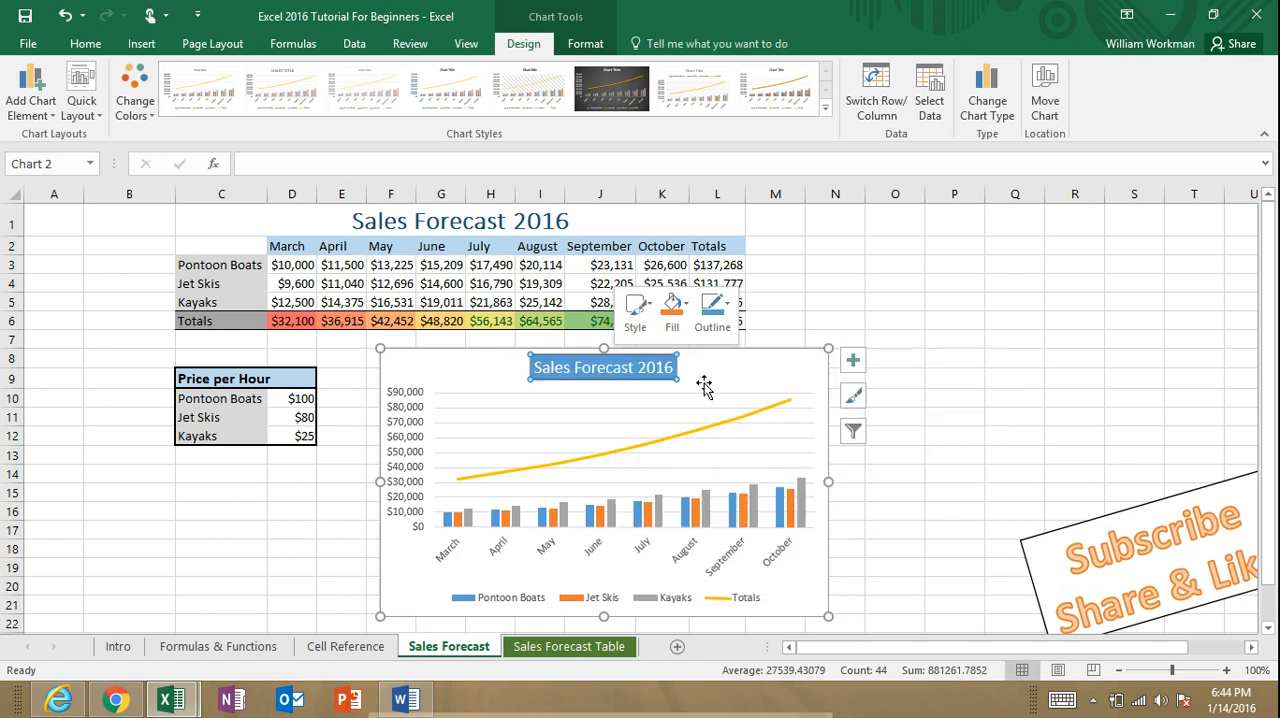
Step: Give the chart title a White, Background 1 fill and a dark blue-gray outline
left_click(684, 305)
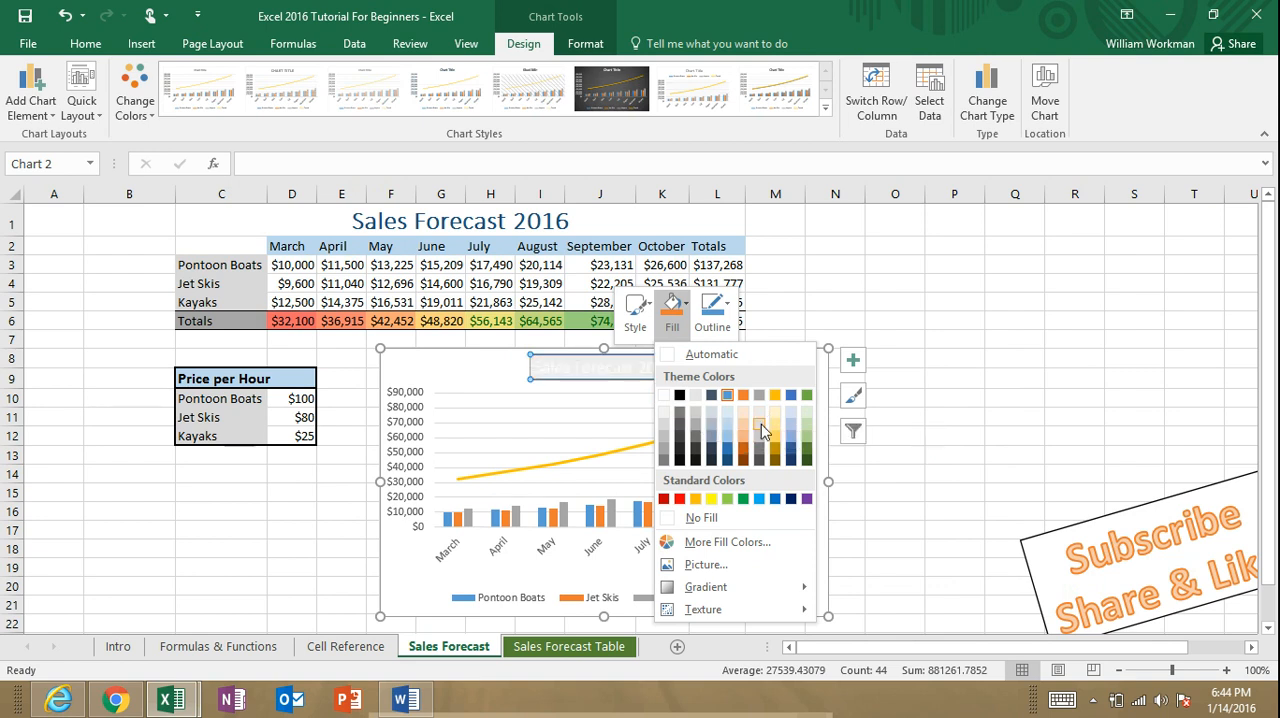
left_click(665, 398)
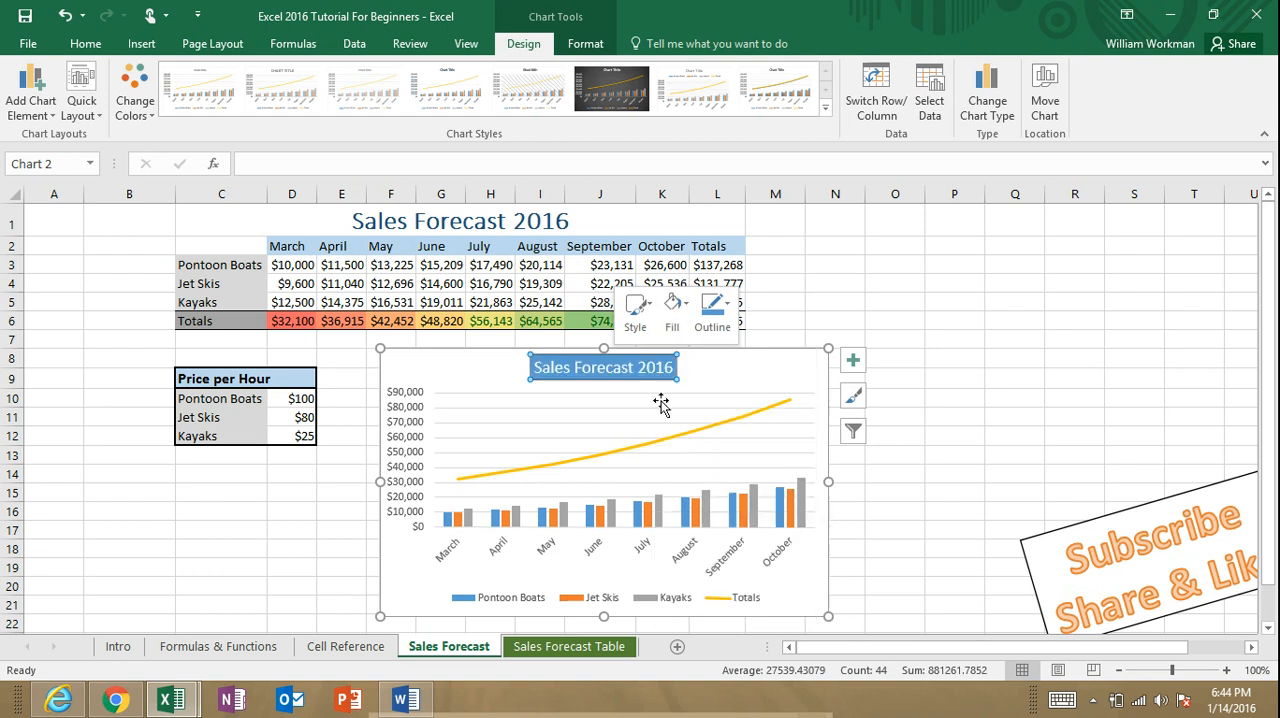
left_click(733, 314)
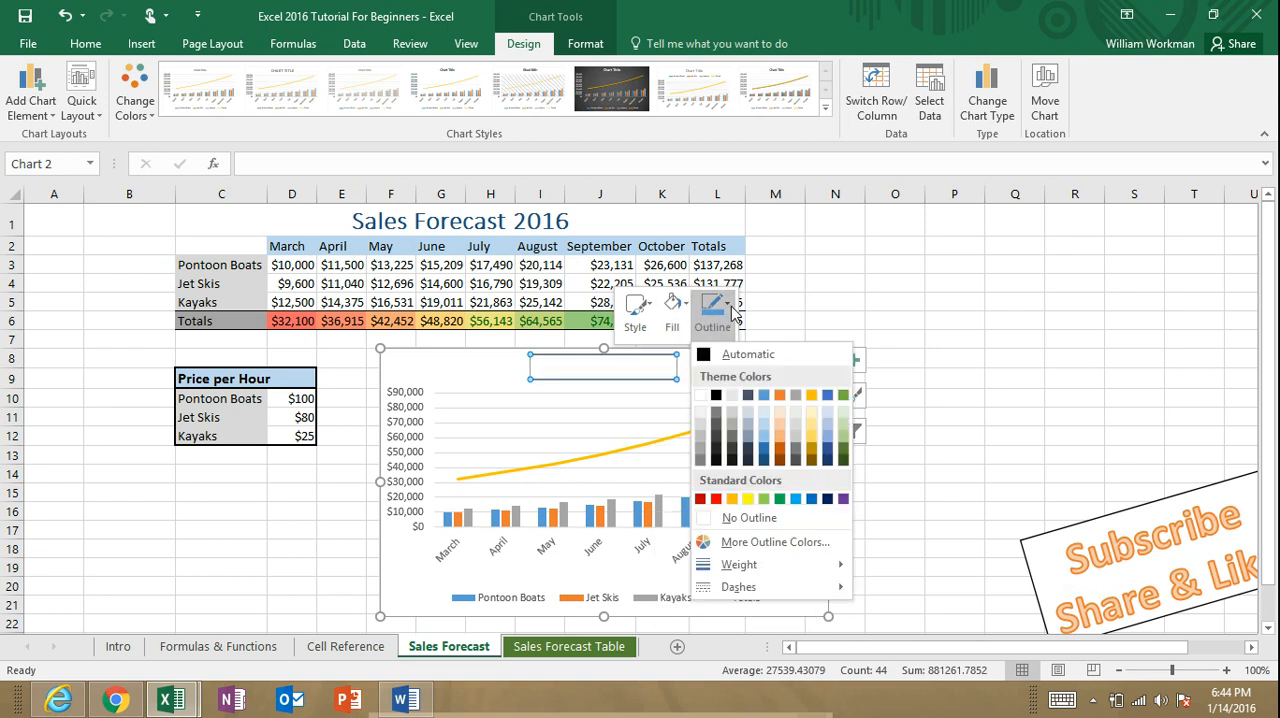
left_click(748, 462)
Step: Apply the black-outlined theme style with black text to the chart title
left_click(646, 330)
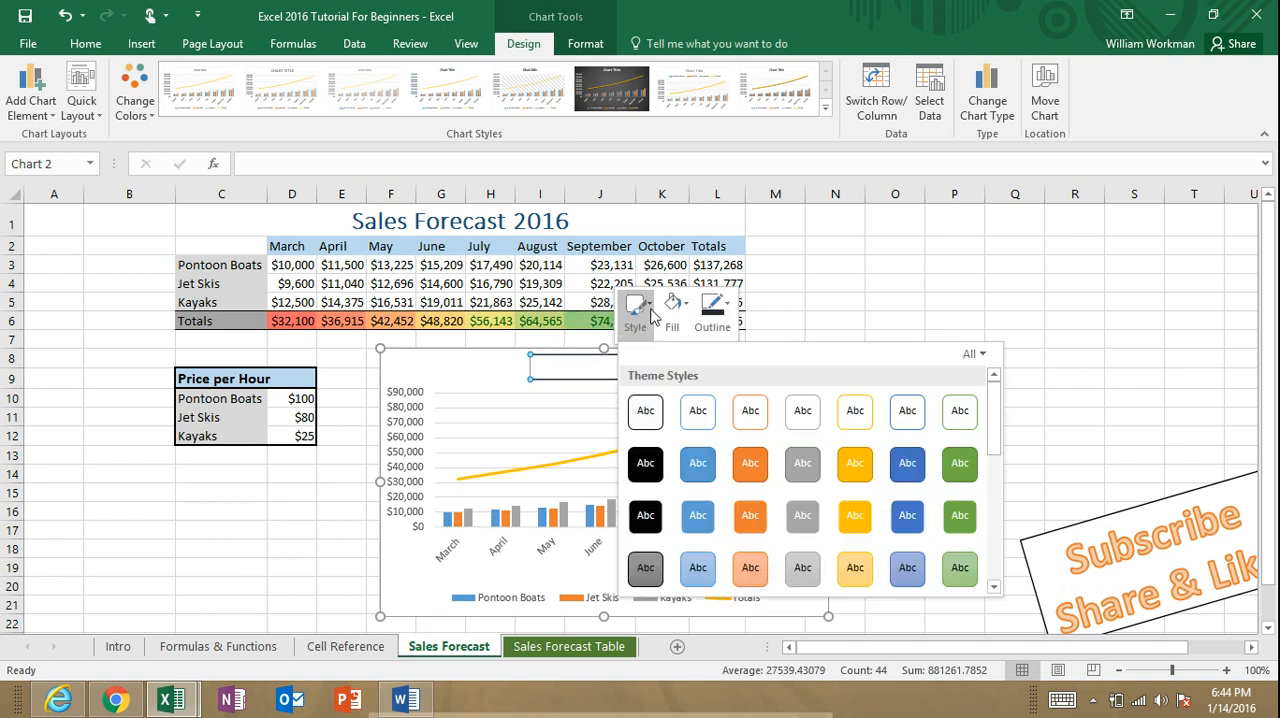
left_click(658, 432)
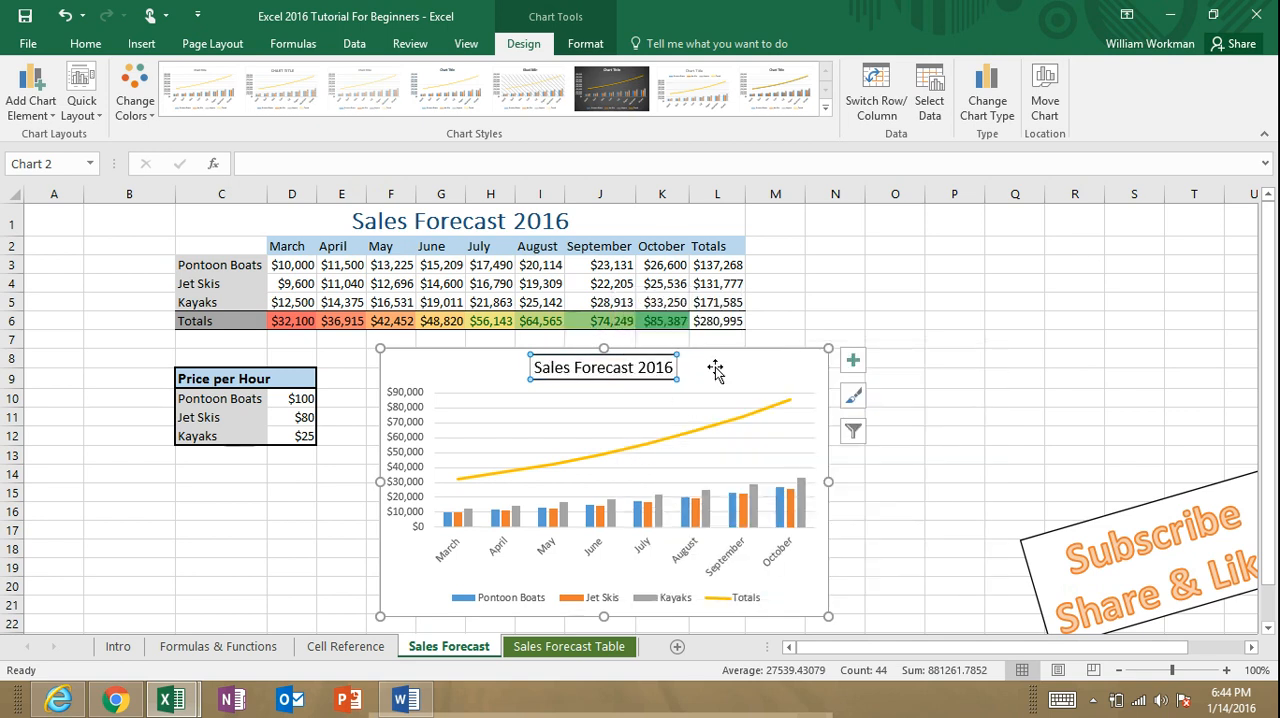
left_click(710, 370)
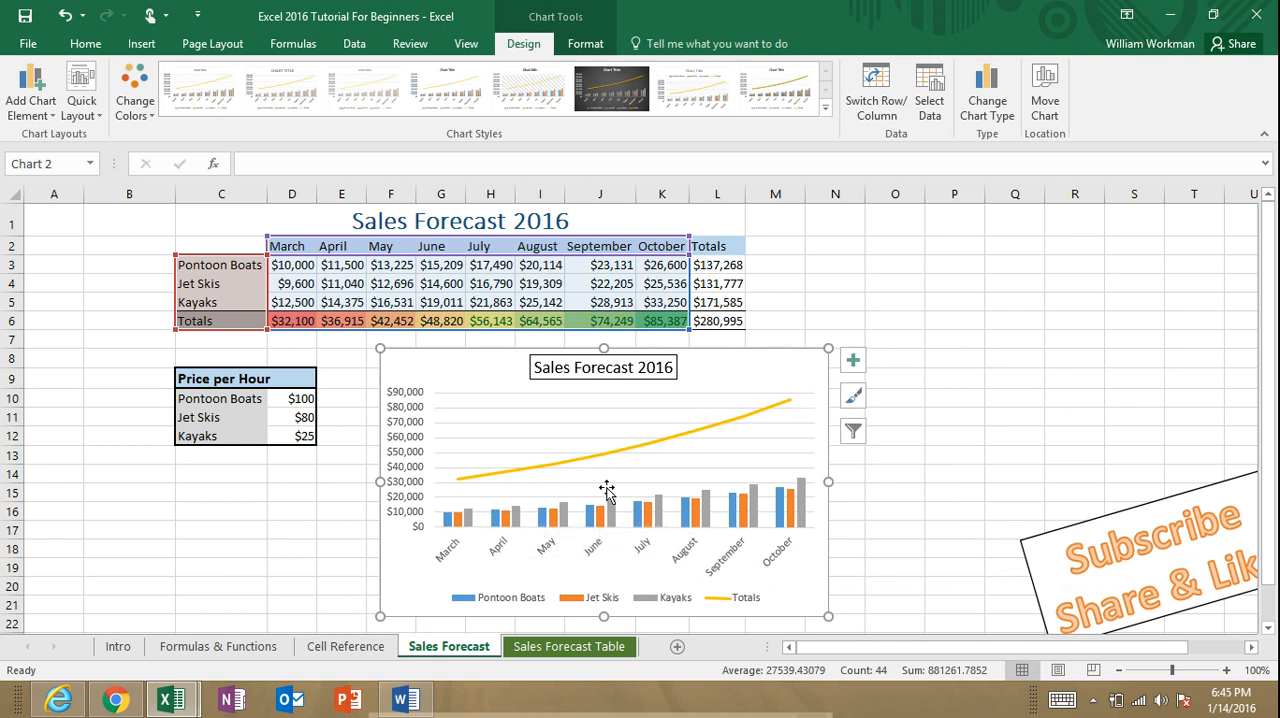
Step: Look over the chart's style options and its series and category filters
left_click(853, 396)
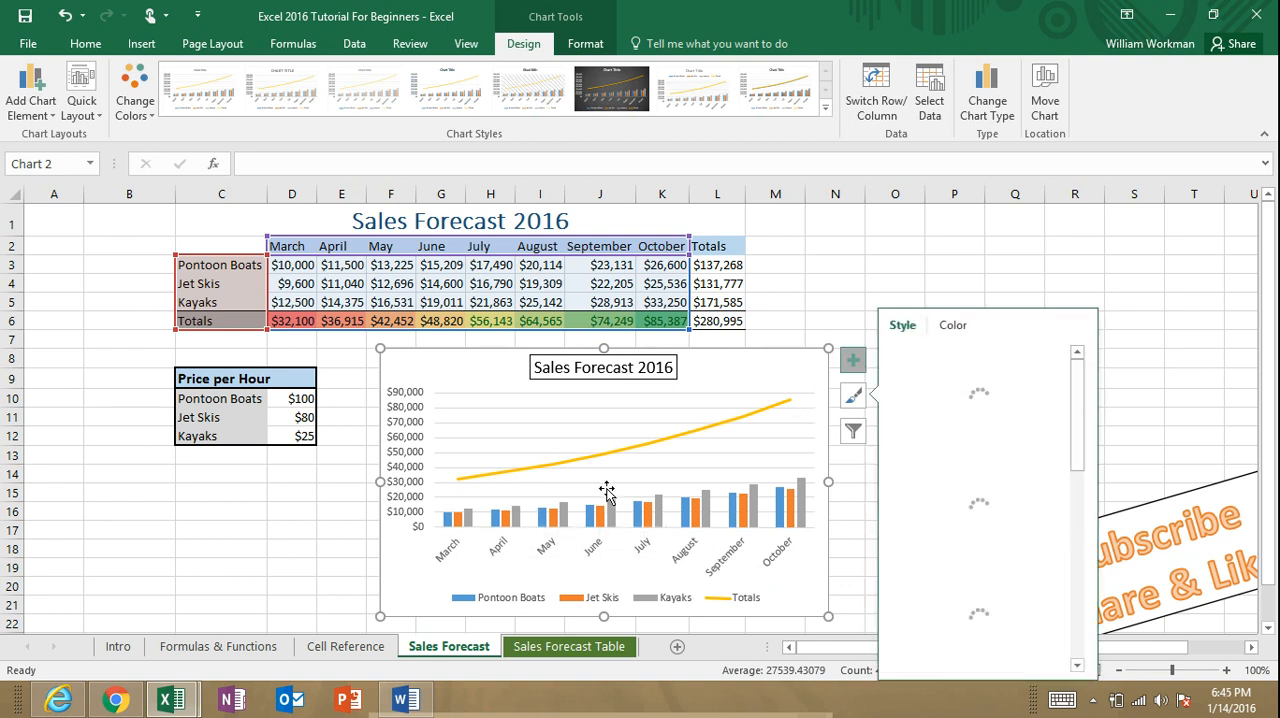
left_click(853, 431)
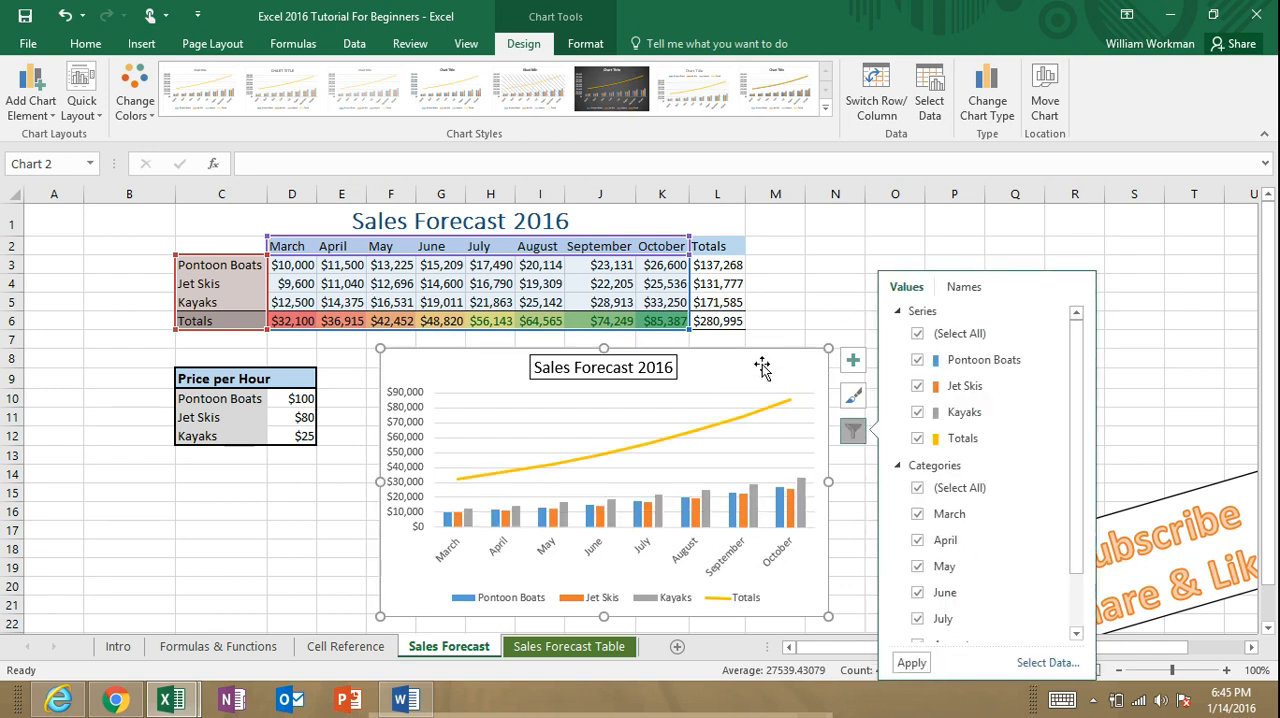
left_click(792, 362)
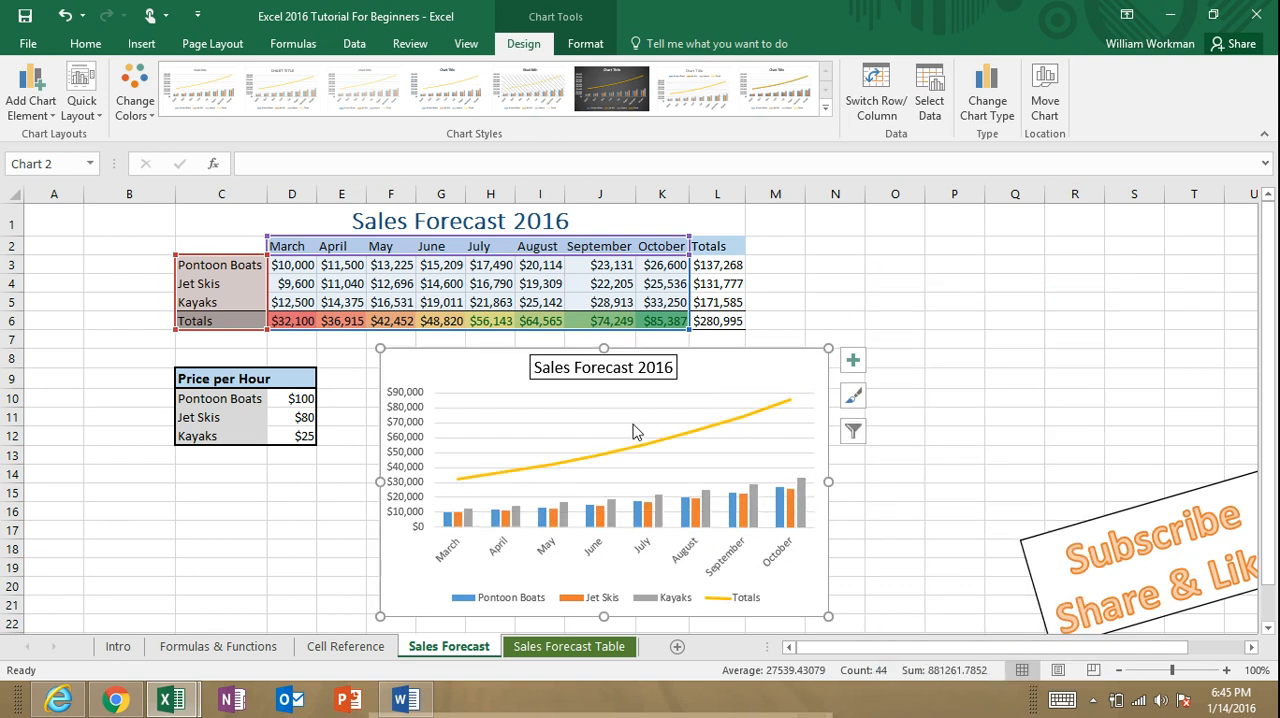
left_click(969, 374)
Step: Examine the chart's Totals line and its Kayaks, Jet Skis and Pontoon Boats columns by selecting each data series
scroll(900, 414, "up", 1)
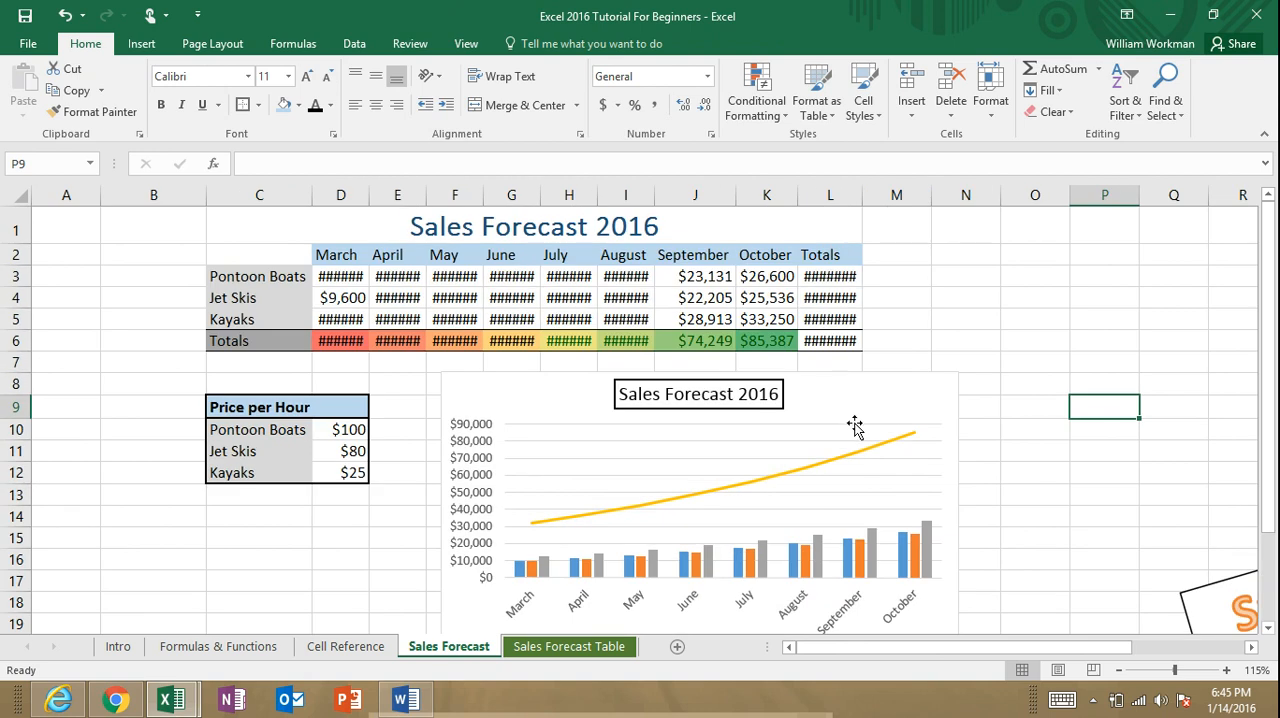
left_click_drag(1267, 349, 1267, 410)
left_click_drag(1146, 654, 1074, 614)
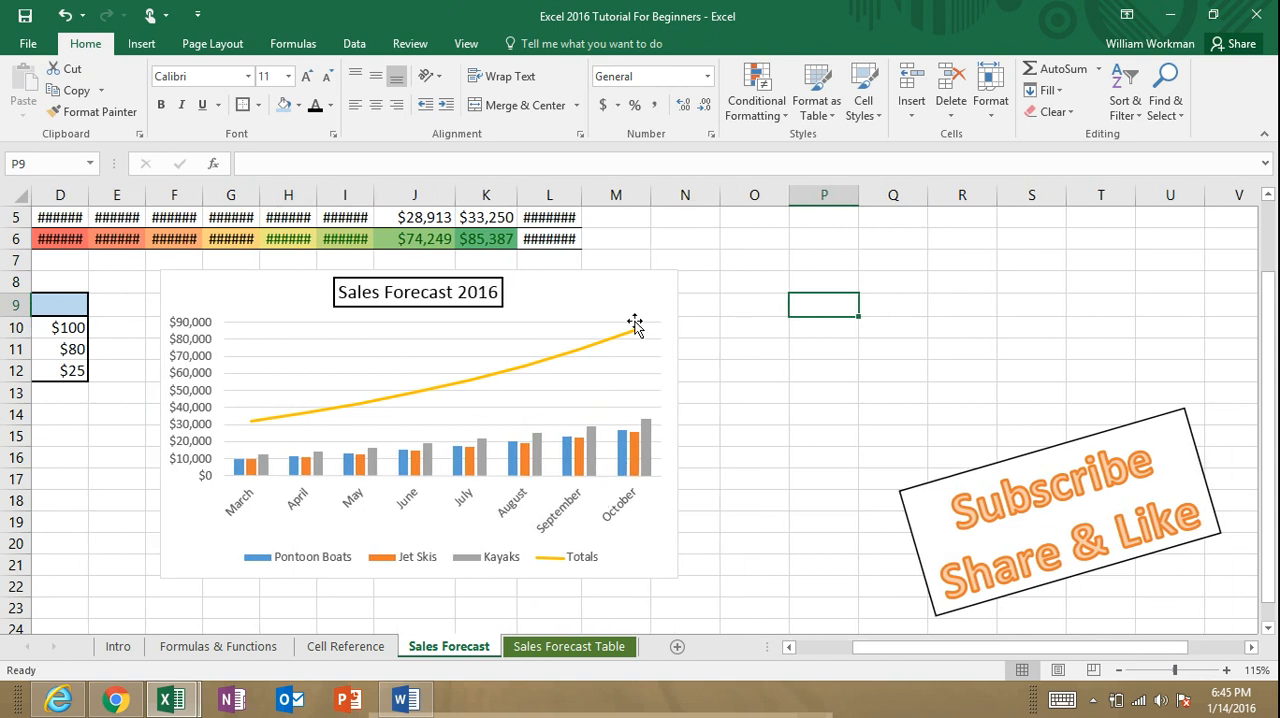
left_click(630, 300)
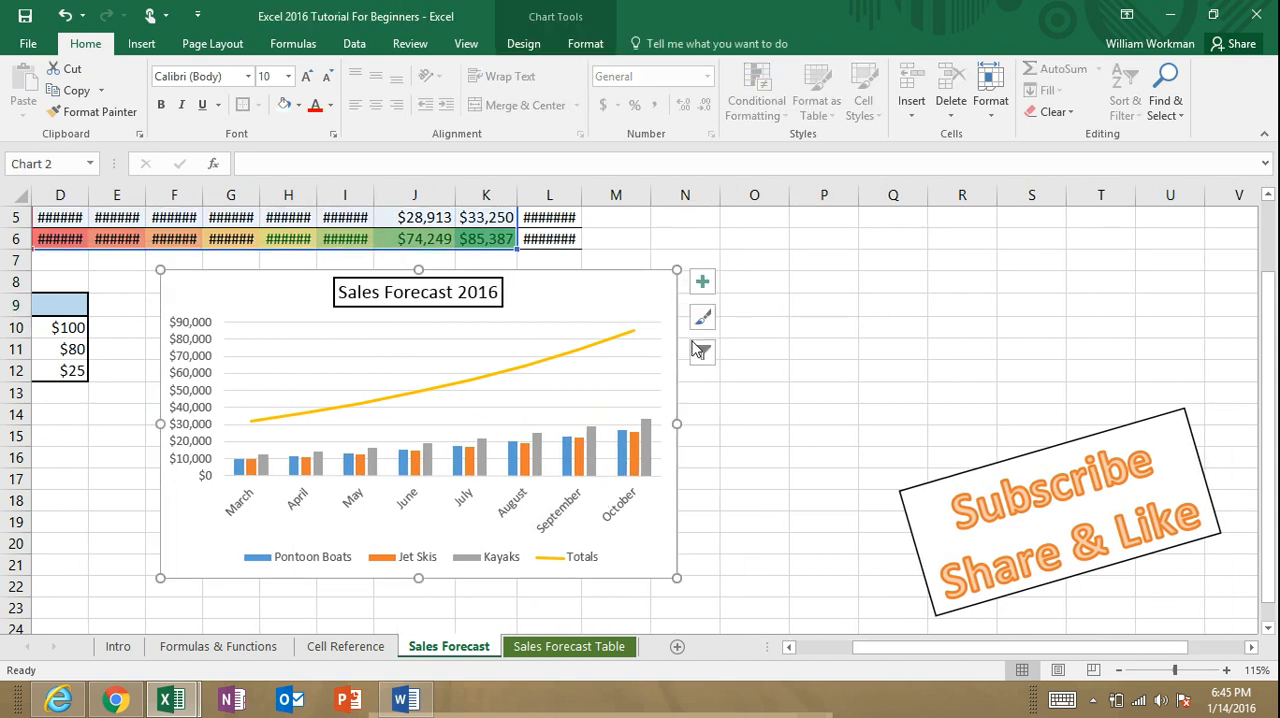
left_click(623, 338)
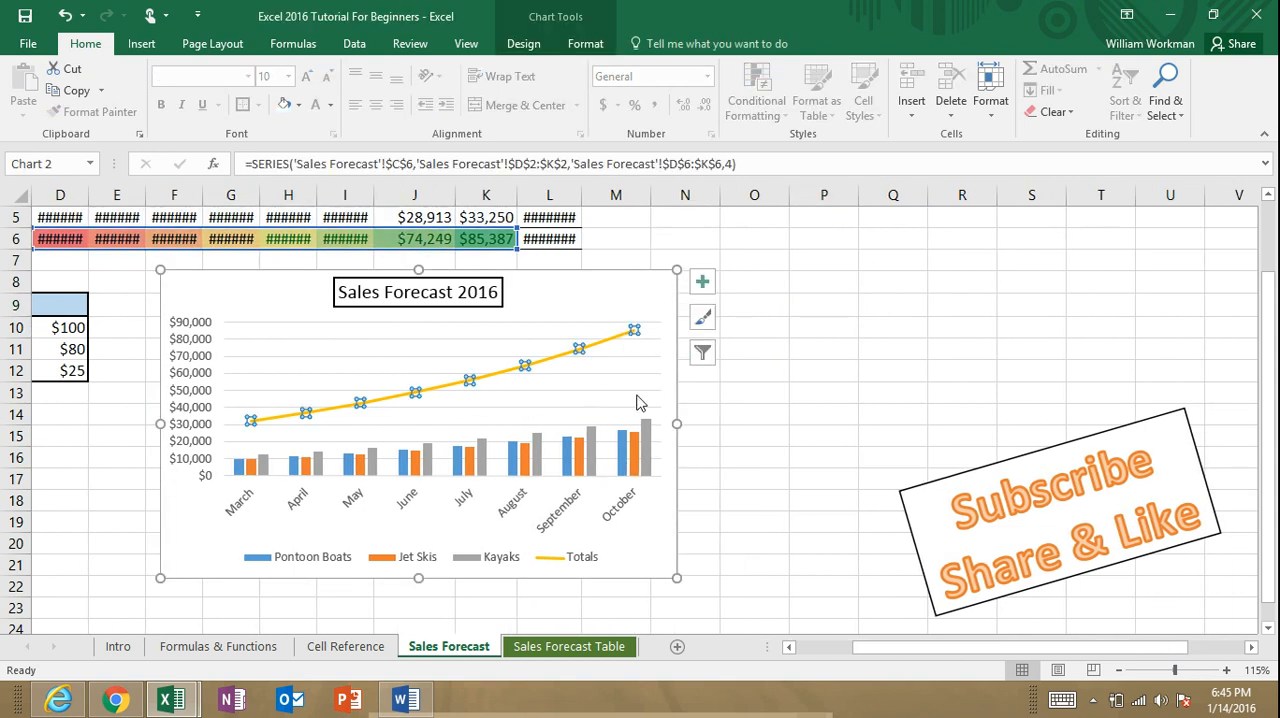
left_click(648, 443)
left_click(635, 453)
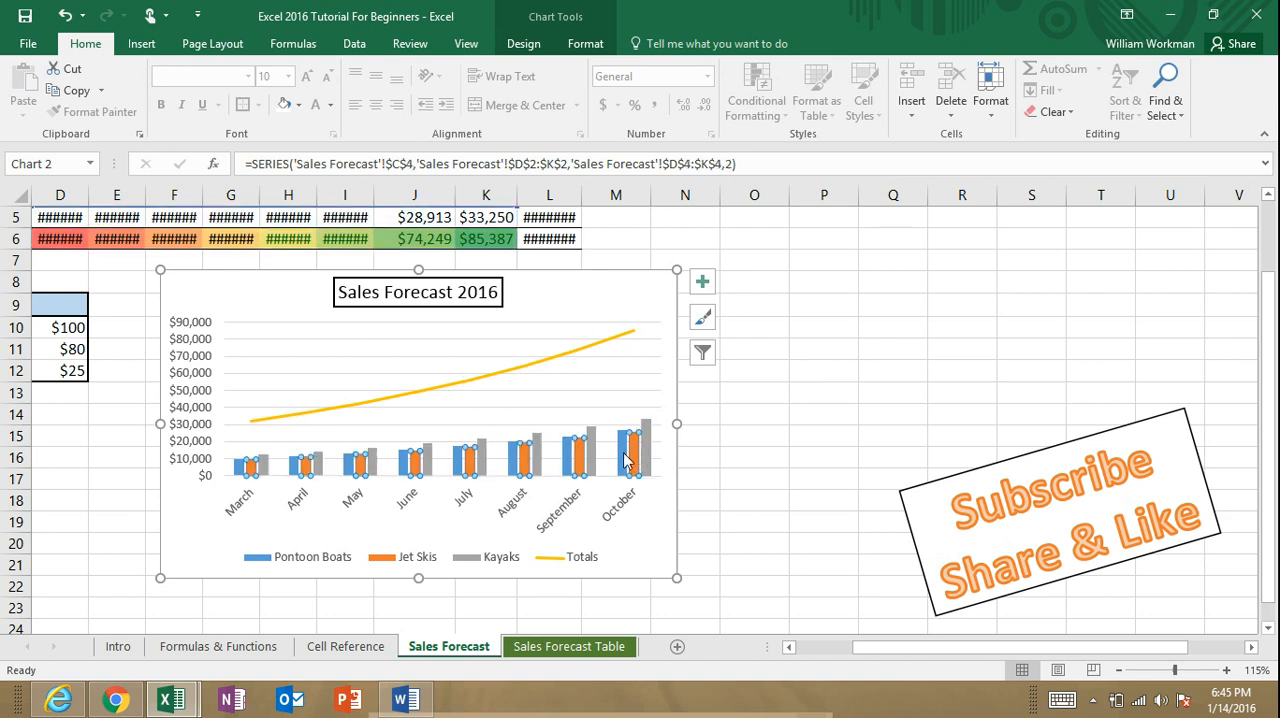
left_click(624, 454)
left_click(634, 455)
Step: Add axis titles, data labels, a data table and error bars to the chart
left_click(648, 303)
left_click(702, 282)
left_click(748, 317)
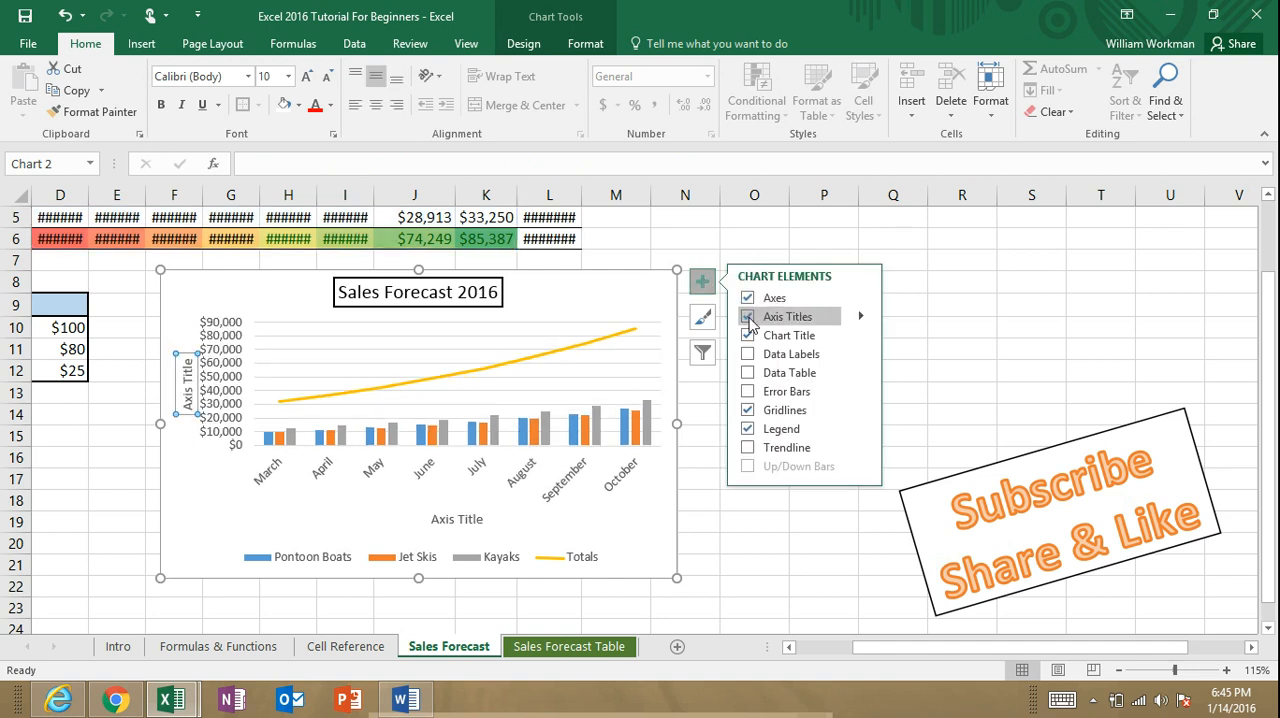
left_click(748, 354)
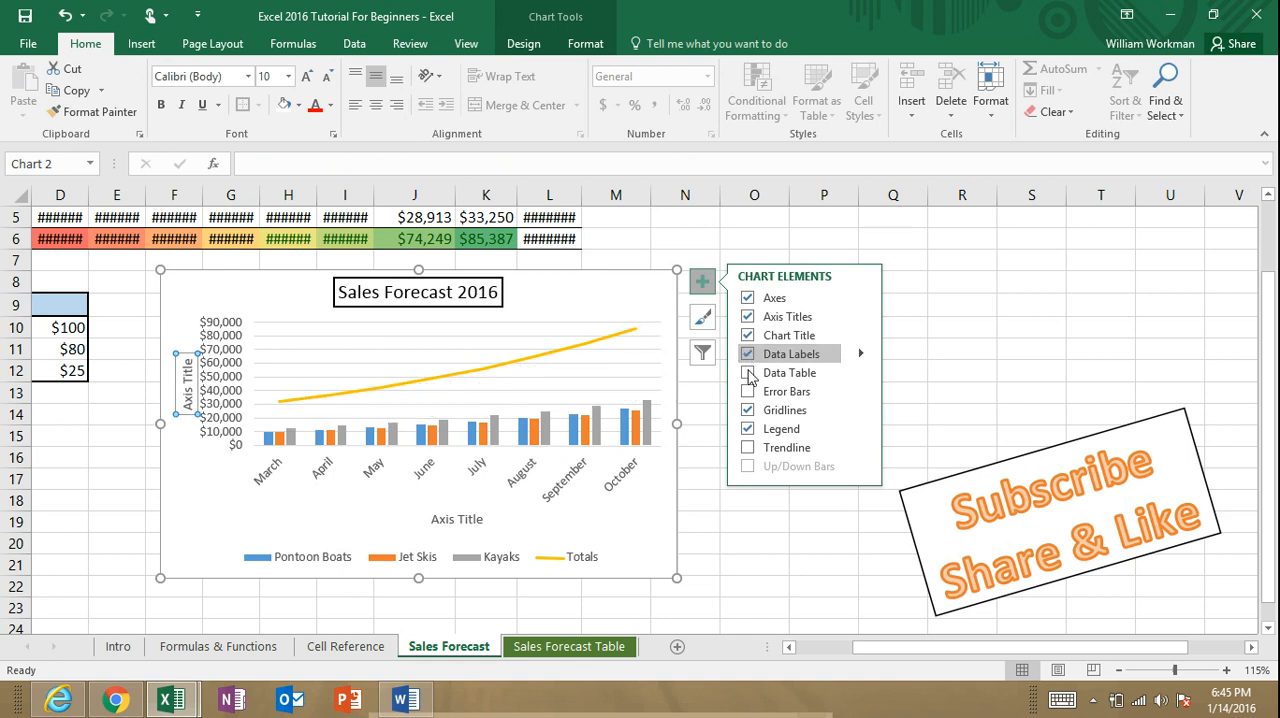
left_click(748, 372)
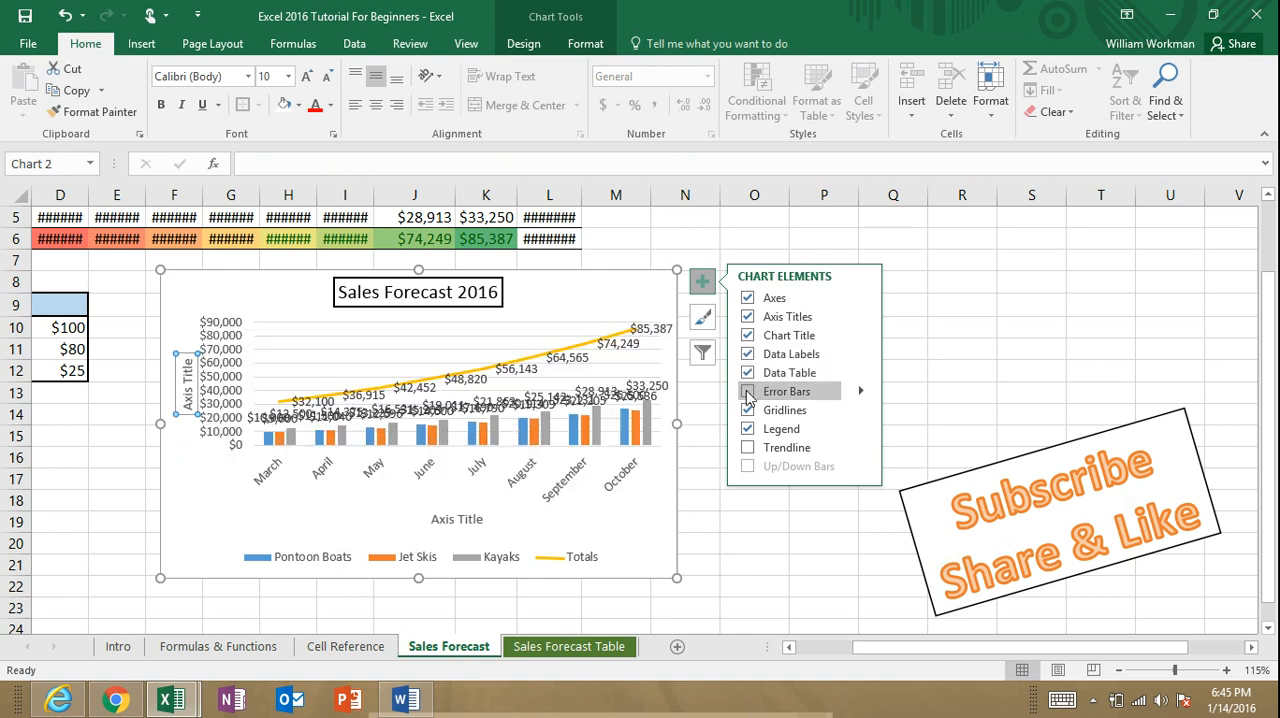
left_click(748, 393)
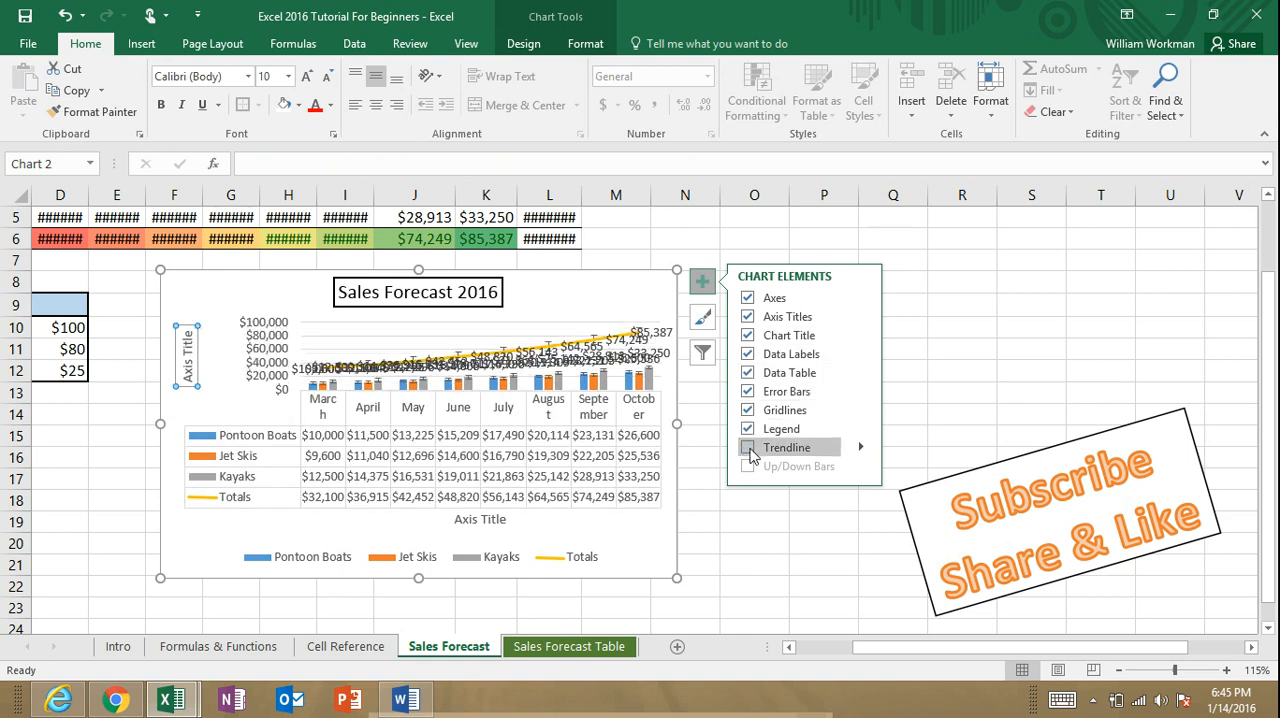
Step: Remove the axes, axis titles, chart title, data labels, data table, error bars and gridlines, leaving only the legend on the chart
left_click(748, 298)
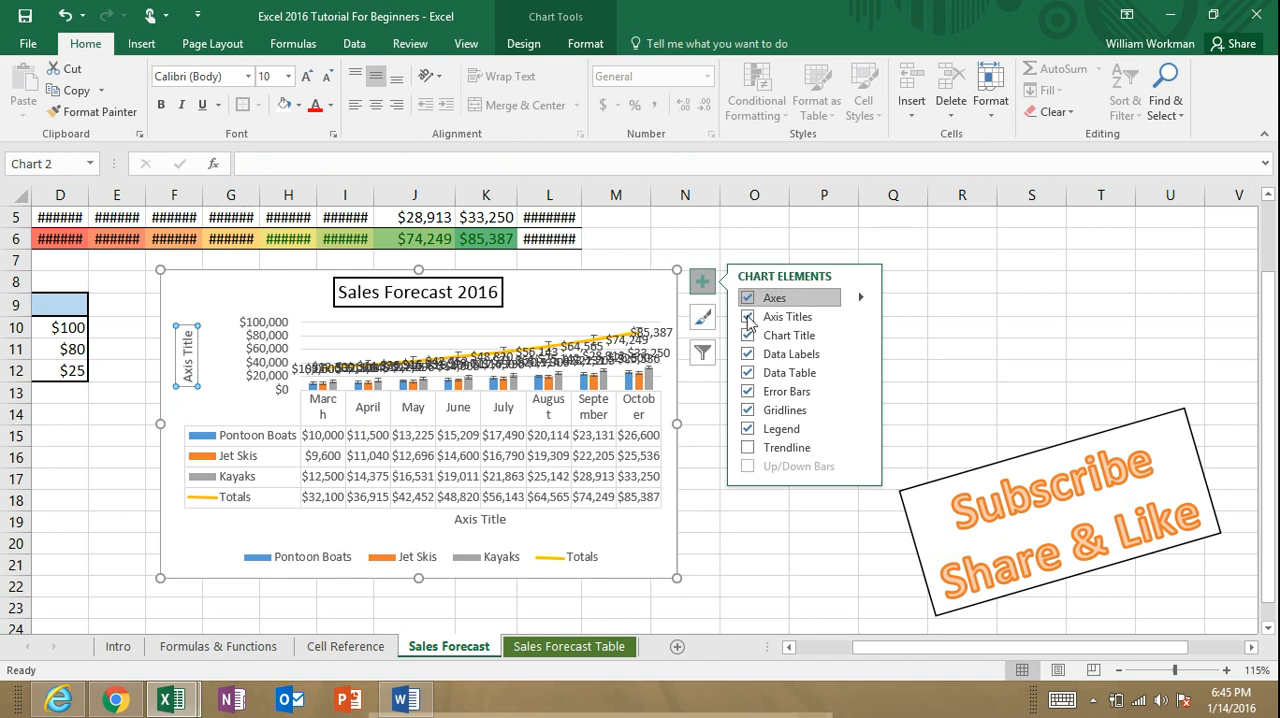
left_click(748, 316)
left_click(748, 335)
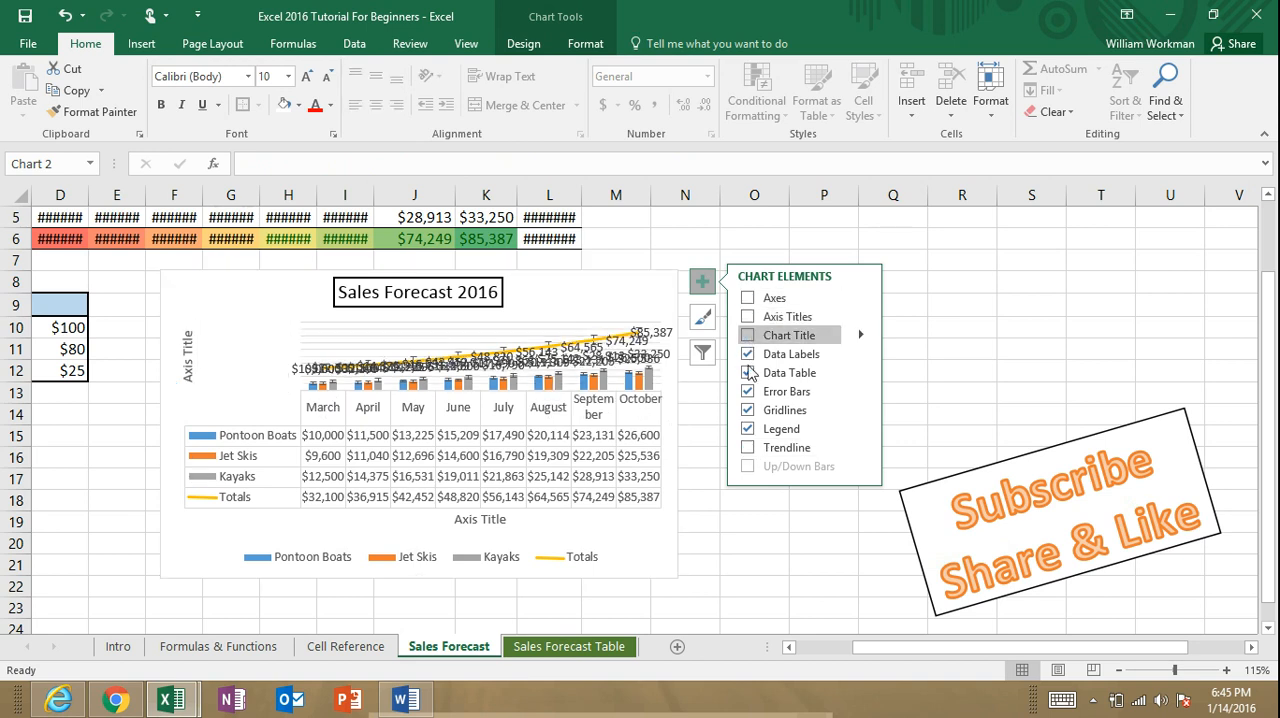
left_click(748, 373)
left_click(748, 391)
left_click(748, 410)
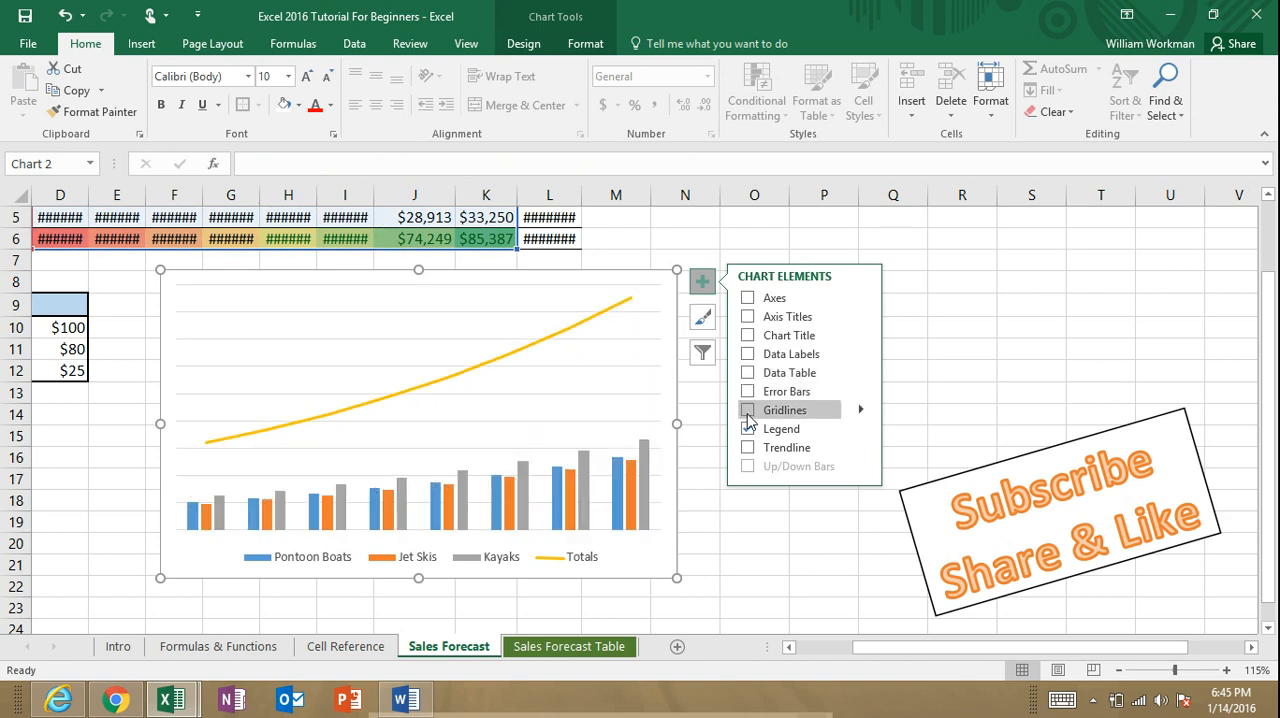
Step: Restore the gridlines, axis titles and axes on the chart
left_click(748, 412)
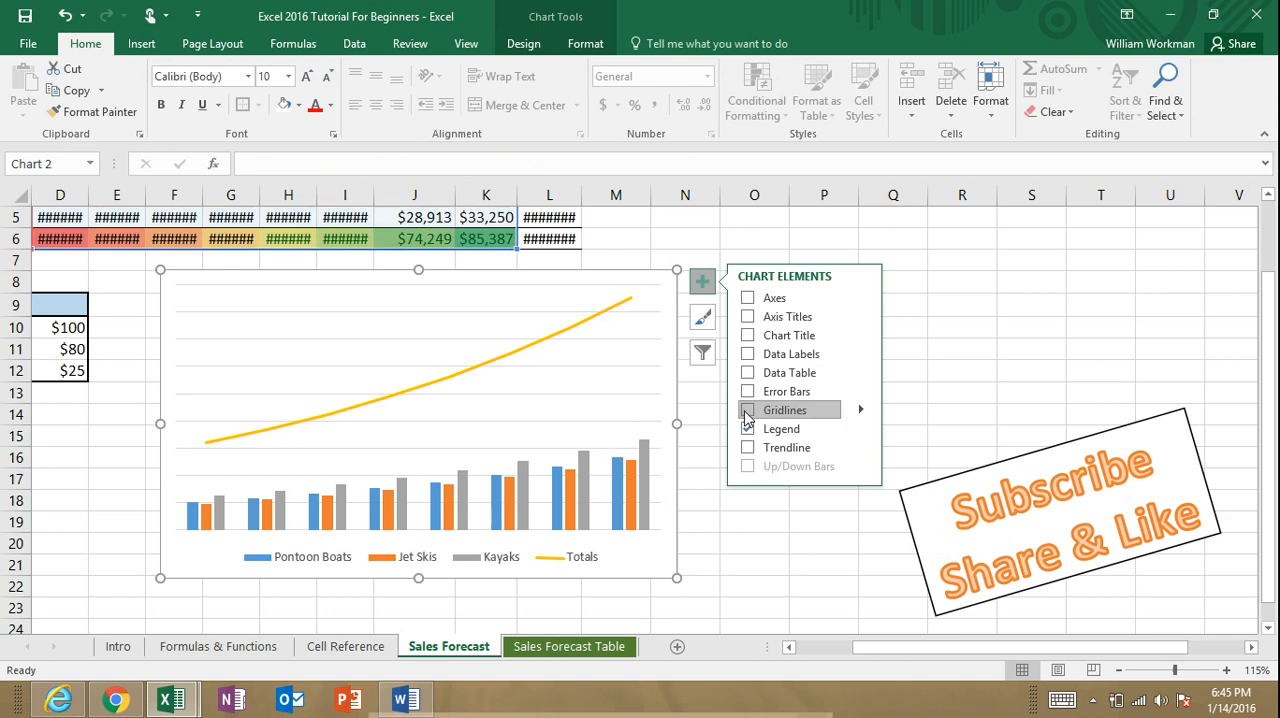
left_click(748, 317)
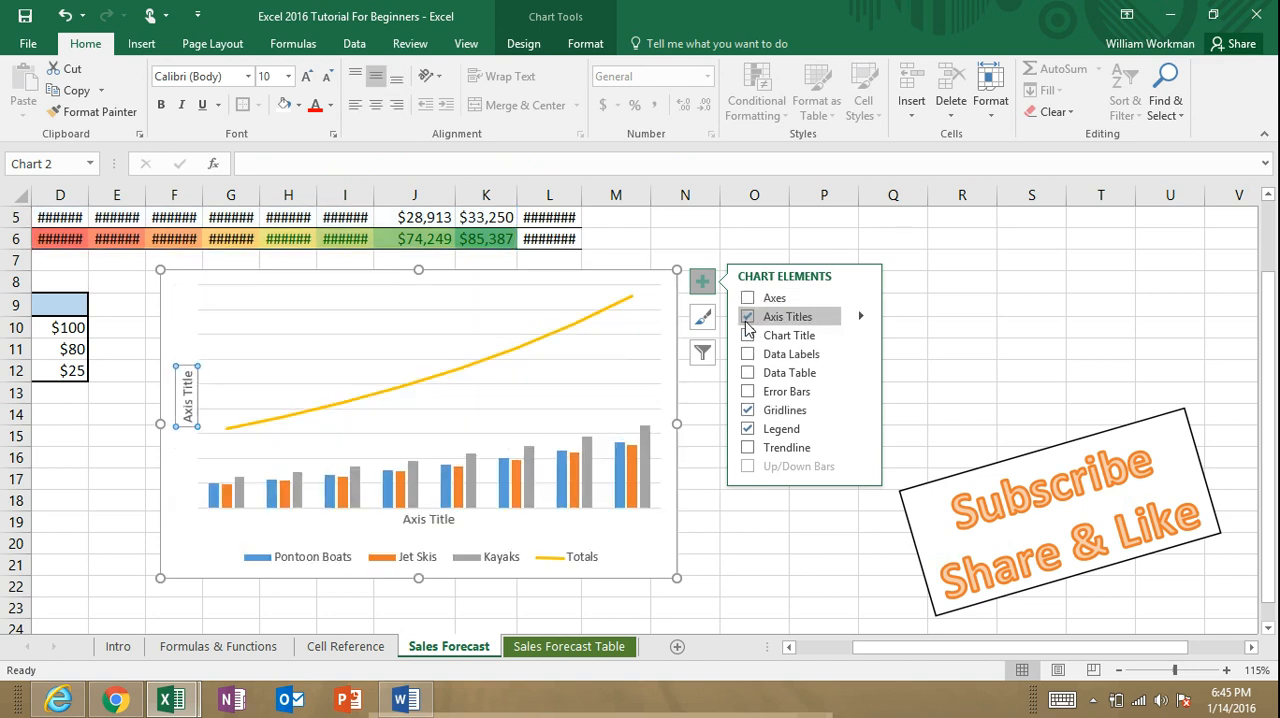
left_click(748, 299)
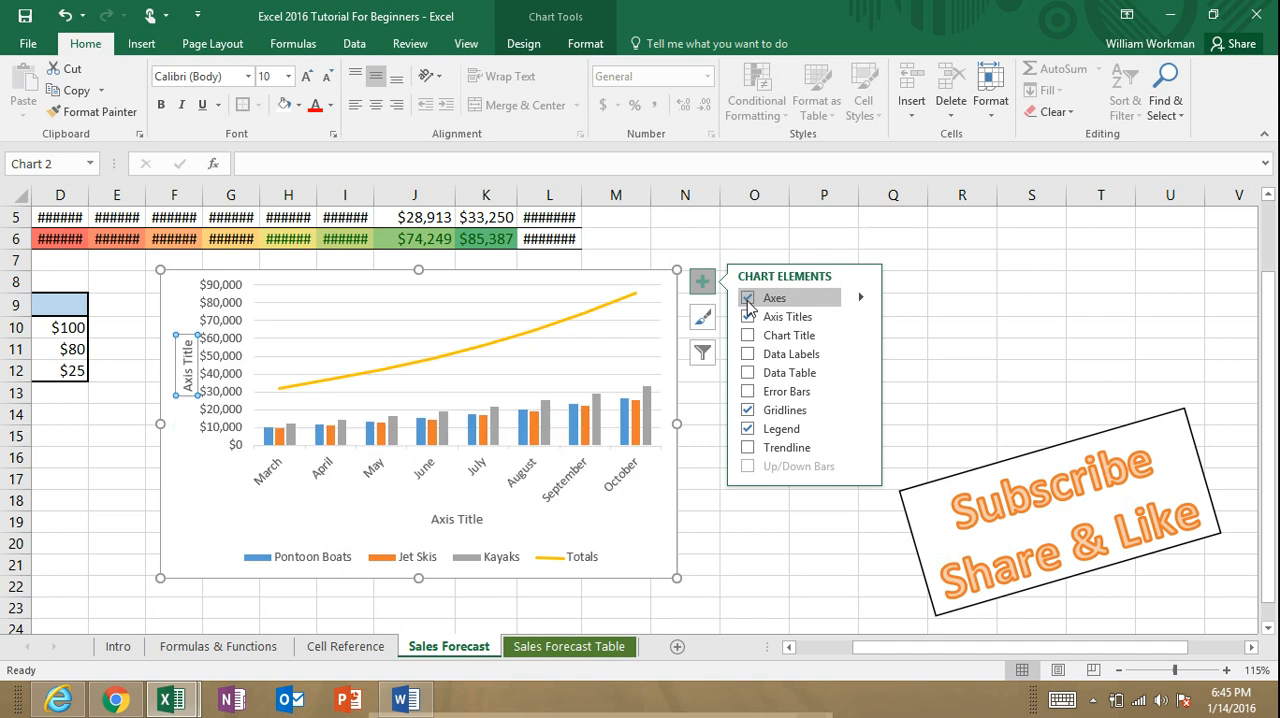
left_click(189, 366)
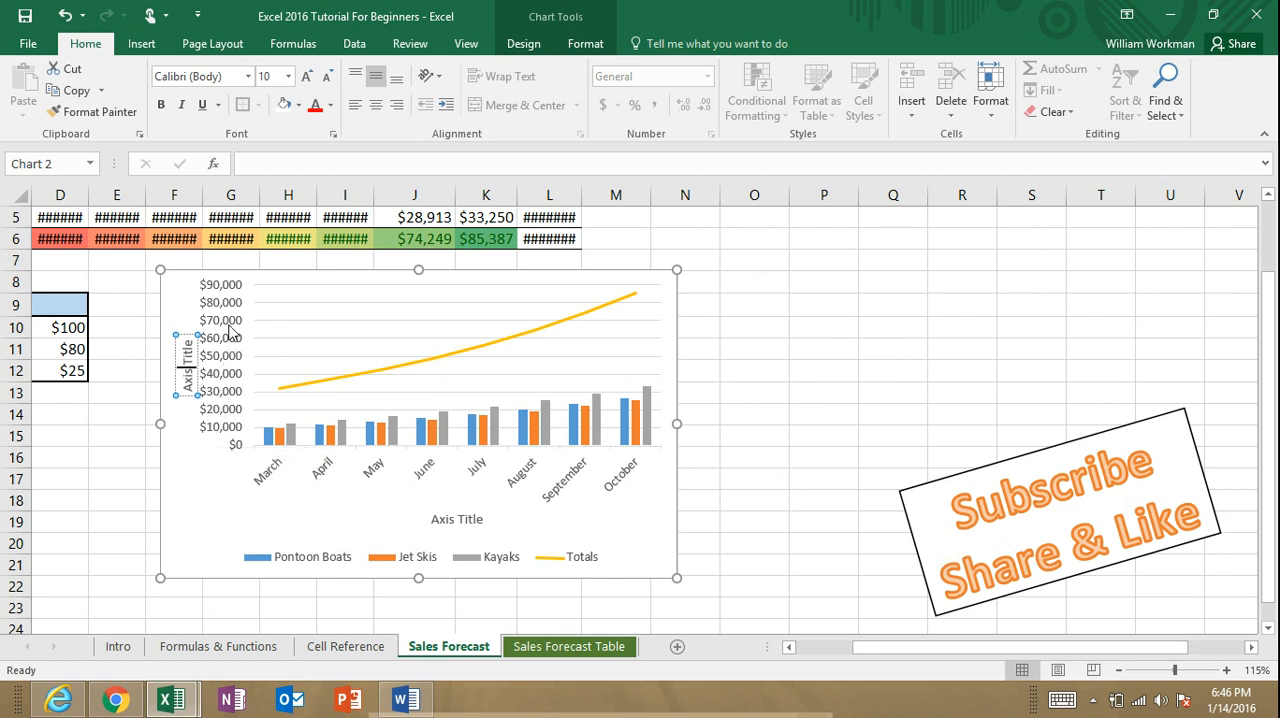
right_click(660, 333)
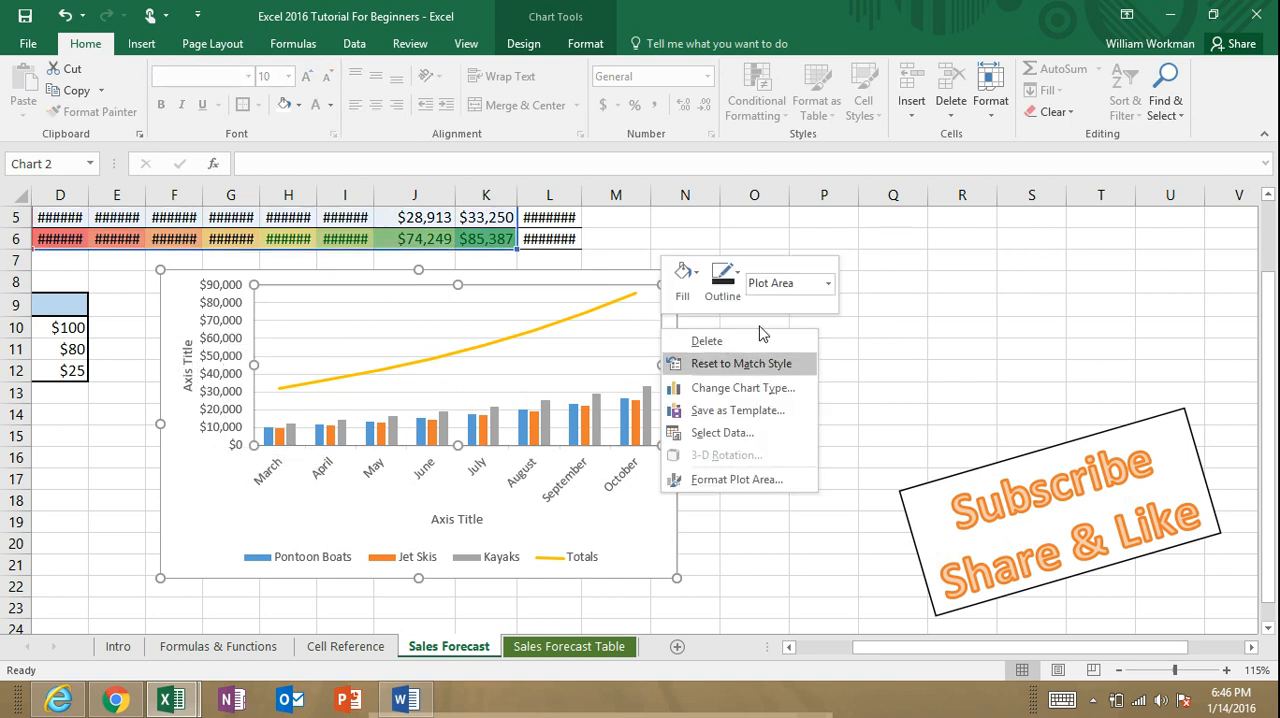
left_click(237, 521)
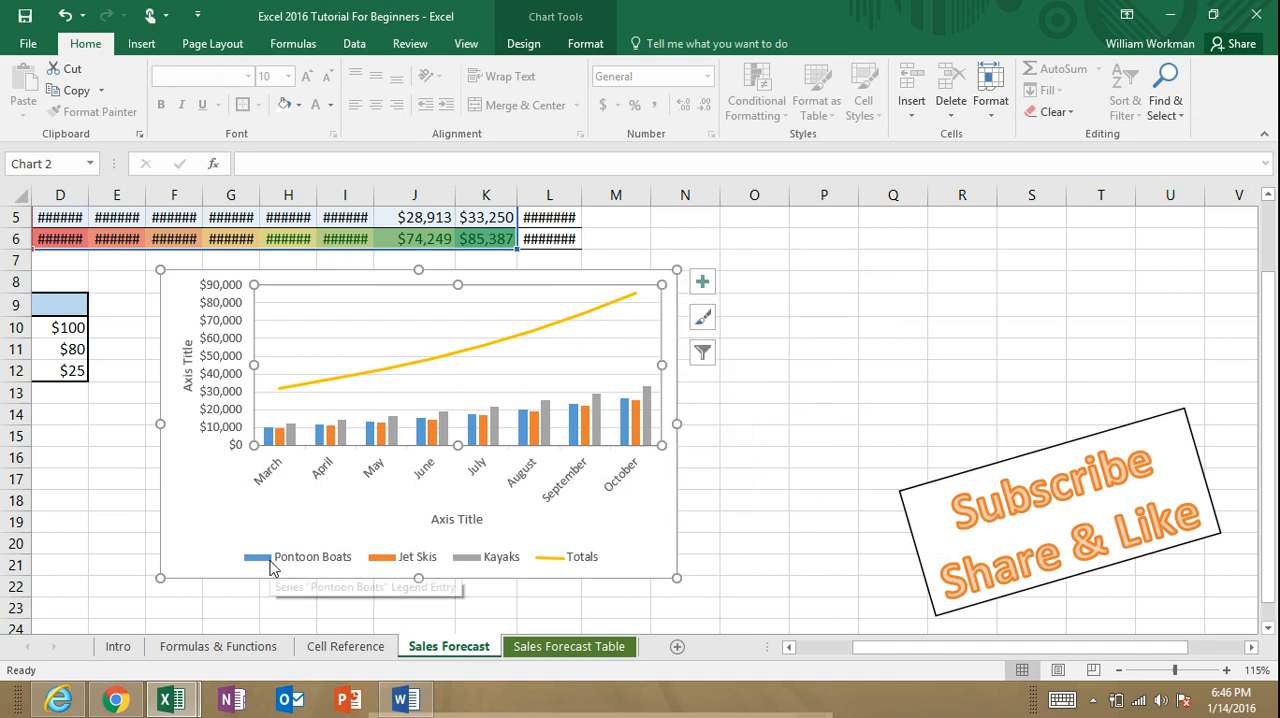
left_click(271, 558)
left_click(230, 517)
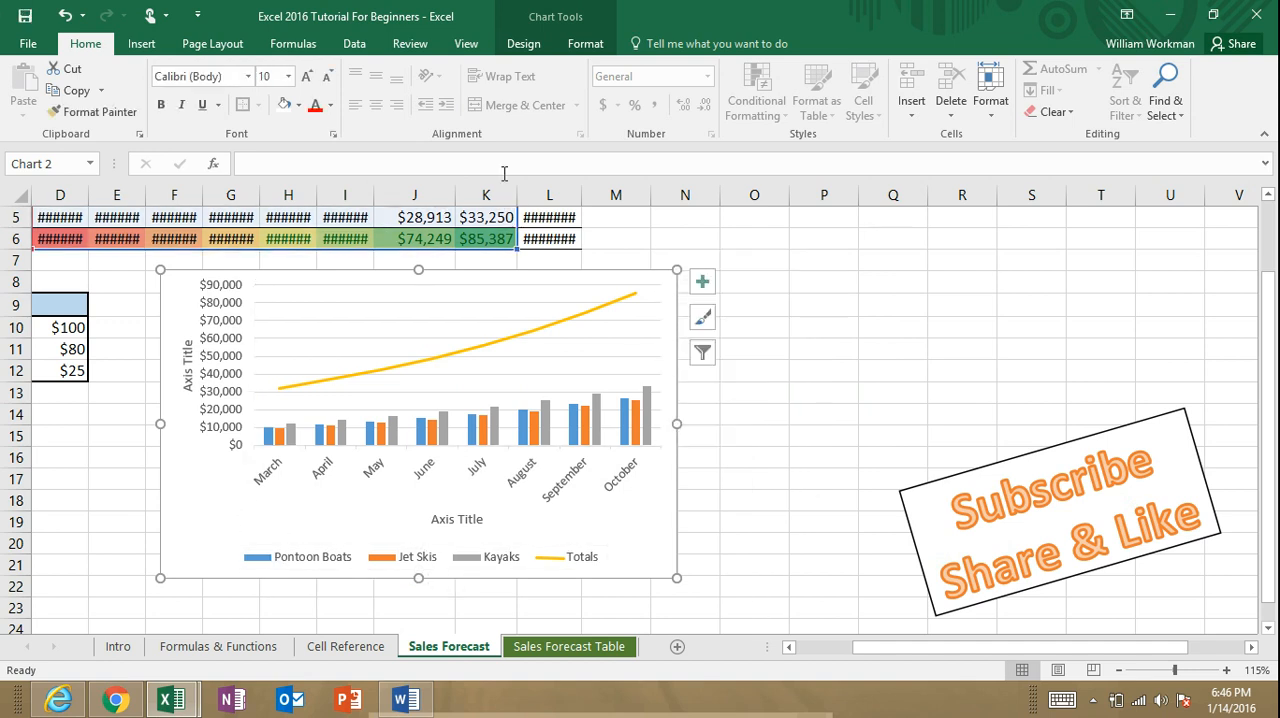
Step: Preview the combo variants available for the chart's type, including Clustered Column - Line on Secondary Axis
left_click(523, 44)
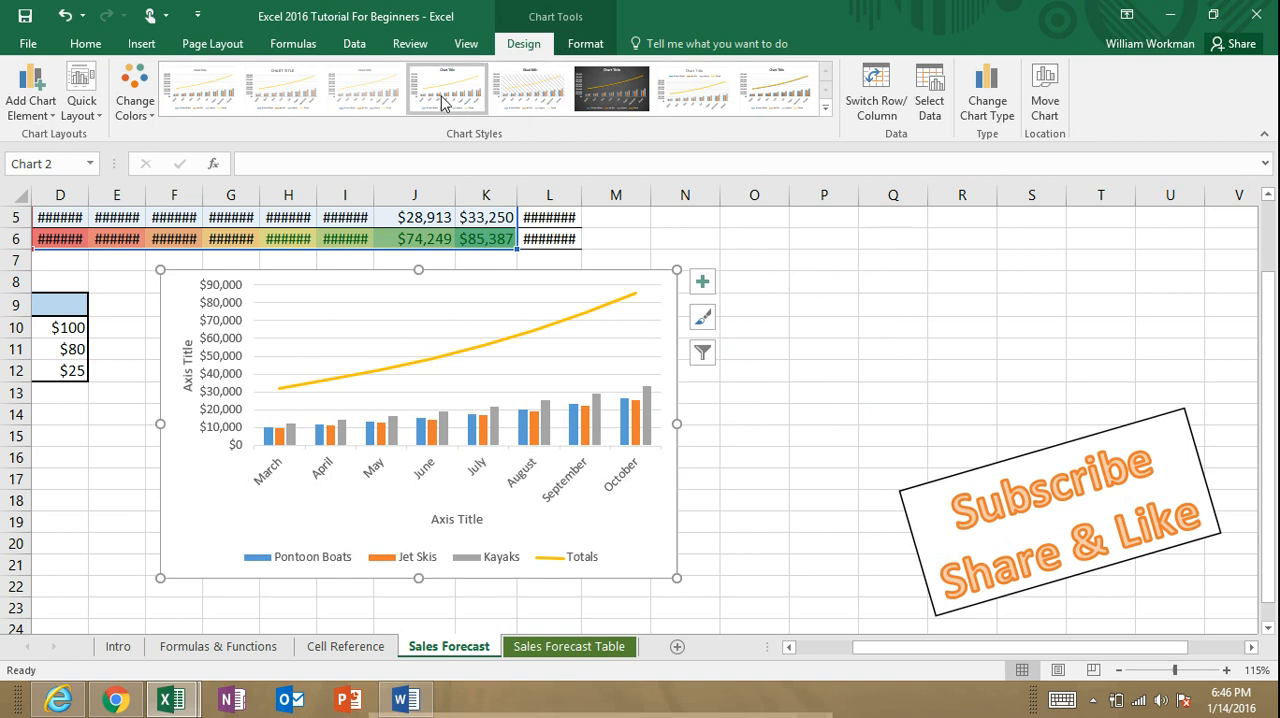
left_click(378, 95)
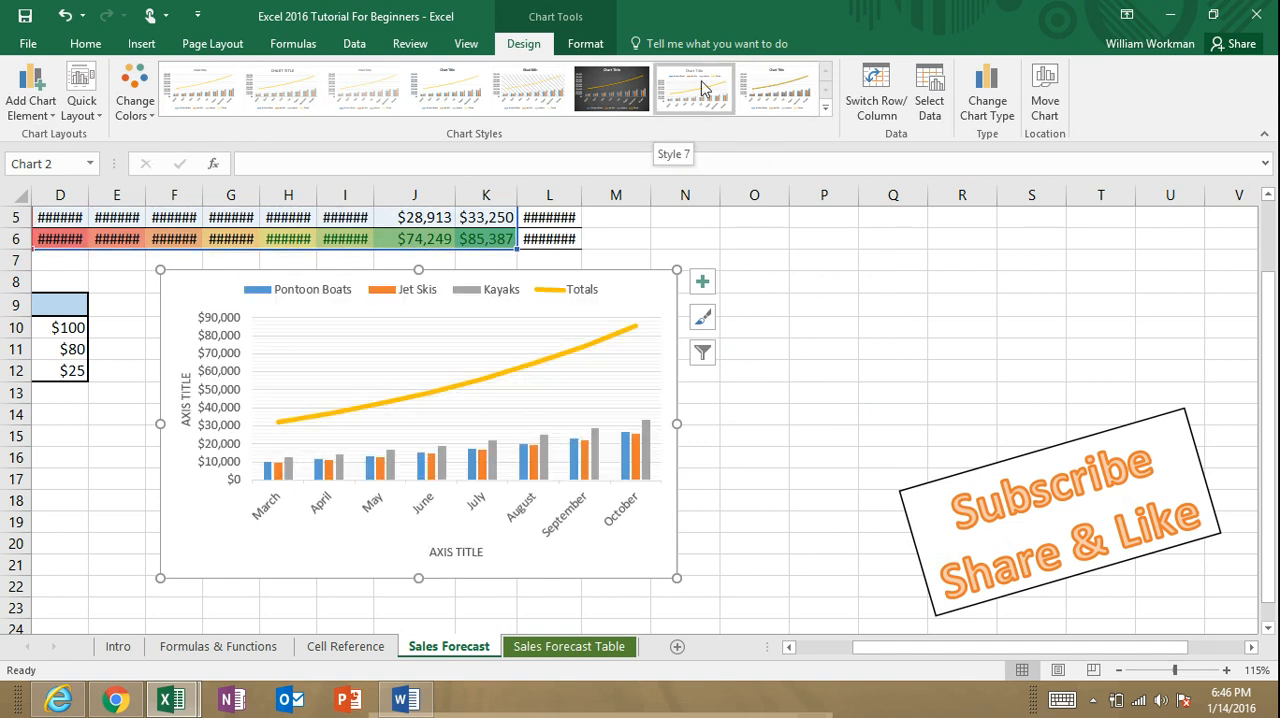
left_click(987, 104)
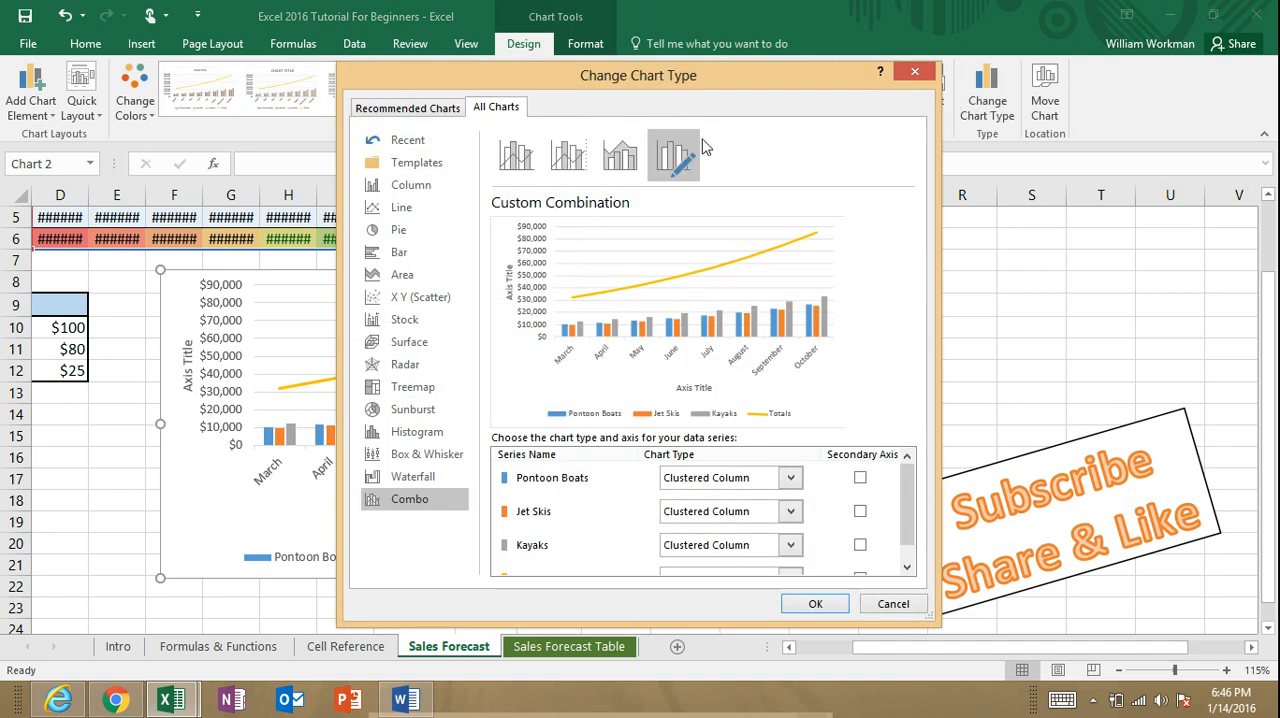
left_click(617, 160)
left_click(568, 156)
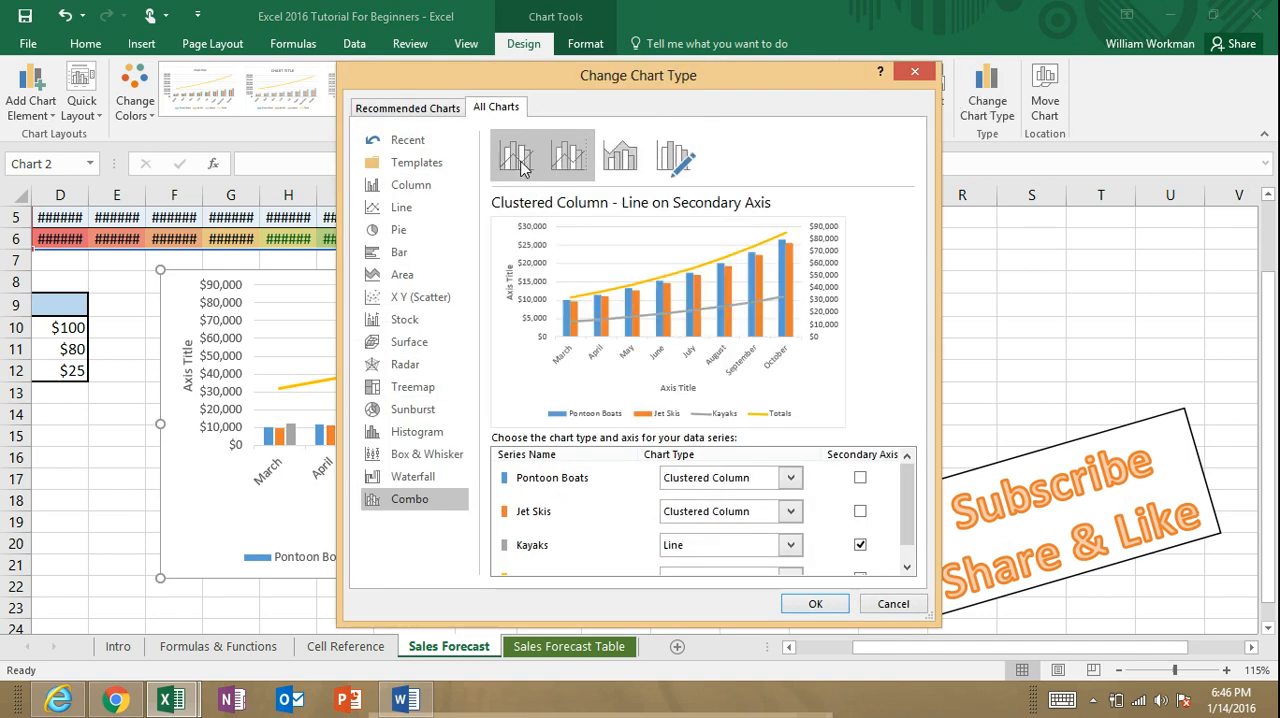
Step: Preview the chart types from Column and Line through Radar and Treemap, and dismiss the chart type choices without applying one
left_click(424, 188)
left_click(413, 207)
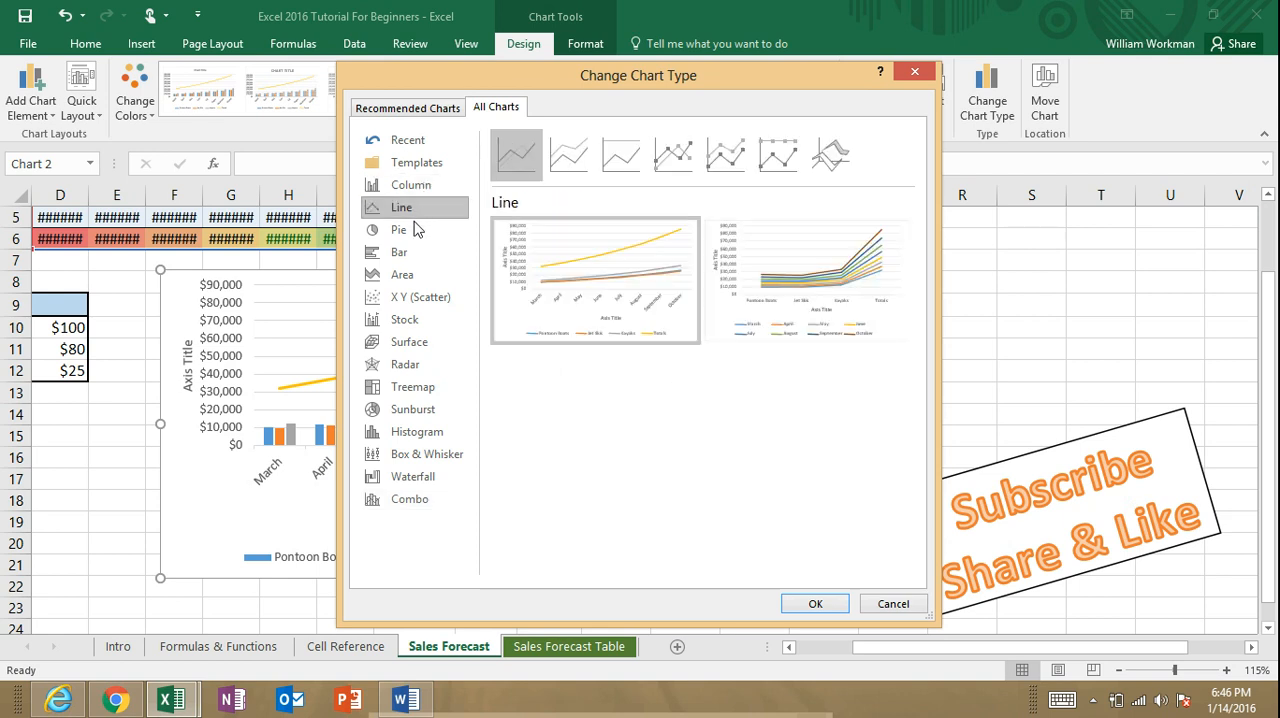
left_click(414, 233)
left_click(413, 254)
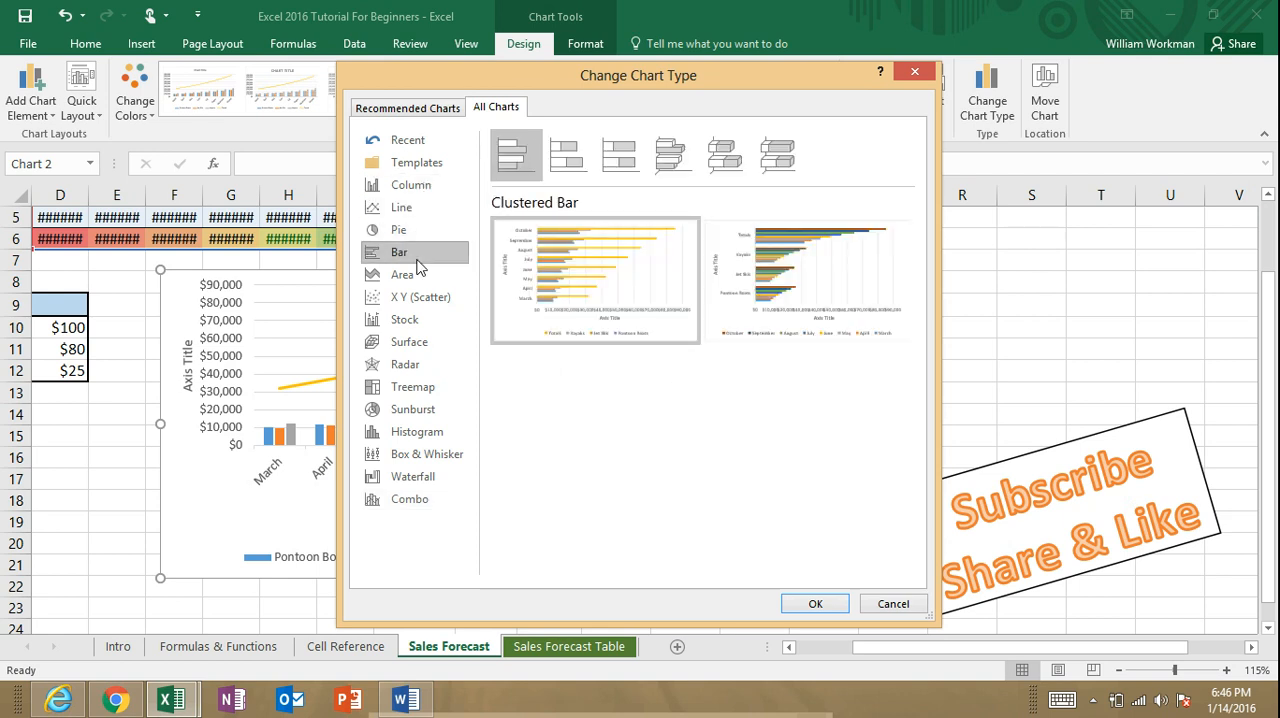
left_click(413, 278)
left_click(416, 298)
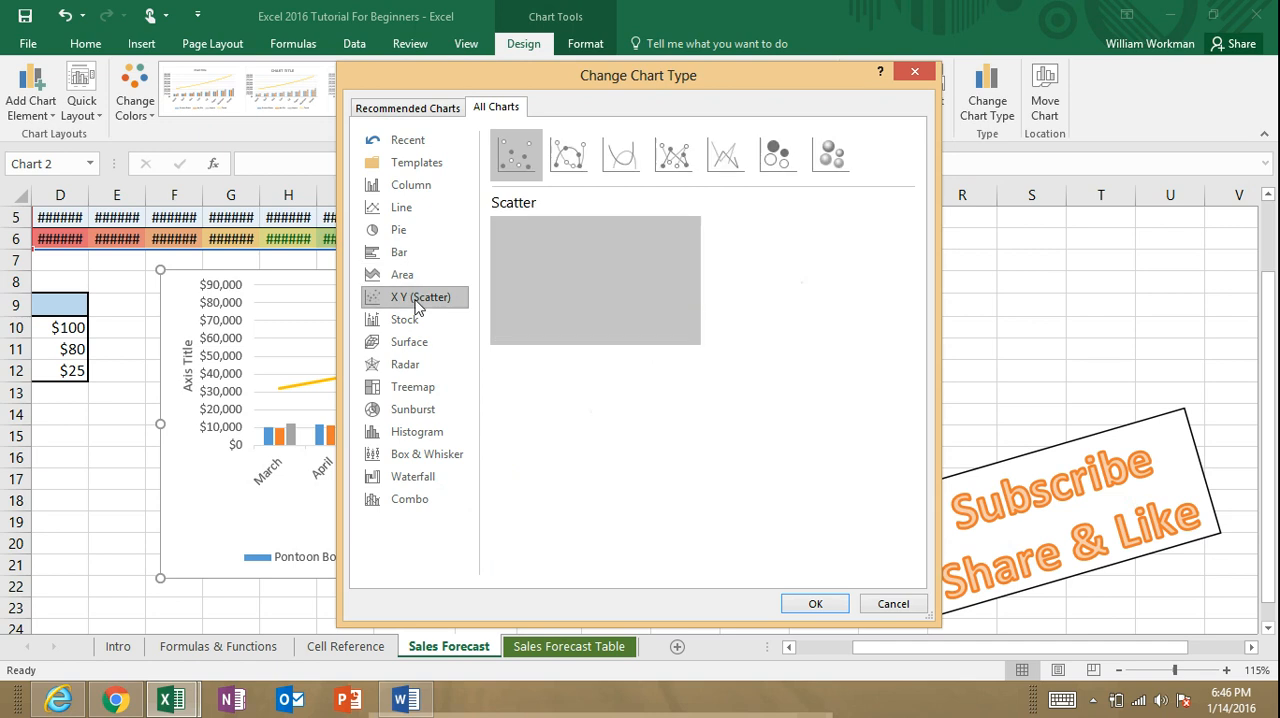
left_click(410, 320)
left_click(414, 348)
left_click(414, 368)
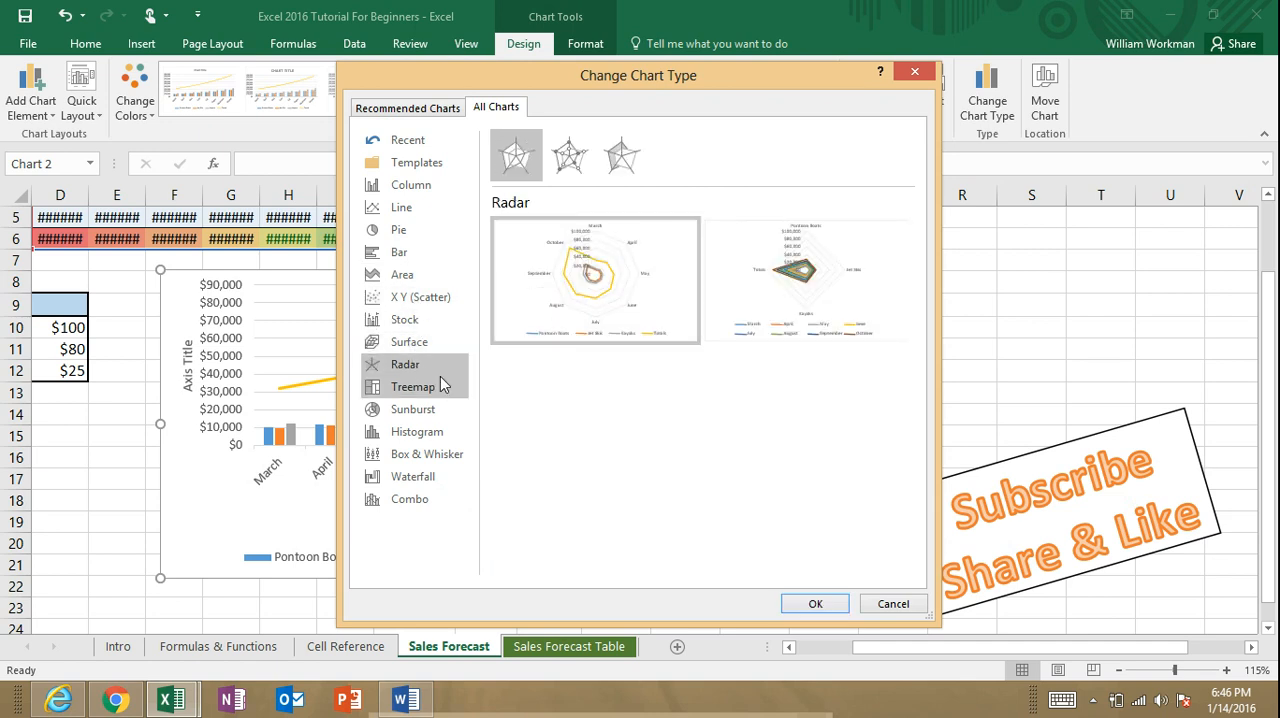
left_click(436, 385)
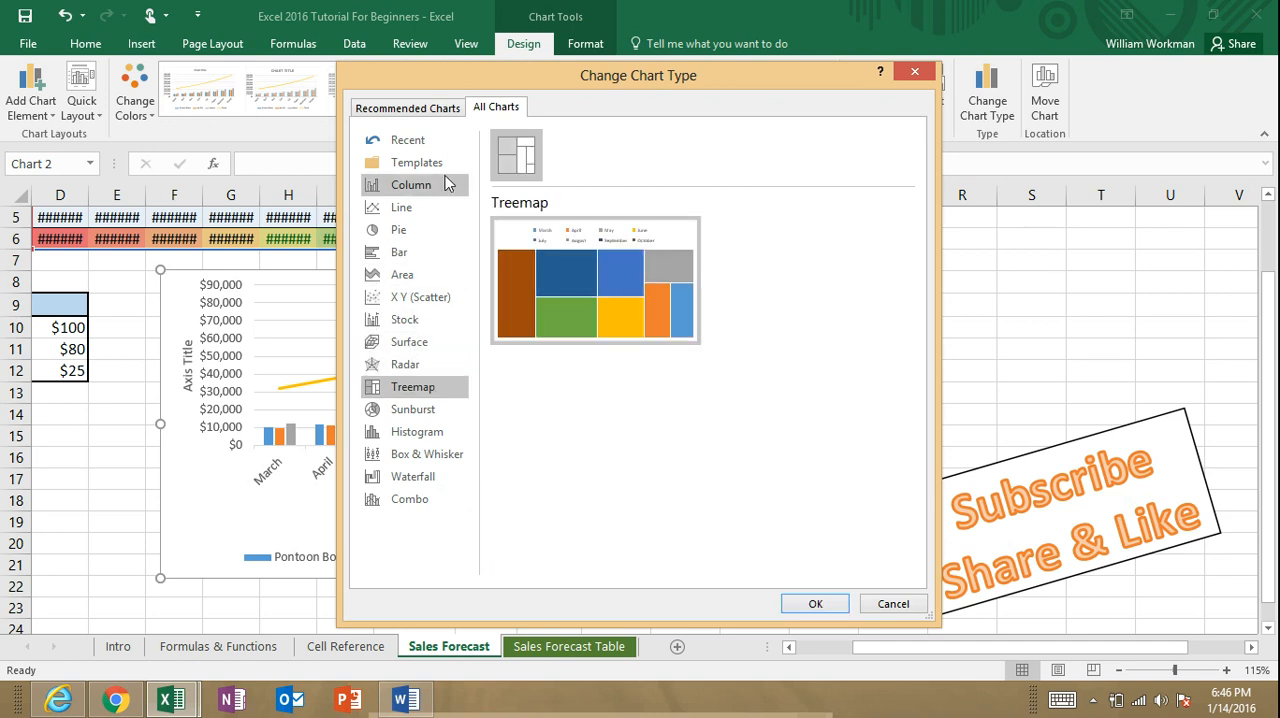
left_click(914, 71)
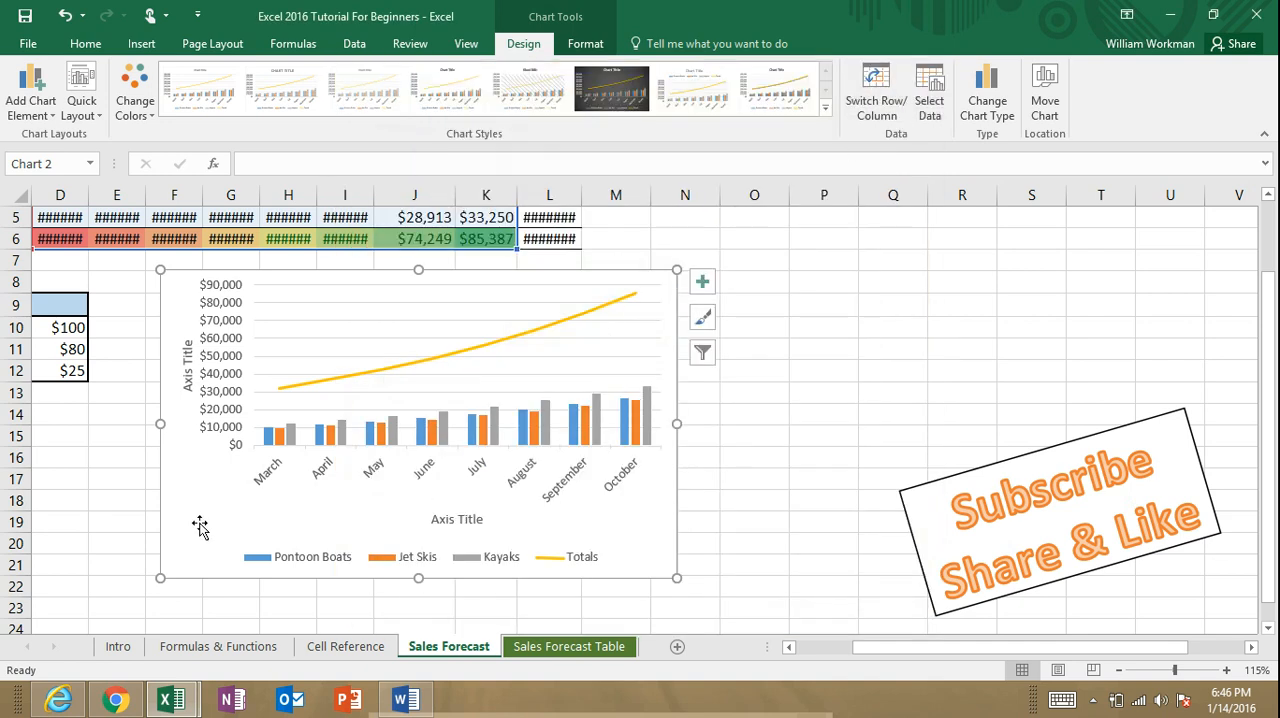
Step: Move the chart beside the forecast table, over columns N to T near the first rows
left_click_drag(271, 508, 303, 512)
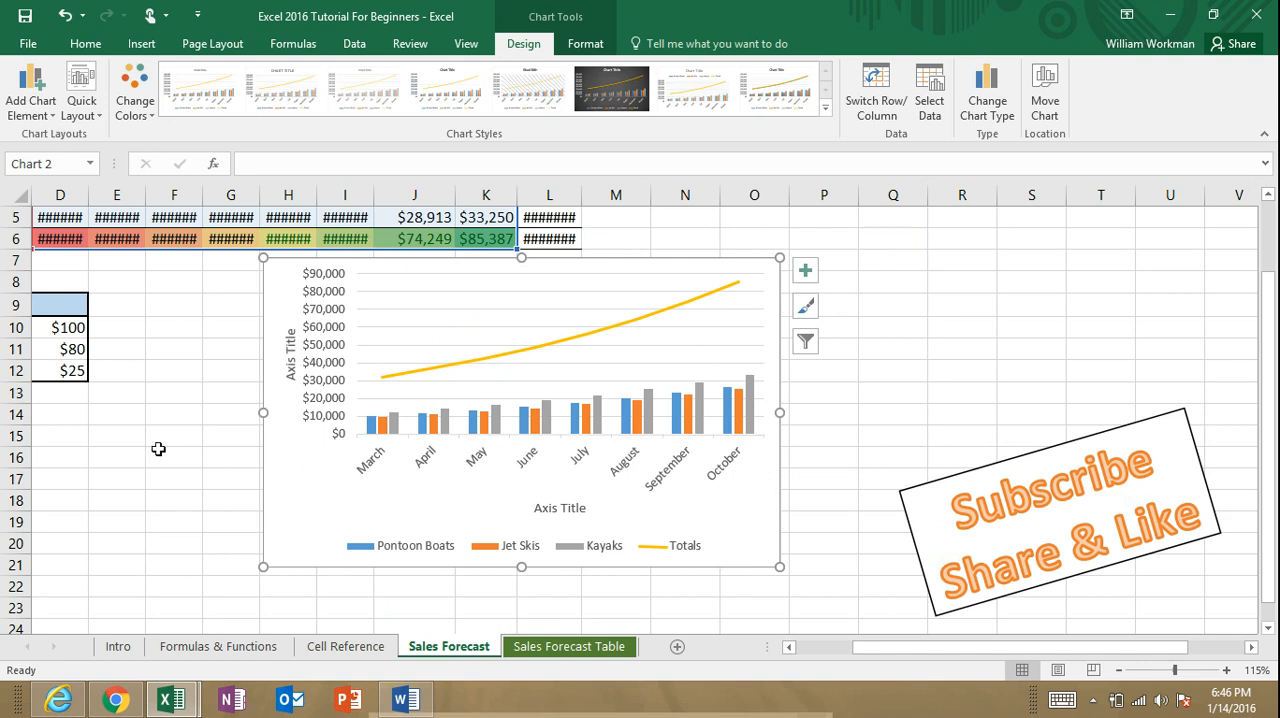
scroll(158, 451, "down", 1, "ctrl")
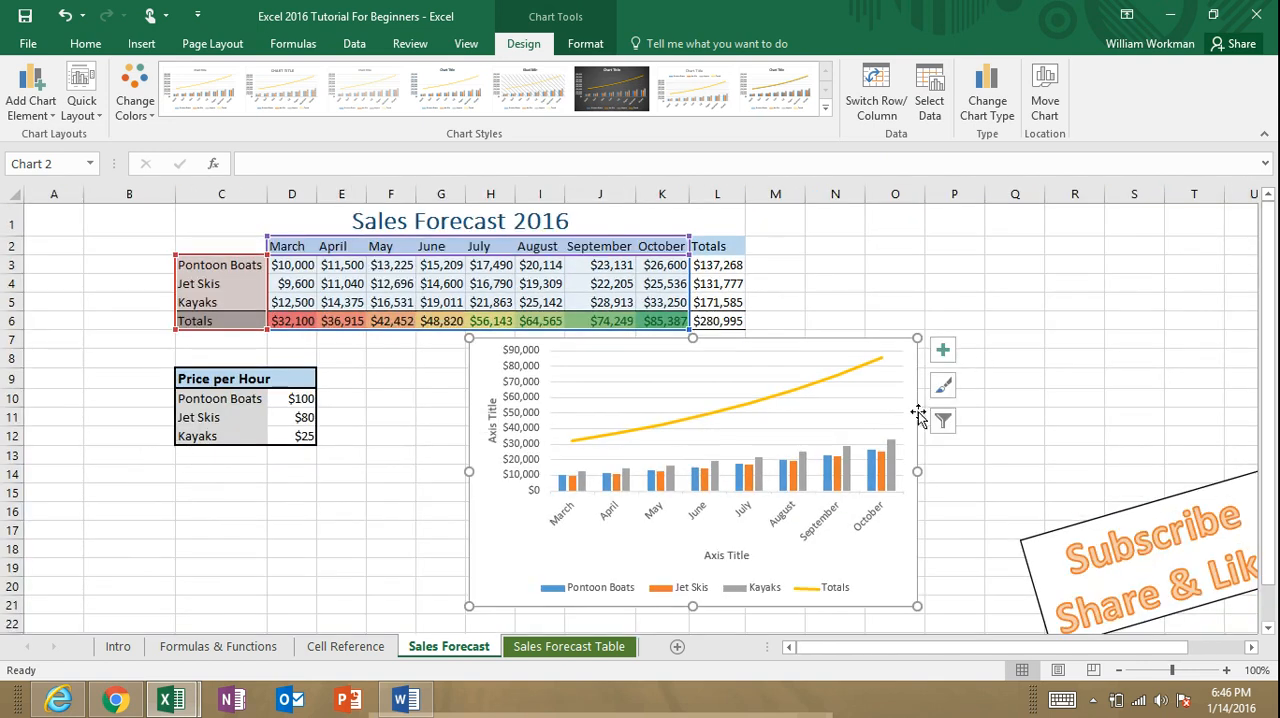
mouse_move(516, 551)
left_mouse_down()
mouse_move(825, 480)
mouse_move(858, 425)
mouse_move(861, 438)
left_mouse_up()
Step: Move the "Subscribe Share & Like" banner below the forecast table, over columns F to K around rows 12 to 21
left_click(1050, 548)
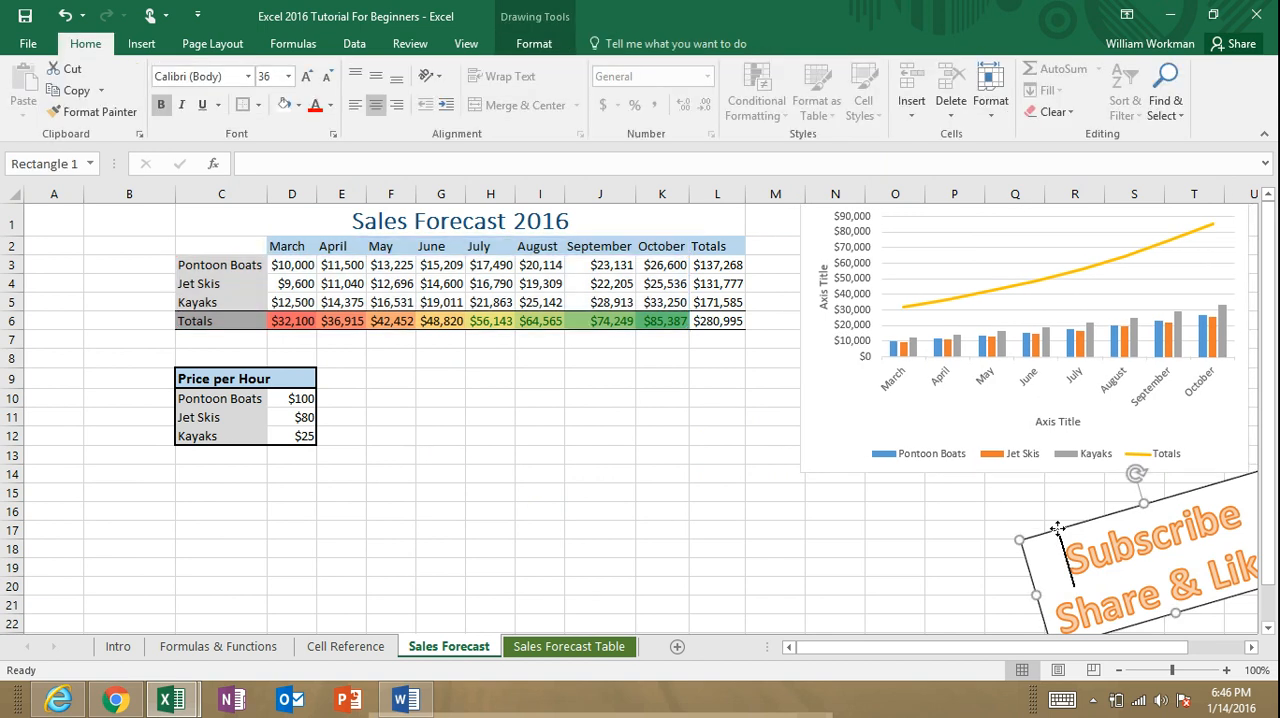
left_click_drag(1077, 522, 473, 485)
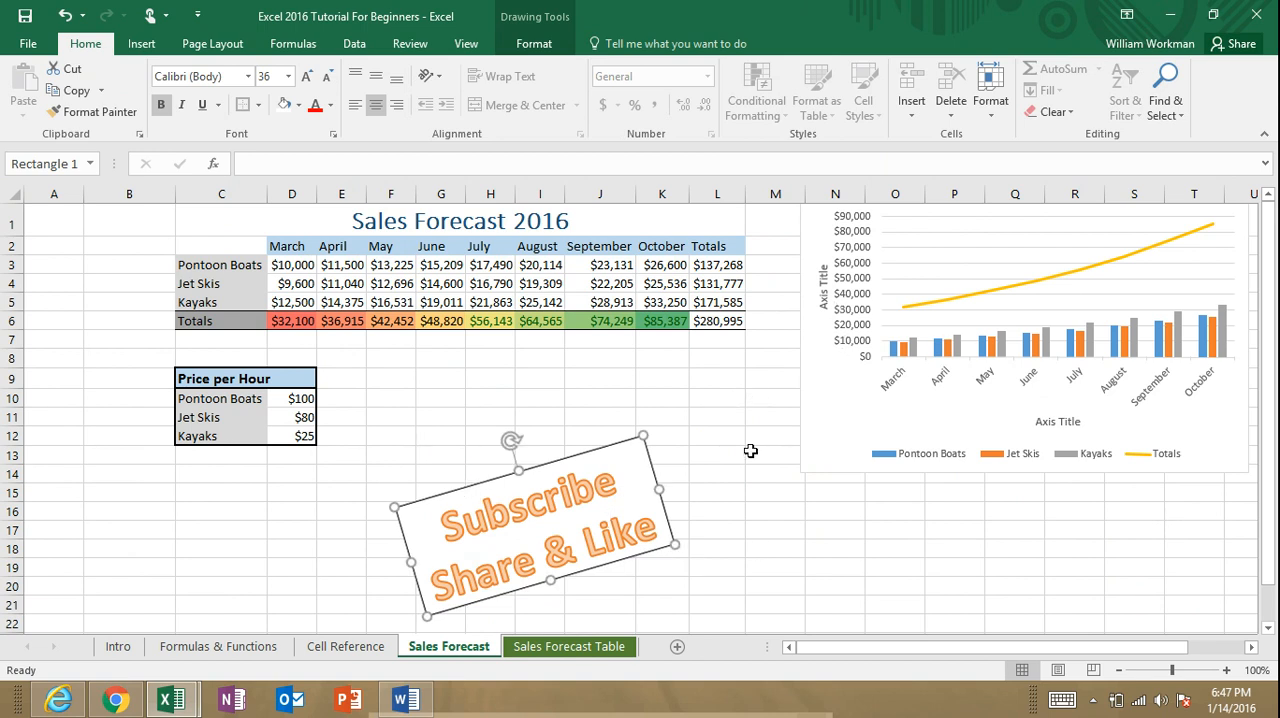
left_click_drag(585, 452, 585, 440)
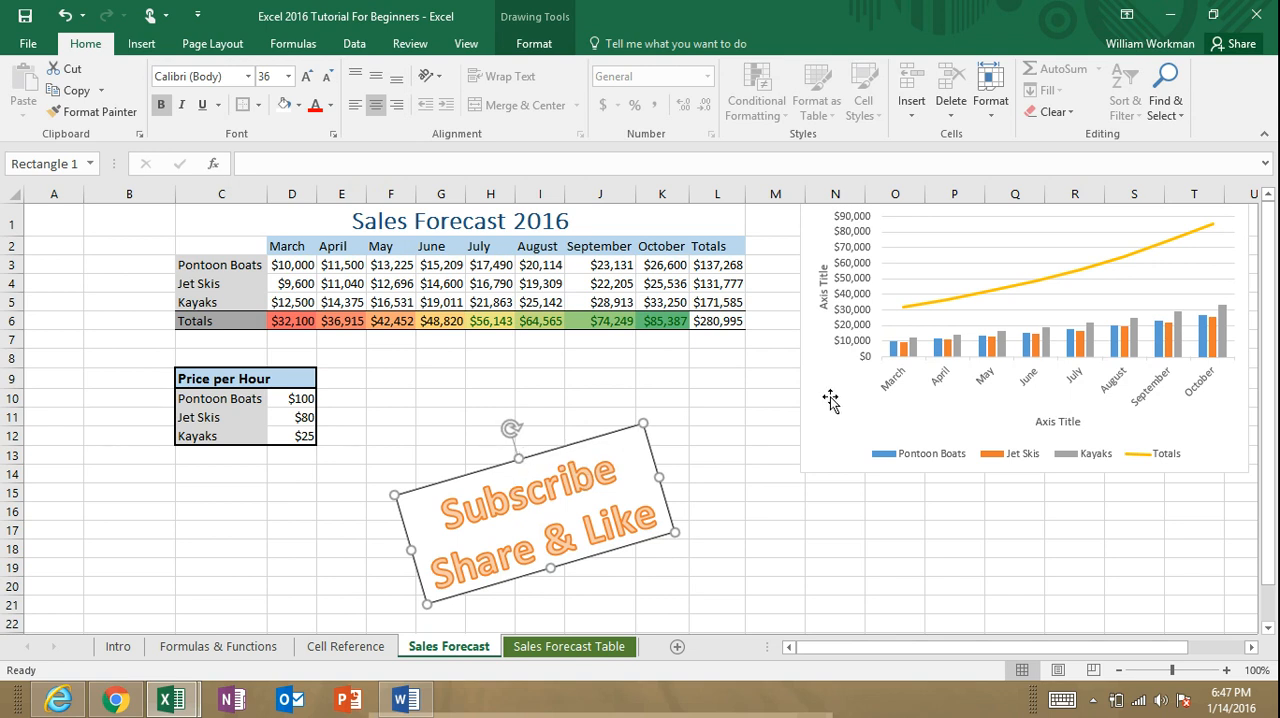
Step: Shift the chart slightly down beside the forecast table, over columns M to T and rows 2 to 16, and deselect it
left_click_drag(827, 413, 813, 453)
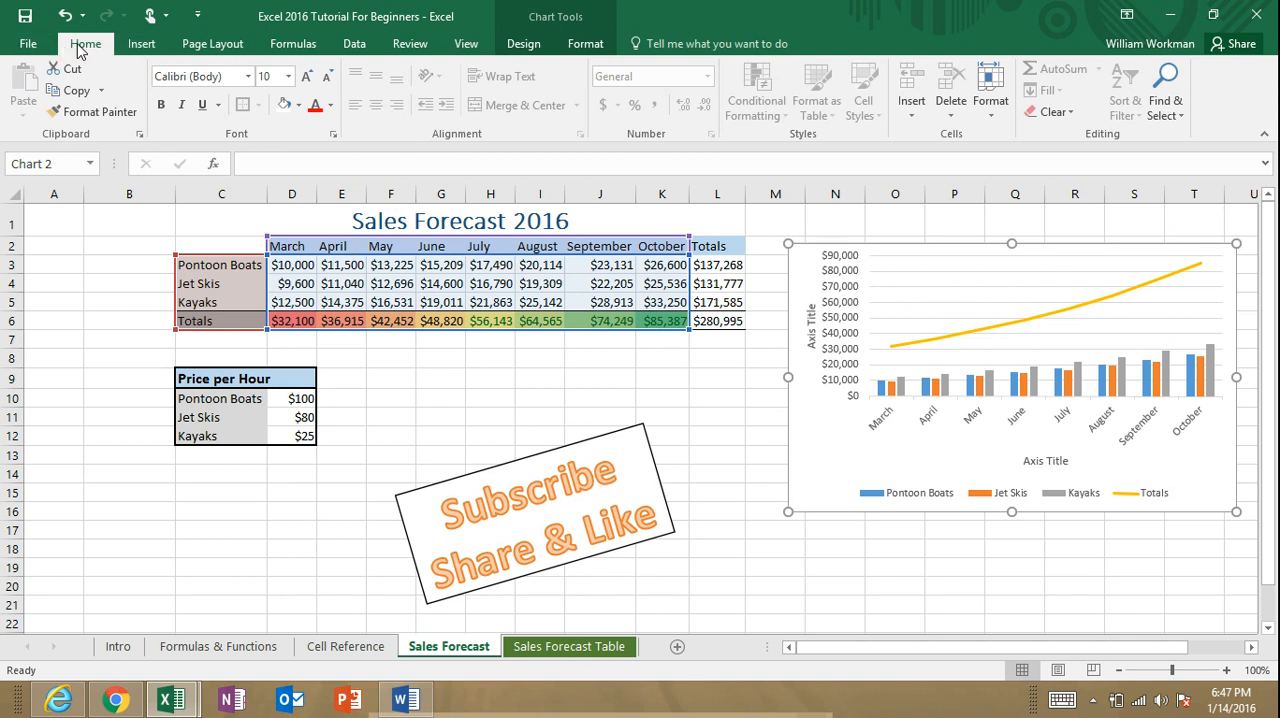
left_click(690, 432)
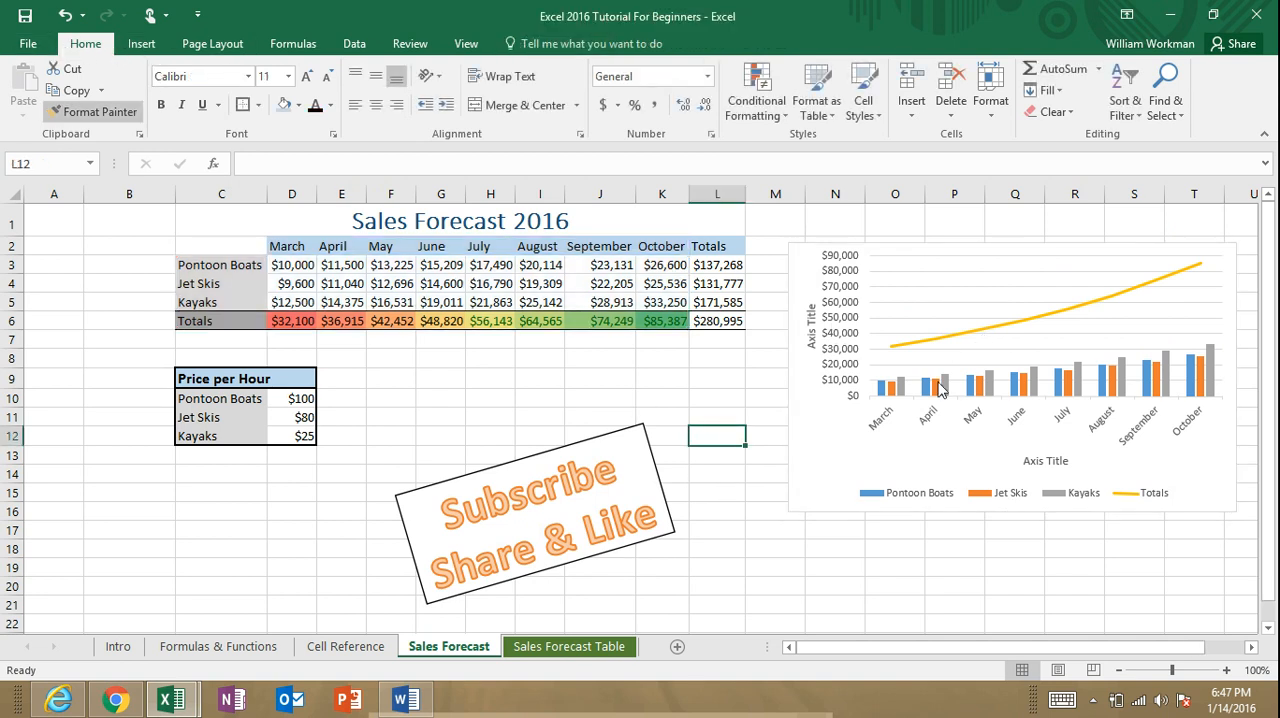
left_click(677, 404)
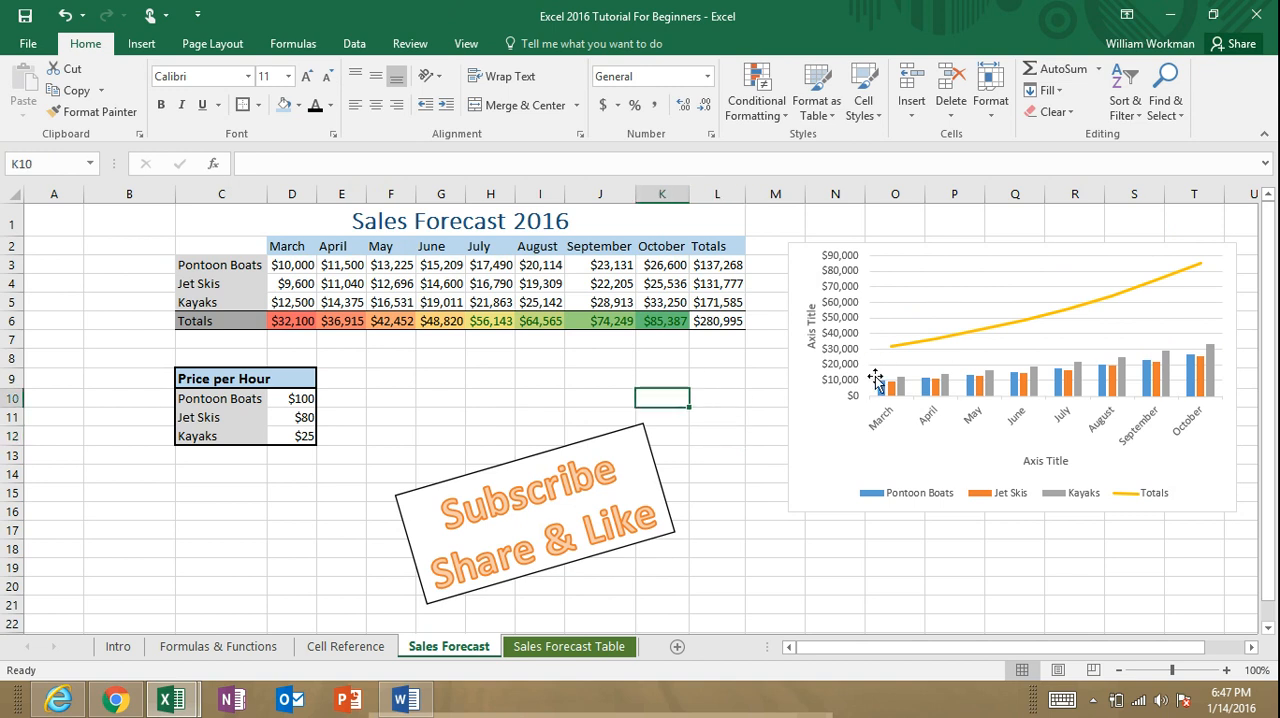
Step: Handwrite "Please" and a heart in red pen ink between the forecast table and the banner, and stop inking
left_click(146, 47)
left_click(218, 48)
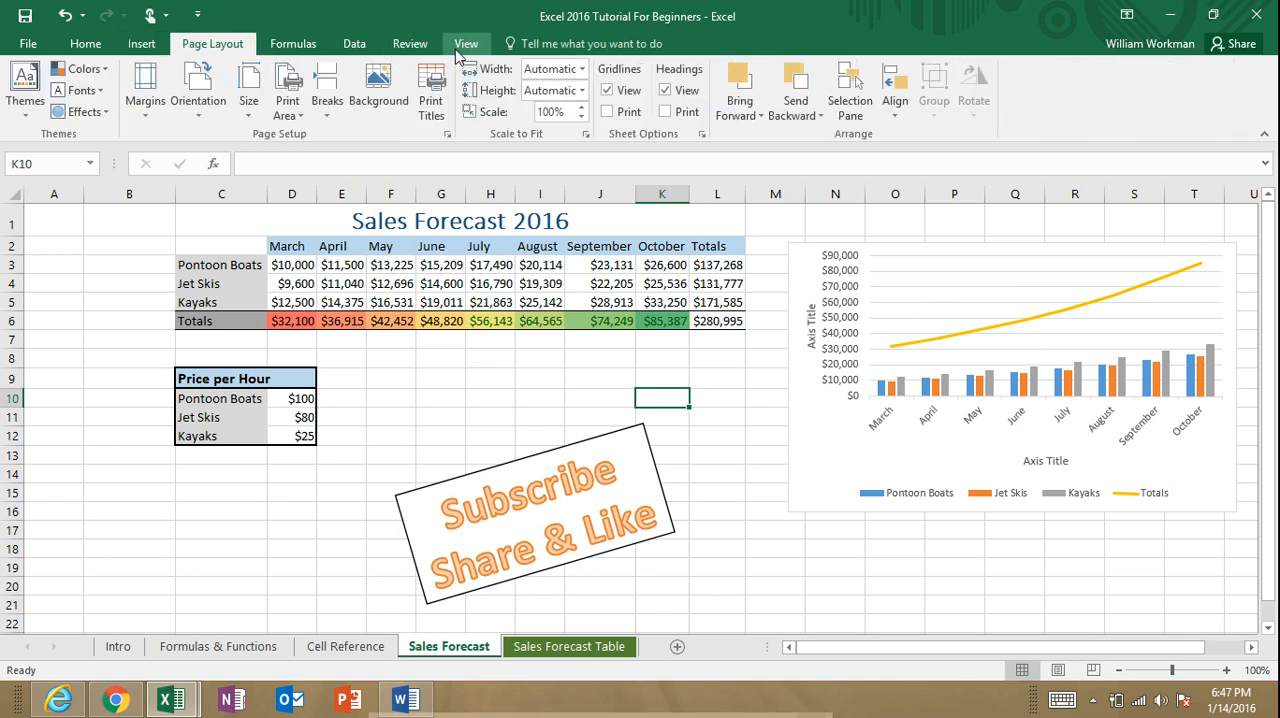
left_click(466, 50)
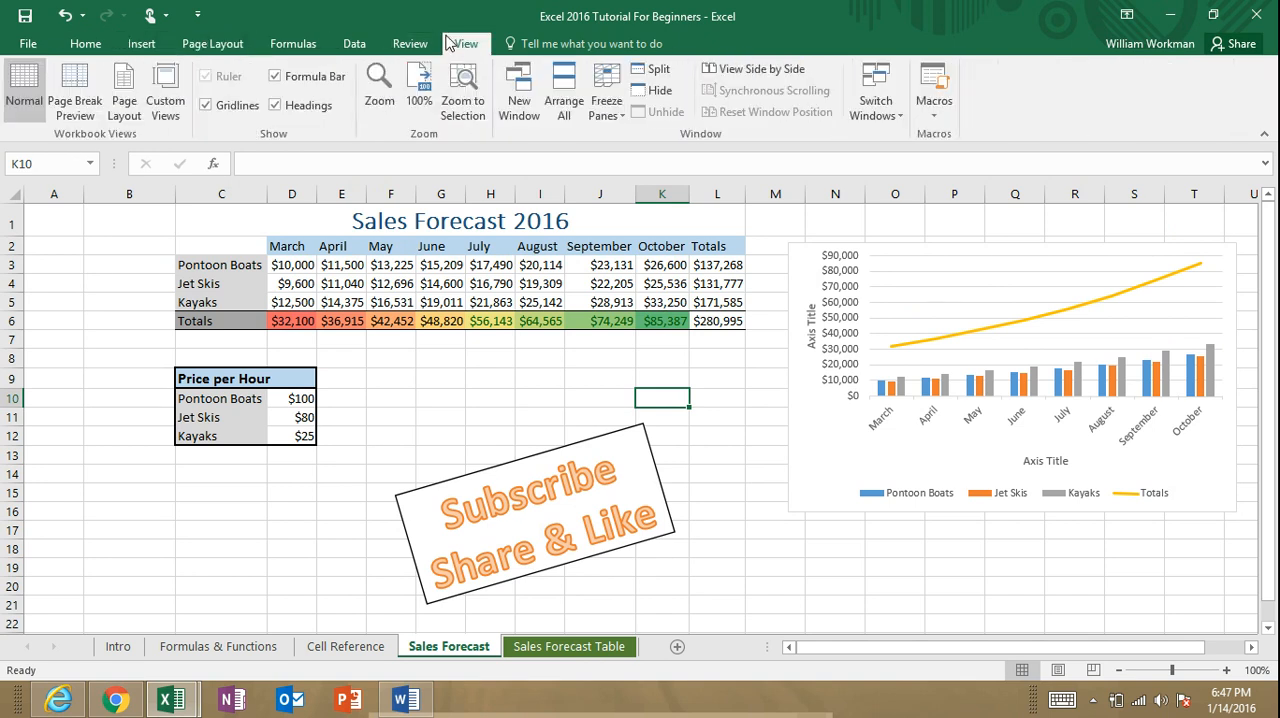
left_click(411, 45)
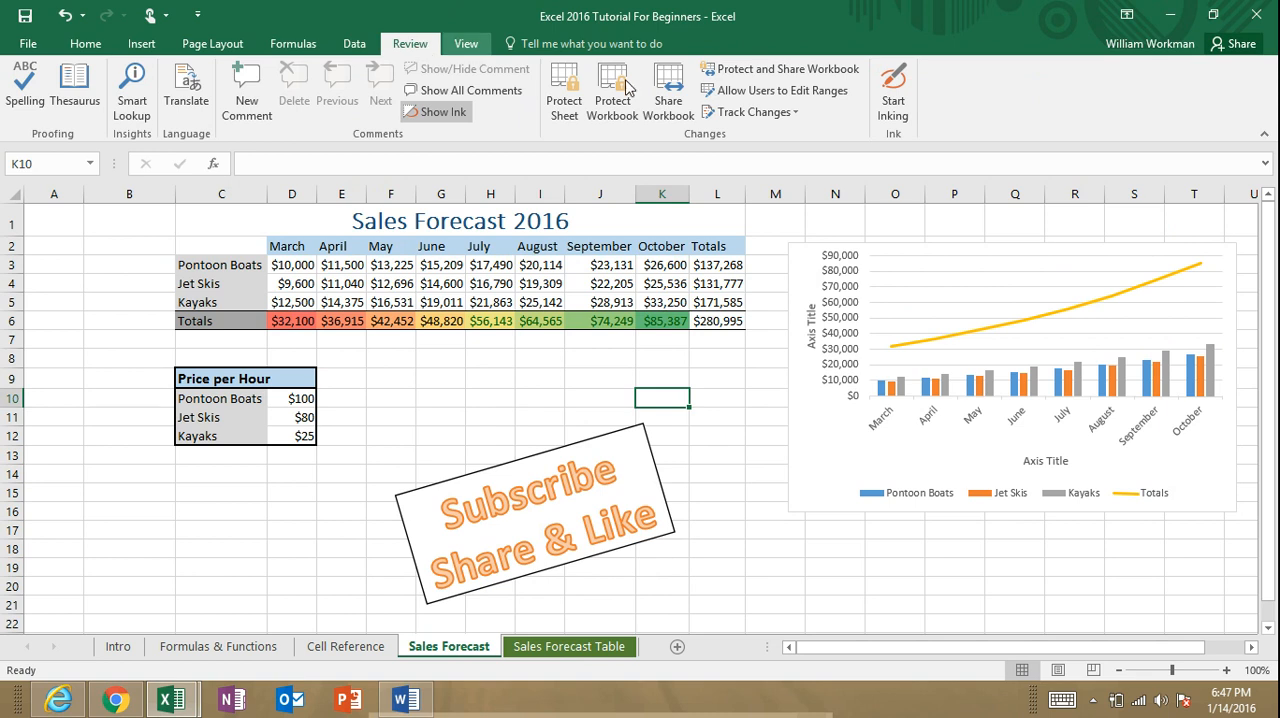
left_click(899, 106)
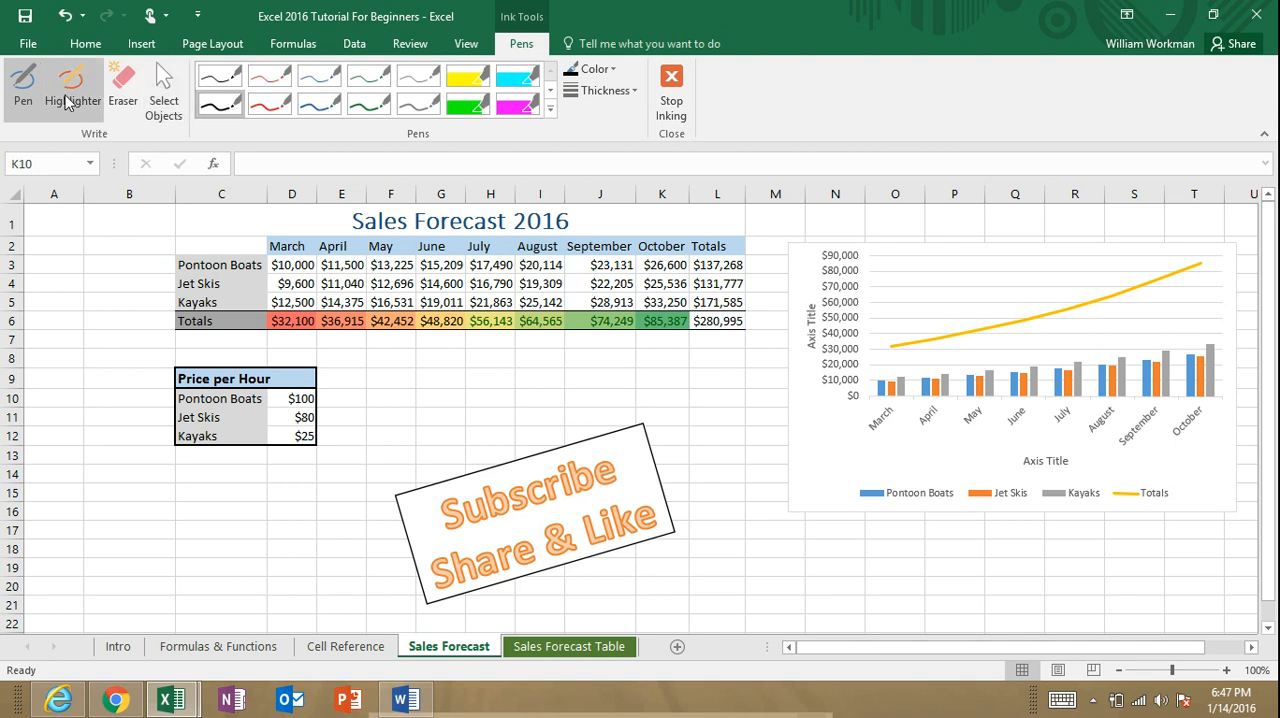
left_click(271, 103)
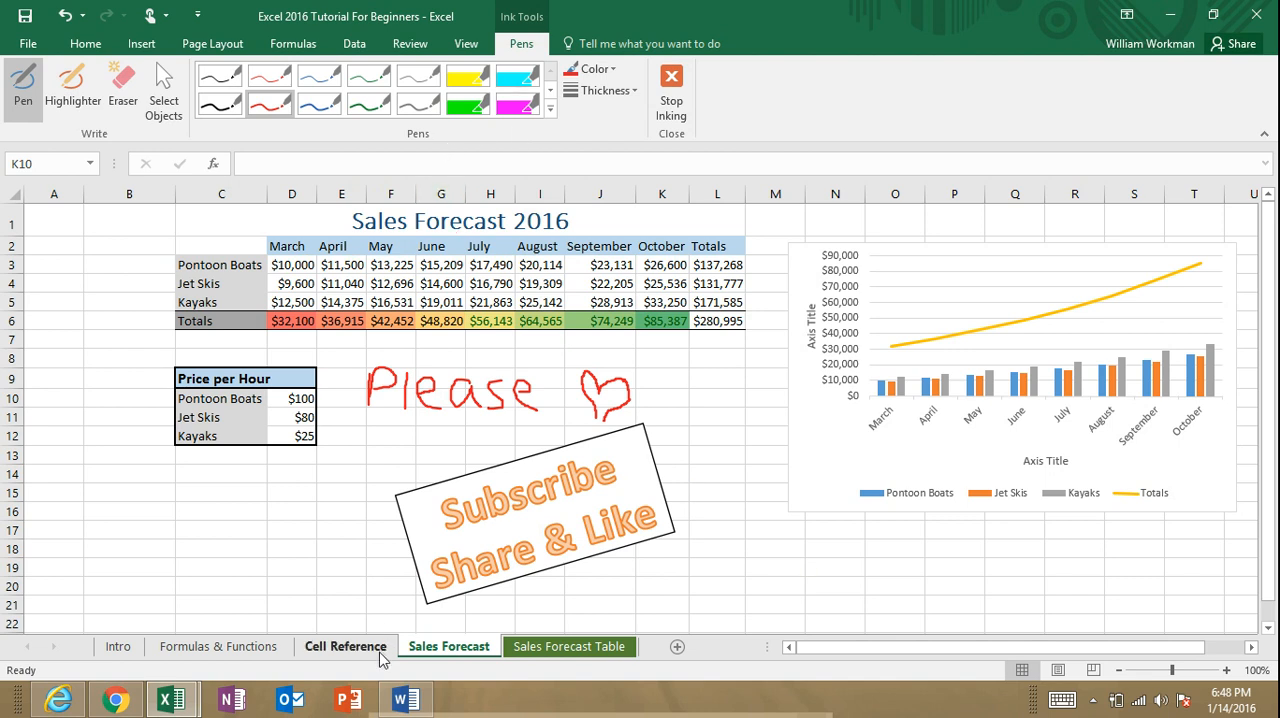
left_click(671, 95)
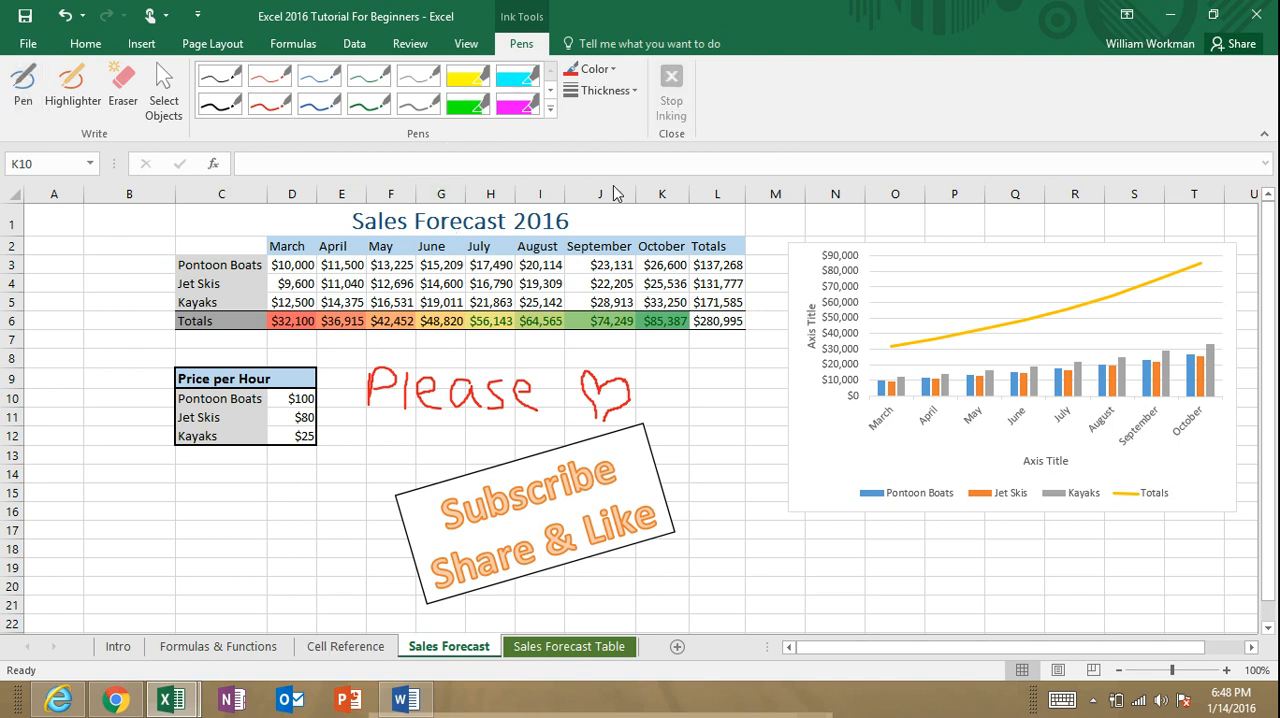
left_click(80, 46)
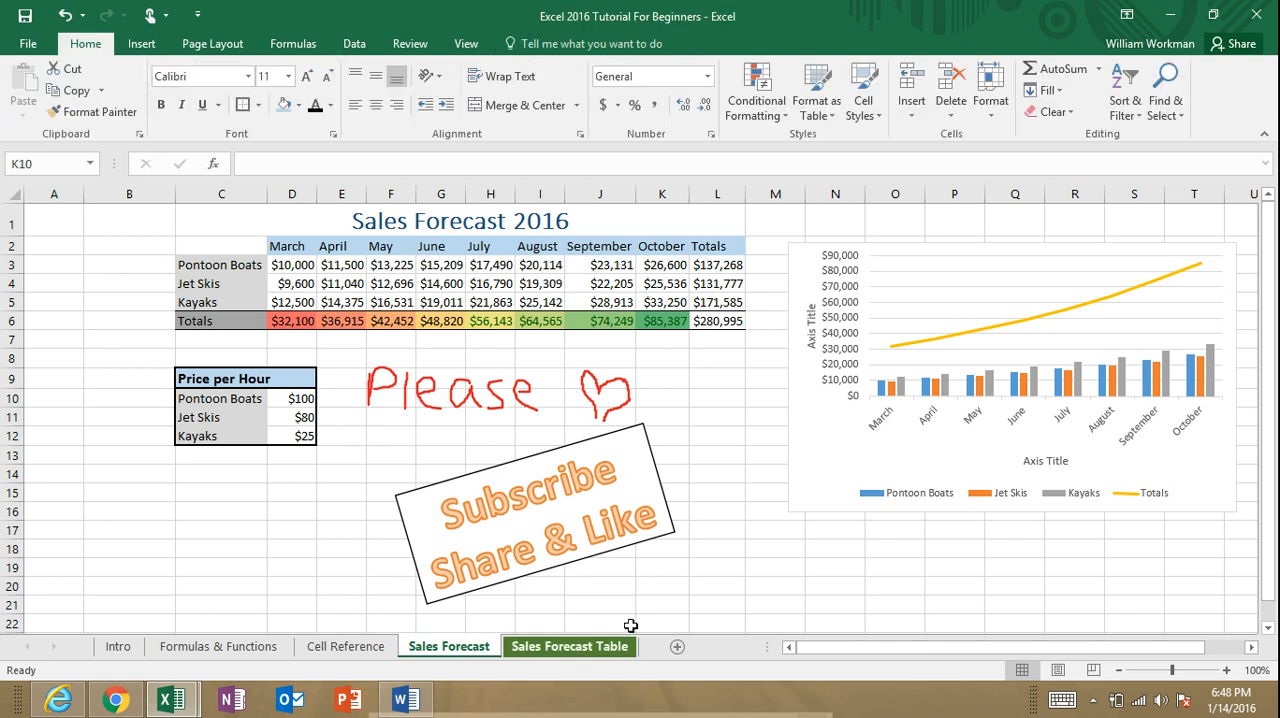
Step: Convert range C2:J6 on the Sales Forecast Table sheet into a table with headers
left_click(575, 650)
left_click(455, 650)
left_click(559, 650)
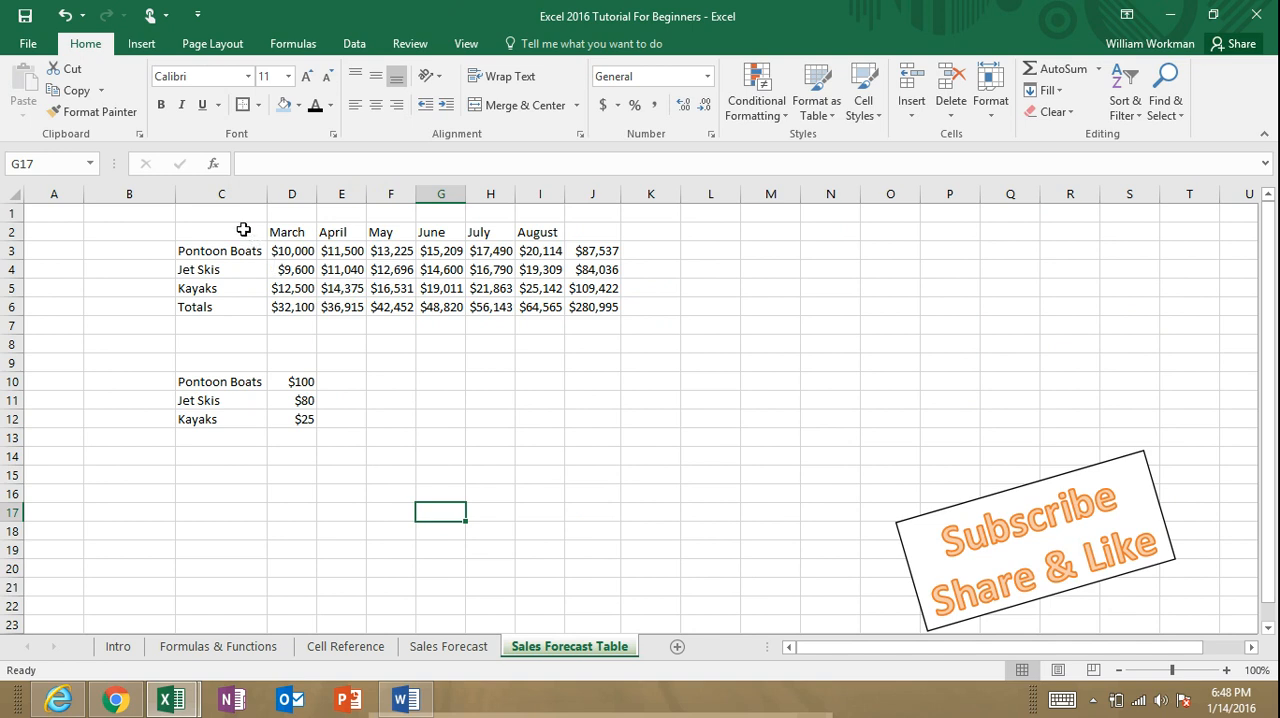
left_click_drag(219, 231, 618, 309)
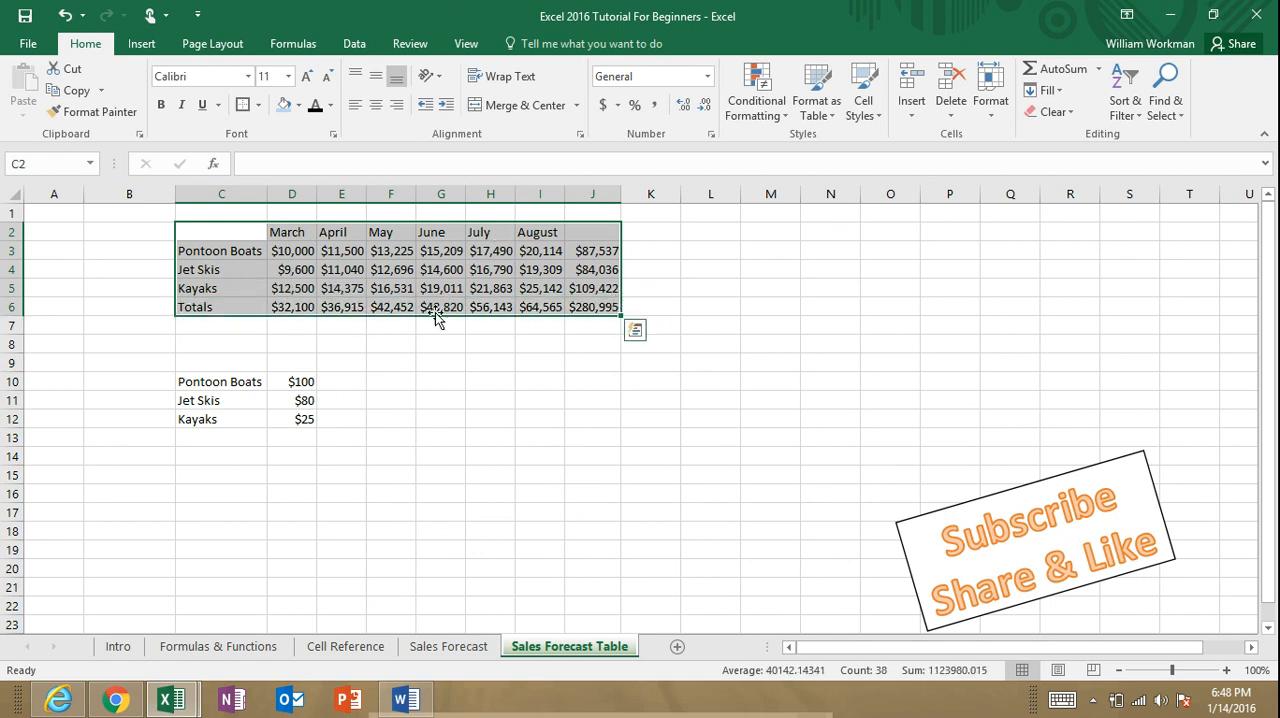
left_click(149, 50)
left_click(158, 88)
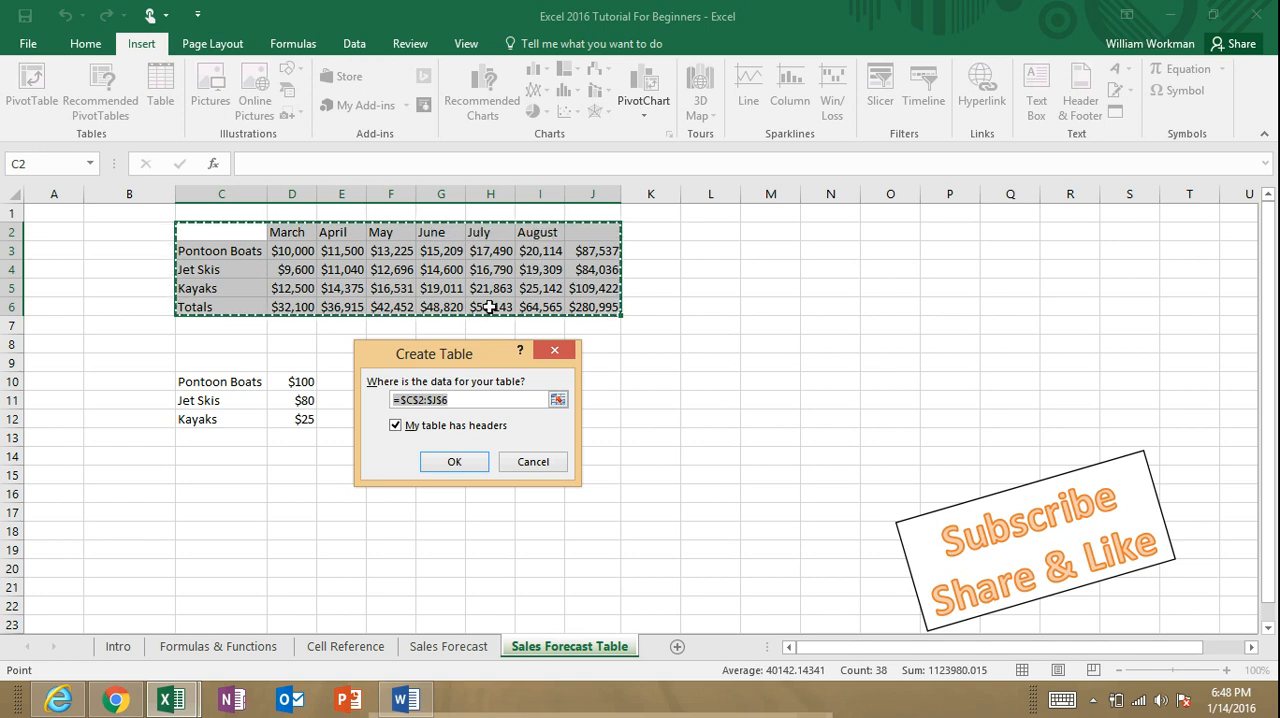
left_click(473, 467)
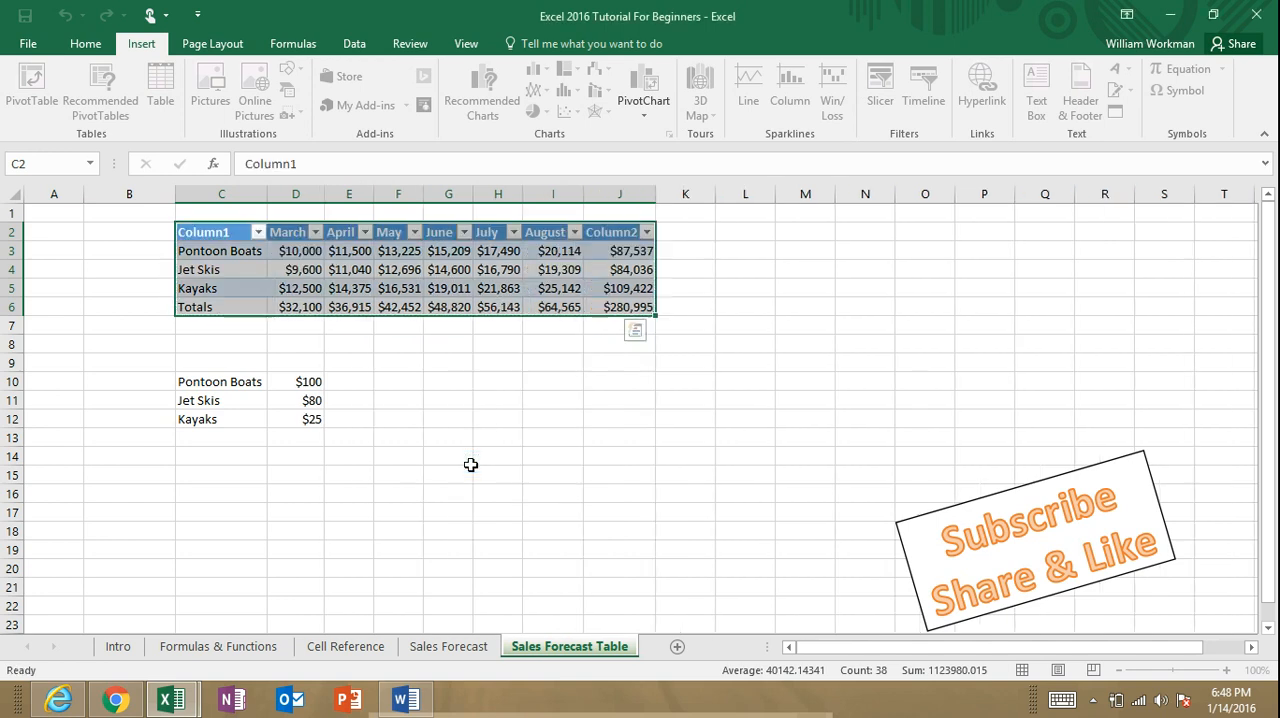
left_click(493, 398)
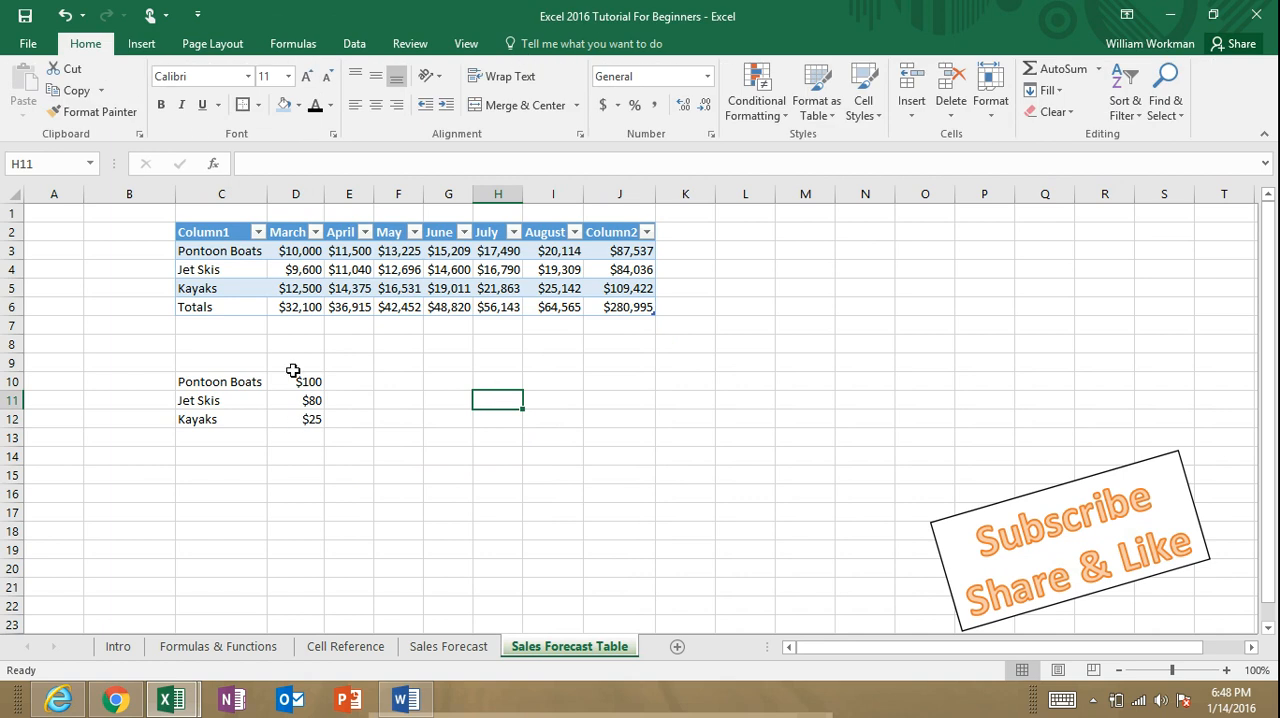
Step: Rename the table's first column header, in C2, to Rentals
left_click(222, 232)
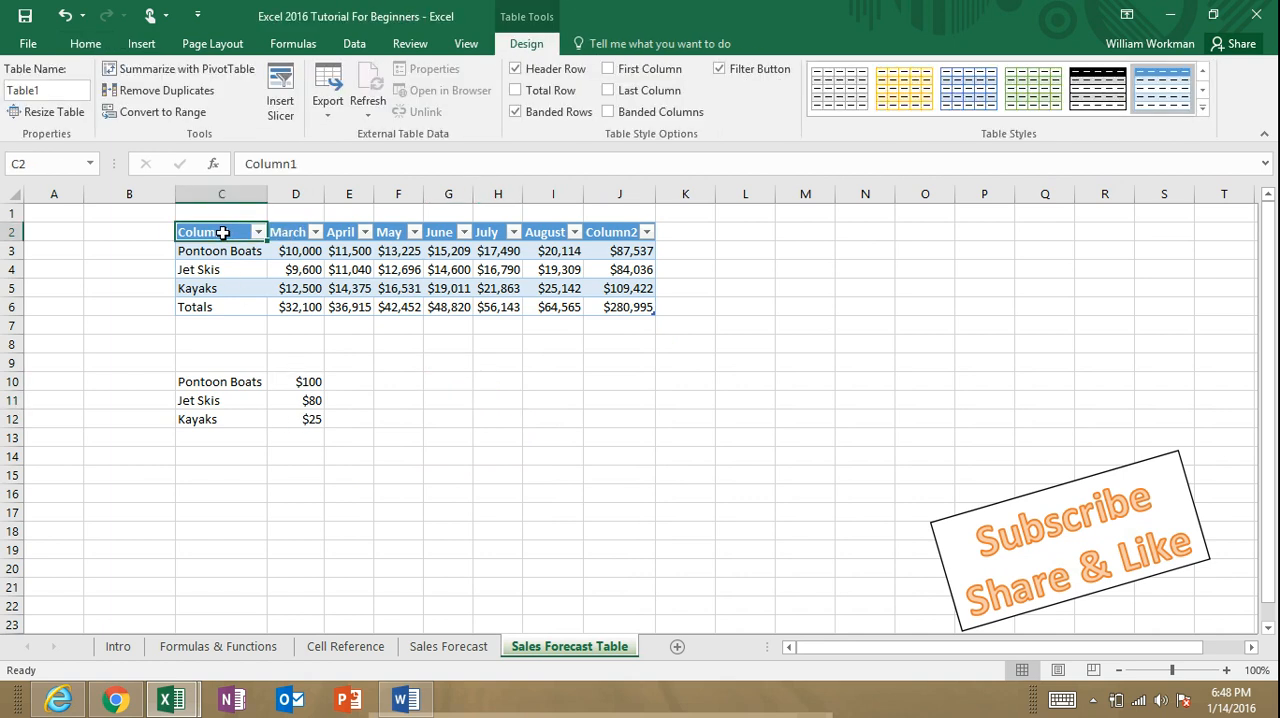
right_click(222, 232)
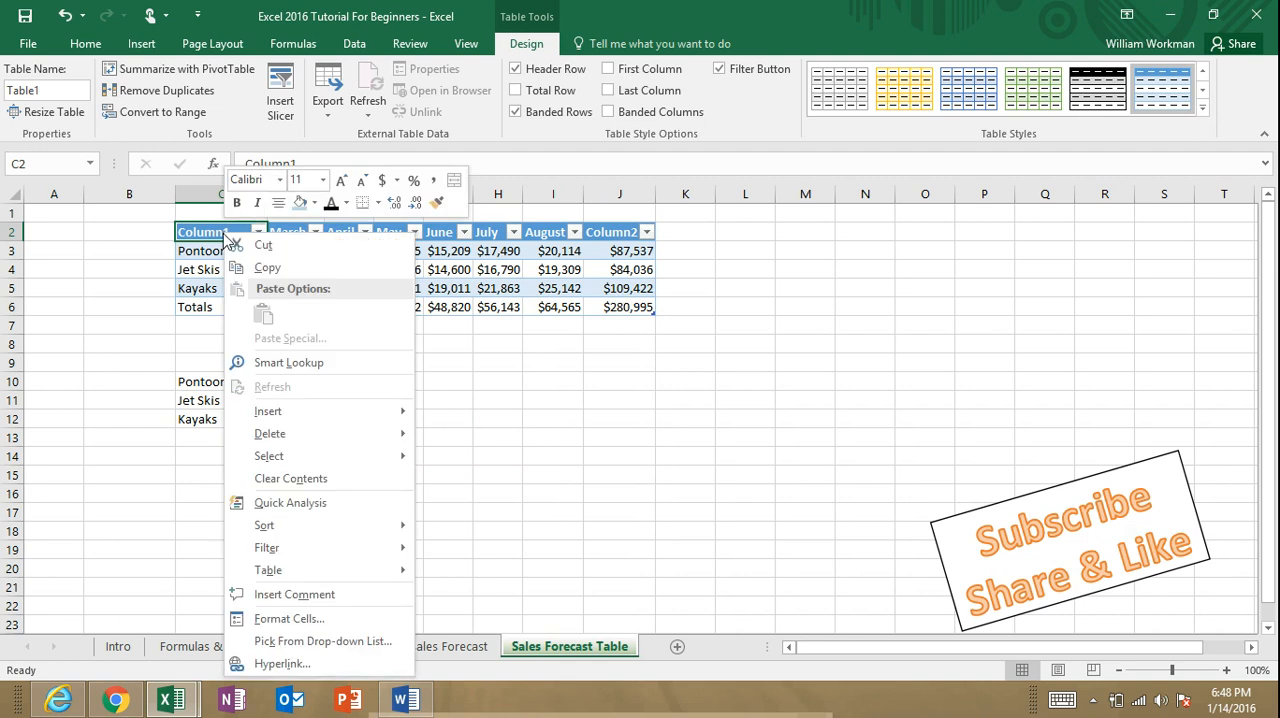
key("Escape")
double_click(240, 232)
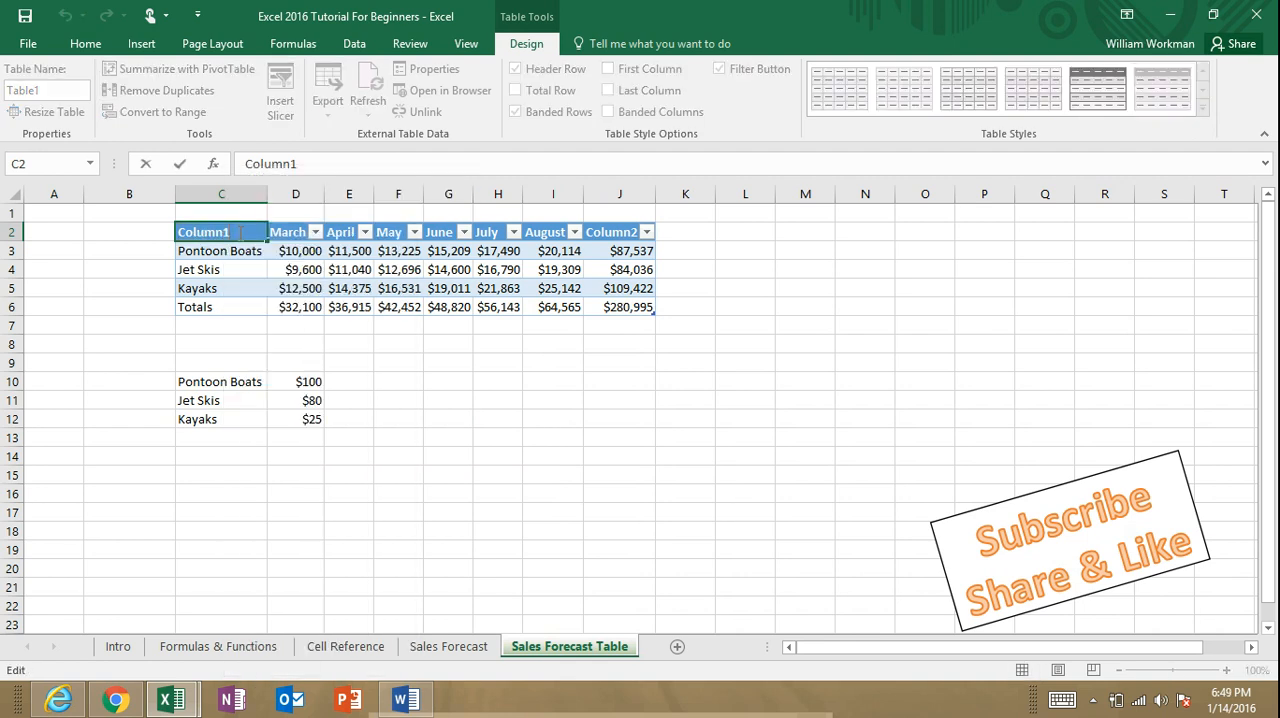
key("BackSpace")
key("BackSpace")
key("BackSpace")
key("BackSpace")
key("BackSpace")
key("BackSpace")
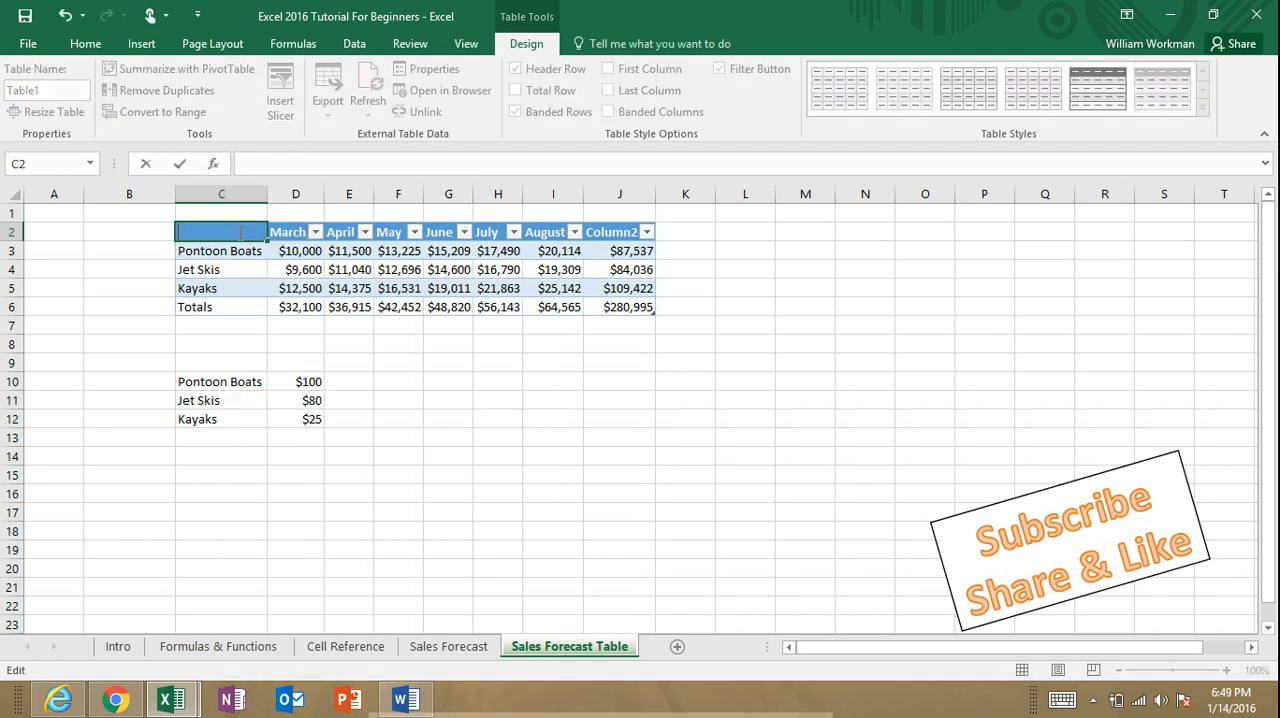
type("Rentals")
left_click(152, 294)
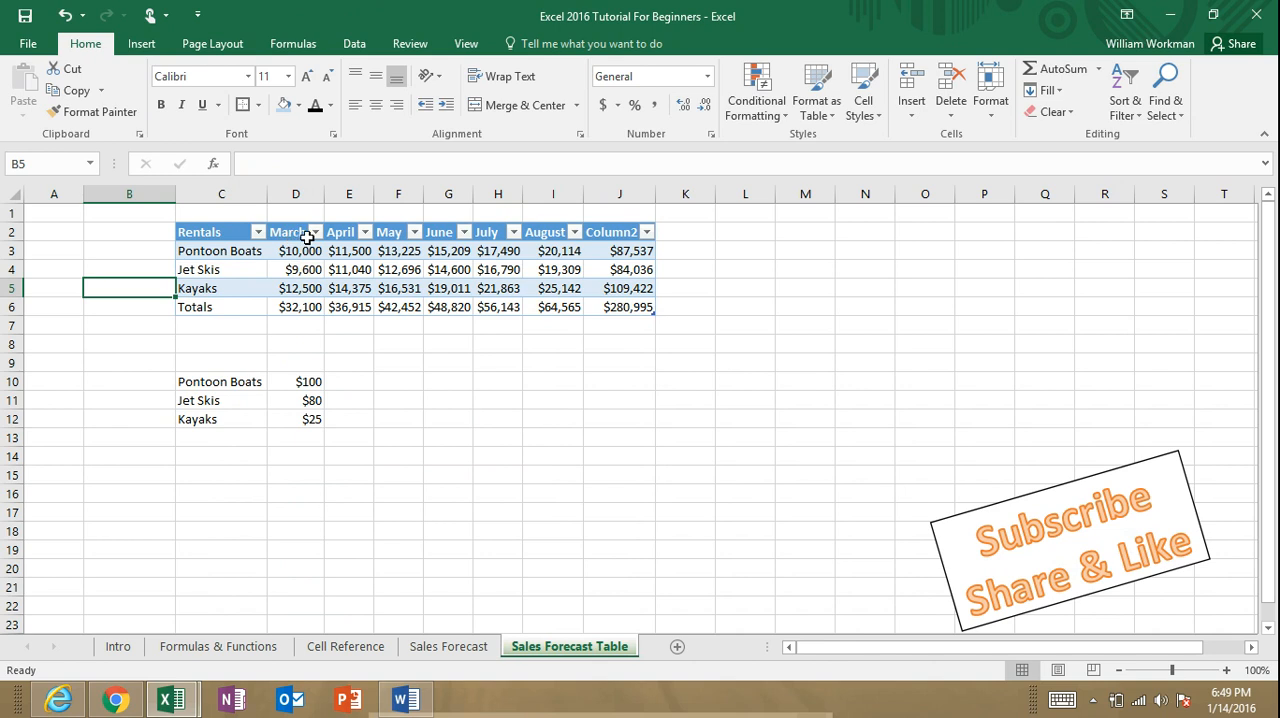
Step: Sort the table by March from largest to smallest, and apply the same sort a second time
left_click(315, 233)
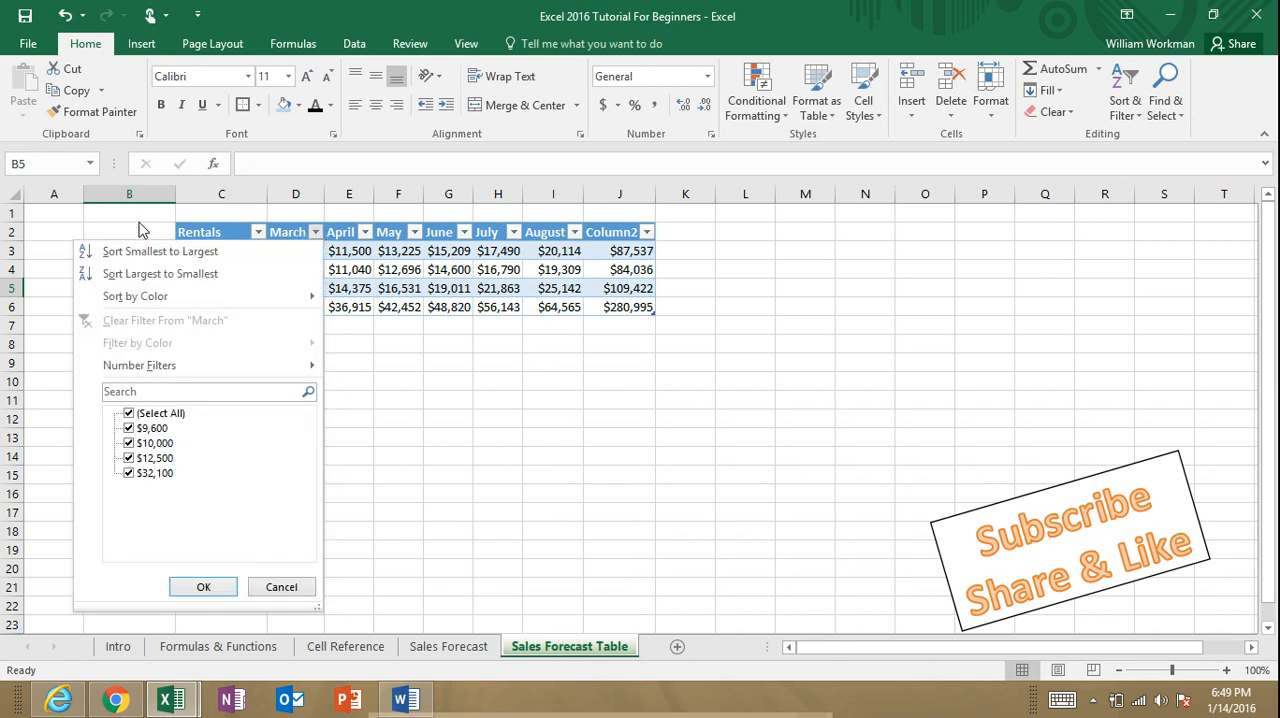
left_click(229, 273)
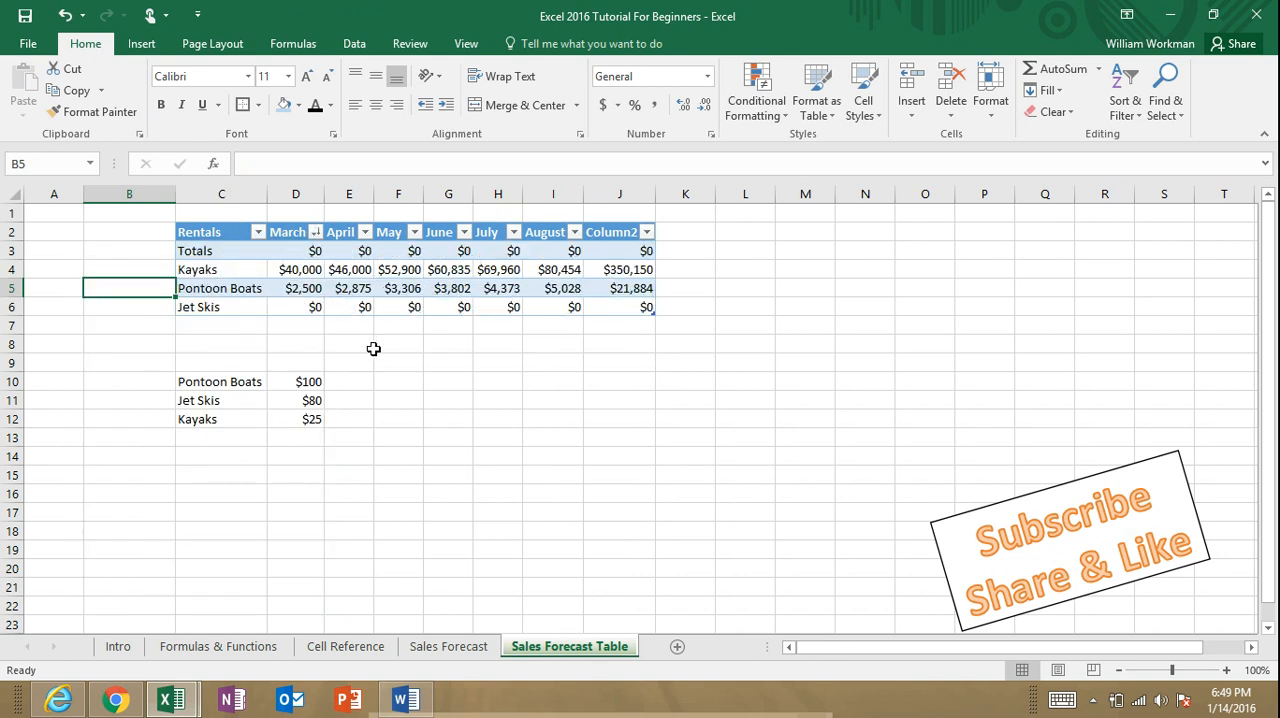
left_click(316, 233)
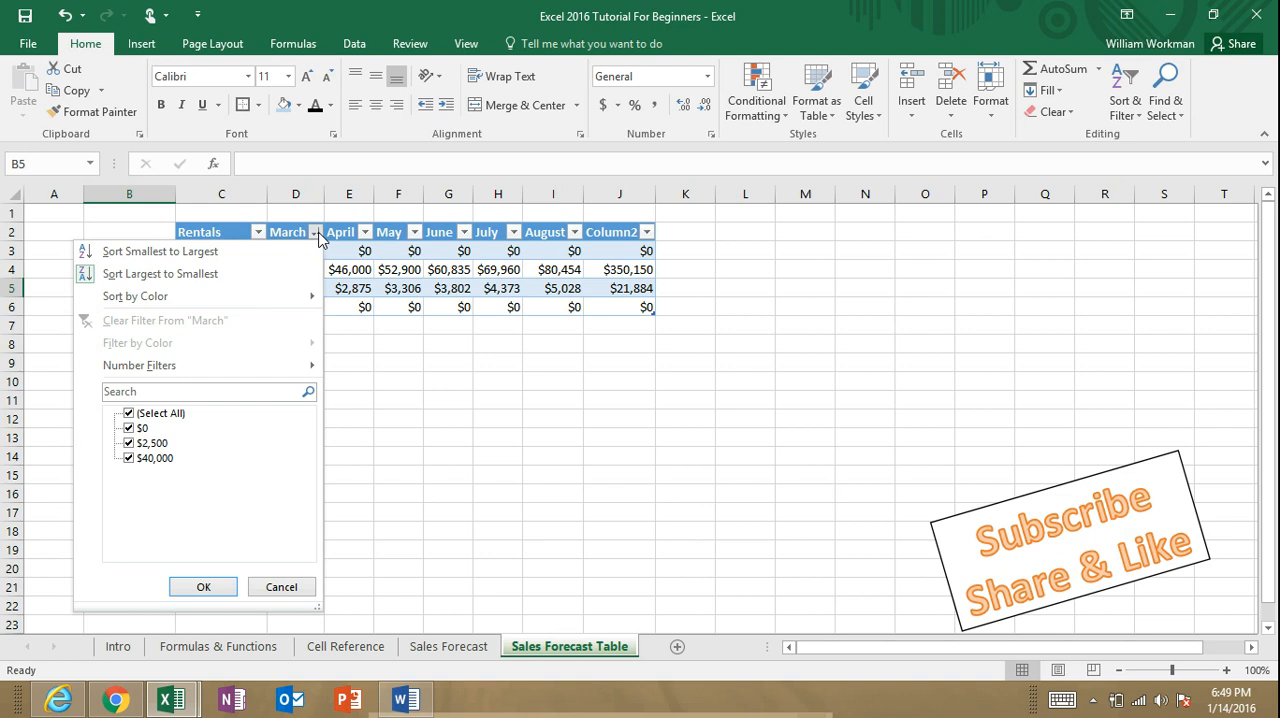
left_click(168, 274)
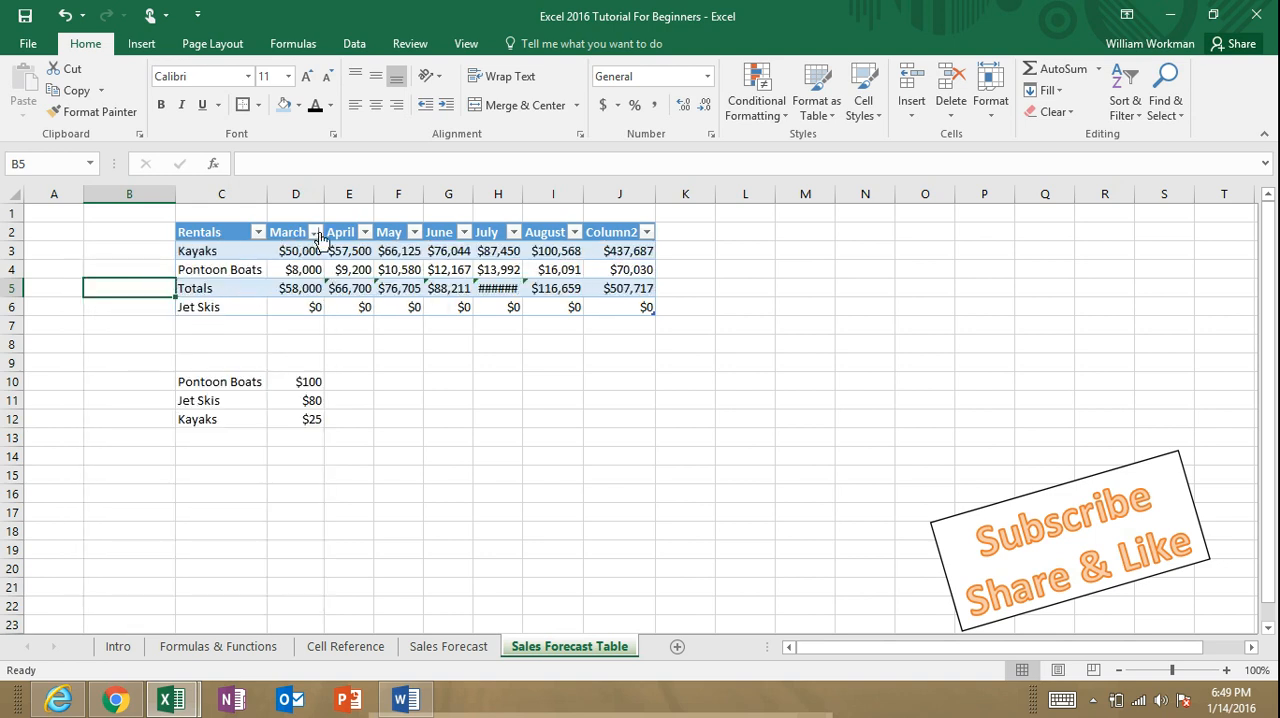
Step: Fit the July column's width to its contents and sort the table by April from smallest to largest
left_click(348, 340)
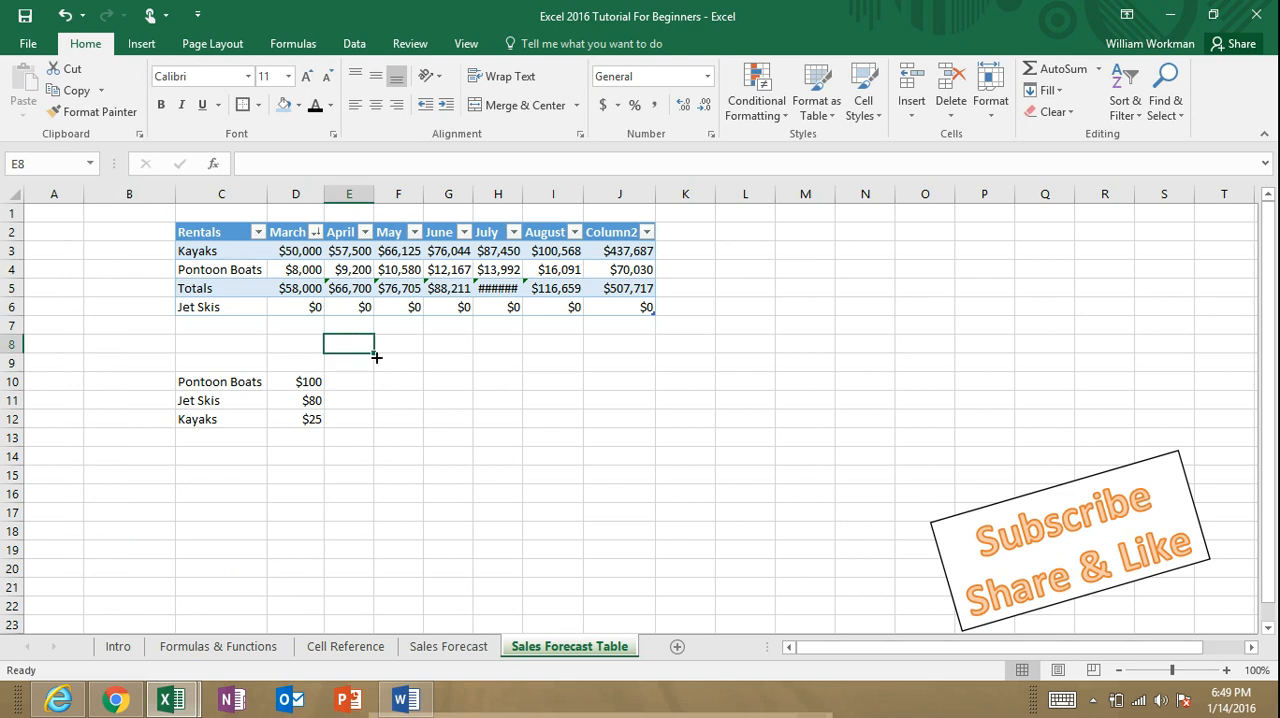
double_click(523, 198)
left_click(365, 232)
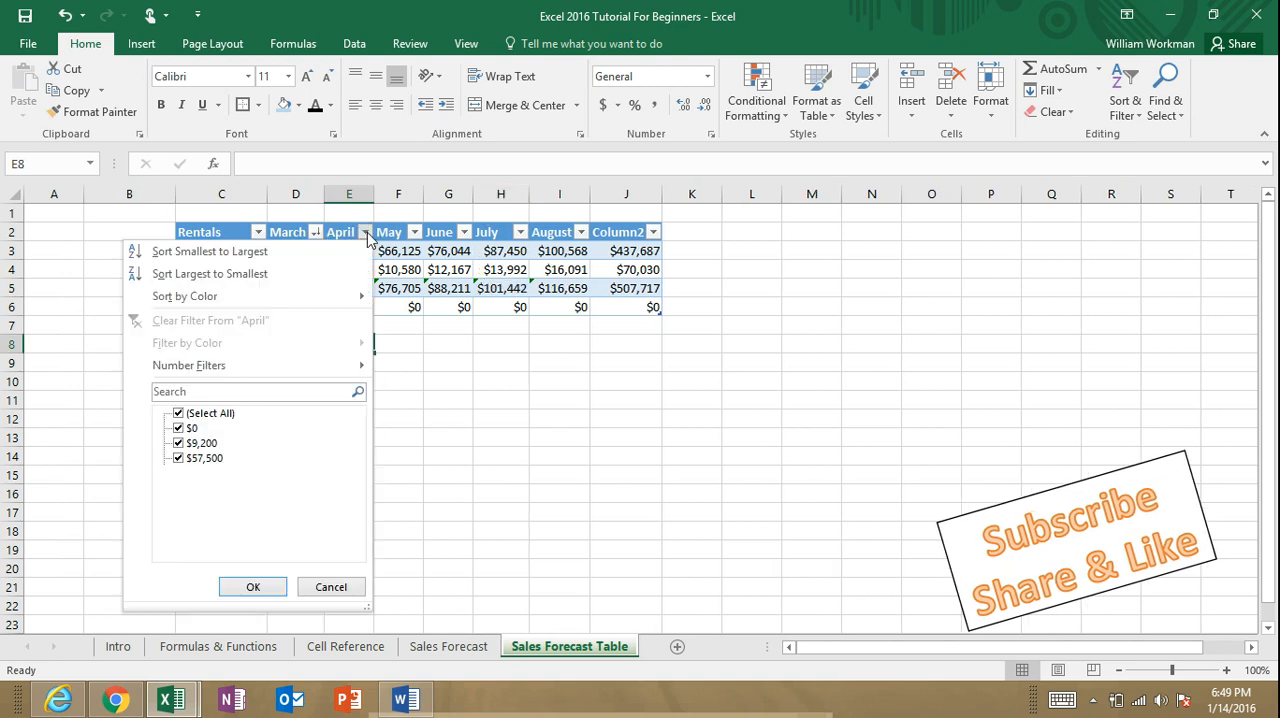
left_click(210, 252)
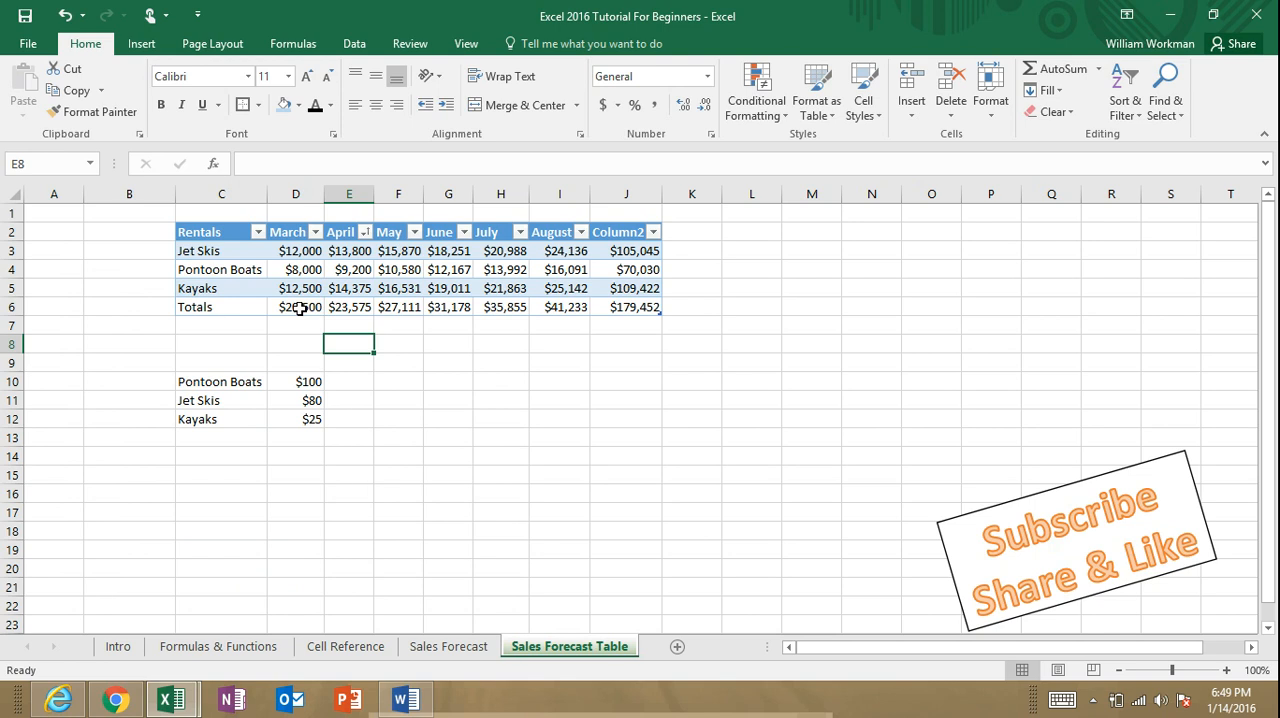
Step: Sort the table by March from smallest to largest, followed by May from largest to smallest
left_click(316, 236)
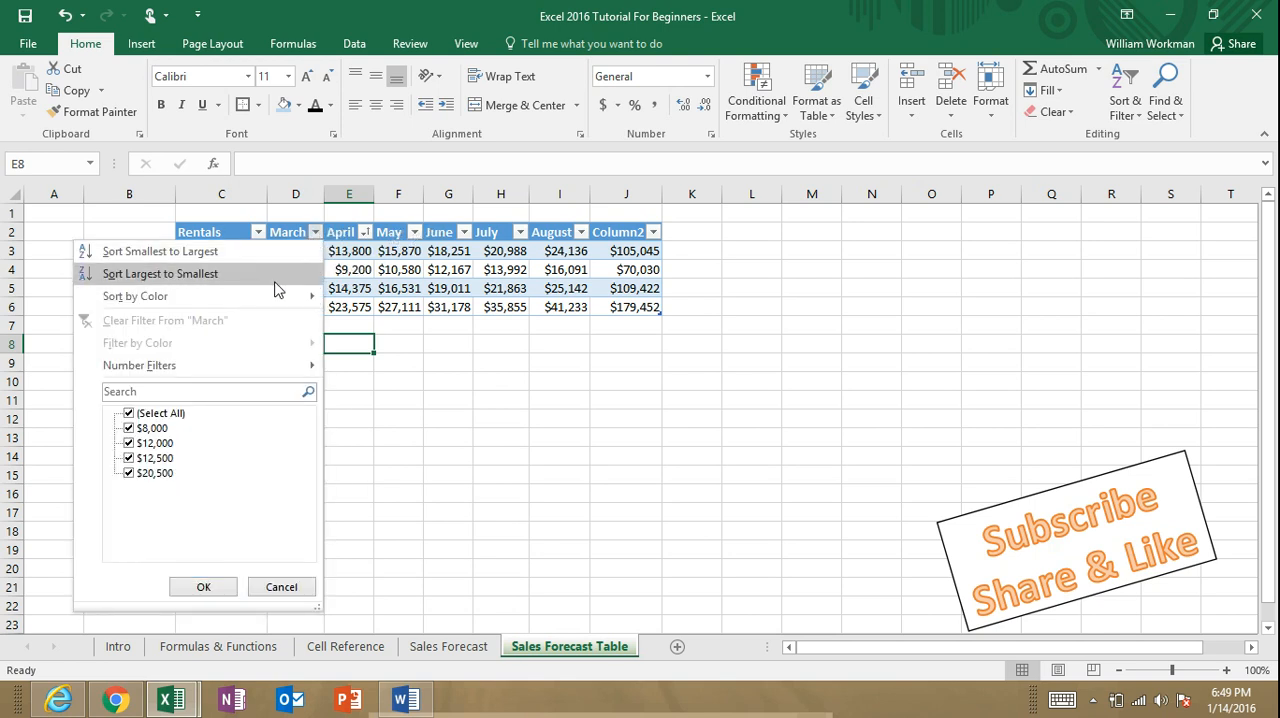
left_click(257, 251)
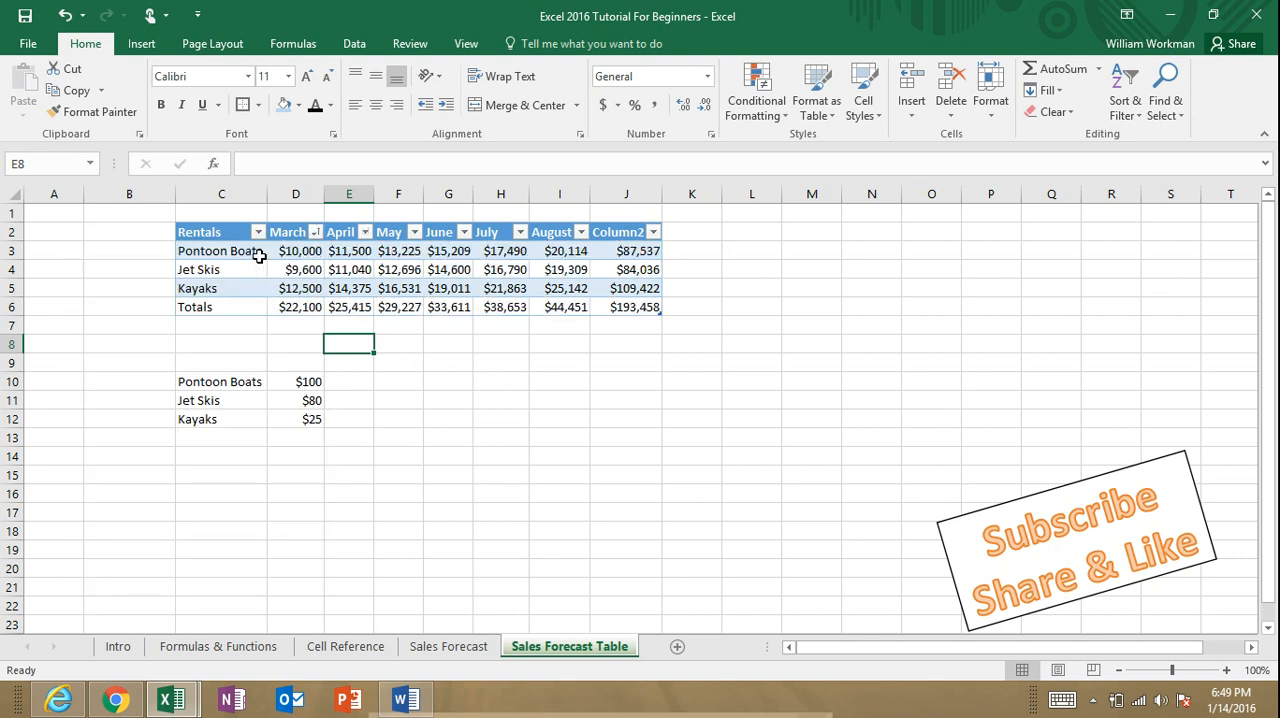
left_click(415, 233)
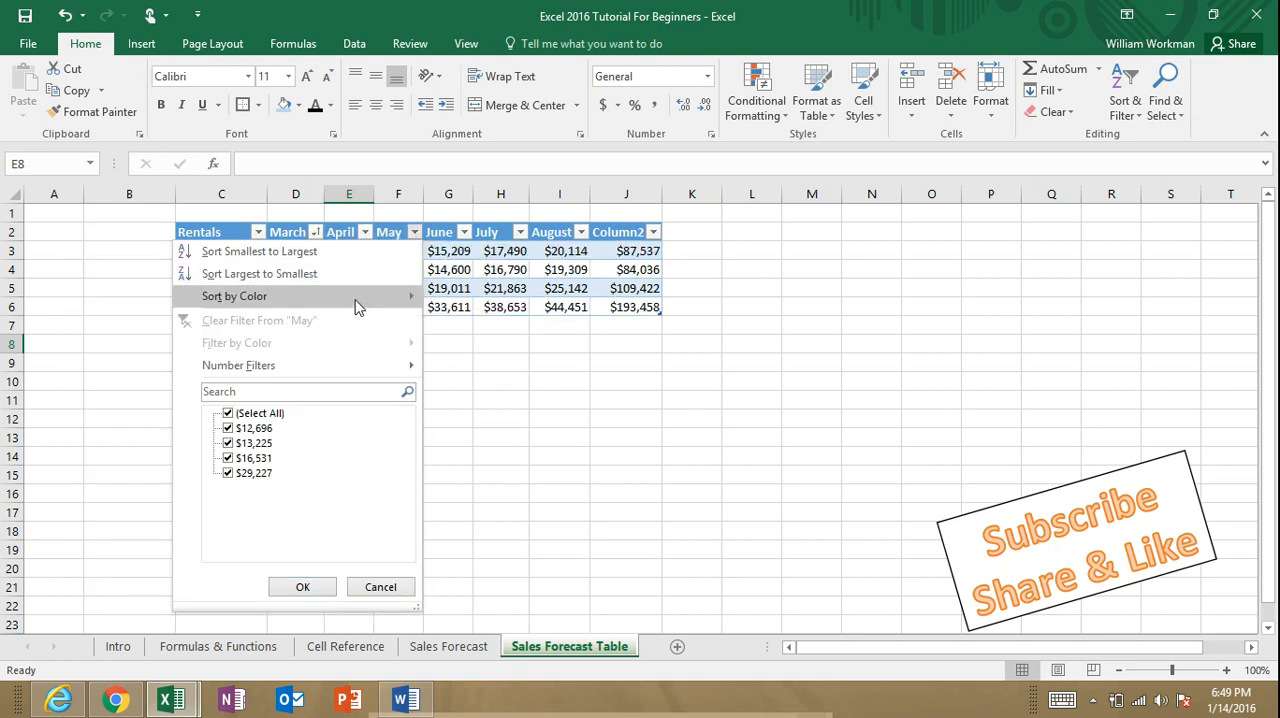
left_click(328, 276)
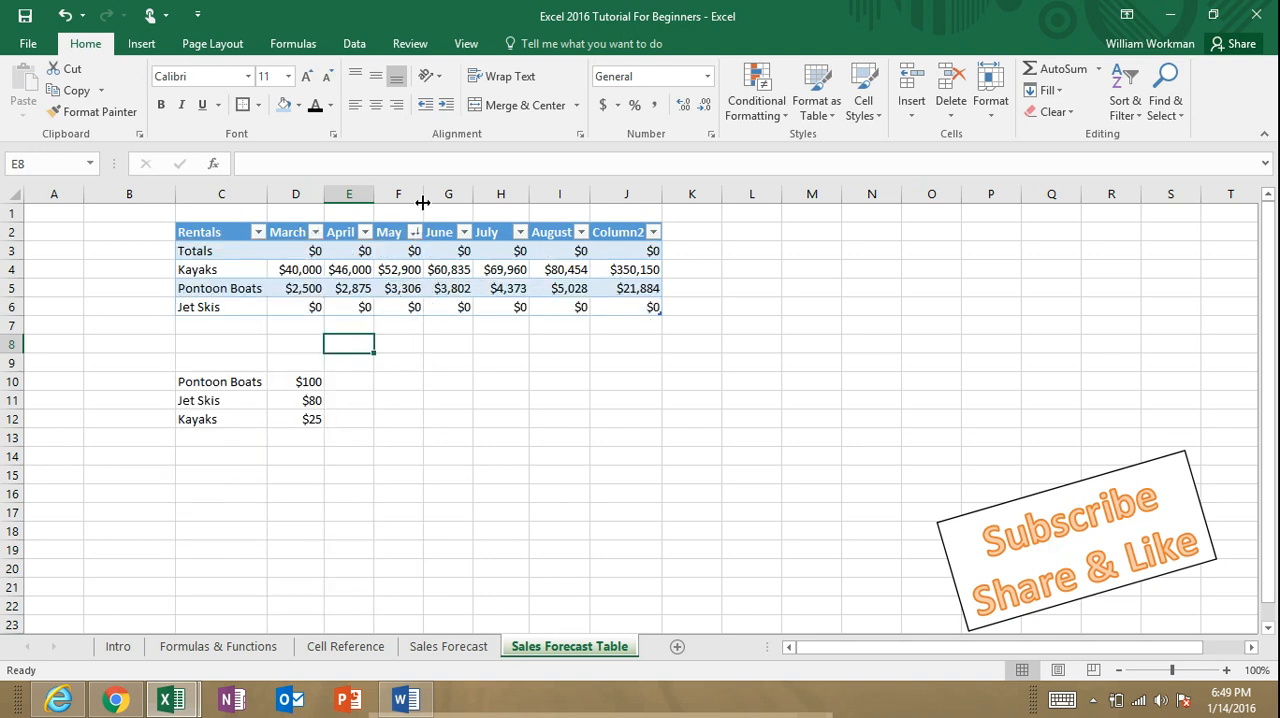
Step: Sort the table by May and after that by June, both from smallest to largest
left_click(414, 232)
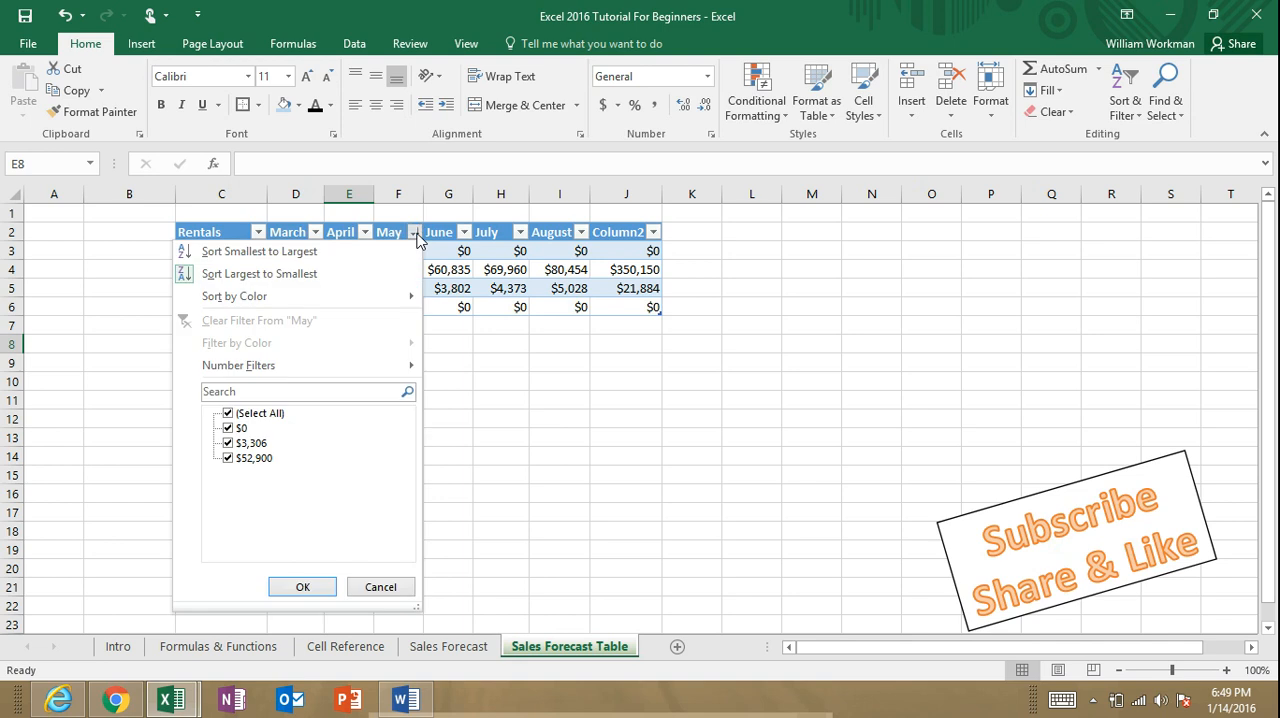
left_click(321, 254)
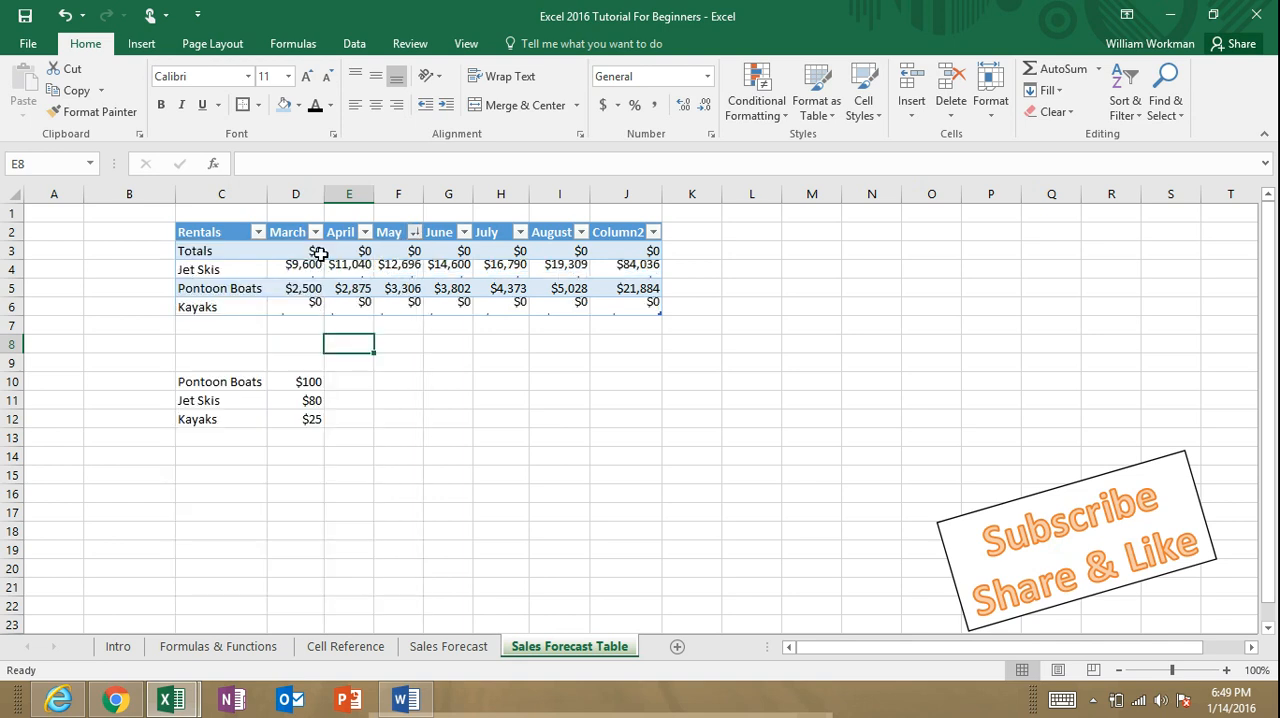
left_click(463, 232)
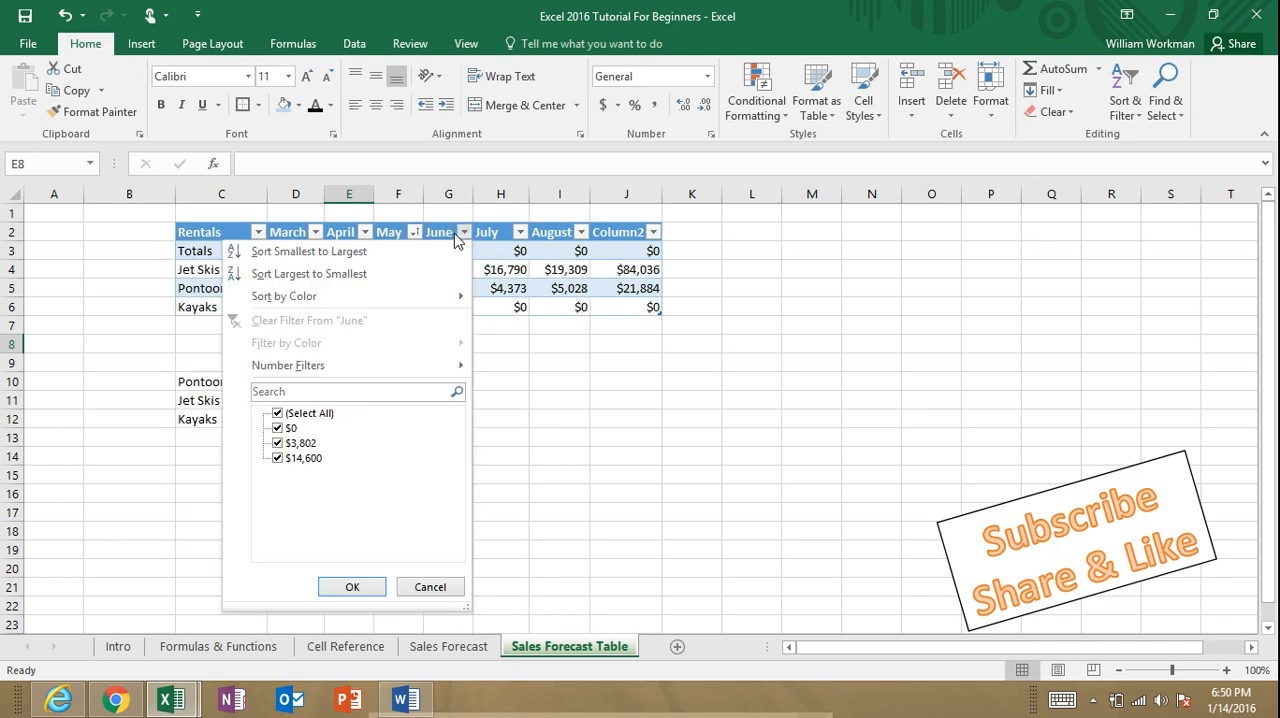
left_click(295, 251)
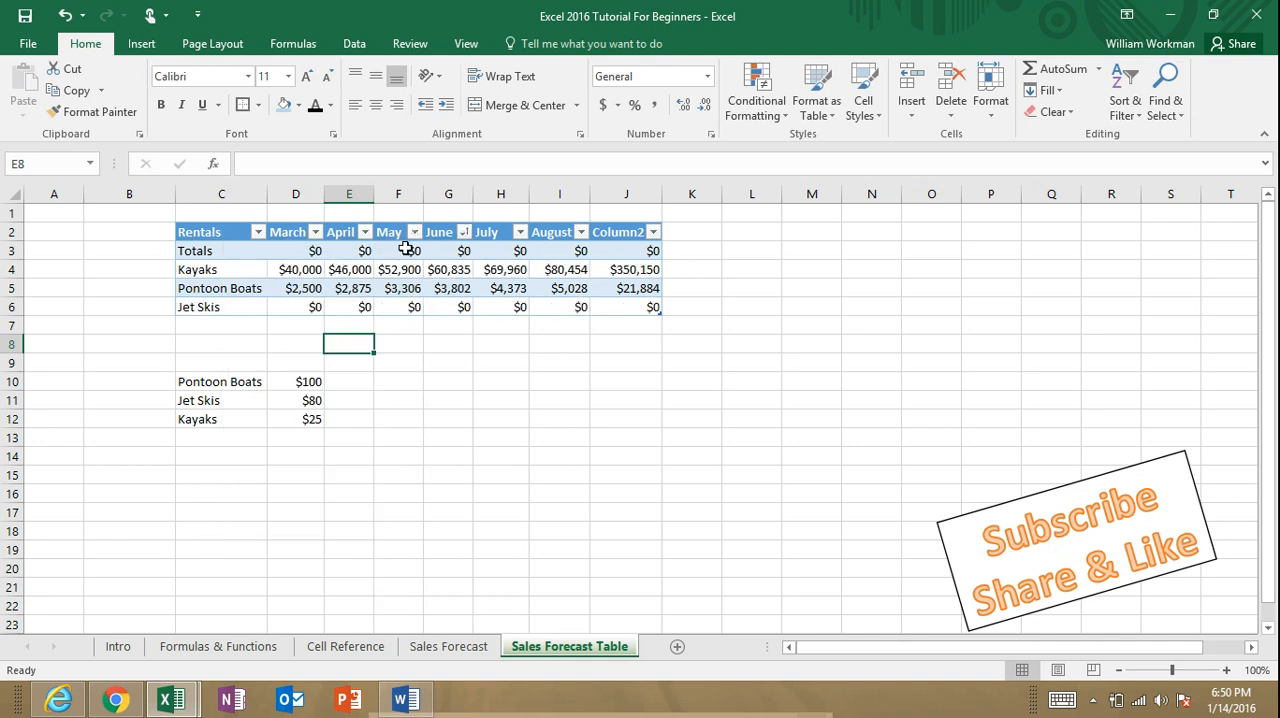